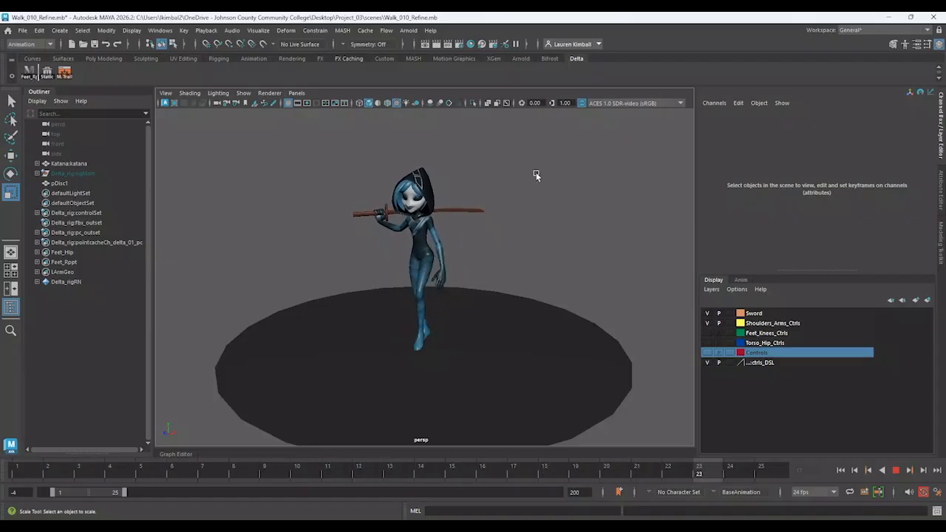
- Stop the walk playback and examine the character's pose with the sword from several angles
{"action": "mouse_move", "coordinate": [612, 289]}
{"action": "left_mouse_down", "text": "alt"}
{"action": "mouse_move", "coordinate": [572, 293]}
{"action": "mouse_move", "coordinate": [610, 286]}
{"action": "left_mouse_up", "text": "alt"}
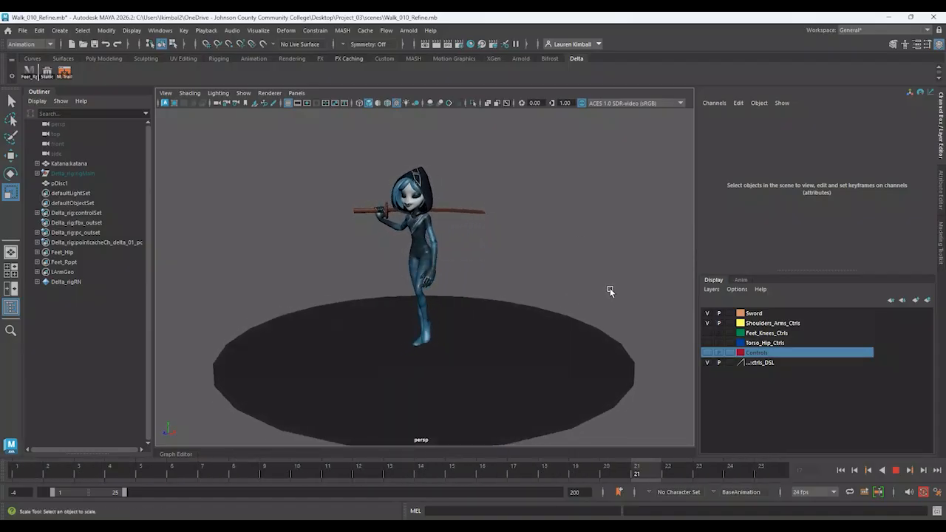
{"action": "left_click", "coordinate": [896, 470]}
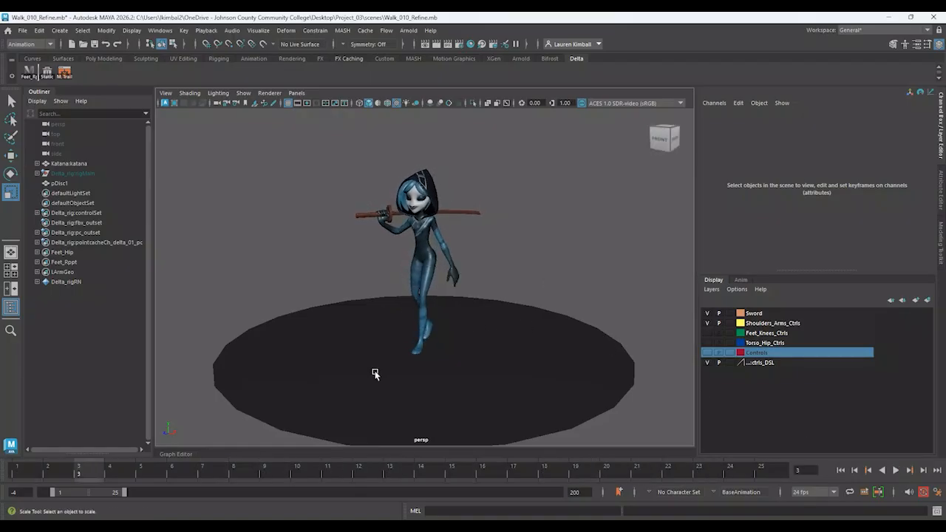
{"action": "left_click_drag", "start_coordinate": [515, 357], "coordinate": [478, 354], "text": "alt"}
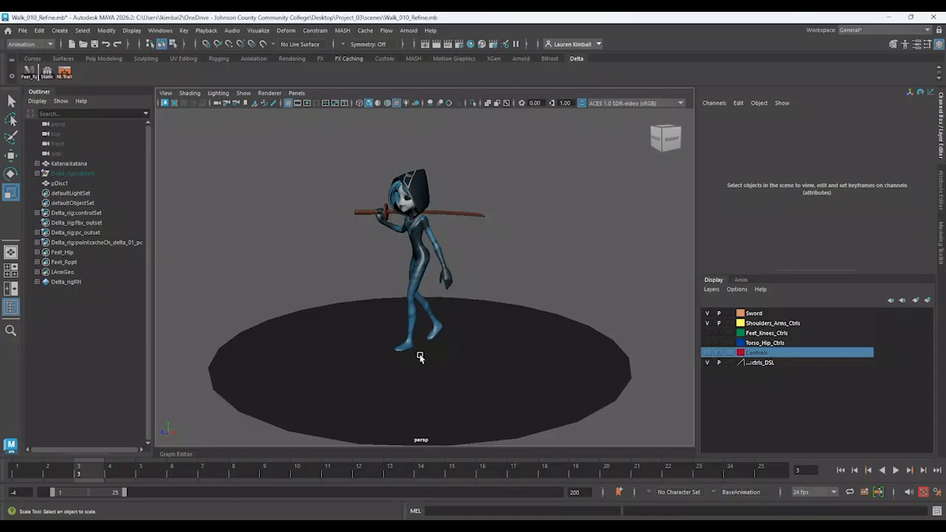
{"action": "left_click_drag", "start_coordinate": [419, 357], "coordinate": [446, 371], "text": "alt"}
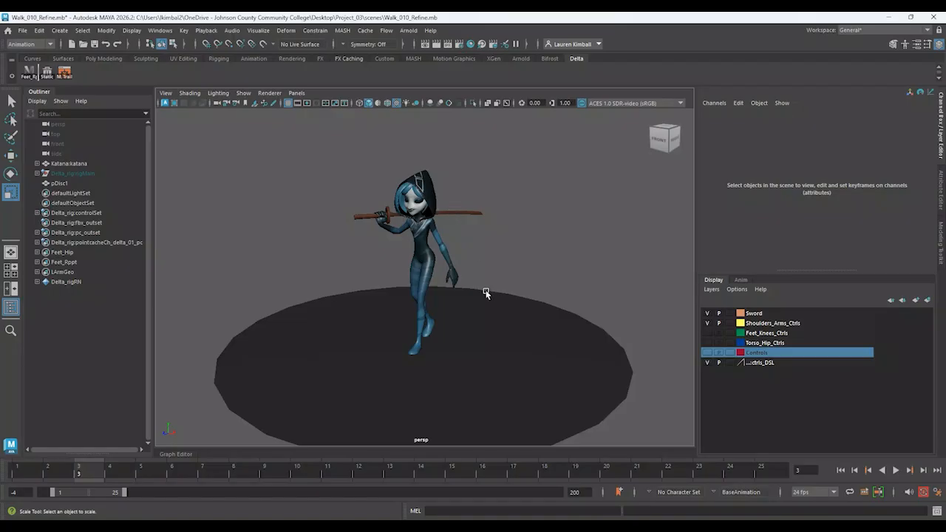
{"action": "left_click_drag", "start_coordinate": [479, 259], "coordinate": [519, 301], "text": "alt"}
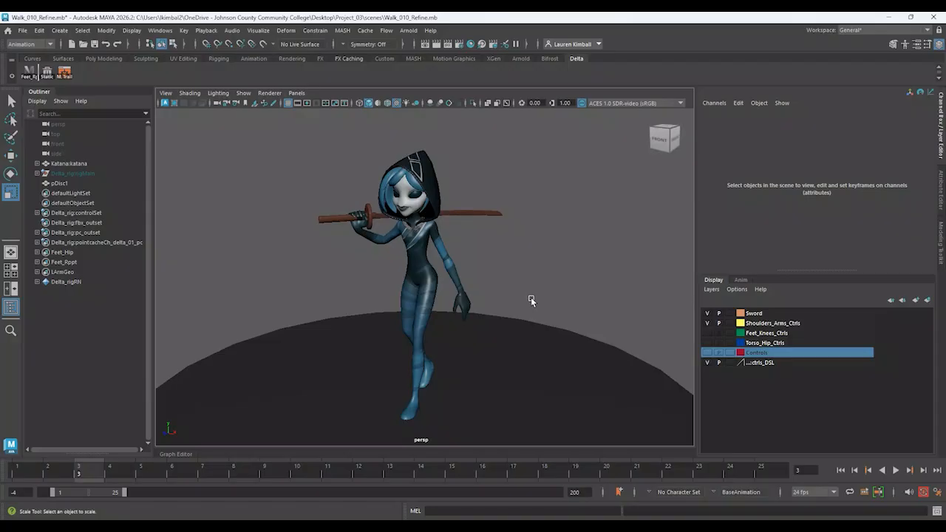
{"action": "right_click_drag", "start_coordinate": [532, 301], "coordinate": [465, 284], "text": "alt"}
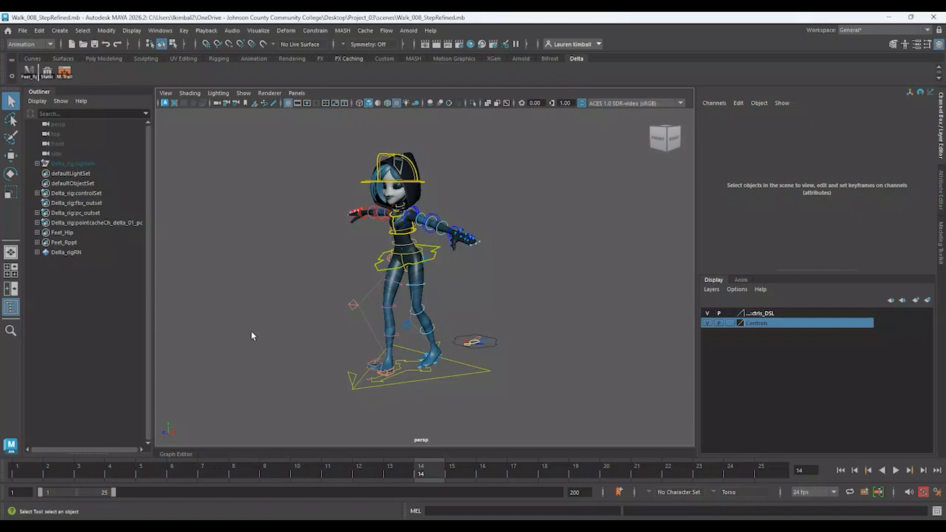
- Examine the rig's leg, foot and hip controls on the character at frame 14
{"action": "left_click_drag", "start_coordinate": [251, 331], "coordinate": [284, 330], "text": "alt"}
{"action": "right_click_drag", "start_coordinate": [284, 330], "coordinate": [287, 382], "text": "alt"}
{"action": "middle_click_drag", "start_coordinate": [287, 382], "coordinate": [262, 319], "text": "alt"}
{"action": "right_click_drag", "start_coordinate": [240, 295], "coordinate": [243, 314], "text": "alt"}
{"action": "left_click_drag", "start_coordinate": [243, 315], "coordinate": [216, 337], "text": "alt"}
{"action": "right_click_drag", "start_coordinate": [403, 377], "coordinate": [384, 359], "text": "alt"}
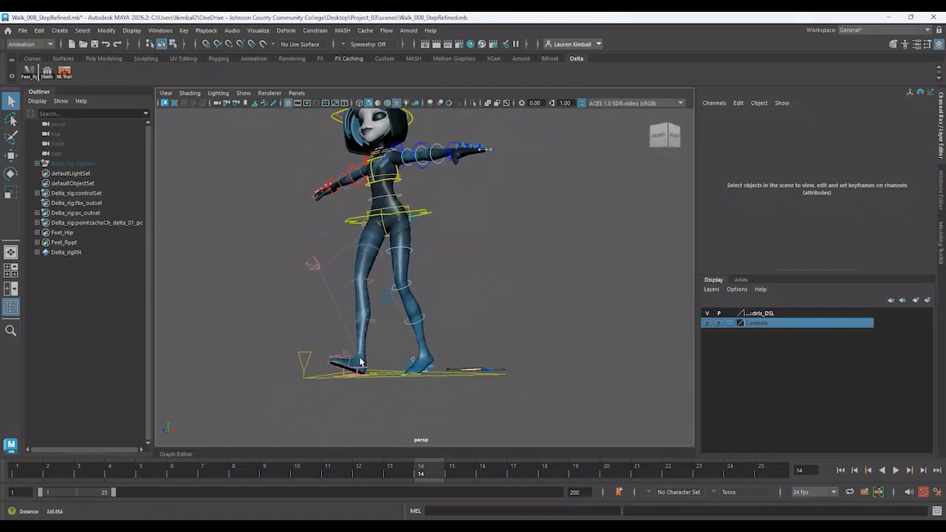
{"action": "left_click_drag", "start_coordinate": [385, 358], "coordinate": [351, 361], "text": "alt"}
{"action": "left_click_drag", "start_coordinate": [439, 244], "coordinate": [422, 251], "text": "alt"}
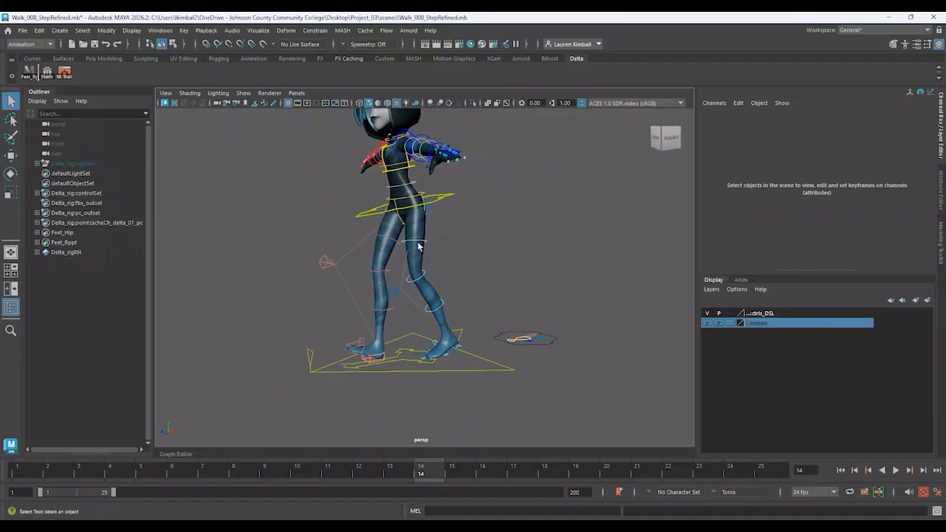
- Set secondaryCtrls_visibility to off on the rig's settings control beside the character's feet
{"action": "right_click_drag", "start_coordinate": [446, 224], "coordinate": [605, 401], "text": "alt"}
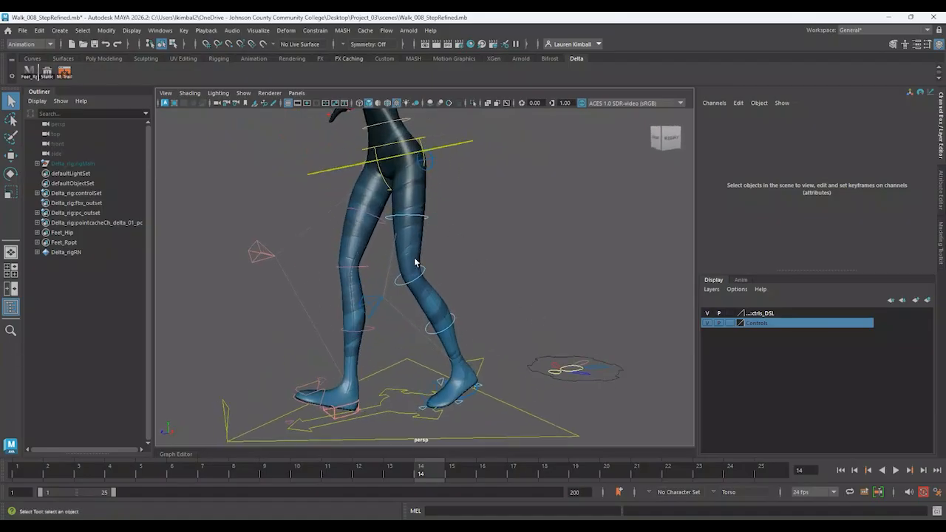
{"action": "left_click", "coordinate": [597, 376]}
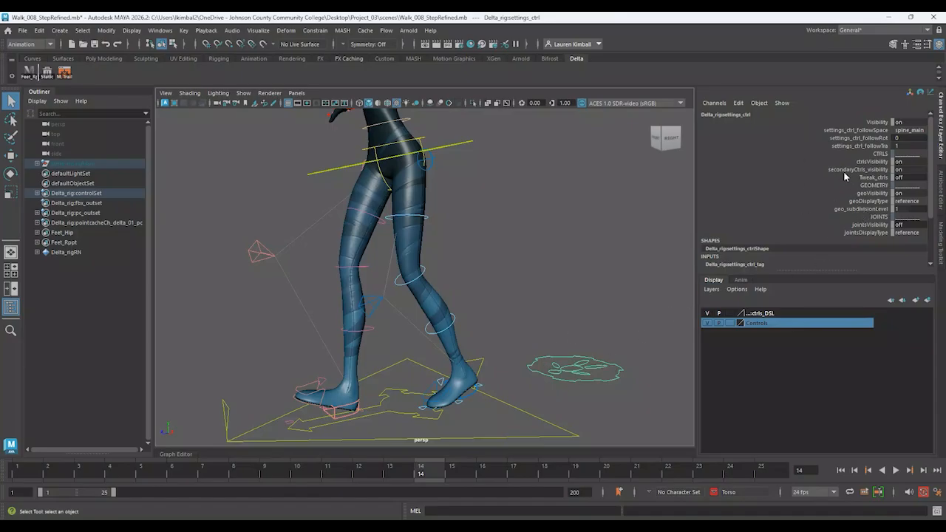
{"action": "left_click", "coordinate": [906, 170]}
{"action": "type", "text": "off"}
{"action": "key", "text": "Return"}
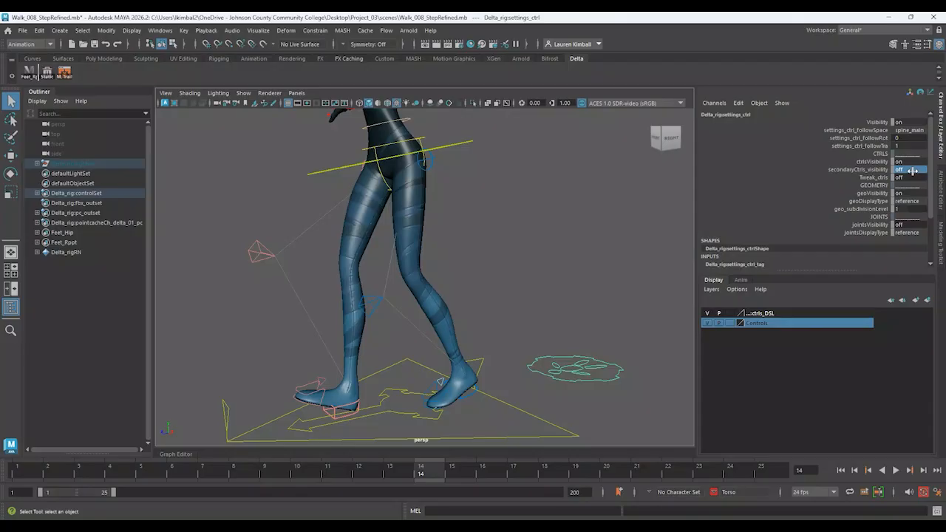
- Hide the Controls display layer so its head, arm and hand controls disappear from the character
{"action": "scroll", "coordinate": [528, 194], "scroll_direction": "down", "scroll_amount": 3}
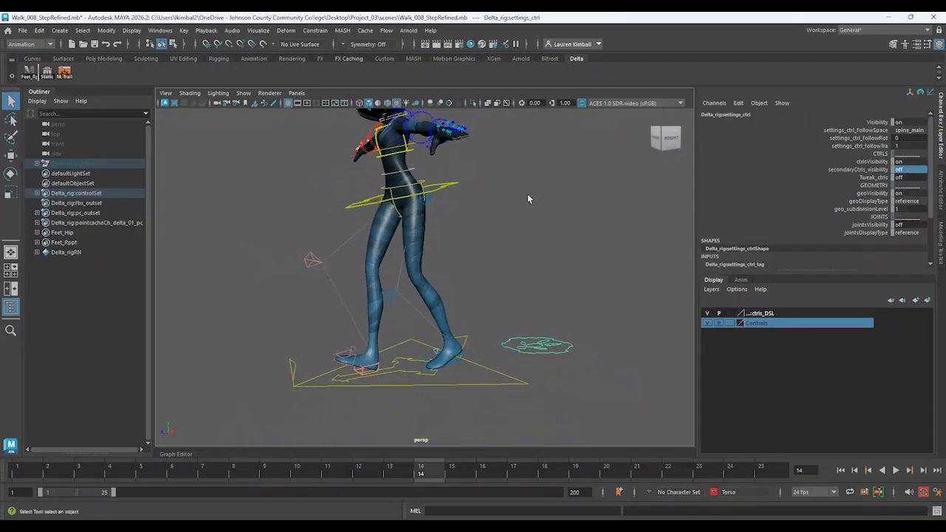
{"action": "left_click_drag", "start_coordinate": [528, 195], "coordinate": [555, 207], "text": "alt"}
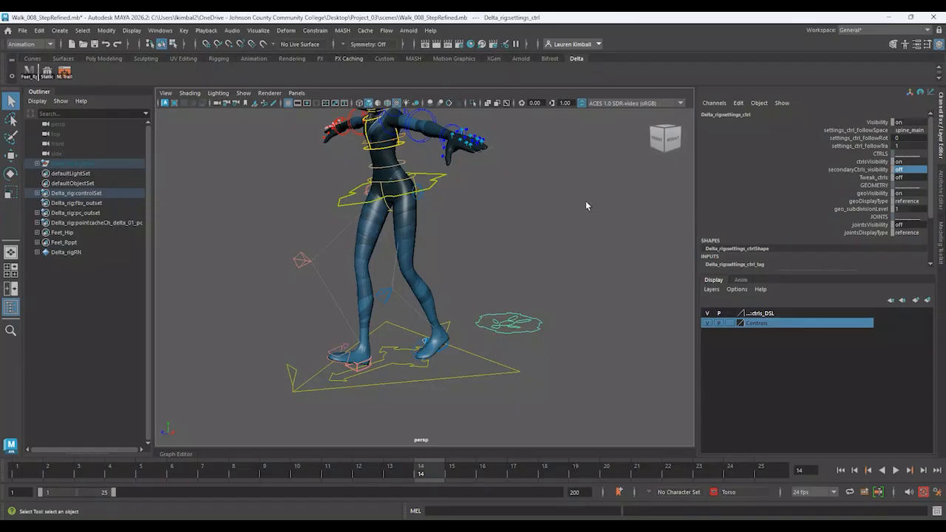
{"action": "left_click_drag", "start_coordinate": [564, 200], "coordinate": [475, 268], "text": "alt"}
{"action": "right_click_drag", "start_coordinate": [476, 268], "coordinate": [420, 298], "text": "alt"}
{"action": "middle_click_drag", "start_coordinate": [421, 298], "coordinate": [454, 343], "text": "alt"}
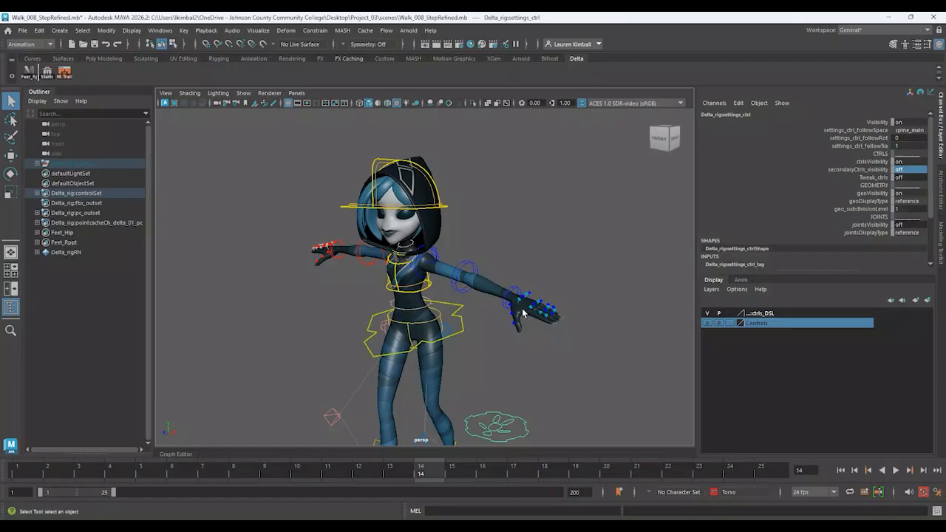
{"action": "left_click", "coordinate": [708, 323]}
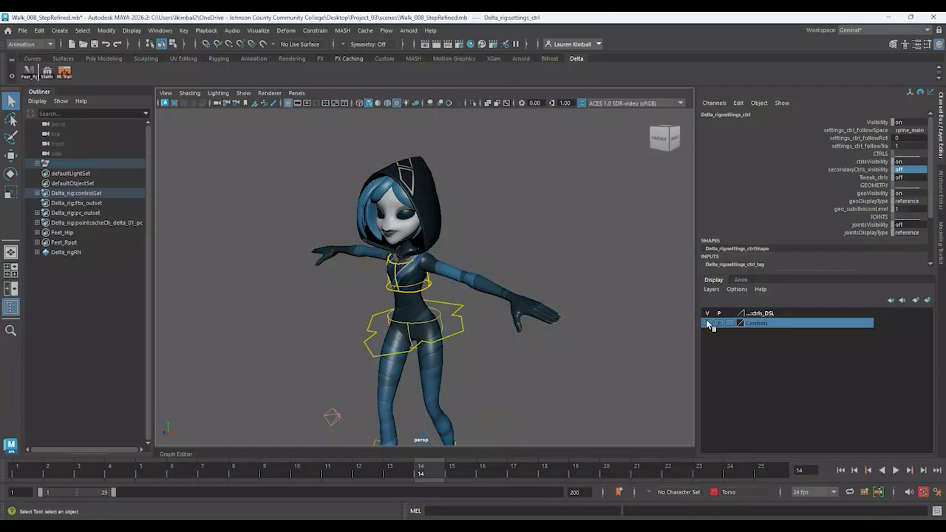
{"action": "left_click", "coordinate": [707, 323]}
{"action": "left_click", "coordinate": [707, 323]}
- Show the Controls layer again for comparison and hide it once more
{"action": "right_click_drag", "start_coordinate": [627, 326], "coordinate": [608, 315], "text": "alt"}
{"action": "middle_click_drag", "start_coordinate": [609, 314], "coordinate": [589, 282], "text": "alt"}
{"action": "right_click_drag", "start_coordinate": [592, 362], "coordinate": [523, 281], "text": "alt"}
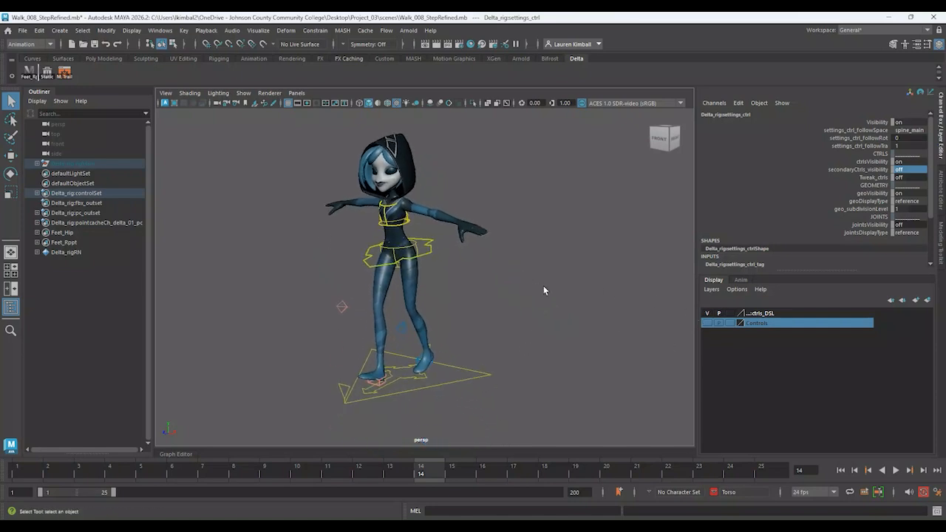
{"action": "left_click", "coordinate": [707, 324]}
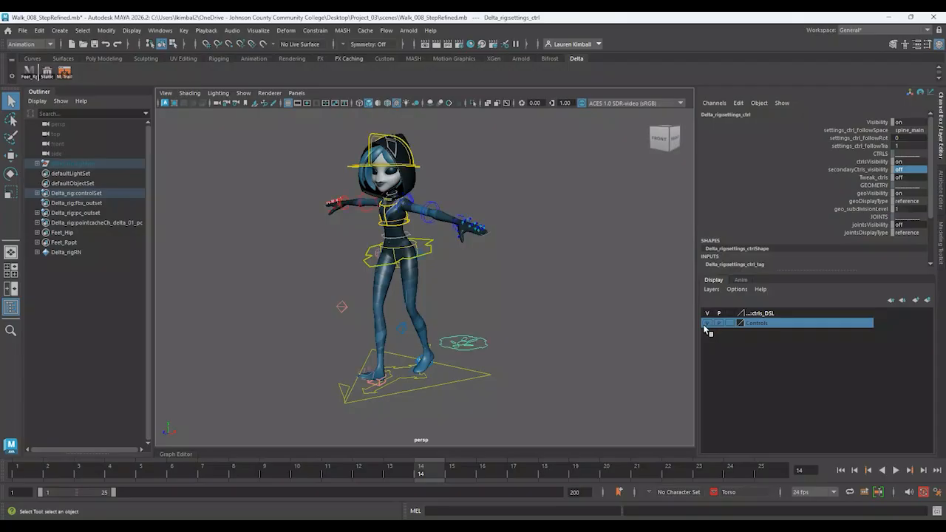
{"action": "left_click", "coordinate": [707, 324]}
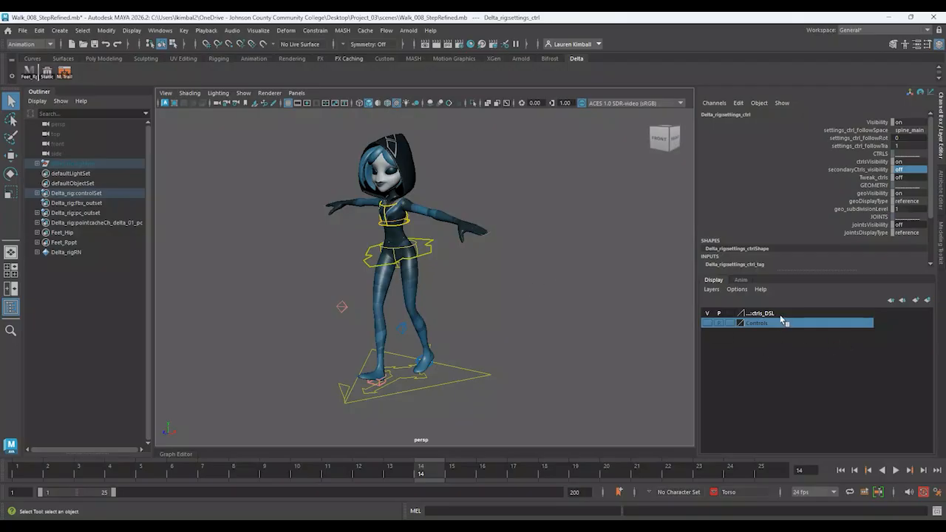
- Widen the Channel Box and Layer Editor area so the layer names have more room
{"action": "left_click_drag", "start_coordinate": [696, 293], "coordinate": [635, 294]}
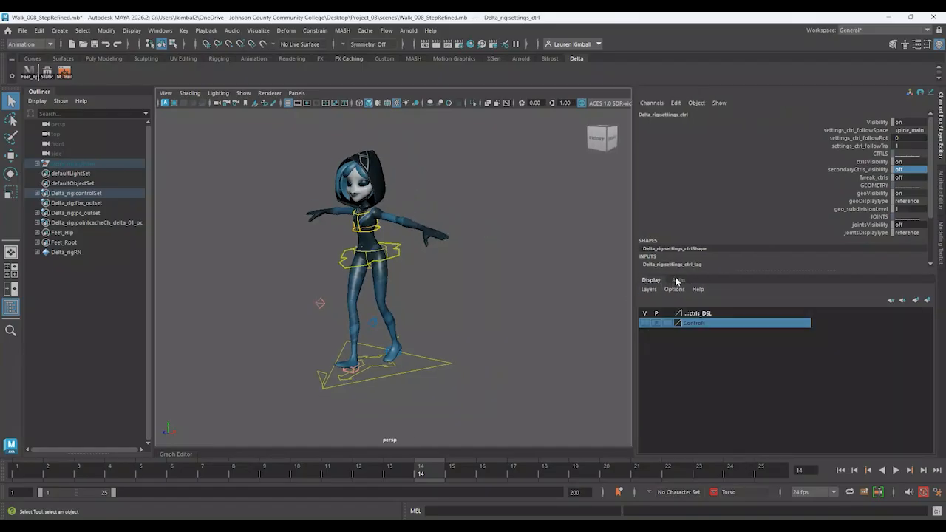
{"action": "double_click", "coordinate": [694, 315]}
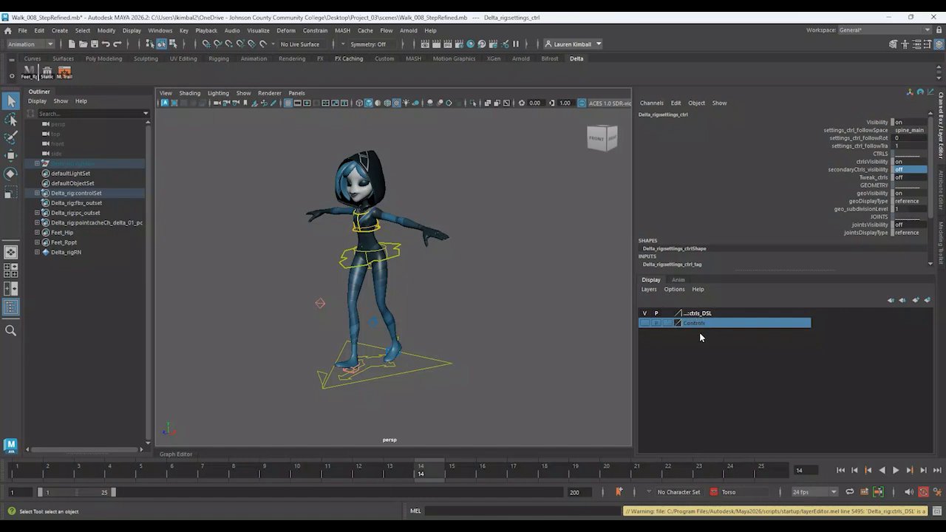
{"action": "right_click", "coordinate": [642, 322]}
{"action": "double_click", "coordinate": [681, 324]}
{"action": "left_click", "coordinate": [714, 291]}
- Create an empty display layer named Feet_Knees and give it the dark red color
{"action": "right_click_drag", "start_coordinate": [438, 285], "coordinate": [456, 296]}
{"action": "middle_click_drag", "start_coordinate": [456, 295], "coordinate": [473, 299], "text": "alt"}
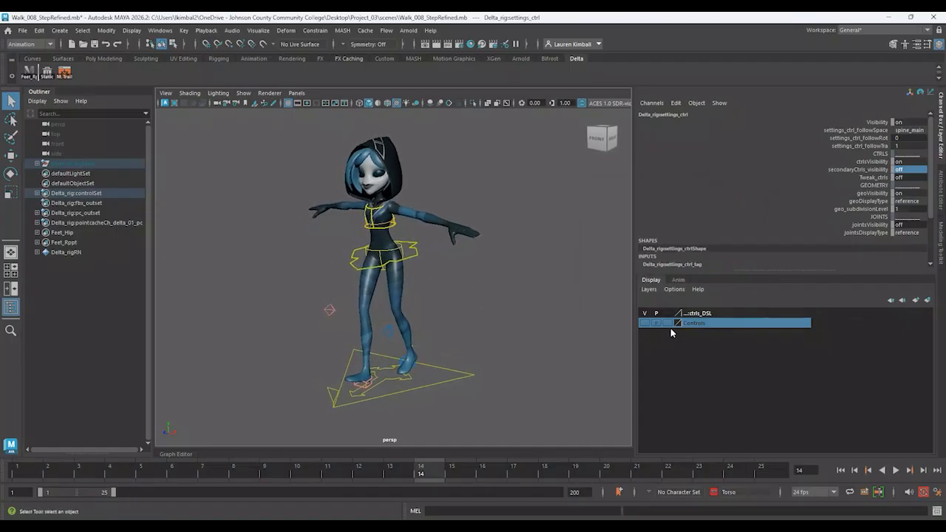
{"action": "left_click", "coordinate": [915, 300]}
{"action": "double_click", "coordinate": [693, 315]}
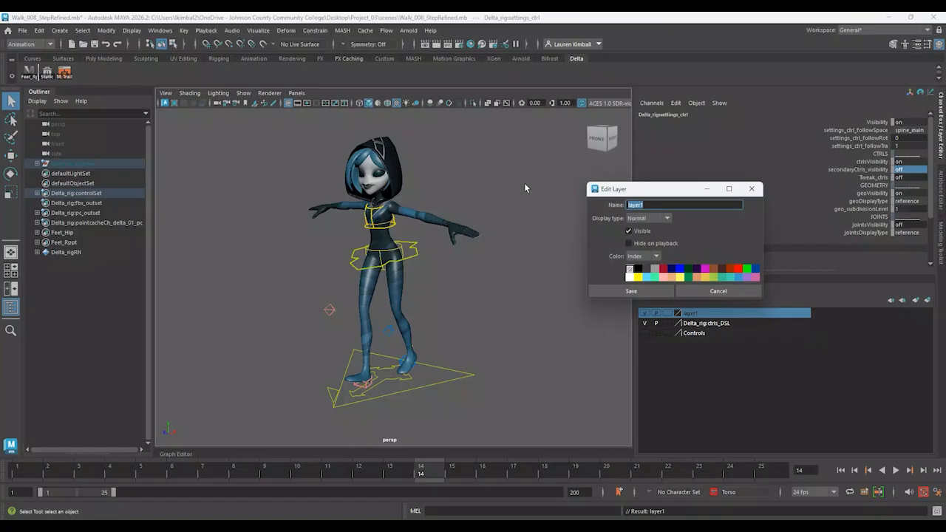
{"action": "type", "text": "Feet_Knees"}
{"action": "left_click", "coordinate": [664, 269]}
{"action": "left_click", "coordinate": [656, 291]}
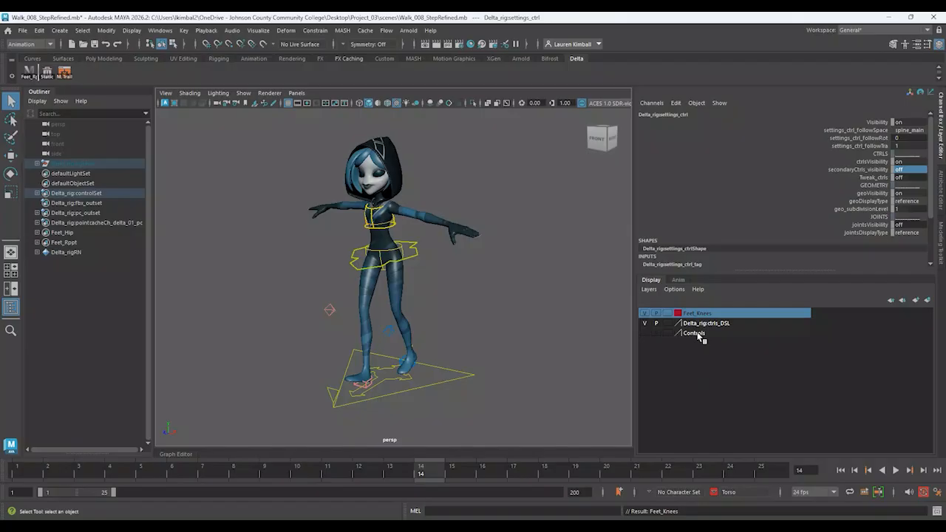
- Move the Controls layer to the top of the display layer list
{"action": "left_click", "coordinate": [699, 335]}
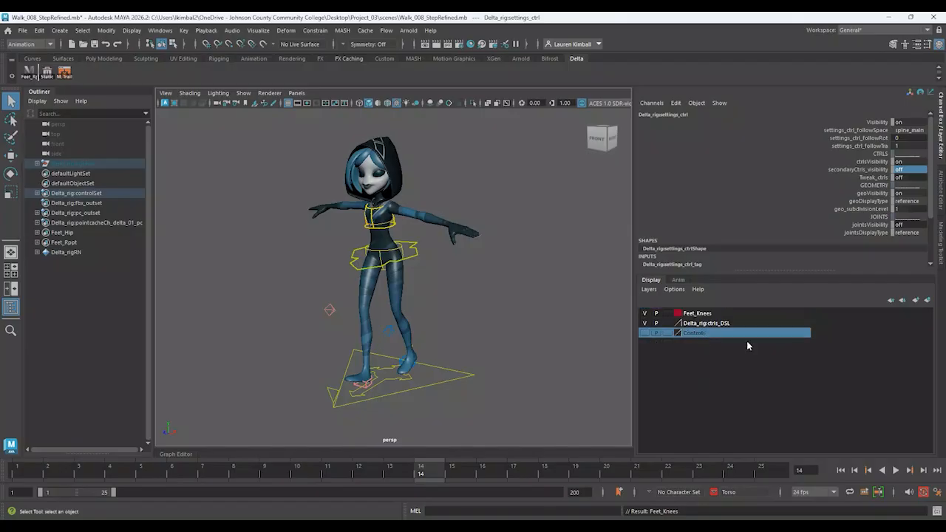
{"action": "double_click", "coordinate": [891, 303]}
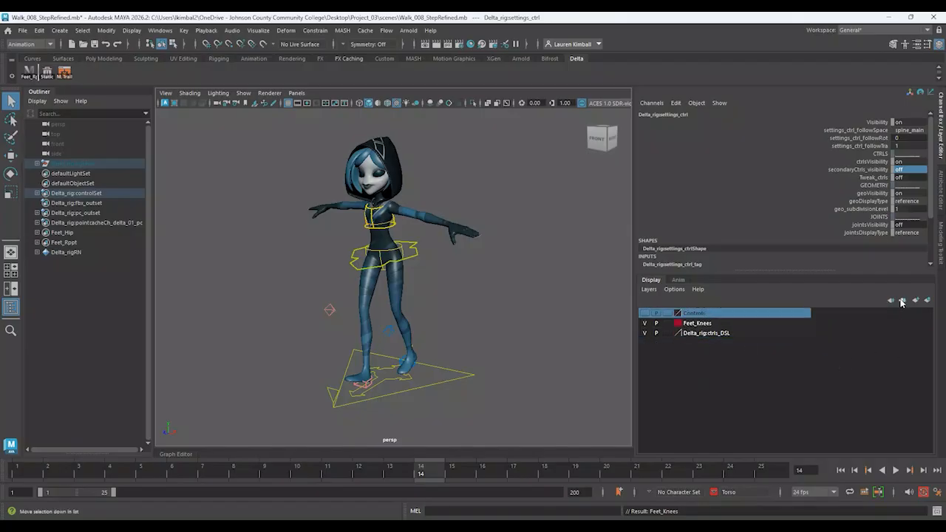
{"action": "left_click", "coordinate": [902, 300]}
{"action": "left_click", "coordinate": [891, 301]}
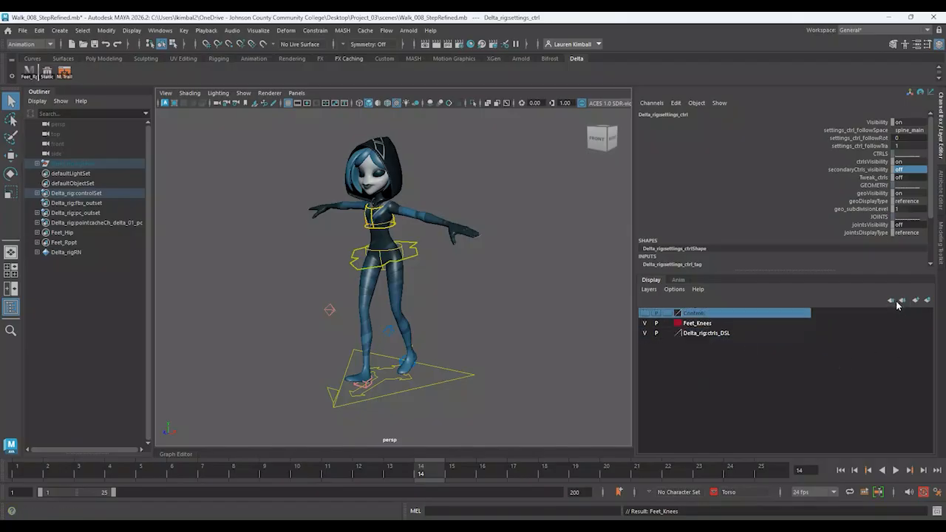
- Set the Controls layer's color to dark blue and save the change
{"action": "double_click", "coordinate": [685, 316]}
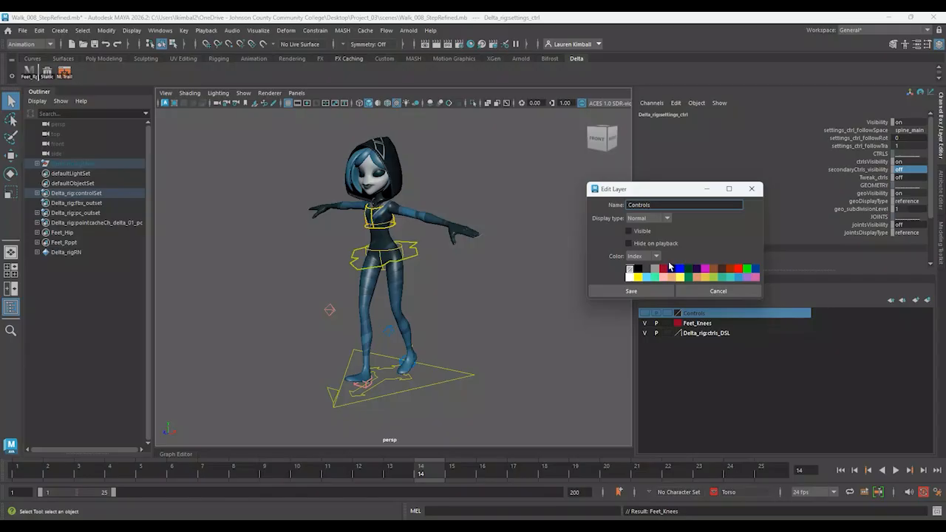
{"action": "left_click", "coordinate": [671, 269]}
{"action": "left_click", "coordinate": [711, 294]}
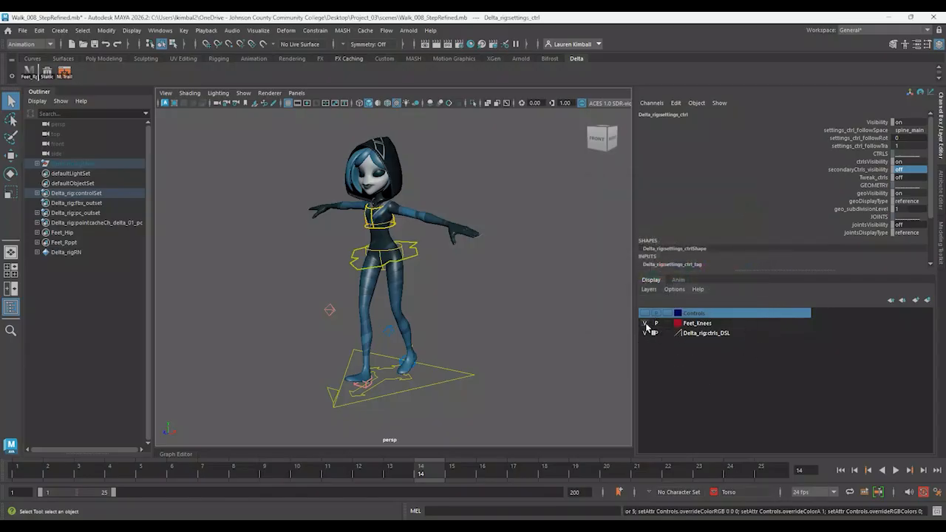
- Clear the selection and hide the character's geometry in the viewport, leaving only the rig's control curves displayed
{"action": "left_click", "coordinate": [531, 292]}
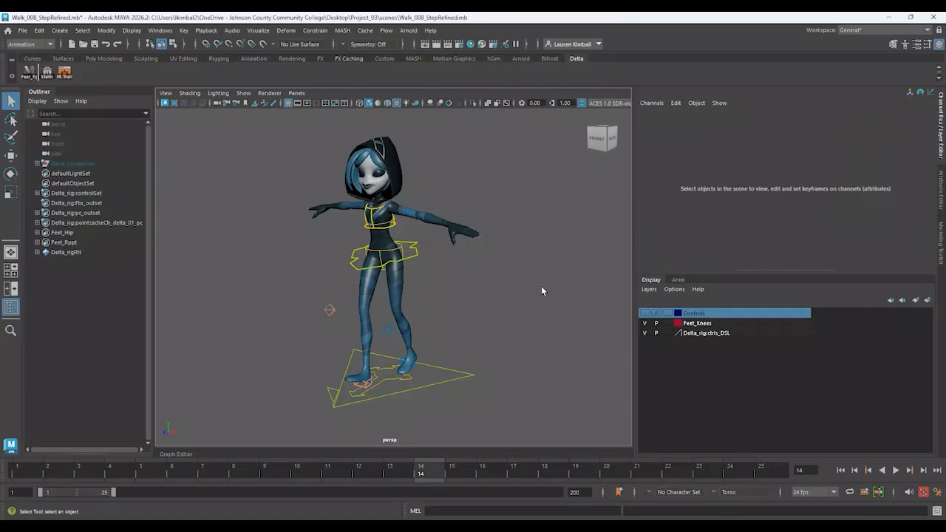
{"action": "left_click_drag", "start_coordinate": [541, 286], "coordinate": [540, 300], "text": "alt"}
{"action": "right_click_drag", "start_coordinate": [540, 300], "coordinate": [552, 310], "text": "alt"}
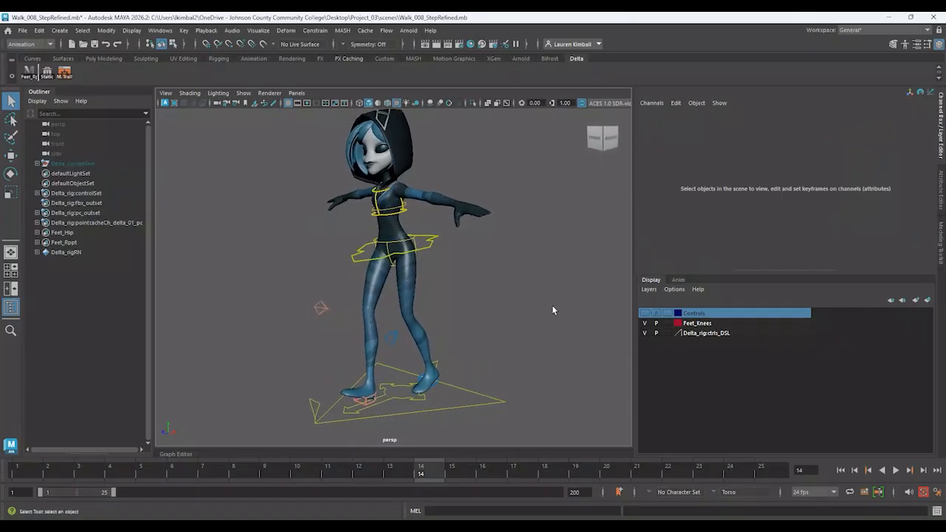
{"action": "key", "text": "alt+1"}
{"action": "key", "text": "alt+1"}
{"action": "key", "text": "alt+2"}
{"action": "left_click_drag", "start_coordinate": [520, 314], "coordinate": [419, 281], "text": "alt"}
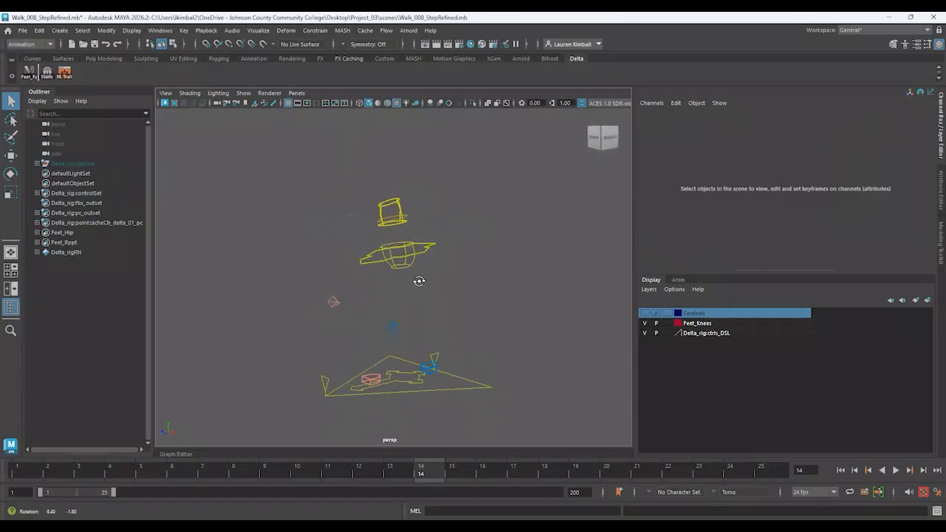
- Select both foot controls and both knee pole-vector controls and add them to the Feet_Knees layer
{"action": "left_click", "coordinate": [697, 323]}
{"action": "left_click_drag", "start_coordinate": [407, 346], "coordinate": [415, 303], "text": "alt"}
{"action": "right_click_drag", "start_coordinate": [415, 303], "coordinate": [433, 359], "text": "alt"}
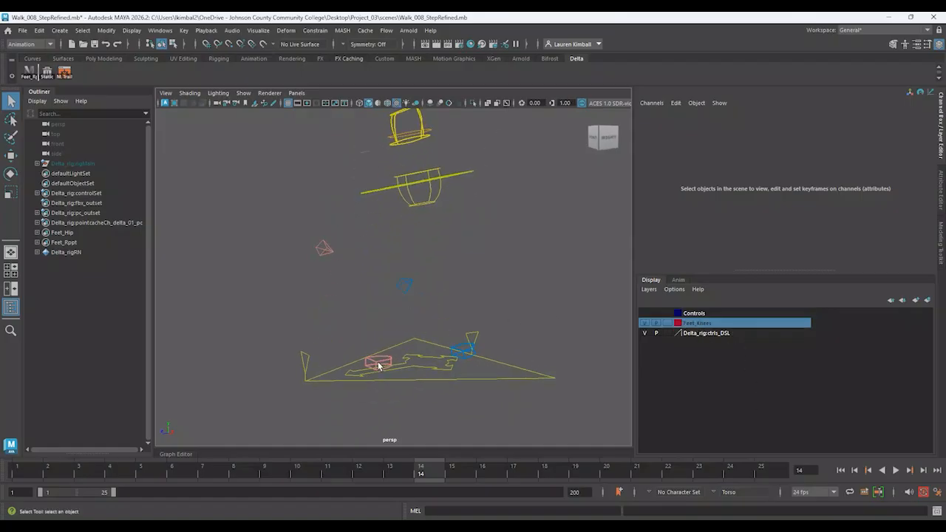
{"action": "left_click", "coordinate": [456, 354]}
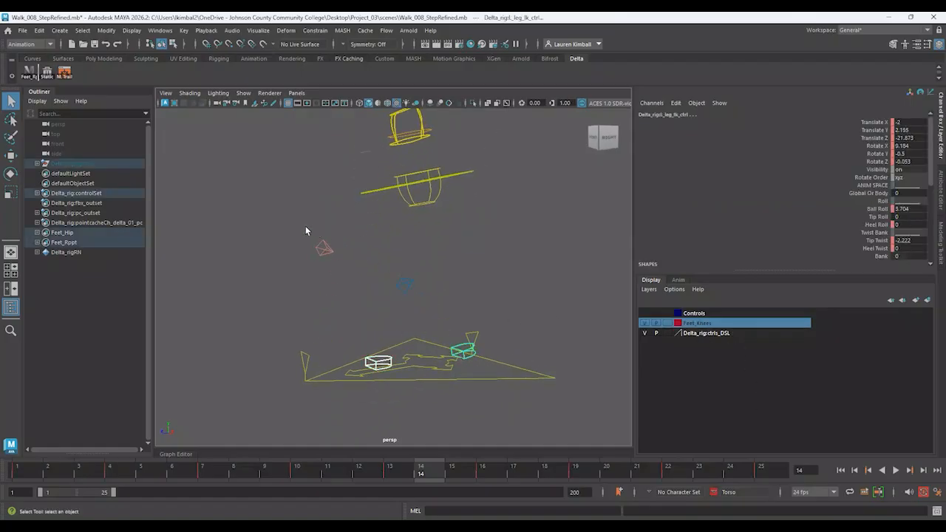
{"action": "left_click_drag", "start_coordinate": [305, 225], "coordinate": [422, 295]}
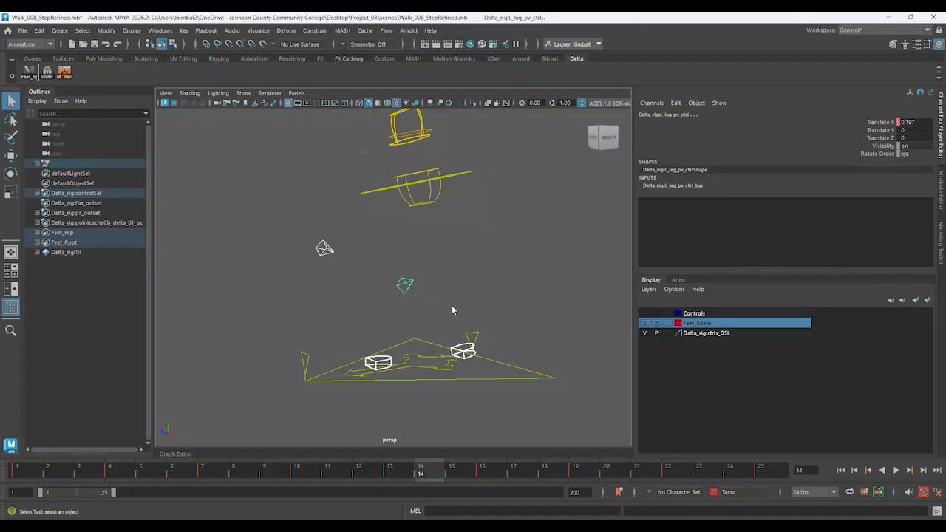
{"action": "right_click", "coordinate": [697, 323]}
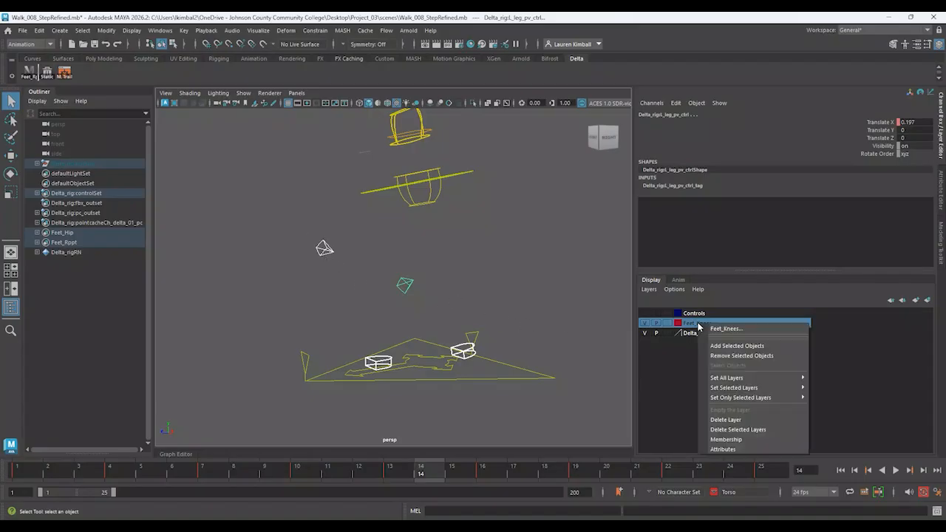
{"action": "left_click", "coordinate": [722, 346]}
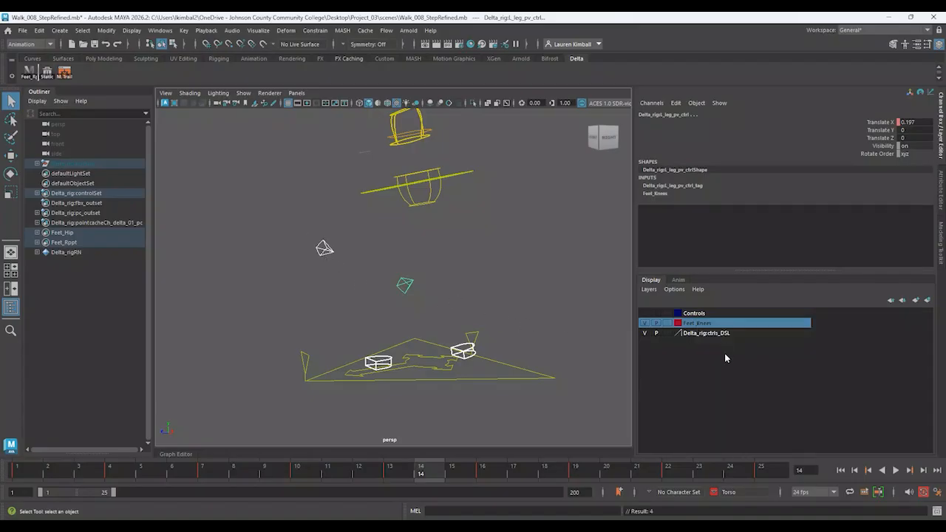
- Hide the Feet_Knees layer, and check which controls remain by showing the Controls layer and hiding it again
{"action": "left_click", "coordinate": [645, 323]}
{"action": "right_click_drag", "start_coordinate": [589, 295], "coordinate": [509, 272], "text": "alt"}
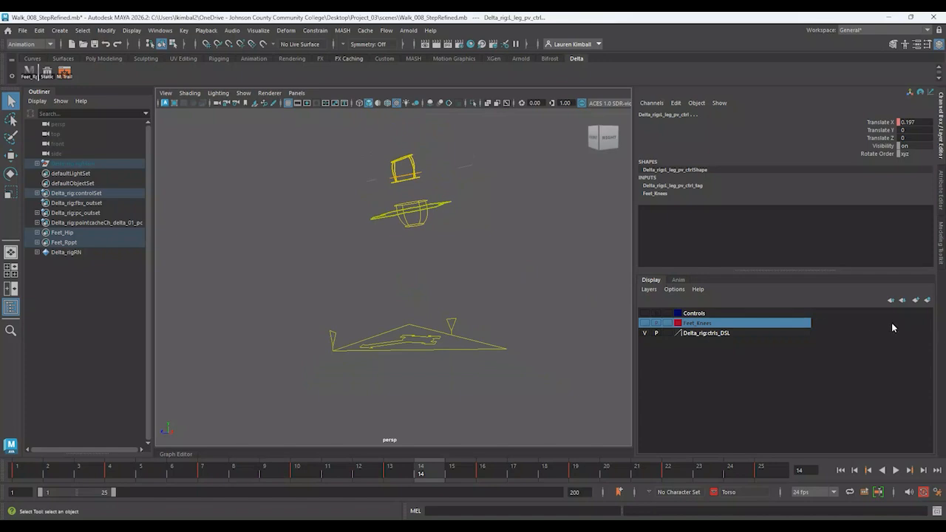
{"action": "left_click", "coordinate": [644, 313]}
{"action": "middle_click_drag", "start_coordinate": [513, 241], "coordinate": [540, 342], "text": "alt"}
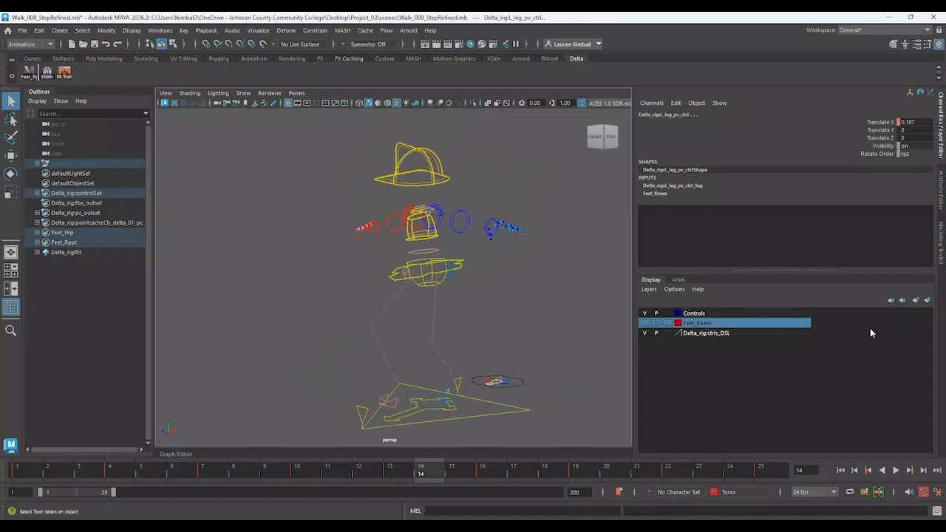
{"action": "left_click", "coordinate": [644, 313]}
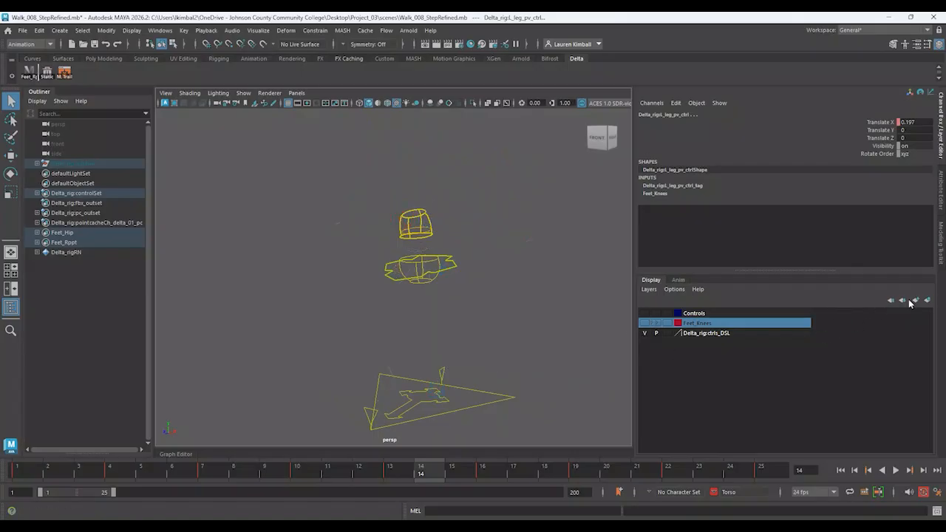
- Create an empty display layer named Torso_Hips, give it the magenta color and save it
{"action": "left_click", "coordinate": [915, 300]}
{"action": "double_click", "coordinate": [679, 315]}
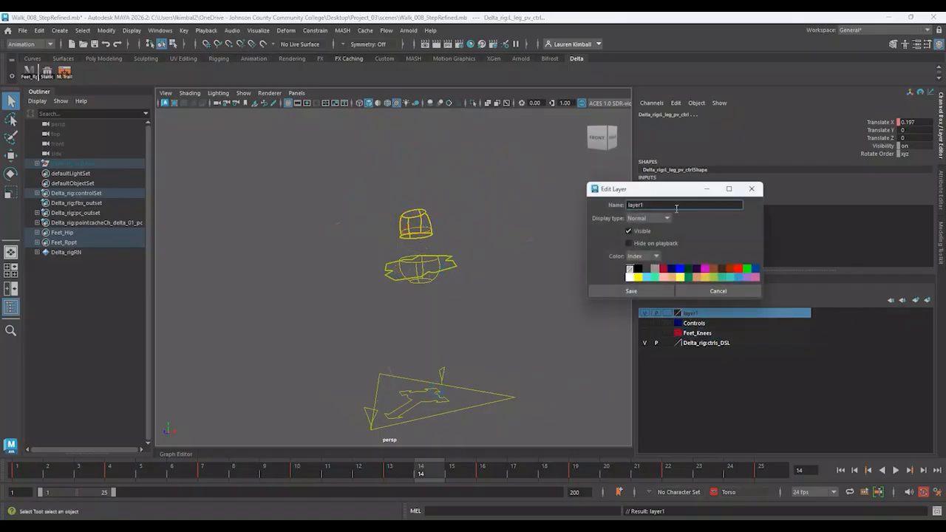
{"action": "type", "text": "Torso_Hips"}
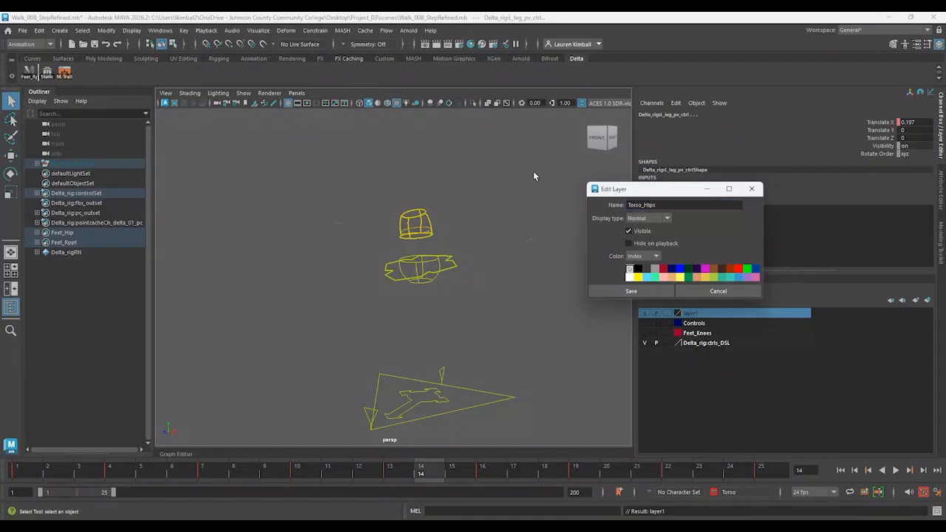
{"action": "left_click", "coordinate": [705, 269]}
{"action": "left_click_drag", "start_coordinate": [347, 180], "coordinate": [474, 296]}
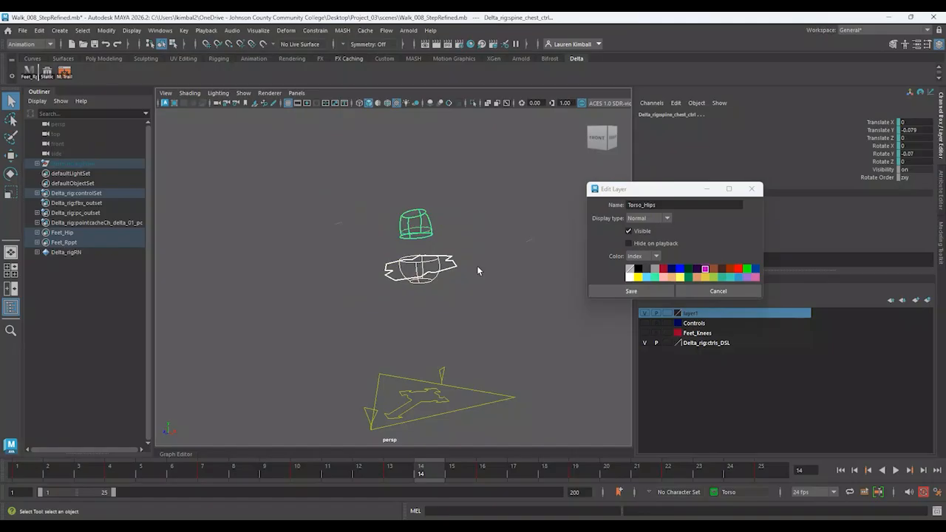
{"action": "left_click", "coordinate": [635, 292]}
{"action": "left_click", "coordinate": [540, 282]}
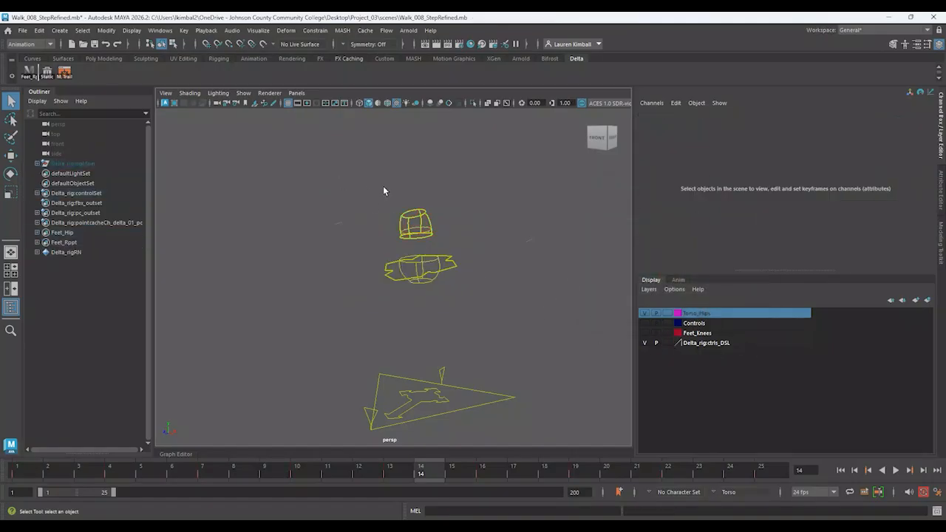
- Add the chest and hip controls to the Torso_Hips layer and hide that layer
{"action": "left_click_drag", "start_coordinate": [383, 185], "coordinate": [461, 297]}
{"action": "right_click", "coordinate": [706, 315]}
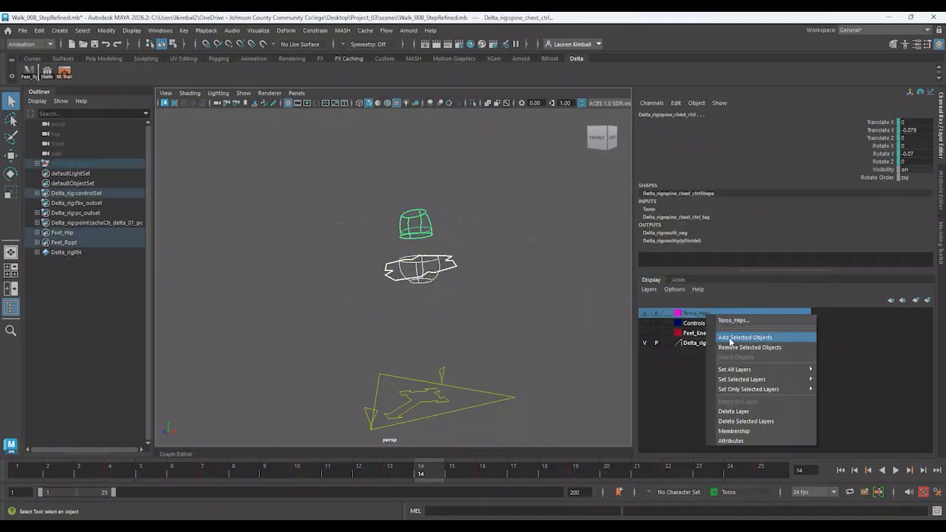
{"action": "left_click", "coordinate": [739, 340]}
{"action": "left_click", "coordinate": [643, 314]}
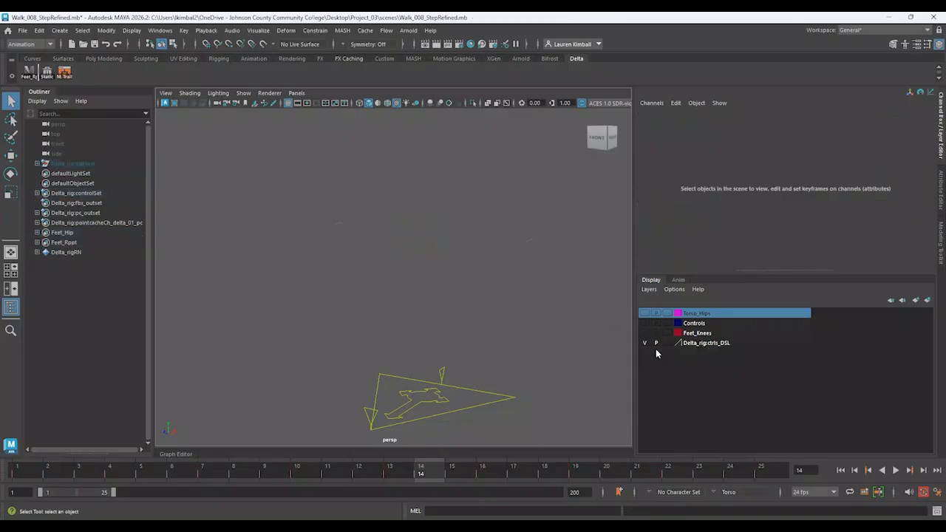
- Show the Controls layer and bring the character's geometry back into the viewport
{"action": "left_click", "coordinate": [644, 323]}
{"action": "left_click_drag", "start_coordinate": [566, 316], "coordinate": [413, 219], "text": "alt"}
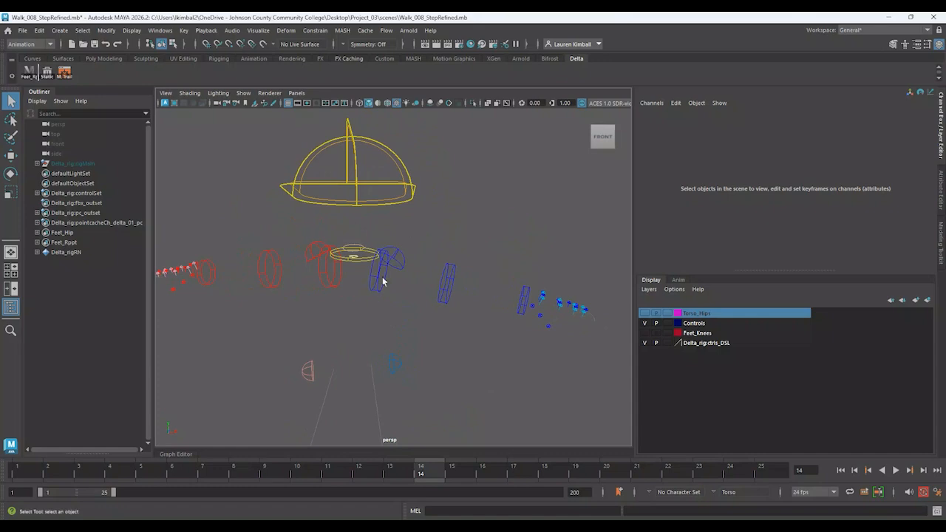
{"action": "scroll", "coordinate": [433, 328], "scroll_direction": "down", "scroll_amount": 5}
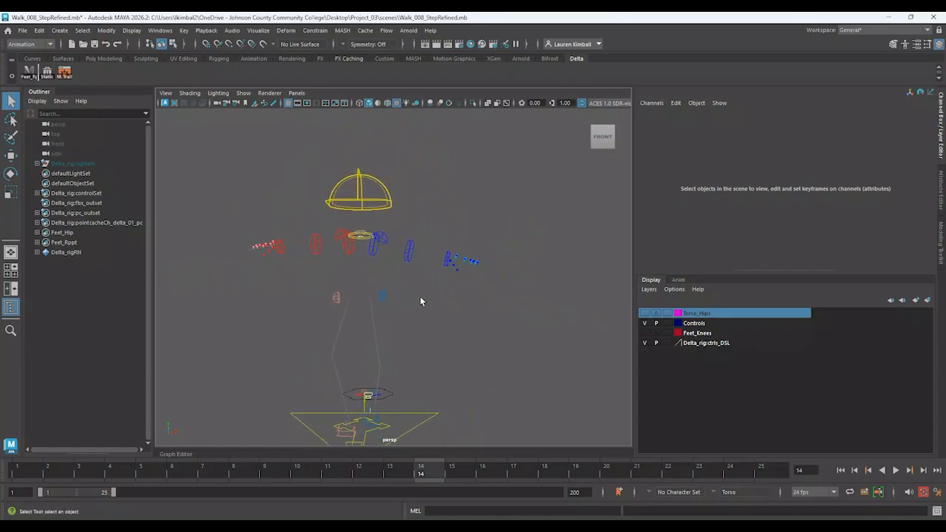
{"action": "right_click_drag", "start_coordinate": [411, 283], "coordinate": [459, 345], "text": "alt"}
{"action": "middle_click_drag", "start_coordinate": [459, 340], "coordinate": [456, 371], "text": "alt"}
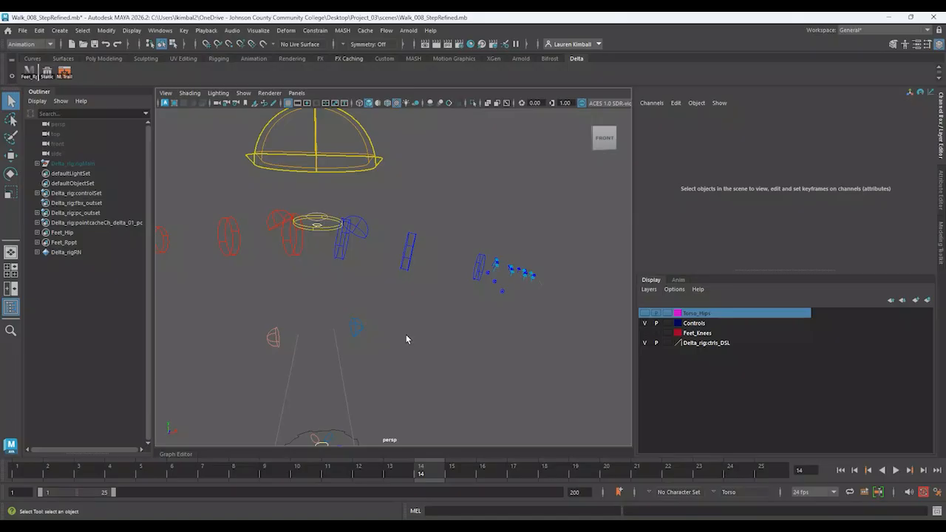
{"action": "key", "text": "alt+1"}
{"action": "key", "text": "alt+1"}
{"action": "key", "text": "alt+2"}
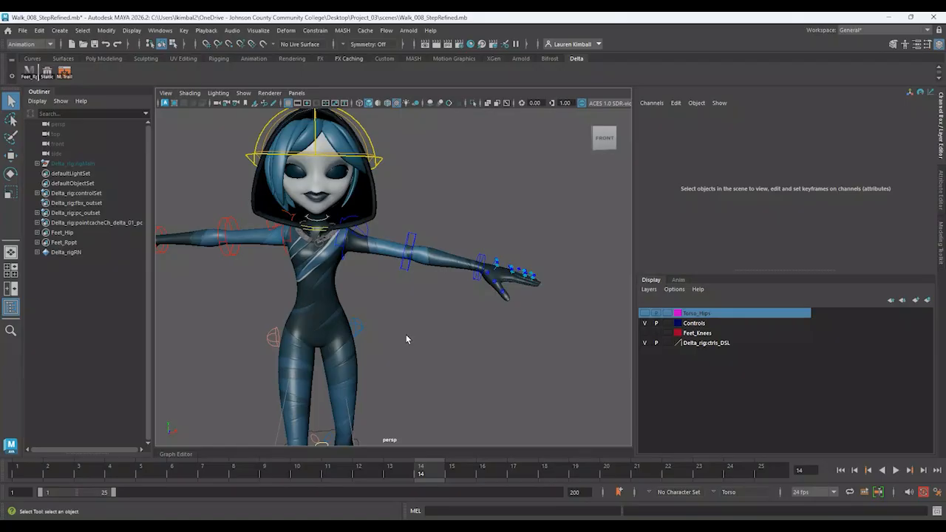
- Examine the character's remaining head, arm and hand controls and the settings controls by the feet from several angles
{"action": "right_click_drag", "start_coordinate": [437, 340], "coordinate": [388, 336], "text": "alt"}
{"action": "left_click_drag", "start_coordinate": [388, 336], "coordinate": [346, 331], "text": "alt"}
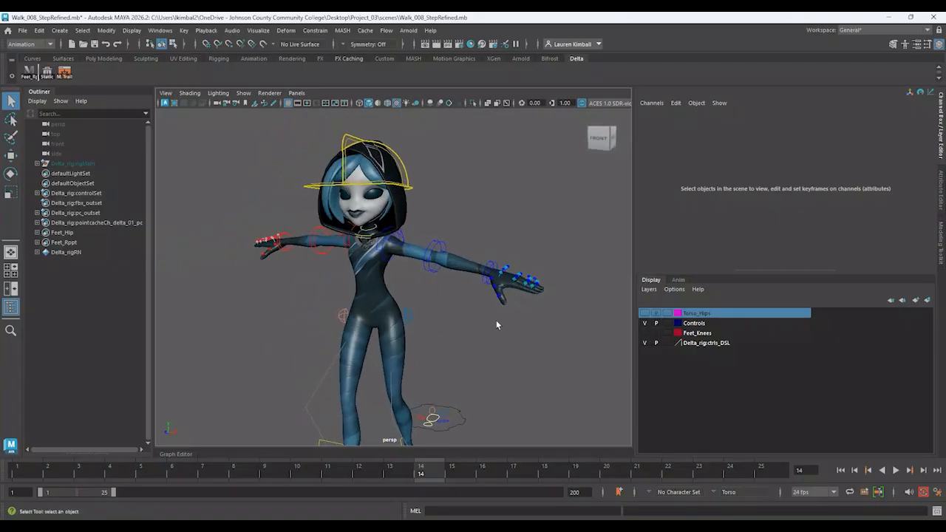
{"action": "right_click_drag", "start_coordinate": [496, 322], "coordinate": [363, 309], "text": "alt"}
{"action": "middle_click_drag", "start_coordinate": [363, 309], "coordinate": [368, 283], "text": "alt"}
{"action": "right_click_drag", "start_coordinate": [337, 331], "coordinate": [387, 346], "text": "alt"}
{"action": "middle_click_drag", "start_coordinate": [386, 346], "coordinate": [387, 320], "text": "alt"}
{"action": "right_click_drag", "start_coordinate": [457, 287], "coordinate": [412, 282], "text": "alt"}
{"action": "middle_click_drag", "start_coordinate": [412, 282], "coordinate": [410, 301], "text": "alt"}
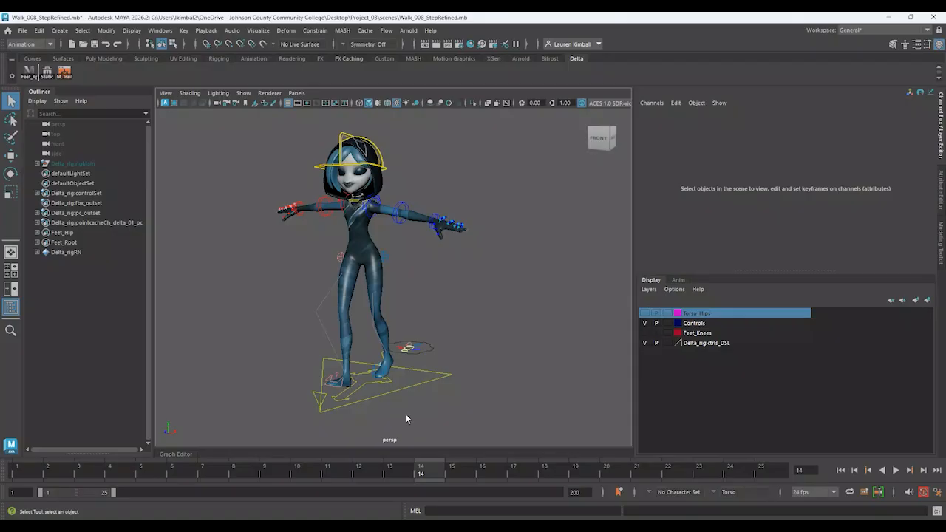
{"action": "right_click_drag", "start_coordinate": [427, 335], "coordinate": [458, 357], "text": "alt"}
{"action": "left_click_drag", "start_coordinate": [399, 245], "coordinate": [412, 301], "text": "alt"}
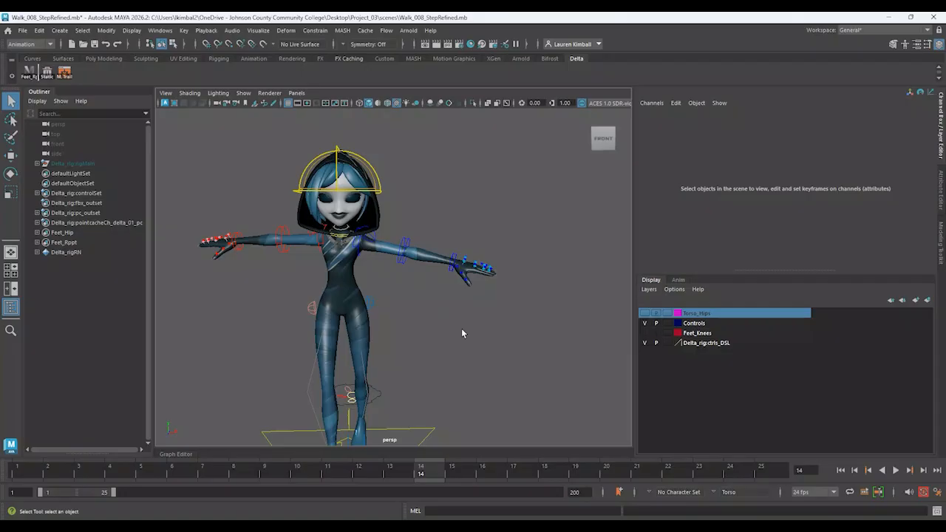
{"action": "left_click_drag", "start_coordinate": [462, 333], "coordinate": [419, 361], "text": "alt"}
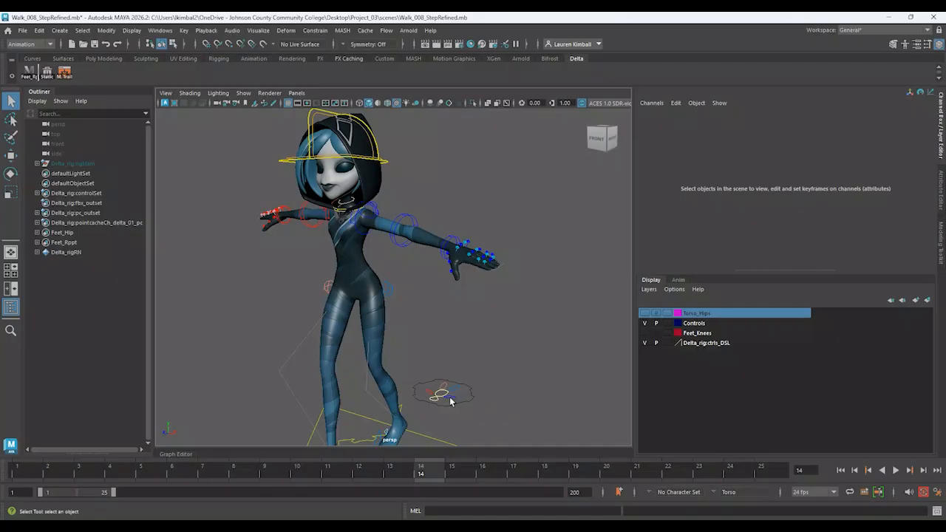
{"action": "left_click_drag", "start_coordinate": [452, 403], "coordinate": [484, 360], "text": "alt"}
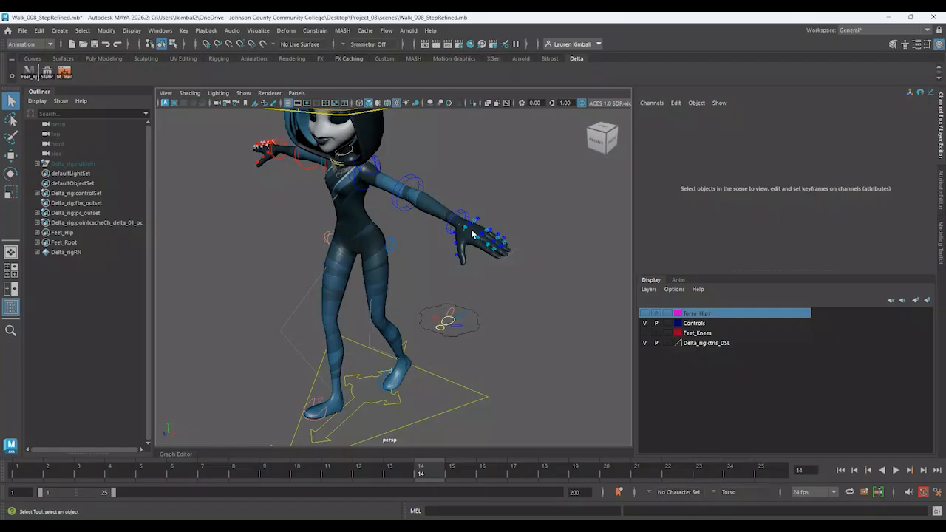
- Select the left arm settings control and set its IK FK Switch to 0
{"action": "left_click", "coordinate": [457, 329]}
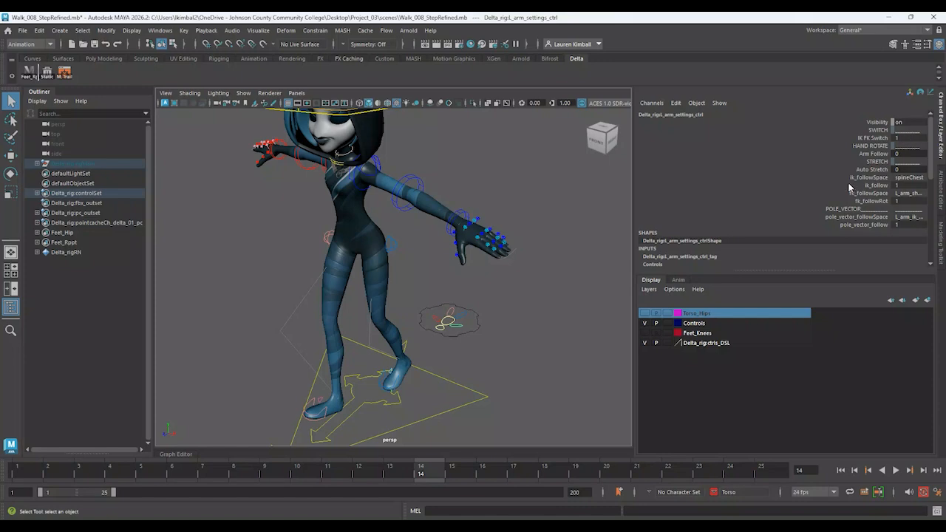
{"action": "left_click", "coordinate": [907, 178]}
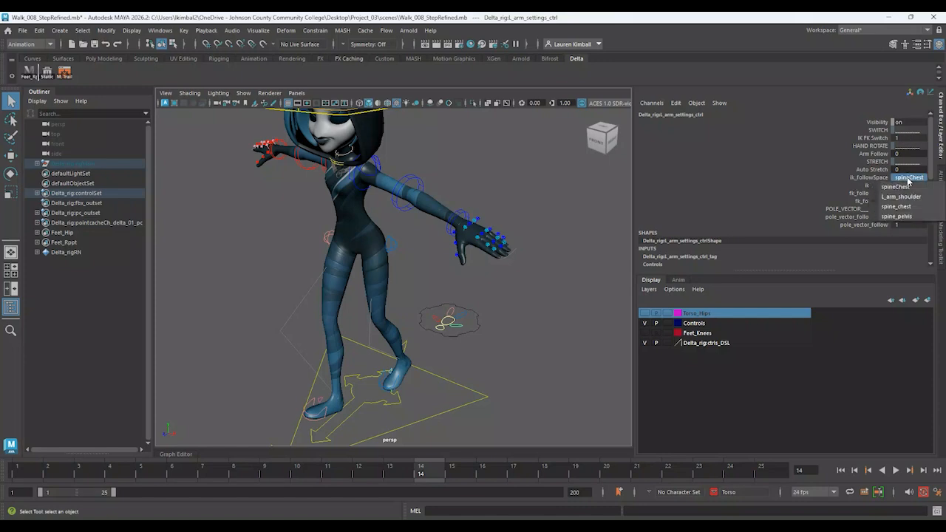
{"action": "left_click", "coordinate": [845, 148]}
{"action": "left_click", "coordinate": [906, 137]}
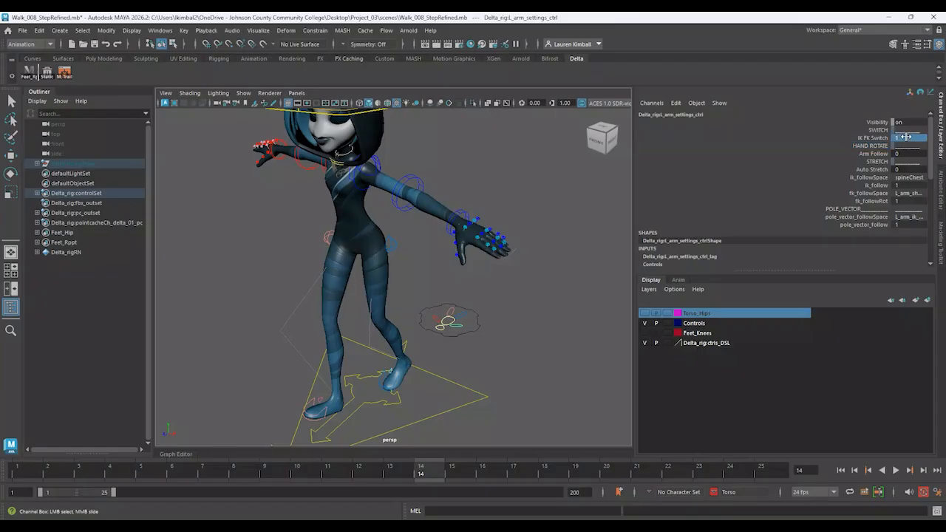
{"action": "left_click", "coordinate": [906, 137]}
{"action": "key", "text": "Return"}
{"action": "left_click_drag", "start_coordinate": [562, 350], "coordinate": [794, 258], "text": "alt"}
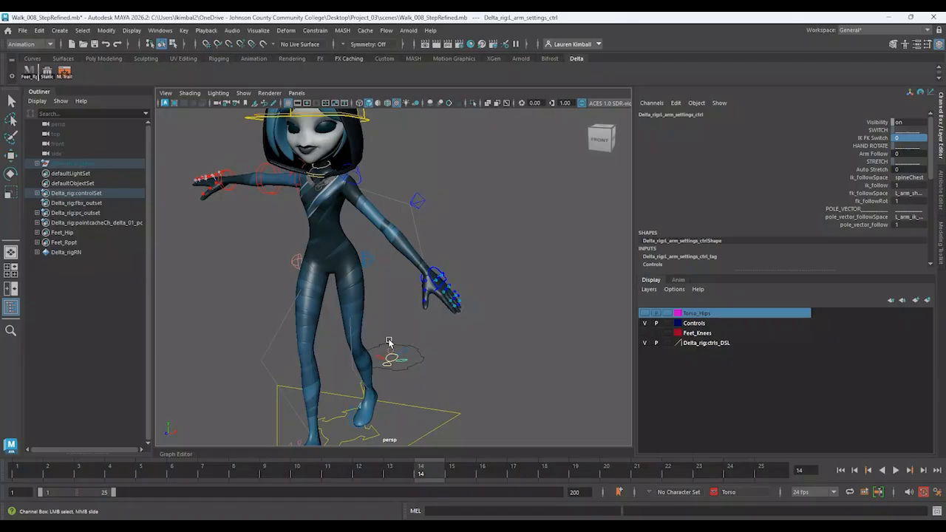
- Try out moving the left hand's IK control, and clear the selection
{"action": "left_click", "coordinate": [432, 273]}
{"action": "key", "text": "w"}
{"action": "mouse_move", "coordinate": [433, 275]}
{"action": "left_mouse_down"}
{"action": "mouse_move", "coordinate": [418, 260]}
{"action": "mouse_move", "coordinate": [444, 287]}
{"action": "left_mouse_up"}
{"action": "left_click", "coordinate": [531, 233]}
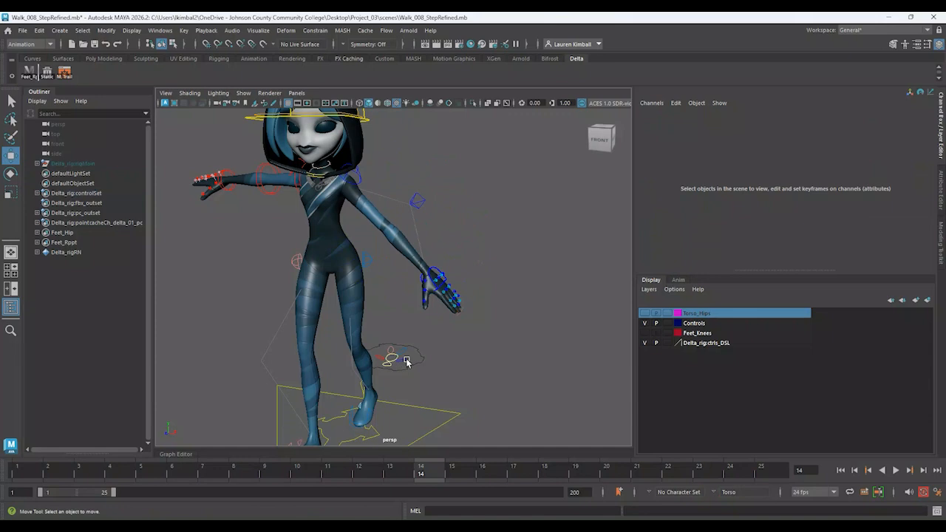
- Select the left arm settings control and set its IK FK Switch to 1
{"action": "left_click", "coordinate": [407, 362]}
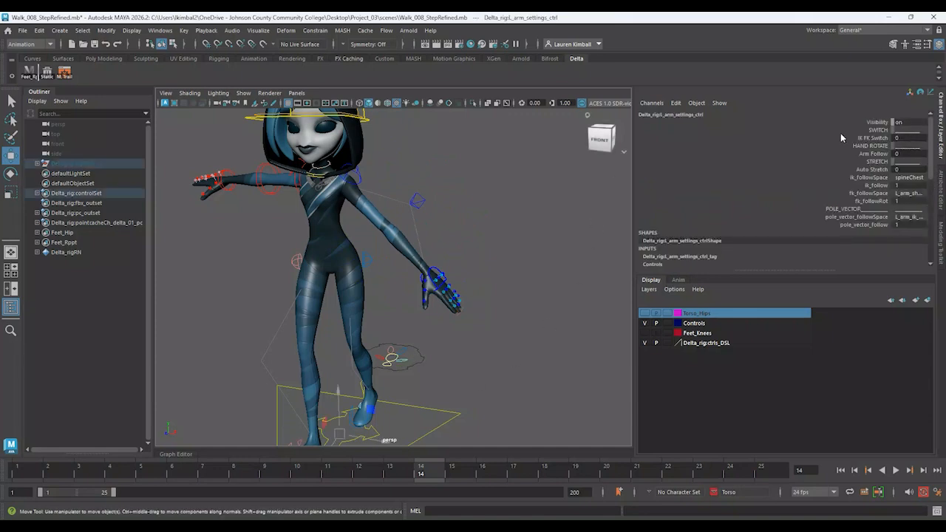
{"action": "double_click", "coordinate": [891, 139]}
{"action": "type", "text": "1"}
{"action": "key", "text": "Return"}
{"action": "left_click_drag", "start_coordinate": [457, 280], "coordinate": [462, 315], "text": "alt"}
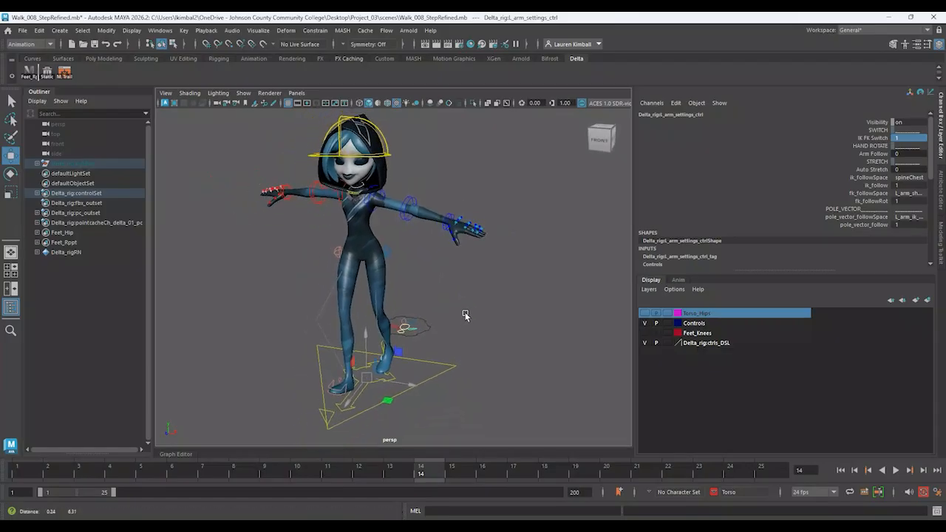
- Clear the selection and hide the character's geometry so only the control curves are displayed
{"action": "left_click", "coordinate": [501, 338]}
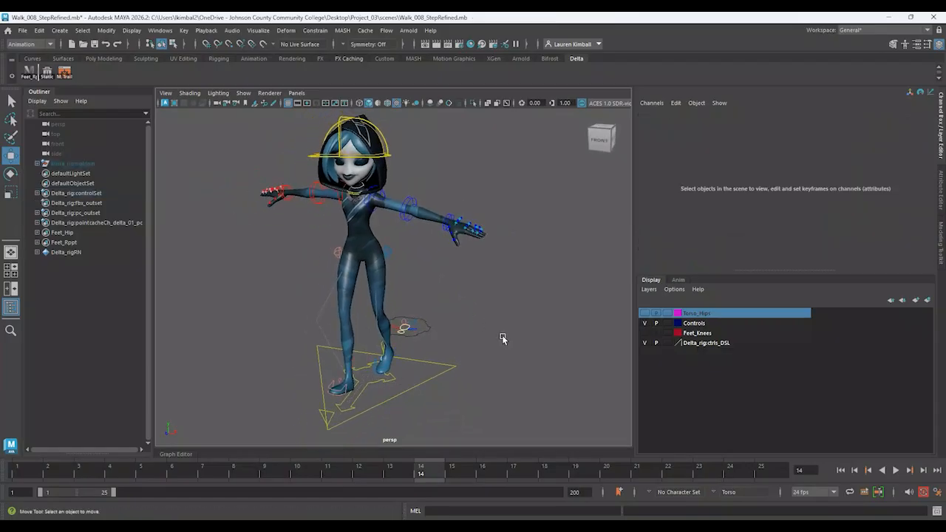
{"action": "key", "text": "alt+1"}
{"action": "key", "text": "alt+1"}
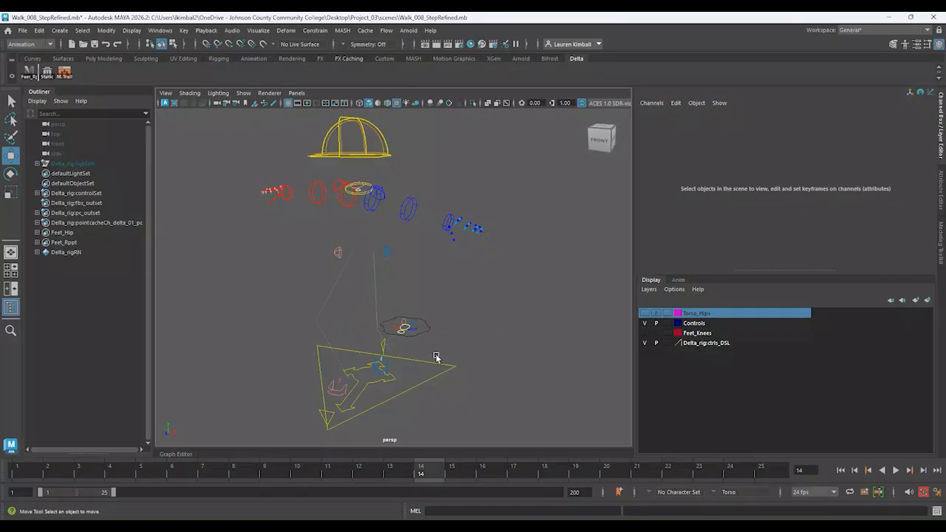
- Select the FK control of the left hand
{"action": "left_click_drag", "start_coordinate": [436, 342], "coordinate": [464, 337], "text": "alt"}
{"action": "right_click_drag", "start_coordinate": [364, 184], "coordinate": [427, 285], "text": "alt"}
{"action": "middle_click_drag", "start_coordinate": [359, 198], "coordinate": [365, 271], "text": "alt"}
{"action": "right_click_drag", "start_coordinate": [365, 271], "coordinate": [397, 283], "text": "alt"}
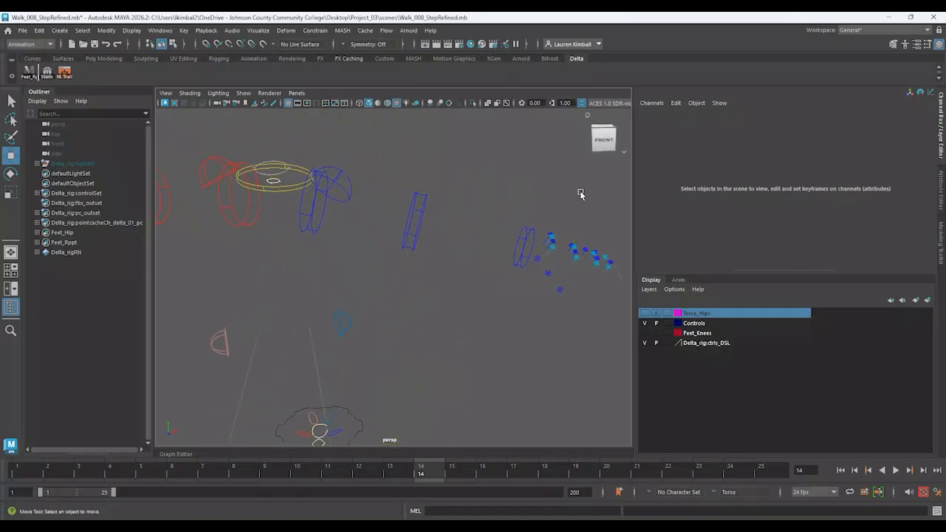
{"action": "left_click_drag", "start_coordinate": [358, 221], "coordinate": [339, 262], "text": "alt"}
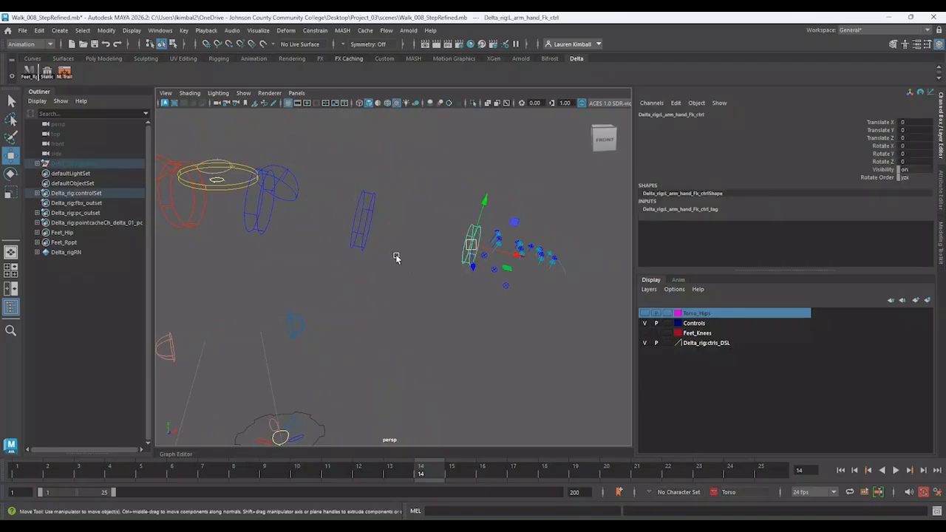
- Cycle through the Move, Rotate and Scale tools on the hand control, finishing with the Select tool active
{"action": "key", "text": "q"}
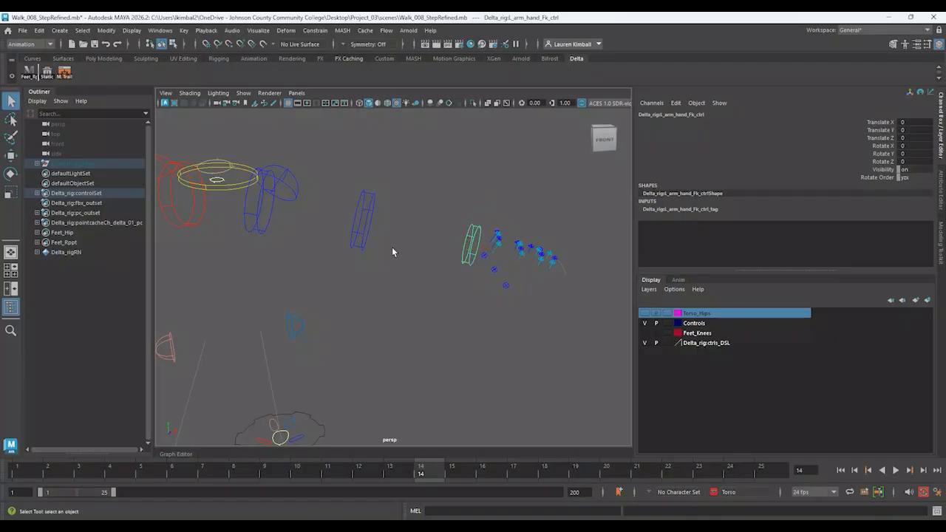
{"action": "key", "text": "w"}
{"action": "key", "text": "e"}
{"action": "key", "text": "r"}
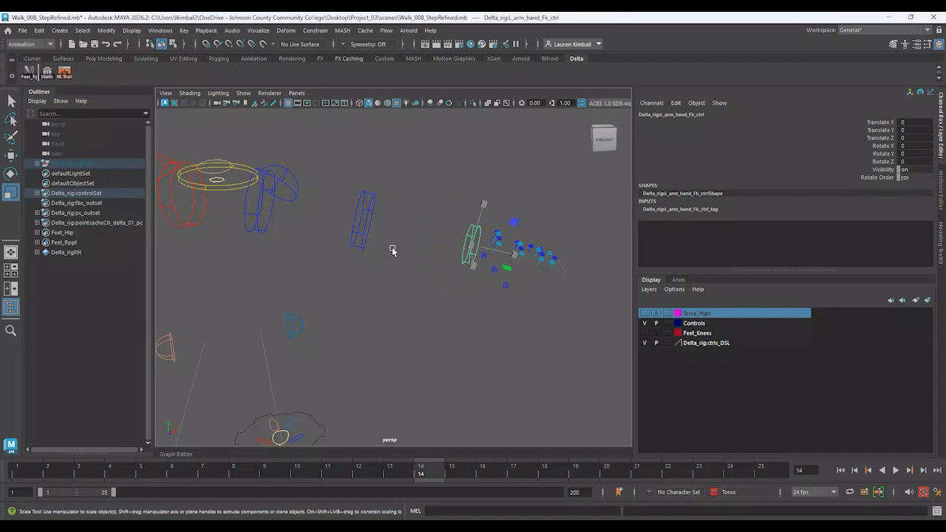
{"action": "key", "text": "w"}
{"action": "key", "text": "e"}
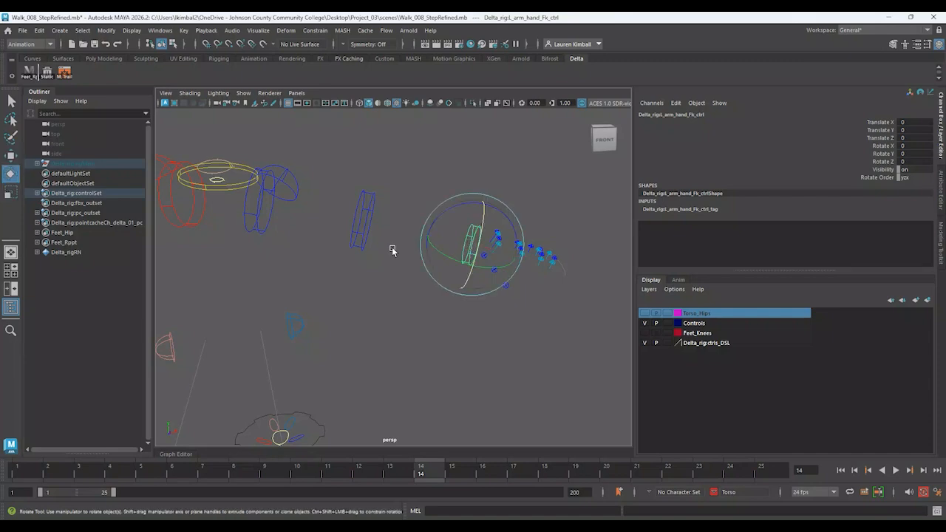
{"action": "key", "text": "r"}
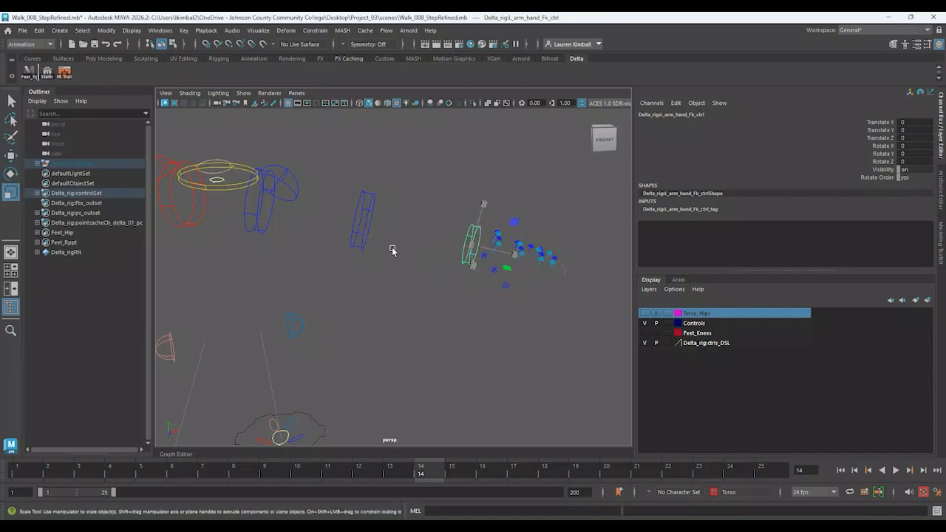
{"action": "key", "text": "q"}
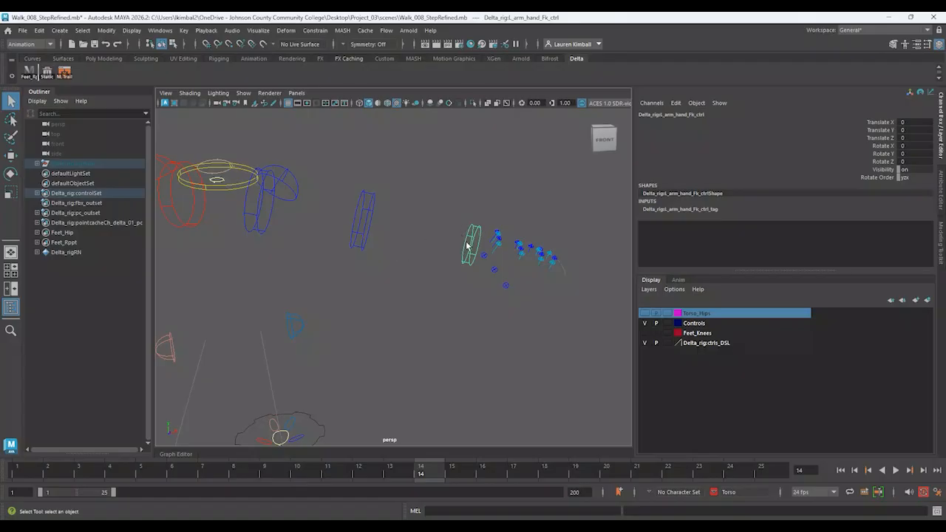
- Add the left elbow FK, shoulder FK and shoulder controls to the selection
{"action": "left_click", "coordinate": [362, 214]}
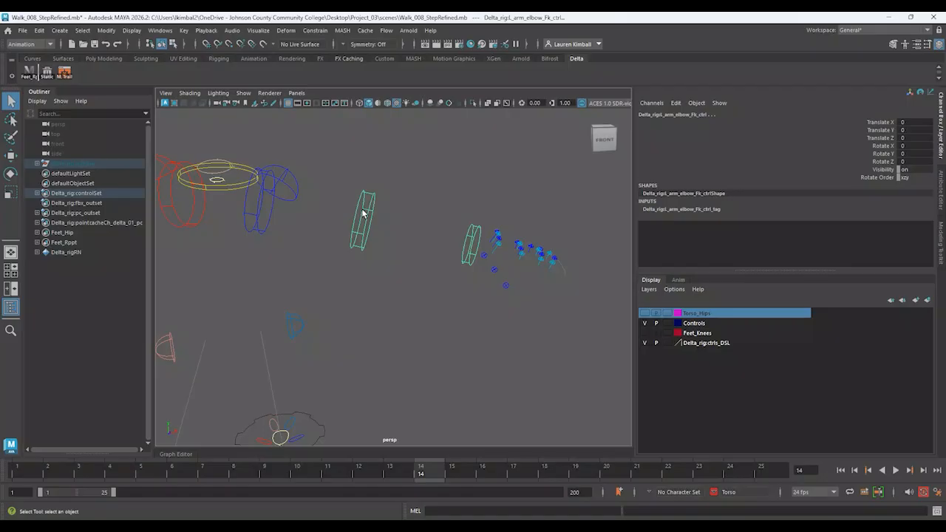
{"action": "left_click", "coordinate": [269, 224]}
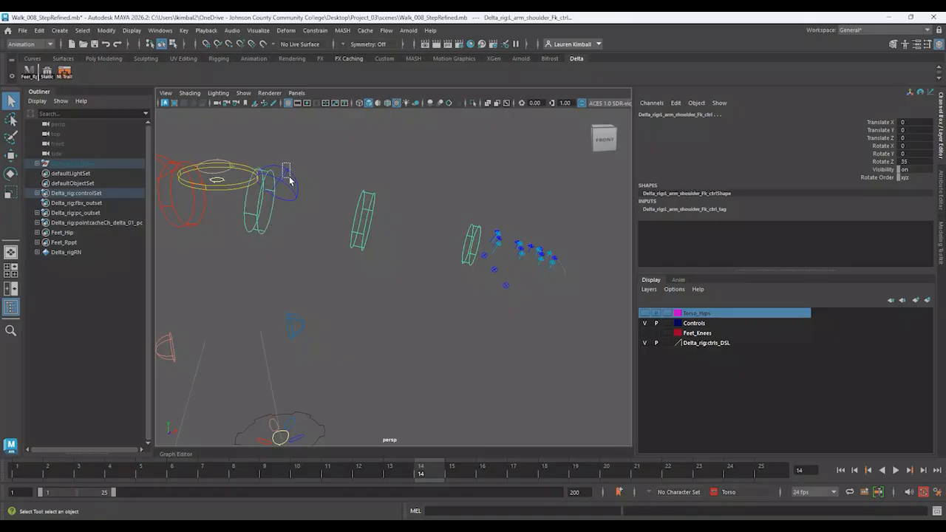
{"action": "left_click", "coordinate": [279, 163]}
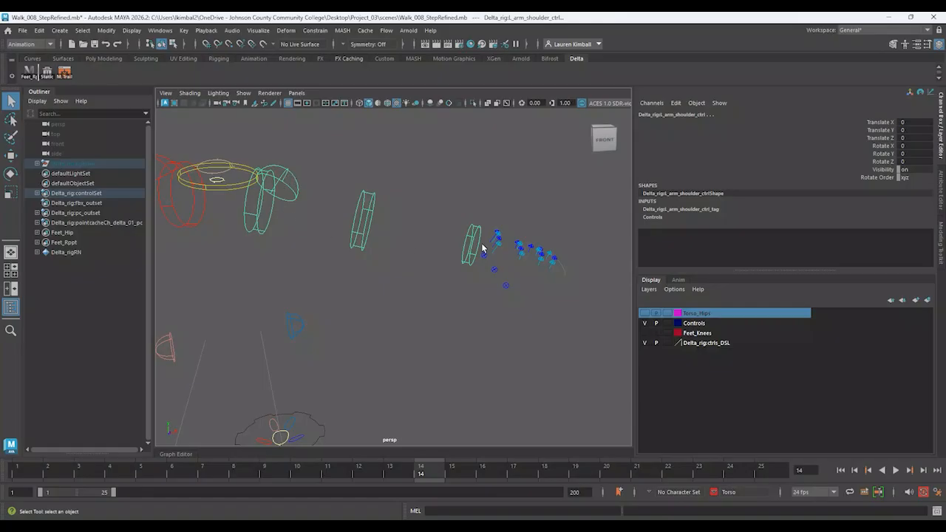
- Create a display layer from the selected left arm controls, name it Arm and give it a green color
{"action": "left_click", "coordinate": [928, 301]}
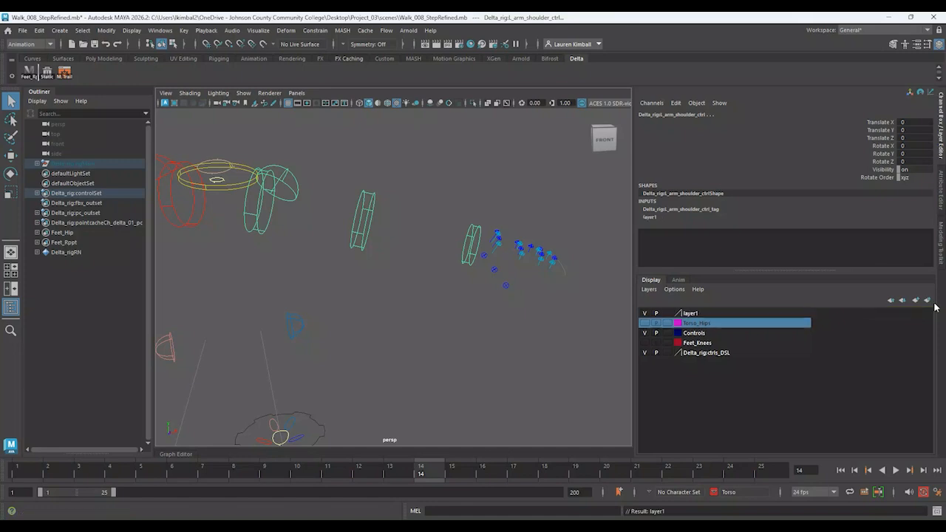
{"action": "double_click", "coordinate": [693, 315]}
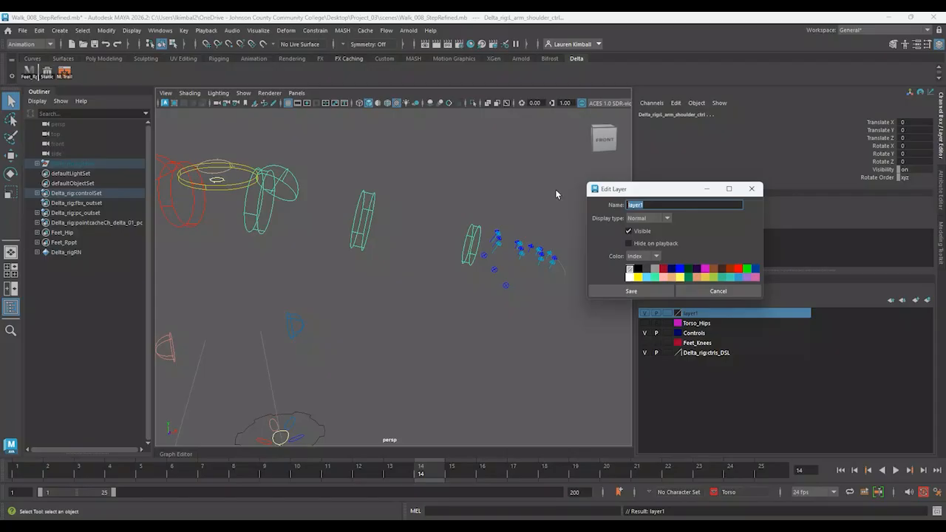
{"action": "type", "text": "Arms"}
{"action": "key", "text": "BackSpace"}
{"action": "left_click", "coordinate": [687, 276]}
{"action": "left_click", "coordinate": [631, 290]}
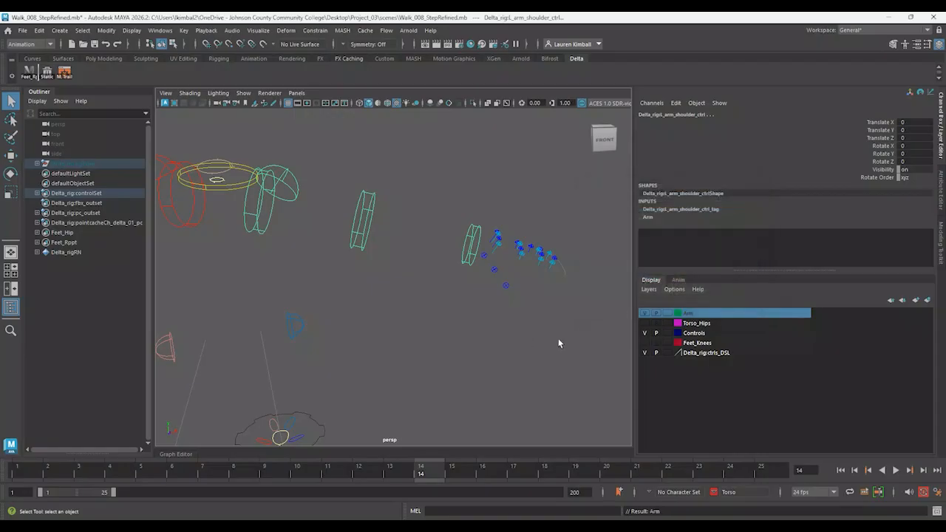
- Hide the Controls layer and clear the selection to check the left arm controls on their own
{"action": "left_click", "coordinate": [645, 333]}
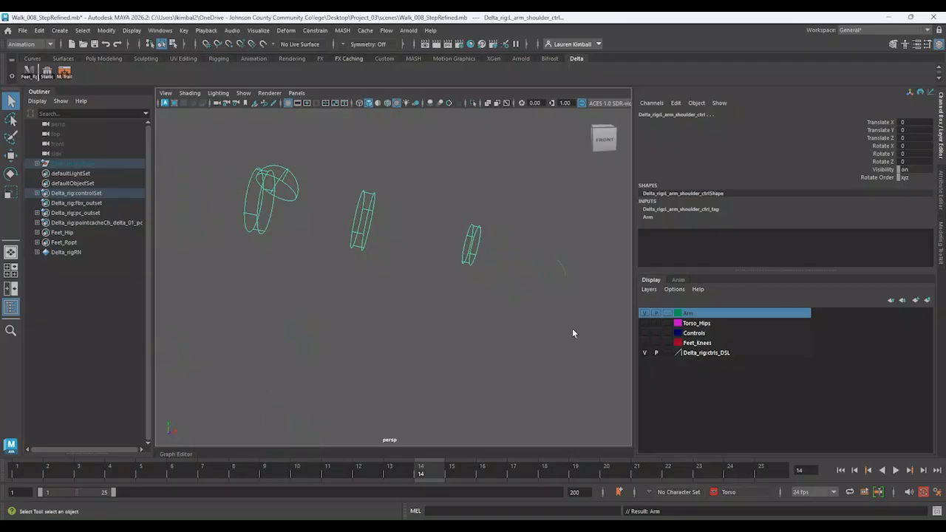
{"action": "left_click", "coordinate": [570, 328]}
{"action": "right_click_drag", "start_coordinate": [561, 327], "coordinate": [405, 312], "text": "alt"}
{"action": "left_click_drag", "start_coordinate": [405, 312], "coordinate": [387, 309], "text": "alt"}
{"action": "mouse_move", "coordinate": [382, 251]}
{"action": "left_mouse_down", "text": "alt"}
{"action": "mouse_move", "coordinate": [363, 243]}
{"action": "mouse_move", "coordinate": [375, 261]}
{"action": "mouse_move", "coordinate": [367, 258]}
{"action": "left_mouse_up", "text": "alt"}
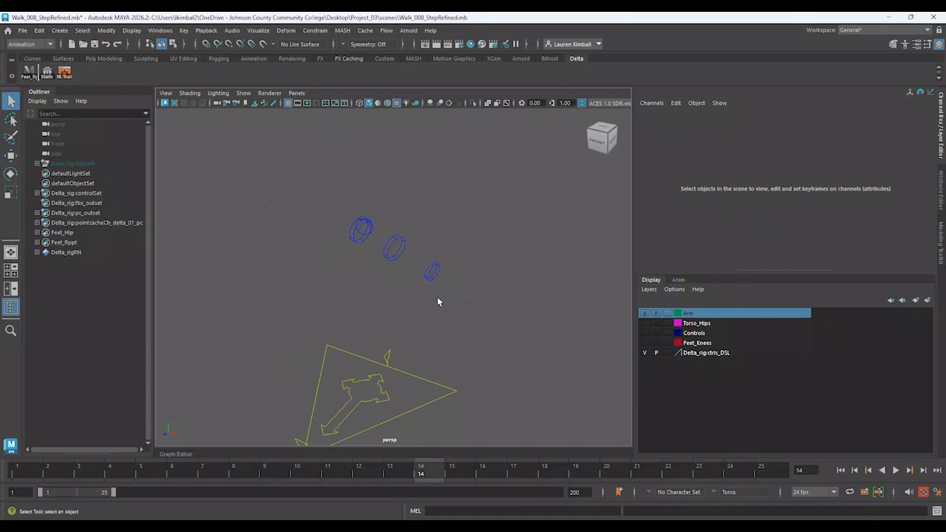
{"action": "mouse_move", "coordinate": [437, 297]}
{"action": "left_mouse_down", "text": "alt"}
{"action": "mouse_move", "coordinate": [443, 328]}
{"action": "mouse_move", "coordinate": [420, 296]}
{"action": "mouse_move", "coordinate": [428, 303]}
{"action": "left_mouse_up", "text": "alt"}
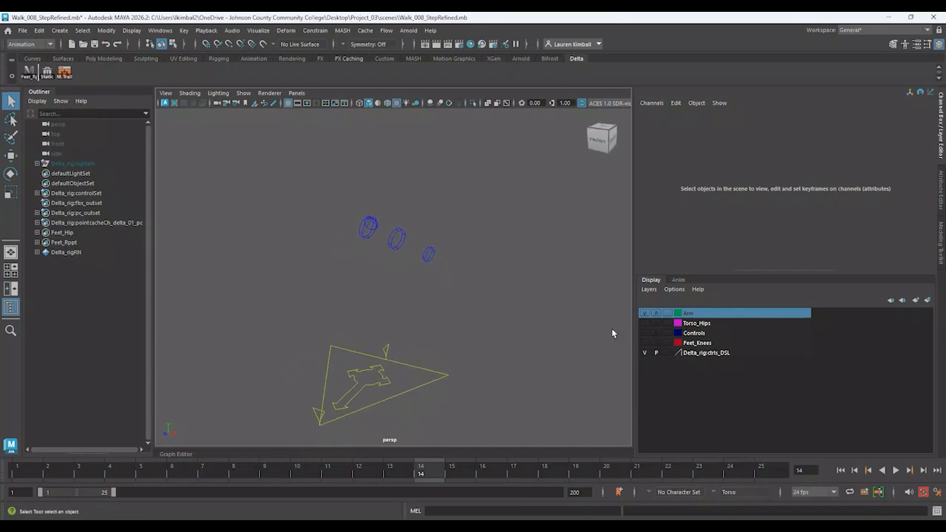
- Toggle the Controls layer on and off again, and display the character's geometry
{"action": "left_click", "coordinate": [644, 333]}
{"action": "left_click", "coordinate": [643, 333]}
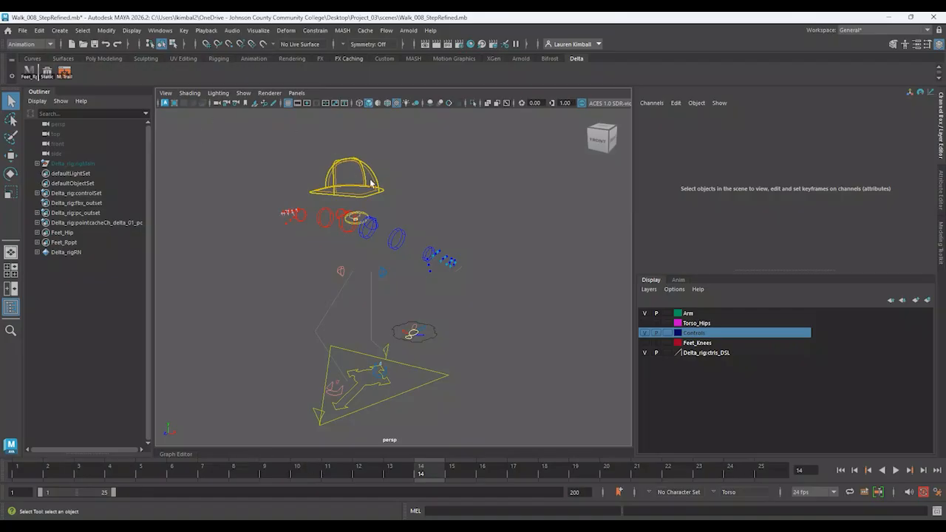
{"action": "left_click", "coordinate": [643, 333]}
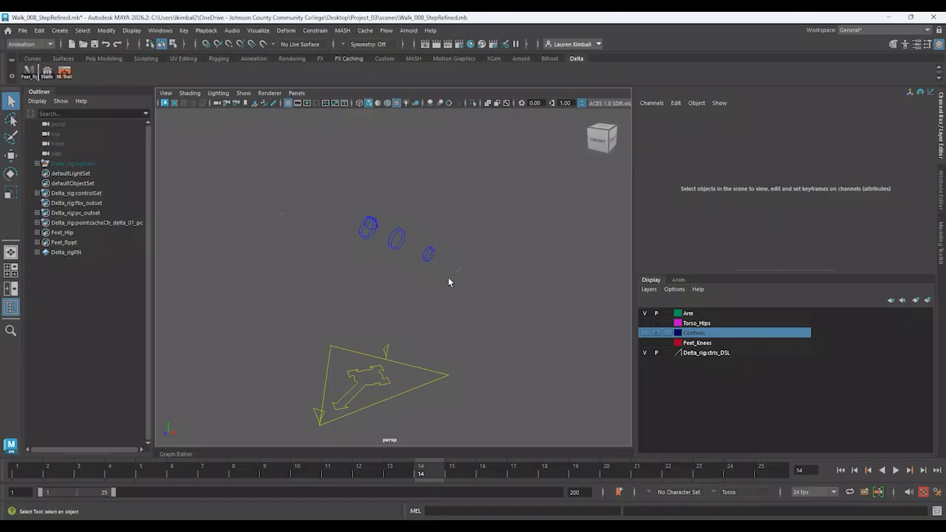
{"action": "left_click_drag", "start_coordinate": [448, 282], "coordinate": [480, 319], "text": "alt"}
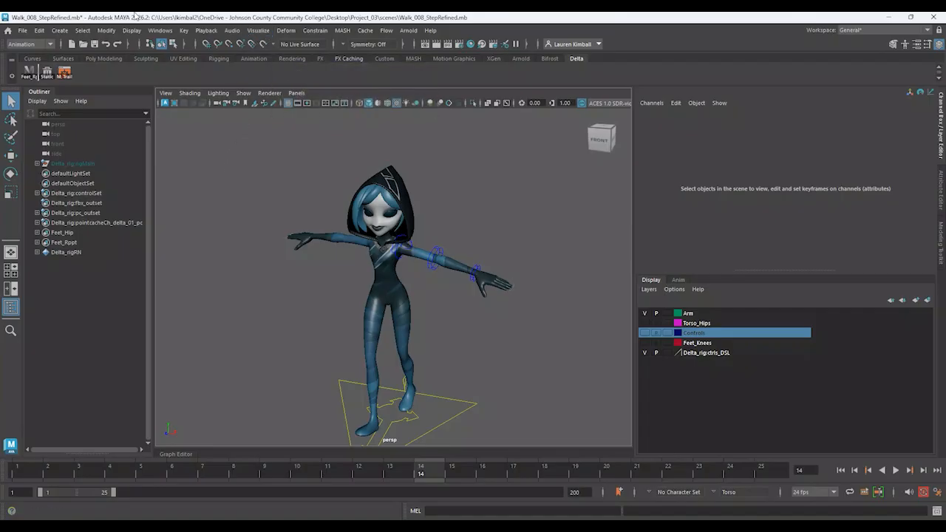
- Switch the menu set to Modeling and back to Animation
{"action": "left_click", "coordinate": [22, 45]}
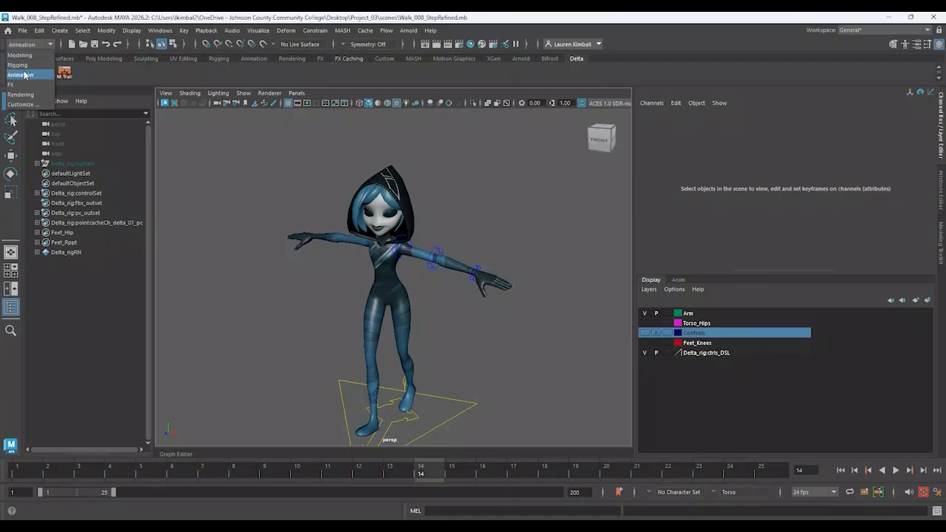
{"action": "left_click", "coordinate": [22, 74]}
{"action": "left_click", "coordinate": [27, 44]}
{"action": "left_click", "coordinate": [27, 55]}
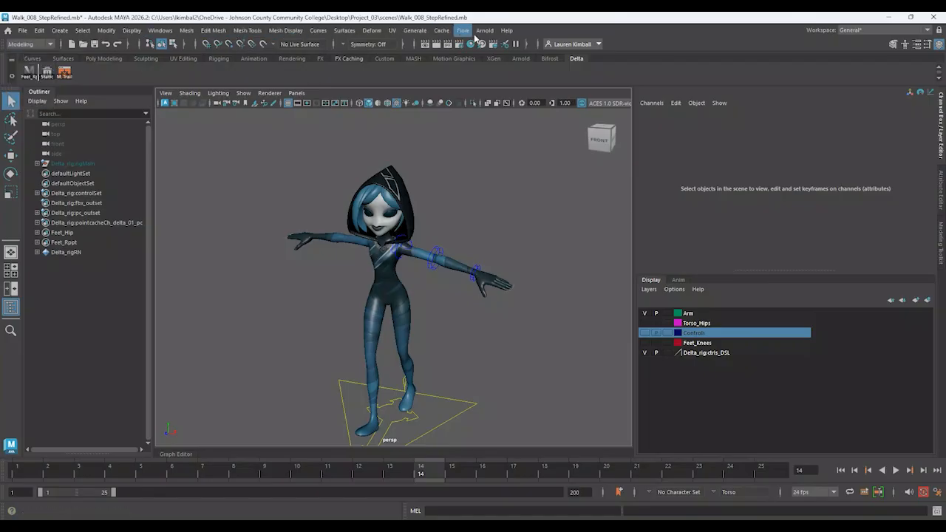
{"action": "left_click", "coordinate": [27, 44]}
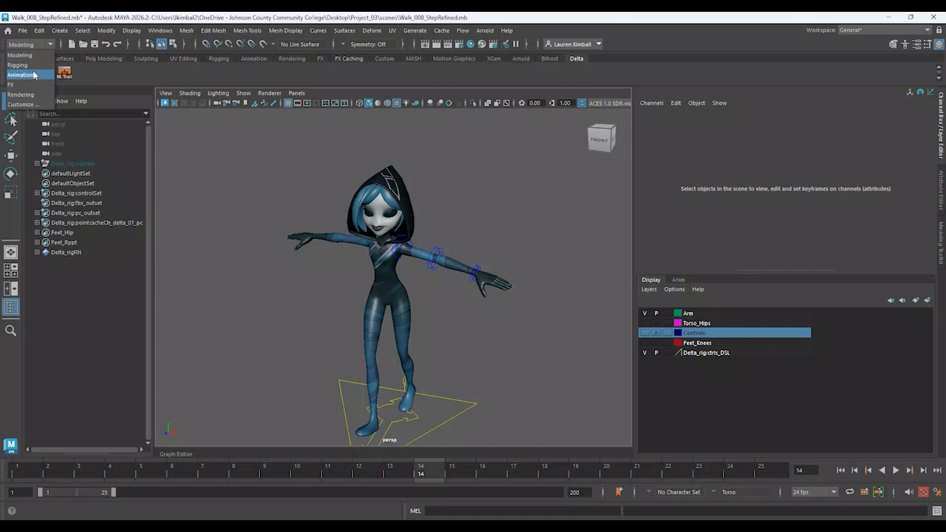
{"action": "left_click", "coordinate": [34, 75]}
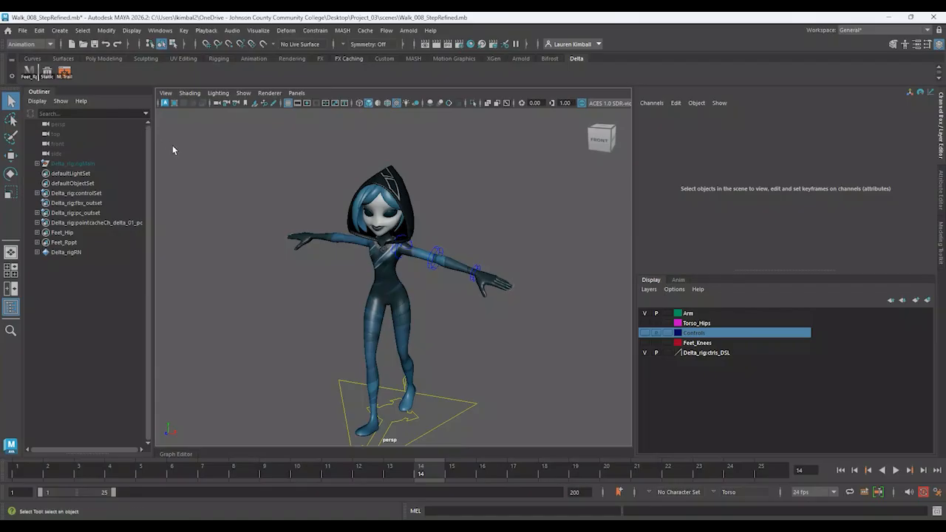
- Limit the hotbox to the Animation menus and bring it up again
{"action": "key", "text": "space"}
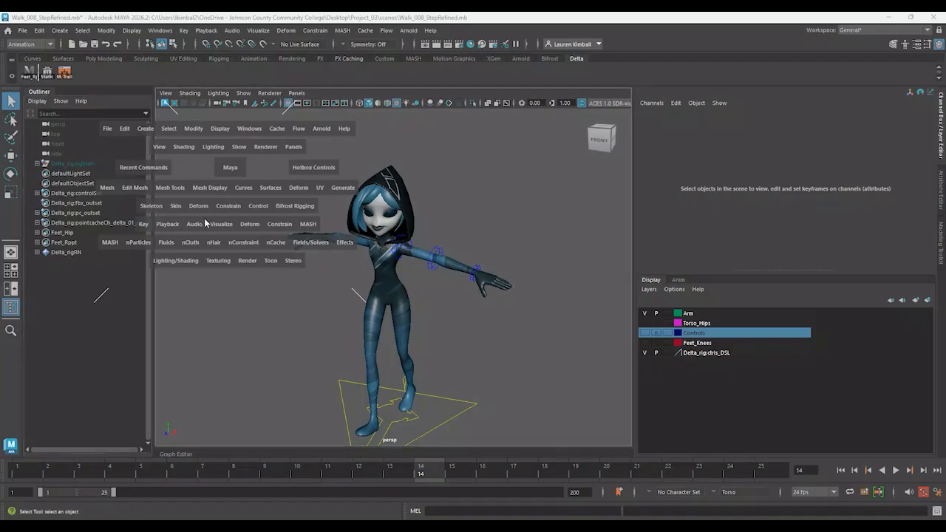
{"action": "left_click", "coordinate": [313, 170]}
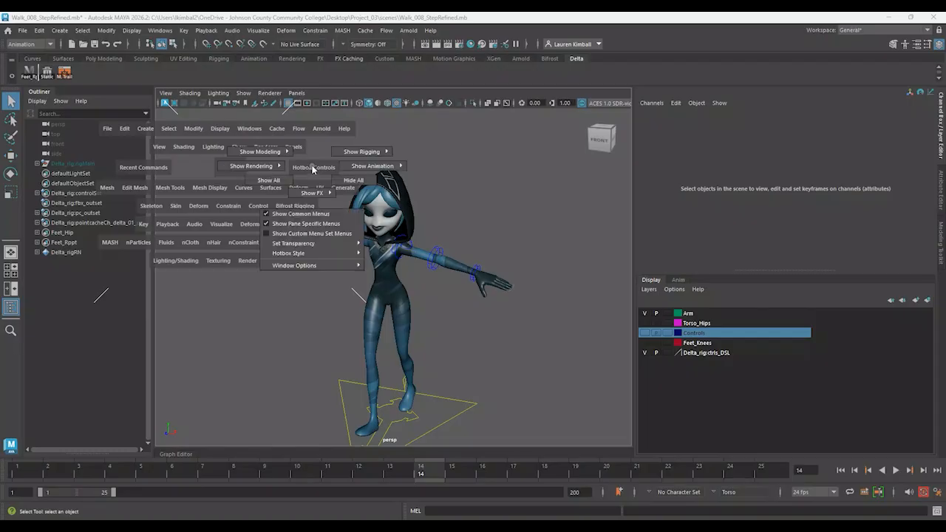
{"action": "left_click_drag", "start_coordinate": [313, 170], "coordinate": [403, 175]}
{"action": "key", "text": "space"}
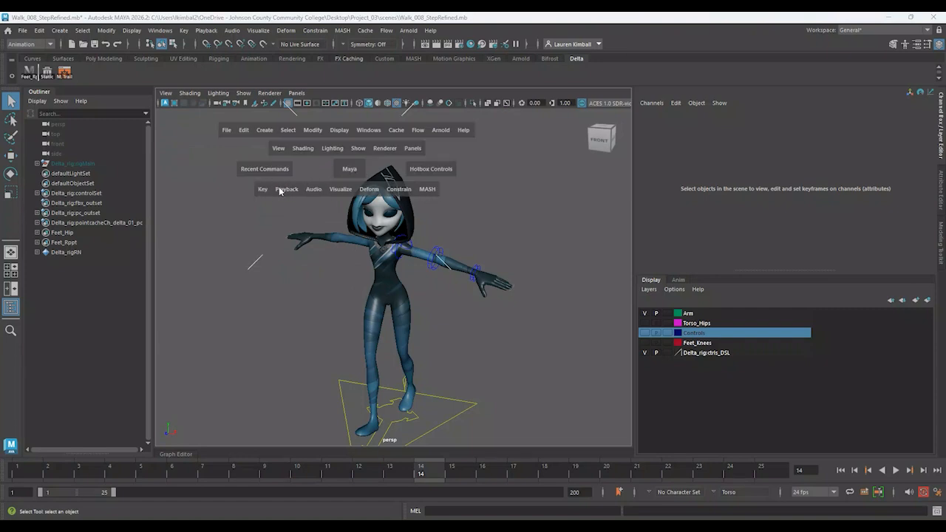
- Set the hotbox to show all menu sets again
{"action": "left_click", "coordinate": [430, 171]}
{"action": "left_click_drag", "start_coordinate": [430, 173], "coordinate": [389, 184]}
{"action": "key", "text": "space"}
{"action": "key", "text": "space"}
{"action": "key", "text": "space"}
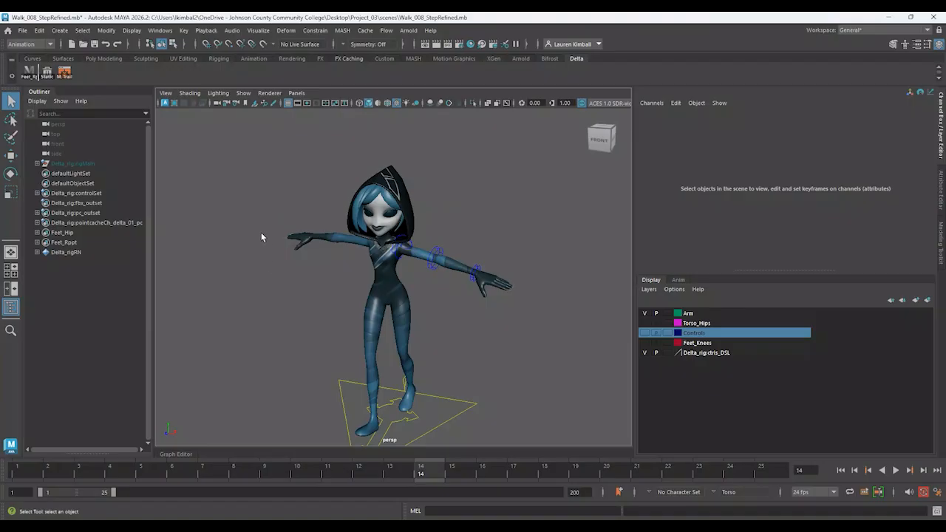
- Keep the Animation menu set active and add the Motion Trail Editor command to the Delta shelf
{"action": "right_click_drag", "start_coordinate": [261, 232], "coordinate": [242, 230], "text": "alt"}
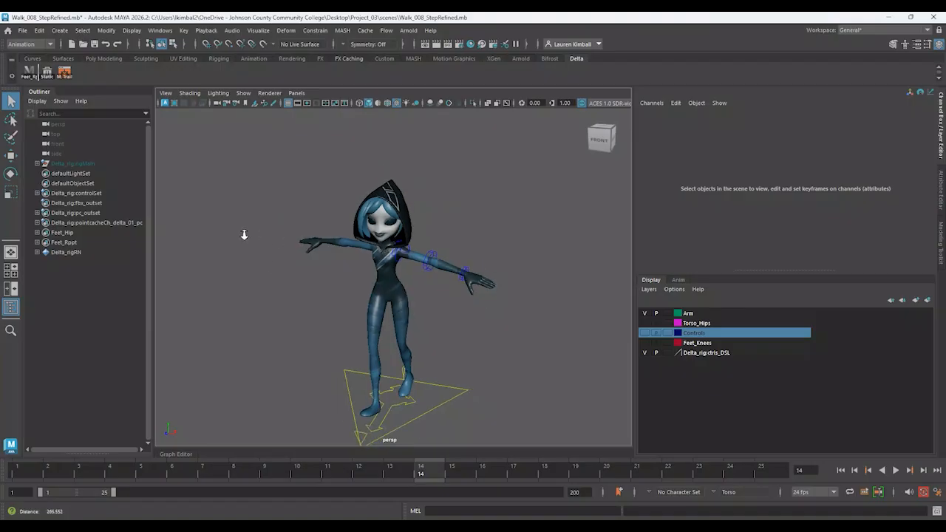
{"action": "left_click", "coordinate": [51, 46]}
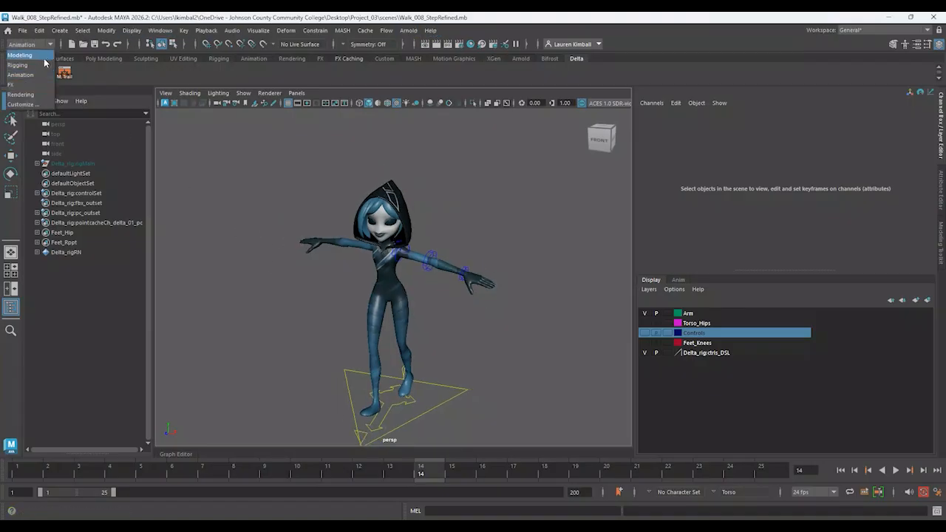
{"action": "left_click", "coordinate": [31, 75]}
{"action": "left_click", "coordinate": [31, 76]}
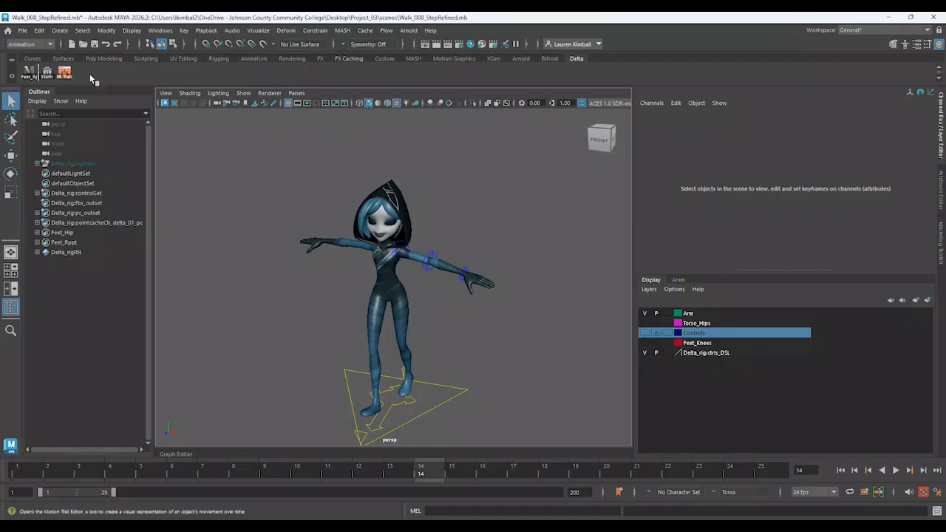
{"action": "left_click", "coordinate": [253, 33]}
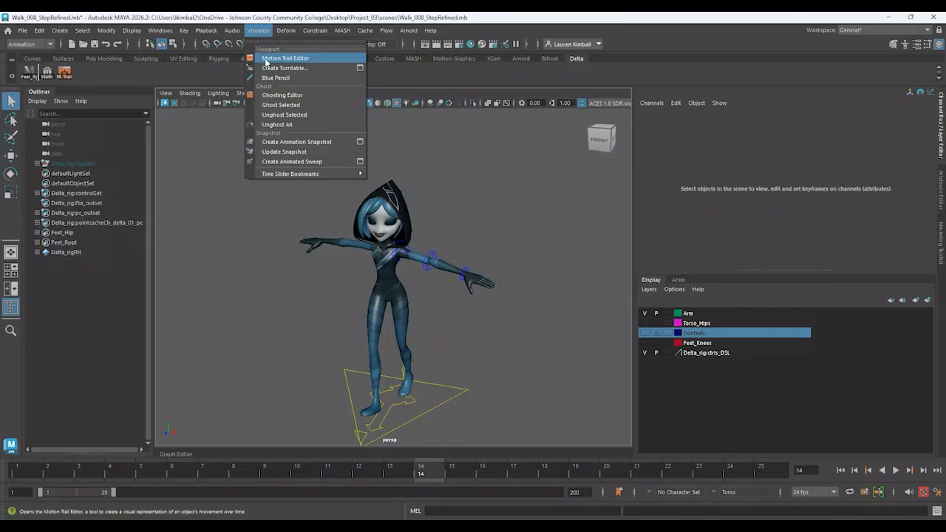
{"action": "left_click", "coordinate": [266, 62], "text": "ctrl+shift"}
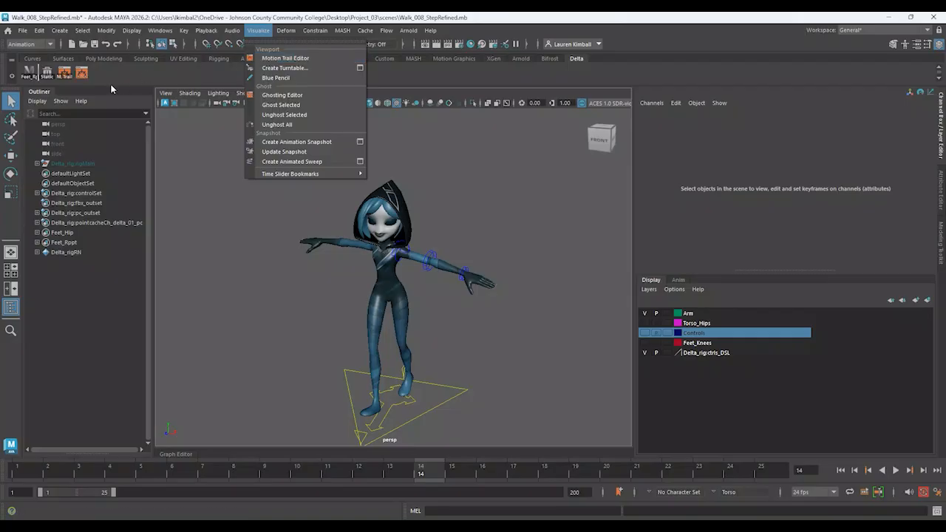
{"action": "left_click", "coordinate": [158, 173]}
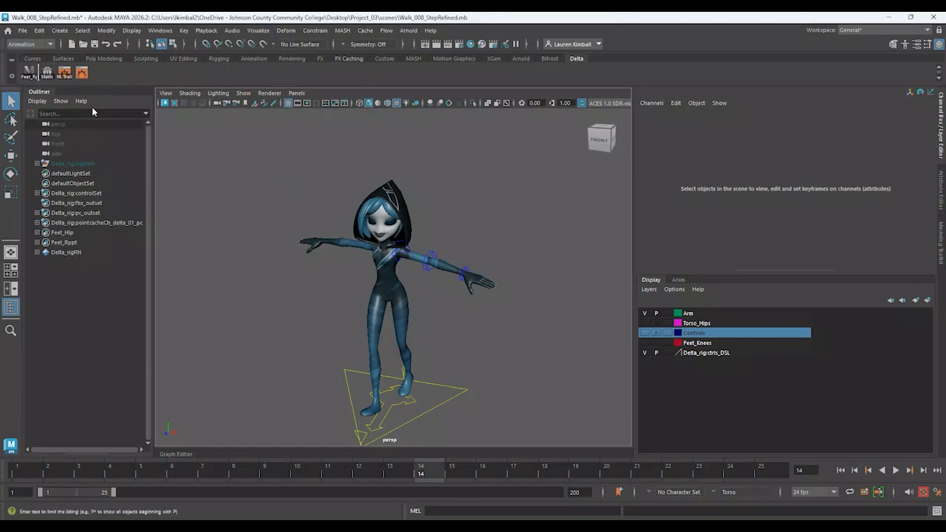
- Inspect the newly added Motion Trail Editor item in the Shelf Editor, and delete that duplicate from the Delta shelf
{"action": "right_click", "coordinate": [84, 76]}
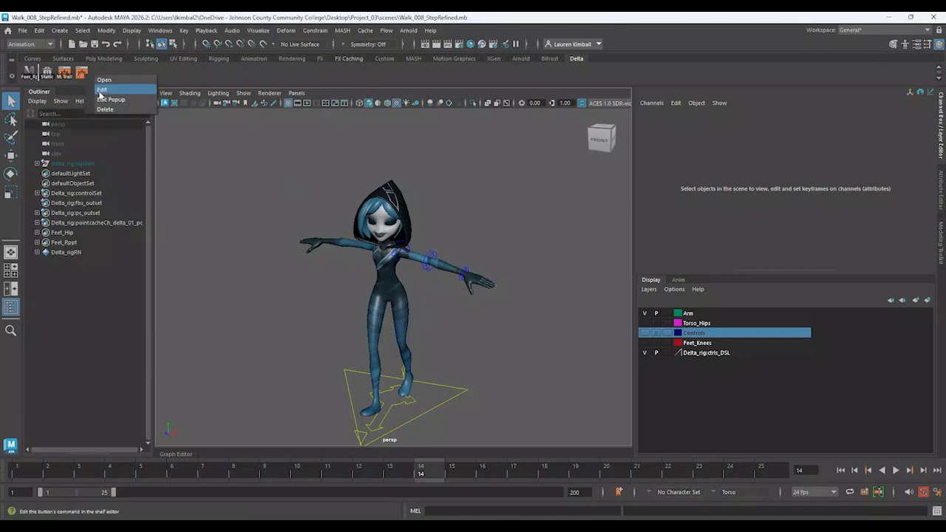
{"action": "left_click", "coordinate": [100, 94]}
{"action": "left_click", "coordinate": [122, 145]}
{"action": "left_click_drag", "start_coordinate": [196, 121], "coordinate": [336, 122]}
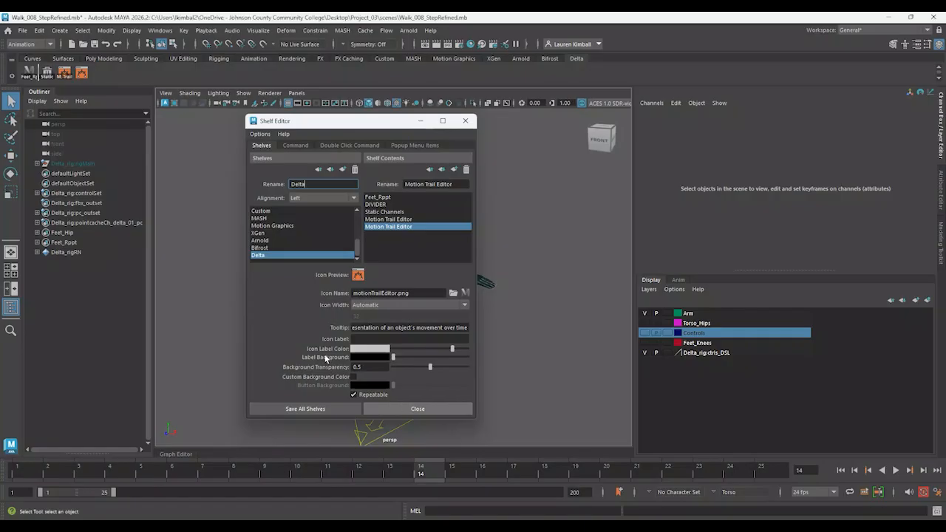
{"action": "left_click", "coordinate": [392, 407]}
{"action": "right_click", "coordinate": [83, 73]}
{"action": "left_click", "coordinate": [108, 108]}
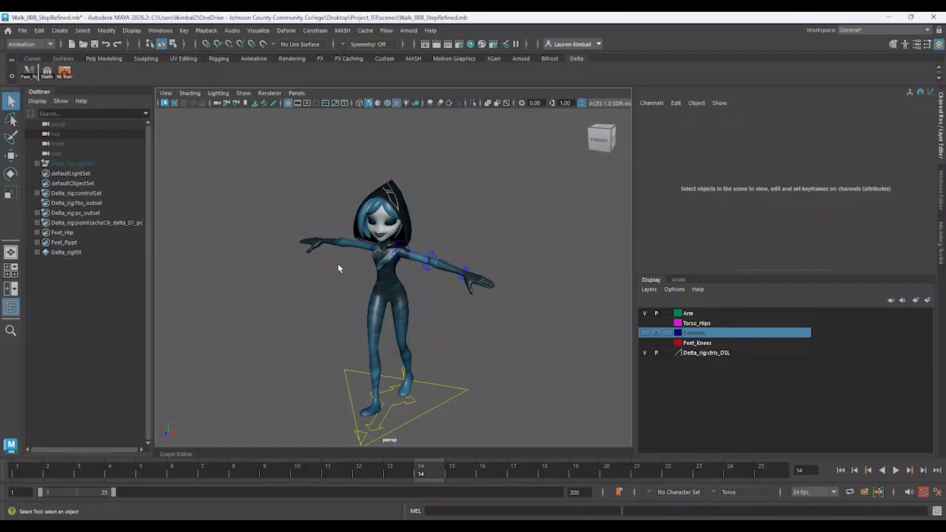
- Select all the arm controls assigned to the Arm display layer
{"action": "left_click_drag", "start_coordinate": [341, 277], "coordinate": [365, 268], "text": "alt"}
{"action": "right_click_drag", "start_coordinate": [365, 268], "coordinate": [424, 299], "text": "alt"}
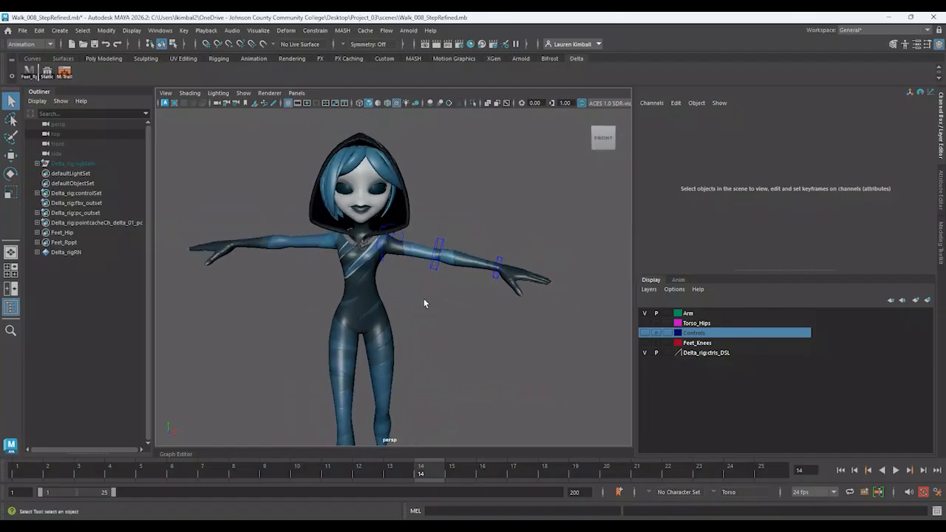
{"action": "left_click", "coordinate": [695, 314]}
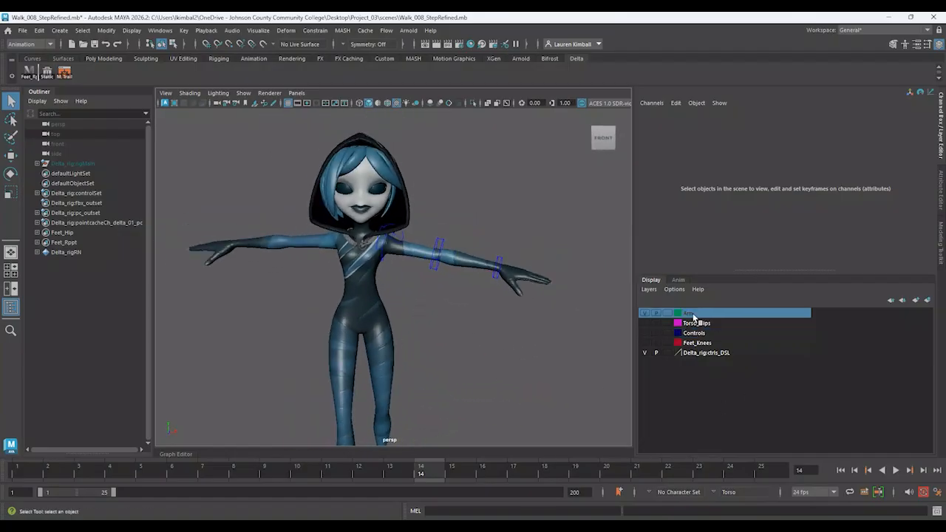
{"action": "right_click", "coordinate": [694, 315]}
{"action": "left_click", "coordinate": [736, 357]}
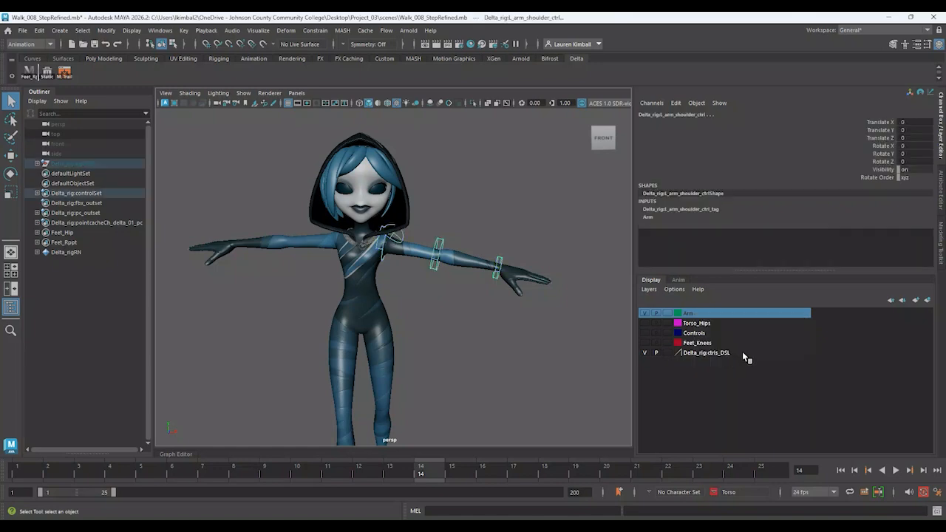
{"action": "left_click_drag", "start_coordinate": [463, 309], "coordinate": [380, 218], "text": "alt"}
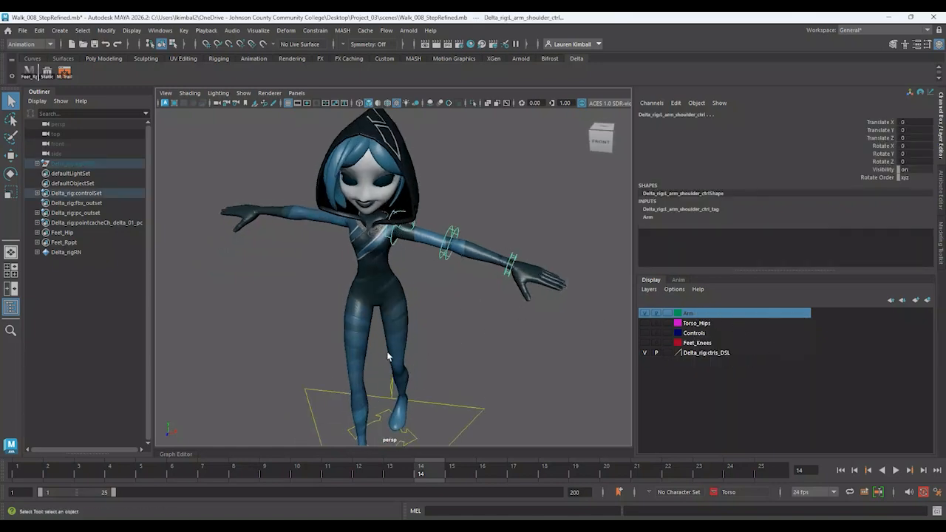
{"action": "left_click", "coordinate": [59, 31]}
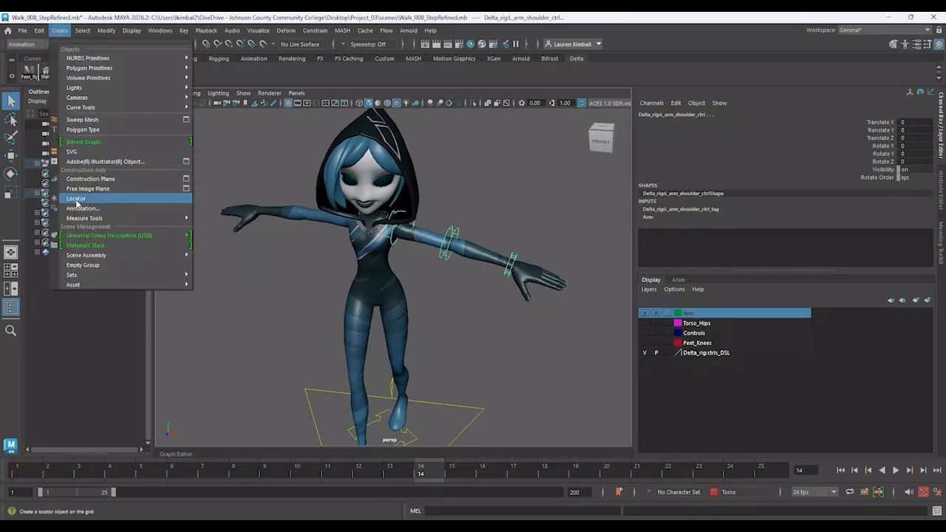
{"action": "mouse_move", "coordinate": [108, 273]}
{"action": "left_click", "coordinate": [242, 297]}
{"action": "left_click", "coordinate": [242, 303]}
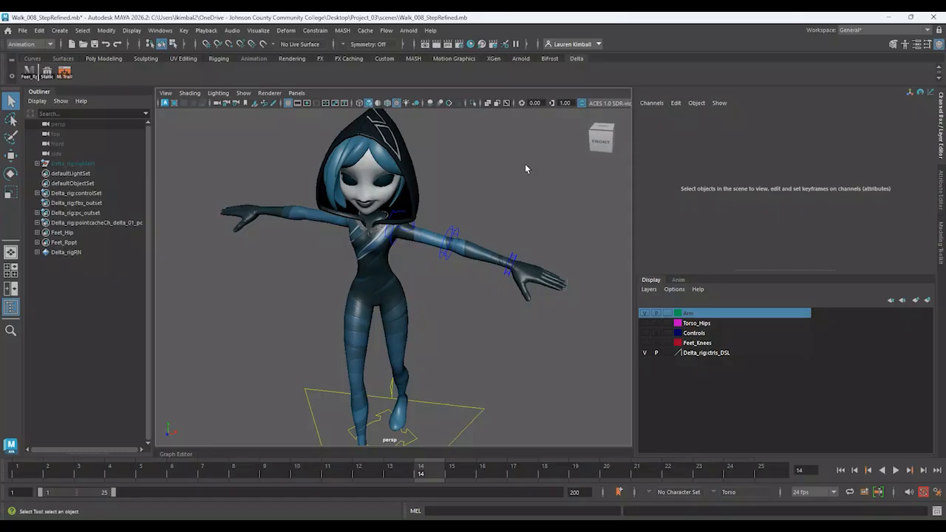
{"action": "left_click", "coordinate": [259, 30]}
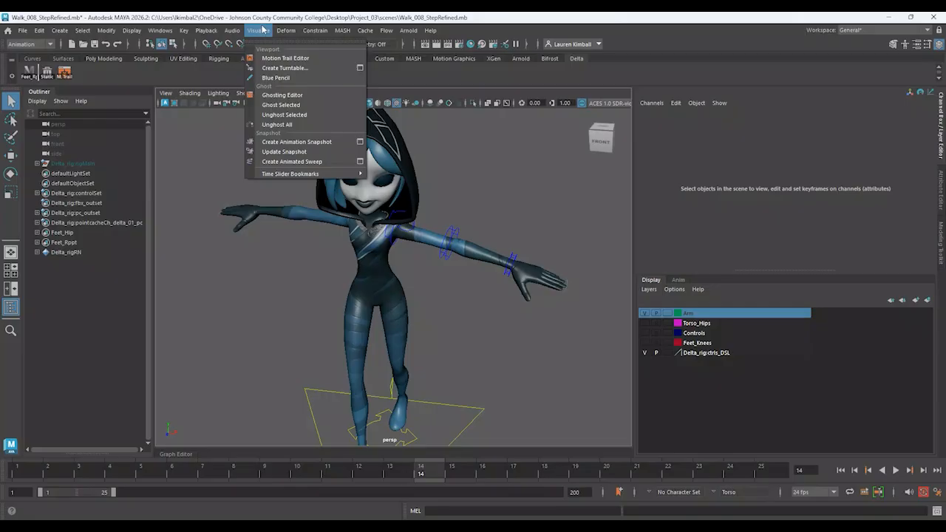
{"action": "mouse_move", "coordinate": [240, 33]}
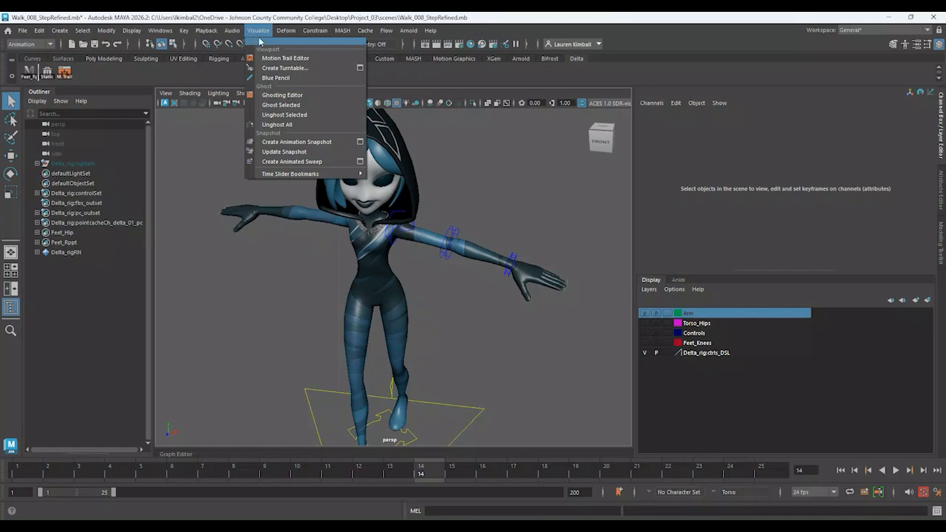
{"action": "left_click", "coordinate": [270, 17]}
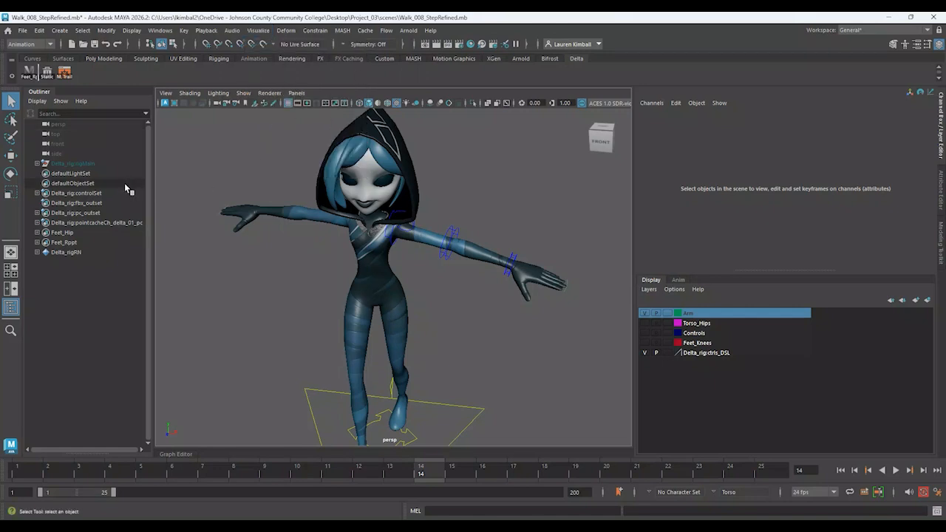
{"action": "left_click_drag", "start_coordinate": [120, 183], "coordinate": [182, 172]}
{"action": "left_click", "coordinate": [272, 163]}
{"action": "scroll", "coordinate": [266, 163], "scroll_direction": "down", "scroll_amount": 1}
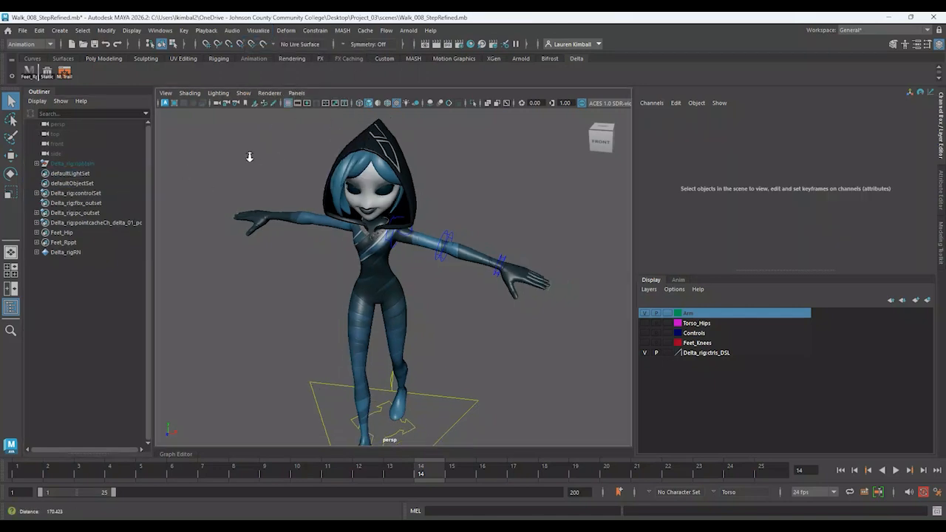
- Bring up the Animation shelf, view the Motion Trail Editor's settings and close the editor
{"action": "left_click", "coordinate": [255, 59]}
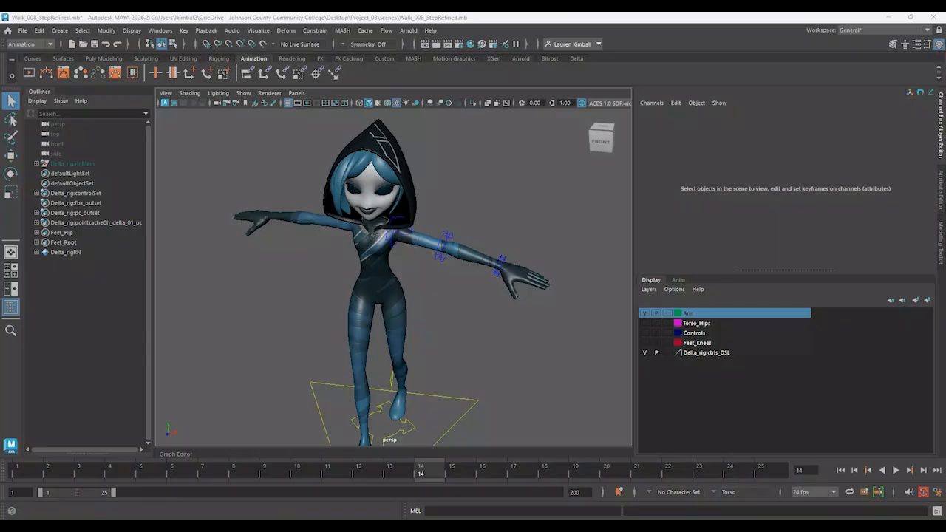
{"action": "left_click_drag", "start_coordinate": [1, 90], "coordinate": [294, 83]}
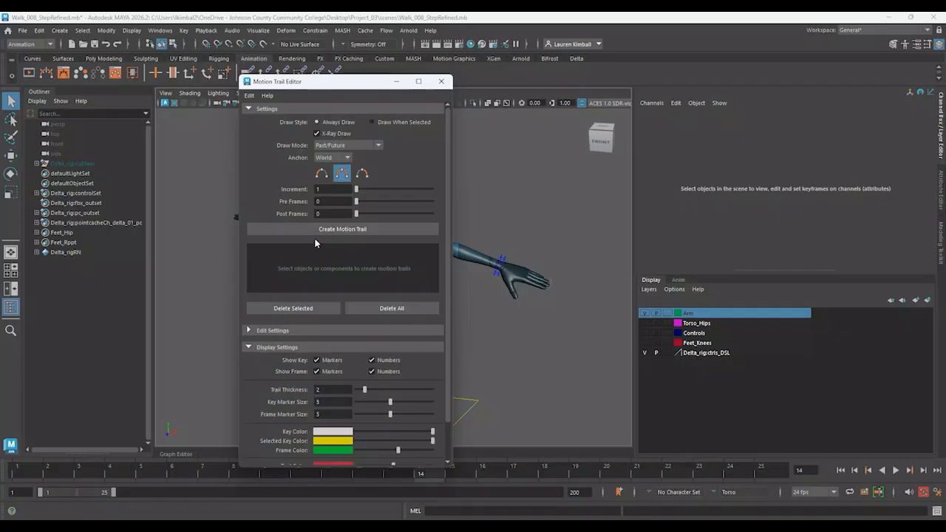
{"action": "left_click", "coordinate": [441, 81]}
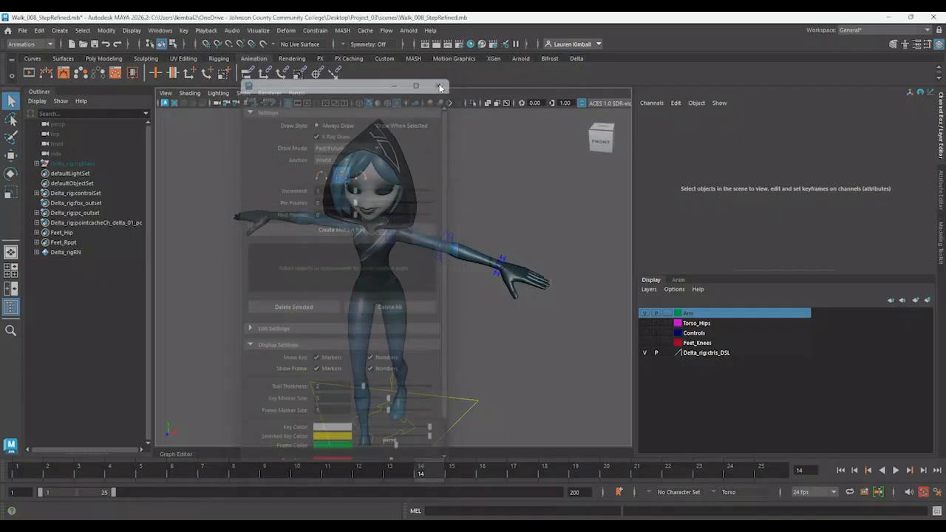
- Create a motion trail for the left hand FK control with the current time at frame 1
{"action": "left_click_drag", "start_coordinate": [481, 299], "coordinate": [459, 303], "text": "alt"}
{"action": "middle_click_drag", "start_coordinate": [459, 304], "coordinate": [466, 259], "text": "alt"}
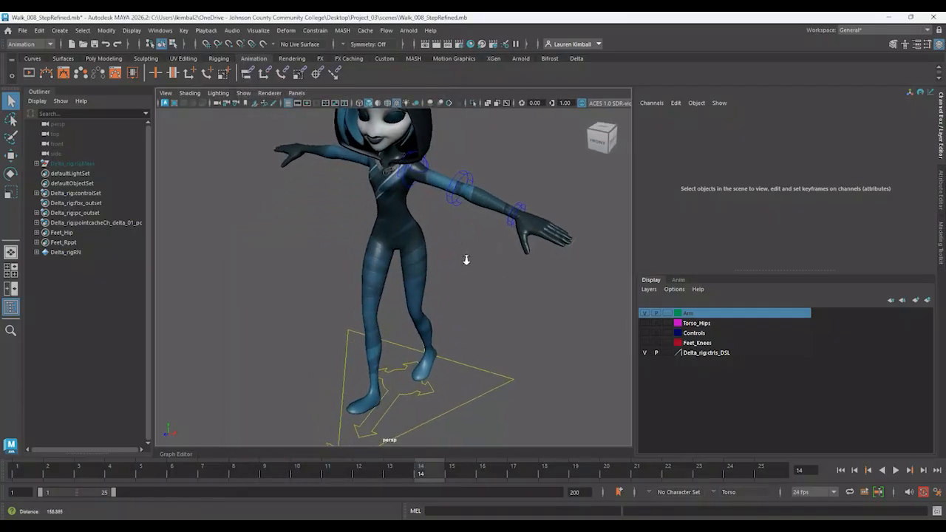
{"action": "left_click", "coordinate": [521, 207]}
{"action": "left_click_drag", "start_coordinate": [54, 471], "coordinate": [22, 470]}
{"action": "scroll", "coordinate": [257, 298], "scroll_direction": "up", "scroll_amount": 1}
{"action": "middle_click_drag", "start_coordinate": [329, 291], "coordinate": [318, 331], "text": "alt"}
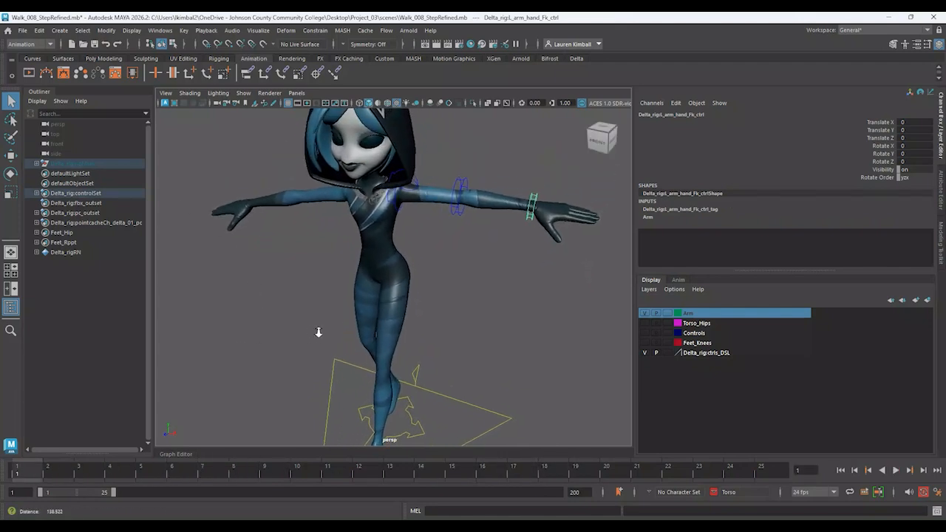
{"action": "scroll", "coordinate": [319, 332], "scroll_direction": "down", "scroll_amount": 3}
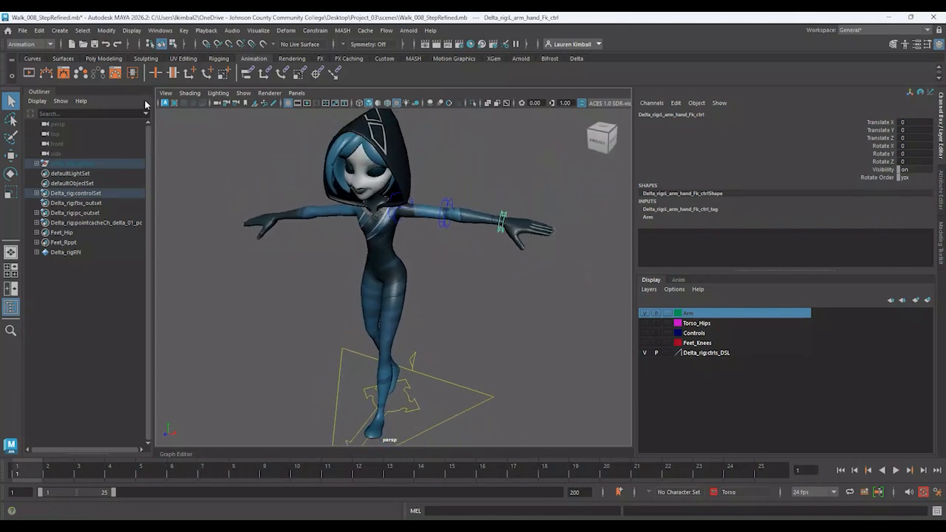
{"action": "left_click", "coordinate": [44, 75]}
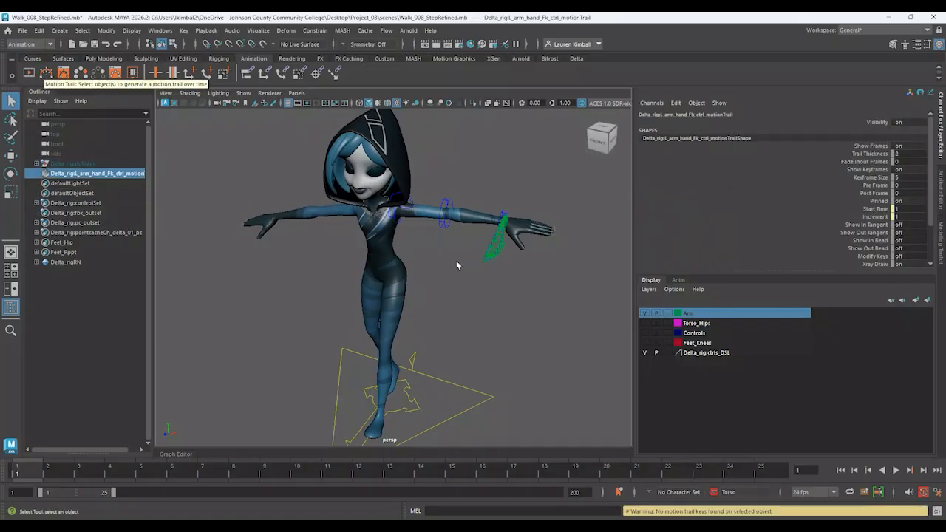
- Examine the left hand's motion trail from the character's side at close range
{"action": "left_click_drag", "start_coordinate": [532, 270], "coordinate": [480, 260], "text": "alt"}
{"action": "right_click_drag", "start_coordinate": [480, 273], "coordinate": [563, 342], "text": "alt"}
{"action": "left_click_drag", "start_coordinate": [563, 342], "coordinate": [467, 337], "text": "alt"}
{"action": "right_click_drag", "start_coordinate": [466, 336], "coordinate": [423, 402], "text": "alt"}
{"action": "left_click_drag", "start_coordinate": [50, 469], "coordinate": [31, 448]}
{"action": "left_click_drag", "start_coordinate": [521, 355], "coordinate": [485, 345], "text": "alt"}
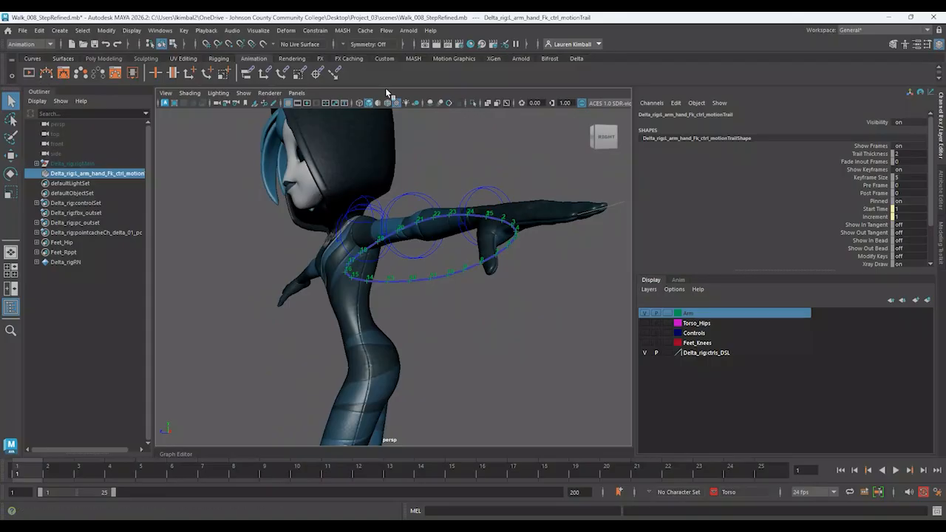
- Return to the Delta shelf and delete the left hand FK control's motion trail
{"action": "left_click", "coordinate": [579, 58]}
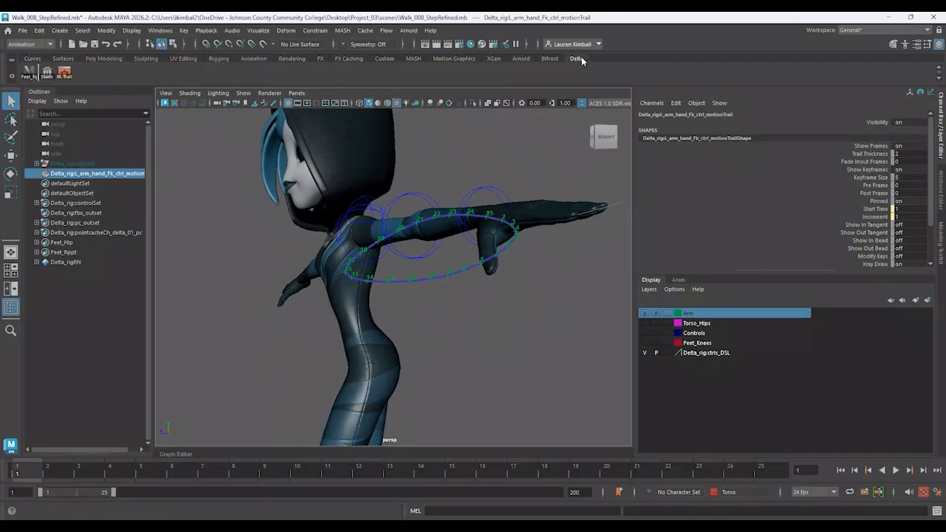
{"action": "left_click", "coordinate": [253, 31]}
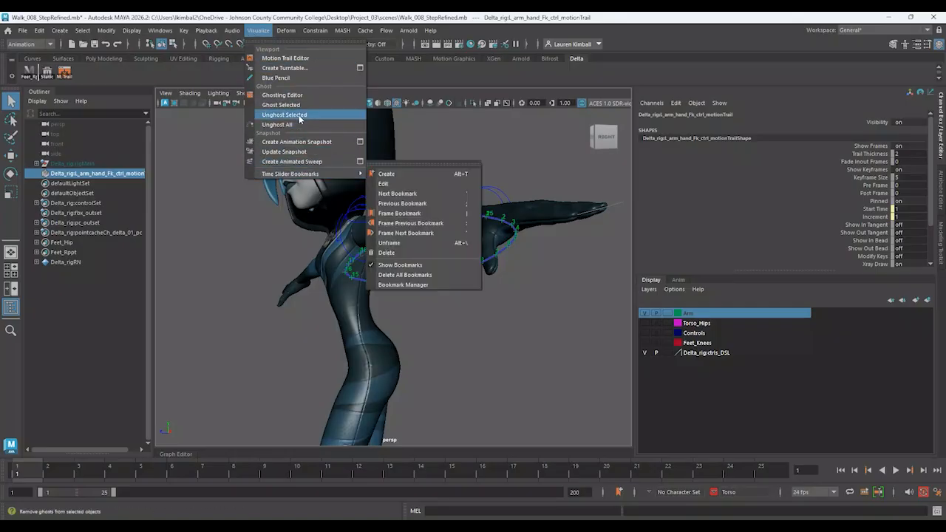
{"action": "left_click", "coordinate": [294, 27]}
{"action": "left_click", "coordinate": [198, 258]}
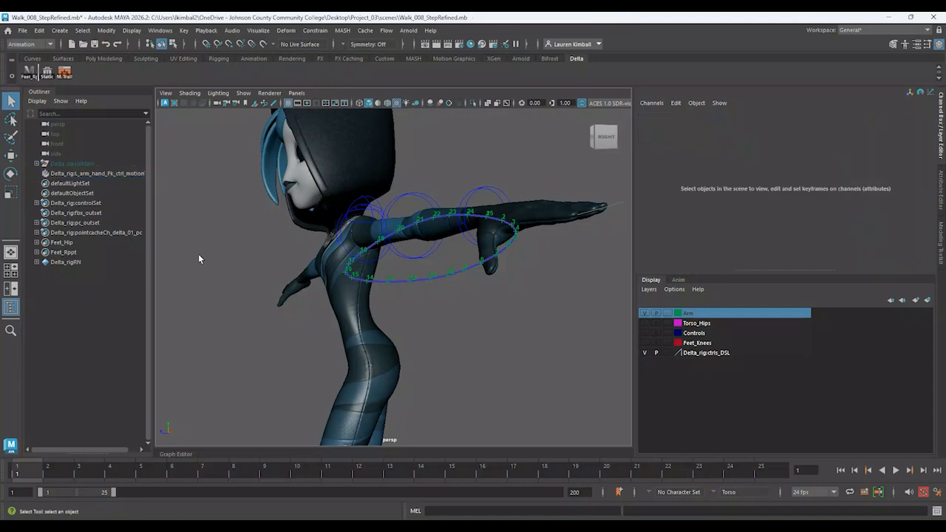
{"action": "left_click", "coordinate": [108, 175]}
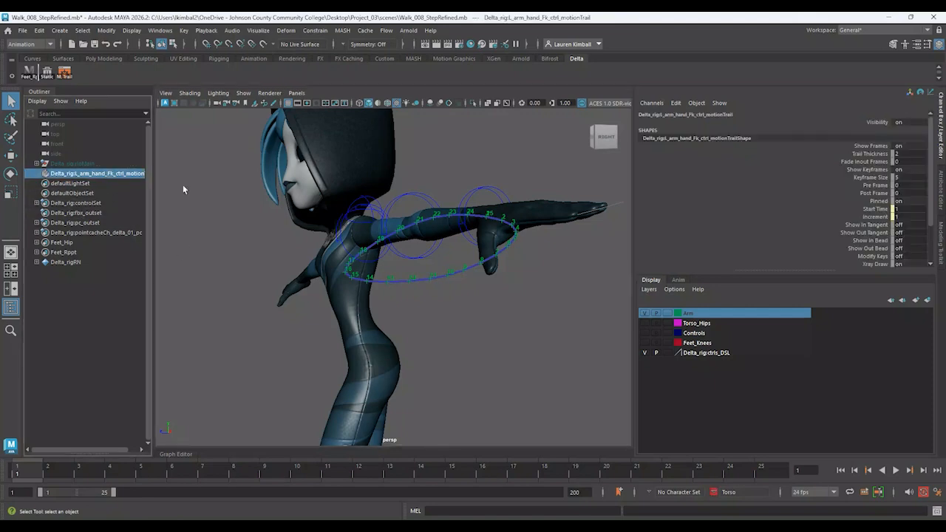
{"action": "key", "text": "Delete"}
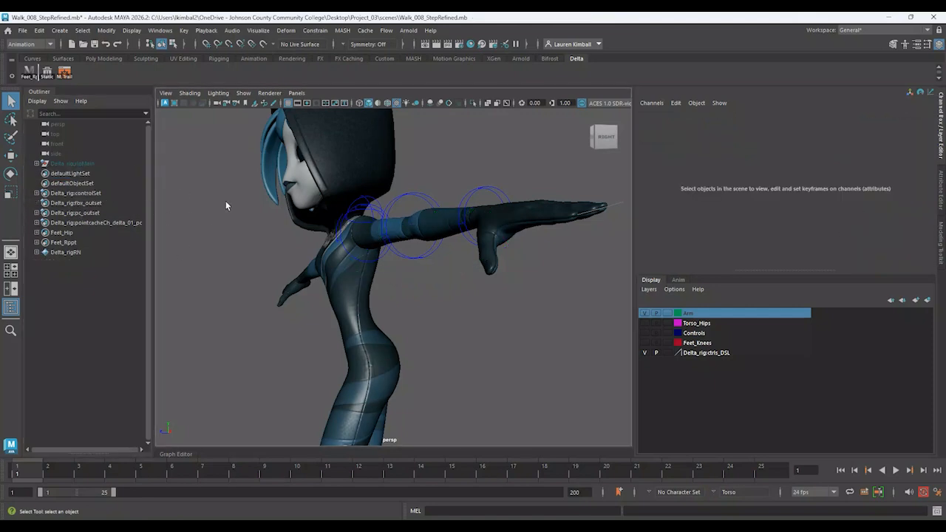
- Bring up the Script Editor beside the whole character and enlarge its window
{"action": "mouse_move", "coordinate": [226, 215]}
{"action": "left_mouse_down", "text": "alt"}
{"action": "mouse_move", "coordinate": [244, 227]}
{"action": "mouse_move", "coordinate": [232, 224]}
{"action": "left_mouse_up", "text": "alt"}
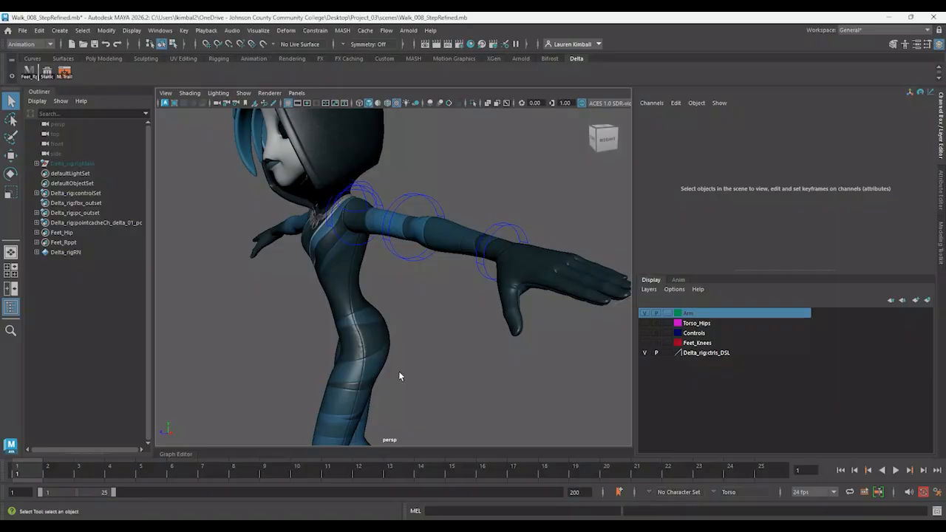
{"action": "right_click_drag", "start_coordinate": [399, 374], "coordinate": [365, 360], "text": "alt"}
{"action": "left_click_drag", "start_coordinate": [365, 360], "coordinate": [377, 355], "text": "alt"}
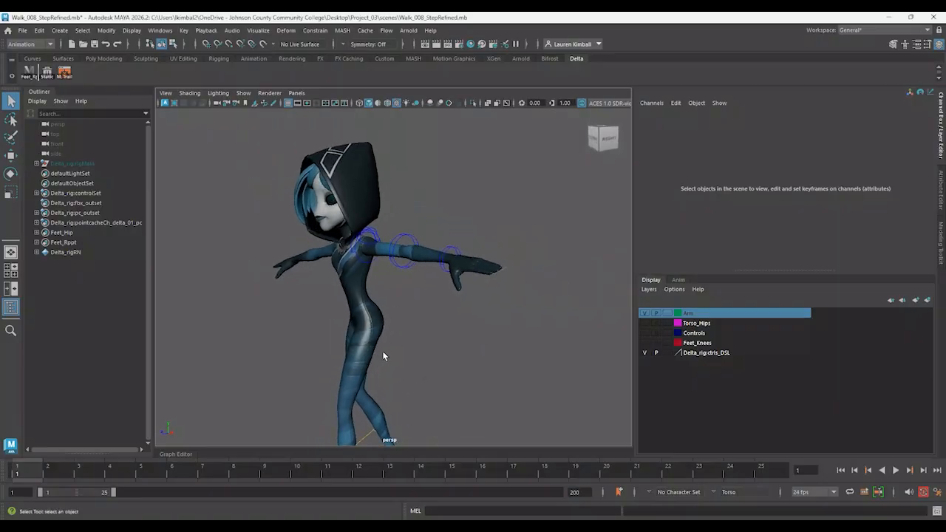
{"action": "right_click_drag", "start_coordinate": [594, 387], "coordinate": [475, 326], "text": "alt"}
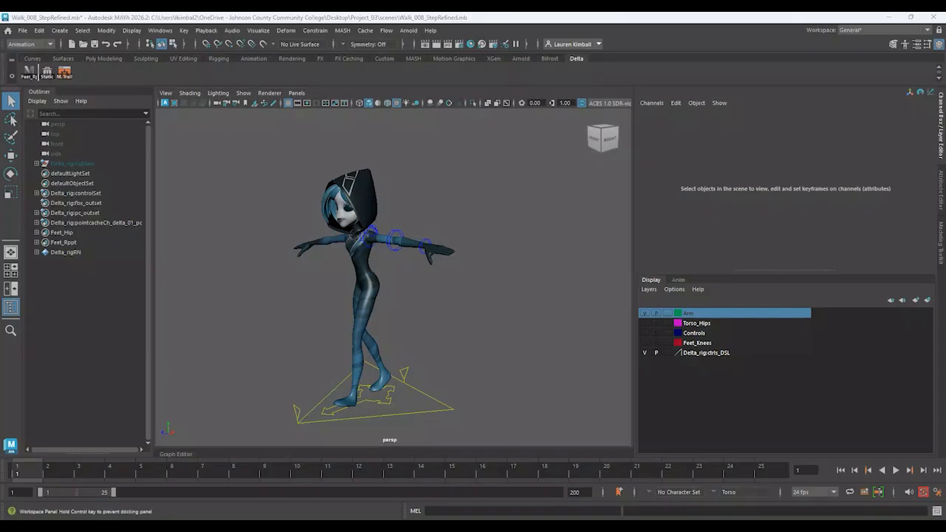
{"action": "left_click_drag", "start_coordinate": [2, 78], "coordinate": [636, 93]}
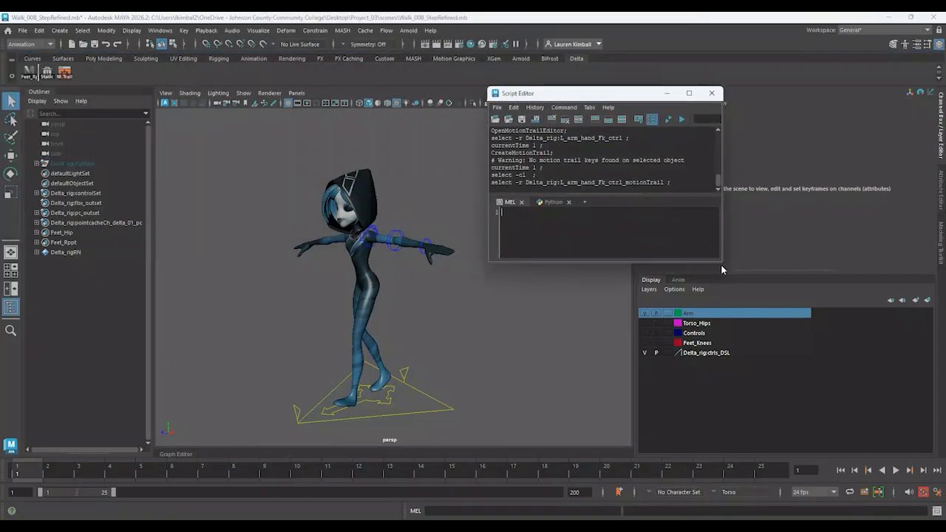
{"action": "left_click_drag", "start_coordinate": [722, 264], "coordinate": [873, 464]}
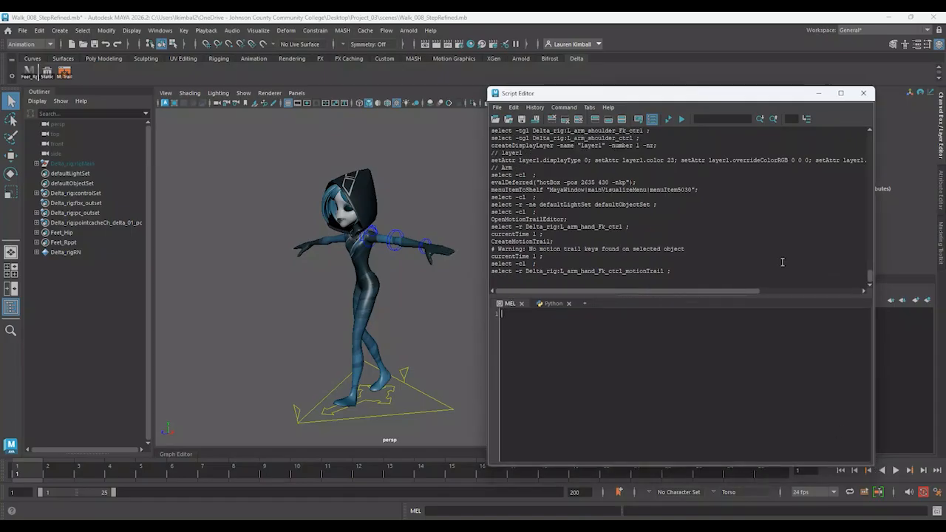
- Look through the command history in the Script Editor and clear both the history and the input
{"action": "scroll", "coordinate": [752, 260], "scroll_direction": "up", "scroll_amount": 10}
{"action": "scroll", "coordinate": [752, 260], "scroll_direction": "up", "scroll_amount": 10}
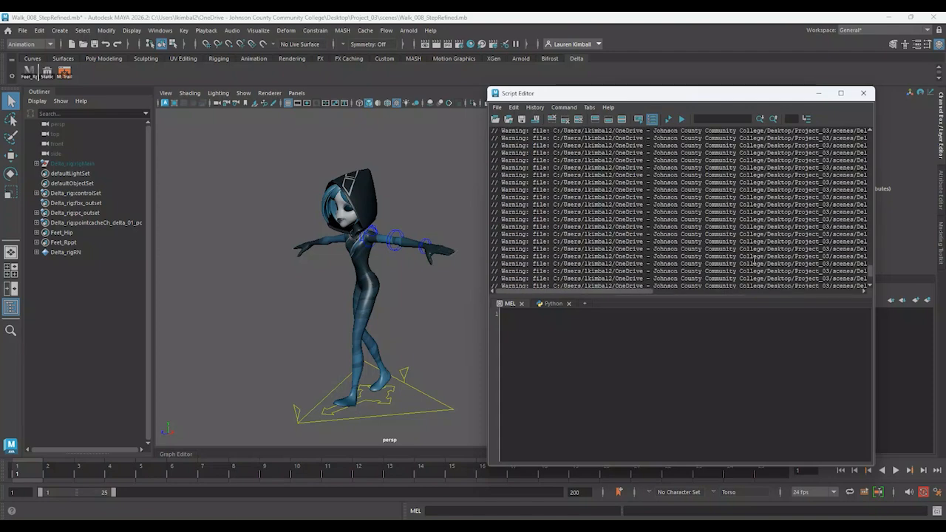
{"action": "scroll", "coordinate": [752, 260], "scroll_direction": "down", "scroll_amount": 10}
{"action": "scroll", "coordinate": [752, 262], "scroll_direction": "down", "scroll_amount": 10}
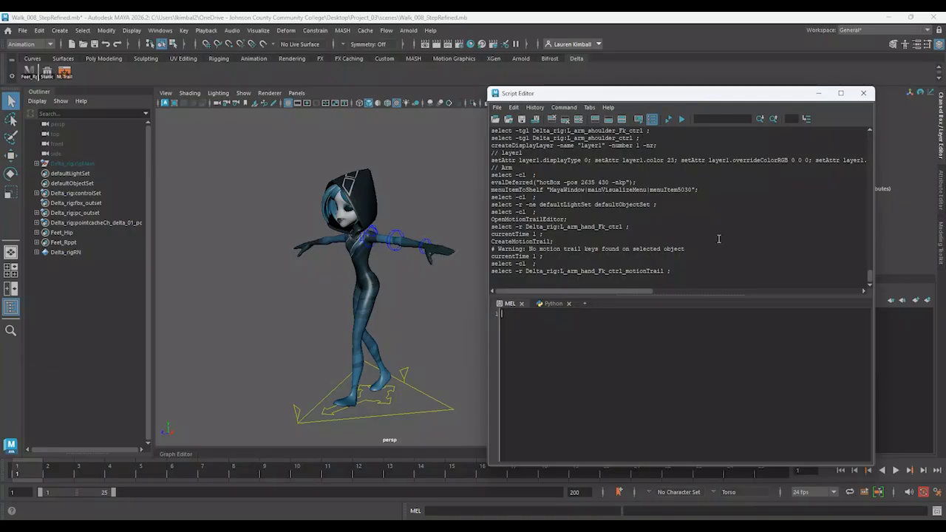
{"action": "left_click", "coordinate": [552, 120]}
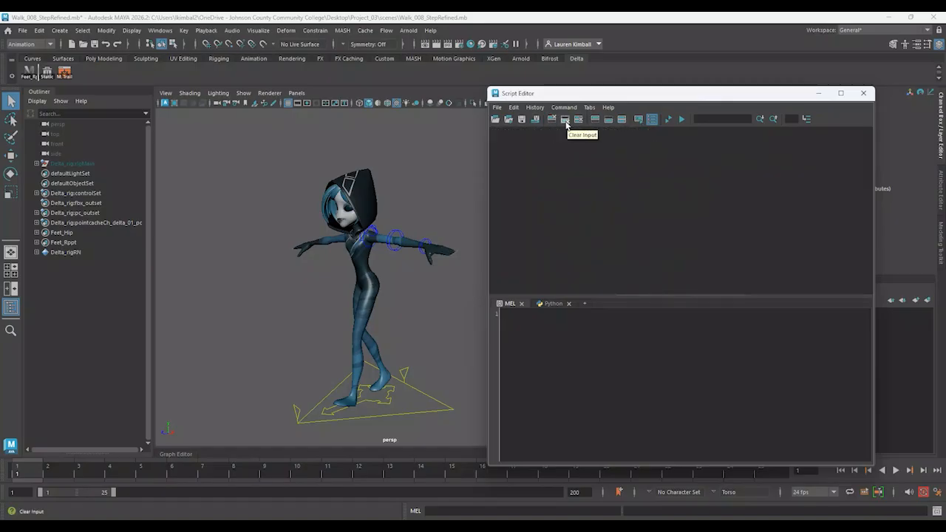
{"action": "left_click", "coordinate": [566, 122]}
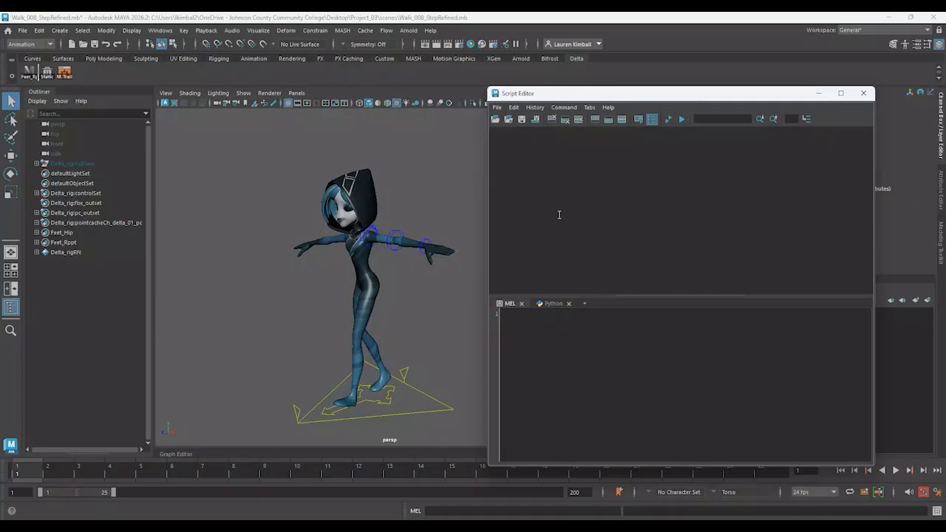
- Create a motion trail for the left hand FK control from the Animation shelf so its command is logged in the Script Editor
{"action": "left_click_drag", "start_coordinate": [293, 159], "coordinate": [289, 152], "text": "alt"}
{"action": "right_click_drag", "start_coordinate": [289, 152], "coordinate": [319, 189], "text": "alt"}
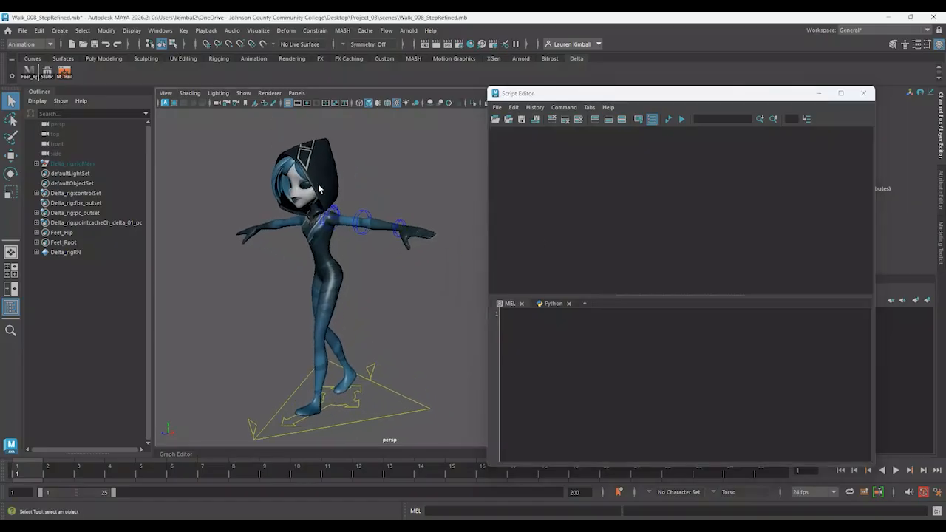
{"action": "left_click_drag", "start_coordinate": [318, 190], "coordinate": [340, 192], "text": "alt"}
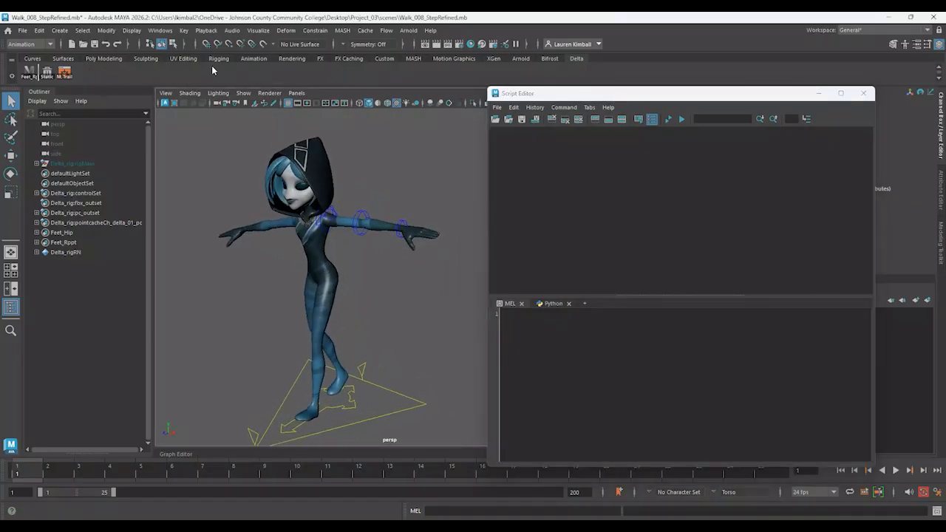
{"action": "left_click", "coordinate": [245, 59]}
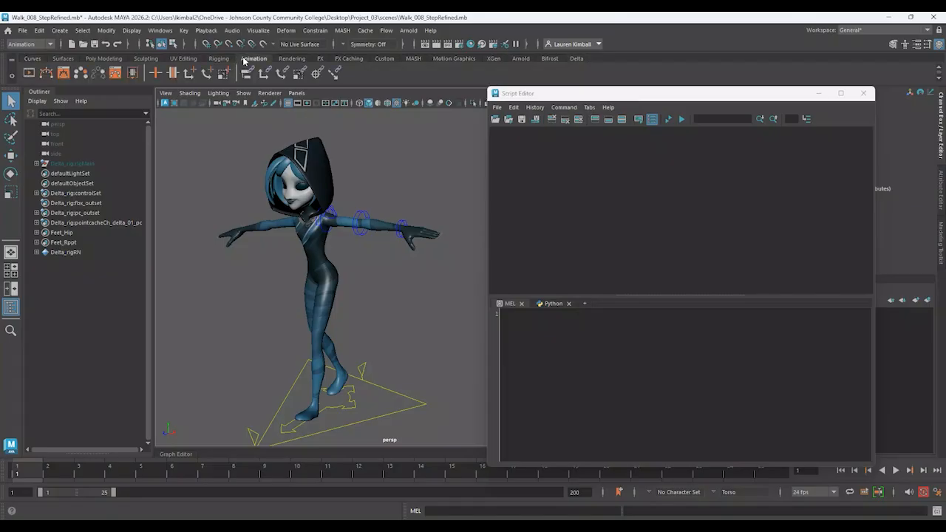
{"action": "left_click", "coordinate": [400, 224]}
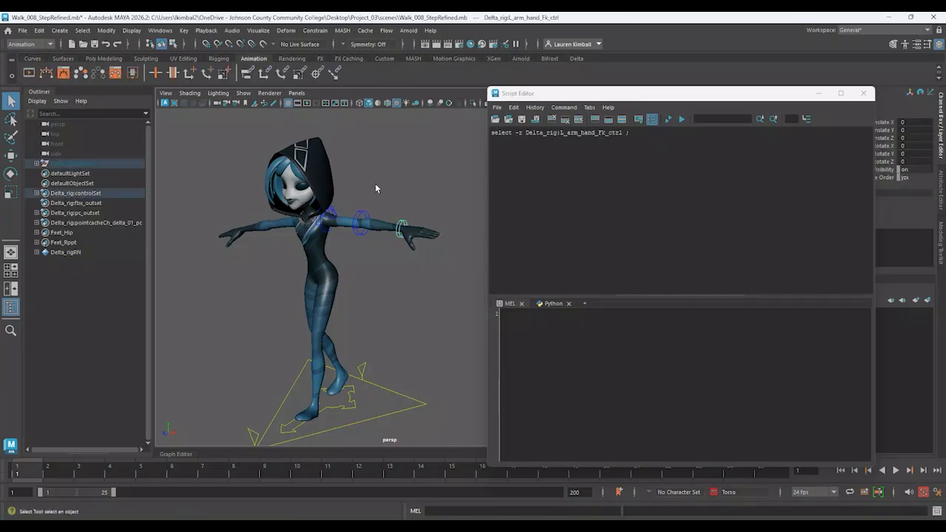
{"action": "left_click", "coordinate": [45, 75]}
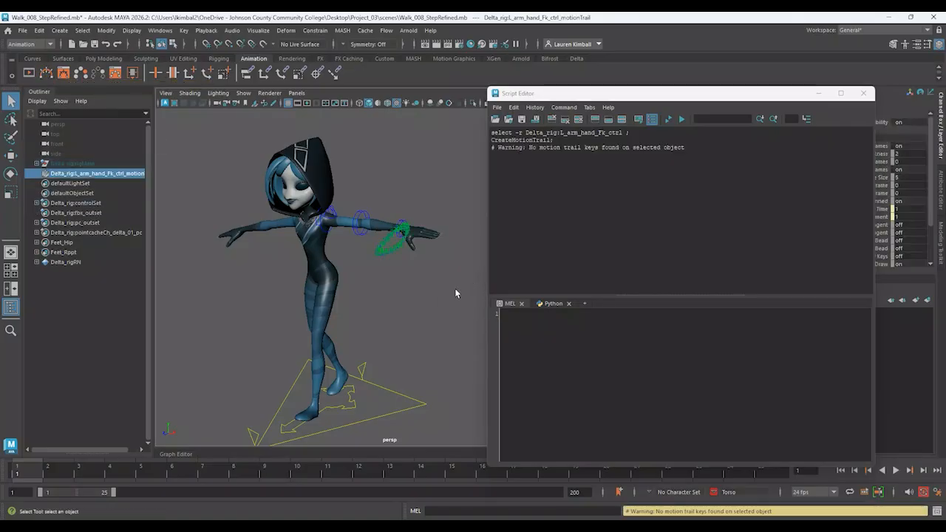
{"action": "left_click_drag", "start_coordinate": [551, 94], "coordinate": [555, 96]}
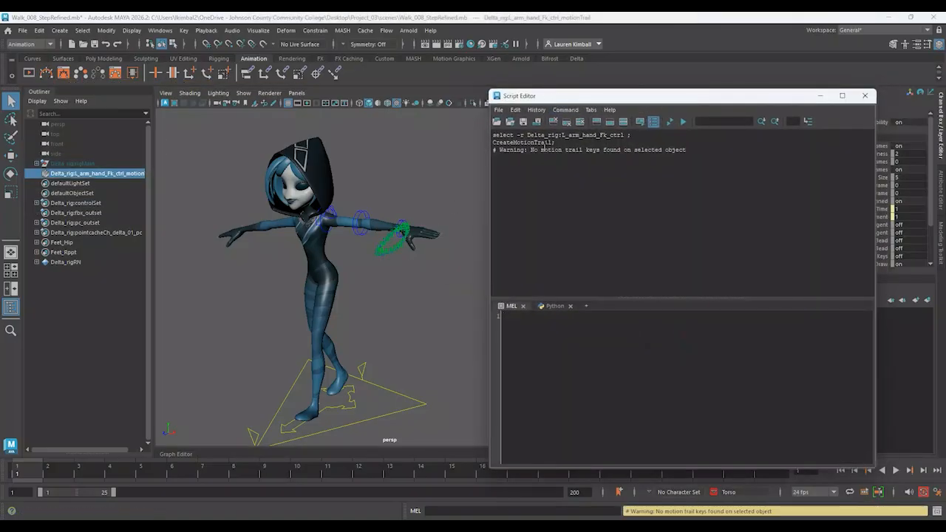
- Save the CreateMotionTrail; command from the Script Editor history to the Delta shelf as a MEL script
{"action": "left_click_drag", "start_coordinate": [494, 133], "coordinate": [630, 136]}
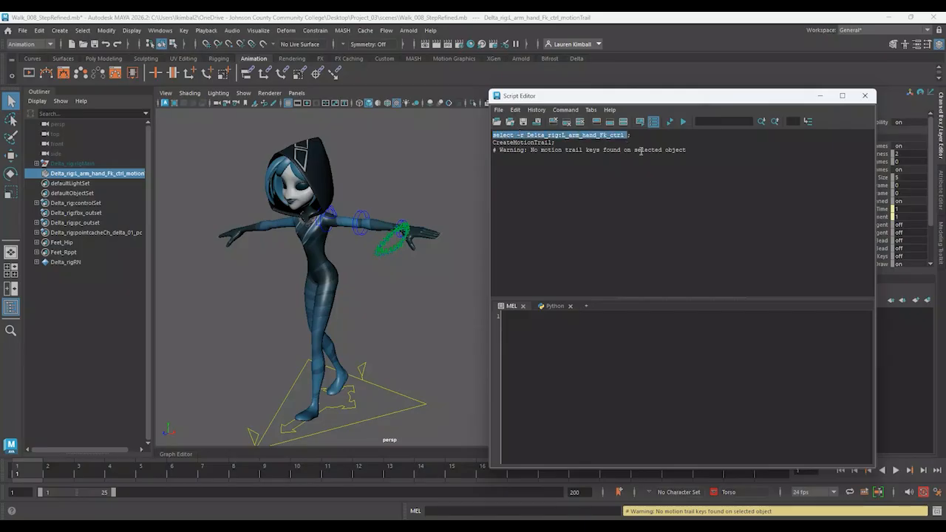
{"action": "left_click", "coordinate": [496, 141]}
{"action": "left_click_drag", "start_coordinate": [493, 143], "coordinate": [556, 143]}
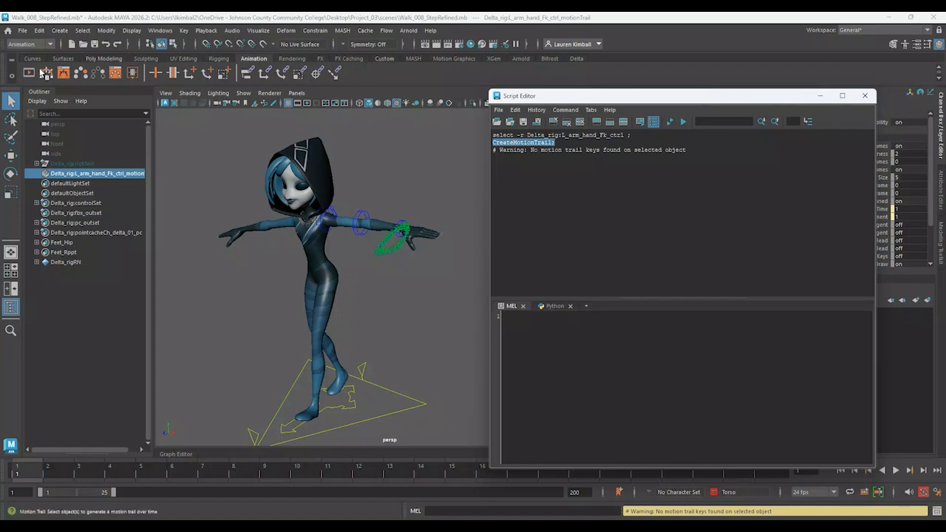
{"action": "left_click", "coordinate": [575, 60]}
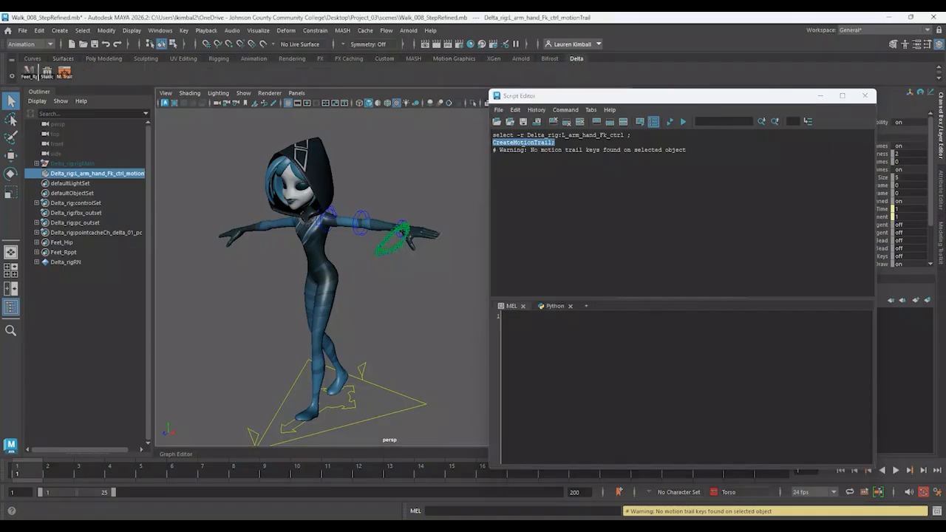
{"action": "middle_click_drag", "start_coordinate": [463, 127], "coordinate": [99, 74]}
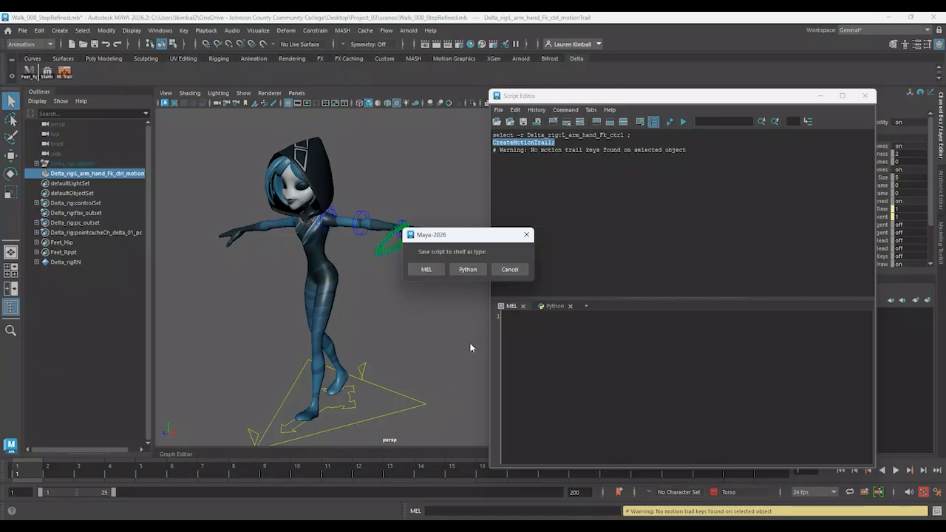
{"action": "left_click", "coordinate": [428, 269]}
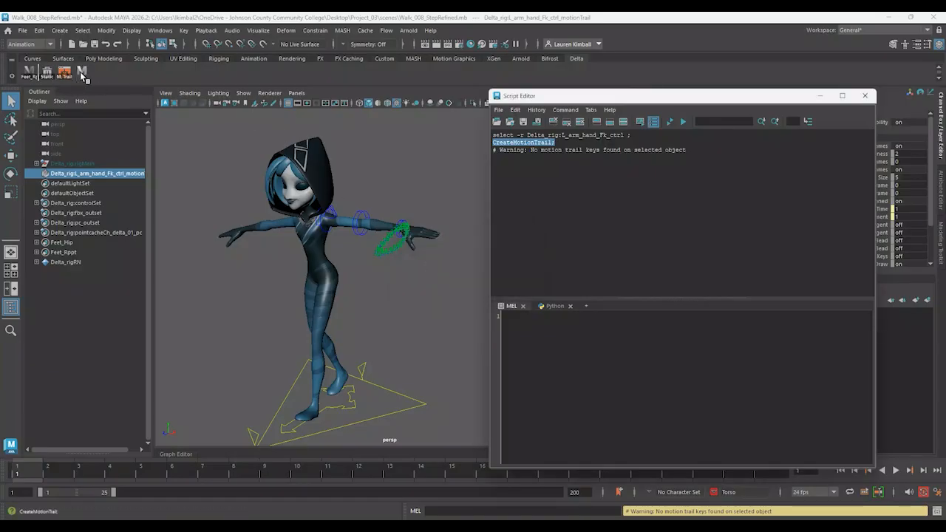
- Delete the left hand FK control's motion trail from the scene
{"action": "left_click", "coordinate": [220, 168]}
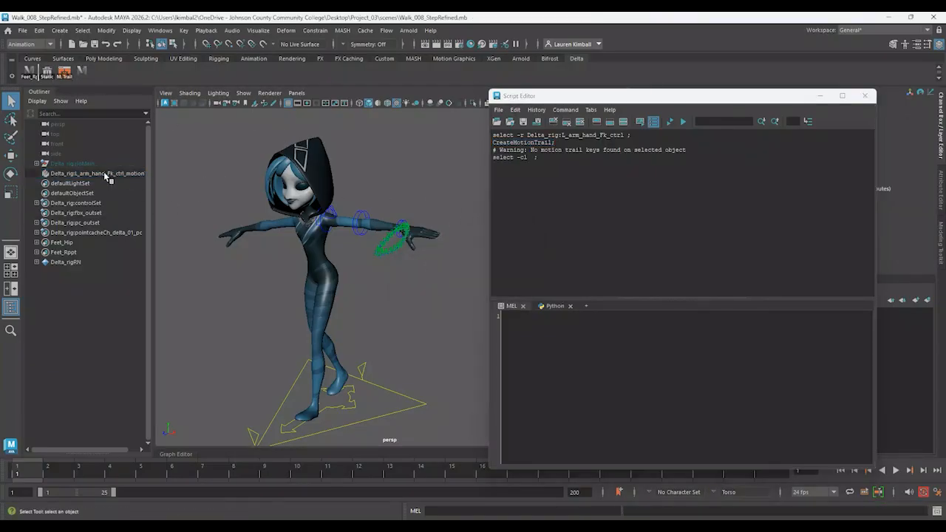
{"action": "left_click", "coordinate": [104, 173]}
{"action": "key", "text": "Delete"}
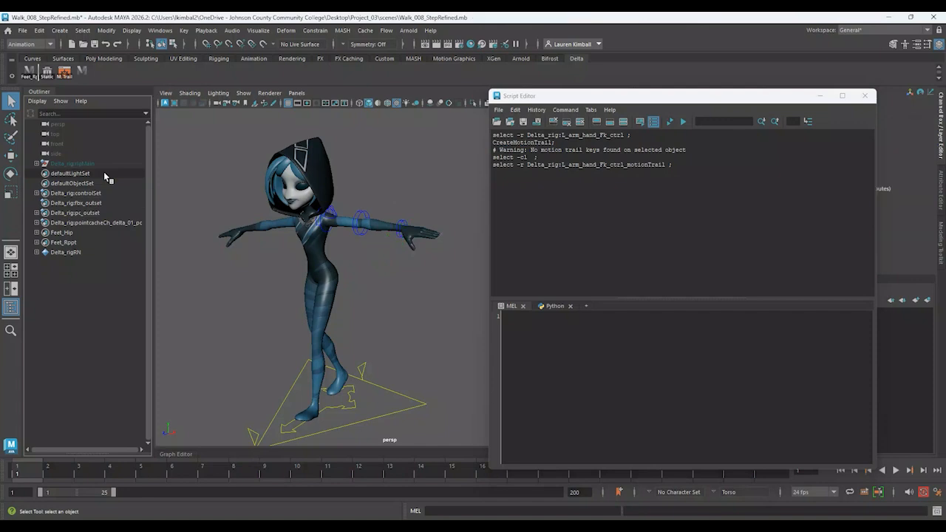
- Test the new CreateMotionTrail shelf command on the left hand FK control and delete the resulting trail
{"action": "left_click", "coordinate": [402, 227]}
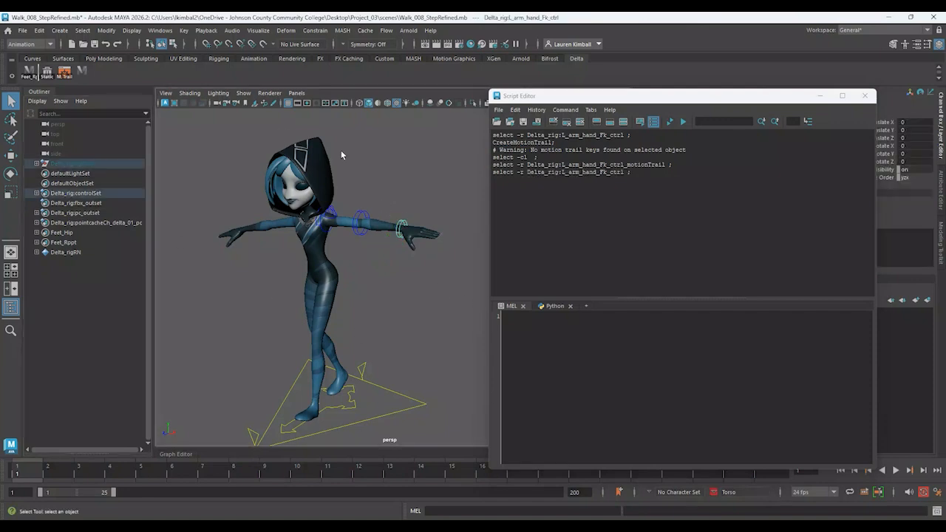
{"action": "left_click", "coordinate": [83, 77]}
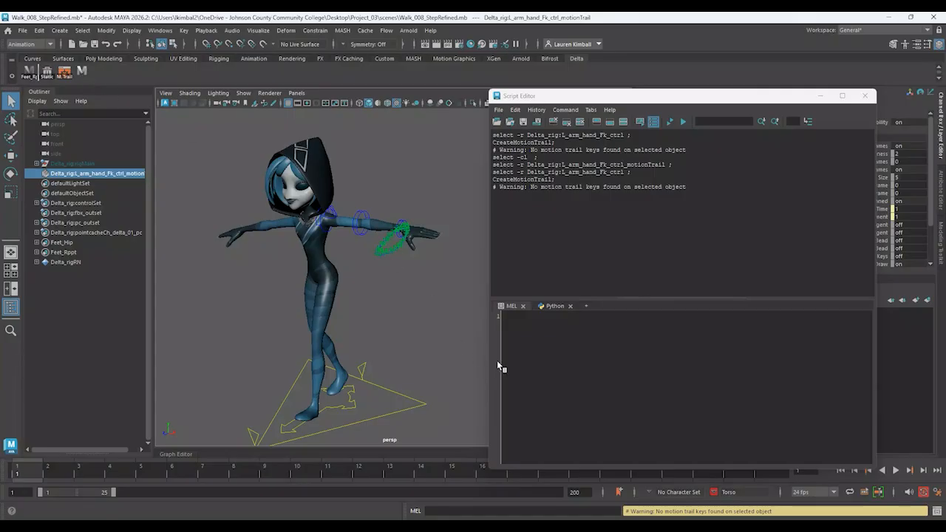
{"action": "mouse_move", "coordinate": [462, 348]}
{"action": "left_mouse_down", "text": "alt"}
{"action": "mouse_move", "coordinate": [362, 328]}
{"action": "mouse_move", "coordinate": [406, 311]}
{"action": "mouse_move", "coordinate": [450, 344]}
{"action": "left_mouse_up", "text": "alt"}
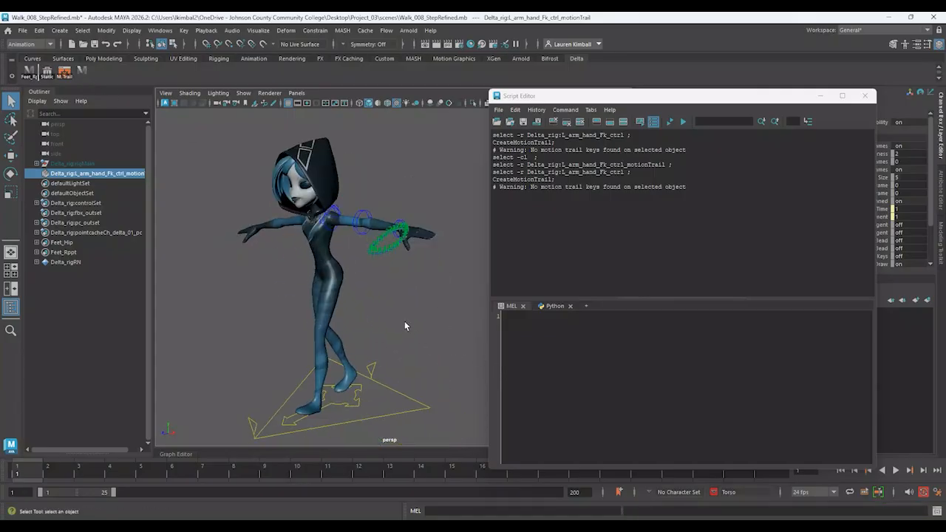
{"action": "left_click", "coordinate": [77, 175]}
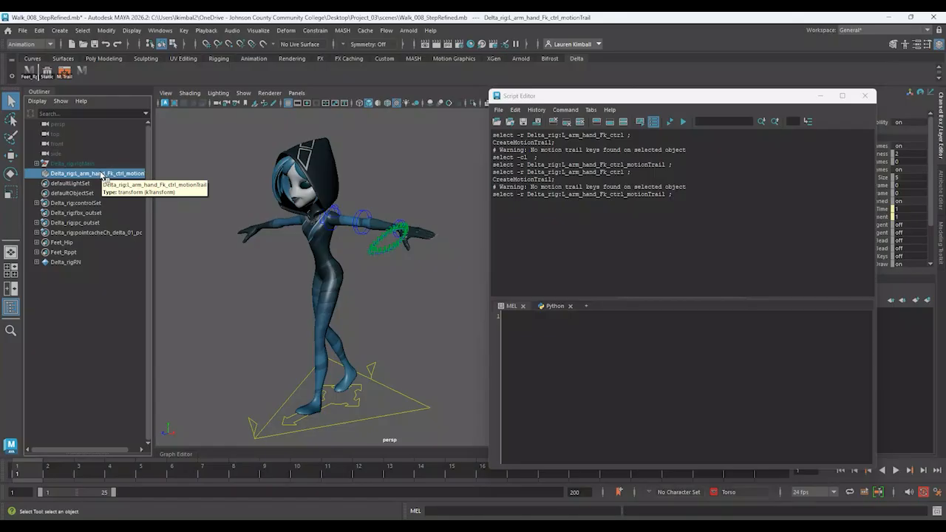
{"action": "key", "text": "Delete"}
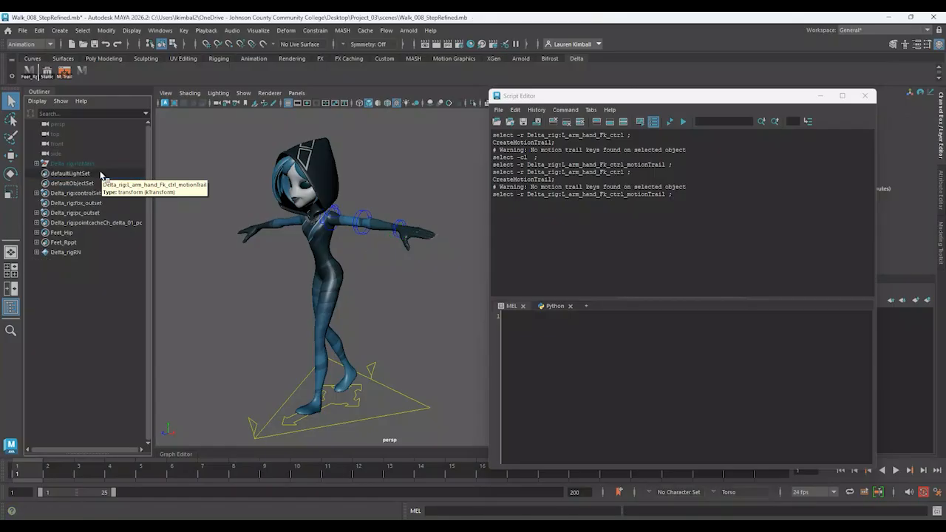
- Edit the new CreateMotionTrail shelf item and assign it the factory icon motionTrail.png, filtering the icons by "motion"
{"action": "right_click", "coordinate": [83, 74]}
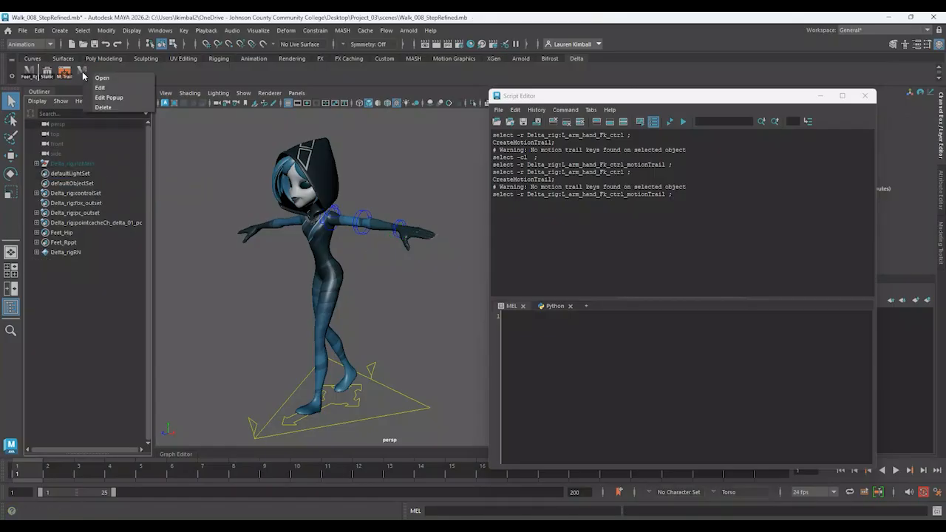
{"action": "left_click", "coordinate": [101, 87]}
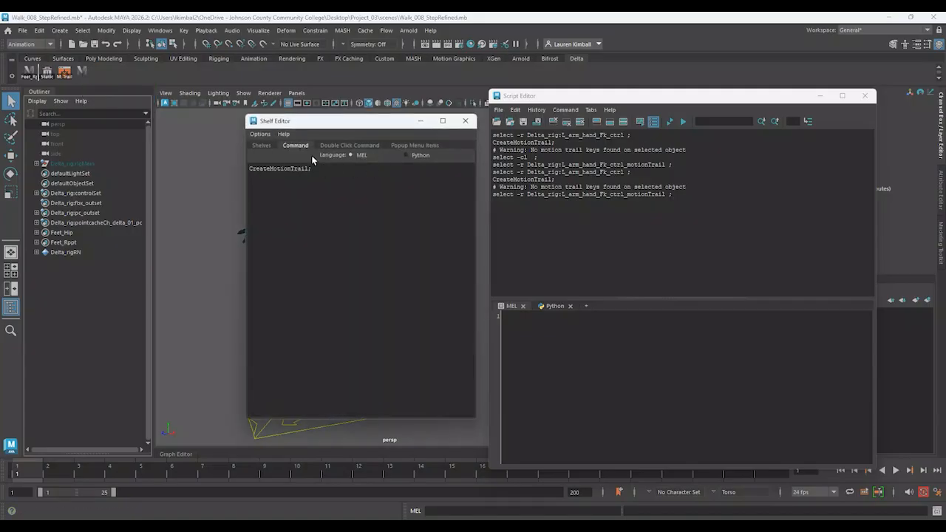
{"action": "left_click", "coordinate": [262, 146]}
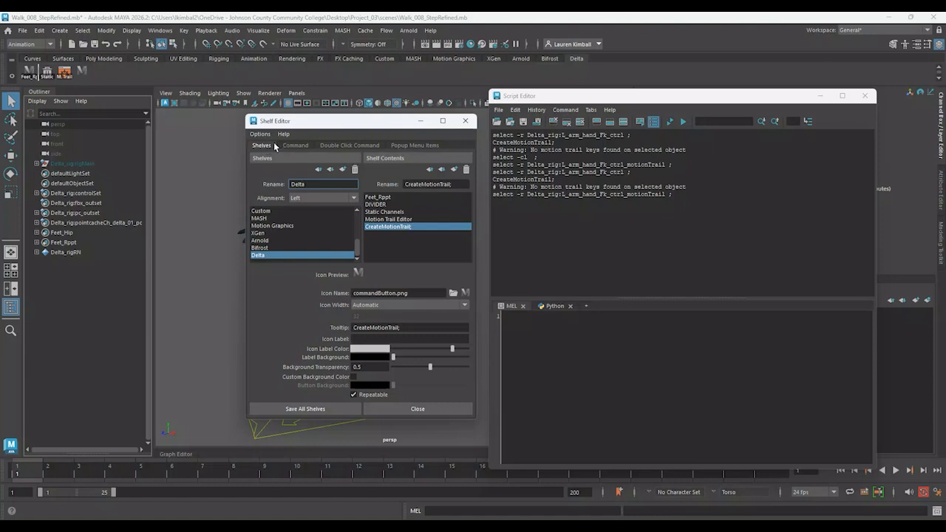
{"action": "left_click", "coordinate": [465, 293]}
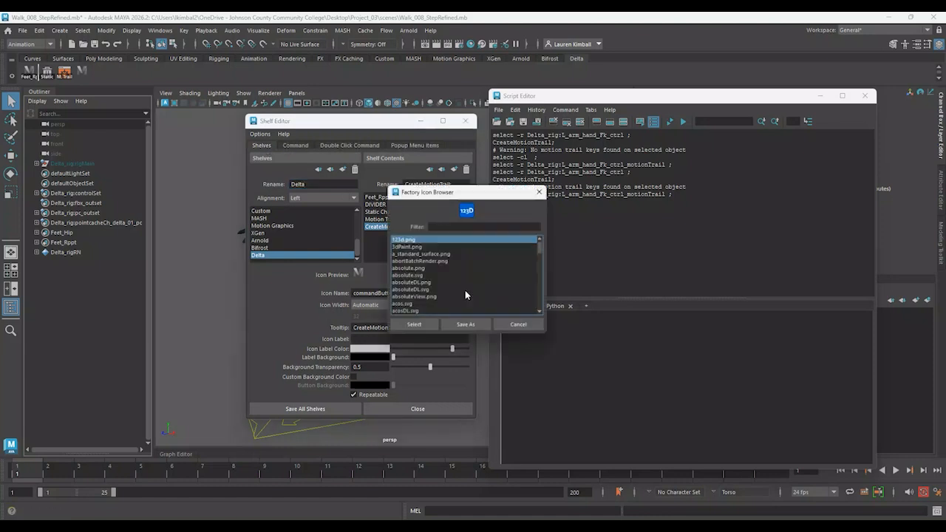
{"action": "left_click", "coordinate": [463, 225]}
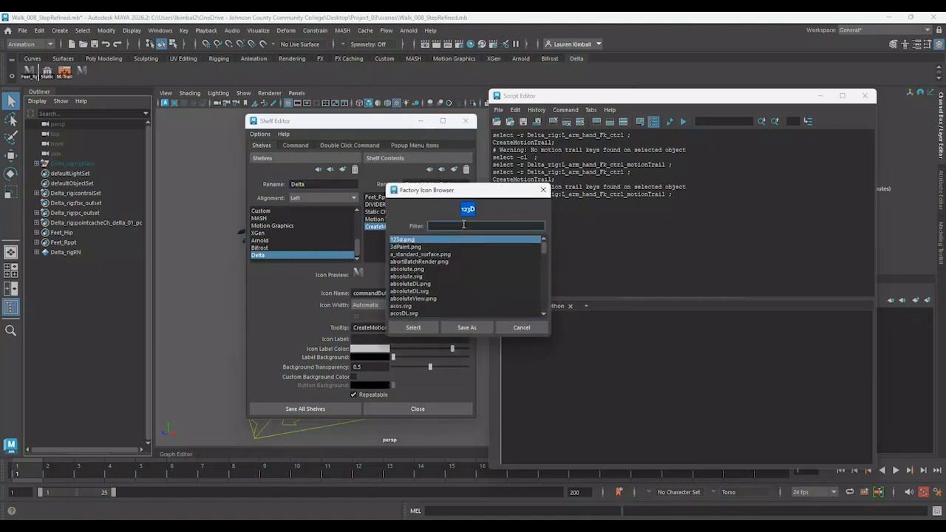
{"action": "type", "text": "motion"}
{"action": "left_click", "coordinate": [480, 235]}
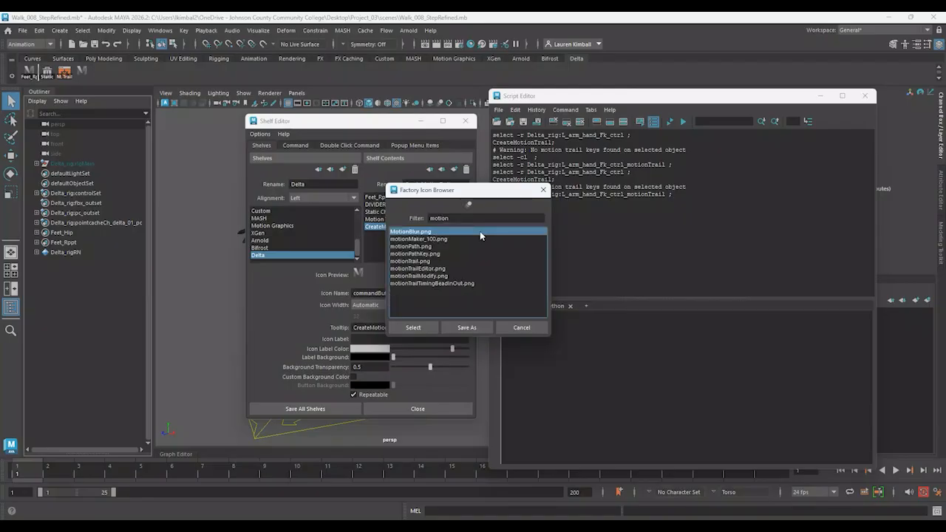
{"action": "left_click", "coordinate": [436, 238]}
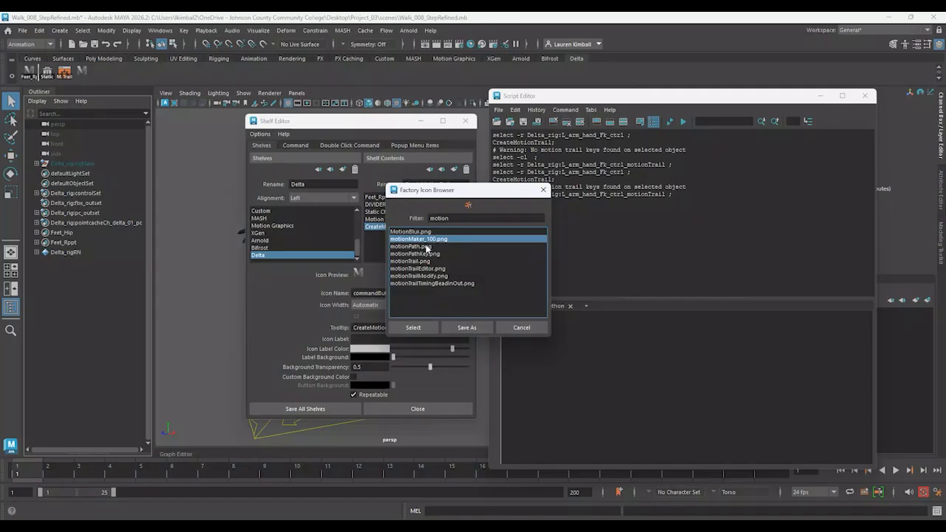
{"action": "left_click", "coordinate": [425, 262]}
{"action": "left_click", "coordinate": [423, 269]}
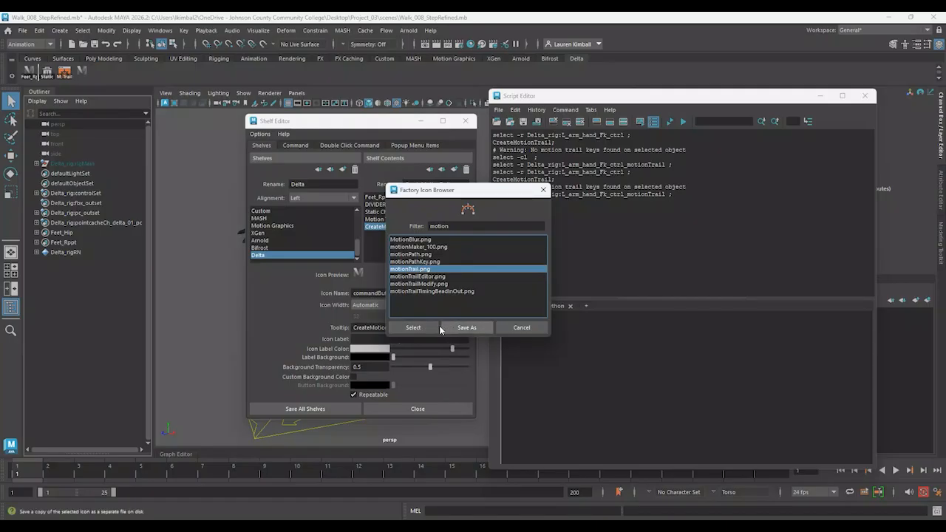
{"action": "left_click", "coordinate": [413, 328]}
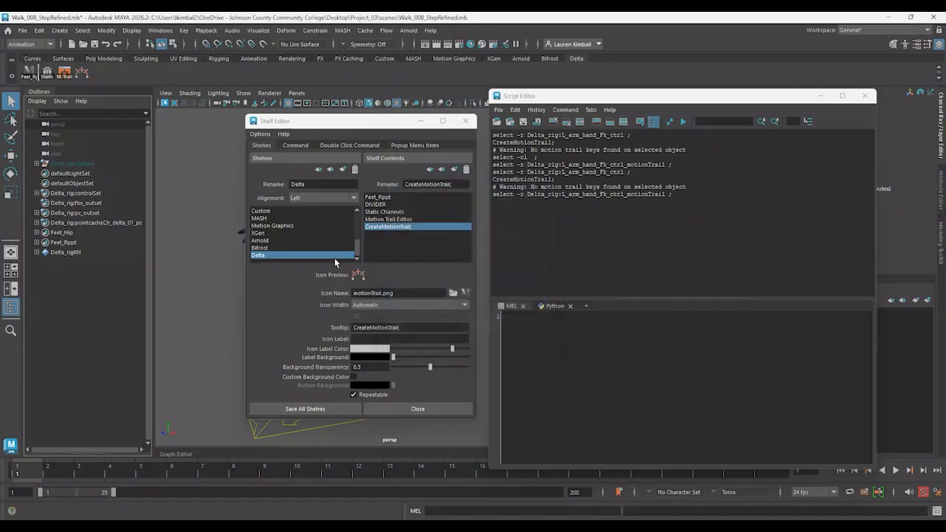
- Label the CreateMotionTrail shelf icon M.Trail and change the Motion Trail Editor's icon label to MTEditor
{"action": "left_click", "coordinate": [391, 338]}
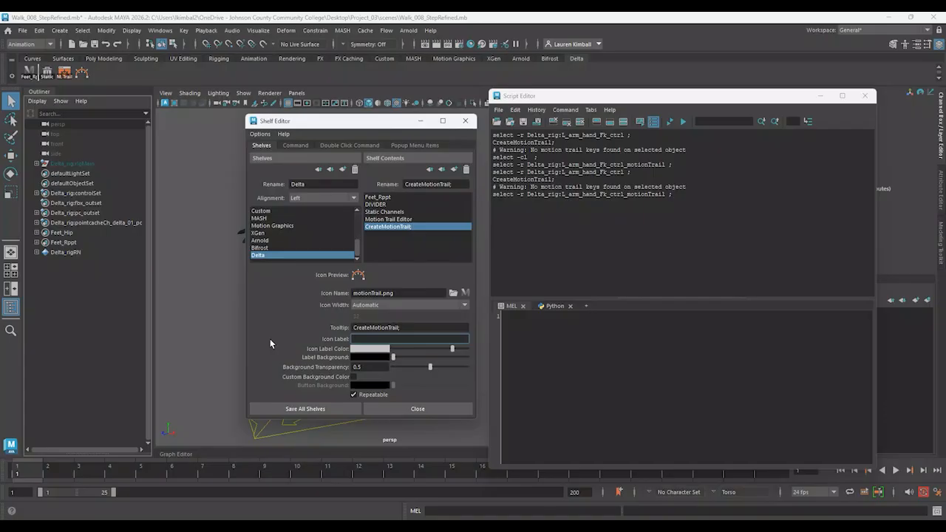
{"action": "type", "text": "M.Trail"}
{"action": "left_click", "coordinate": [378, 219]}
{"action": "left_click_drag", "start_coordinate": [378, 339], "coordinate": [321, 334]}
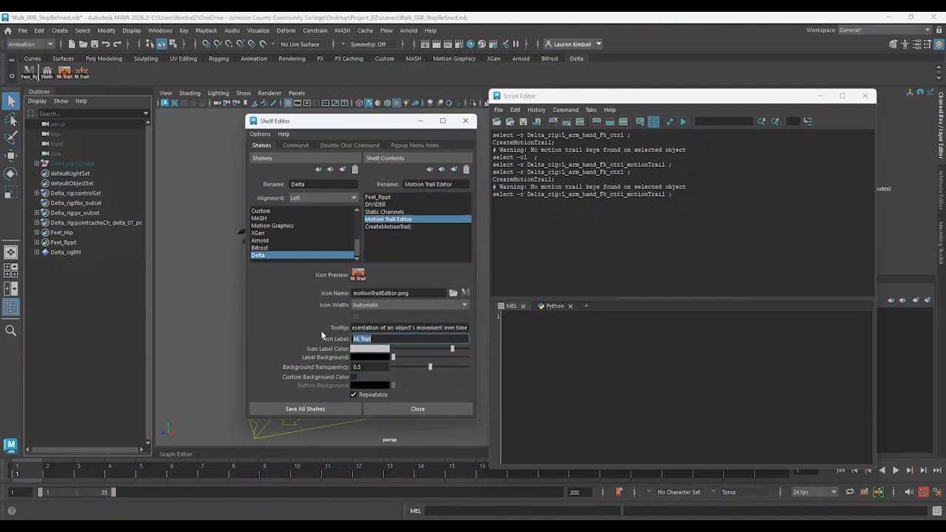
{"action": "type", "text": "MTEditor"}
- Go back to the CreateMotionTrail item's settings and save all shelves
{"action": "left_click", "coordinate": [394, 227]}
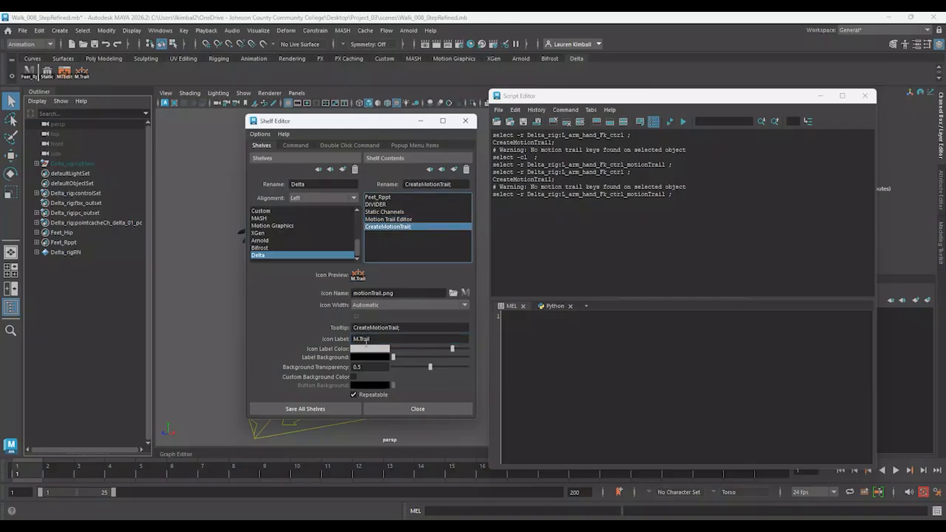
{"action": "left_click", "coordinate": [381, 340]}
{"action": "left_click", "coordinate": [306, 408]}
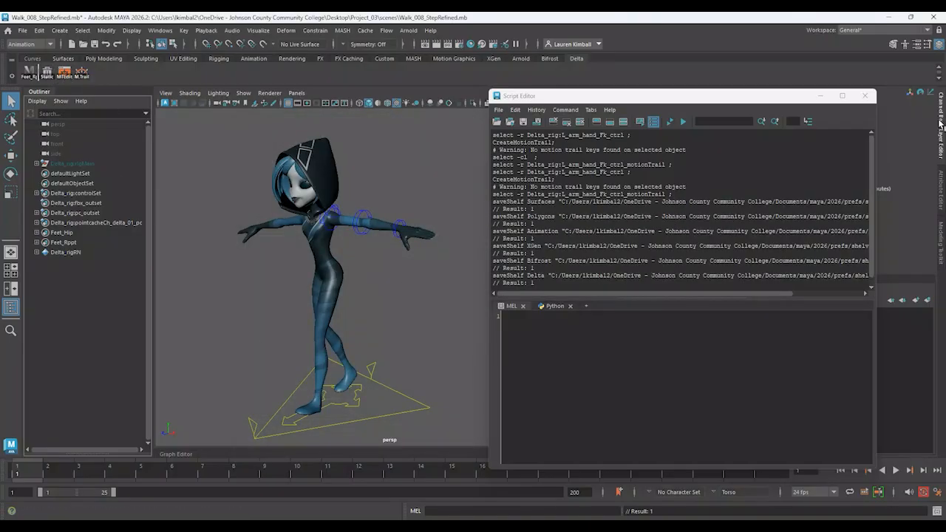
- Close the Script Editor and reopen it beside the character
{"action": "left_click", "coordinate": [865, 95]}
{"action": "scroll", "coordinate": [421, 173], "scroll_direction": "down", "scroll_amount": 2}
{"action": "scroll", "coordinate": [421, 173], "scroll_direction": "up", "scroll_amount": 3}
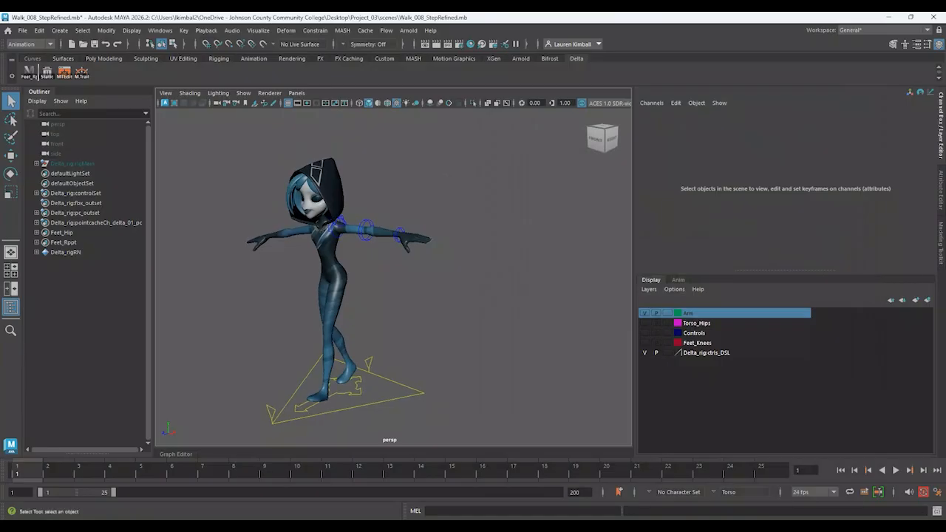
{"action": "left_click", "coordinate": [937, 511]}
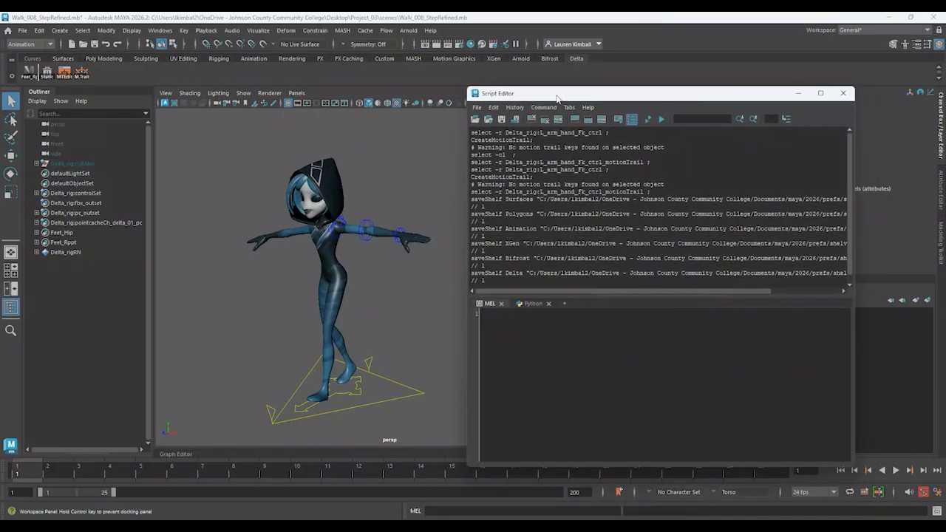
{"action": "left_click", "coordinate": [843, 95]}
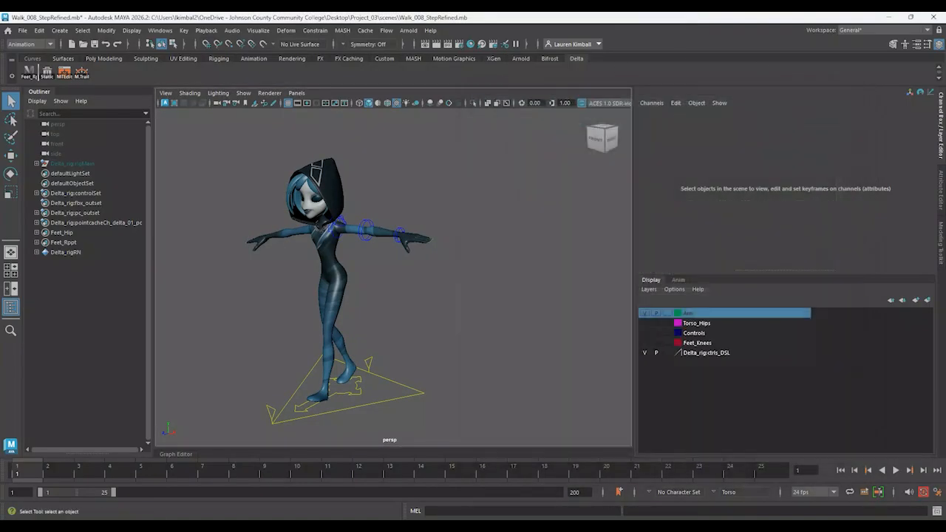
{"action": "left_click", "coordinate": [937, 511]}
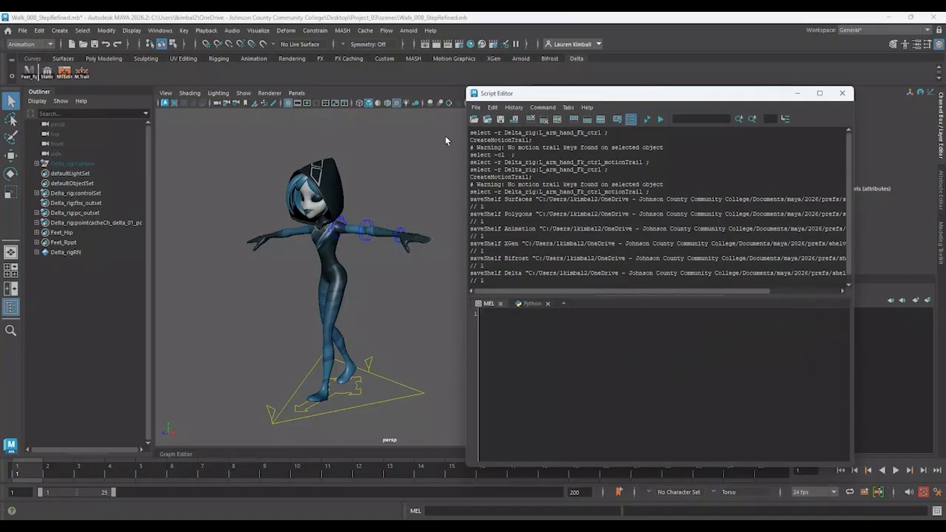
- Clear the Script Editor's history and expand the Graph Editor below the character view
{"action": "left_click", "coordinate": [530, 120]}
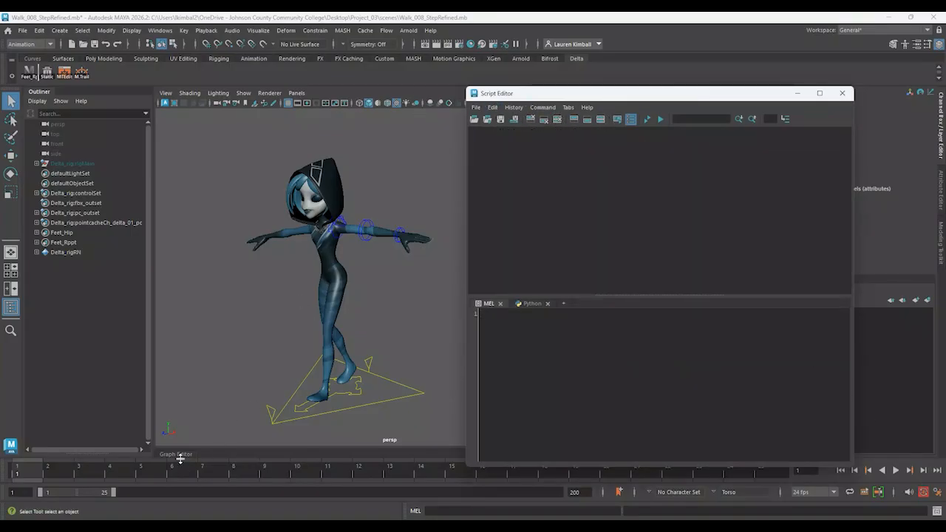
{"action": "left_click", "coordinate": [180, 456]}
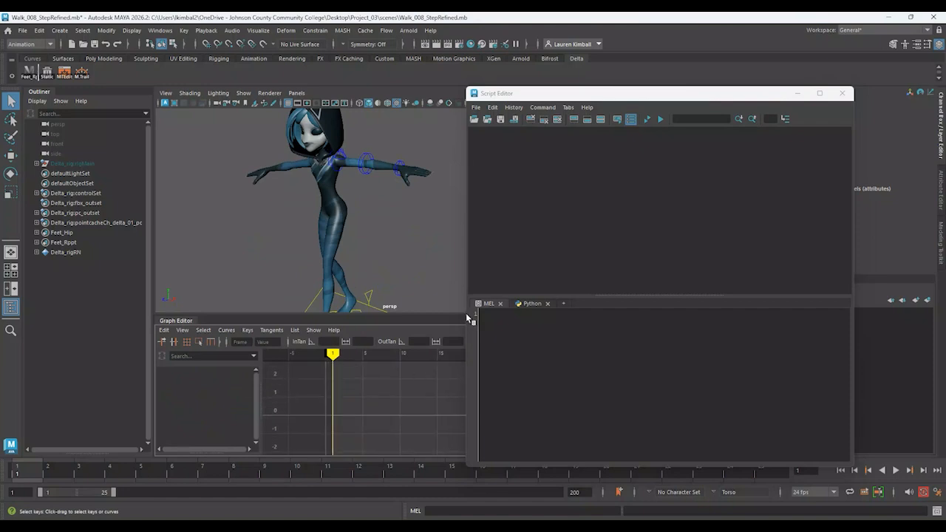
{"action": "left_click_drag", "start_coordinate": [558, 94], "coordinate": [688, 100]}
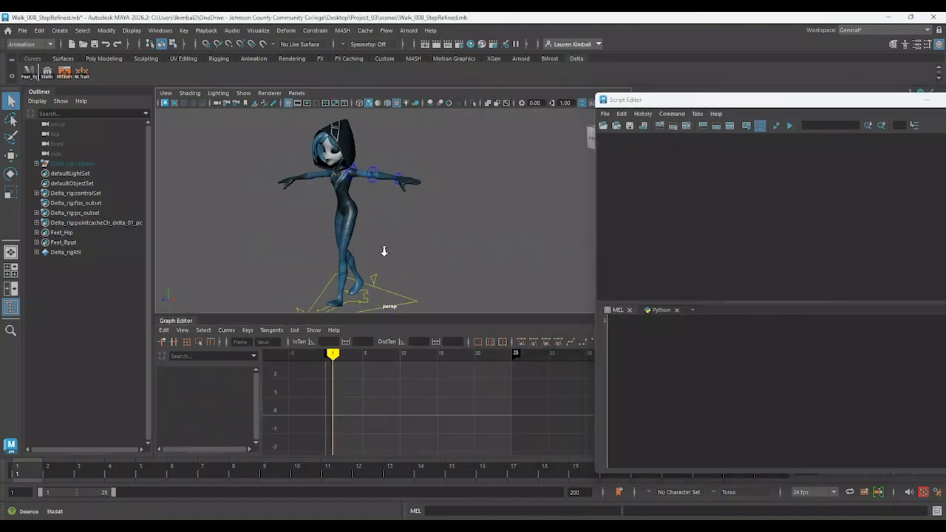
{"action": "left_click", "coordinate": [395, 179]}
{"action": "left_click", "coordinate": [429, 242]}
{"action": "scroll", "coordinate": [425, 245], "scroll_direction": "down", "scroll_amount": 2}
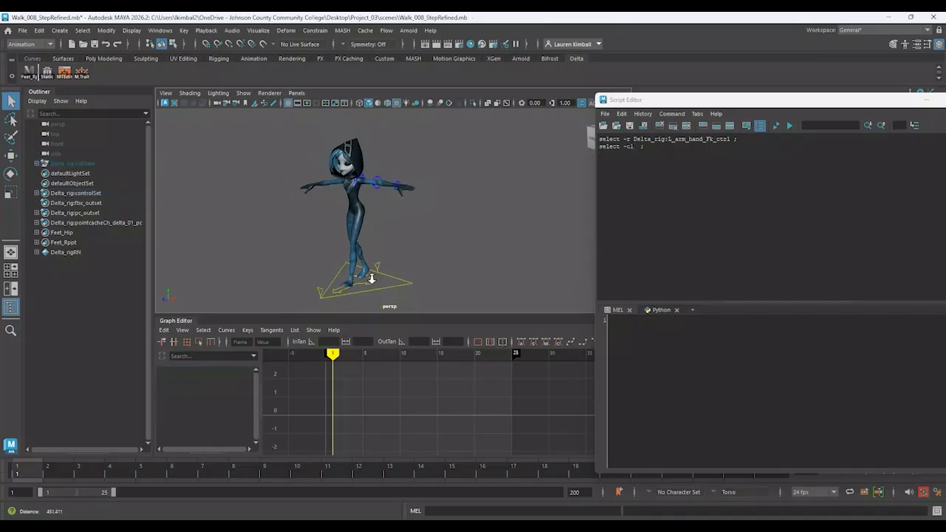
{"action": "middle_click_drag", "start_coordinate": [372, 274], "coordinate": [358, 258], "text": "alt"}
- Make the Feet_Knees layer visible and select the right leg's IK control to show its curves in the Graph Editor
{"action": "left_click_drag", "start_coordinate": [748, 102], "coordinate": [1, 166]}
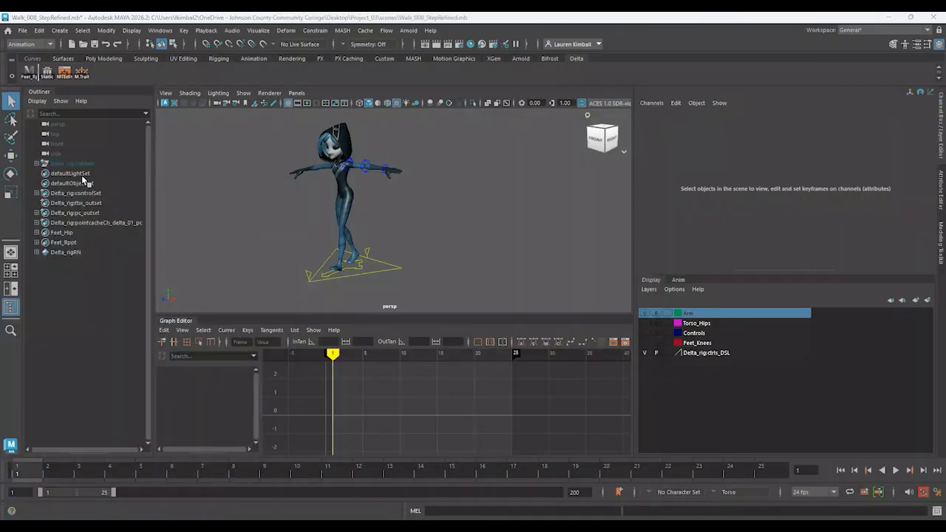
{"action": "left_click", "coordinate": [644, 343]}
{"action": "left_click", "coordinate": [702, 344]}
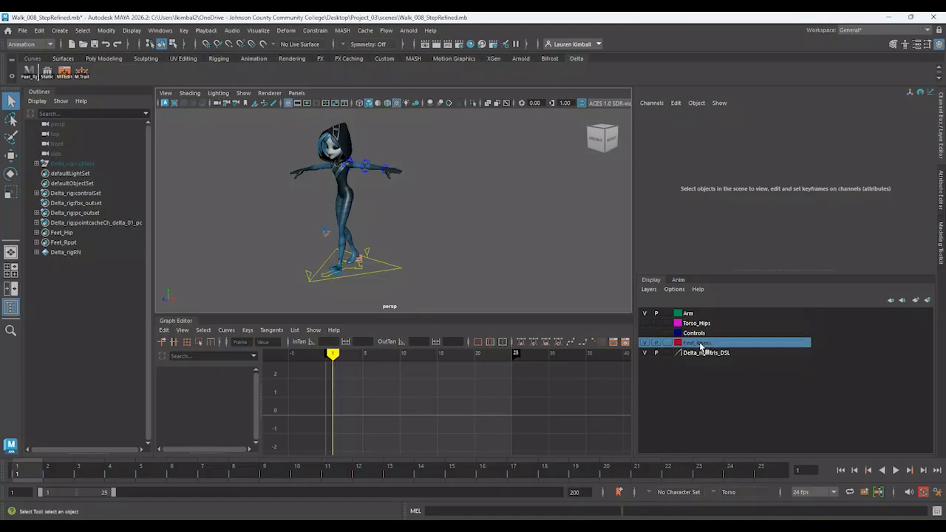
{"action": "left_click", "coordinate": [356, 259]}
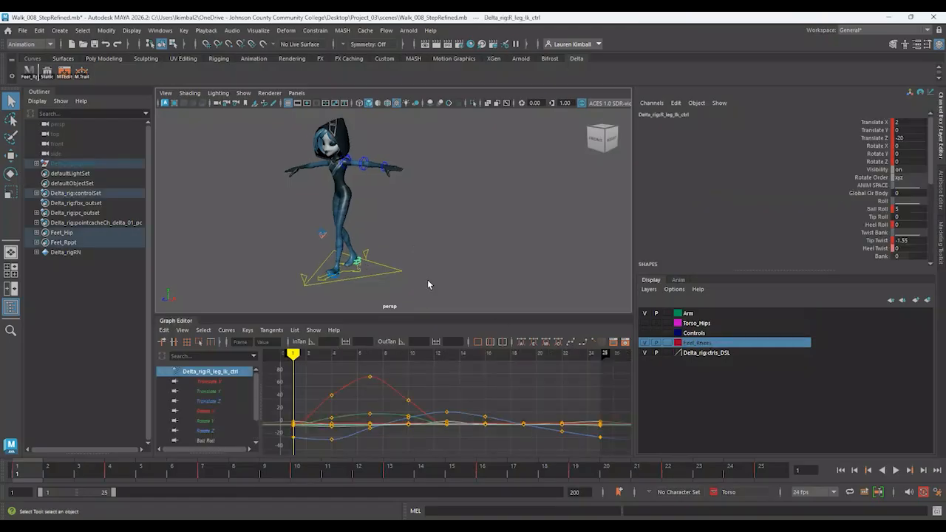
{"action": "scroll", "coordinate": [465, 412], "scroll_direction": "down", "scroll_amount": 8}
{"action": "scroll", "coordinate": [494, 412], "scroll_direction": "up", "scroll_amount": 1}
{"action": "middle_click_drag", "start_coordinate": [494, 411], "coordinate": [427, 389], "text": "alt"}
{"action": "scroll", "coordinate": [428, 391], "scroll_direction": "up", "scroll_amount": 4}
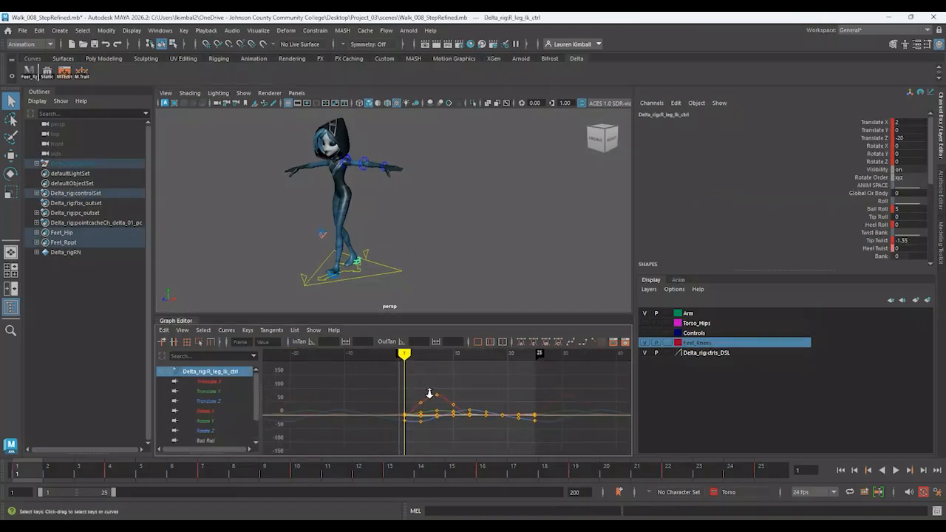
{"action": "scroll", "coordinate": [429, 394], "scroll_direction": "down", "scroll_amount": 1}
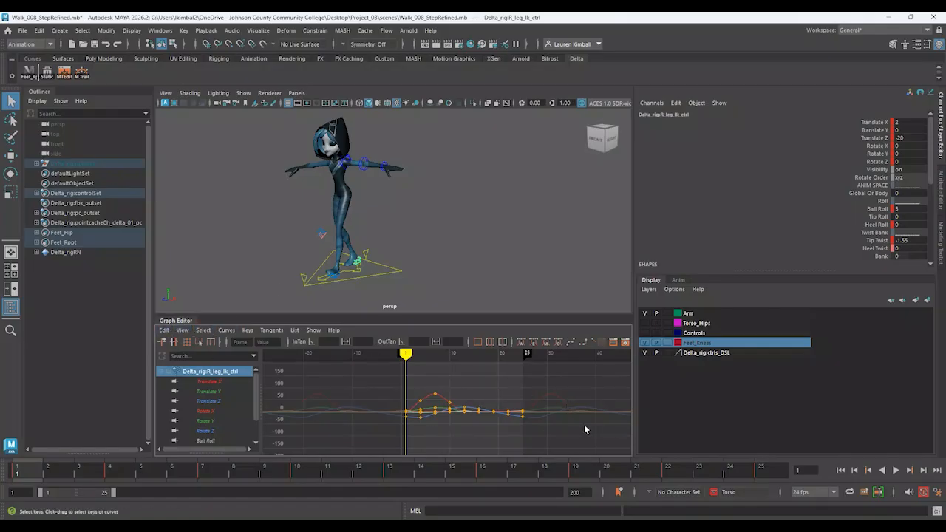
- Reopen the Script Editor beside the curves and check the Graph Editor's Infinity display option
{"action": "left_click", "coordinate": [937, 510]}
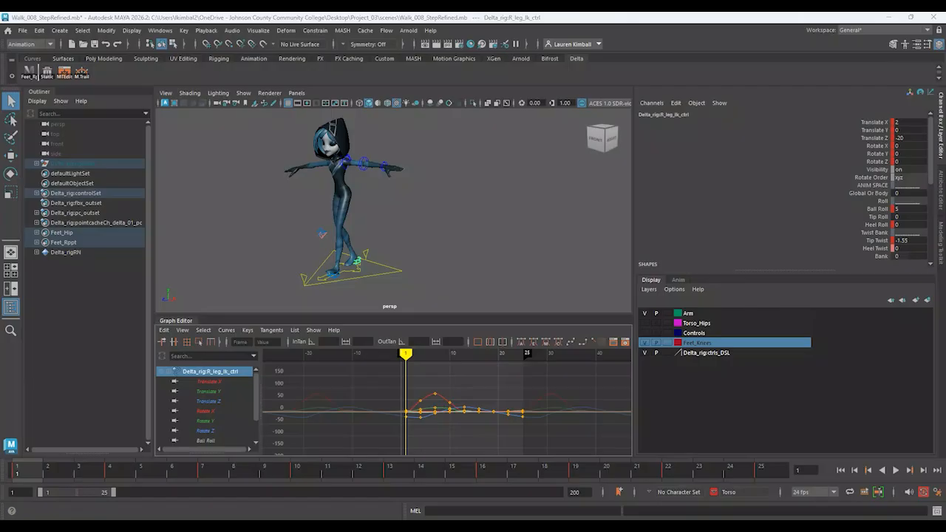
{"action": "left_click_drag", "start_coordinate": [712, 164], "coordinate": [700, 112]}
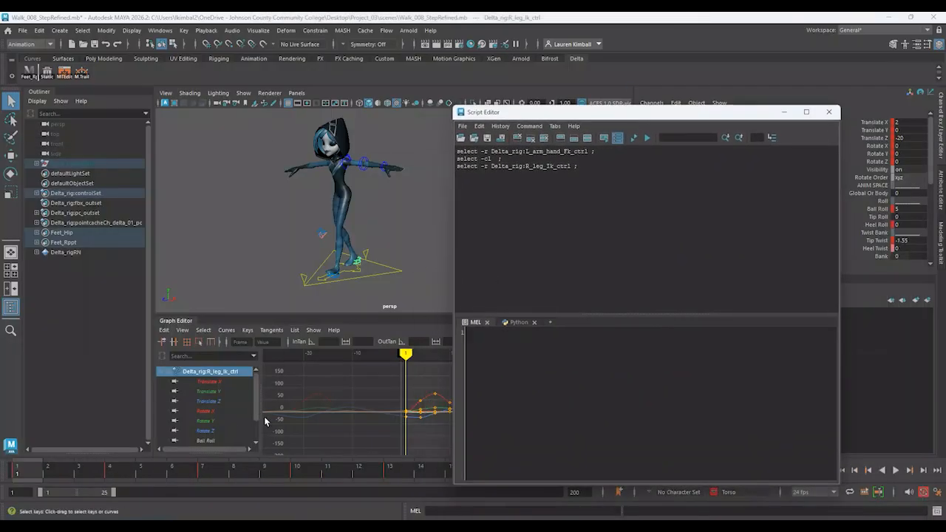
{"action": "left_click", "coordinate": [182, 330]}
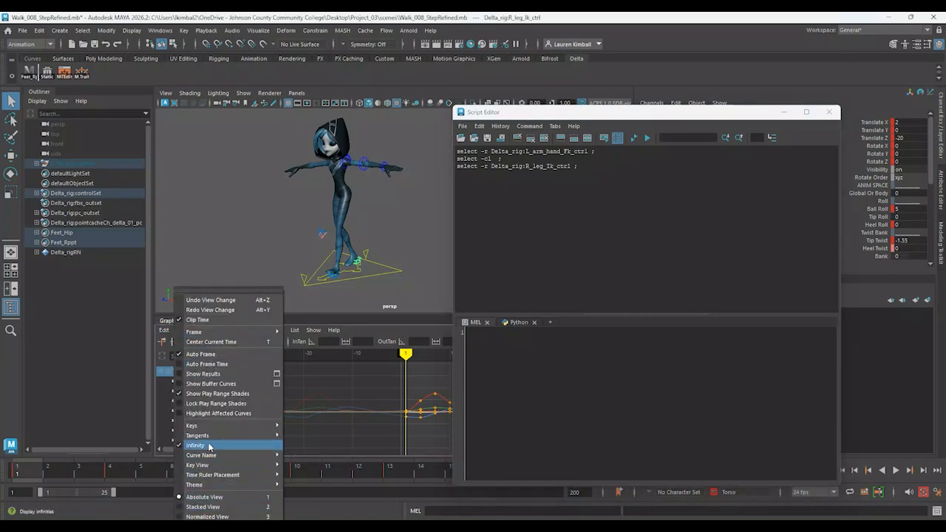
{"action": "left_click", "coordinate": [375, 331]}
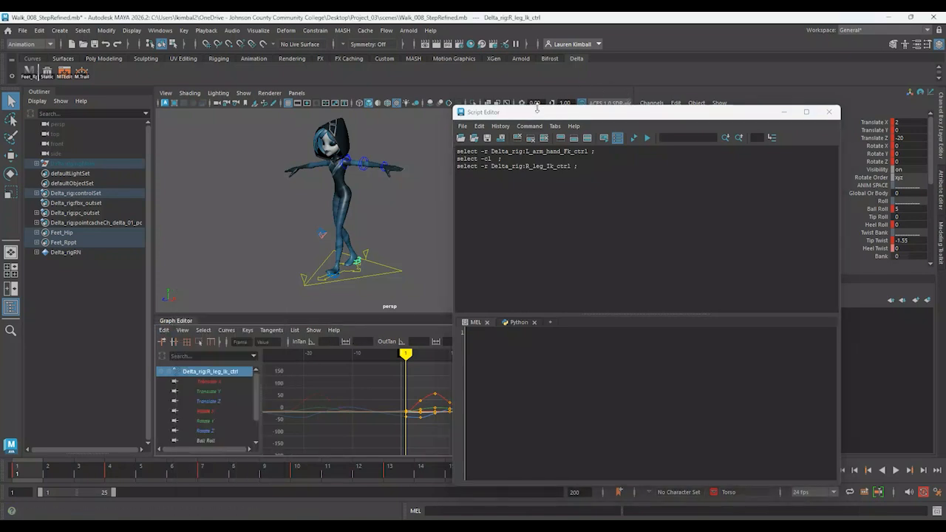
{"action": "left_click_drag", "start_coordinate": [639, 111], "coordinate": [764, 116]}
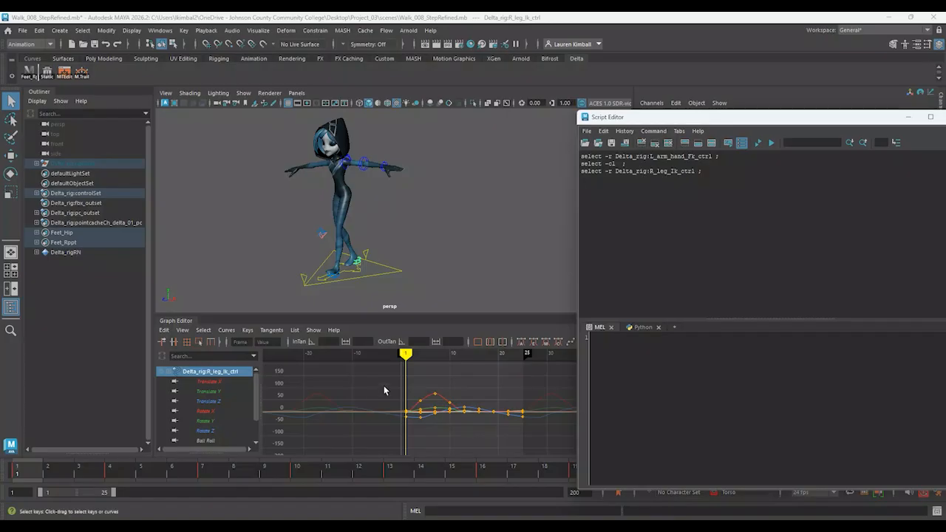
- Select the right leg control's curve keys at frame 1, followed by those at frame 25
{"action": "left_click_drag", "start_coordinate": [383, 385], "coordinate": [414, 430]}
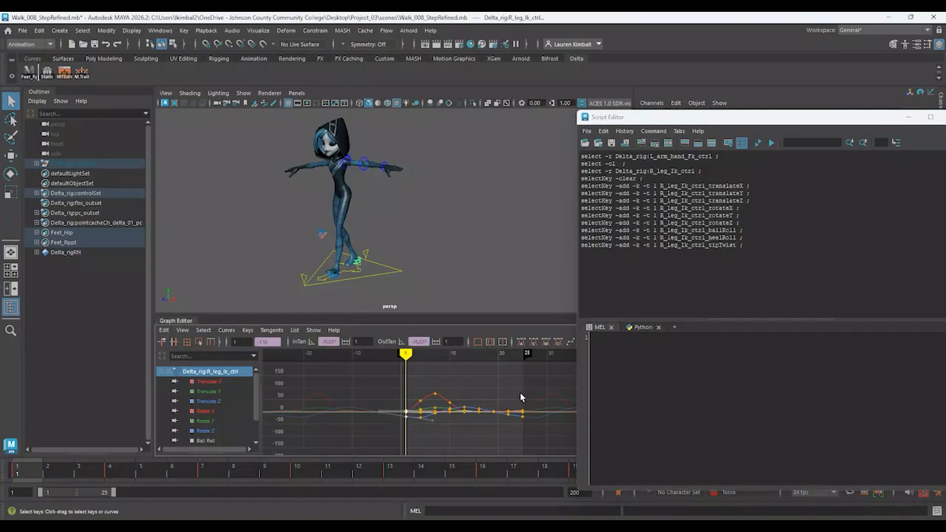
{"action": "left_click_drag", "start_coordinate": [520, 397], "coordinate": [528, 446]}
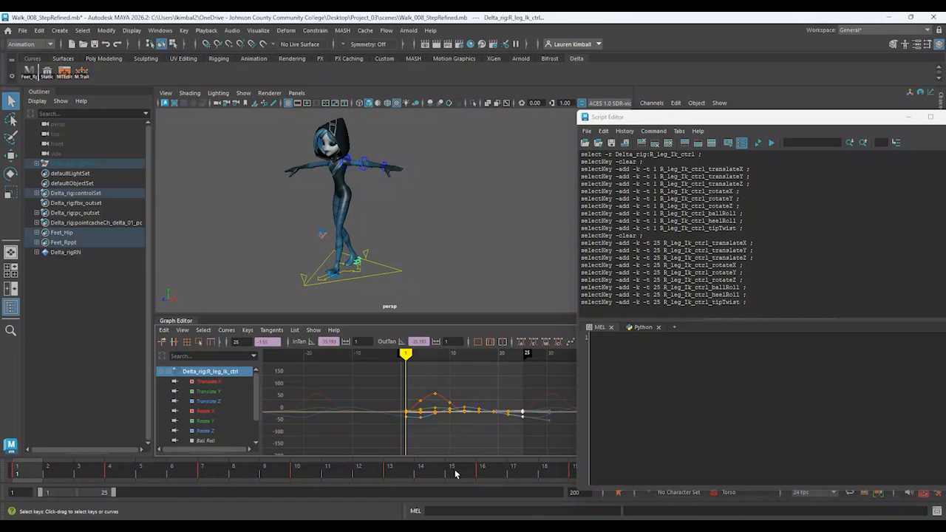
{"action": "middle_click_drag", "start_coordinate": [466, 443], "coordinate": [384, 427], "text": "alt"}
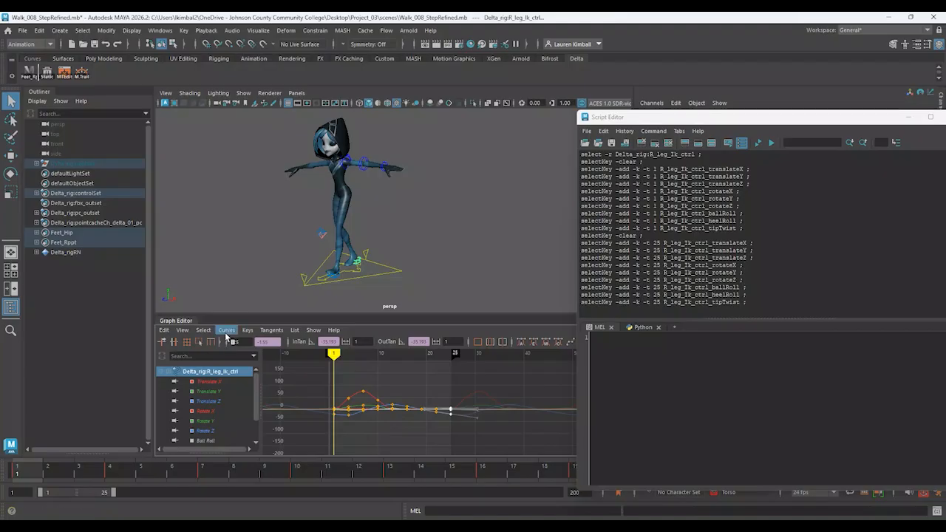
- Clear the Script Editor's history and set the selected curves' post infinity and pre infinity to Cycle
{"action": "left_click", "coordinate": [642, 144]}
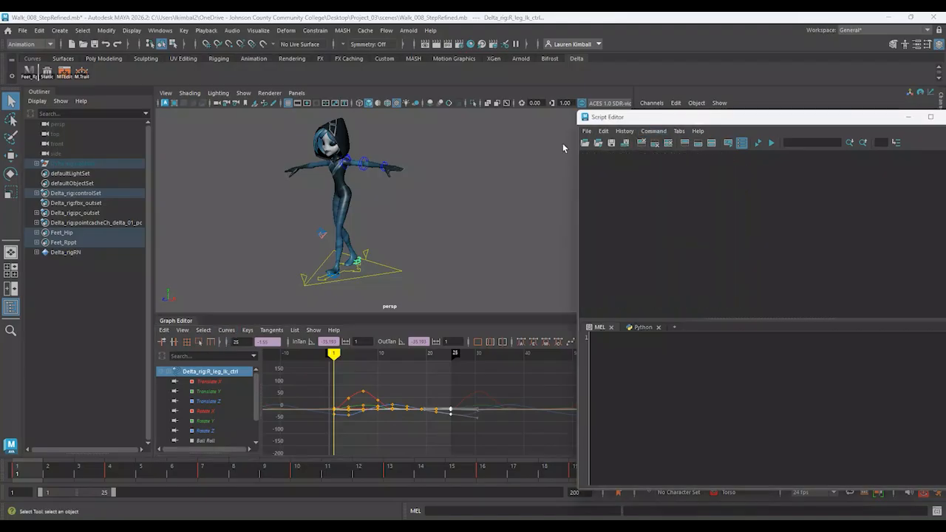
{"action": "left_click", "coordinate": [226, 329]}
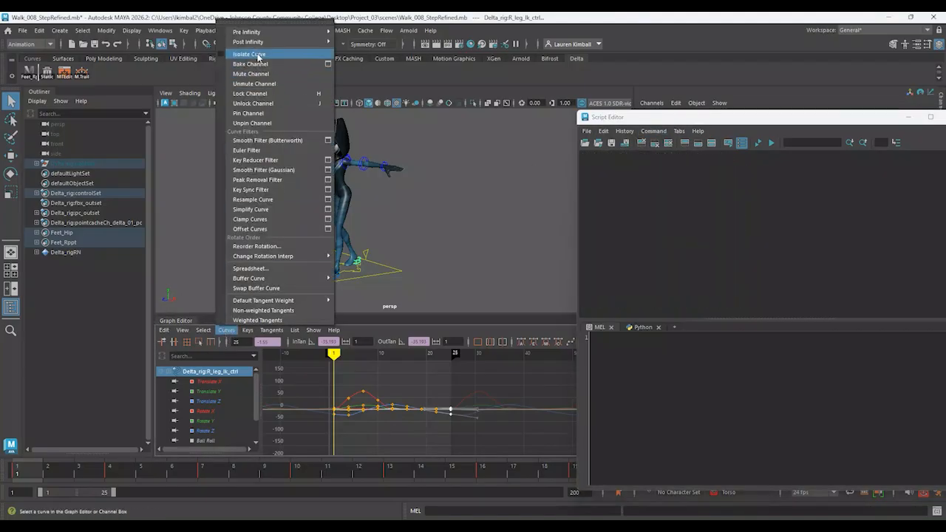
{"action": "mouse_move", "coordinate": [264, 42]}
{"action": "left_click", "coordinate": [354, 42]}
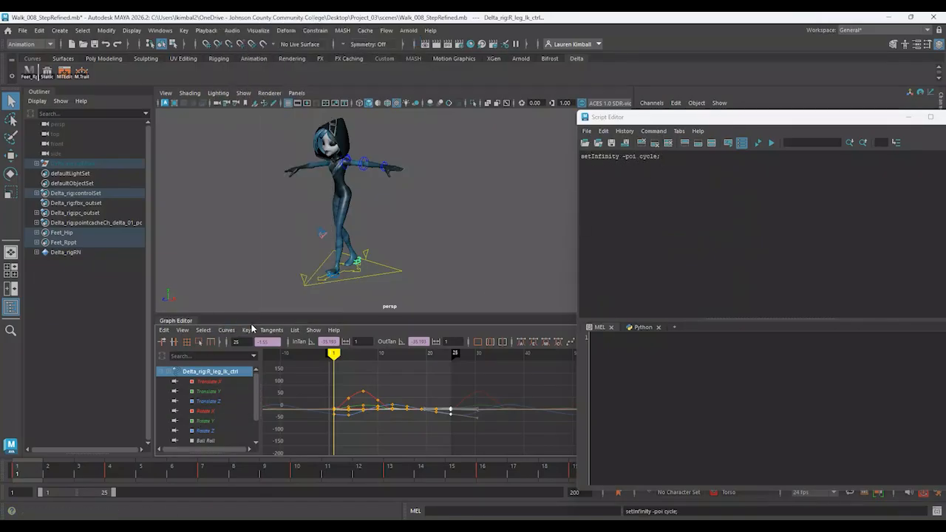
{"action": "left_click", "coordinate": [226, 329]}
{"action": "mouse_move", "coordinate": [245, 32]}
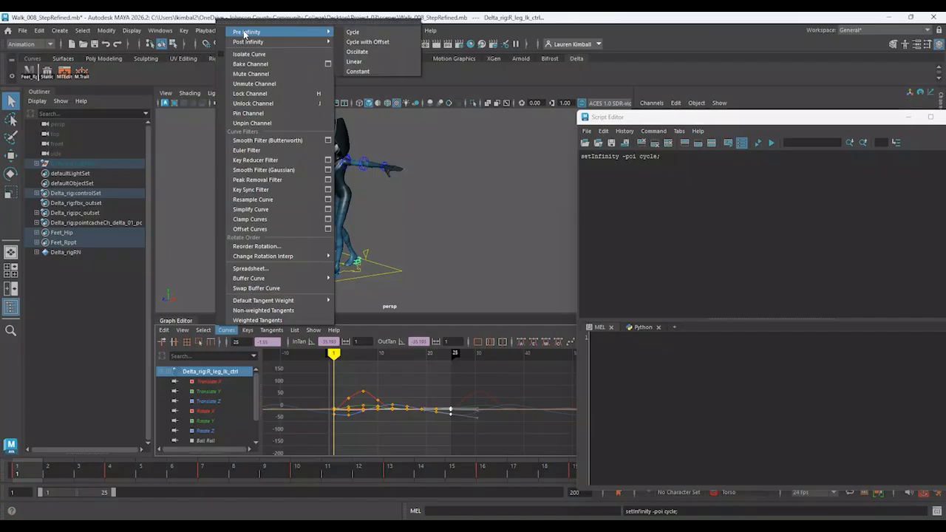
{"action": "left_click", "coordinate": [349, 33]}
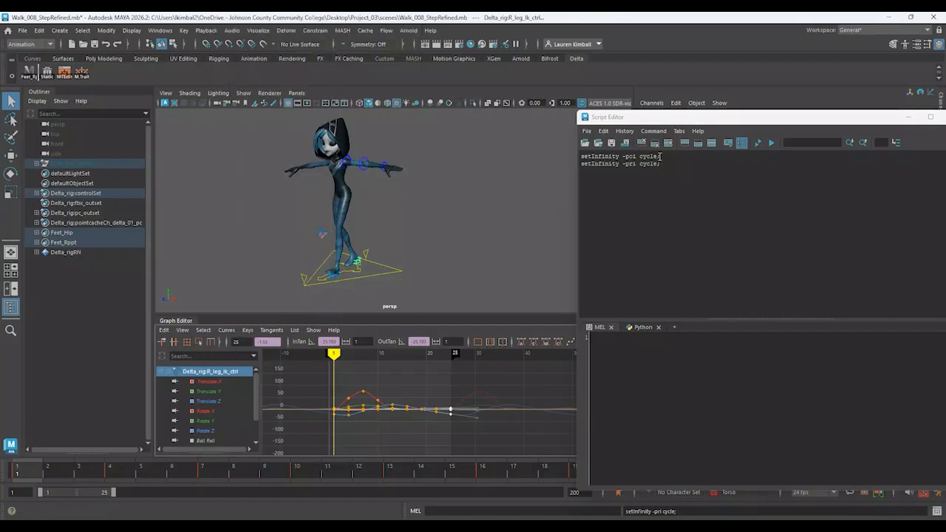
- Add the command "setInfinity -pri cycle;" to the Delta shelf as a MEL script
{"action": "left_click_drag", "start_coordinate": [665, 164], "coordinate": [580, 165]}
{"action": "middle_click_drag", "start_coordinate": [345, 149], "coordinate": [112, 78]}
{"action": "left_click", "coordinate": [427, 270]}
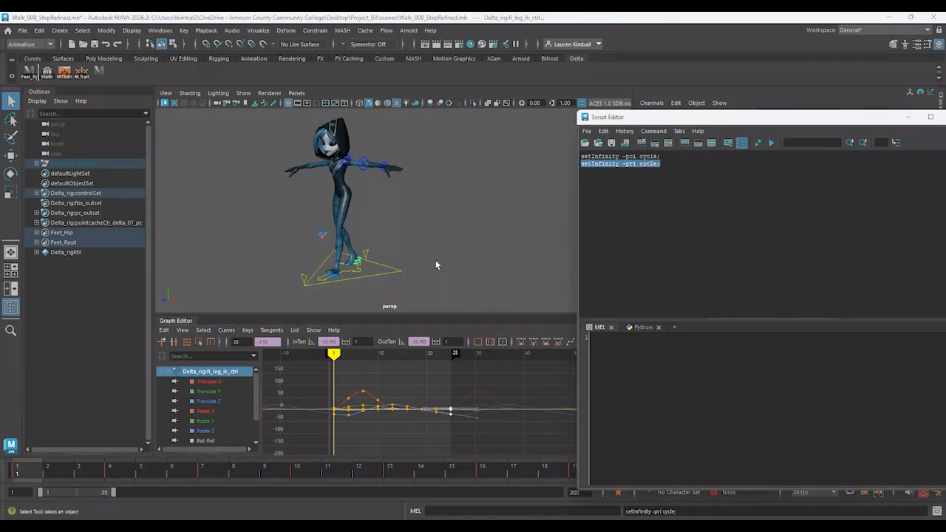
- Add the command "setInfinity -poi cycle;" to the Delta shelf as a MEL script
{"action": "left_click_drag", "start_coordinate": [665, 156], "coordinate": [581, 157]}
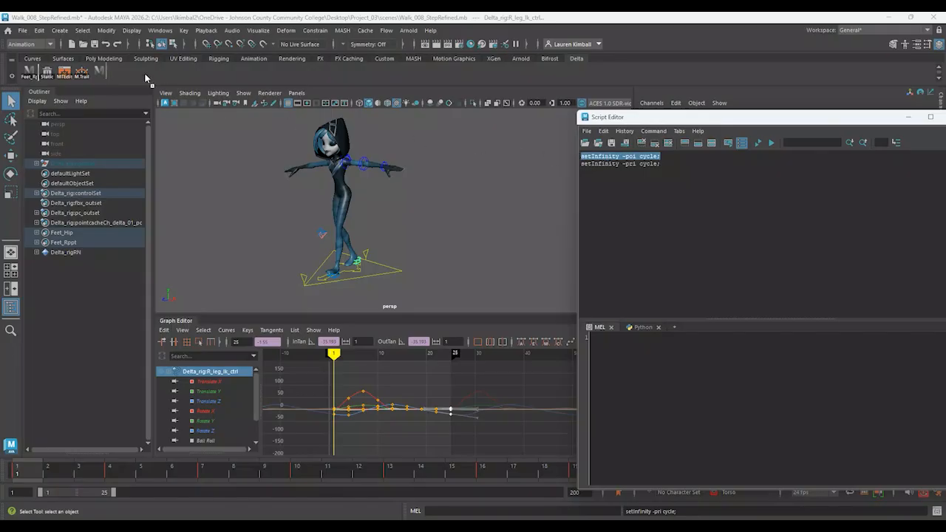
{"action": "middle_click_drag", "start_coordinate": [146, 77], "coordinate": [144, 73]}
{"action": "left_click", "coordinate": [426, 269]}
{"action": "left_click", "coordinate": [683, 217]}
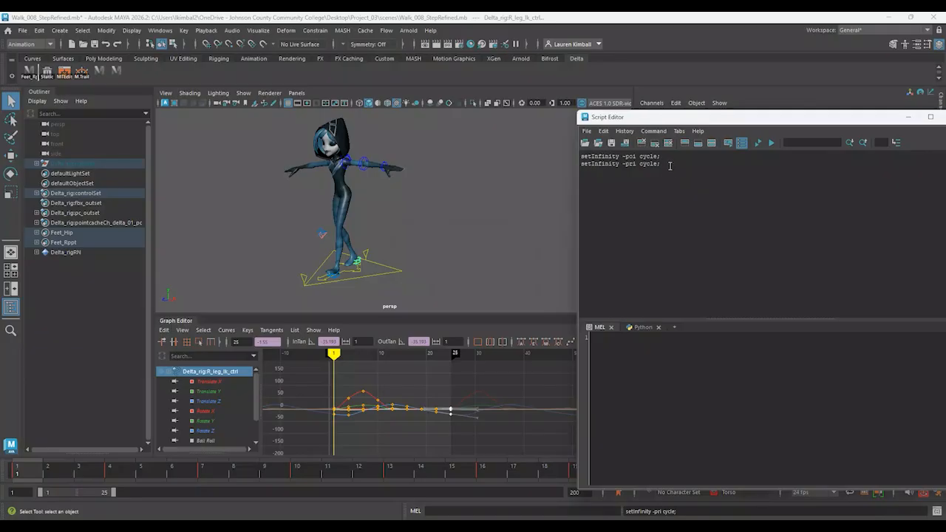
- Add the post and pre infinity cycle commands together to the Delta shelf as one MEL script
{"action": "left_click_drag", "start_coordinate": [669, 166], "coordinate": [591, 156]}
{"action": "middle_click_drag", "start_coordinate": [628, 161], "coordinate": [161, 68]}
{"action": "left_click", "coordinate": [440, 270]}
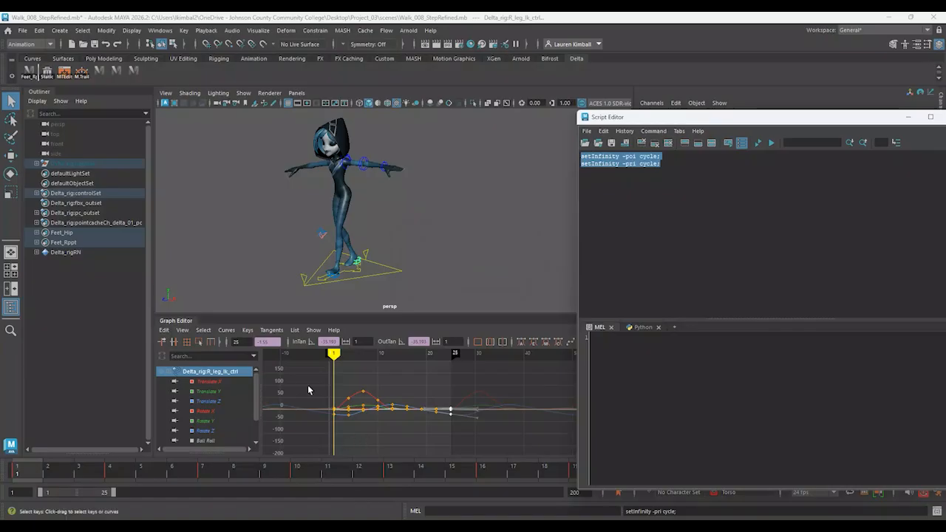
- Isolate the right leg control's Translate Y curve in the Graph Editor and select all its keys
{"action": "left_click_drag", "start_coordinate": [315, 370], "coordinate": [534, 448]}
{"action": "left_click", "coordinate": [212, 382]}
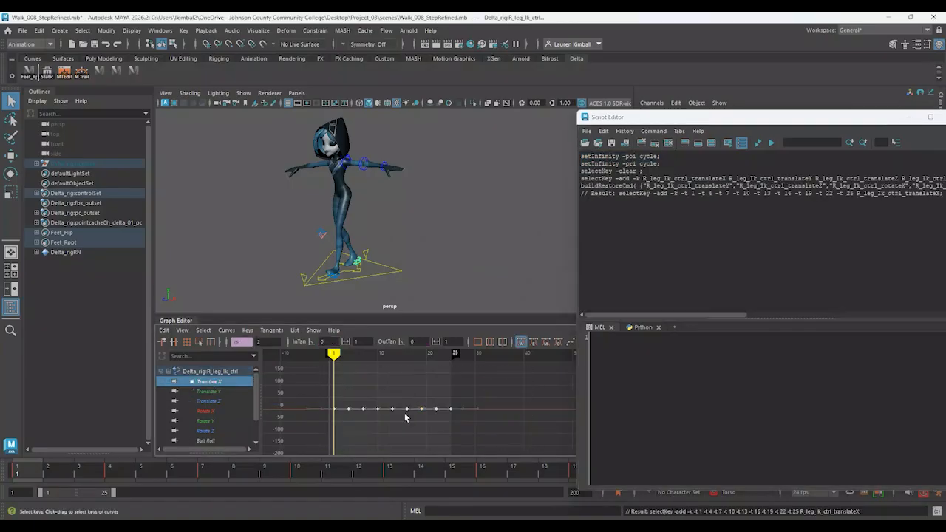
{"action": "right_click_drag", "start_coordinate": [471, 436], "coordinate": [268, 409], "text": "alt"}
{"action": "left_click", "coordinate": [209, 391]}
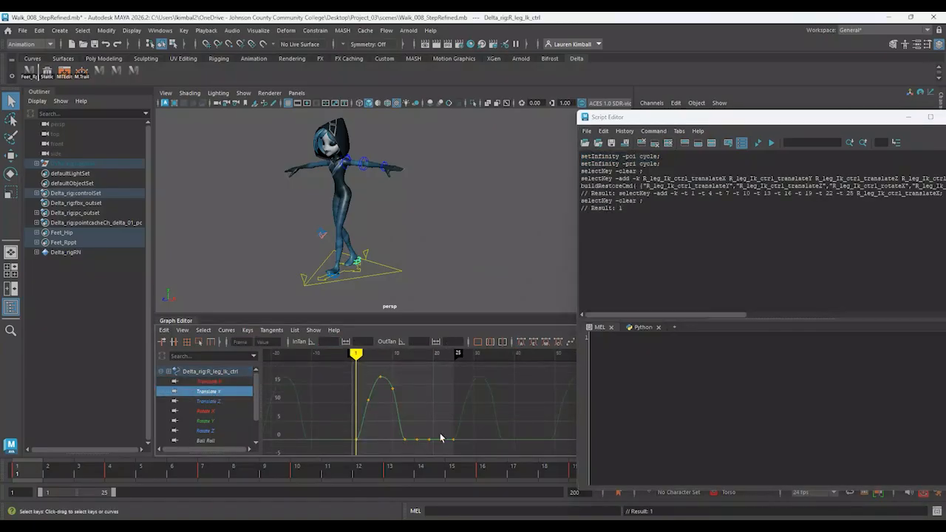
{"action": "right_click_drag", "start_coordinate": [439, 437], "coordinate": [403, 402], "text": "alt"}
{"action": "left_click_drag", "start_coordinate": [367, 371], "coordinate": [449, 429]}
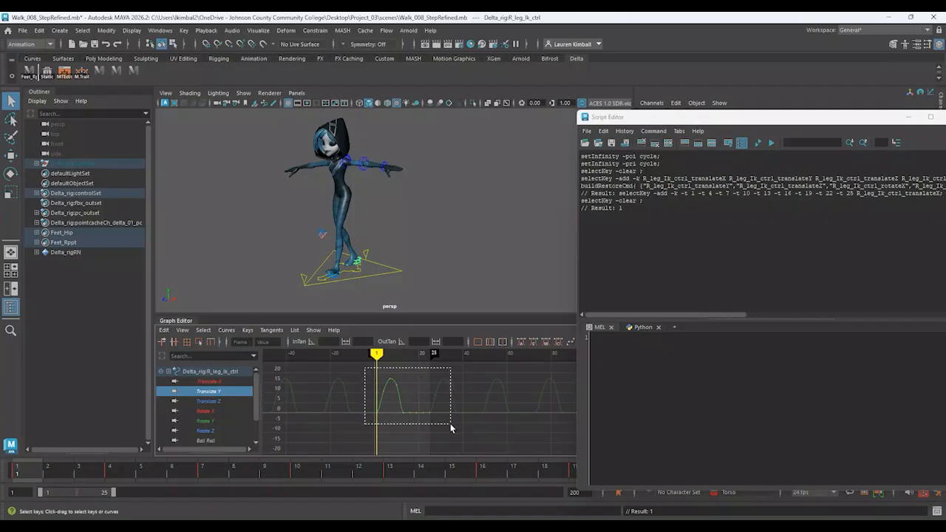
- Set the Translate Y curve's post infinity and pre infinity to Constant
{"action": "left_click", "coordinate": [227, 330]}
{"action": "mouse_move", "coordinate": [296, 41]}
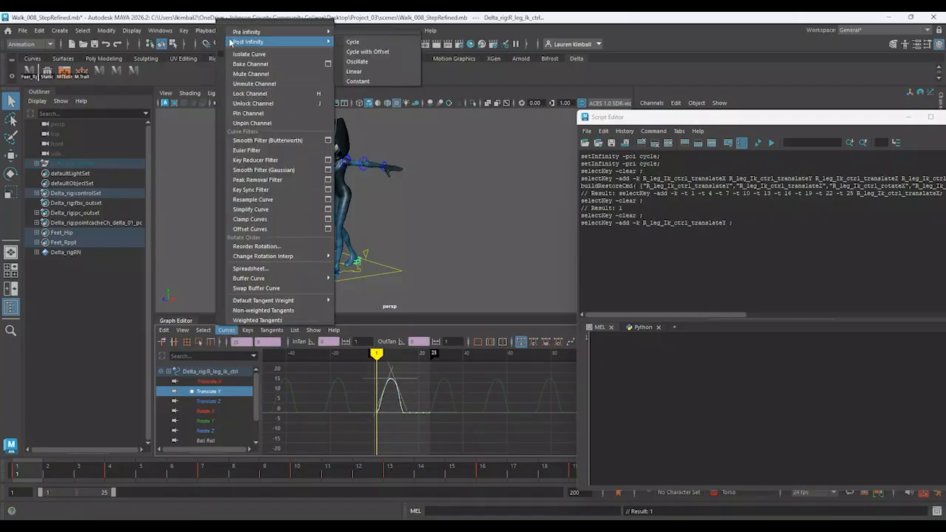
{"action": "left_click", "coordinate": [381, 81]}
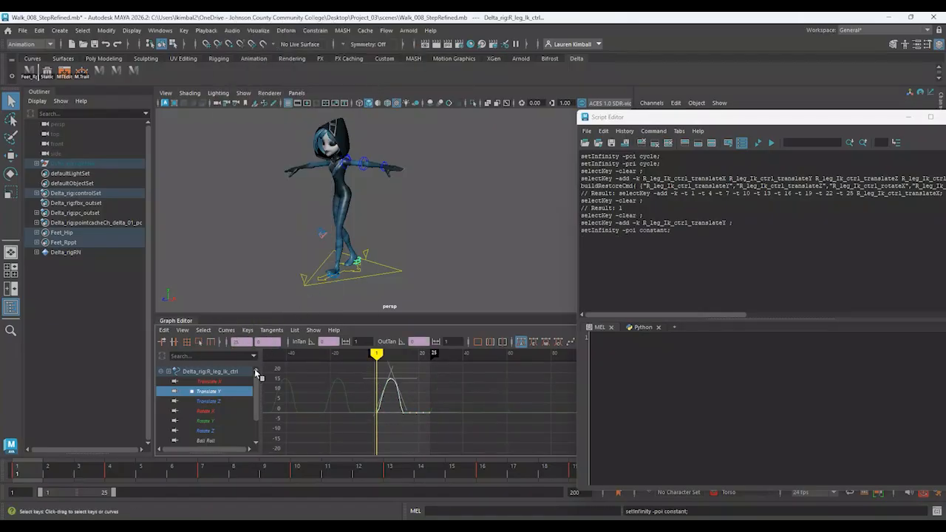
{"action": "left_click", "coordinate": [226, 330]}
{"action": "mouse_move", "coordinate": [247, 33]}
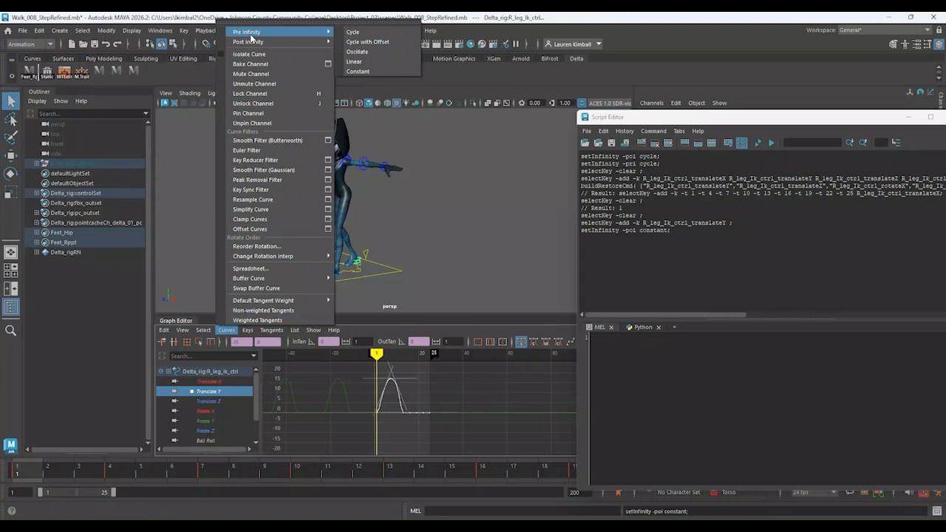
{"action": "left_click", "coordinate": [365, 75]}
- Add the two setInfinity constant commands together to the Delta shelf as one MEL script
{"action": "left_click_drag", "start_coordinate": [672, 238], "coordinate": [580, 229]}
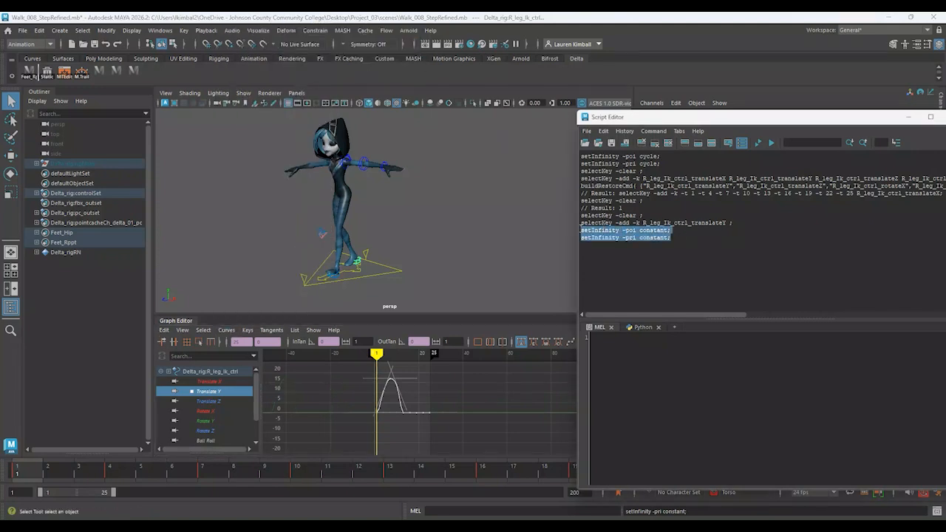
{"action": "middle_click_drag", "start_coordinate": [167, 95], "coordinate": [148, 72]}
{"action": "left_click", "coordinate": [427, 269]}
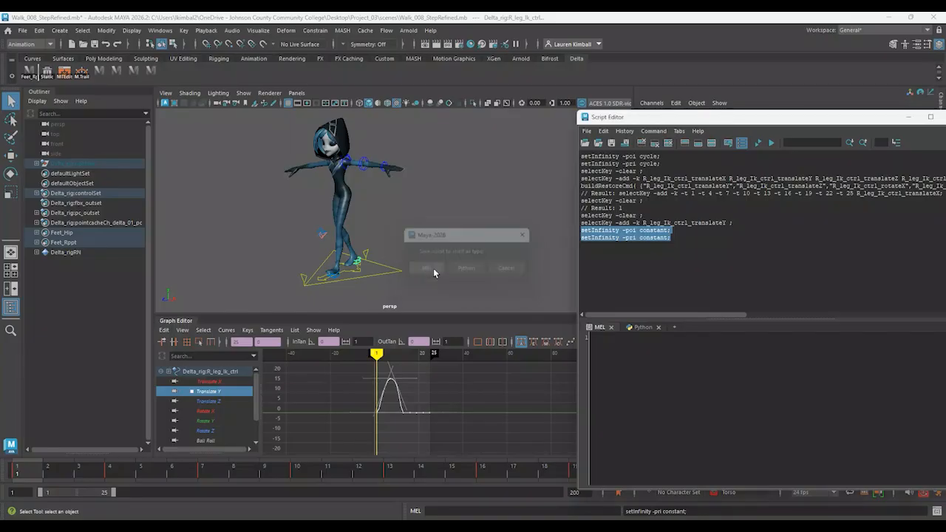
- Test the Delta shelf's separate cycle, combined constant and combined cycle infinity commands on the right leg control's selected Translate Y curve
{"action": "left_click", "coordinate": [403, 425]}
{"action": "left_click_drag", "start_coordinate": [363, 369], "coordinate": [457, 435]}
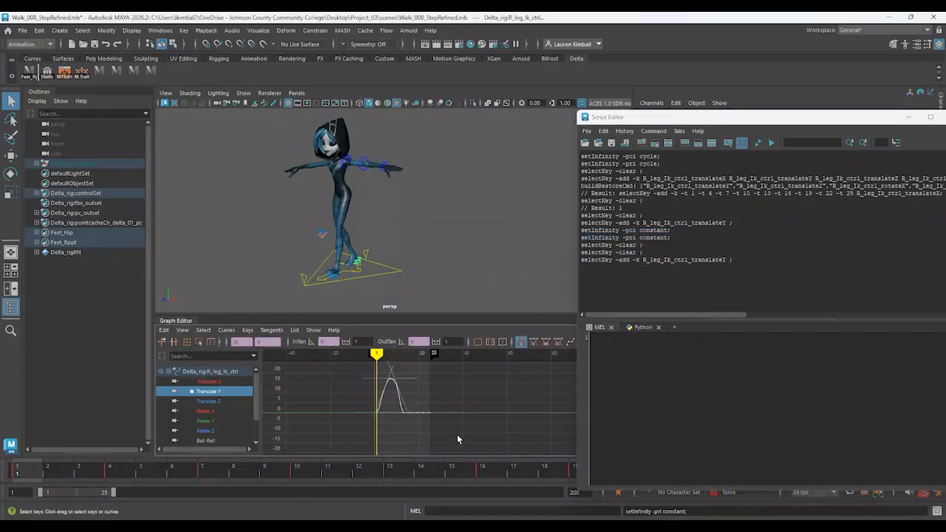
{"action": "left_click", "coordinate": [99, 72]}
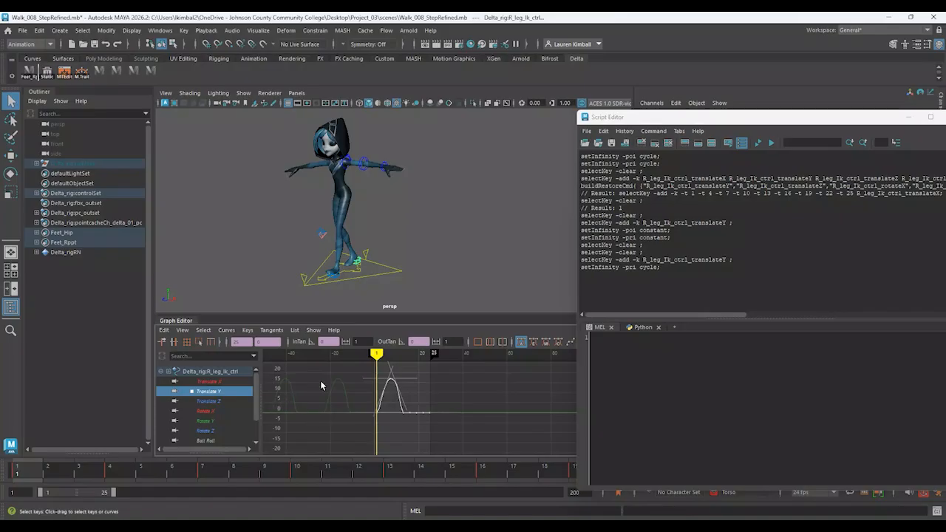
{"action": "left_click", "coordinate": [117, 72]}
{"action": "left_click", "coordinate": [150, 71]}
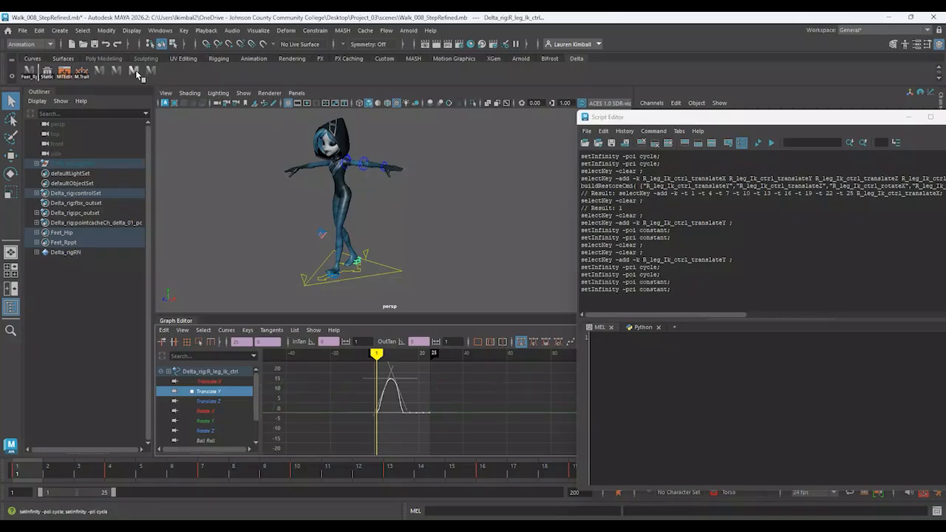
{"action": "left_click", "coordinate": [134, 71]}
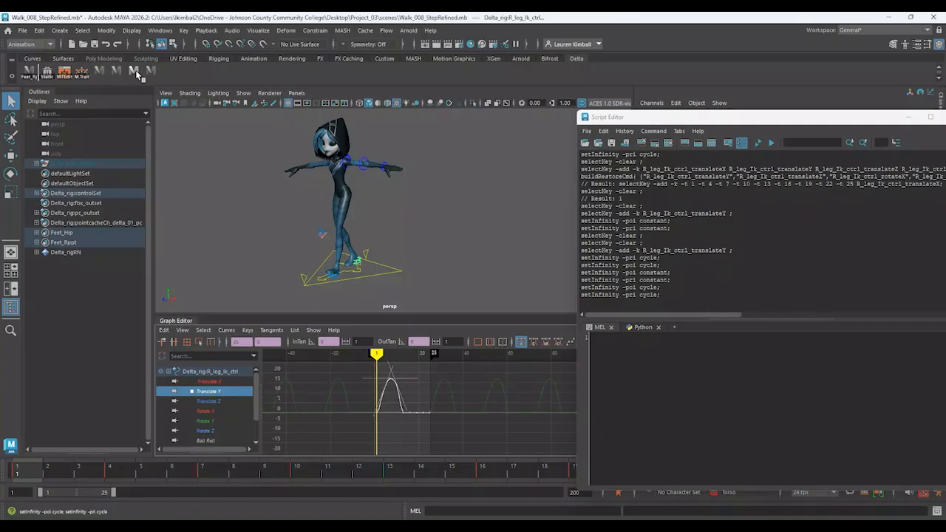
- Close the Script Editor and collapse the Graph Editor
{"action": "left_click_drag", "start_coordinate": [849, 121], "coordinate": [600, 144]}
{"action": "left_click", "coordinate": [706, 141]}
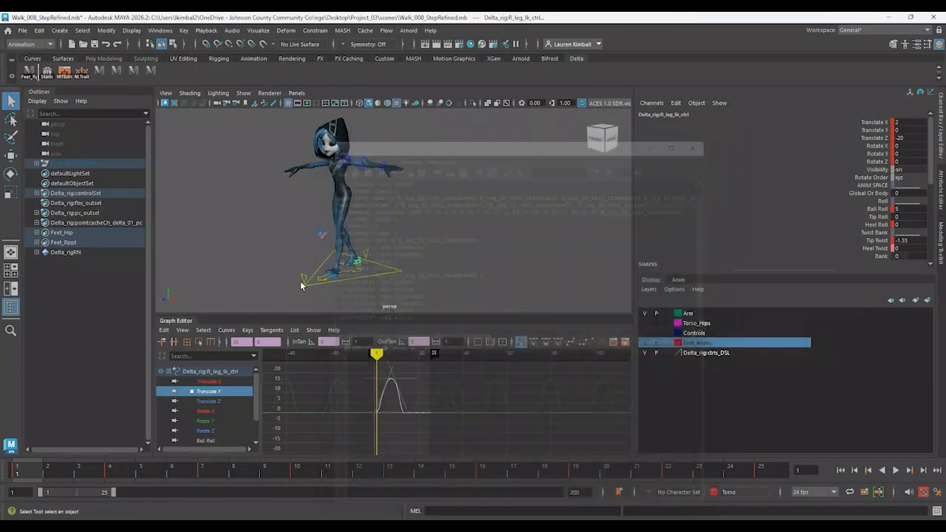
{"action": "double_click", "coordinate": [183, 321]}
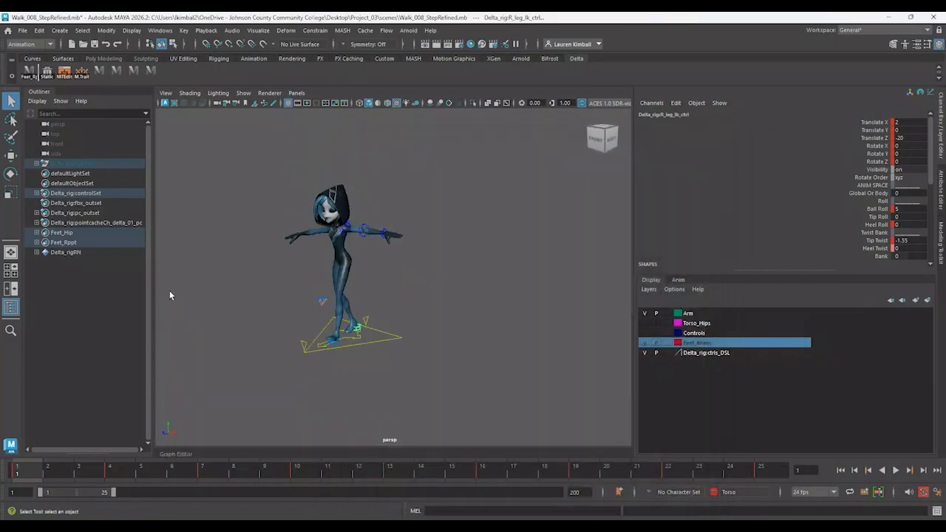
- Open the pre infinity cycle shelf button's settings in the Shelf Editor and bring up the Factory Icon Browser
{"action": "right_click", "coordinate": [101, 74]}
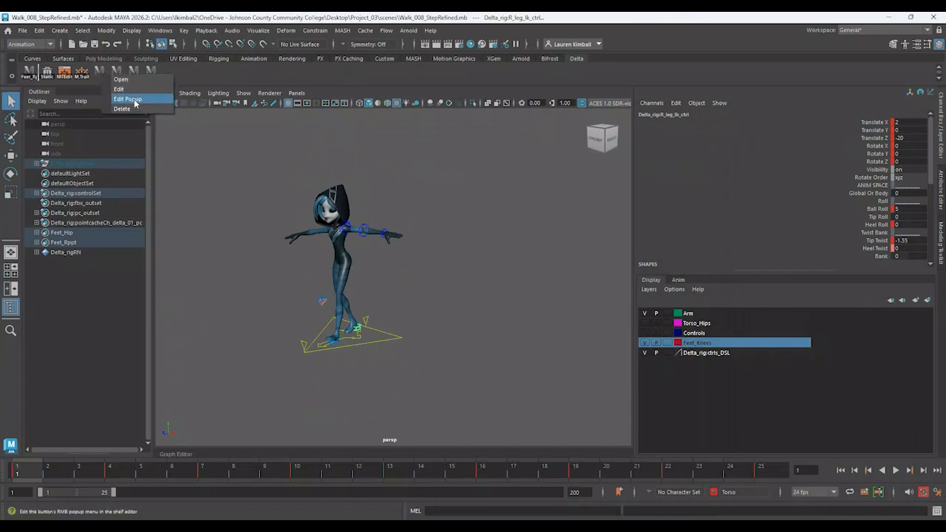
{"action": "left_click", "coordinate": [118, 88]}
{"action": "left_click_drag", "start_coordinate": [353, 127], "coordinate": [402, 210]}
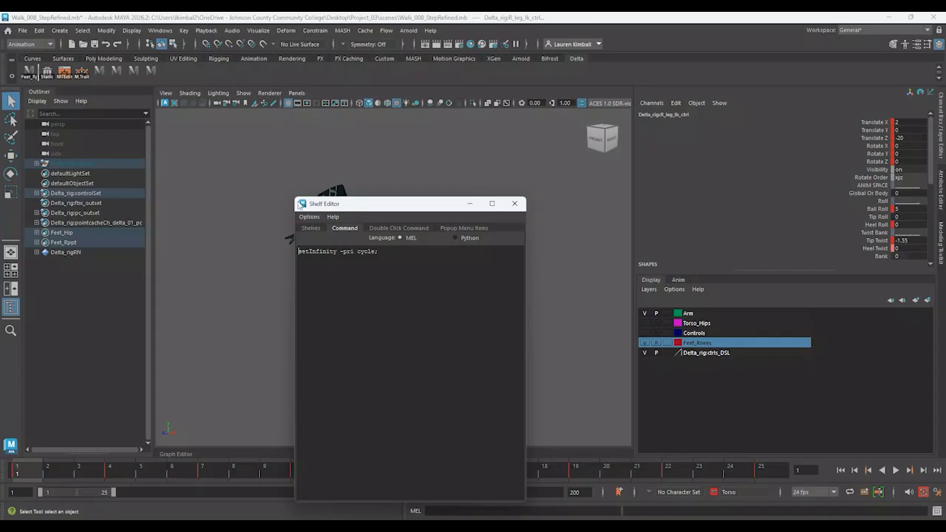
{"action": "left_click", "coordinate": [311, 228]}
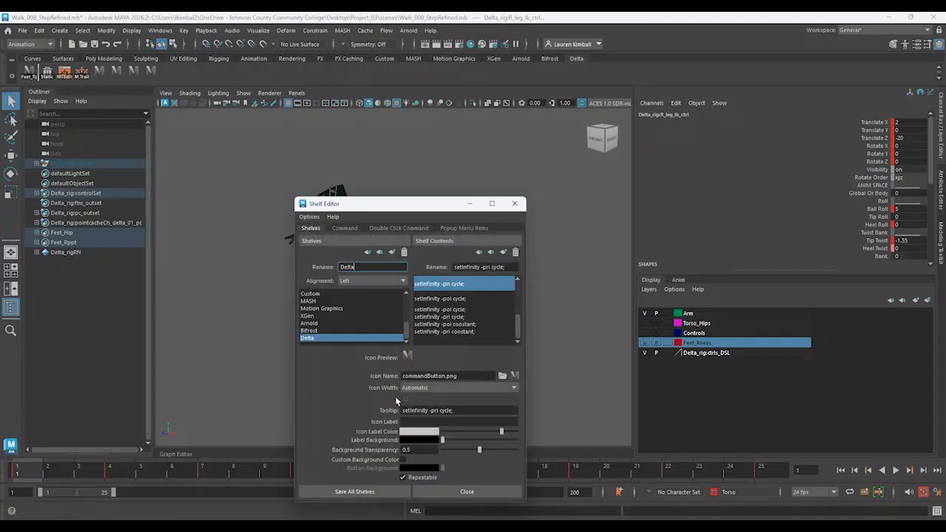
{"action": "left_click", "coordinate": [515, 377]}
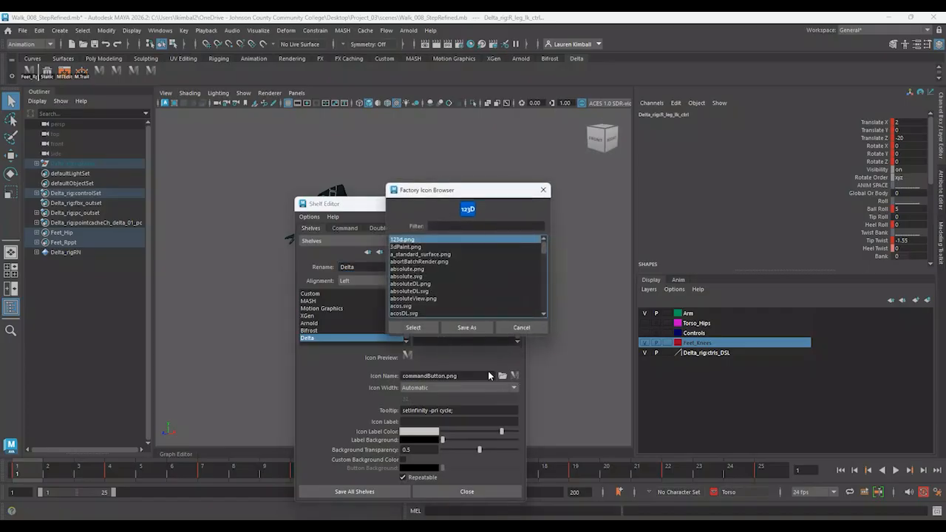
- Search the factory icons for "infinity" and "cycle" and preview the cycle icons
{"action": "left_click", "coordinate": [449, 226]}
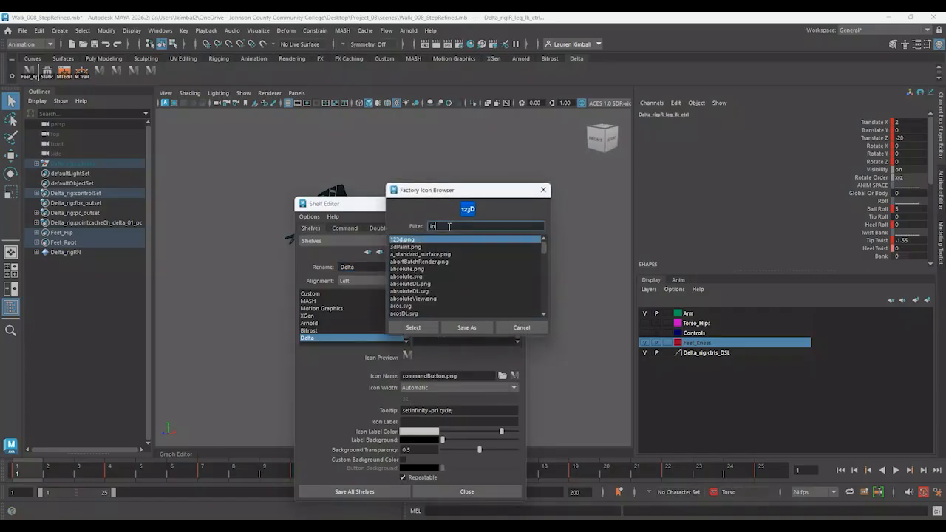
{"action": "key", "text": "Return"}
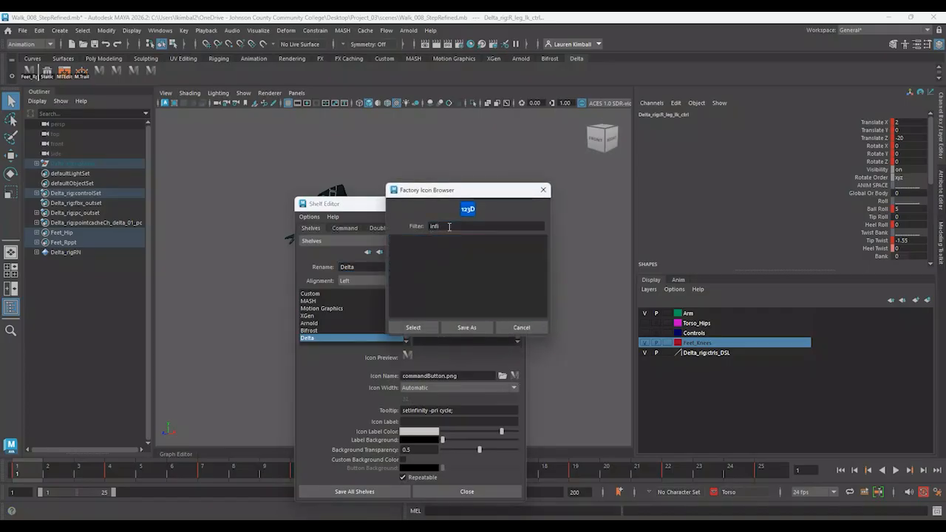
{"action": "double_click", "coordinate": [448, 226]}
{"action": "type", "text": "infinity"}
{"action": "key", "text": "Return"}
{"action": "double_click", "coordinate": [456, 226]}
{"action": "type", "text": "cycle"}
{"action": "key", "text": "Return"}
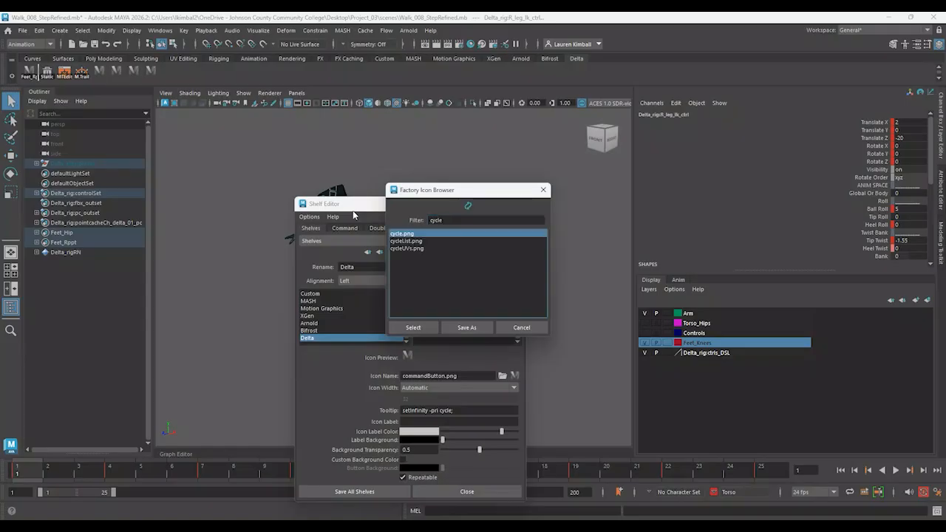
{"action": "left_click", "coordinate": [416, 241]}
{"action": "left_click", "coordinate": [416, 248]}
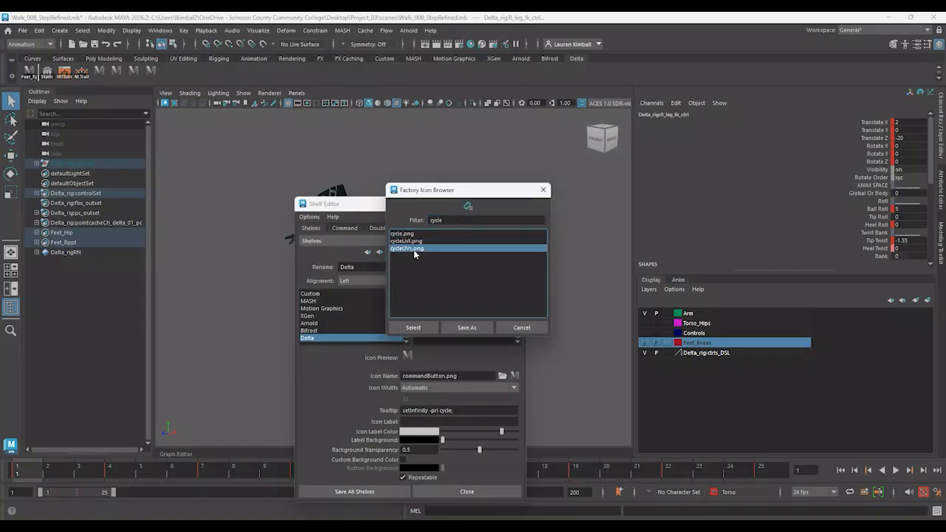
- Recheck the factory icons for "infinity", search for "curve", and preview the curve icons
{"action": "double_click", "coordinate": [443, 220]}
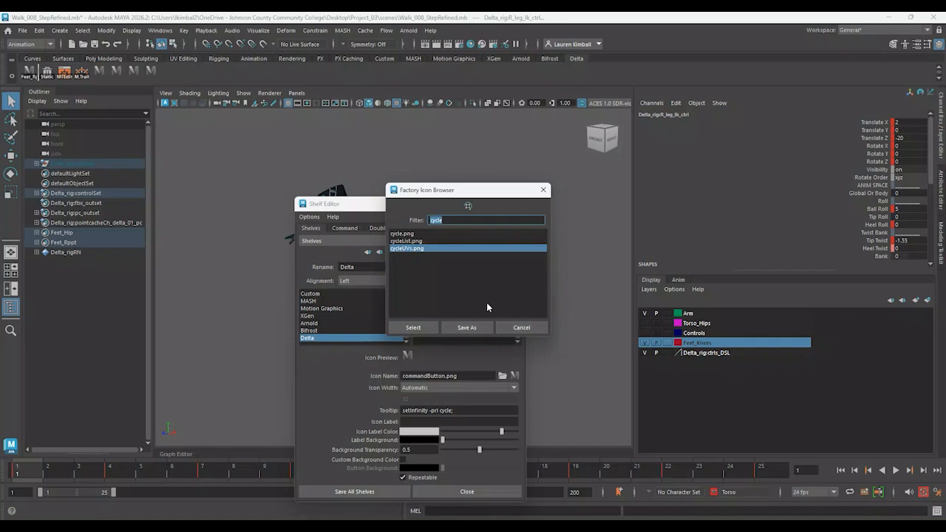
{"action": "type", "text": "infinity"}
{"action": "key", "text": "Return"}
{"action": "left_click", "coordinate": [449, 220]}
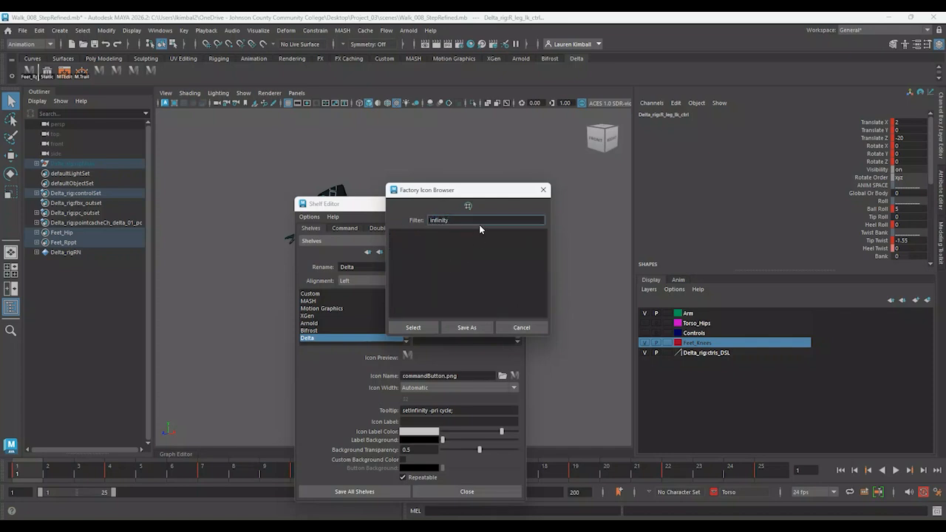
{"action": "left_click_drag", "start_coordinate": [477, 223], "coordinate": [331, 190]}
{"action": "type", "text": "curve"}
{"action": "key", "text": "Return"}
{"action": "left_click", "coordinate": [411, 249]}
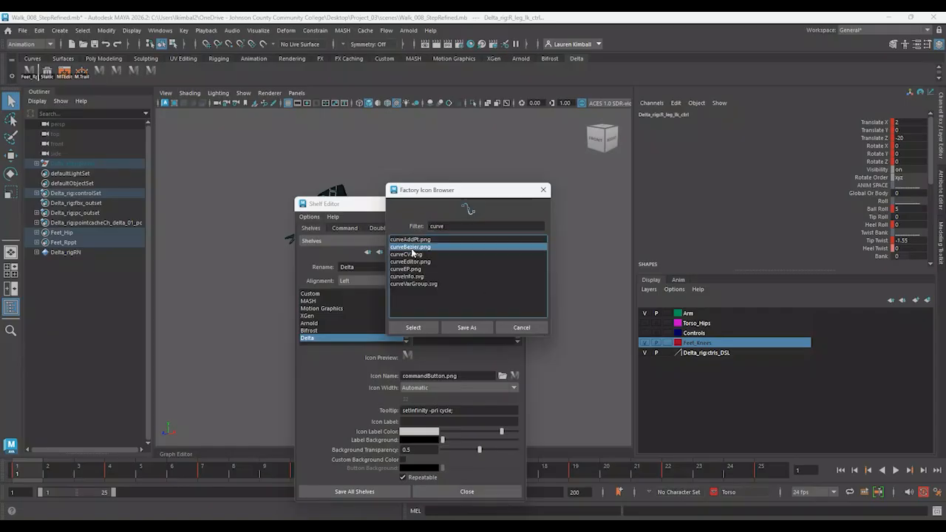
{"action": "left_click", "coordinate": [408, 261]}
{"action": "left_click", "coordinate": [408, 270]}
{"action": "left_click", "coordinate": [407, 276]}
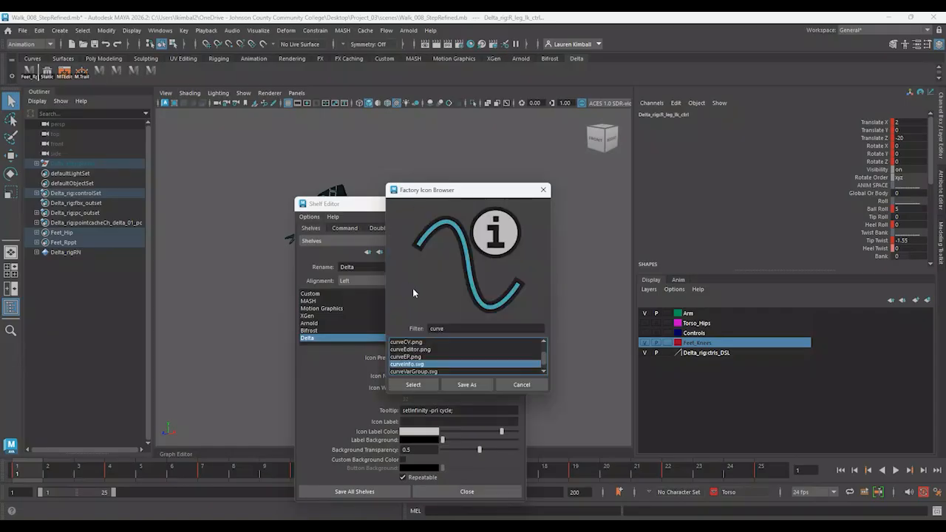
{"action": "left_click", "coordinate": [423, 372]}
{"action": "left_click", "coordinate": [406, 343]}
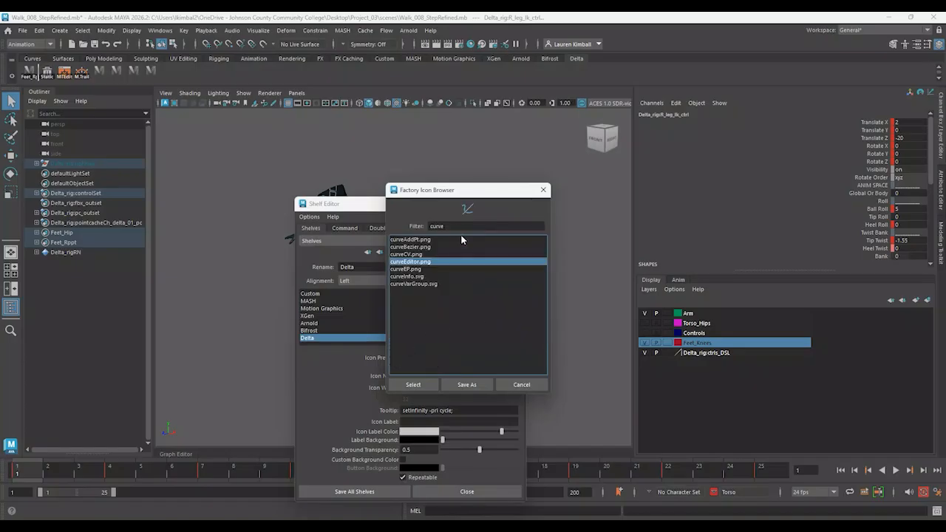
- Search the factory icons for "post" and "pre", and assign preInfinityCycle.png to the pre infinity cycle shelf button
{"action": "left_click_drag", "start_coordinate": [458, 226], "coordinate": [423, 222]}
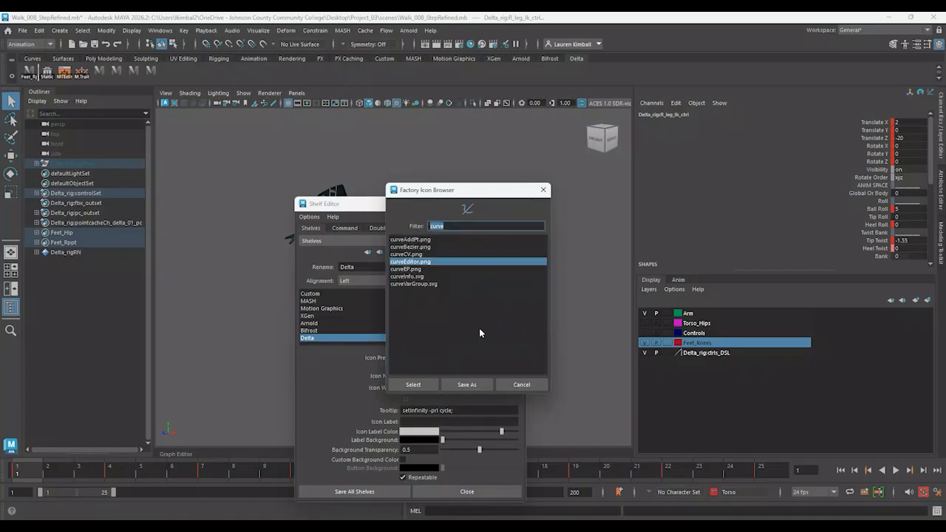
{"action": "type", "text": "post"}
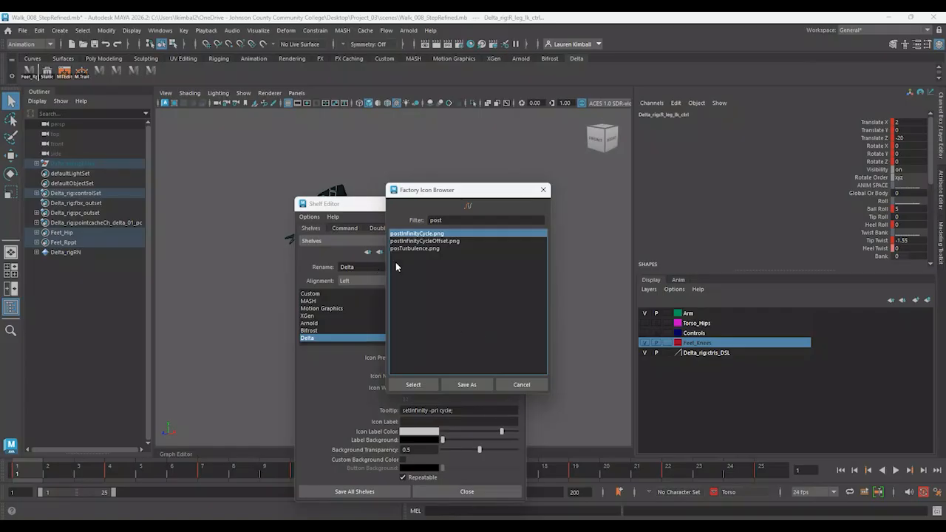
{"action": "left_click_drag", "start_coordinate": [453, 221], "coordinate": [413, 219]}
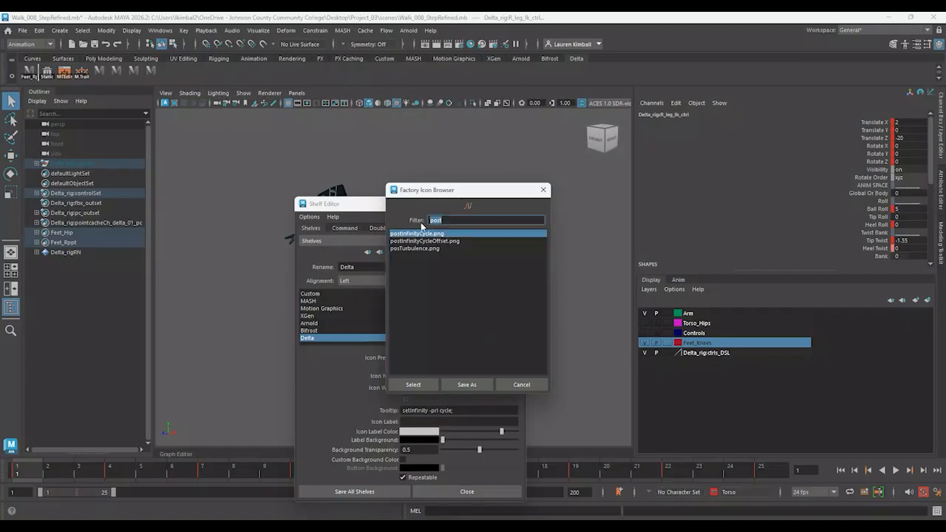
{"action": "type", "text": "pre"}
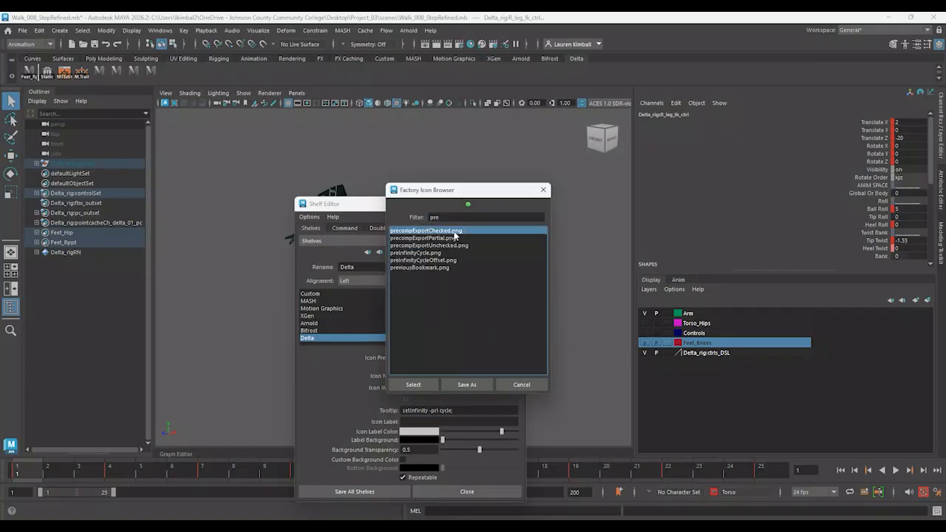
{"action": "left_click", "coordinate": [419, 253]}
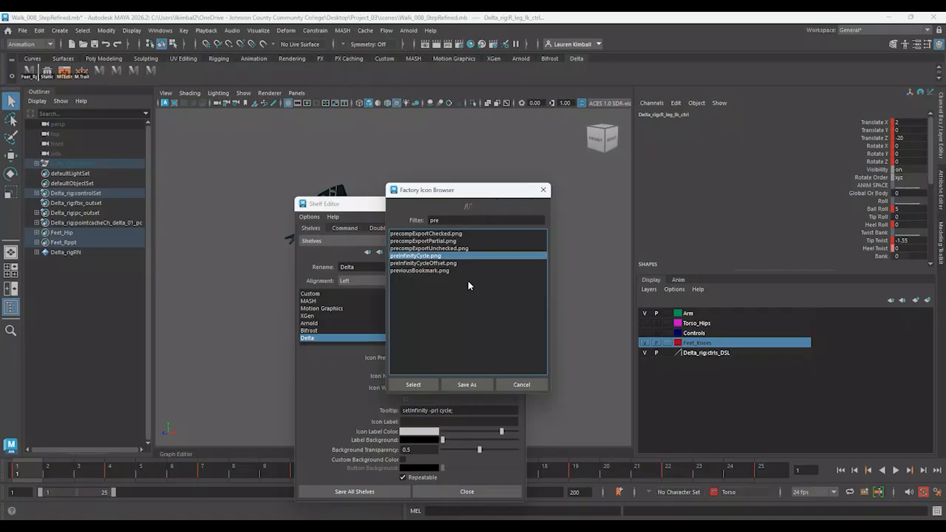
{"action": "left_click", "coordinate": [414, 385]}
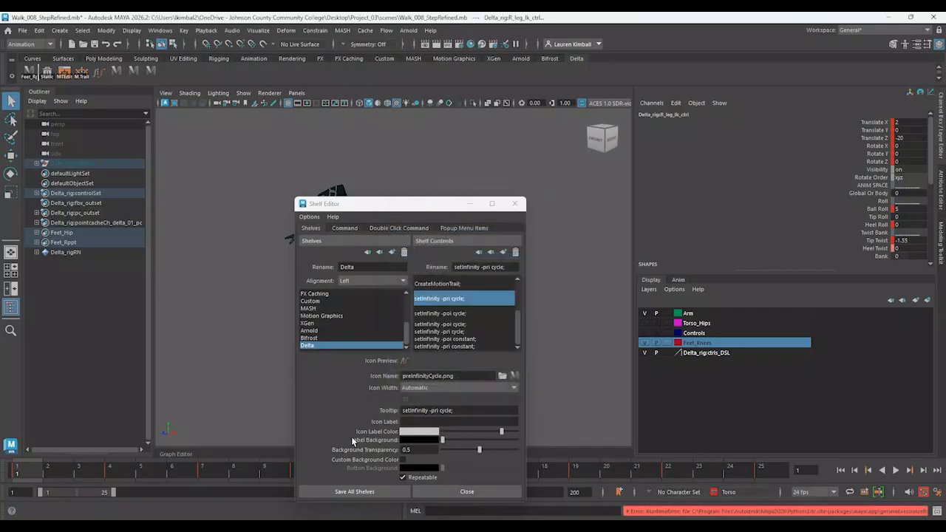
- Set the pre infinity cycle button's icon label to "Pre.Inf" and save all shelves
{"action": "left_click", "coordinate": [379, 156]}
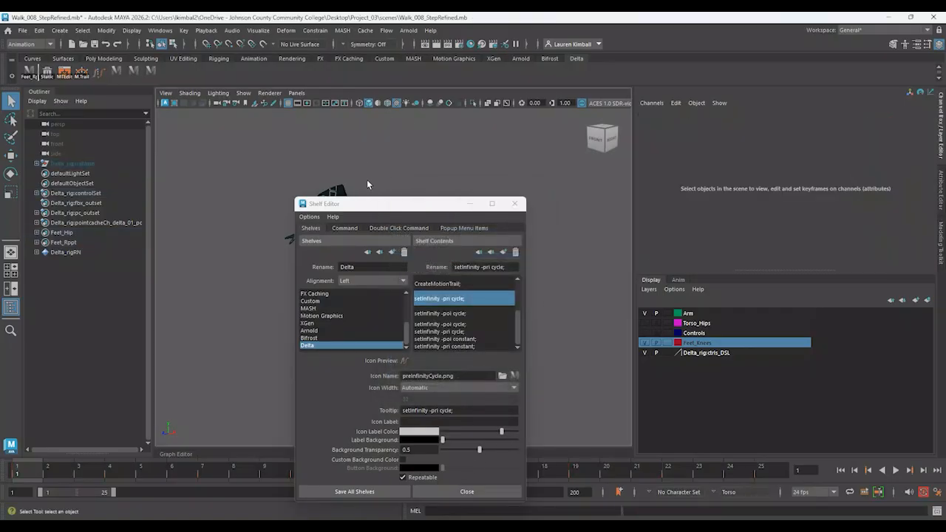
{"action": "left_click_drag", "start_coordinate": [377, 205], "coordinate": [364, 136]}
{"action": "left_click", "coordinate": [429, 353]}
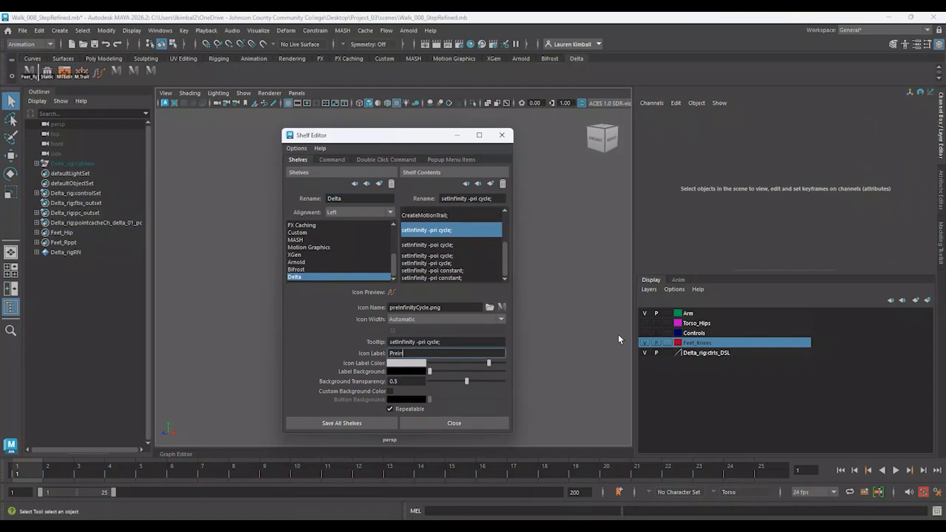
{"action": "double_click", "coordinate": [409, 354]}
{"action": "left_click", "coordinate": [408, 354]}
{"action": "left_click", "coordinate": [397, 354]}
{"action": "type", "text": "."}
{"action": "left_click", "coordinate": [373, 421]}
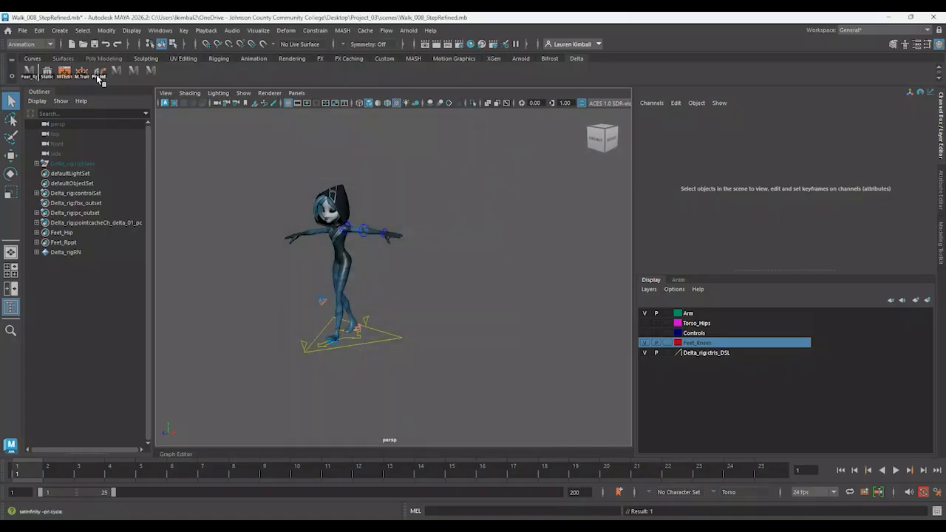
- Apply the shelf's infinity constant and pre infinity cycle commands to all keys of the left leg control's Translate Y curve
{"action": "left_click", "coordinate": [179, 452]}
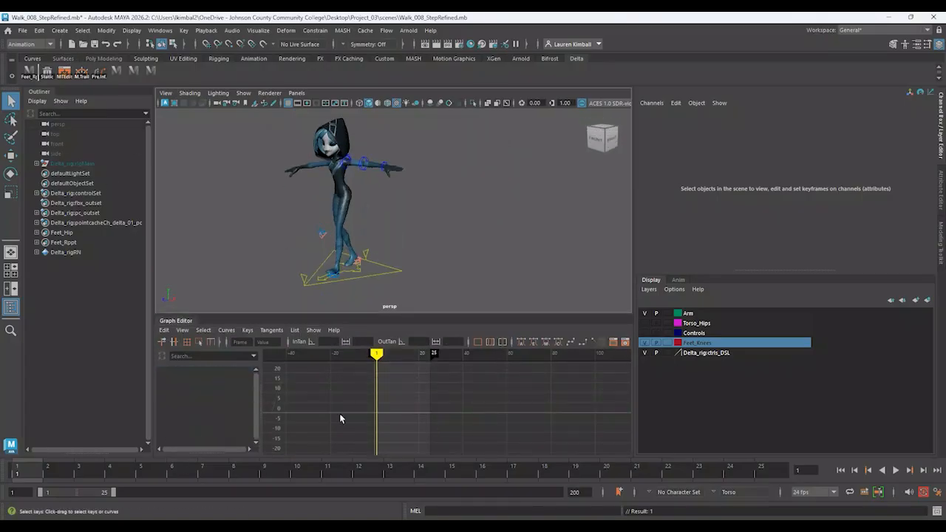
{"action": "left_click", "coordinate": [340, 275]}
{"action": "left_click", "coordinate": [209, 392]}
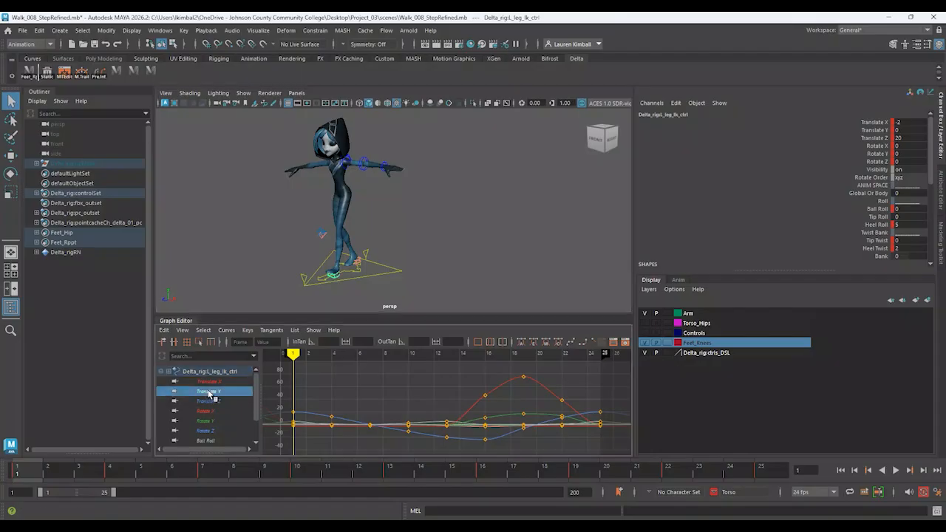
{"action": "scroll", "coordinate": [424, 408], "scroll_direction": "down", "scroll_amount": 8}
{"action": "left_click_drag", "start_coordinate": [371, 387], "coordinate": [508, 452]}
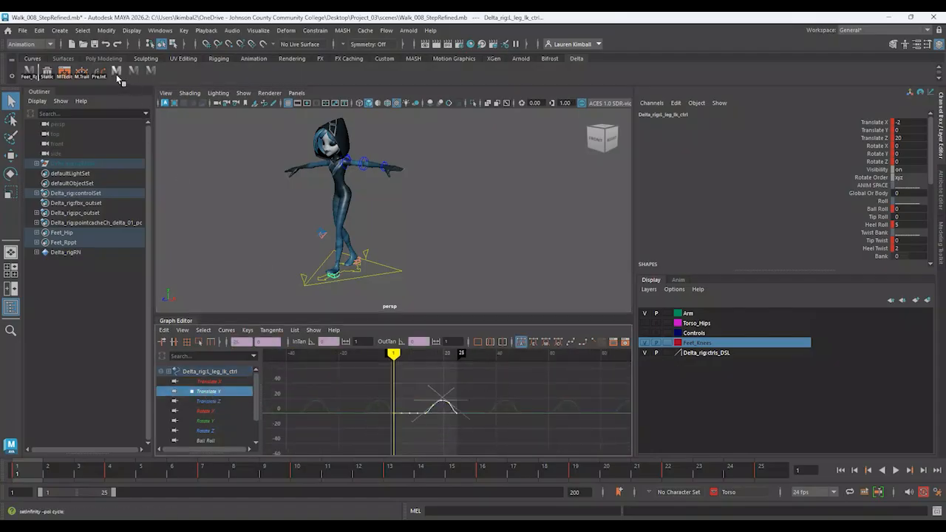
{"action": "left_click", "coordinate": [148, 72]}
{"action": "left_click", "coordinate": [99, 75]}
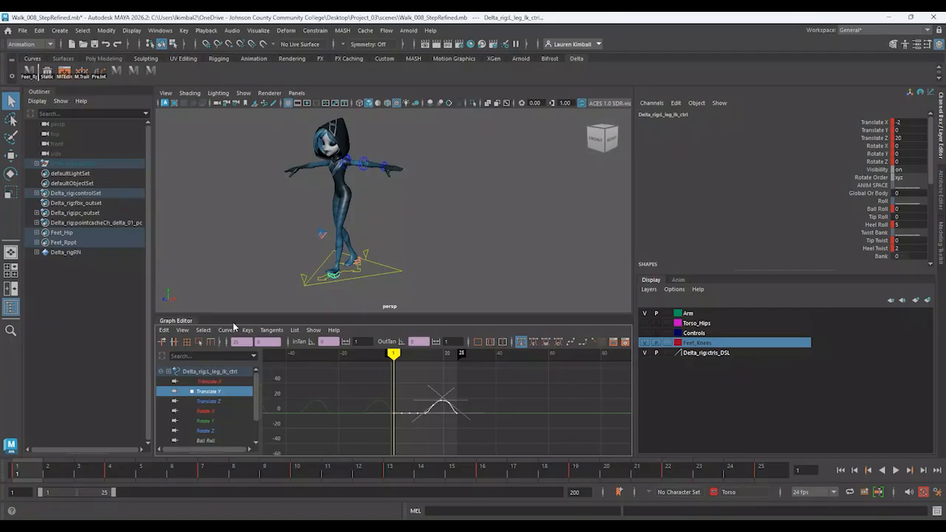
- Search the factory icons for "post" and assign postInfinityCycle.png to the post infinity cycle shelf button
{"action": "right_click", "coordinate": [114, 71]}
{"action": "left_click", "coordinate": [152, 99]}
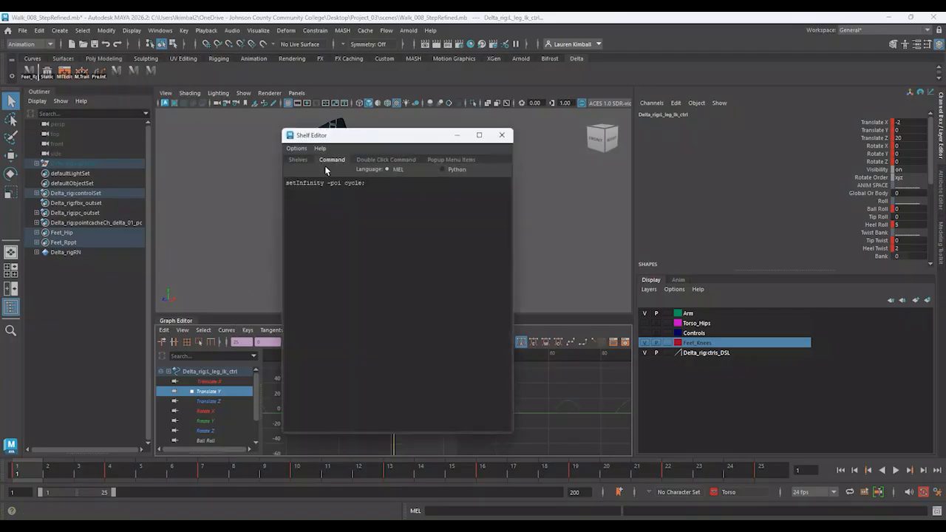
{"action": "left_click", "coordinate": [302, 160]}
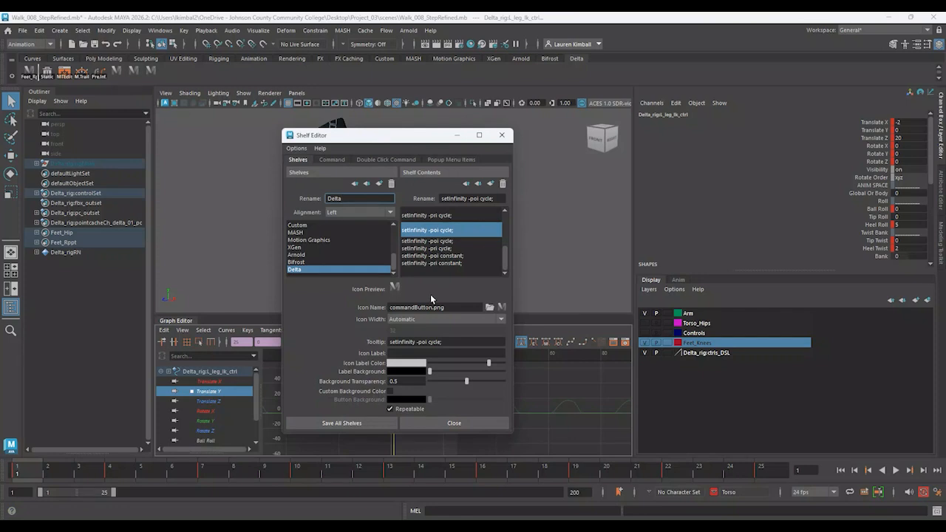
{"action": "left_click", "coordinate": [502, 308]}
{"action": "left_click", "coordinate": [436, 226]}
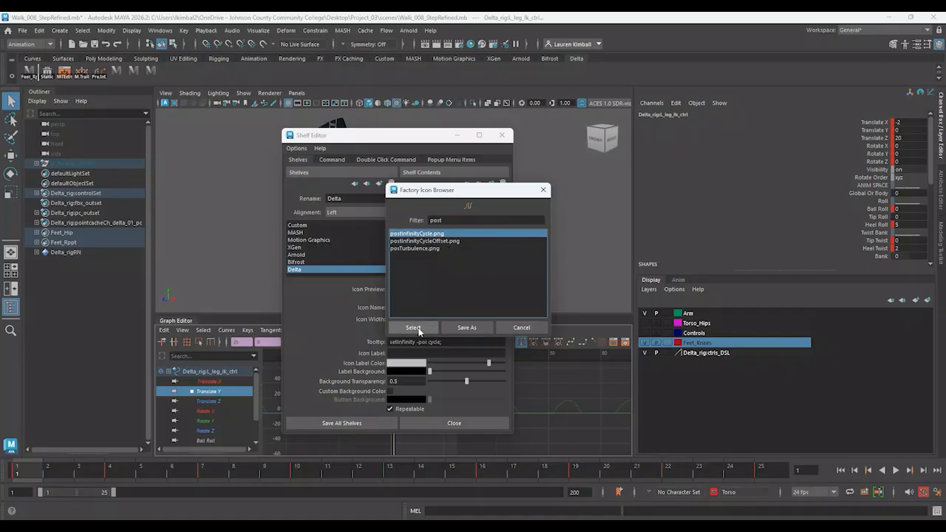
{"action": "left_click", "coordinate": [416, 327]}
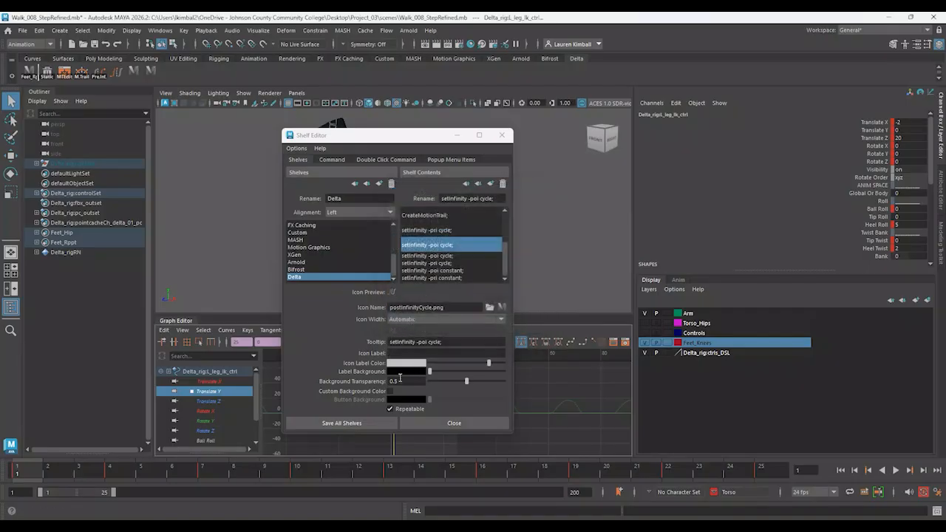
- Set the post infinity cycle button's icon label to "Post.Inf." and save all shelves
{"action": "left_click", "coordinate": [395, 353]}
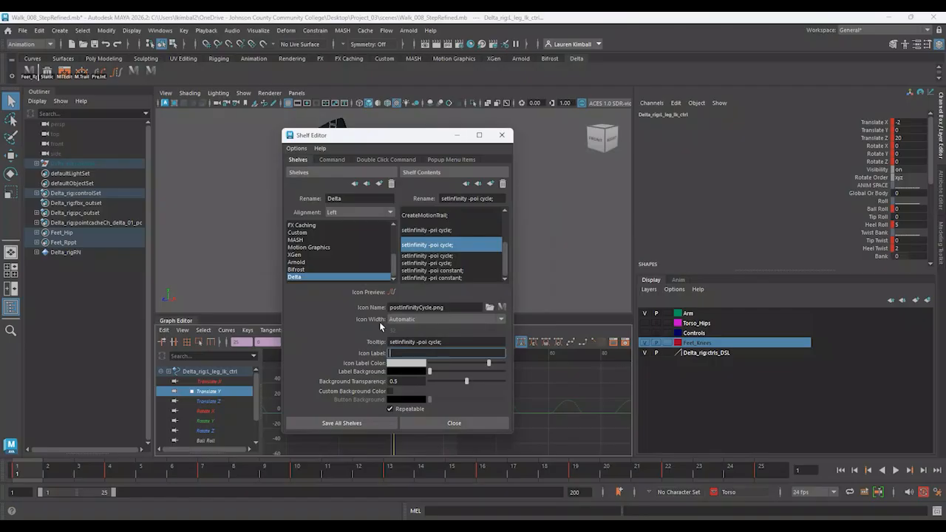
{"action": "type", "text": "Post.Inf."}
{"action": "left_click", "coordinate": [370, 422]}
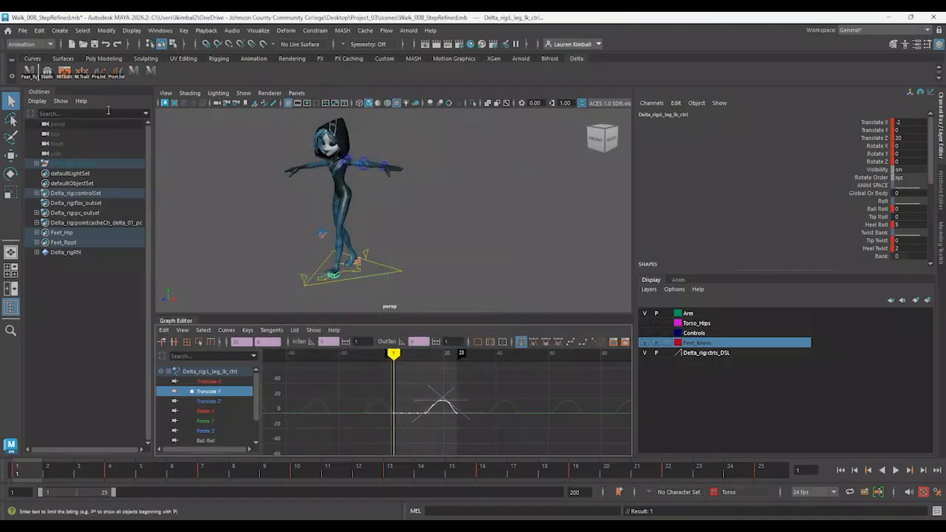
- Search the factory icons for "pre", preview the matches, and assign preInfinityCycleOffset.png to the combined post and pre infinity cycle shelf button
{"action": "right_click", "coordinate": [135, 74]}
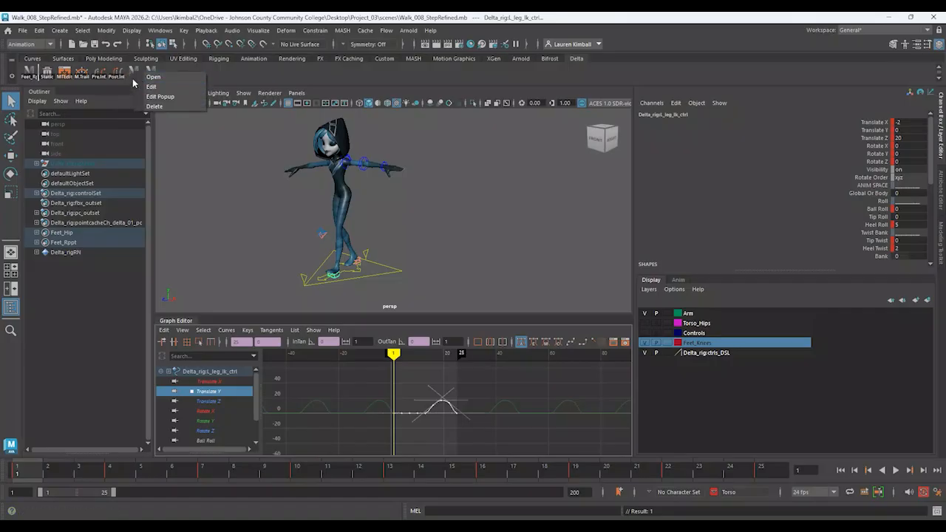
{"action": "left_click", "coordinate": [154, 86]}
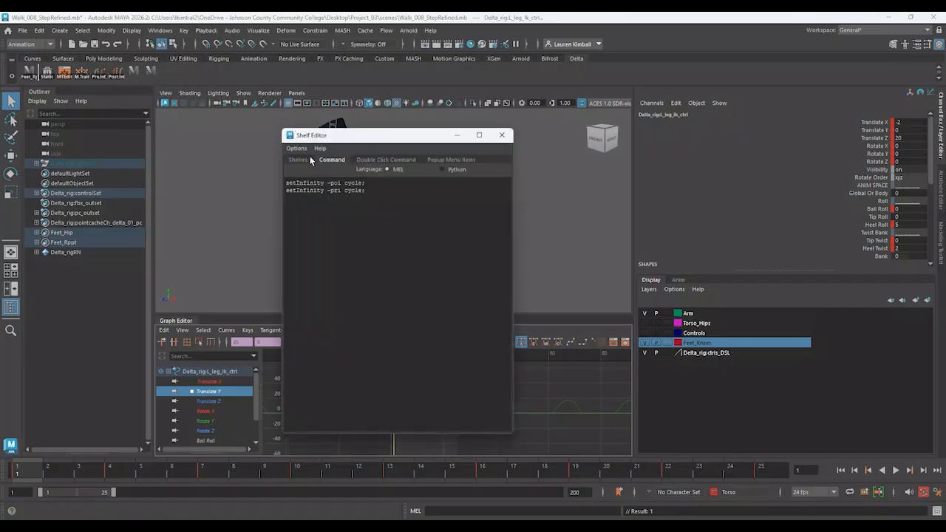
{"action": "left_click", "coordinate": [307, 160]}
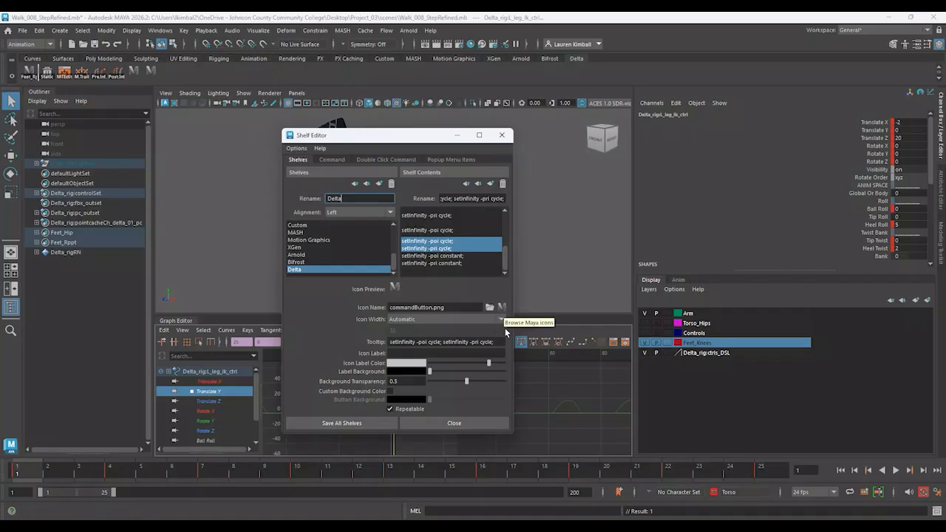
{"action": "left_click", "coordinate": [502, 308]}
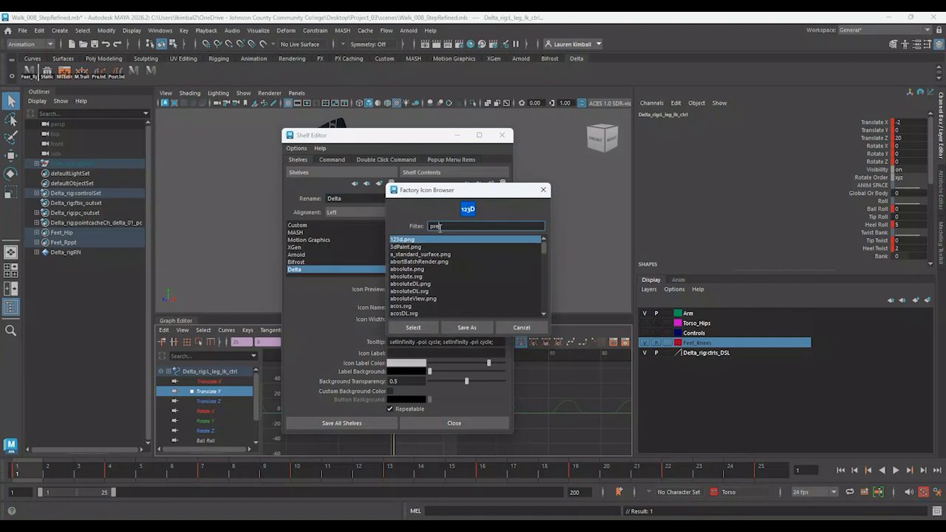
{"action": "type", "text": "pre"}
{"action": "key", "text": "Return"}
{"action": "left_click", "coordinate": [438, 238]}
{"action": "left_click", "coordinate": [440, 246]}
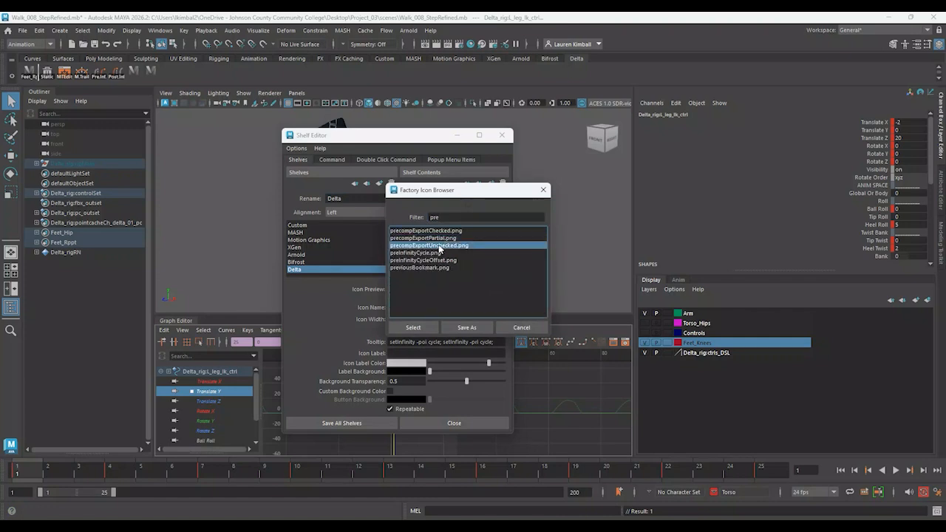
{"action": "left_click", "coordinate": [434, 255]}
{"action": "left_click", "coordinate": [435, 263]}
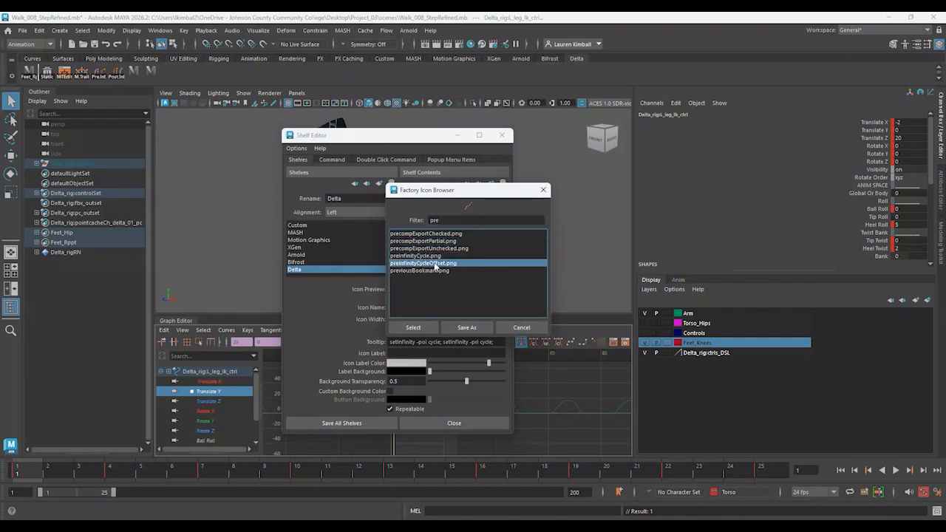
{"action": "left_click", "coordinate": [435, 271]}
{"action": "left_click", "coordinate": [432, 264]}
{"action": "left_click", "coordinate": [447, 219]}
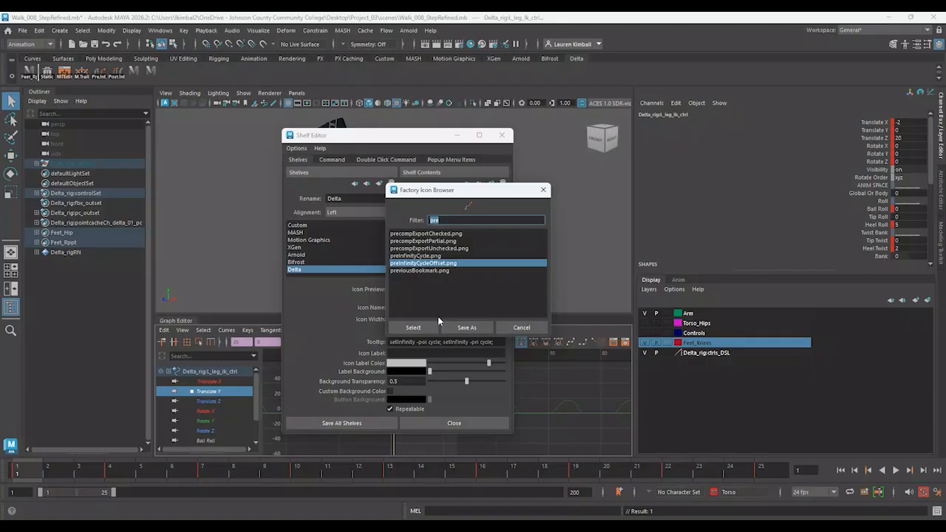
{"action": "left_click", "coordinate": [414, 329]}
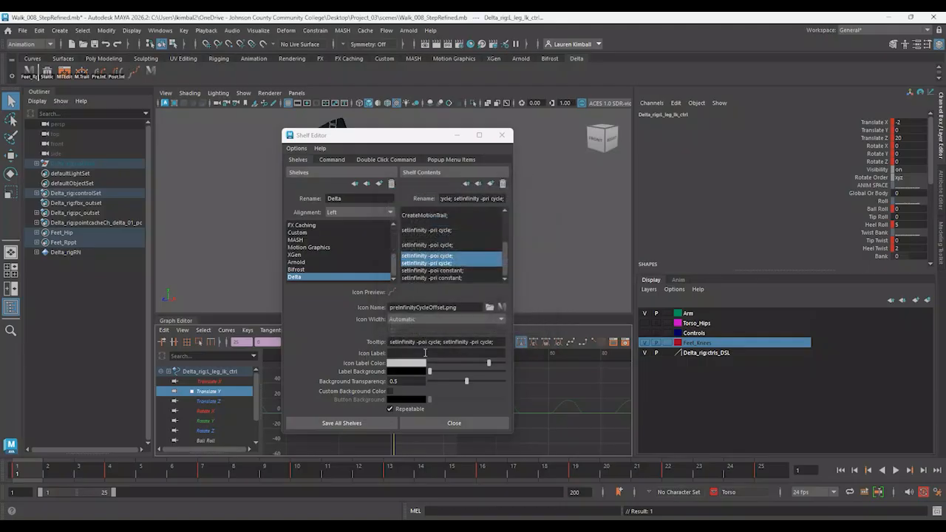
- Set the combined infinity cycle button's icon label to "PostPreInf" and save all shelves
{"action": "left_click", "coordinate": [425, 353]}
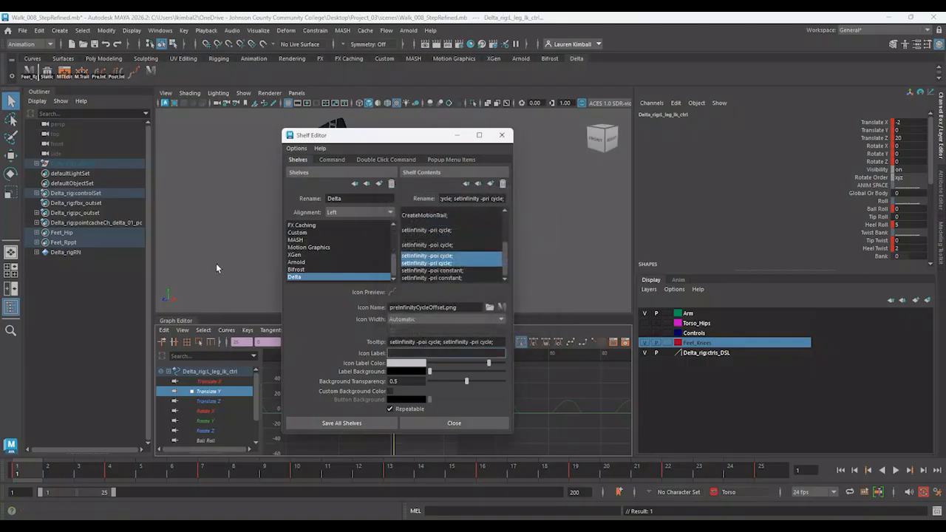
{"action": "type", "text": "PostPreInf"}
{"action": "left_click", "coordinate": [329, 422]}
- Try the Standard icon width on the combined infinity cycle button and return it to Automatic
{"action": "right_click", "coordinate": [136, 77]}
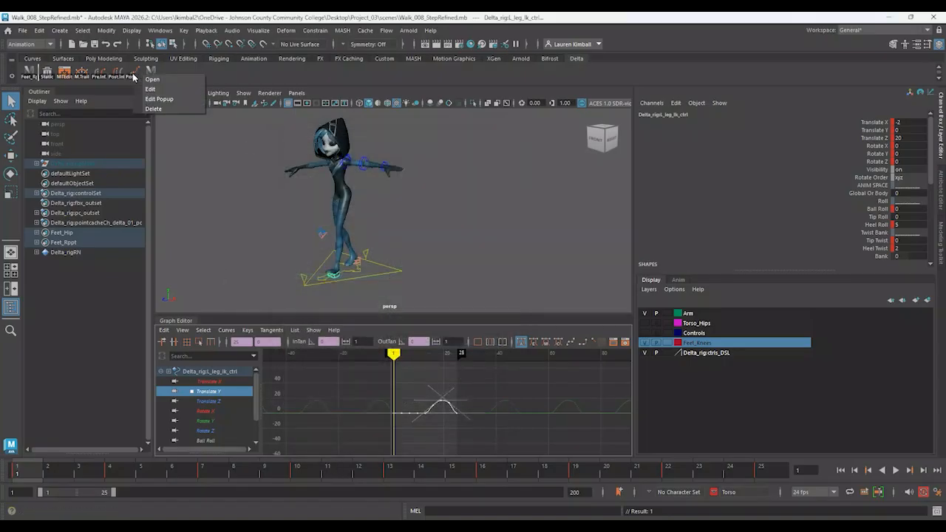
{"action": "left_click", "coordinate": [156, 90]}
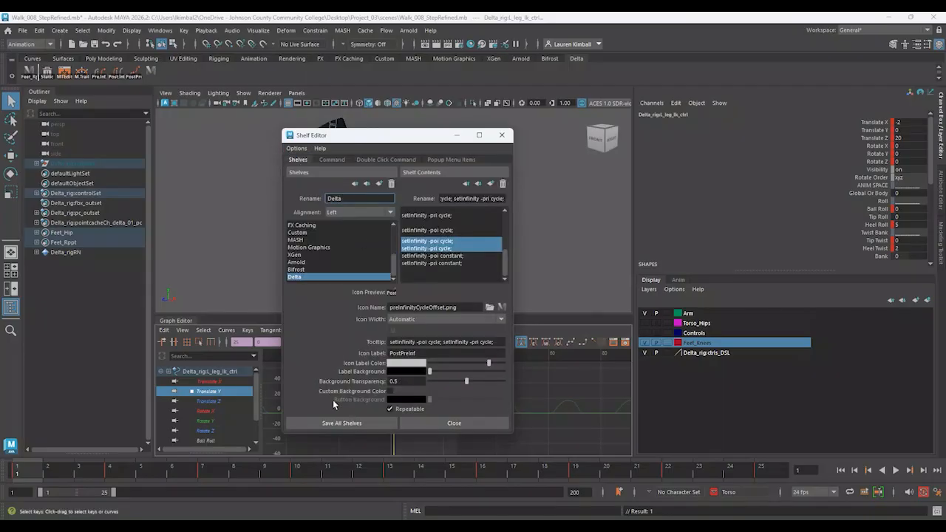
{"action": "left_click", "coordinate": [412, 320]}
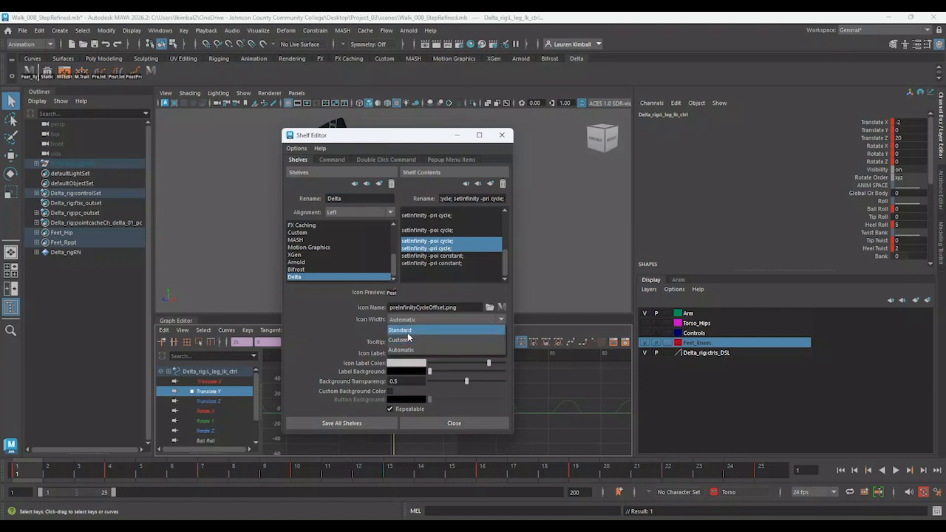
{"action": "left_click", "coordinate": [408, 330]}
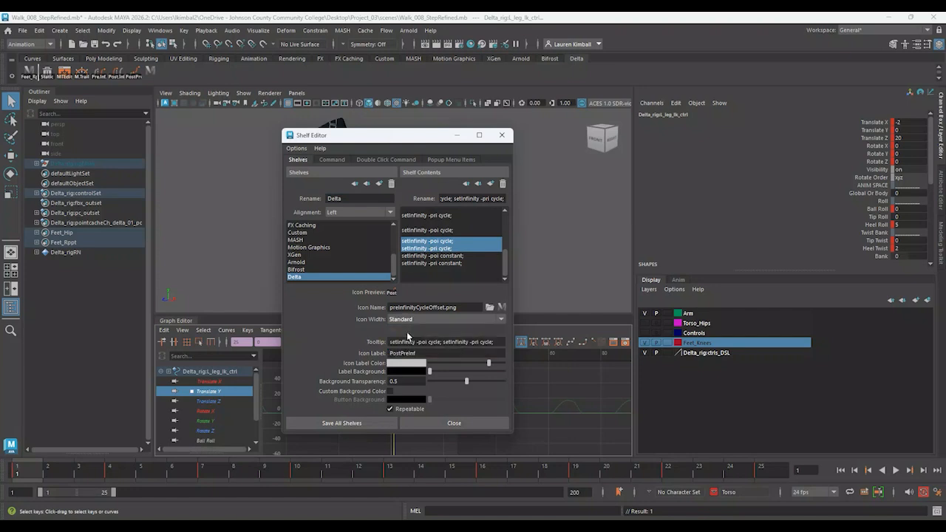
{"action": "left_click", "coordinate": [415, 319]}
{"action": "left_click", "coordinate": [413, 349]}
- Re-enter the icon label of the combined infinity cycle button and save all shelves
{"action": "double_click", "coordinate": [421, 353]}
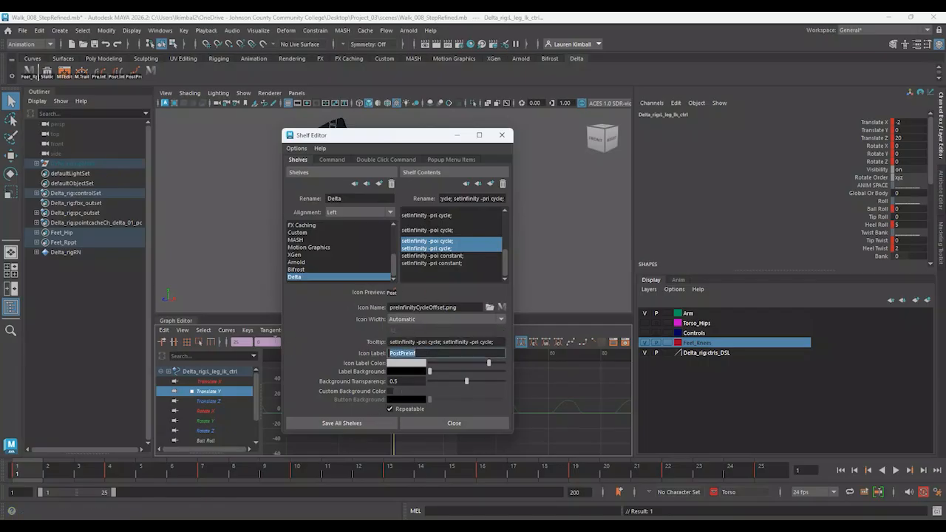
{"action": "type", "text": "Po"}
{"action": "left_click", "coordinate": [359, 426]}
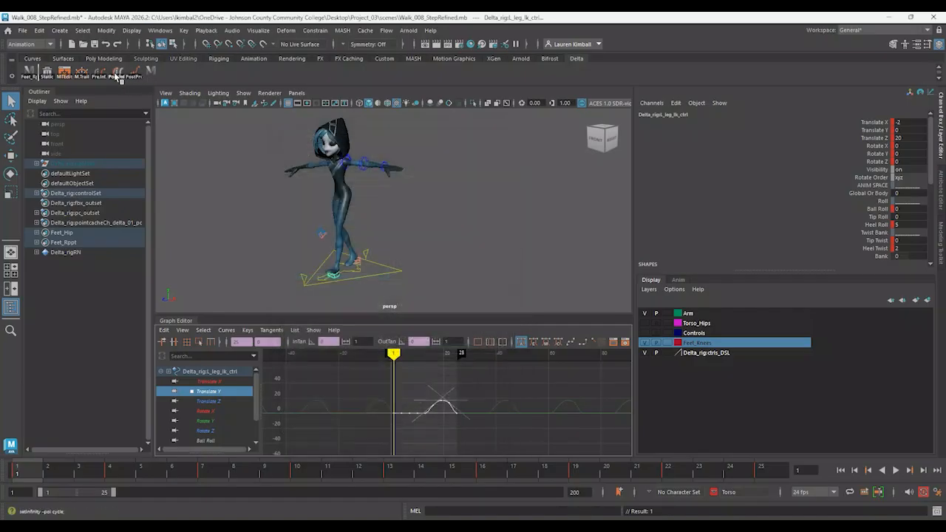
- Open the infinity constant shelf button for editing and search the factory icons for "constant"
{"action": "right_click", "coordinate": [158, 73]}
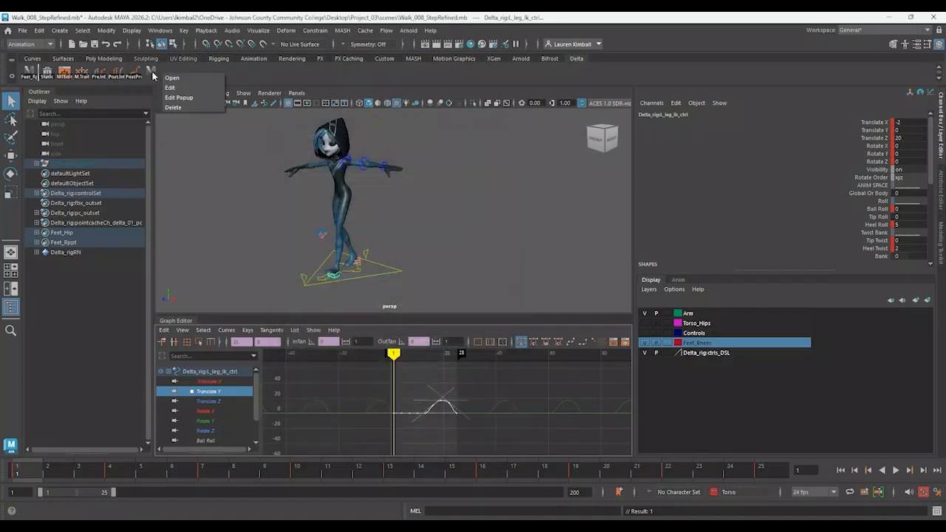
{"action": "left_click", "coordinate": [169, 88]}
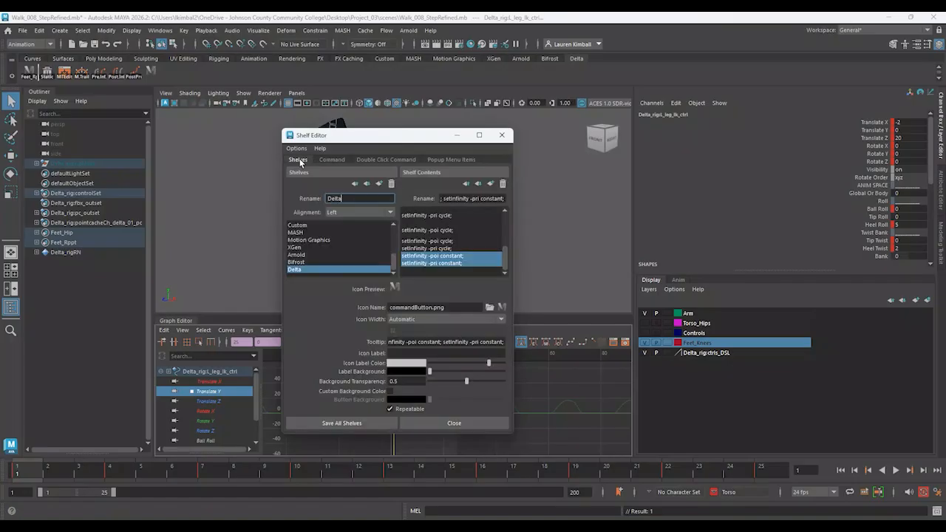
{"action": "left_click", "coordinate": [502, 307]}
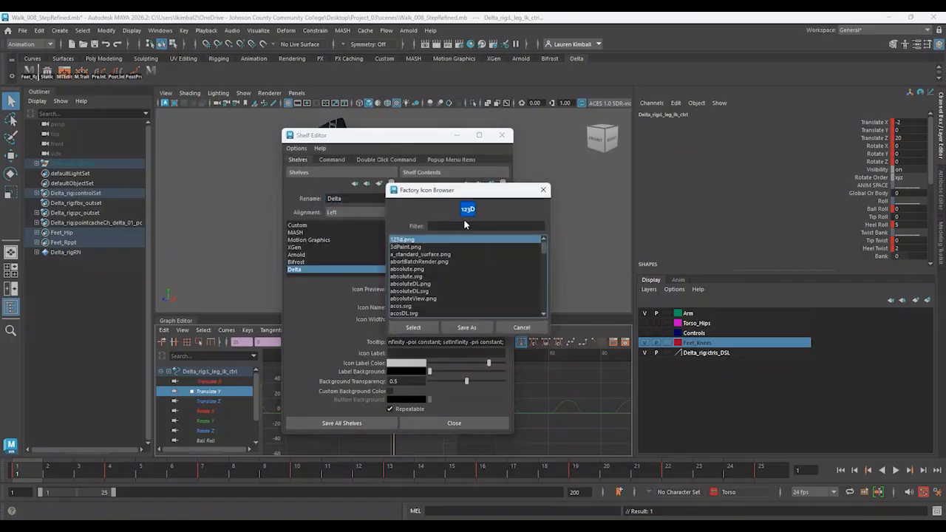
{"action": "type", "text": "consta"}
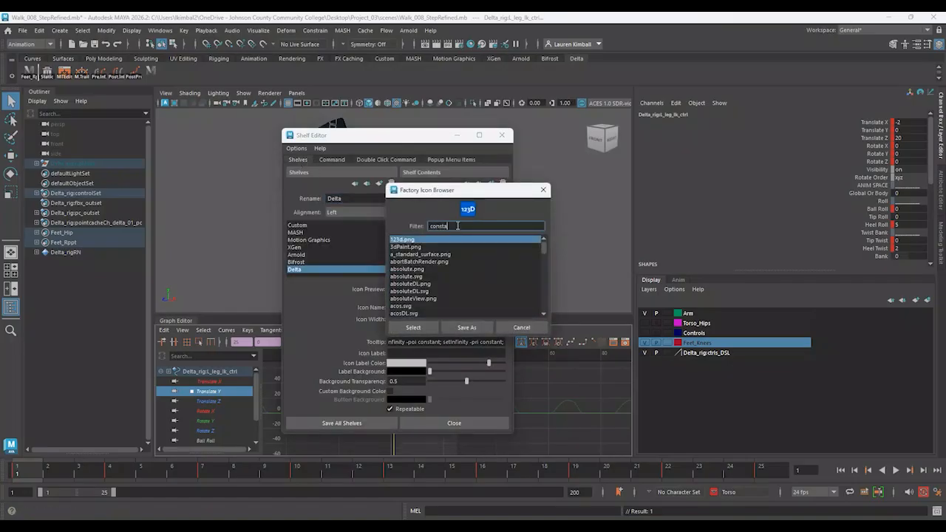
{"action": "type", "text": "nt"}
{"action": "key", "text": "Return"}
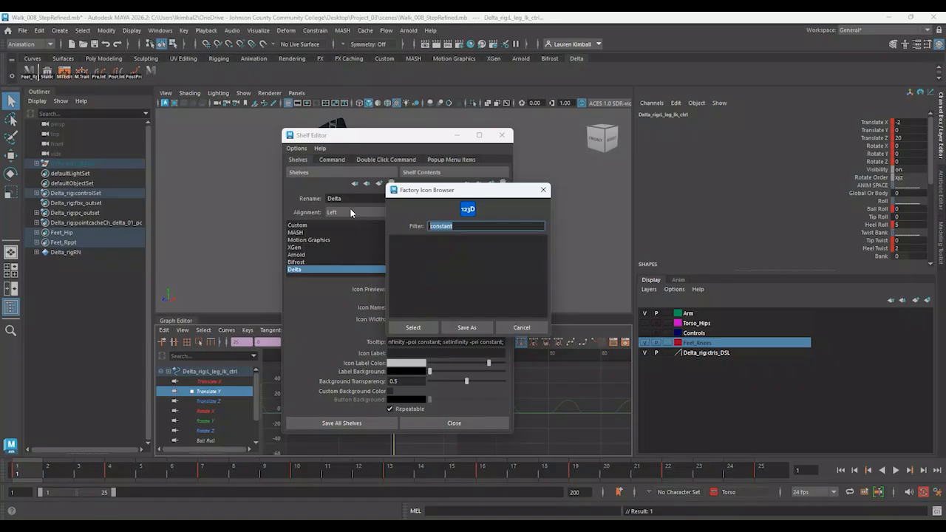
- Search the factory icons for "cons", preview the matches, and assign constrainDragX.png to the infinity constant button
{"action": "type", "text": "cont"}
{"action": "key", "text": "BackSpace"}
{"action": "type", "text": "s"}
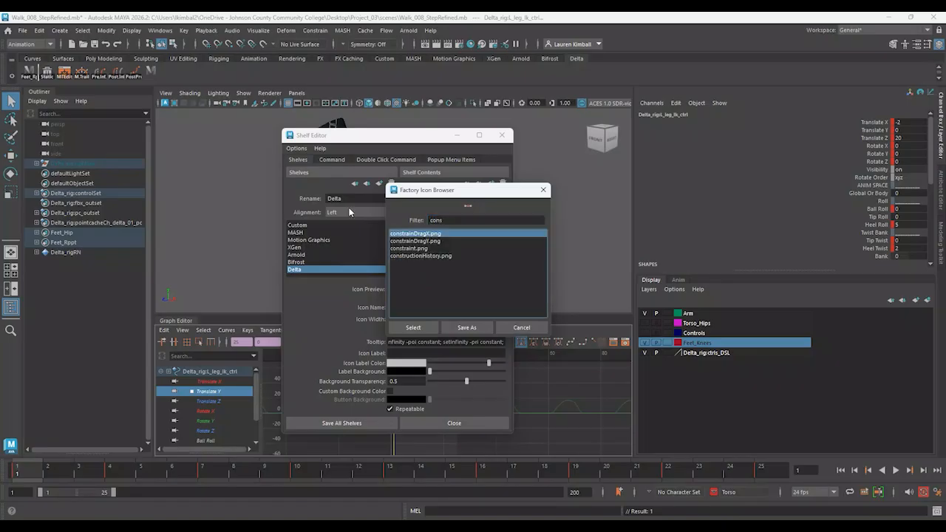
{"action": "left_click", "coordinate": [441, 241]}
{"action": "left_click", "coordinate": [428, 248]}
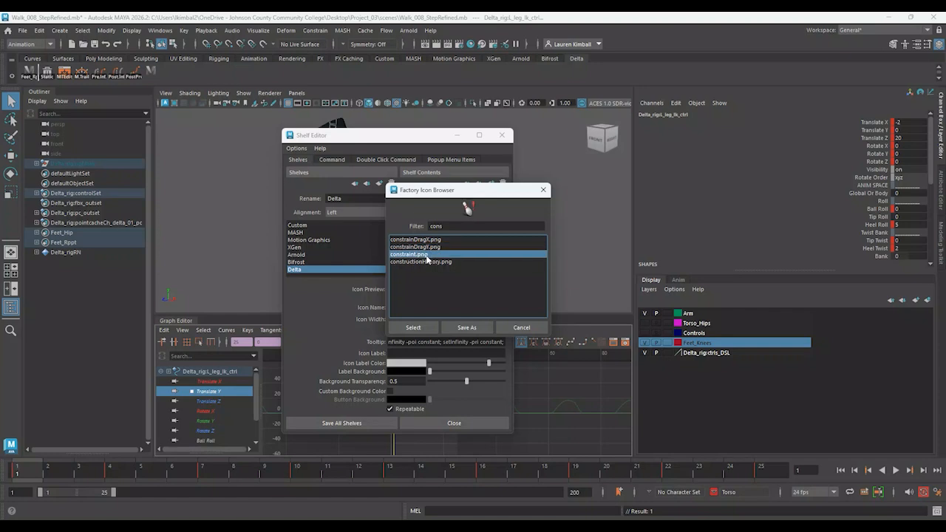
{"action": "left_click", "coordinate": [425, 256]}
{"action": "left_click", "coordinate": [426, 234]}
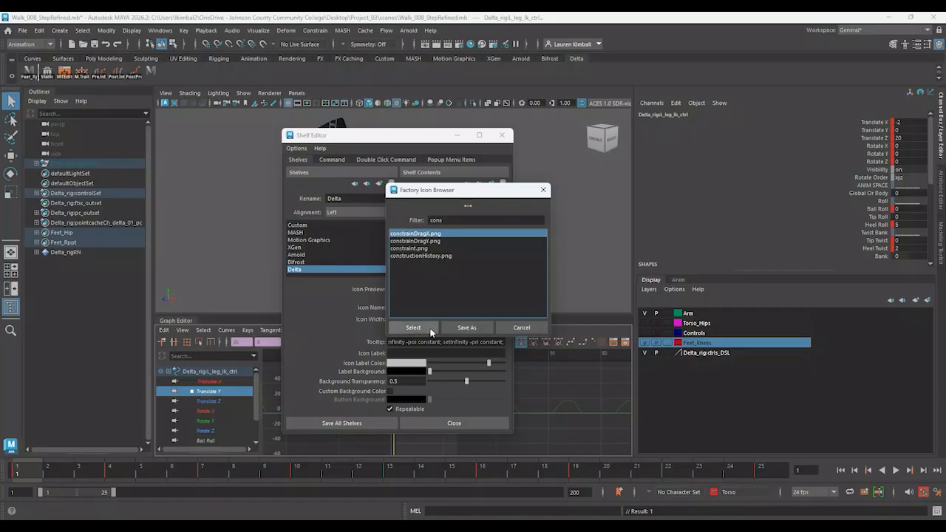
{"action": "left_click", "coordinate": [413, 328]}
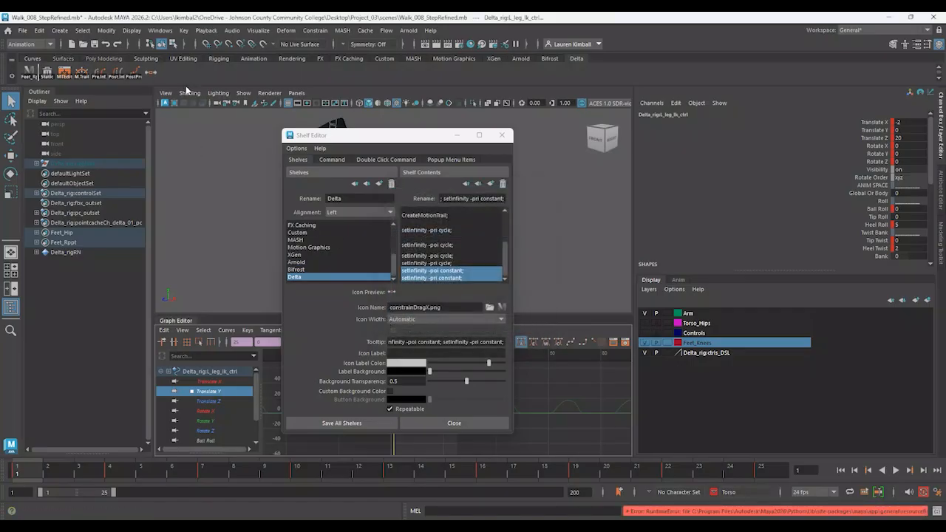
- Set the infinity constant button's icon label to "Constant" and save all shelves
{"action": "left_click", "coordinate": [405, 353]}
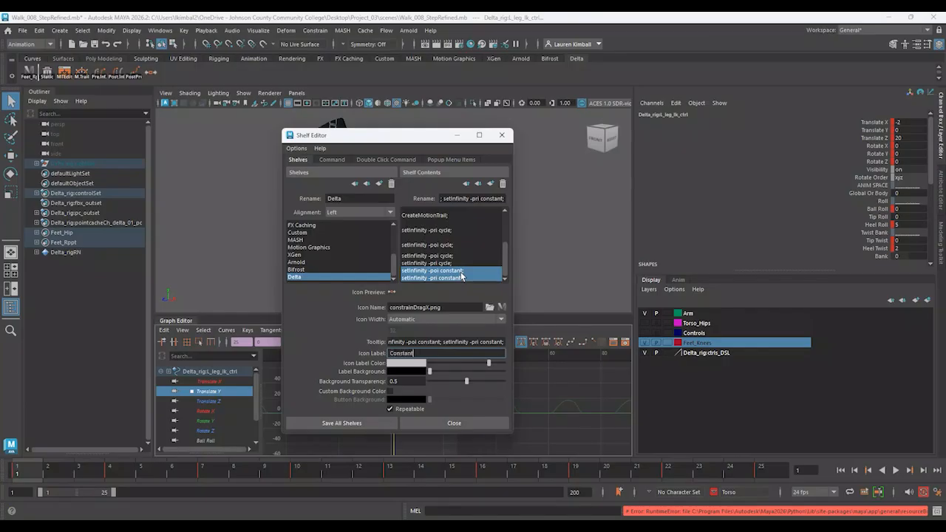
{"action": "left_click", "coordinate": [349, 422]}
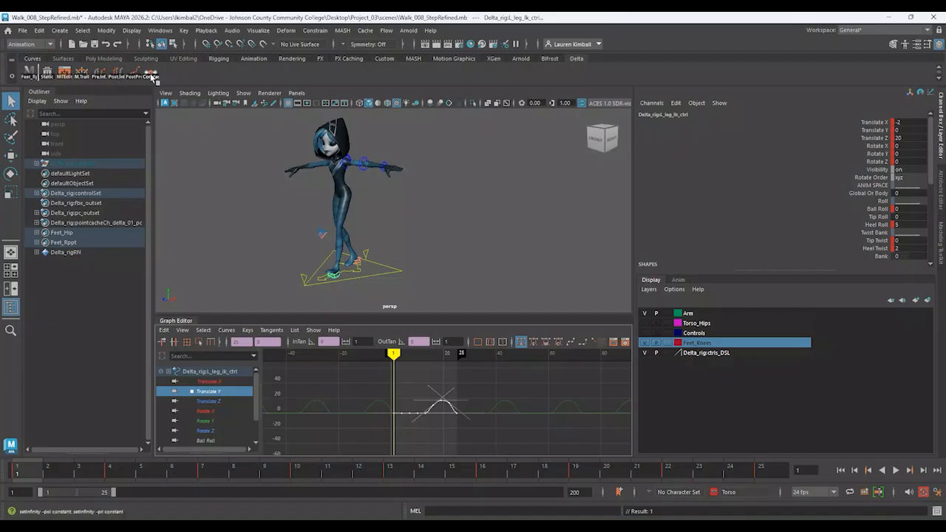
- Open and enlarge the Shelf Editor, add a new item after the existing divider on the Delta shelf, and name it DIVIDER
{"action": "right_click", "coordinate": [28, 76]}
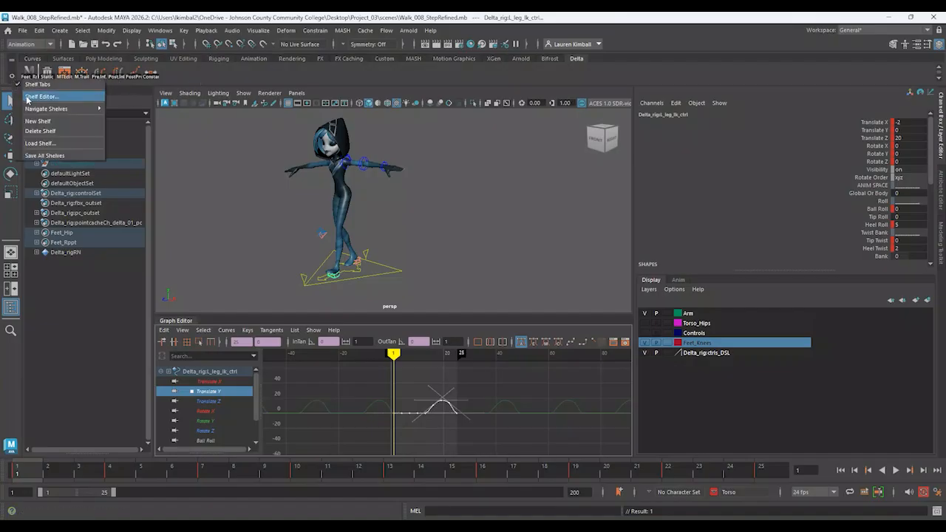
{"action": "left_click", "coordinate": [41, 97]}
{"action": "left_click", "coordinate": [410, 230]}
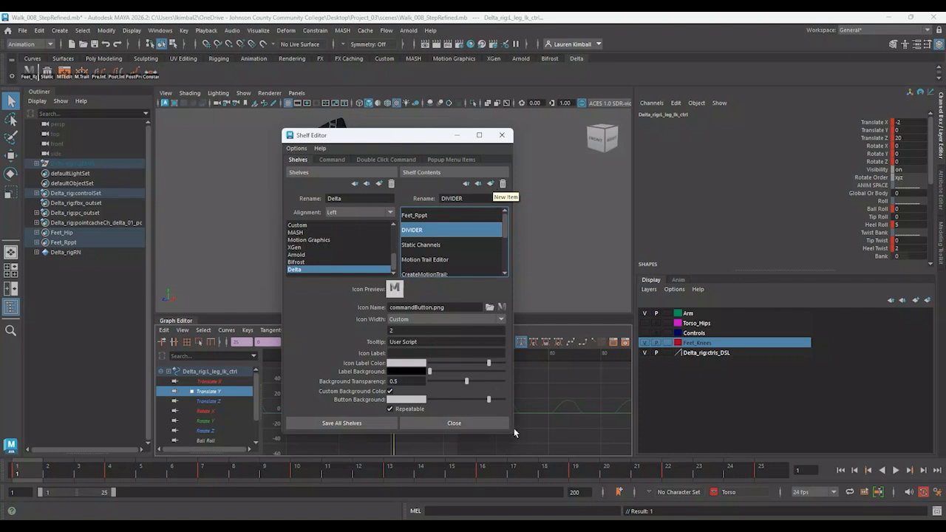
{"action": "left_click_drag", "start_coordinate": [510, 435], "coordinate": [600, 511]}
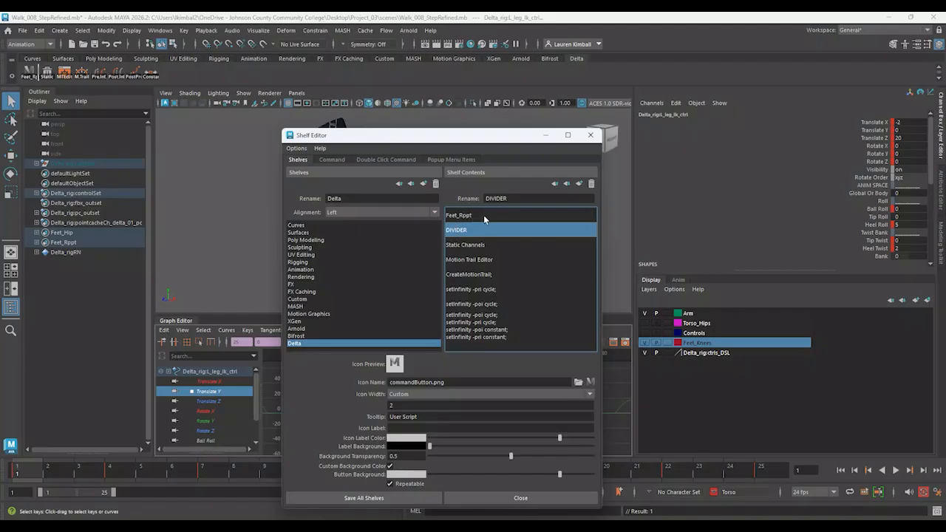
{"action": "left_click", "coordinate": [579, 185]}
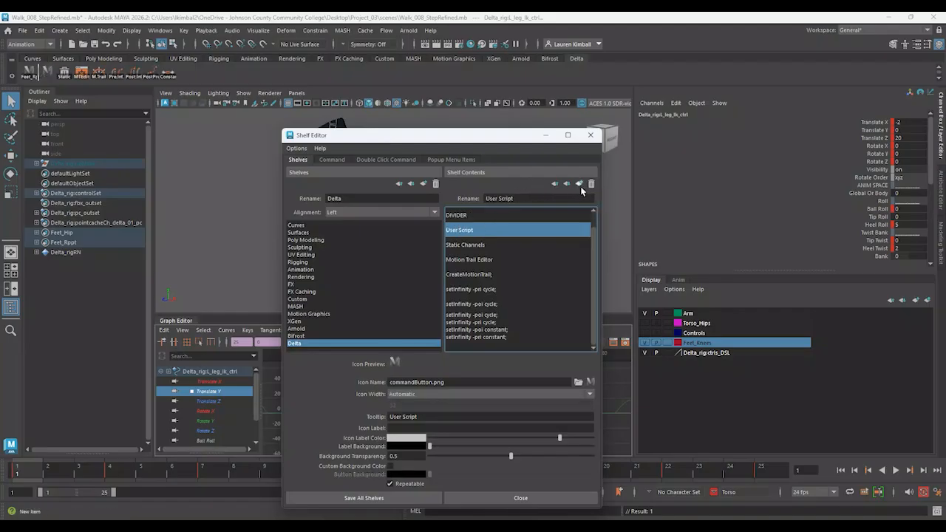
{"action": "triple_click", "coordinate": [521, 196]}
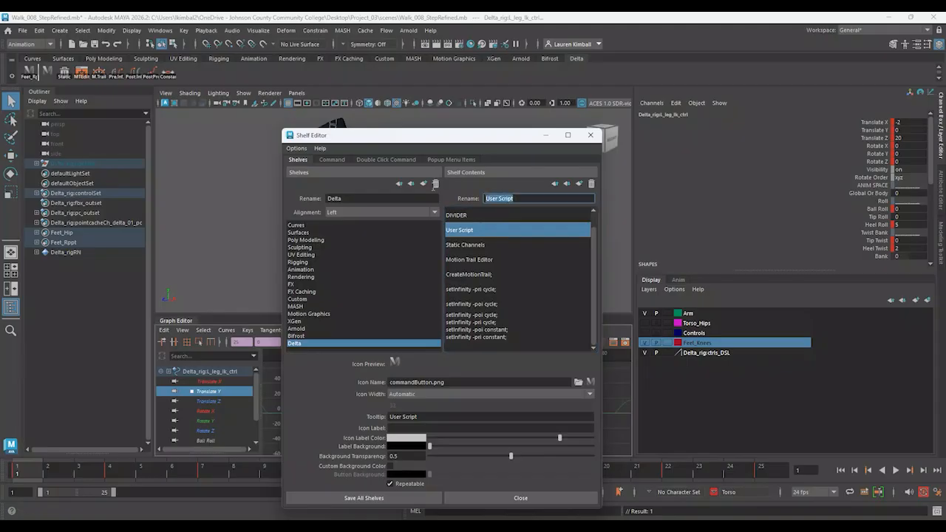
{"action": "type", "text": "DIVIDER"}
- Enable a custom background color on the new DIVIDER item and set its button background to light gray
{"action": "left_click", "coordinate": [471, 215]}
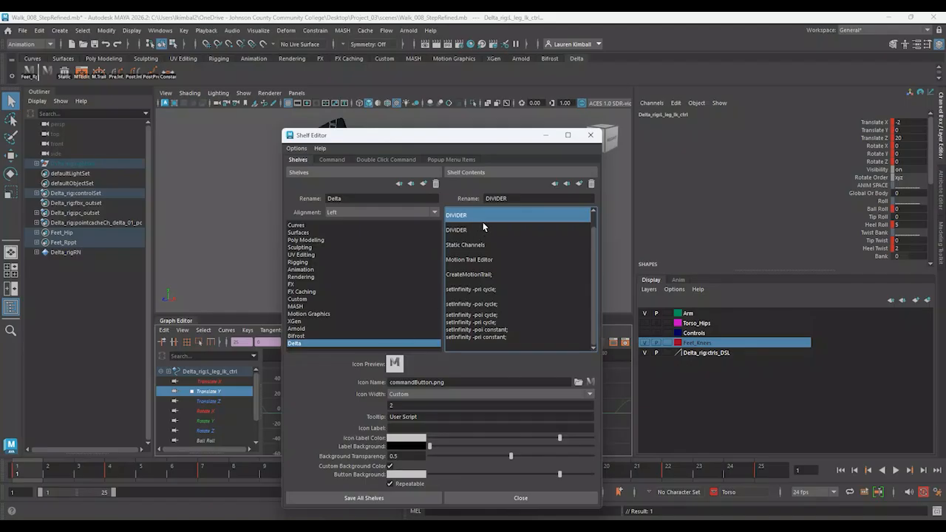
{"action": "left_click", "coordinate": [484, 227]}
{"action": "left_click", "coordinate": [464, 218]}
{"action": "left_click", "coordinate": [459, 230]}
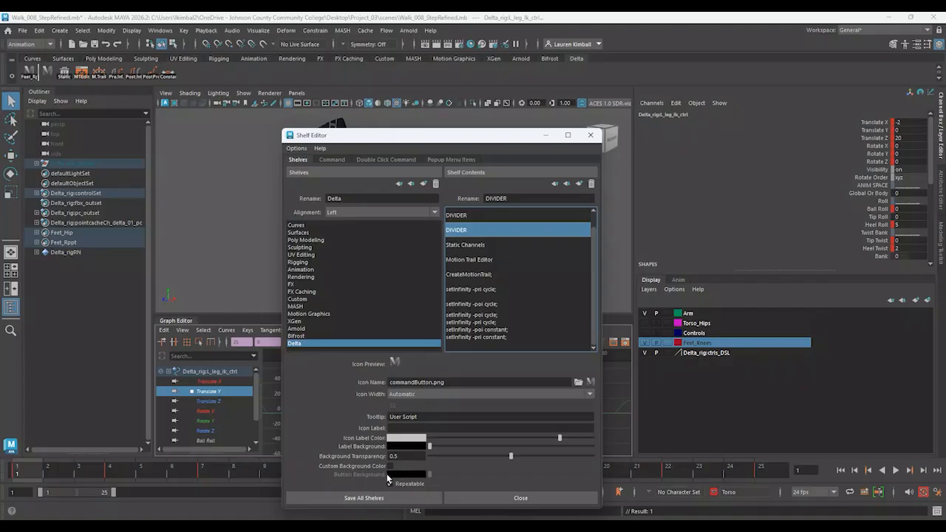
{"action": "left_click", "coordinate": [390, 465]}
{"action": "left_click", "coordinate": [407, 474]}
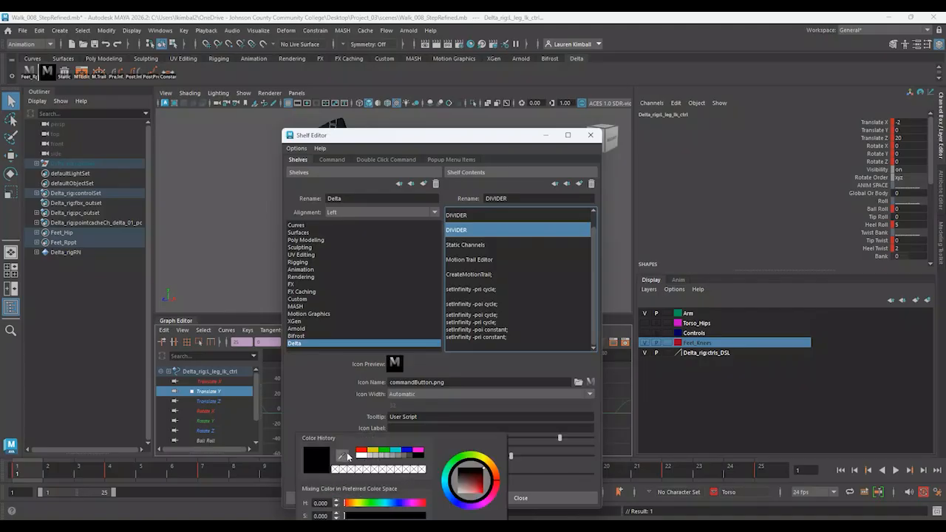
{"action": "left_click", "coordinate": [373, 455]}
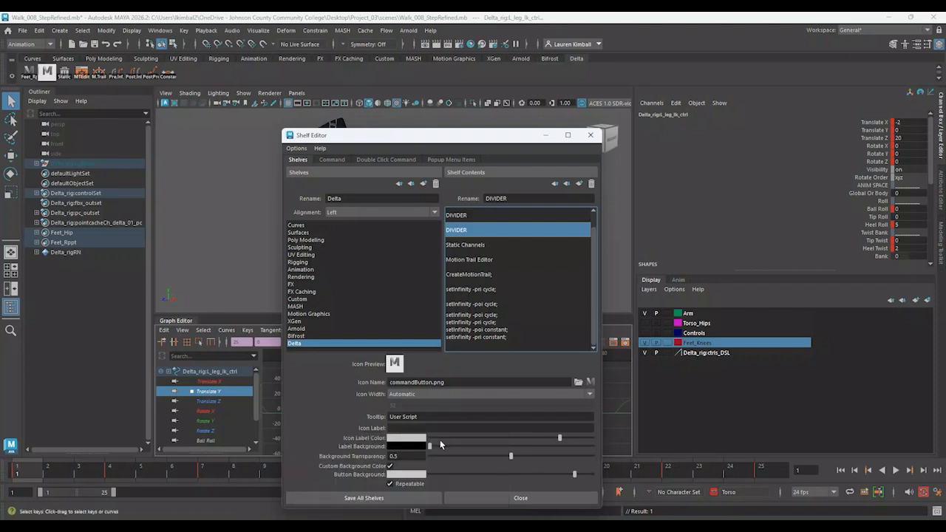
- Set the new DIVIDER item's icon width to a custom value of 2
{"action": "left_click", "coordinate": [473, 215]}
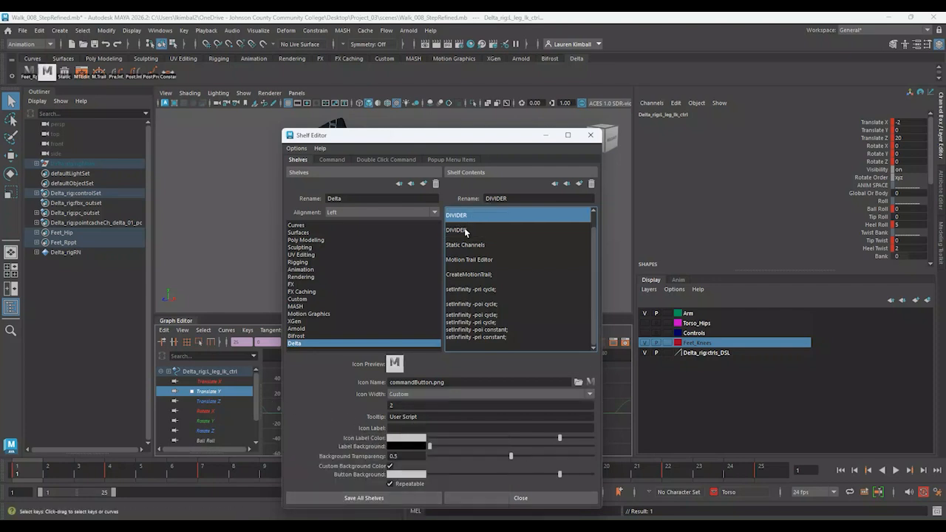
{"action": "left_click", "coordinate": [465, 232]}
{"action": "left_click", "coordinate": [408, 396]}
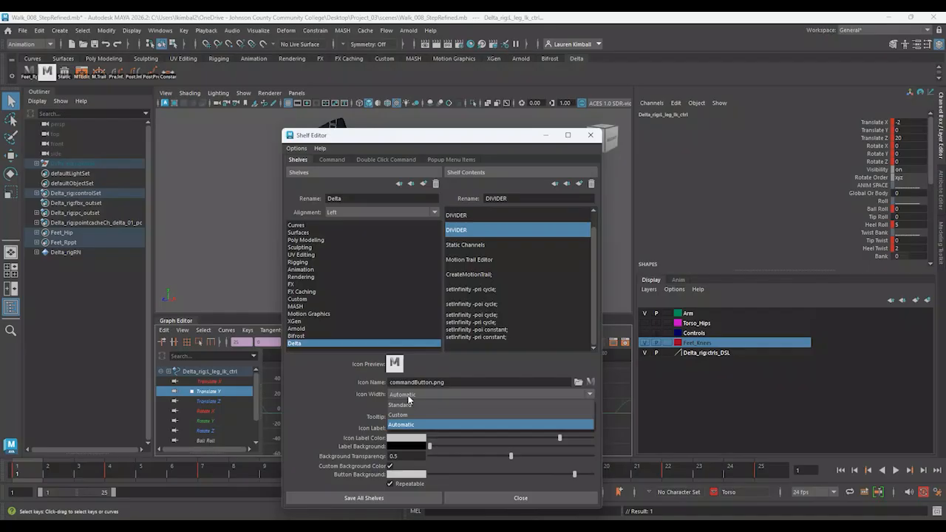
{"action": "left_click", "coordinate": [406, 415]}
{"action": "type", "text": "2"}
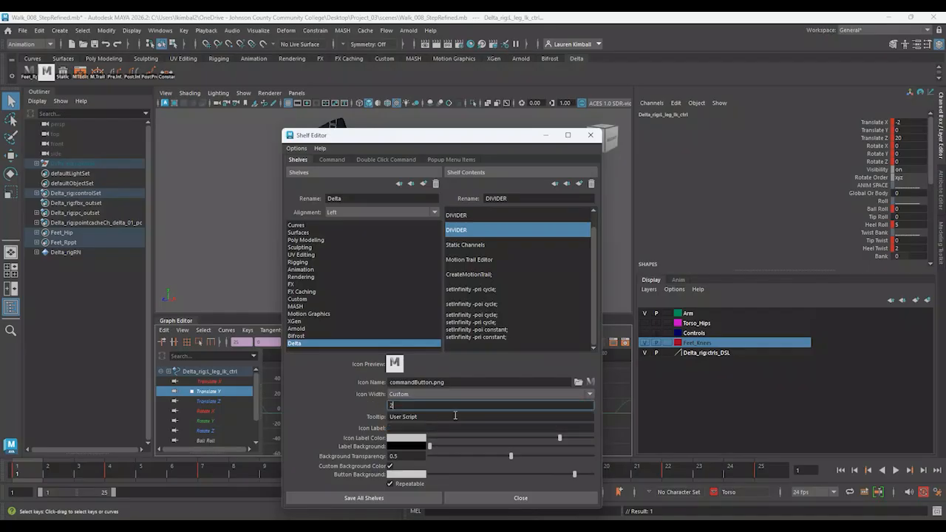
{"action": "left_click", "coordinate": [427, 417]}
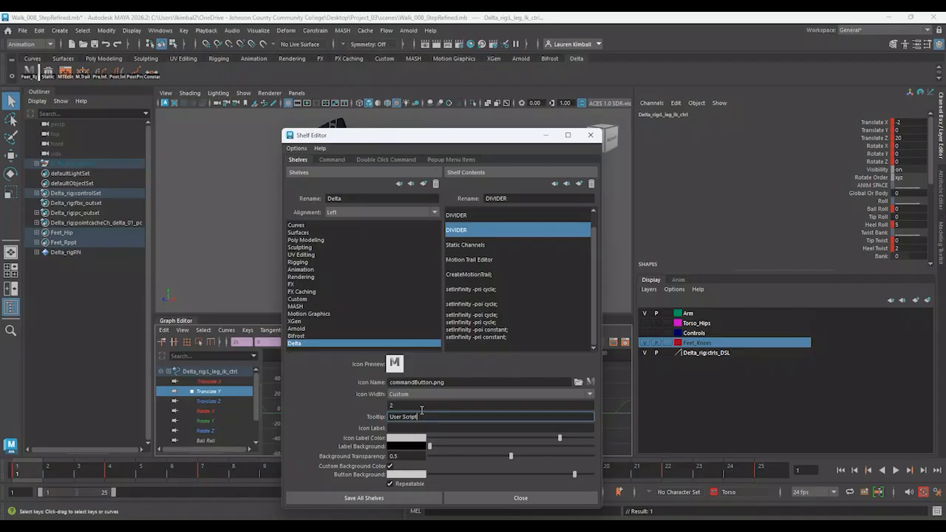
- Move the new DIVIDER item down the Delta shelf contents to directly below CreateMotionTrail
{"action": "left_click", "coordinate": [465, 232]}
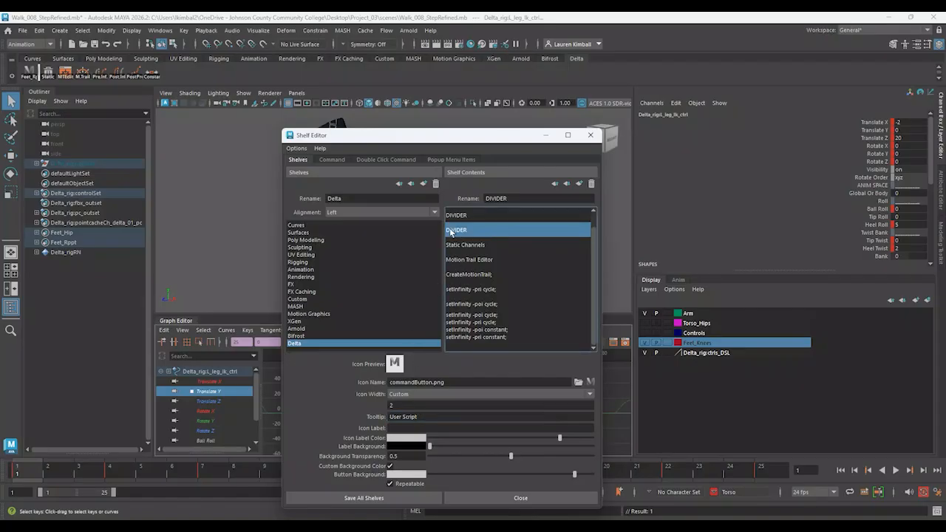
{"action": "left_click", "coordinate": [567, 184]}
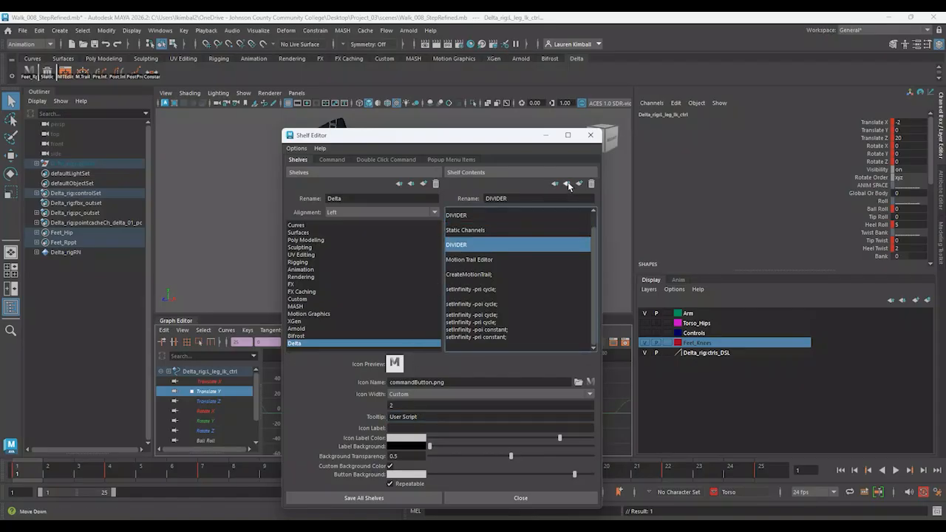
{"action": "left_click", "coordinate": [568, 184]}
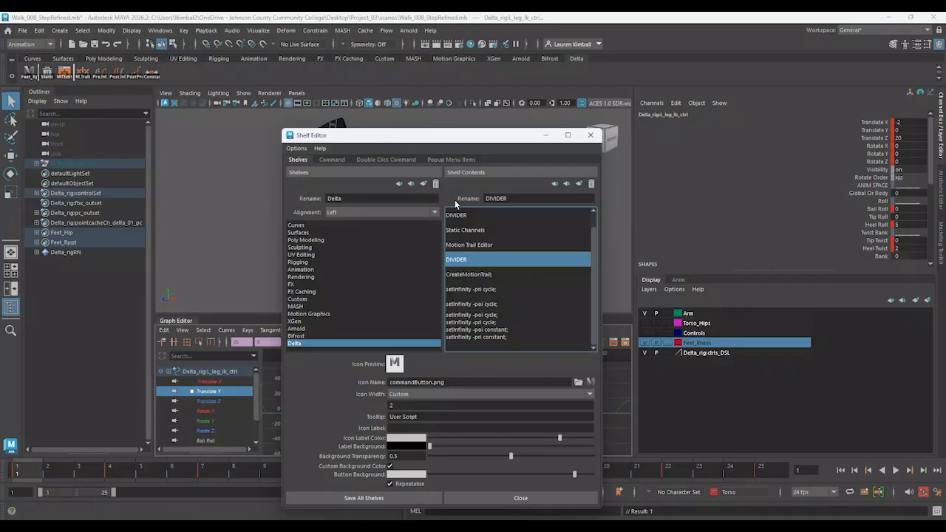
{"action": "left_click", "coordinate": [568, 184]}
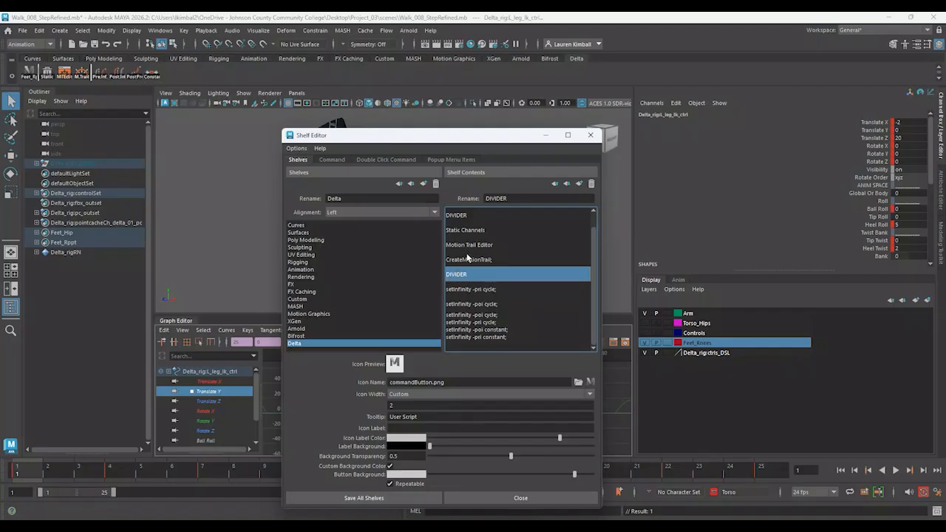
- Add another new item below the second divider in the Delta shelf contents and name it Divider
{"action": "left_click", "coordinate": [580, 183]}
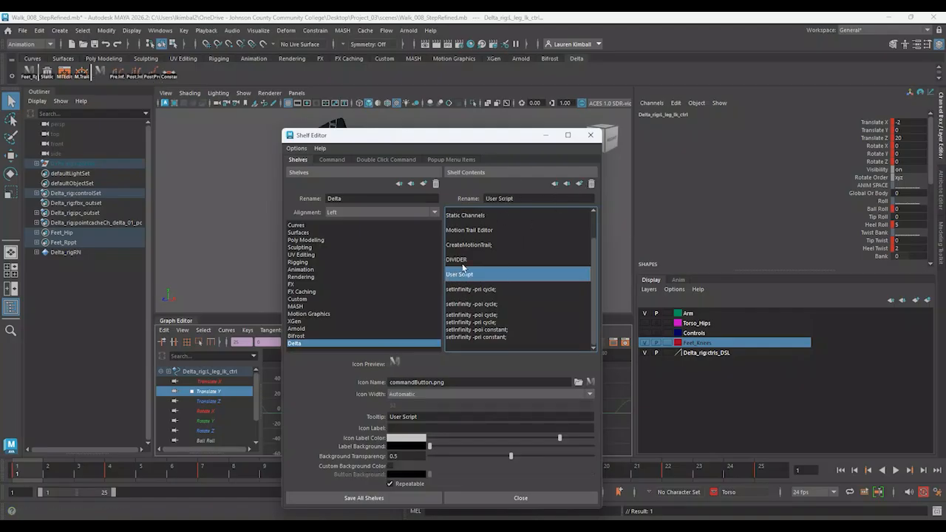
{"action": "triple_click", "coordinate": [515, 198]}
{"action": "type", "text": "Divider"}
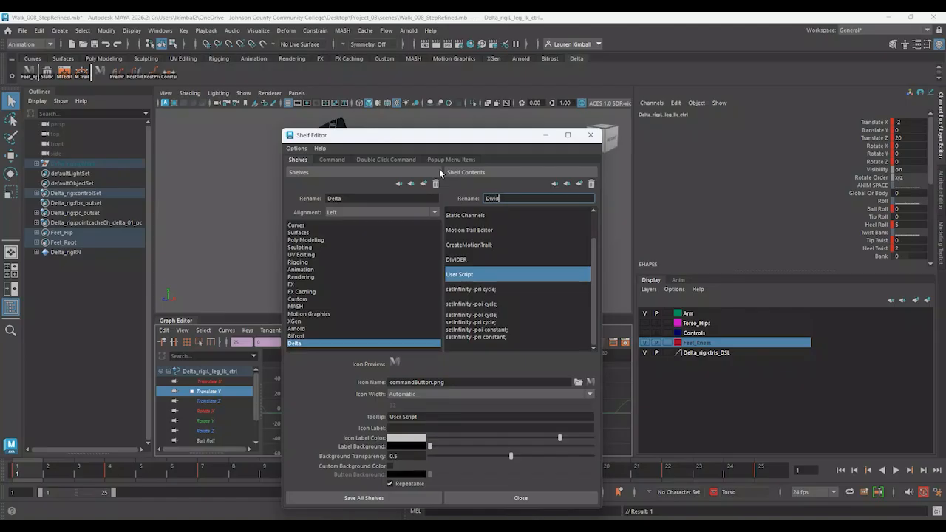
{"action": "key", "text": "Return"}
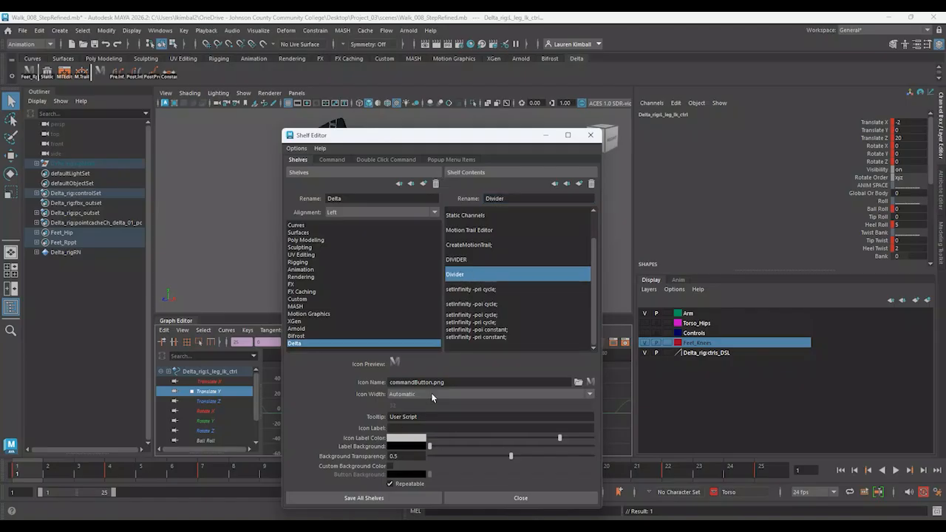
- Set the newest Divider item's icon width to a custom value of 2
{"action": "left_click", "coordinate": [404, 394]}
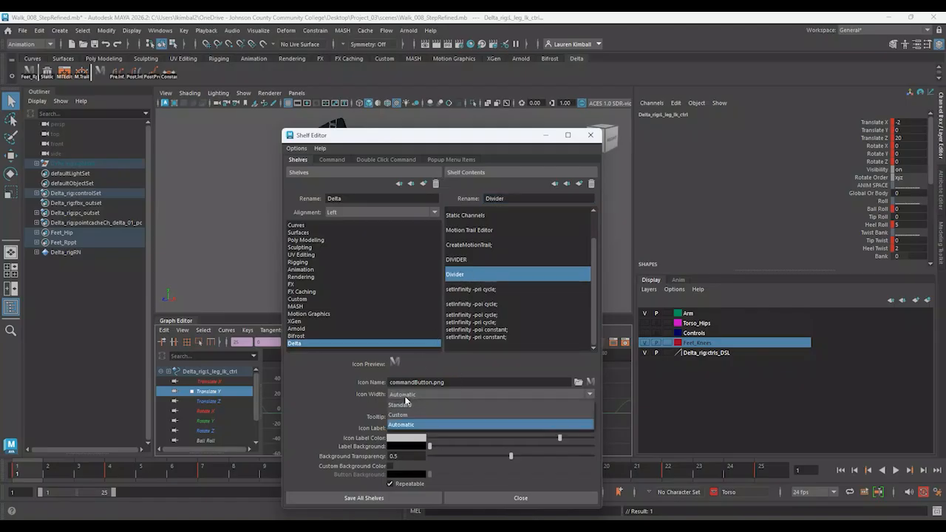
{"action": "left_click", "coordinate": [402, 414]}
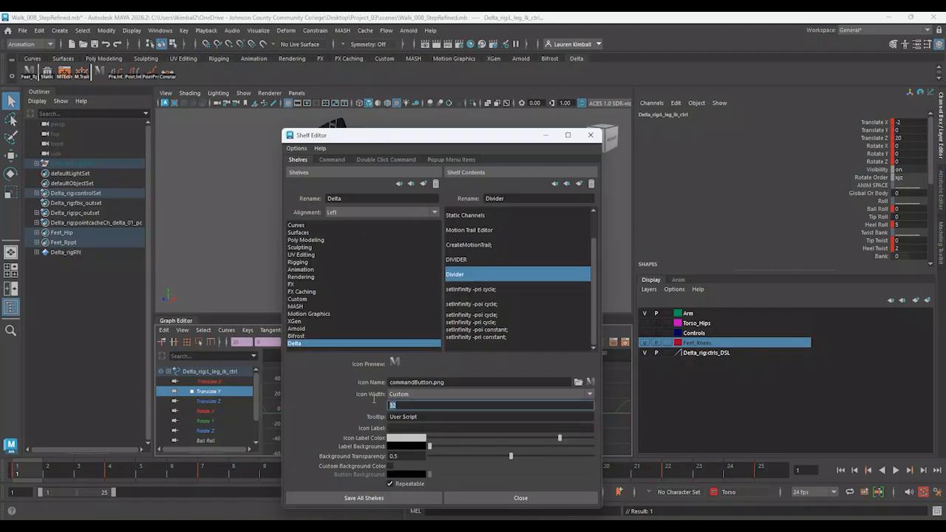
{"action": "left_click", "coordinate": [460, 404]}
{"action": "type", "text": "2"}
{"action": "left_click", "coordinate": [417, 427]}
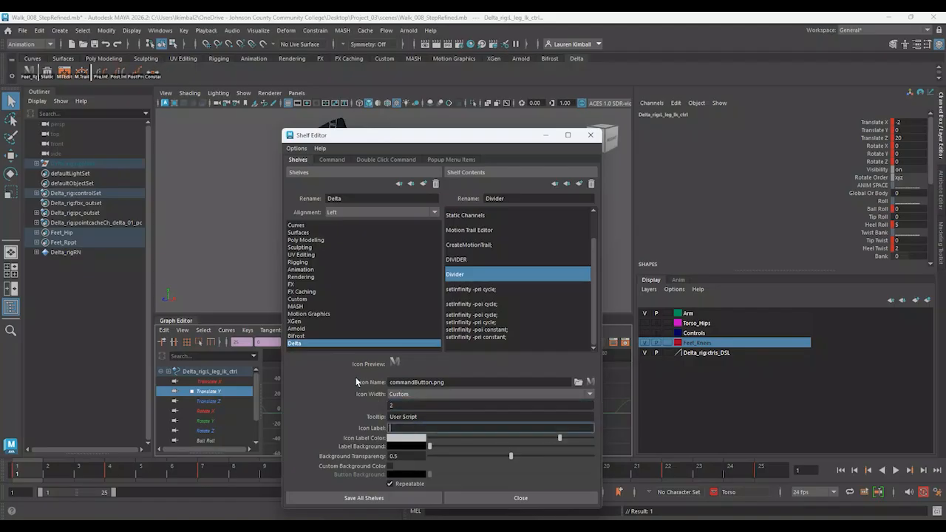
- Enable a custom background color on the newest Divider item and reuse the light gray from the color history
{"action": "left_click", "coordinate": [389, 466]}
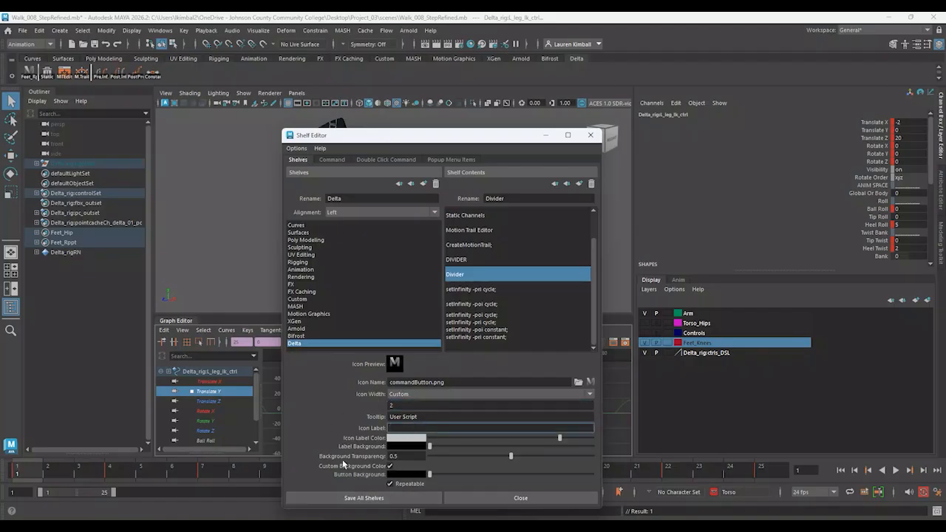
{"action": "left_click", "coordinate": [392, 474]}
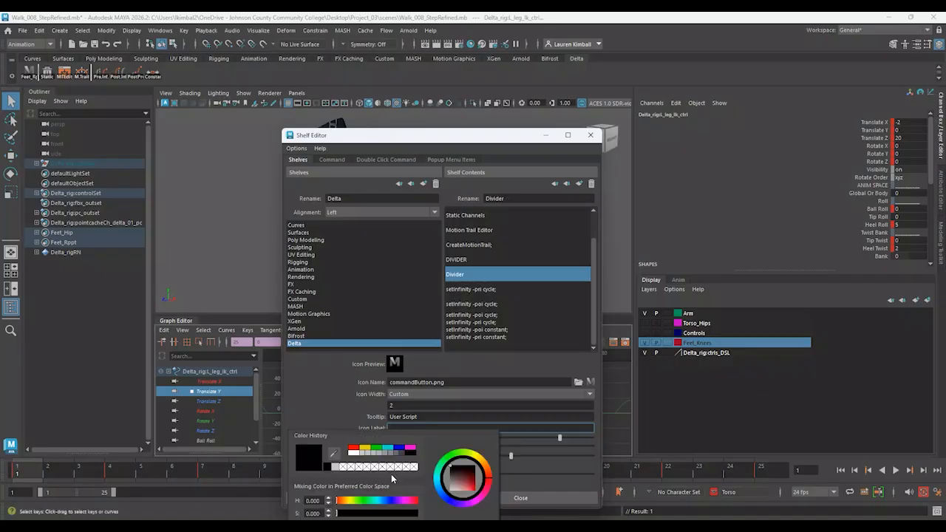
{"action": "left_click", "coordinate": [335, 467]}
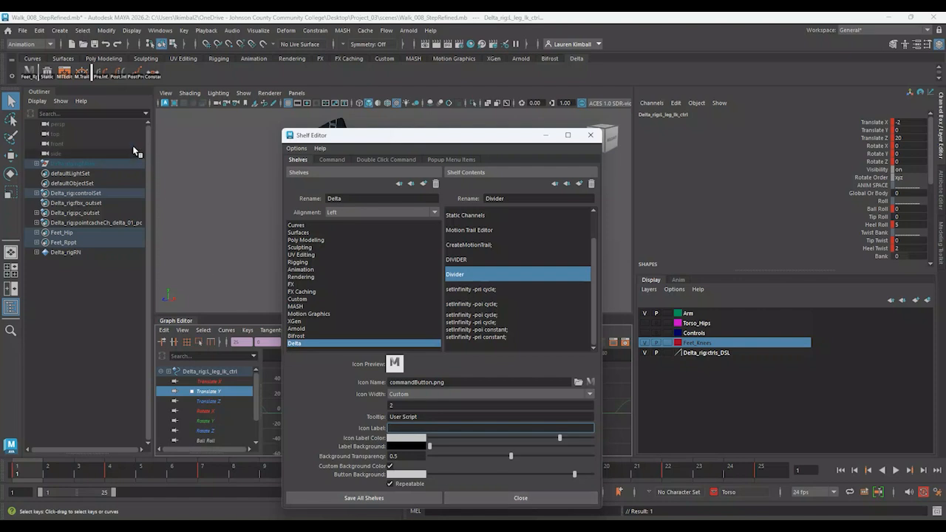
- Move the newest Divider item down to the end of the Delta shelf, after the infinity constant button
{"action": "left_click", "coordinate": [457, 280]}
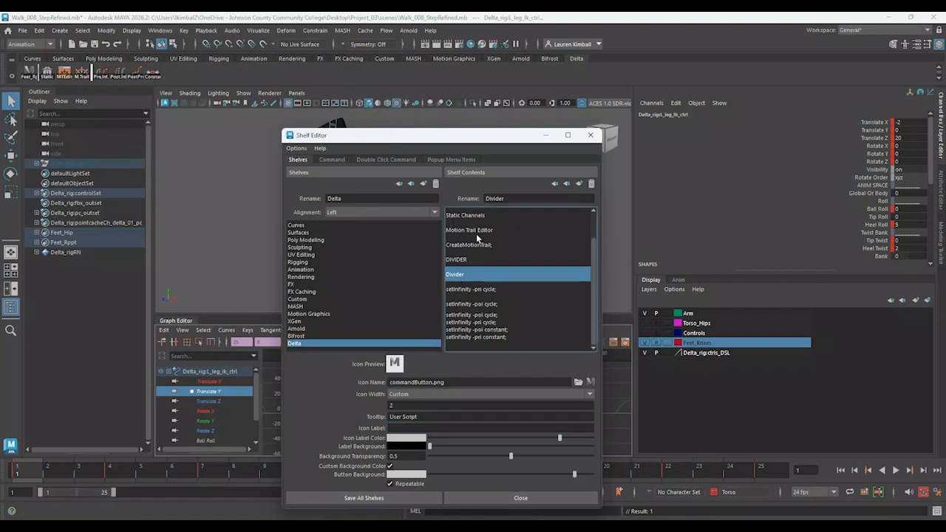
{"action": "left_click", "coordinate": [566, 184]}
{"action": "left_click", "coordinate": [567, 184]}
{"action": "left_click", "coordinate": [567, 184]}
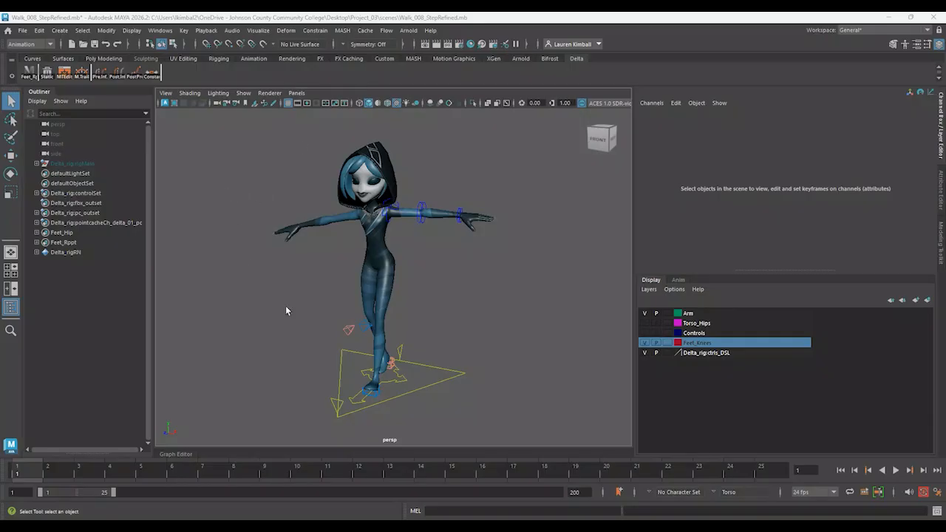
- Hide the Feet_Knees display layer and frame the character more closely
{"action": "left_click", "coordinate": [644, 343]}
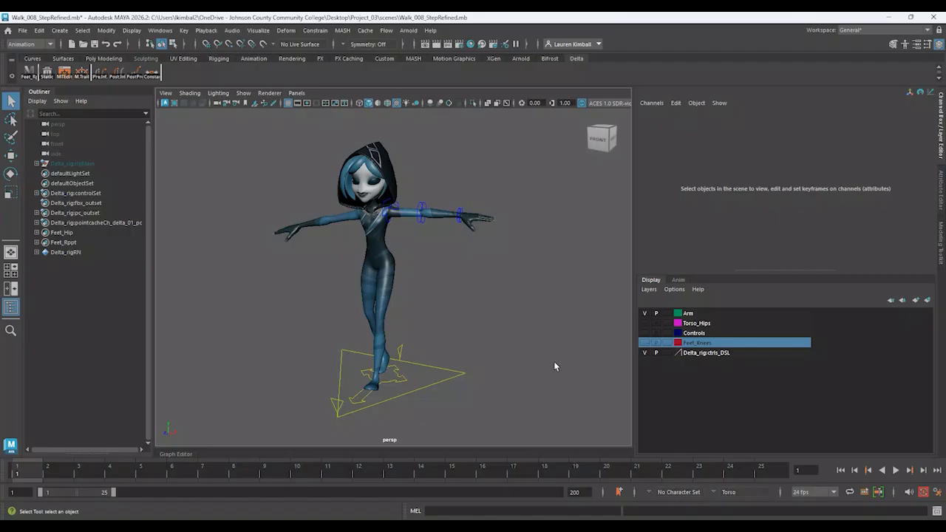
{"action": "left_click_drag", "start_coordinate": [456, 273], "coordinate": [481, 275], "text": "alt"}
{"action": "right_click_drag", "start_coordinate": [481, 275], "coordinate": [491, 304], "text": "alt"}
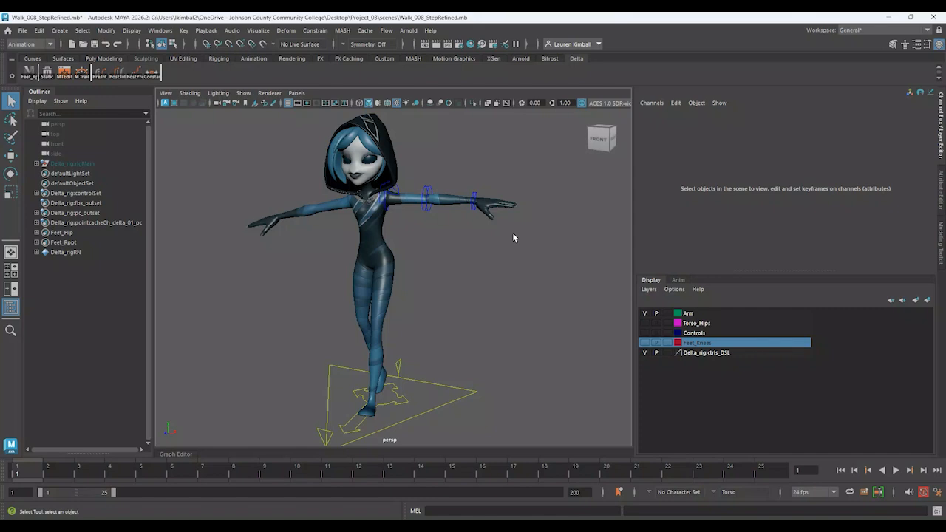
- Hide the character mesh, select the visible arm controls, restore the mesh display, and clear the selection
{"action": "key", "text": "alt+2"}
{"action": "left_click_drag", "start_coordinate": [342, 167], "coordinate": [510, 221]}
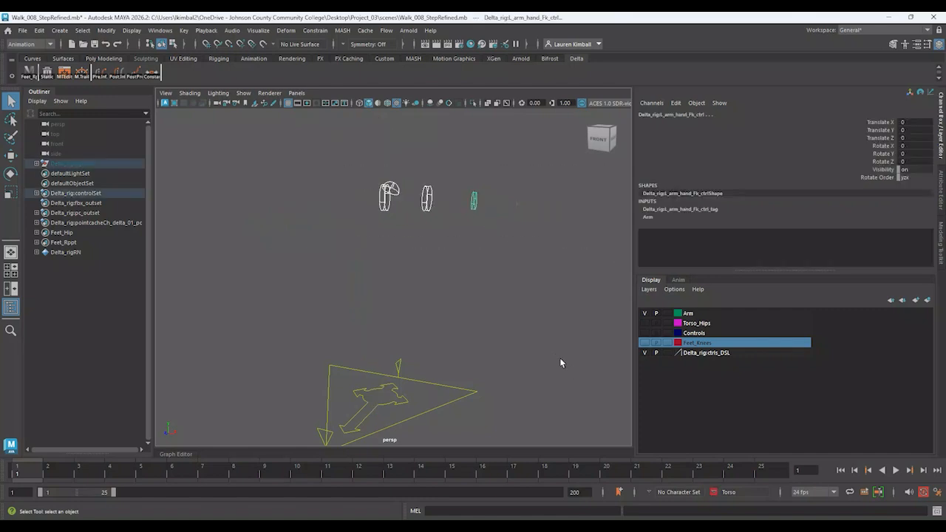
{"action": "key", "text": "alt+2"}
{"action": "left_click", "coordinate": [546, 341]}
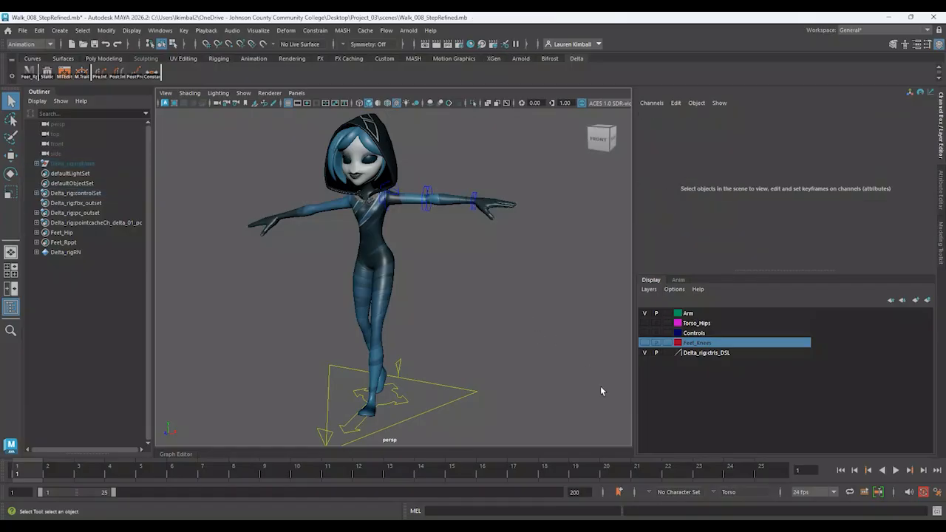
- Select all objects that belong to the Arm display layer
{"action": "double_click", "coordinate": [678, 316]}
{"action": "left_click", "coordinate": [710, 295]}
{"action": "left_click", "coordinate": [692, 314]}
{"action": "right_click", "coordinate": [691, 315]}
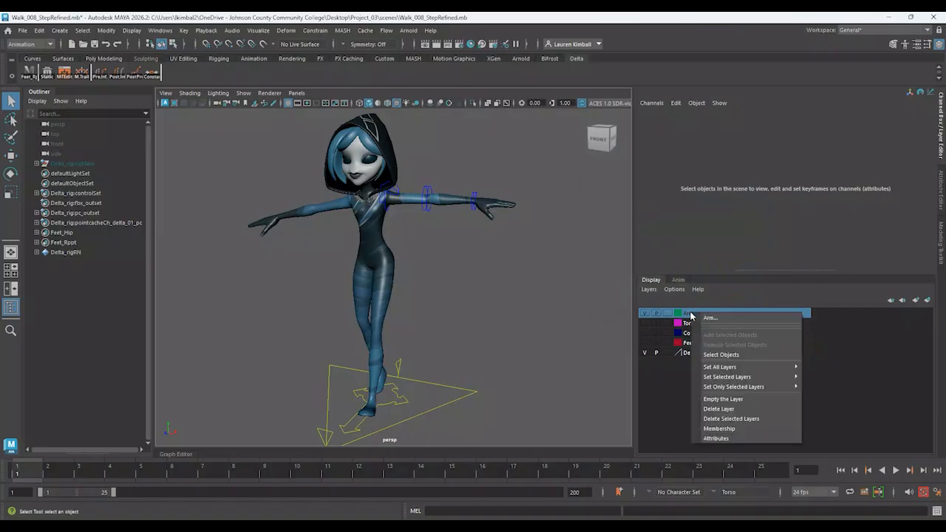
{"action": "left_click", "coordinate": [721, 354]}
{"action": "left_click_drag", "start_coordinate": [544, 289], "coordinate": [498, 289], "text": "alt"}
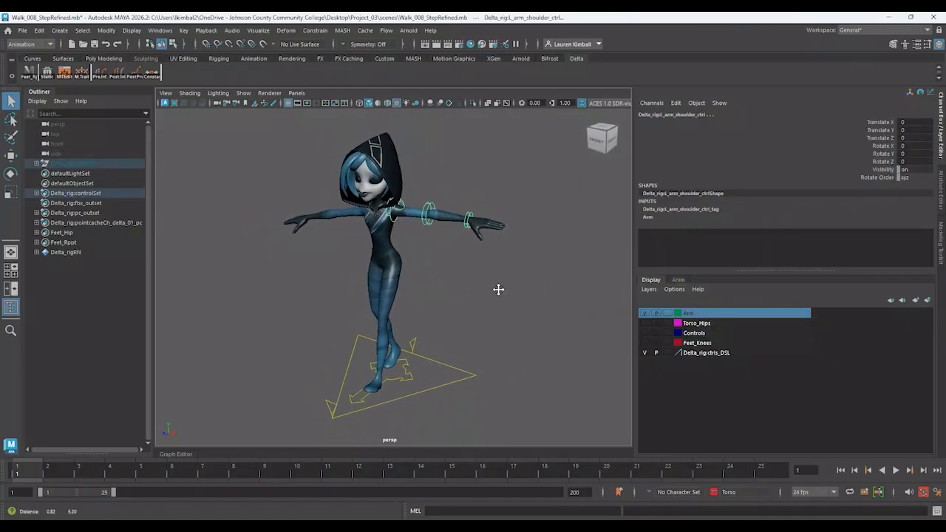
{"action": "middle_click_drag", "start_coordinate": [498, 289], "coordinate": [497, 289], "text": "alt"}
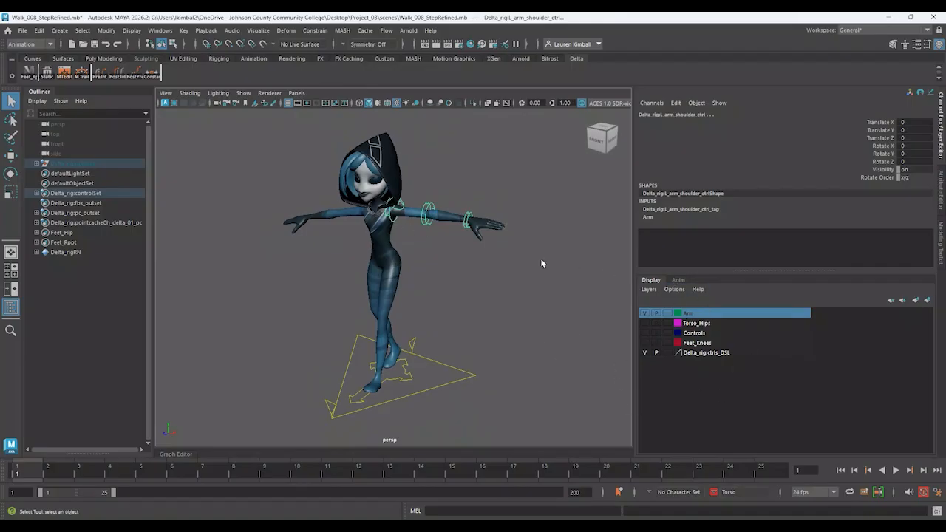
- Create an animation layer from the selected arm controls, name it L_Arm, and lock the BaseAnimation layer
{"action": "left_click", "coordinate": [678, 280]}
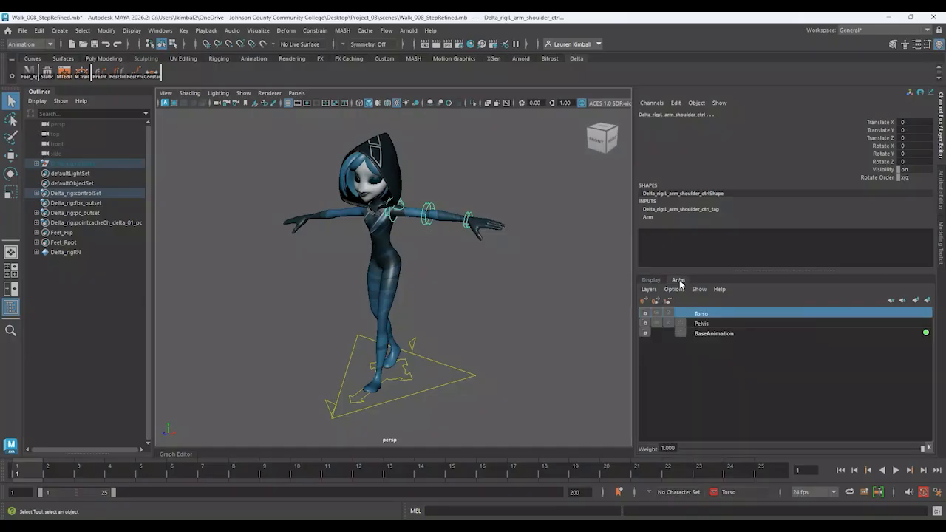
{"action": "left_click", "coordinate": [928, 301]}
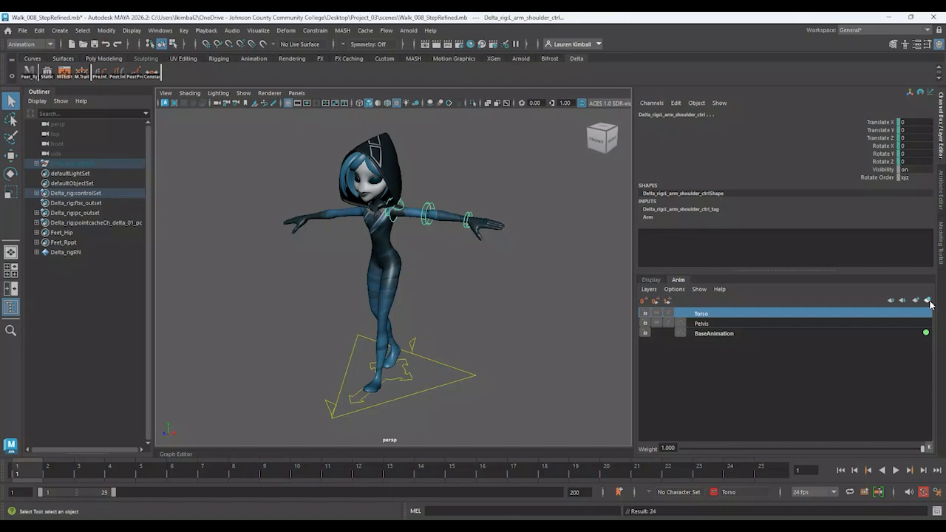
{"action": "double_click", "coordinate": [704, 314]}
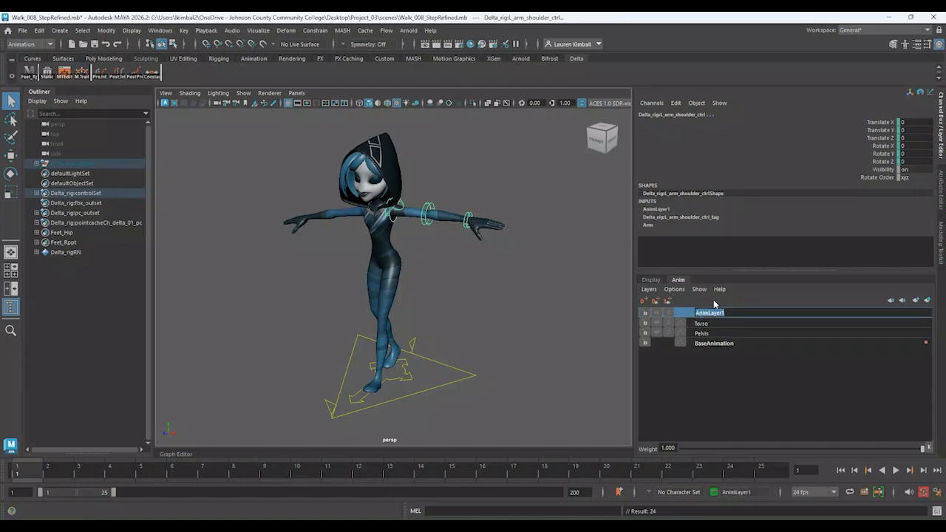
{"action": "key", "text": "BackSpace"}
{"action": "type", "text": "L_Arm"}
{"action": "key", "text": "Return"}
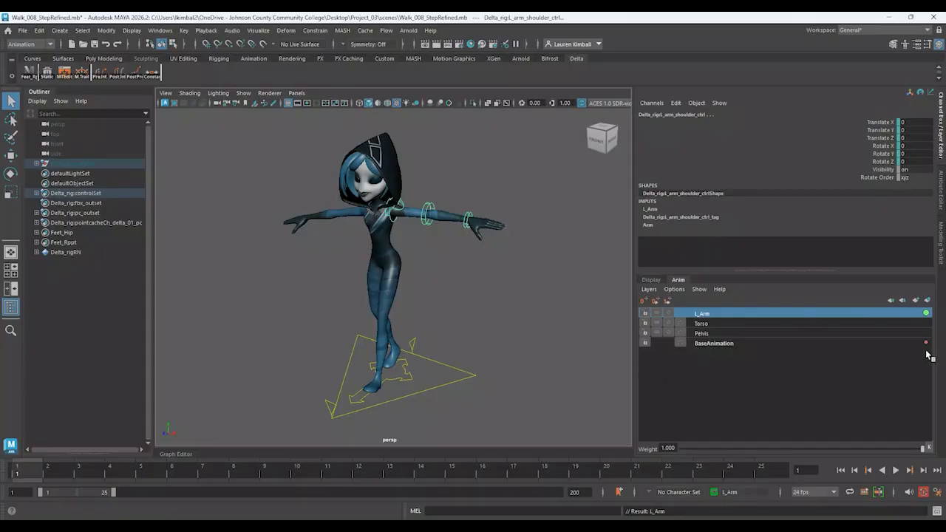
{"action": "left_click", "coordinate": [645, 344]}
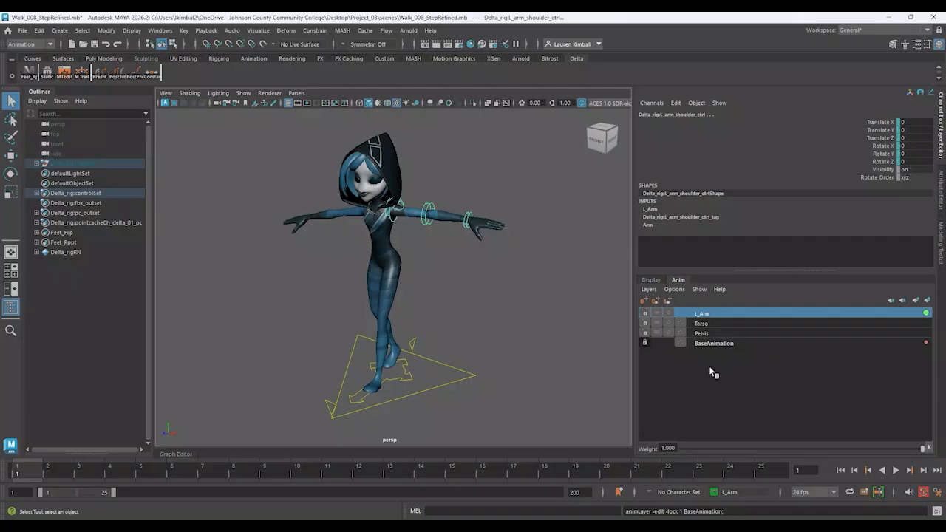
- Lower the character's left arm by rotating its shoulder FK control, setting Rotate Z to -30
{"action": "right_click_drag", "start_coordinate": [526, 384], "coordinate": [482, 374], "text": "alt"}
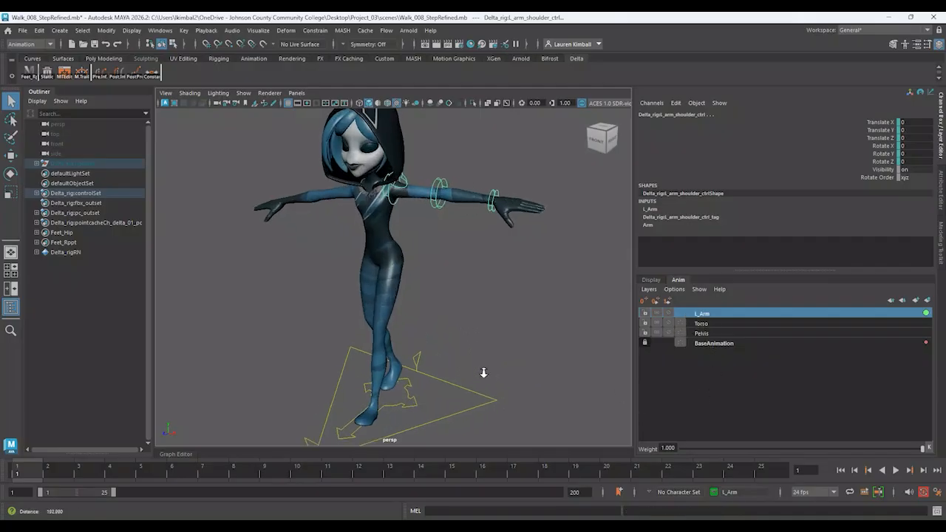
{"action": "left_click_drag", "start_coordinate": [481, 374], "coordinate": [485, 358], "text": "alt"}
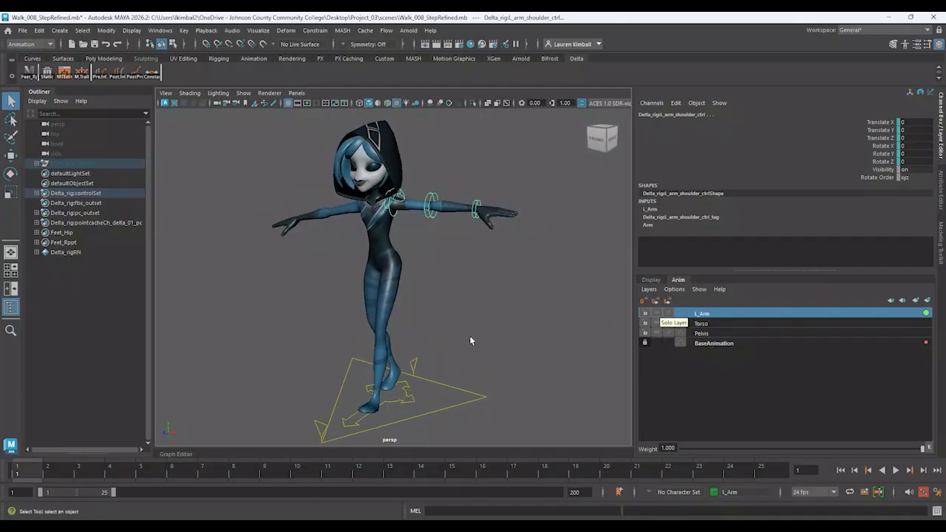
{"action": "left_click", "coordinate": [502, 301]}
{"action": "right_click_drag", "start_coordinate": [216, 377], "coordinate": [277, 358], "text": "alt"}
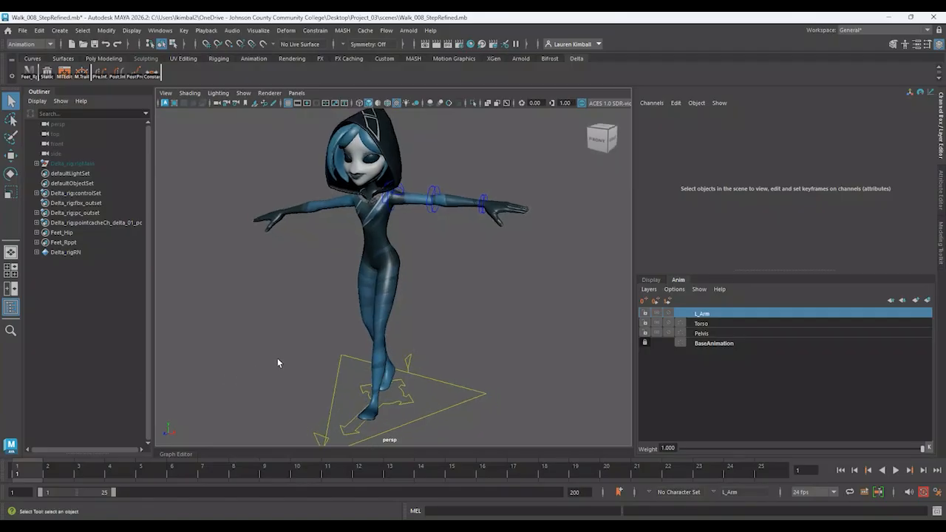
{"action": "middle_click_drag", "start_coordinate": [363, 336], "coordinate": [350, 404], "text": "alt"}
{"action": "right_click_drag", "start_coordinate": [351, 404], "coordinate": [517, 394], "text": "alt"}
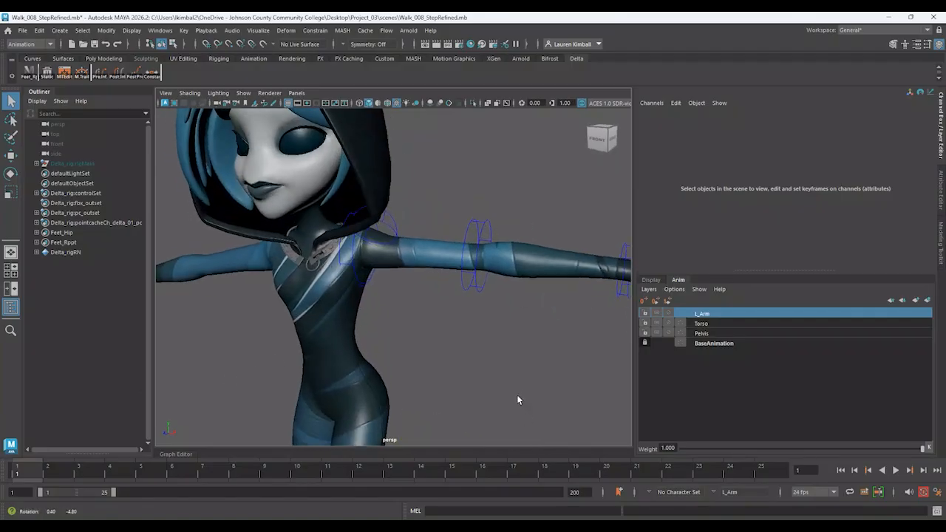
{"action": "left_click", "coordinate": [349, 263]}
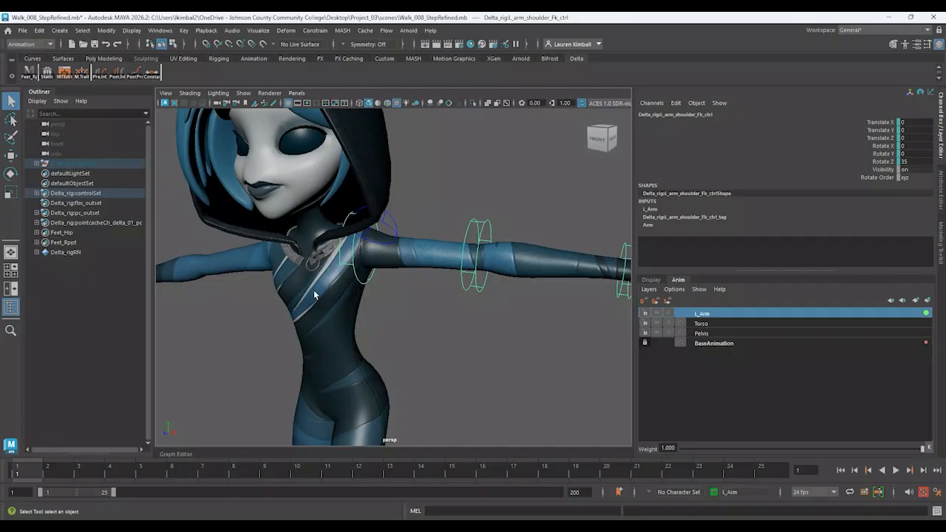
{"action": "right_click_drag", "start_coordinate": [459, 304], "coordinate": [405, 306], "text": "alt"}
{"action": "left_click_drag", "start_coordinate": [405, 306], "coordinate": [413, 309], "text": "alt"}
{"action": "key", "text": "e"}
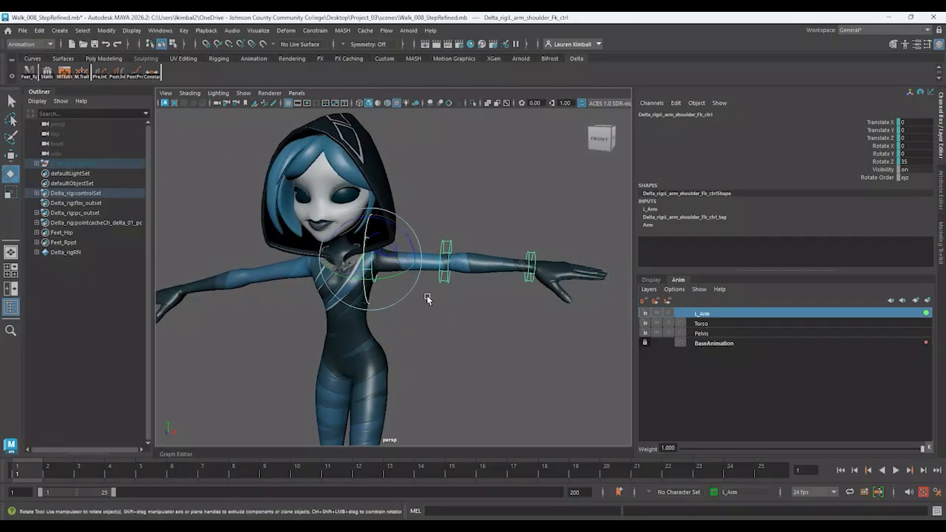
{"action": "left_click_drag", "start_coordinate": [405, 244], "coordinate": [414, 290]}
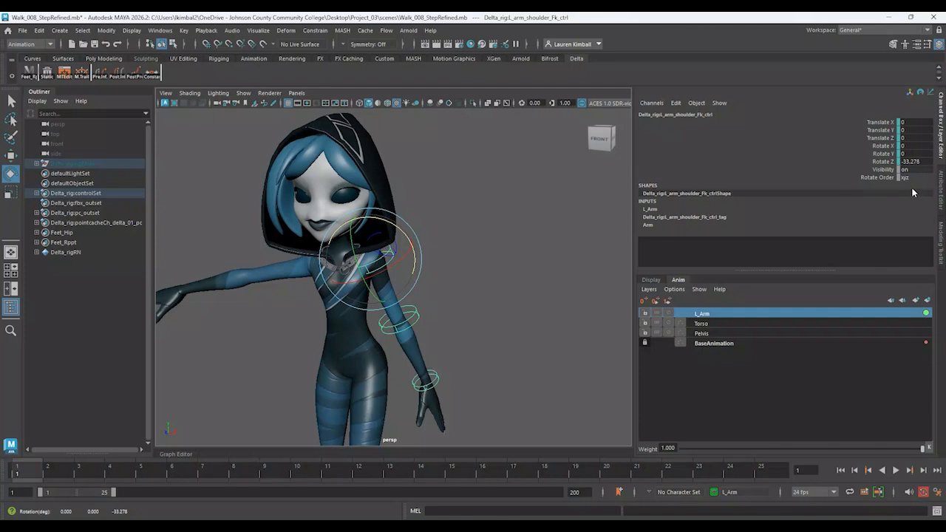
{"action": "left_click", "coordinate": [913, 162]}
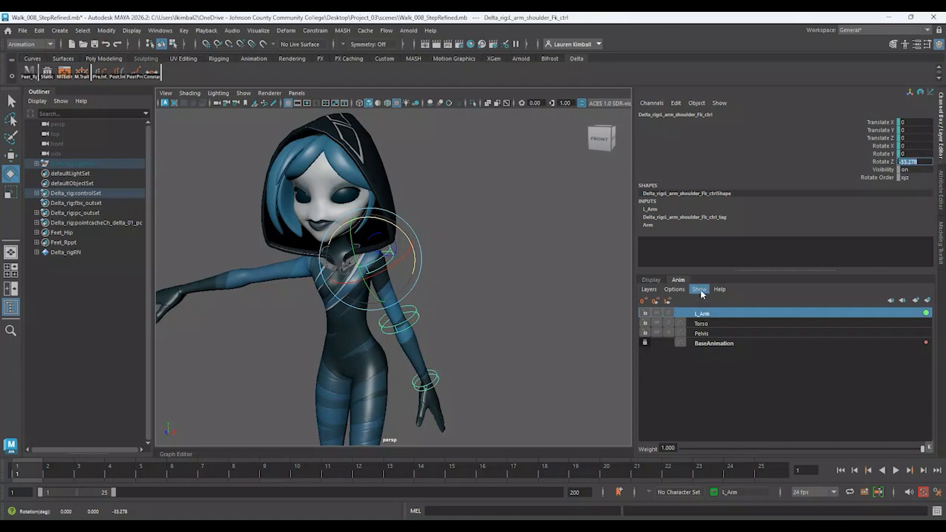
{"action": "type", "text": "-30"}
{"action": "key", "text": "Return"}
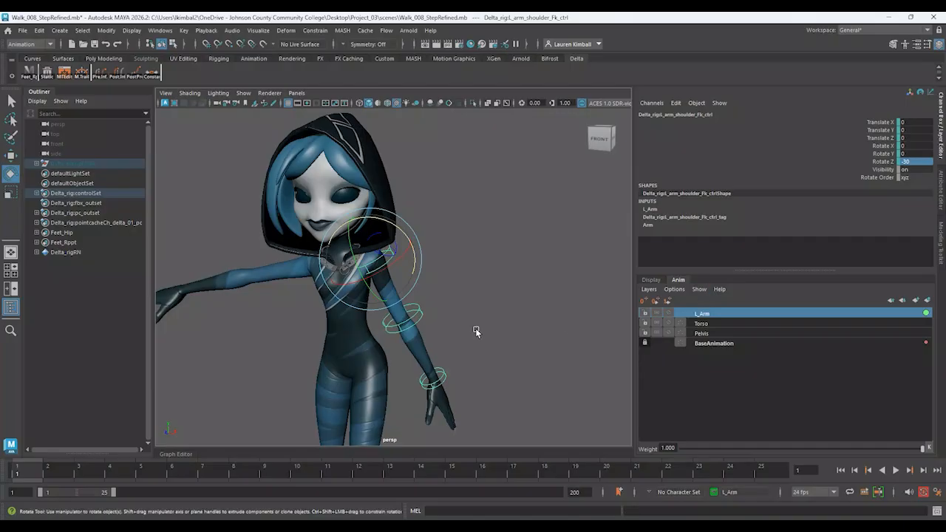
- Try rotating the left shoulder FK control about 52.6 degrees in Y, undo that rotation, and clear the selection
{"action": "left_click_drag", "start_coordinate": [451, 289], "coordinate": [393, 287], "text": "alt"}
{"action": "left_click", "coordinate": [534, 256]}
{"action": "left_click_drag", "start_coordinate": [533, 256], "coordinate": [444, 289], "text": "alt"}
{"action": "scroll", "coordinate": [444, 289], "scroll_direction": "up", "scroll_amount": 6}
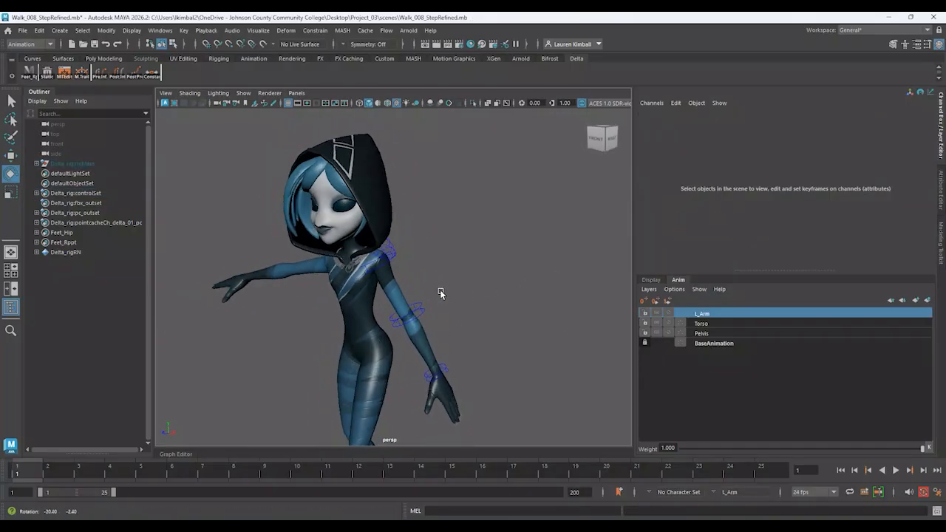
{"action": "left_click", "coordinate": [371, 252]}
{"action": "left_click_drag", "start_coordinate": [345, 260], "coordinate": [386, 278]}
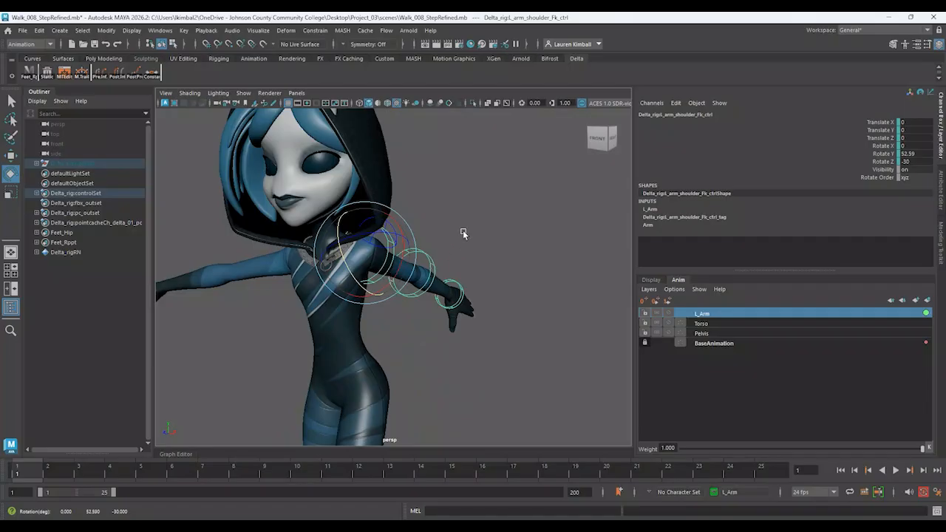
{"action": "key", "text": "ctrl+z"}
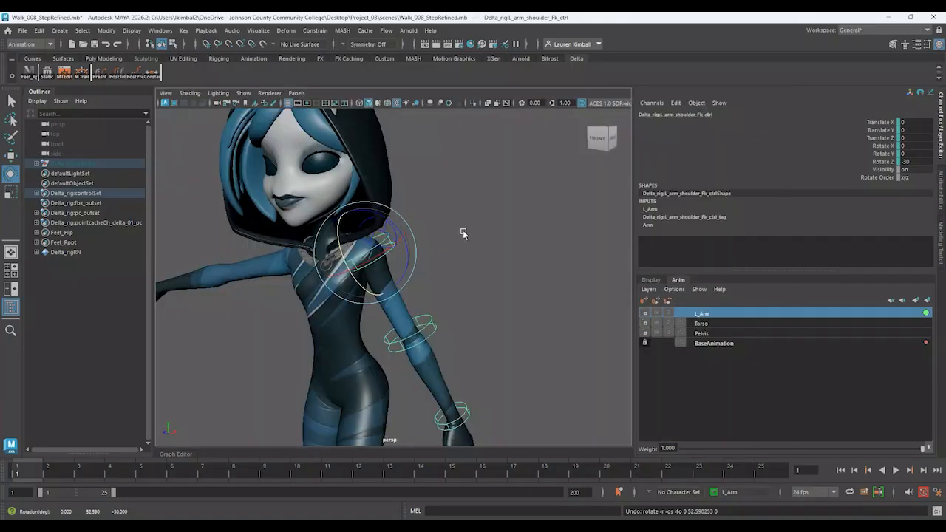
{"action": "left_click", "coordinate": [462, 278]}
- Show the Controls display layer and select the head settings control in the group of shapes beside the character
{"action": "scroll", "coordinate": [463, 276], "scroll_direction": "down", "scroll_amount": 5}
{"action": "left_click_drag", "start_coordinate": [382, 253], "coordinate": [466, 292], "text": "alt"}
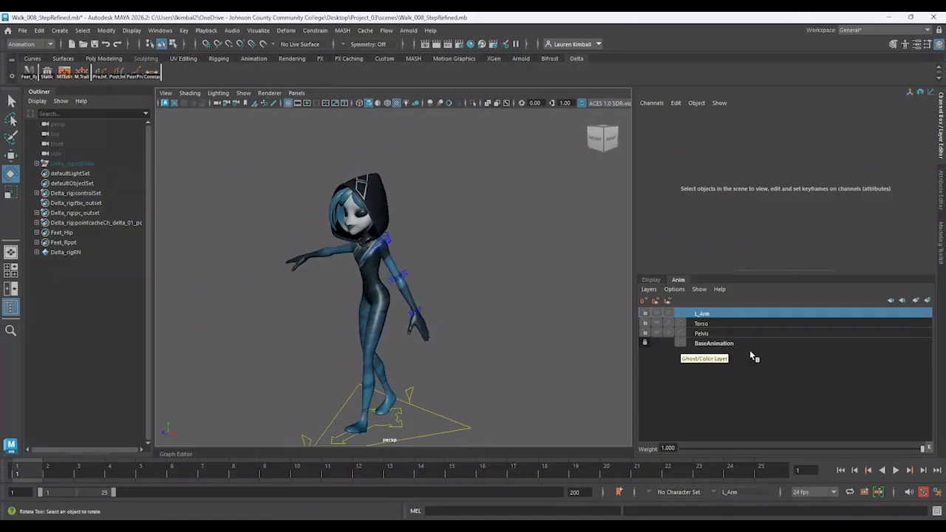
{"action": "left_click", "coordinate": [651, 280]}
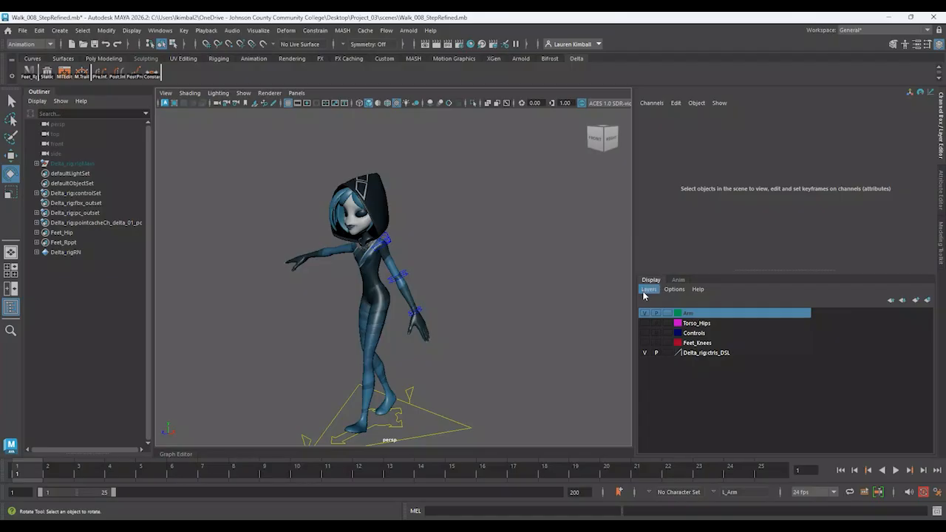
{"action": "left_click", "coordinate": [644, 332]}
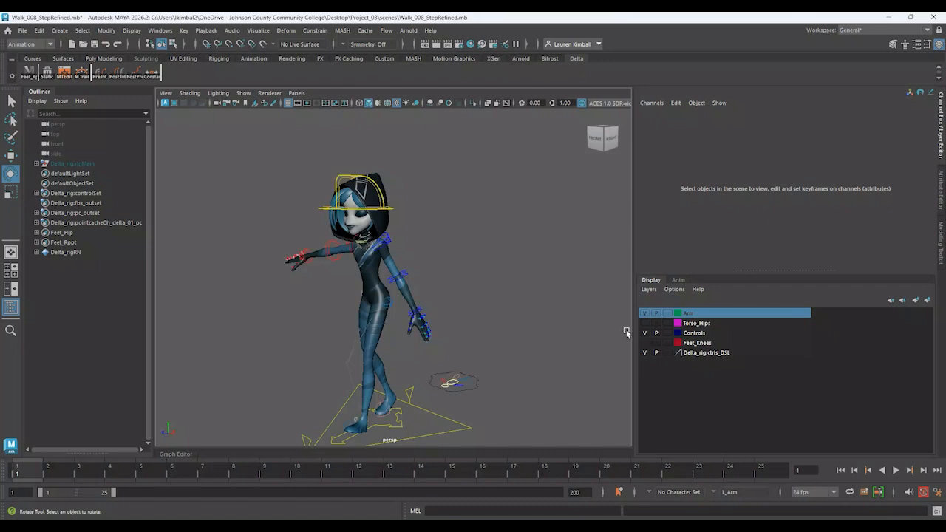
{"action": "left_click_drag", "start_coordinate": [411, 323], "coordinate": [480, 309], "text": "alt"}
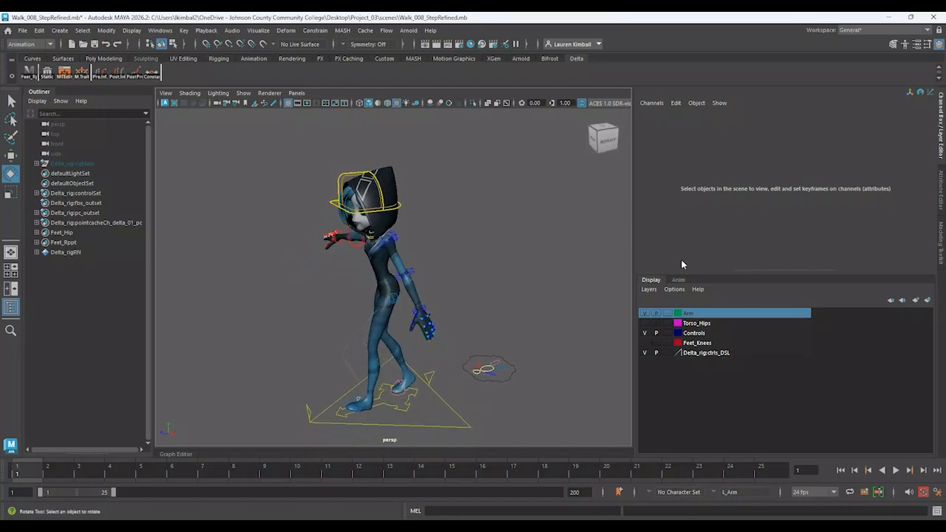
{"action": "left_click_drag", "start_coordinate": [525, 336], "coordinate": [572, 363], "text": "alt"}
{"action": "middle_click_drag", "start_coordinate": [571, 363], "coordinate": [403, 240], "text": "alt"}
{"action": "right_click_drag", "start_coordinate": [362, 245], "coordinate": [389, 246], "text": "alt"}
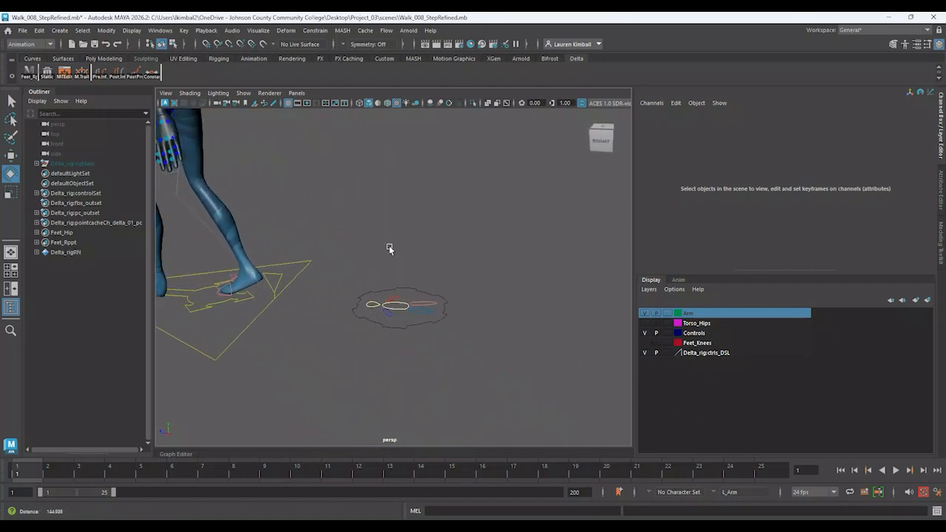
{"action": "left_click_drag", "start_coordinate": [389, 249], "coordinate": [391, 280], "text": "alt"}
{"action": "left_click", "coordinate": [371, 288]}
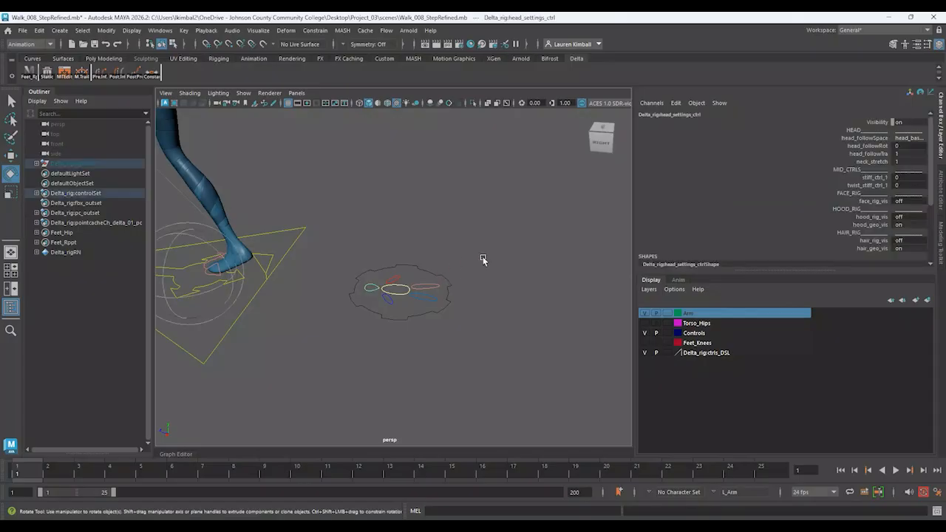
- Hide the character's hood by setting hood_geo_vis to off on the head settings control
{"action": "left_click_drag", "start_coordinate": [483, 260], "coordinate": [489, 294], "text": "alt"}
{"action": "right_click_drag", "start_coordinate": [531, 224], "coordinate": [354, 198], "text": "alt"}
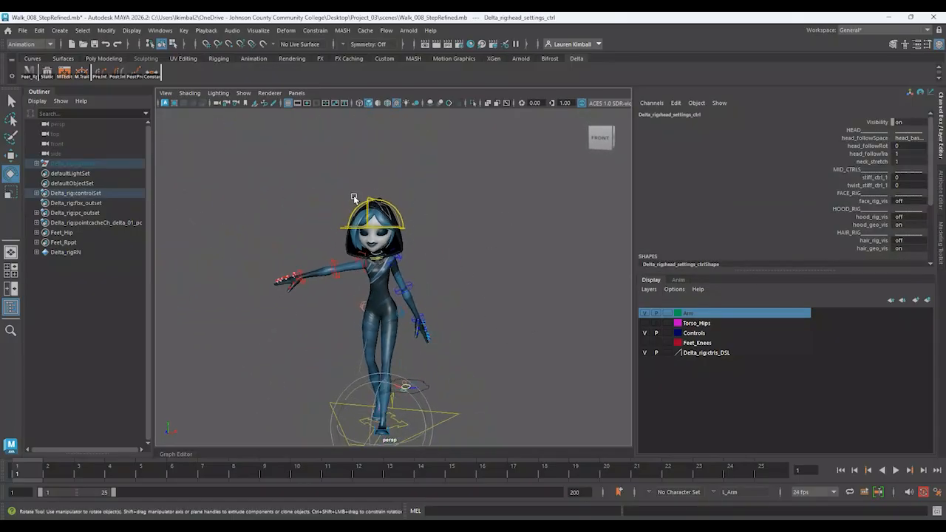
{"action": "left_click_drag", "start_coordinate": [353, 198], "coordinate": [399, 203], "text": "alt"}
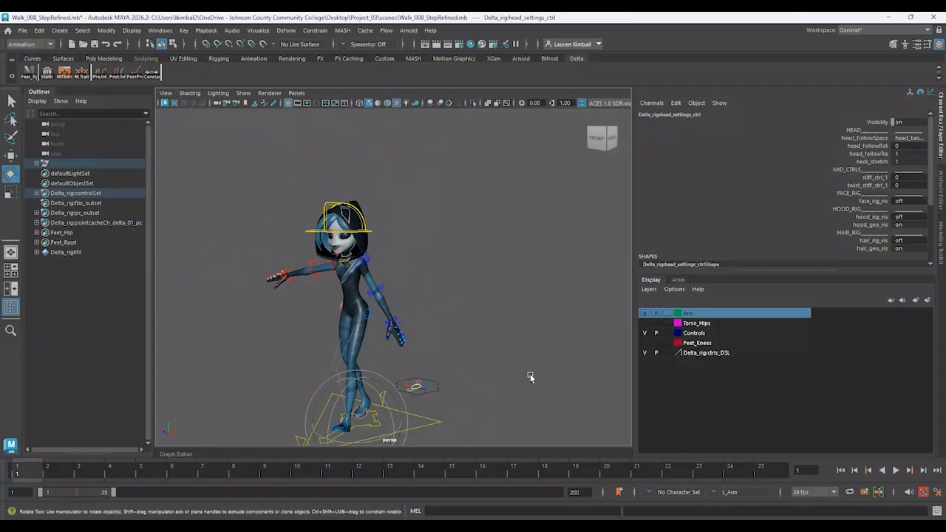
{"action": "left_click_drag", "start_coordinate": [530, 373], "coordinate": [466, 339], "text": "alt"}
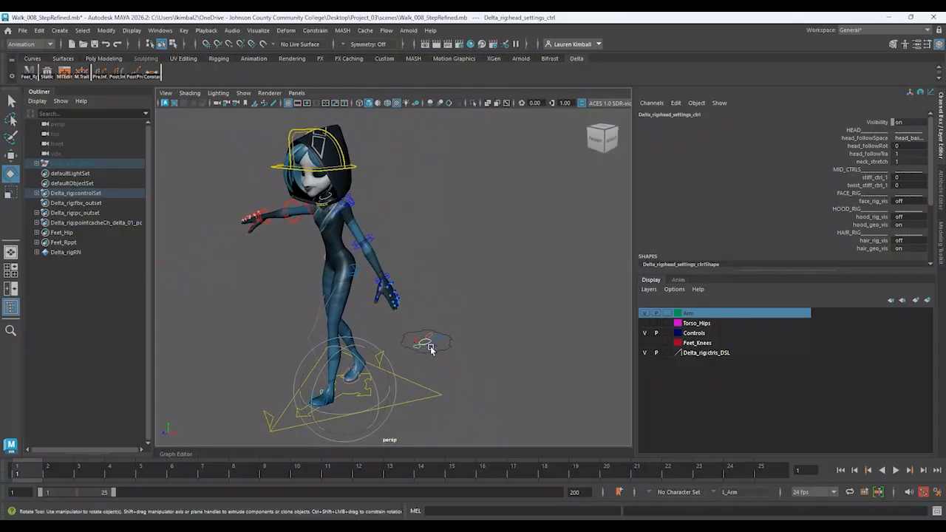
{"action": "key", "text": "f"}
{"action": "middle_click_drag", "start_coordinate": [454, 392], "coordinate": [422, 353], "text": "alt"}
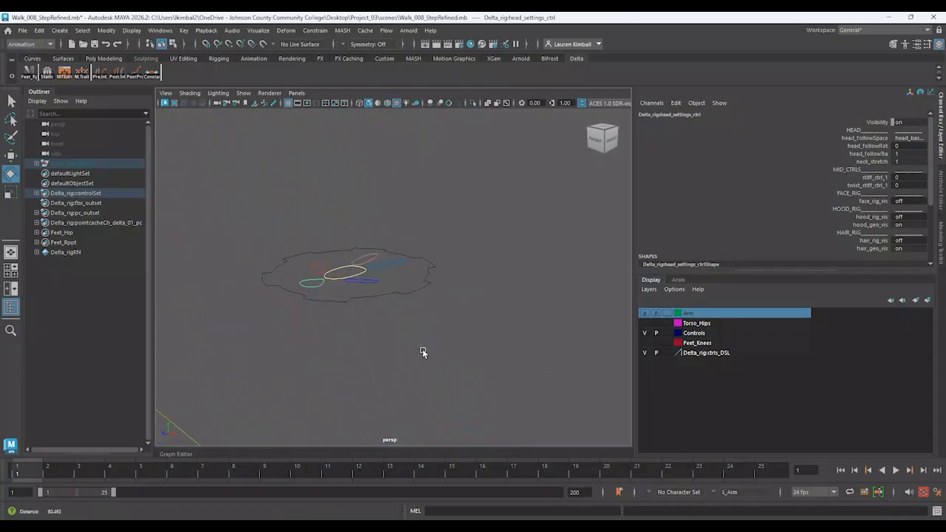
{"action": "scroll", "coordinate": [348, 279], "scroll_direction": "up", "scroll_amount": 4}
{"action": "left_click_drag", "start_coordinate": [348, 279], "coordinate": [362, 314], "text": "alt"}
{"action": "middle_click_drag", "start_coordinate": [450, 415], "coordinate": [467, 456], "text": "alt"}
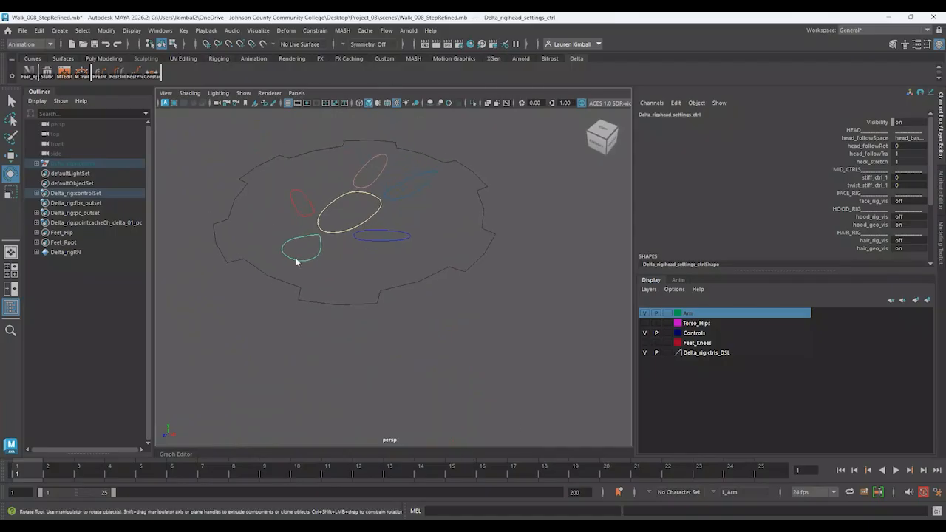
{"action": "left_click", "coordinate": [310, 260]}
{"action": "right_click_drag", "start_coordinate": [306, 248], "coordinate": [315, 307]}
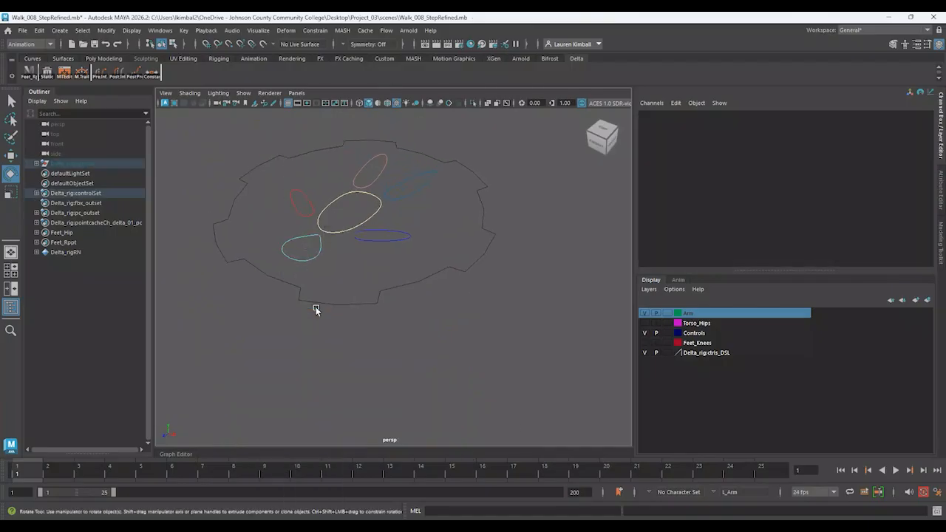
{"action": "left_click", "coordinate": [300, 246]}
{"action": "left_click", "coordinate": [301, 244]}
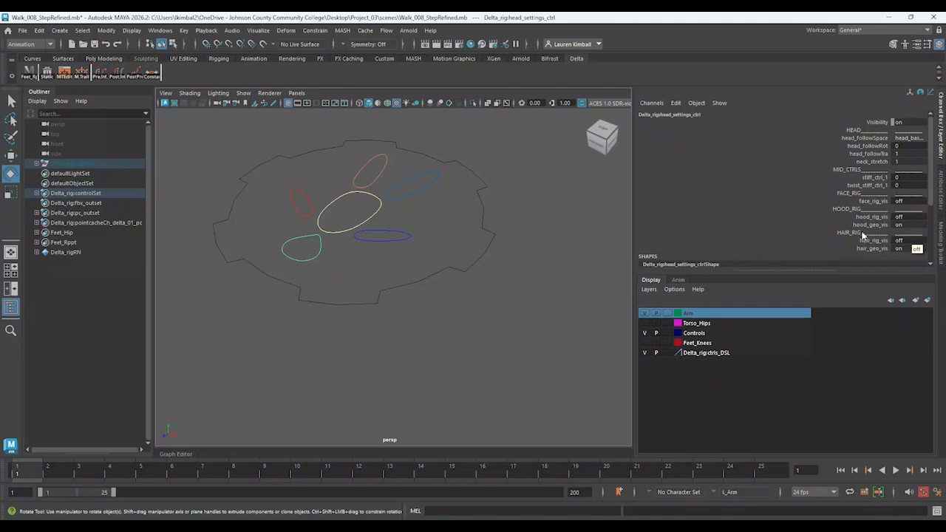
{"action": "double_click", "coordinate": [904, 225]}
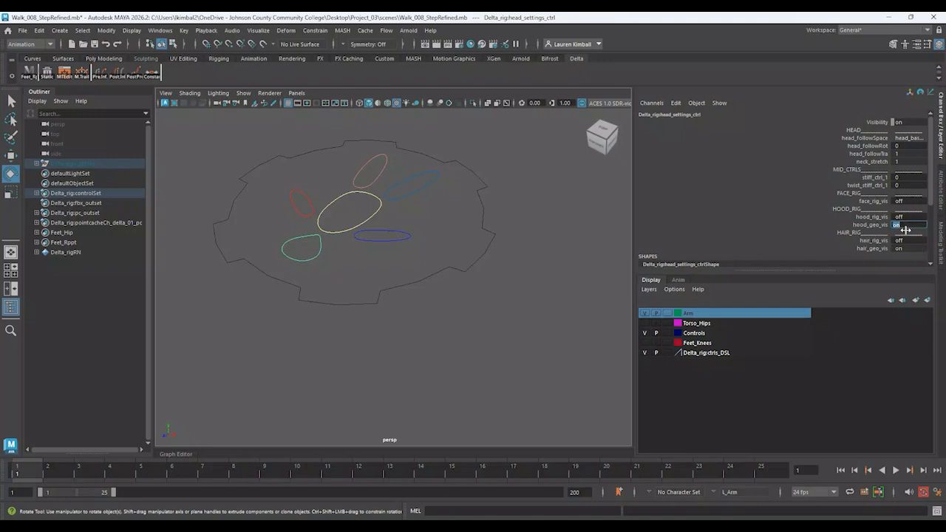
{"action": "key", "text": "Return"}
{"action": "scroll", "coordinate": [377, 221], "scroll_direction": "down", "scroll_amount": 6}
{"action": "left_click_drag", "start_coordinate": [403, 217], "coordinate": [455, 244], "text": "alt"}
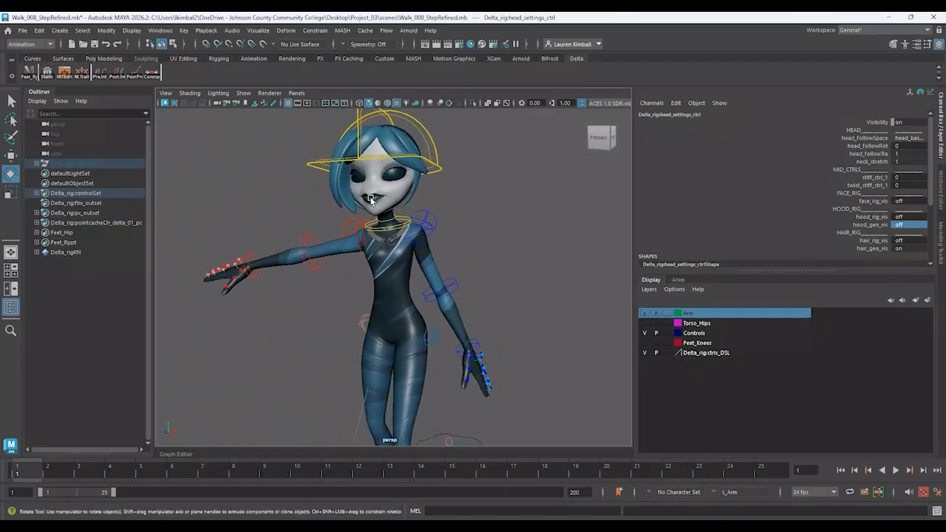
- Hide the Controls display layer, return to the animation layers, and select the left arm's shoulder control in a side view
{"action": "left_click", "coordinate": [646, 336]}
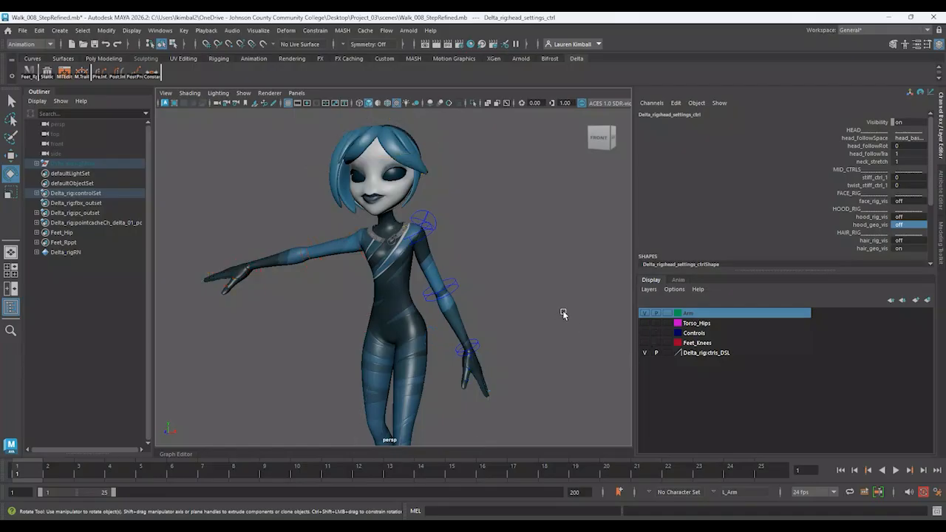
{"action": "left_click", "coordinate": [677, 280]}
{"action": "left_click_drag", "start_coordinate": [545, 273], "coordinate": [446, 213], "text": "alt"}
{"action": "left_click", "coordinate": [430, 240]}
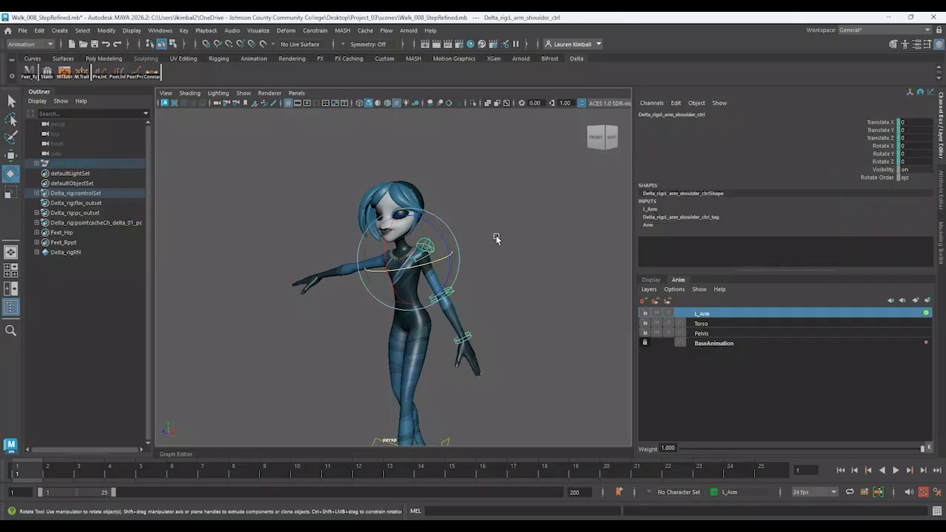
{"action": "left_click_drag", "start_coordinate": [495, 237], "coordinate": [446, 256], "text": "alt"}
{"action": "middle_click_drag", "start_coordinate": [451, 274], "coordinate": [475, 266], "text": "alt"}
{"action": "right_click_drag", "start_coordinate": [475, 266], "coordinate": [420, 328], "text": "alt"}
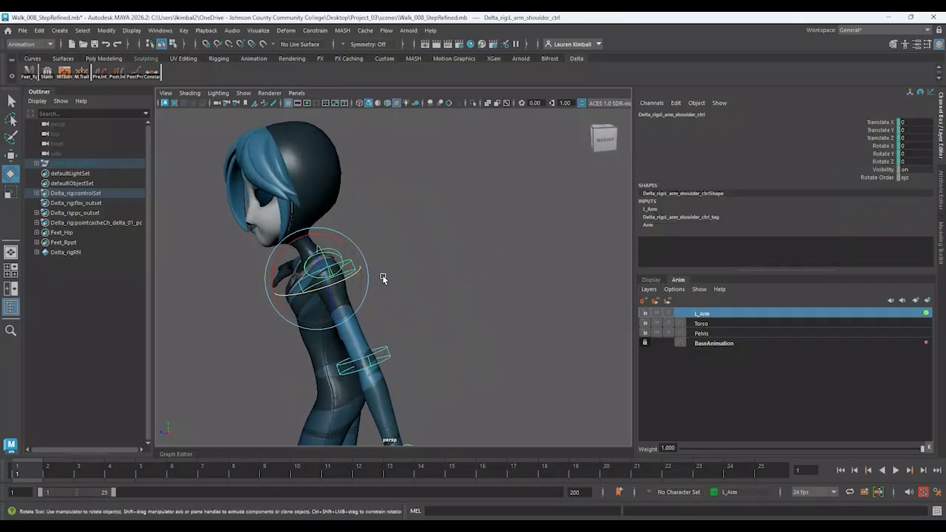
- Try moving the left shoulder control about 20 units along its local Z axis, and undo the move
{"action": "key", "text": "w"}
{"action": "left_click_drag", "start_coordinate": [300, 284], "coordinate": [186, 320]}
{"action": "key", "text": "ctrl+z"}
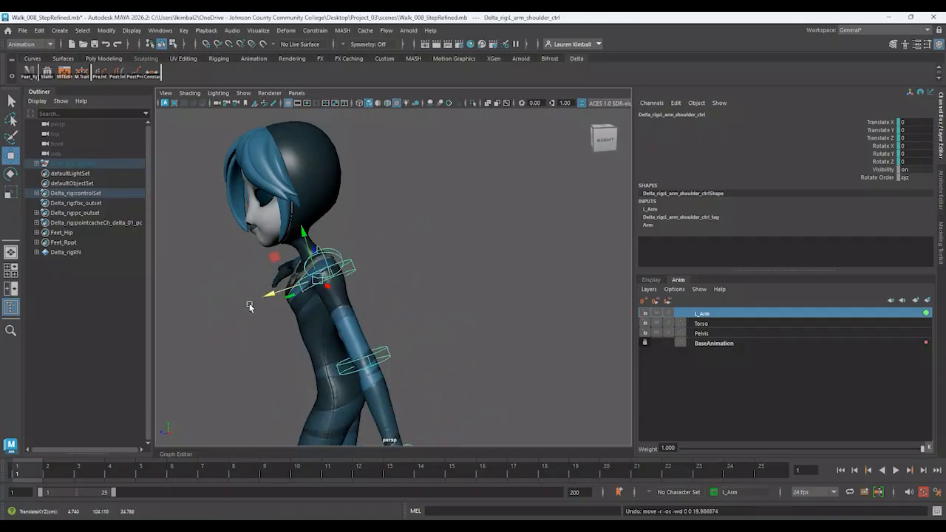
{"action": "left_click_drag", "start_coordinate": [249, 306], "coordinate": [332, 297], "text": "alt"}
{"action": "right_click_drag", "start_coordinate": [546, 275], "coordinate": [487, 283], "text": "alt"}
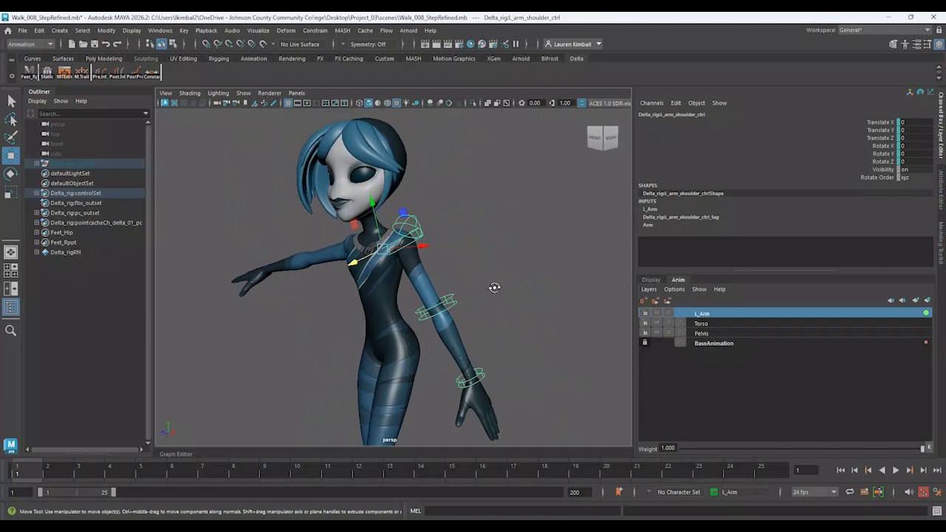
{"action": "left_click_drag", "start_coordinate": [494, 287], "coordinate": [480, 294], "text": "alt"}
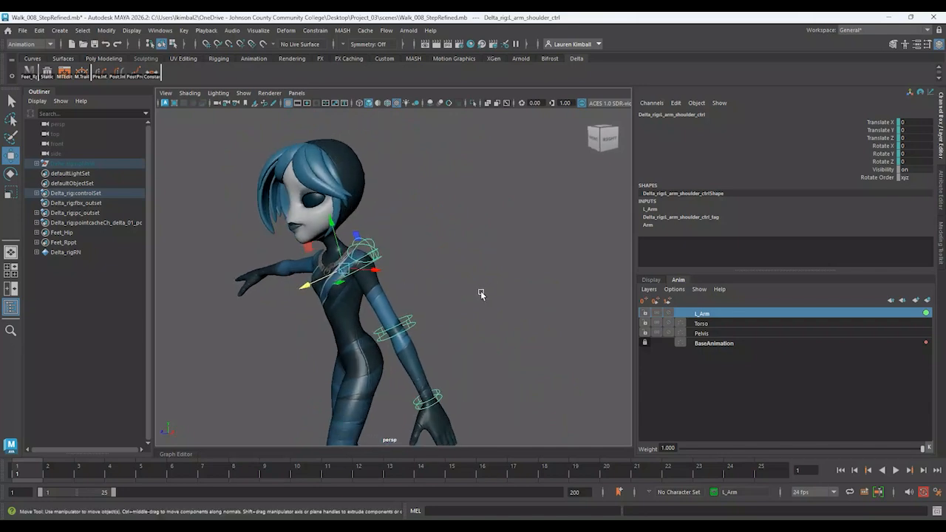
- Try rotating the left shoulder control about 12 degrees in Y, and undo the rotation
{"action": "key", "text": "e"}
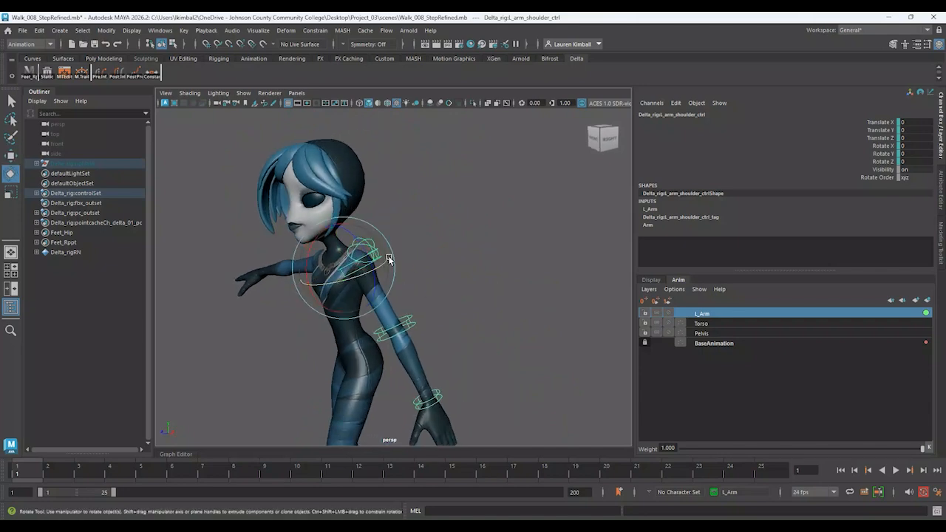
{"action": "mouse_move", "coordinate": [435, 268]}
{"action": "left_mouse_down", "text": "alt"}
{"action": "mouse_move", "coordinate": [477, 259]}
{"action": "mouse_move", "coordinate": [432, 263]}
{"action": "mouse_move", "coordinate": [445, 259]}
{"action": "left_mouse_up", "text": "alt"}
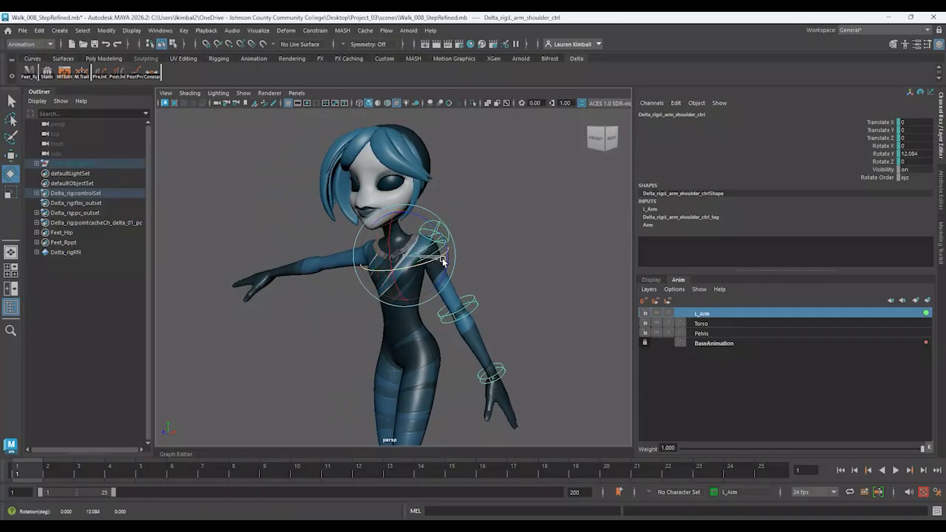
{"action": "key", "text": "ctrl+z"}
{"action": "scroll", "coordinate": [526, 287], "scroll_direction": "up", "scroll_amount": 4}
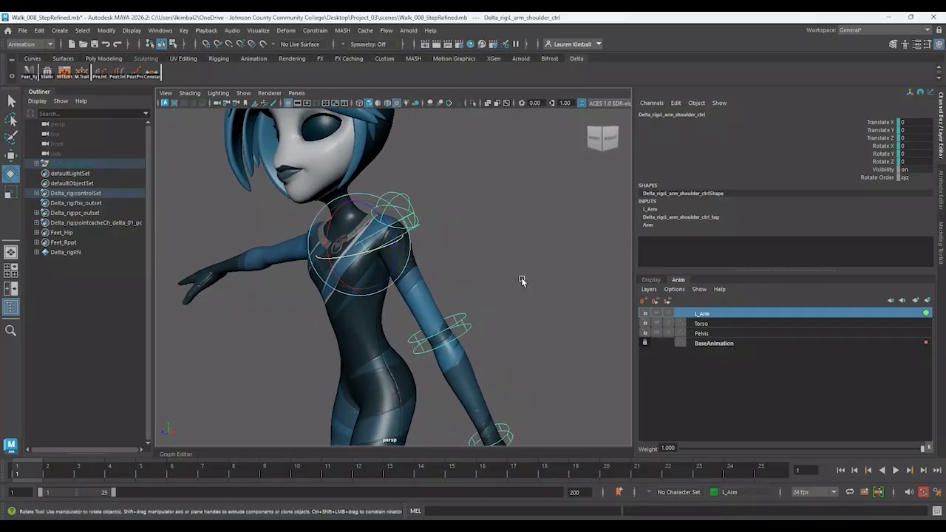
{"action": "scroll", "coordinate": [421, 318], "scroll_direction": "down", "scroll_amount": 3}
{"action": "scroll", "coordinate": [425, 323], "scroll_direction": "down", "scroll_amount": 5}
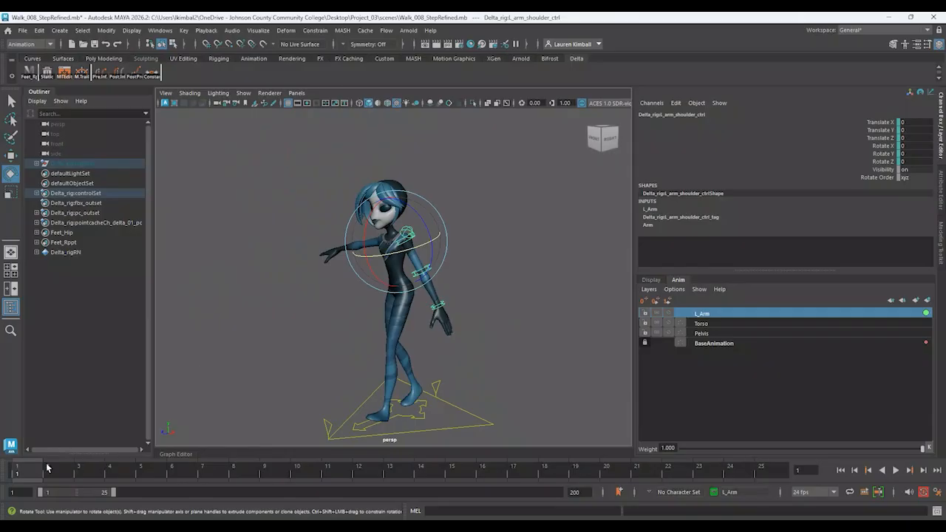
- Play the walk, return to frame 1, try rotating the left shoulder control about -58 degrees in Z, and scrub the timeline
{"action": "key", "text": "alt+v"}
{"action": "left_click", "coordinate": [16, 473]}
{"action": "left_click_drag", "start_coordinate": [196, 356], "coordinate": [341, 309], "text": "alt"}
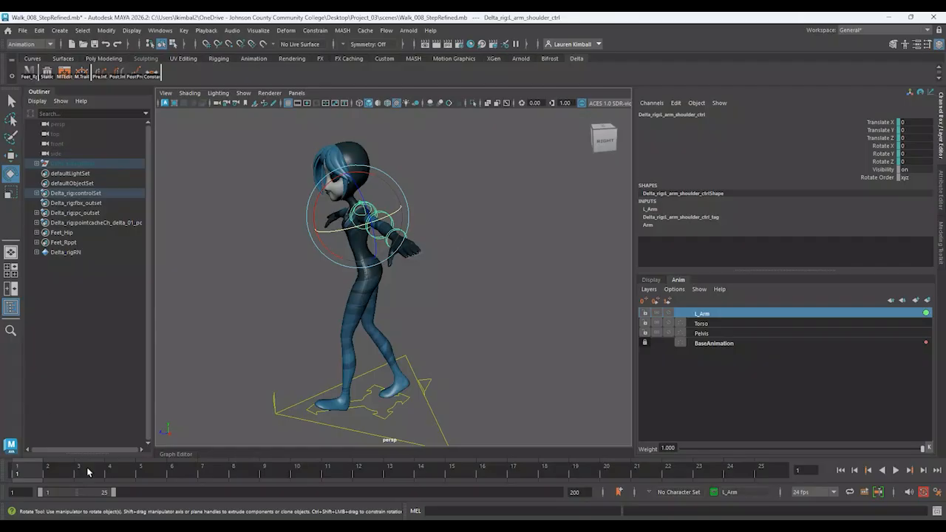
{"action": "left_click_drag", "start_coordinate": [417, 308], "coordinate": [291, 295], "text": "alt"}
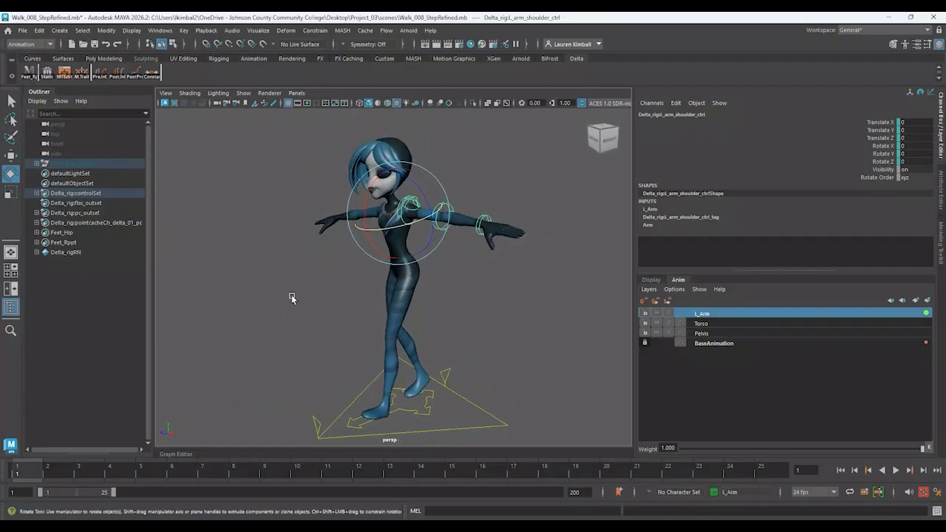
{"action": "left_click_drag", "start_coordinate": [414, 177], "coordinate": [429, 225]}
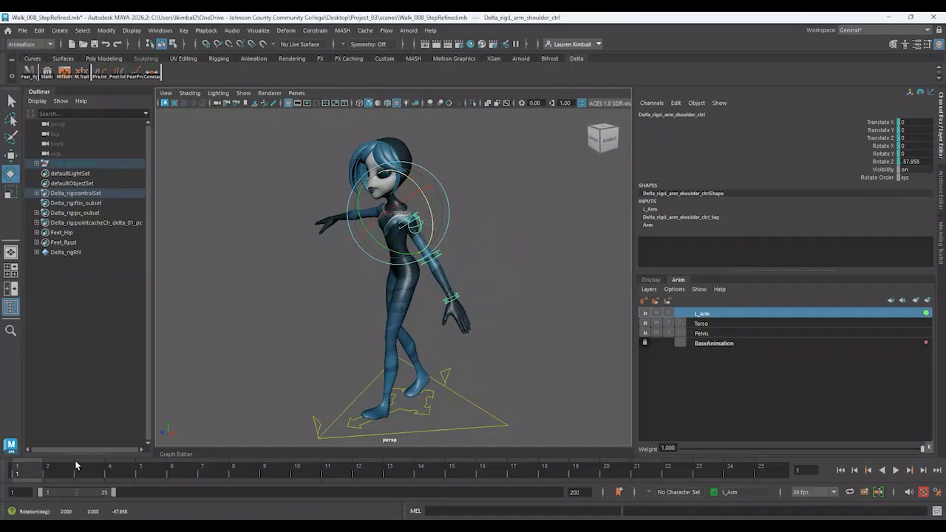
{"action": "left_click_drag", "start_coordinate": [77, 464], "coordinate": [25, 469]}
- Set the left shoulder control's Rotate Z to -30 and key only that channel at frame 1
{"action": "left_click_drag", "start_coordinate": [414, 180], "coordinate": [426, 211]}
{"action": "double_click", "coordinate": [916, 162]}
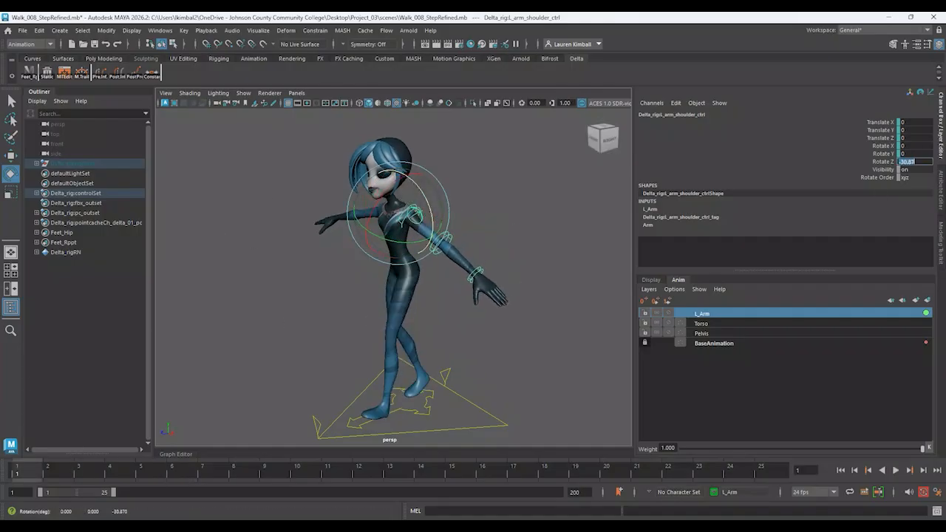
{"action": "type", "text": "-30"}
{"action": "key", "text": "Return"}
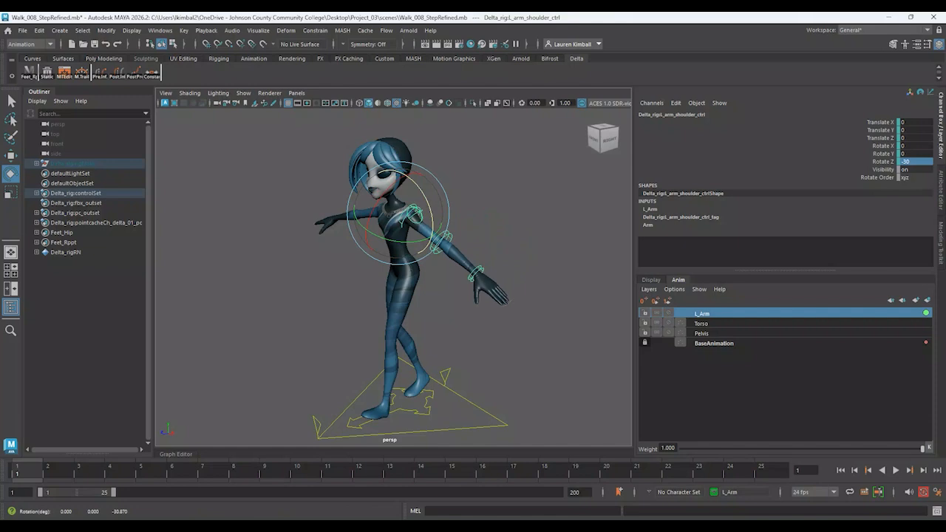
{"action": "left_click", "coordinate": [882, 161]}
{"action": "right_click", "coordinate": [881, 164]}
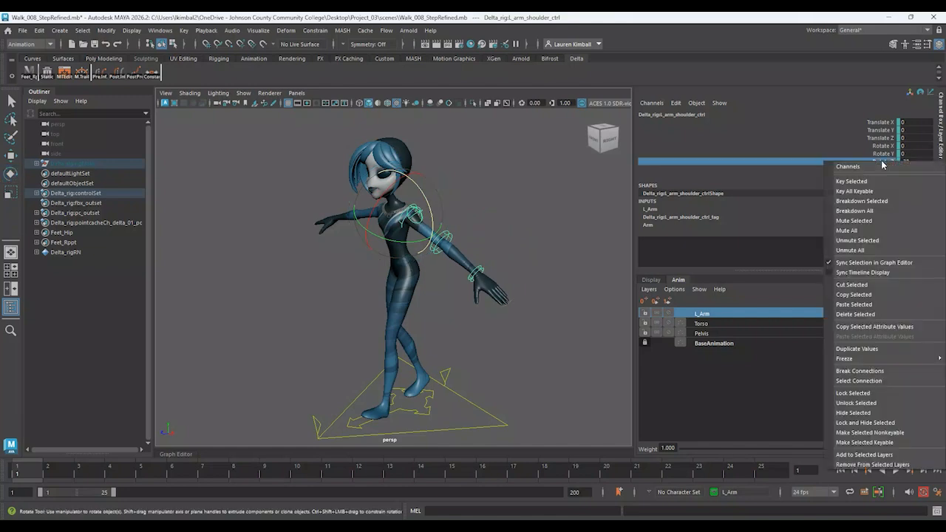
{"action": "left_click", "coordinate": [879, 181]}
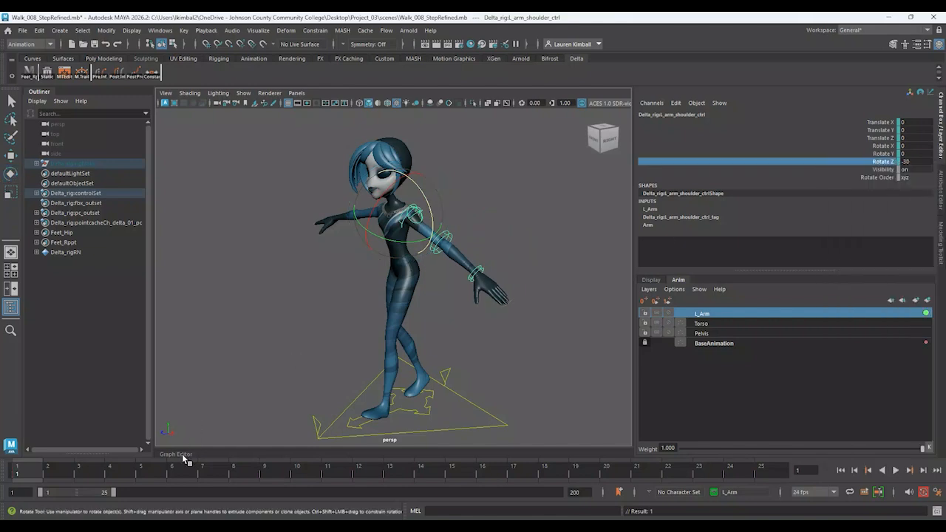
- Open the Graph Editor below the viewport and view the character's upper body from the front
{"action": "left_click", "coordinate": [183, 459]}
{"action": "left_click_drag", "start_coordinate": [543, 212], "coordinate": [578, 220], "text": "alt"}
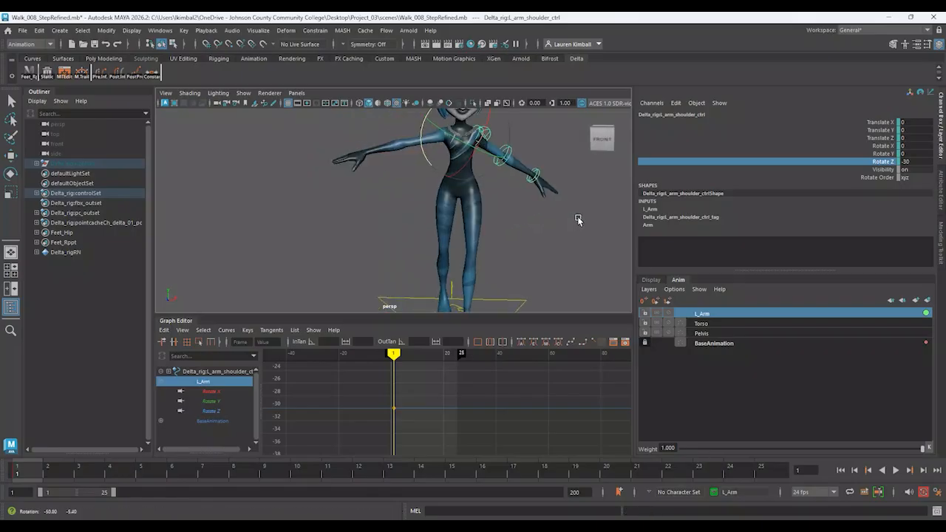
{"action": "middle_click_drag", "start_coordinate": [541, 213], "coordinate": [477, 281], "text": "alt"}
- Try rotating the left shoulder control to about -54 degrees in Z, and undo its recent rotations and key
{"action": "left_click_drag", "start_coordinate": [427, 189], "coordinate": [432, 213]}
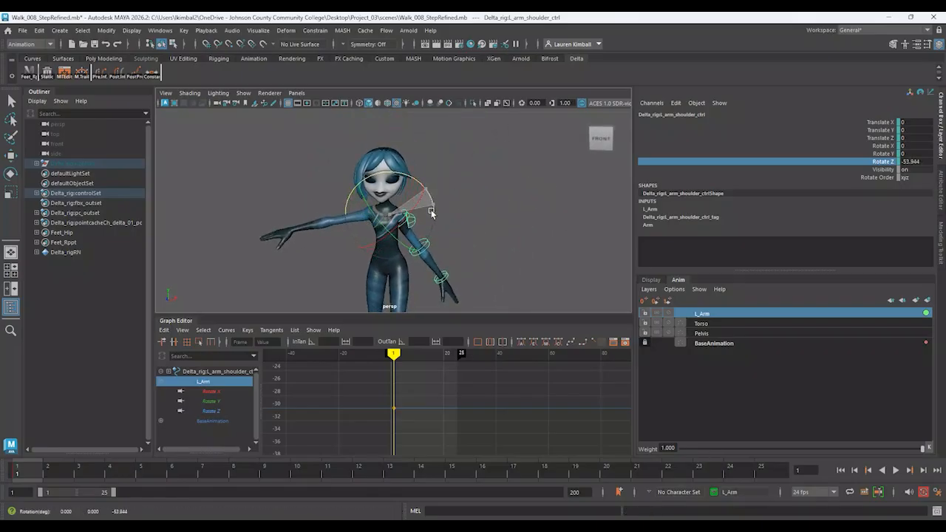
{"action": "key", "text": "ctrl+z"}
{"action": "key", "text": "ctrl+z"}
{"action": "key", "text": "ctrl+z"}
{"action": "key", "text": "ctrl+z"}
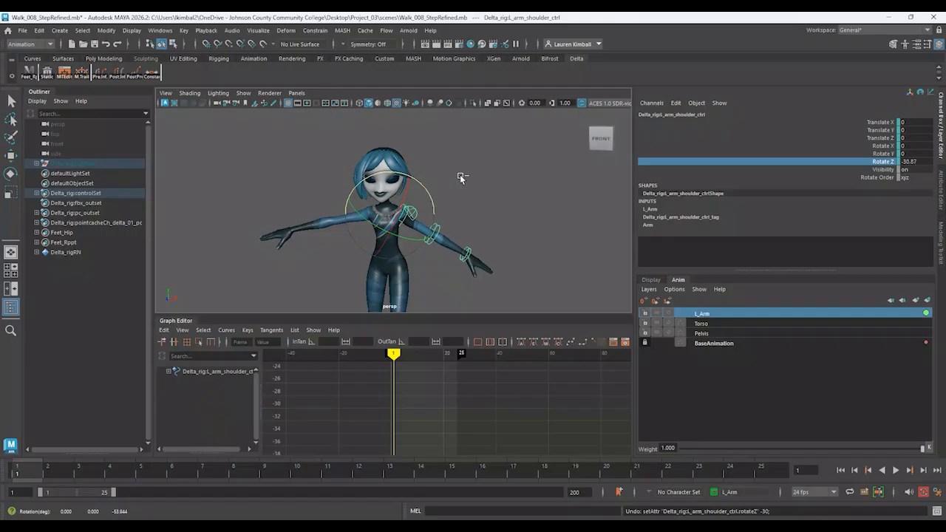
{"action": "key", "text": "ctrl+z"}
- Select the left shoulder FK control and set its Rotate Z to 0
{"action": "left_click", "coordinate": [461, 177]}
{"action": "left_click", "coordinate": [403, 210]}
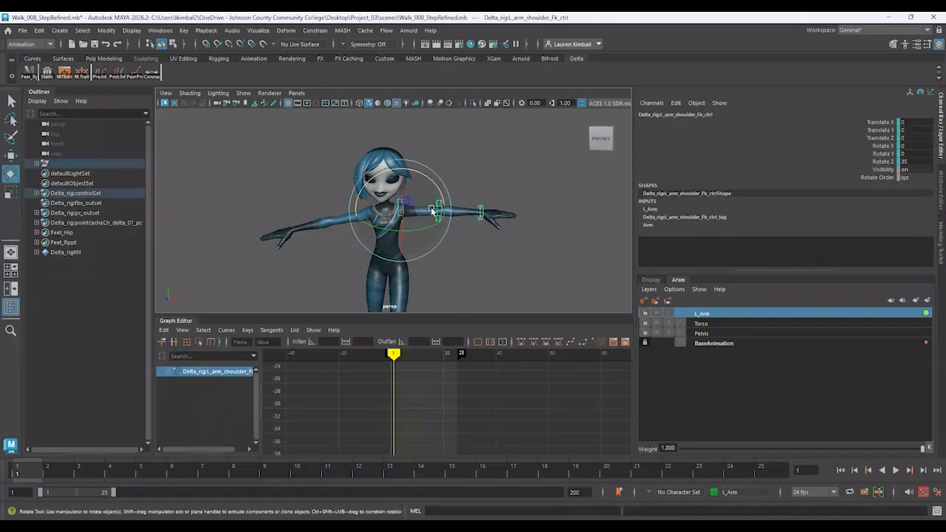
{"action": "left_click", "coordinate": [909, 161]}
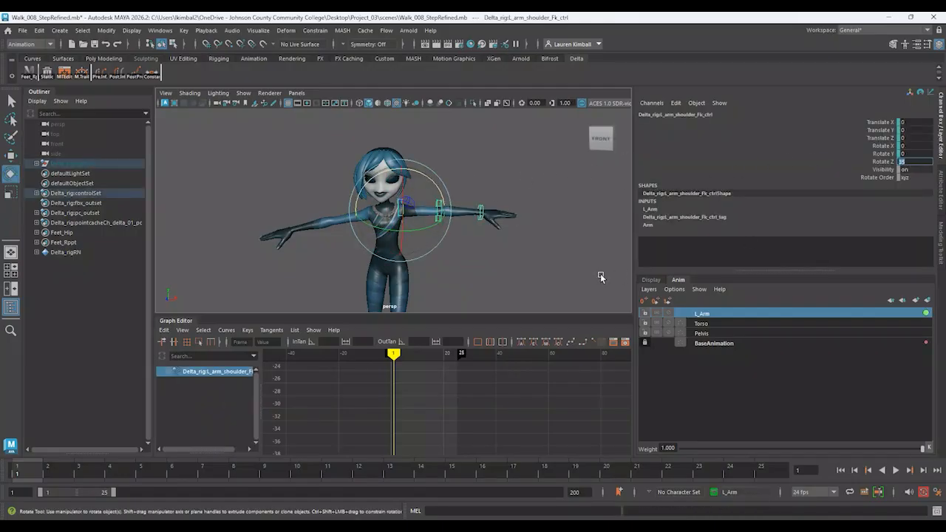
{"action": "type", "text": "35"}
{"action": "key", "text": "Return"}
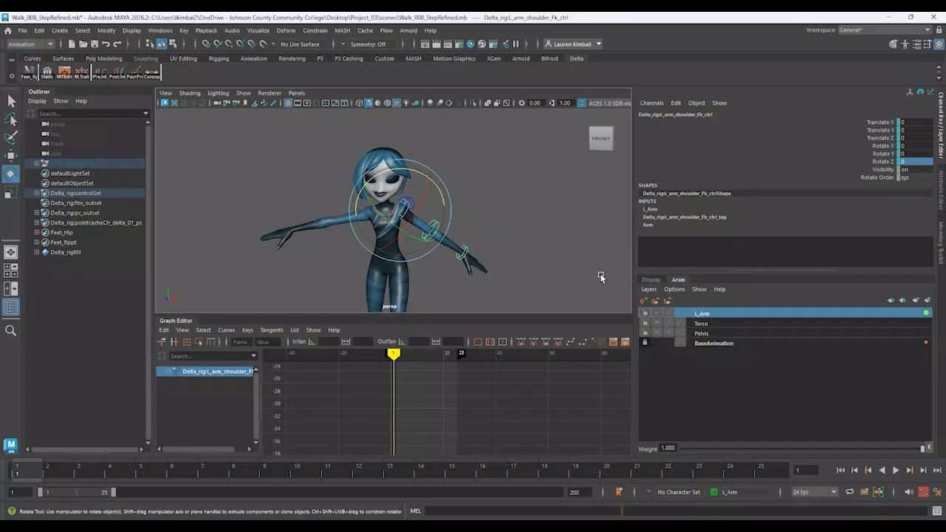
- Clear the selection and reselect the left shoulder FK control in a closer front view
{"action": "left_click", "coordinate": [545, 218]}
{"action": "left_click", "coordinate": [406, 203]}
{"action": "left_click", "coordinate": [464, 235]}
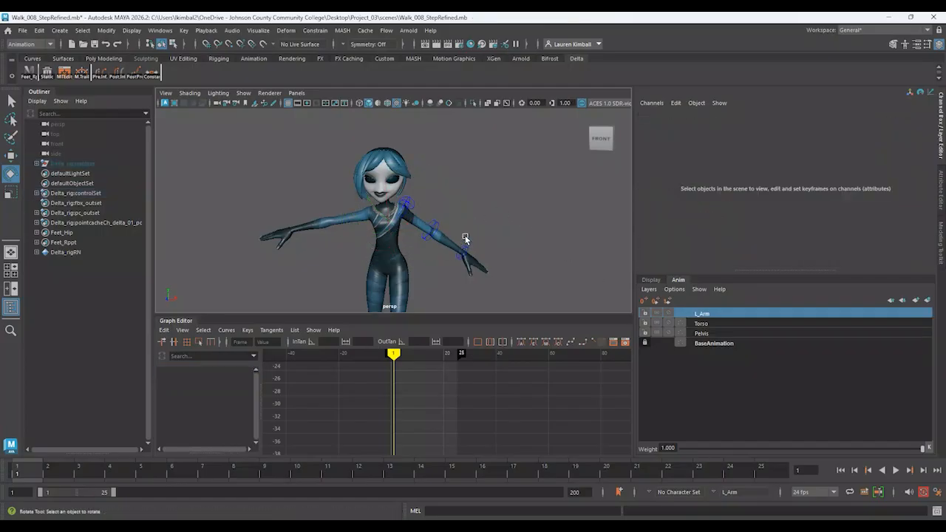
{"action": "left_click", "coordinate": [422, 201]}
{"action": "left_click", "coordinate": [439, 178]}
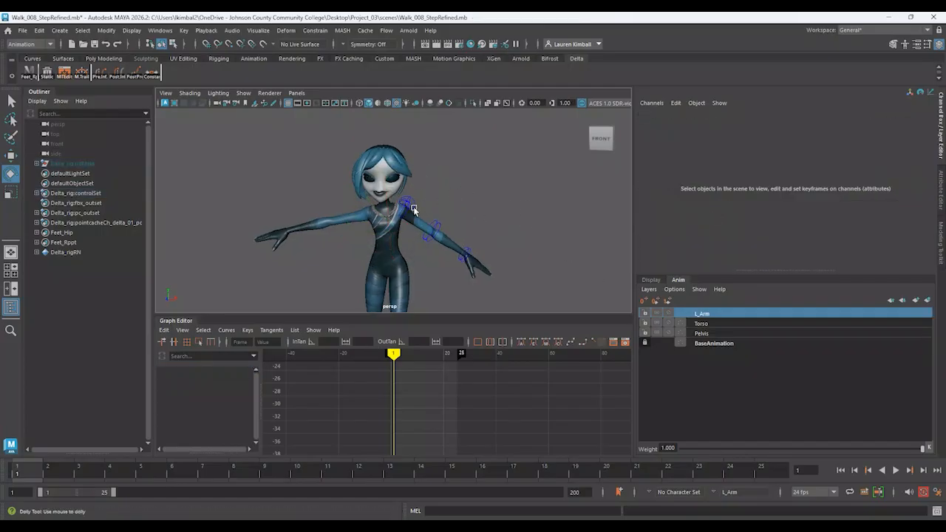
{"action": "scroll", "coordinate": [438, 178], "scroll_direction": "up", "scroll_amount": 5}
{"action": "left_click", "coordinate": [439, 178]}
{"action": "left_click", "coordinate": [441, 177]}
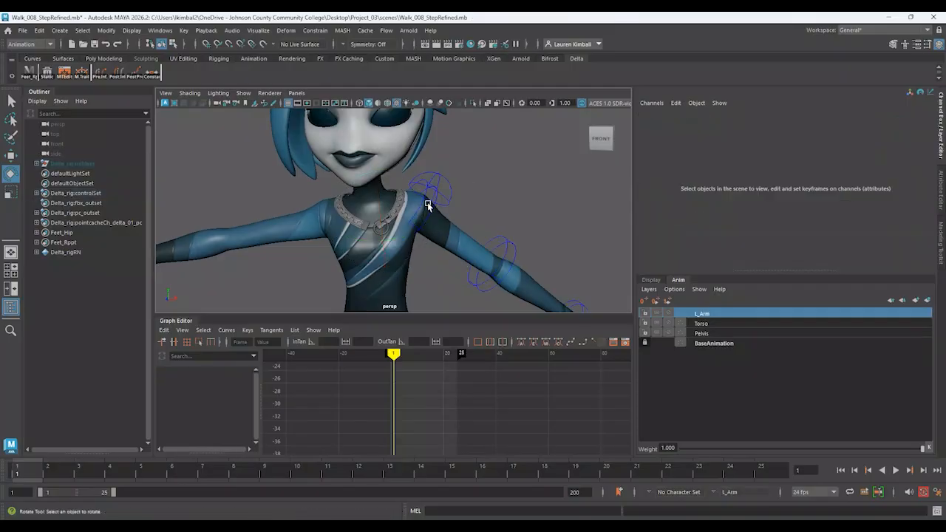
{"action": "left_click", "coordinate": [411, 215]}
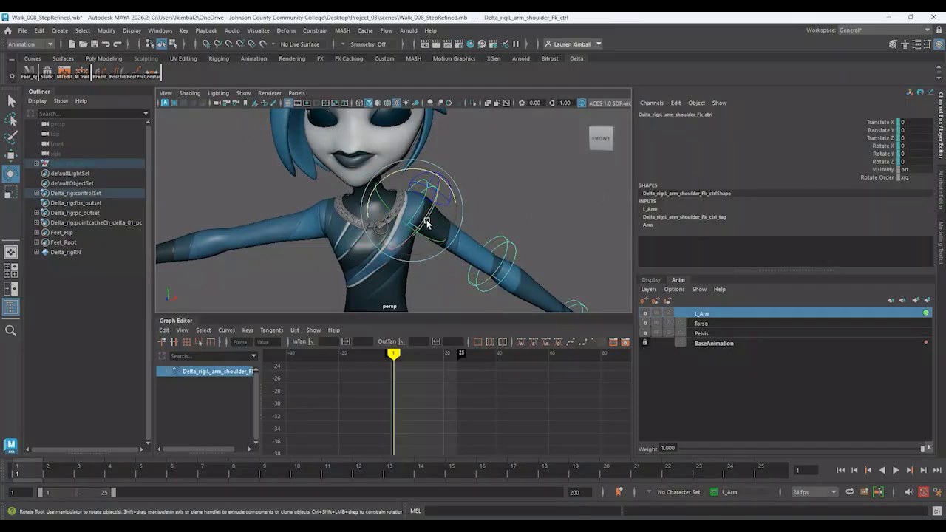
- Set the left shoulder FK control's Rotate Z to -30 and key only that channel at frame 1
{"action": "double_click", "coordinate": [910, 160]}
{"action": "type", "text": "-30"}
{"action": "key", "text": "Return"}
{"action": "left_click", "coordinate": [887, 164]}
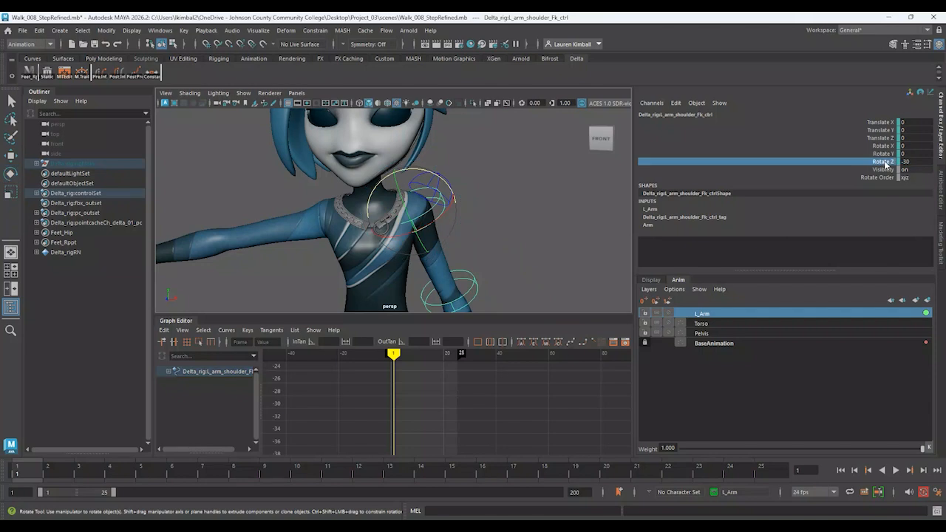
{"action": "right_click", "coordinate": [887, 164]}
{"action": "left_click", "coordinate": [887, 183]}
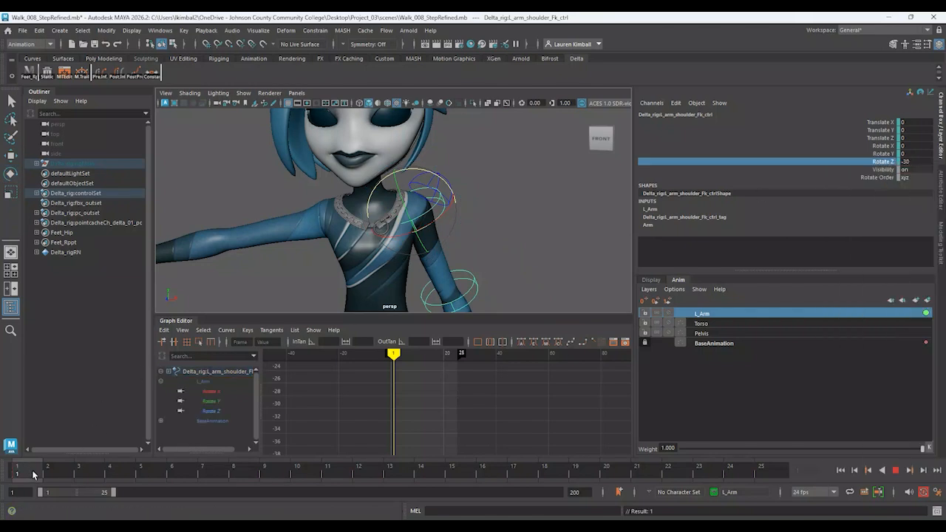
- Play the walk briefly and examine the lowered left arm from the front and from the character's left side
{"action": "key", "text": "alt+v"}
{"action": "key", "text": "Escape"}
{"action": "right_click_drag", "start_coordinate": [453, 156], "coordinate": [322, 177], "text": "alt"}
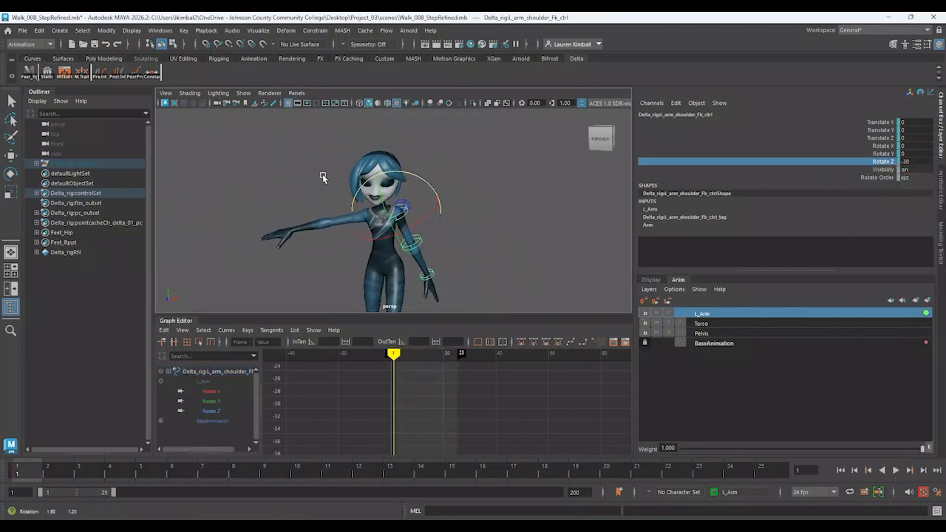
{"action": "left_click_drag", "start_coordinate": [323, 177], "coordinate": [289, 277], "text": "alt"}
{"action": "middle_click_drag", "start_coordinate": [290, 277], "coordinate": [296, 255], "text": "alt"}
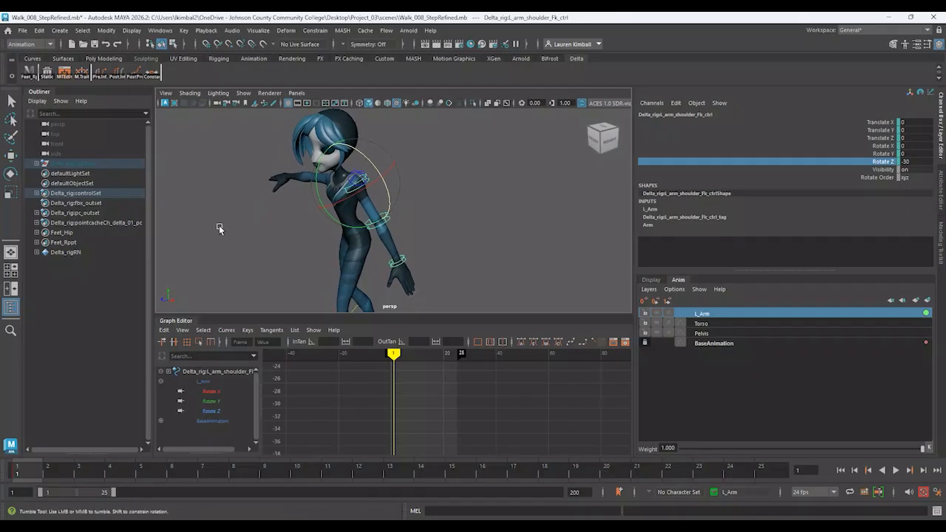
{"action": "left_click_drag", "start_coordinate": [190, 243], "coordinate": [225, 227], "text": "alt"}
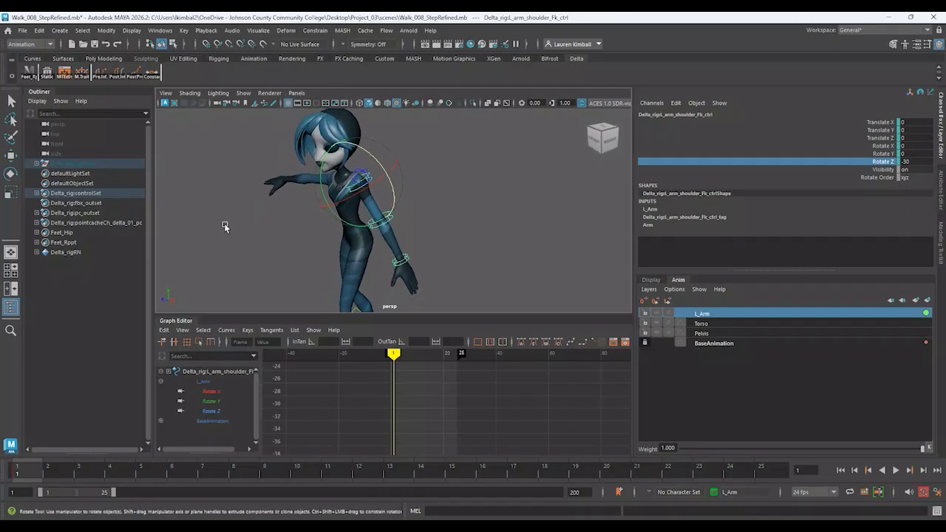
- Select the left arm's shoulder control and play the walk in a side view, stopping back at frame 1
{"action": "left_click", "coordinate": [271, 234]}
{"action": "left_click", "coordinate": [360, 175]}
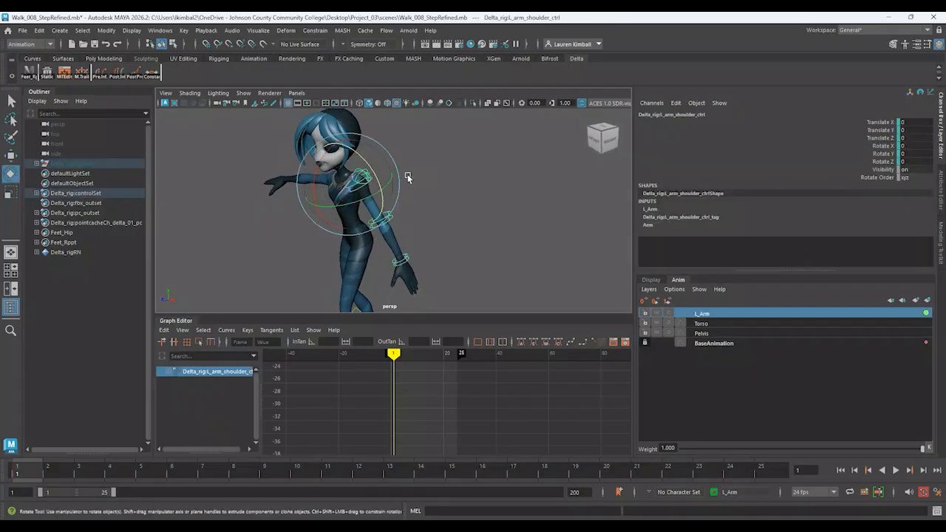
{"action": "left_click_drag", "start_coordinate": [407, 177], "coordinate": [230, 169], "text": "alt"}
{"action": "key", "text": "alt+v"}
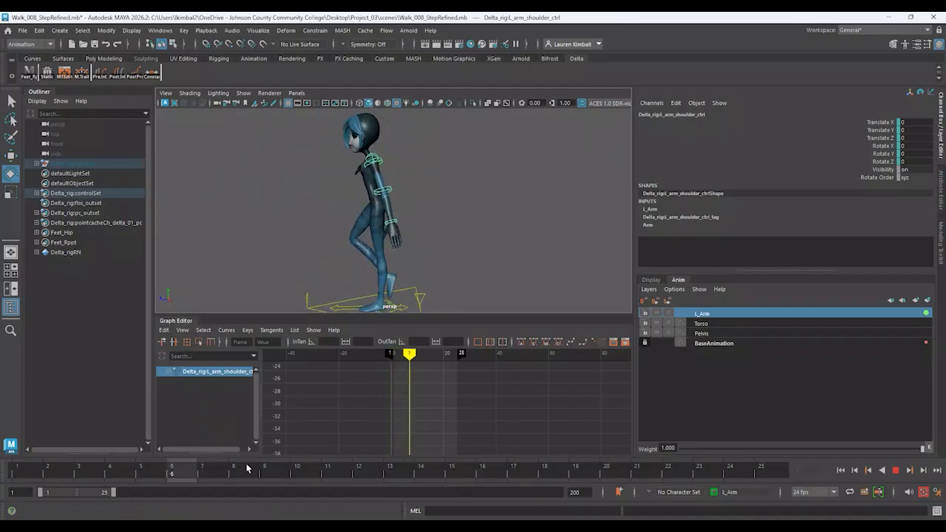
{"action": "key", "text": "alt+v"}
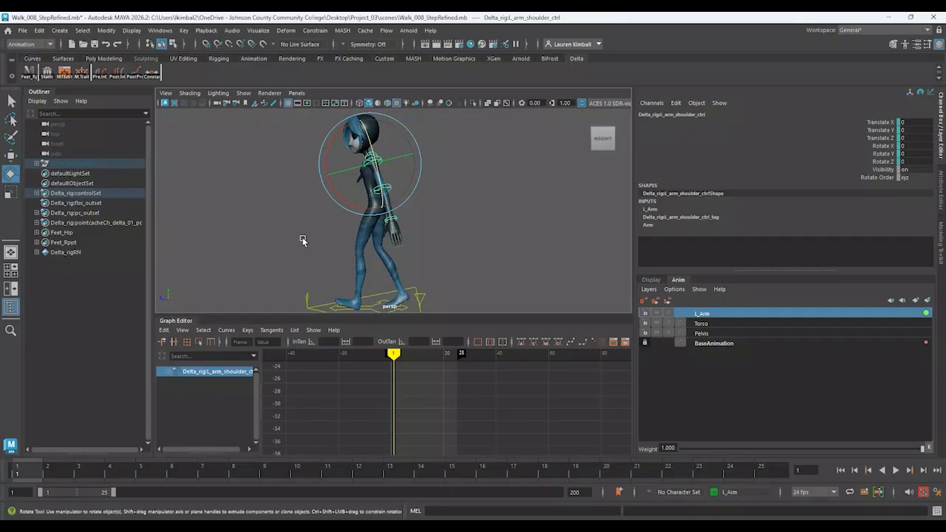
- Shrink the Graph Editor to enlarge the viewport, with the whole character framed from the side
{"action": "left_click_drag", "start_coordinate": [337, 198], "coordinate": [354, 213], "text": "alt"}
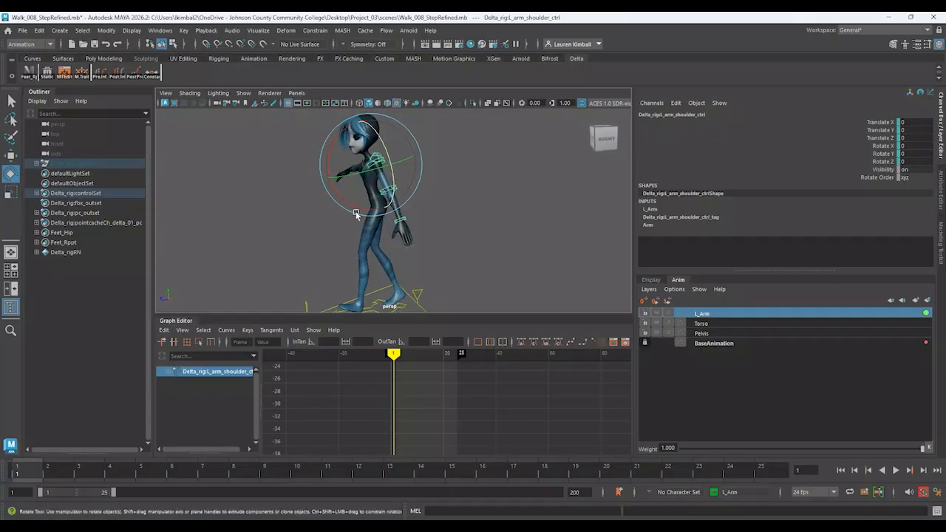
{"action": "scroll", "coordinate": [355, 213], "scroll_direction": "up", "scroll_amount": 2}
{"action": "left_click_drag", "start_coordinate": [206, 317], "coordinate": [214, 366]}
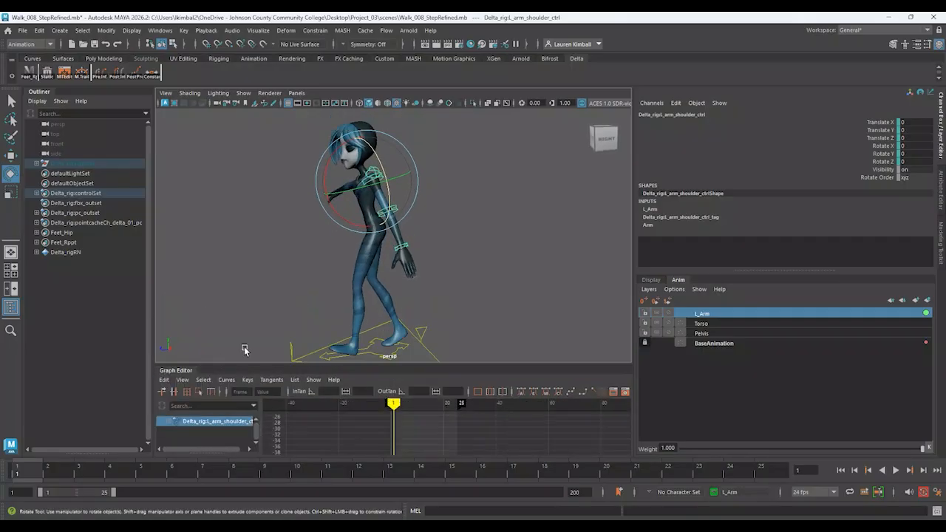
{"action": "scroll", "coordinate": [430, 285], "scroll_direction": "down", "scroll_amount": 2}
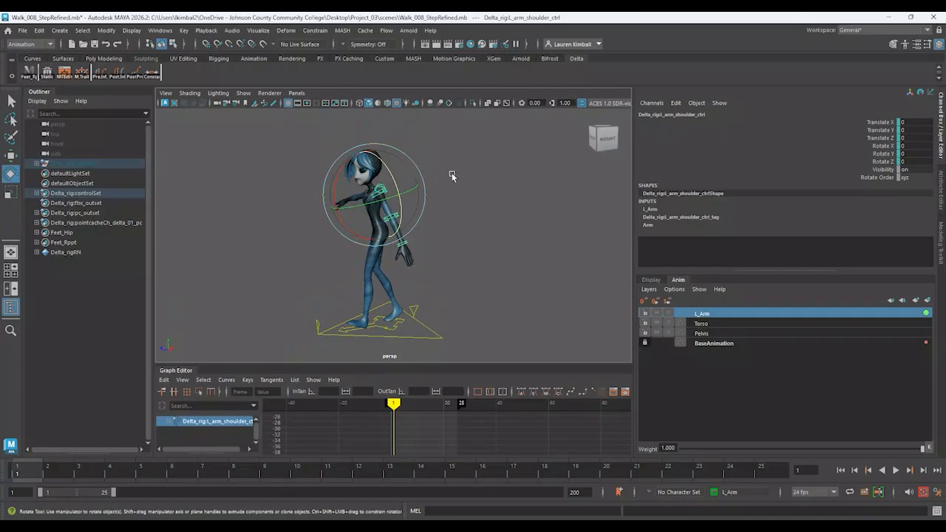
- Select the left arm's shoulder FK control to check its channels, then clear the selection and view the shoulder closely
{"action": "left_click", "coordinate": [472, 181]}
{"action": "scroll", "coordinate": [465, 249], "scroll_direction": "up", "scroll_amount": 3}
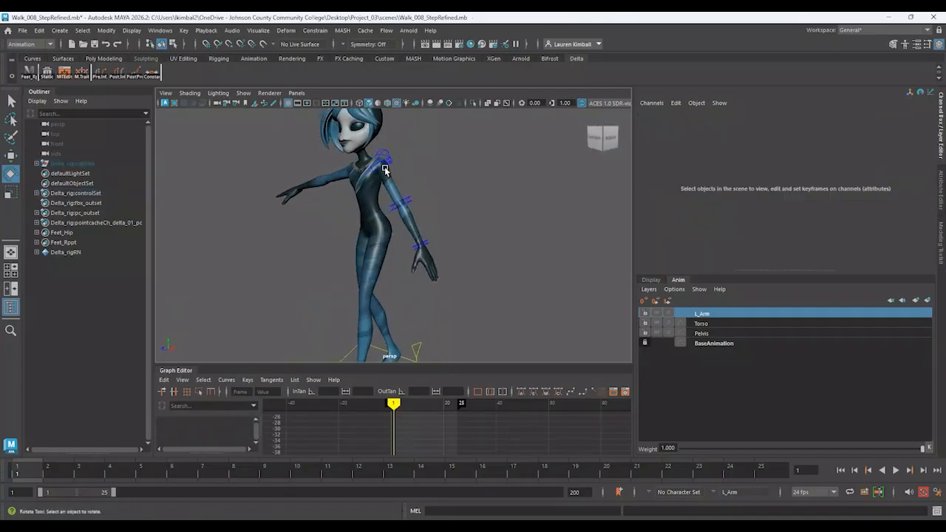
{"action": "left_click", "coordinate": [382, 167]}
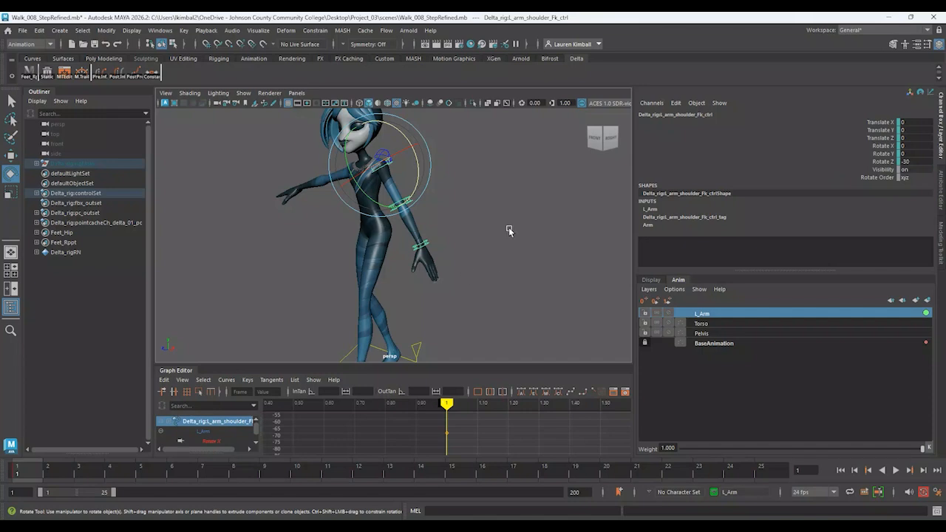
{"action": "left_click", "coordinate": [520, 265]}
{"action": "left_click_drag", "start_coordinate": [520, 265], "coordinate": [468, 254], "text": "alt"}
{"action": "scroll", "coordinate": [468, 255], "scroll_direction": "up", "scroll_amount": 2}
{"action": "middle_click_drag", "start_coordinate": [468, 254], "coordinate": [485, 320], "text": "alt"}
- Select the left arm's main shoulder control and examine the arm's hang from the character's left side
{"action": "left_click", "coordinate": [392, 196]}
{"action": "left_click_drag", "start_coordinate": [461, 193], "coordinate": [444, 197], "text": "alt"}
{"action": "scroll", "coordinate": [406, 218], "scroll_direction": "down", "scroll_amount": 3}
{"action": "middle_click_drag", "start_coordinate": [372, 227], "coordinate": [371, 190], "text": "alt"}
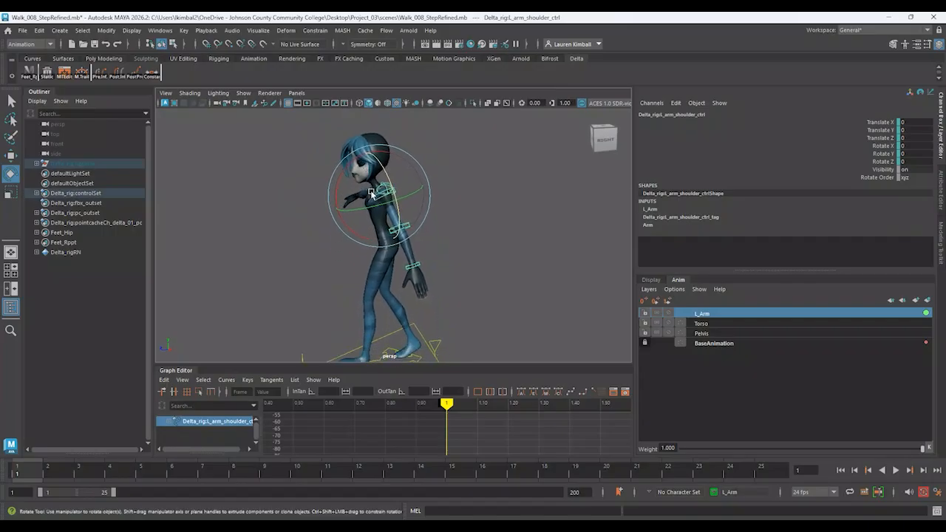
{"action": "left_click_drag", "start_coordinate": [370, 190], "coordinate": [349, 229], "text": "alt"}
{"action": "middle_click_drag", "start_coordinate": [349, 229], "coordinate": [334, 215], "text": "alt"}
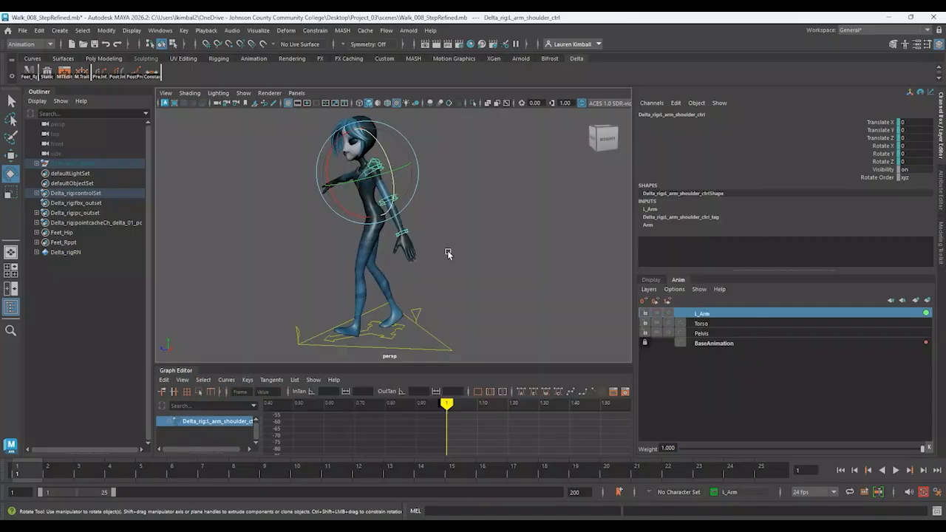
{"action": "left_click_drag", "start_coordinate": [448, 253], "coordinate": [437, 310], "text": "alt"}
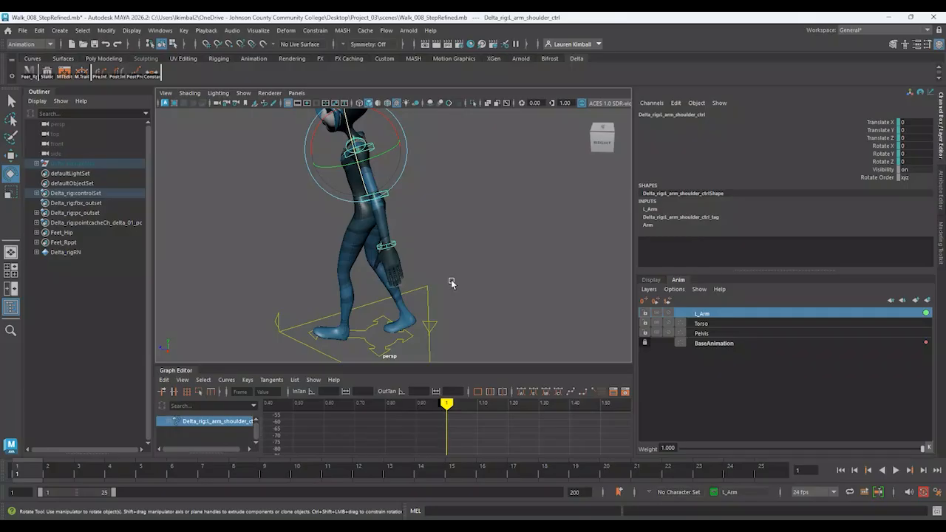
{"action": "left_click_drag", "start_coordinate": [450, 280], "coordinate": [422, 239], "text": "alt"}
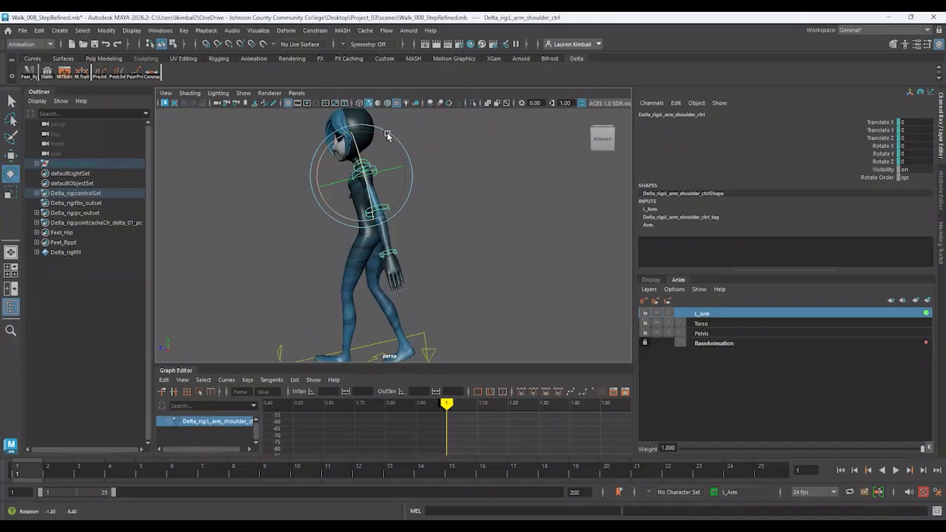
{"action": "scroll", "coordinate": [431, 194], "scroll_direction": "up", "scroll_amount": 4}
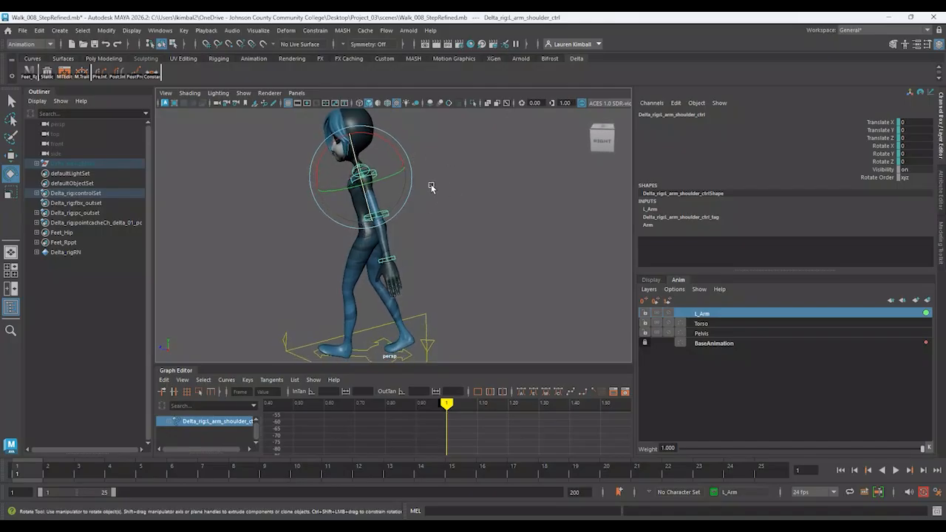
- Try swinging the left arm's shoulder control around its Y axis twice, undoing each trial rotation
{"action": "left_click_drag", "start_coordinate": [425, 201], "coordinate": [391, 215], "text": "alt"}
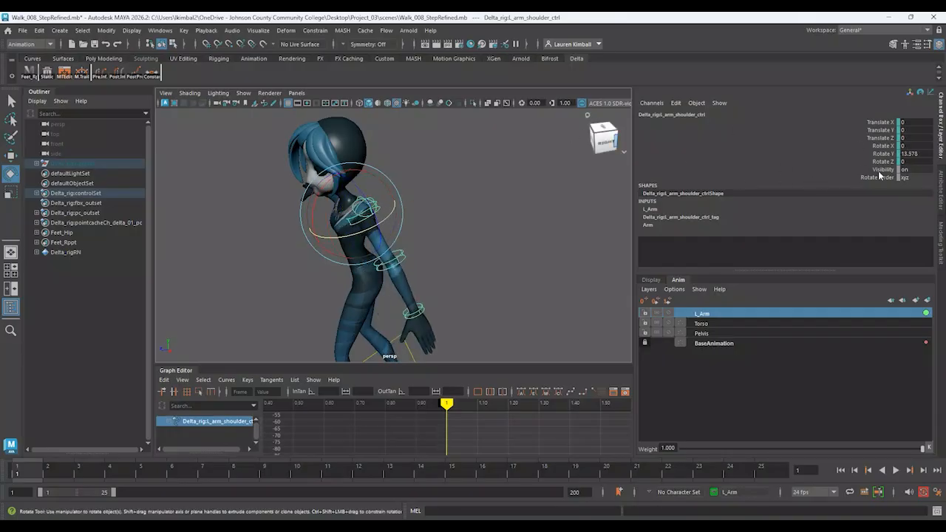
{"action": "key", "text": "ctrl+z"}
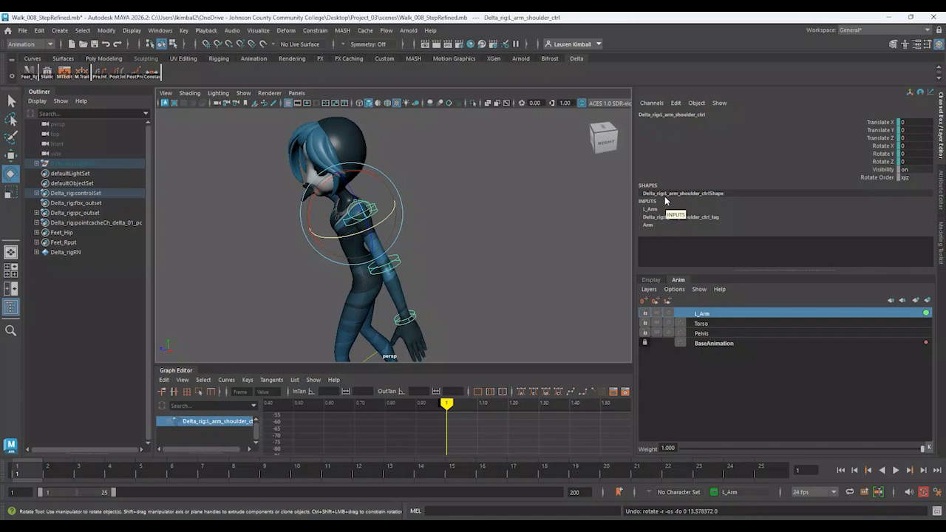
{"action": "left_click_drag", "start_coordinate": [394, 201], "coordinate": [387, 205]}
{"action": "key", "text": "ctrl+z"}
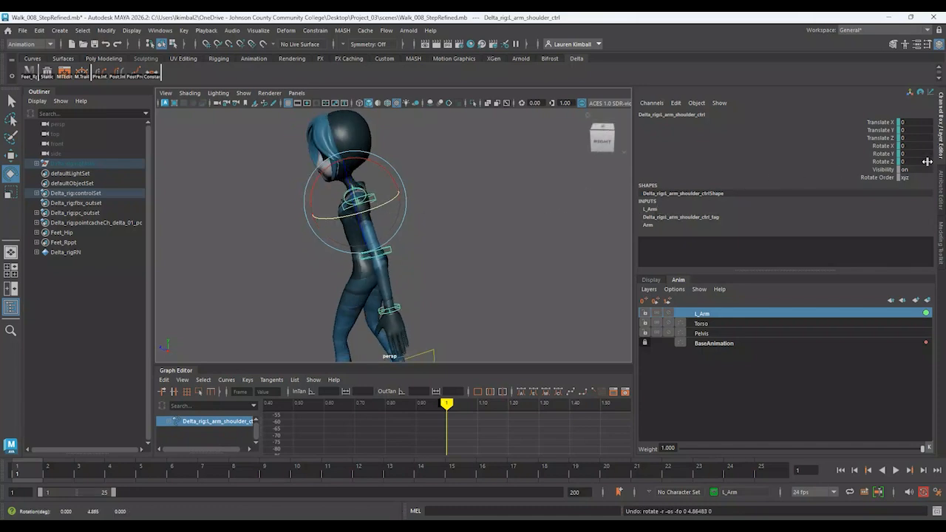
- Set the left arm shoulder control's Rotate Y to 5 at frame 1 and key that channel at frames 1 and 25
{"action": "double_click", "coordinate": [916, 153]}
{"action": "type", "text": "5"}
{"action": "key", "text": "Return"}
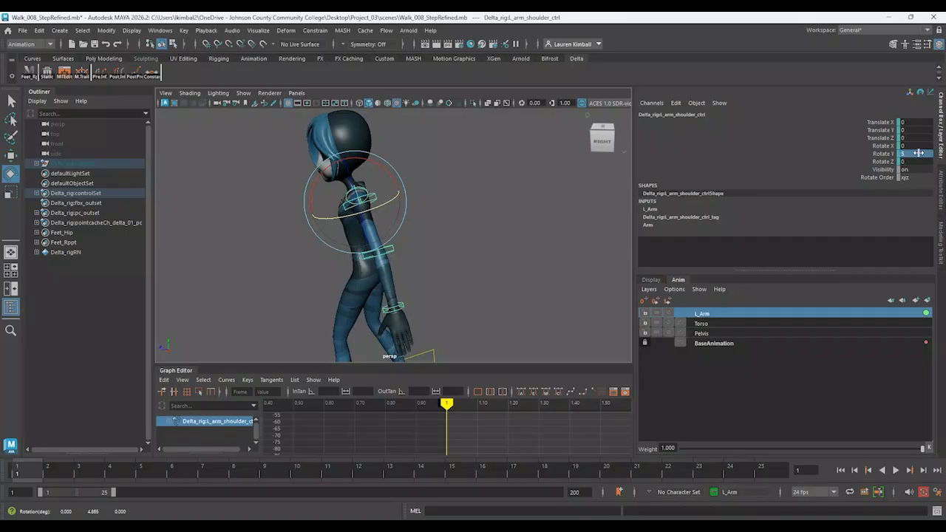
{"action": "left_click", "coordinate": [879, 154]}
{"action": "right_click", "coordinate": [879, 154]}
{"action": "left_click", "coordinate": [869, 170]}
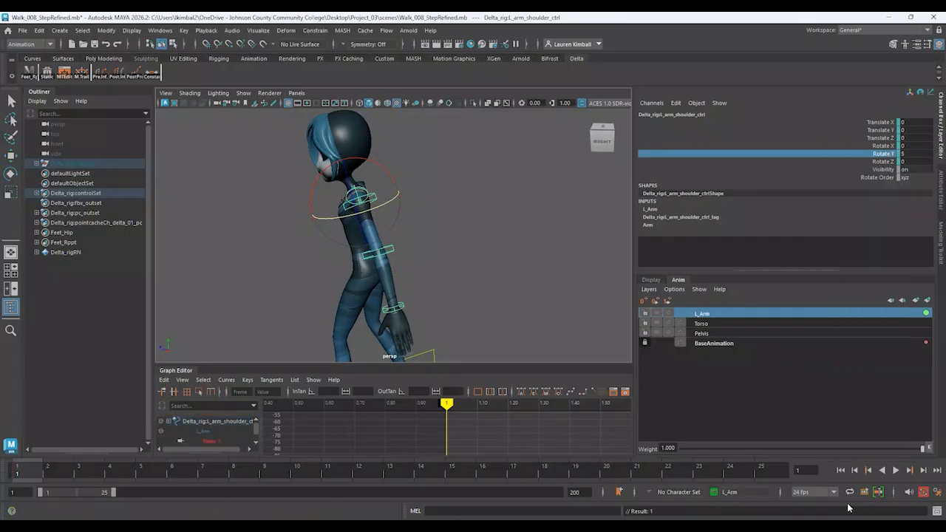
{"action": "left_click", "coordinate": [776, 470]}
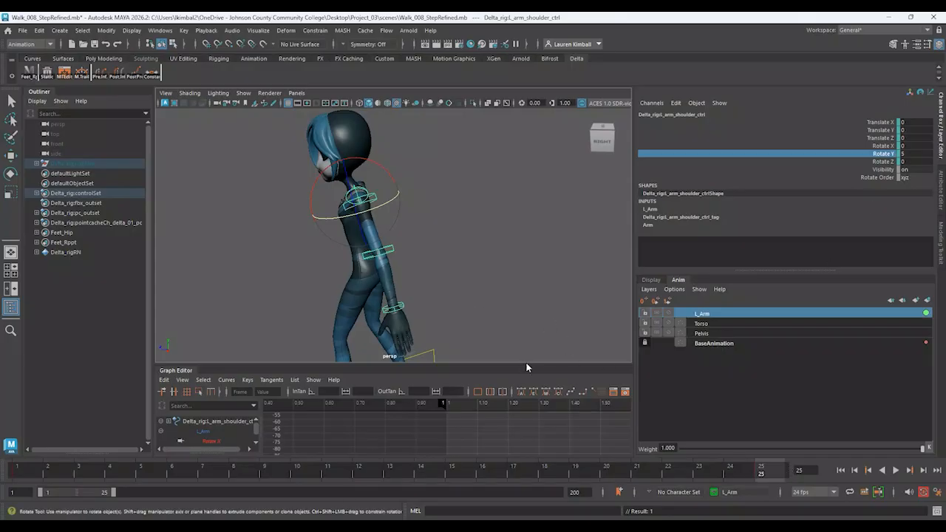
- Enlarge the Graph Editor and display the shoulder control's Rotate Y curve on the L_Arm layer, with the time at frame 13
{"action": "left_click_drag", "start_coordinate": [526, 366], "coordinate": [529, 322]}
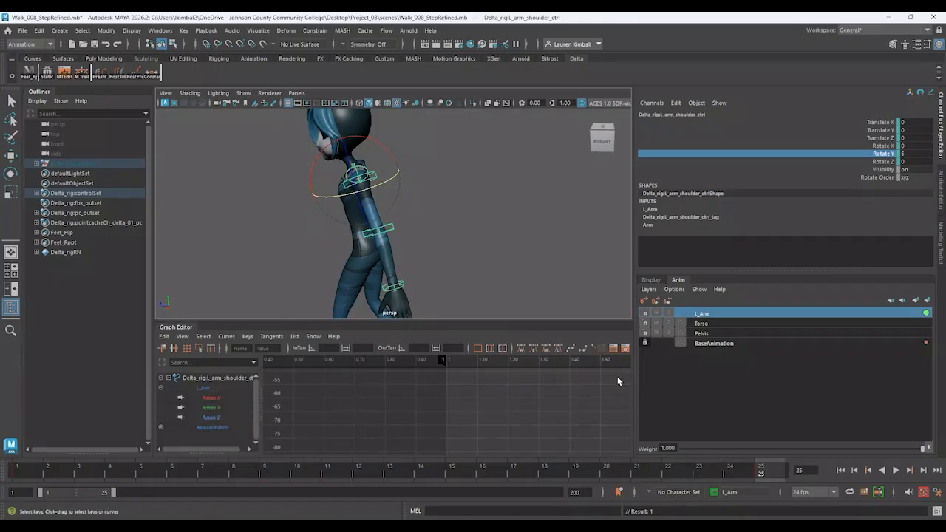
{"action": "left_click", "coordinate": [390, 467]}
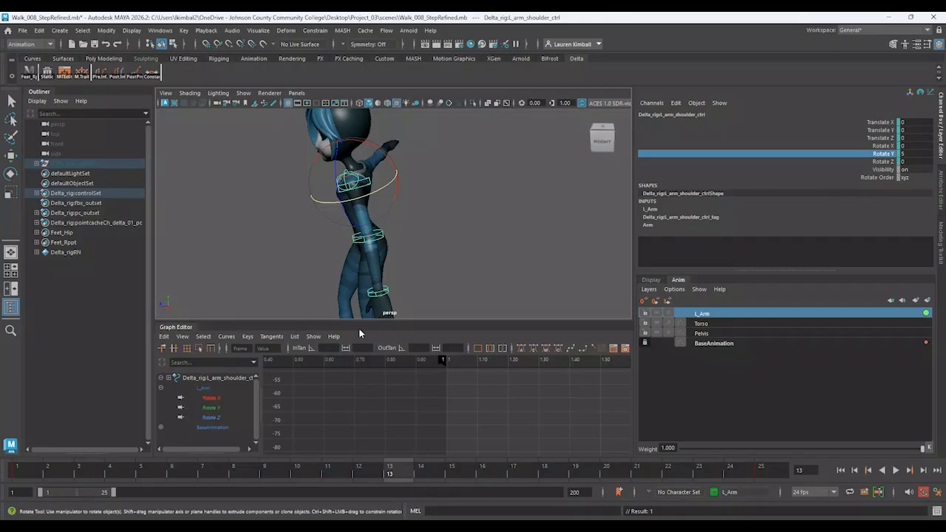
{"action": "left_click", "coordinate": [211, 397]}
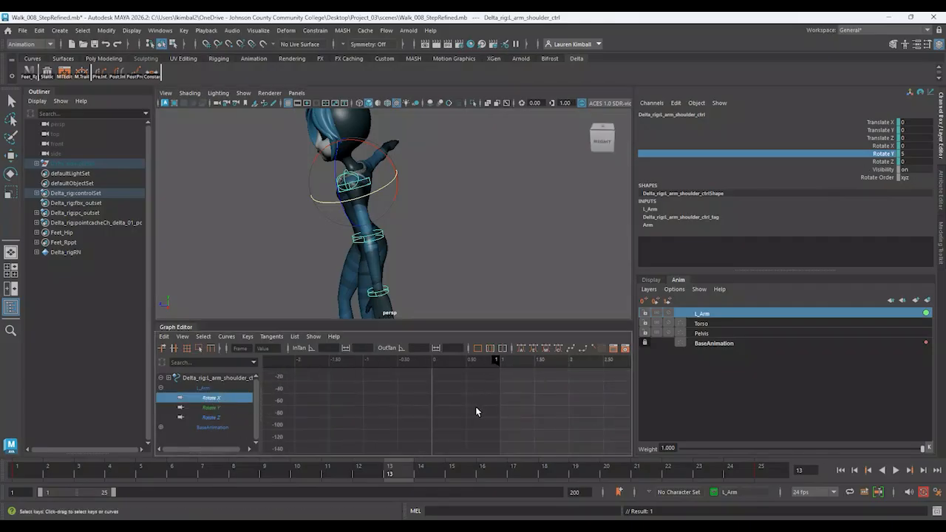
{"action": "key", "text": "f"}
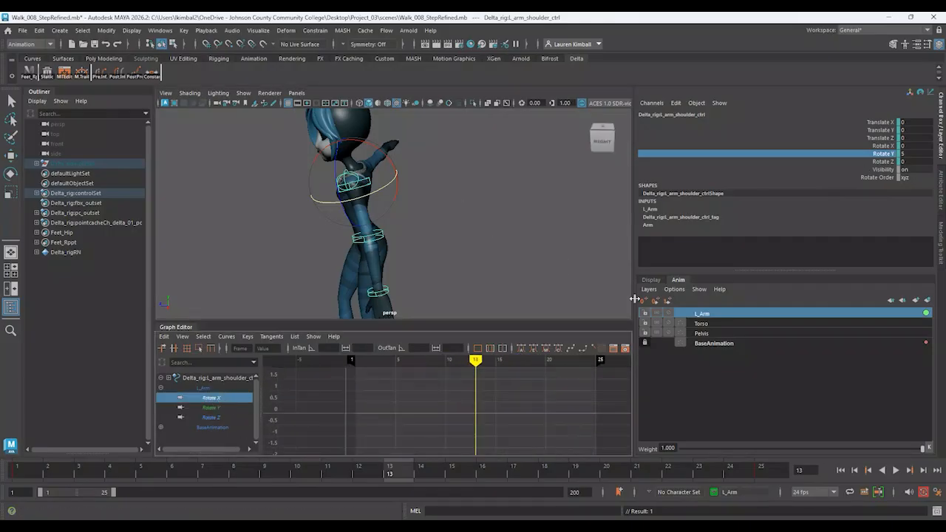
{"action": "left_click", "coordinate": [704, 323]}
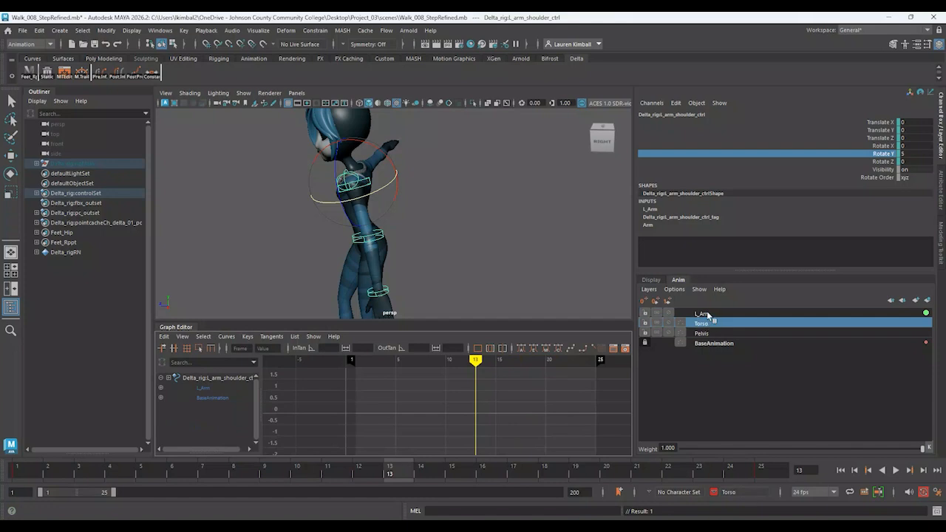
{"action": "left_click", "coordinate": [706, 314]}
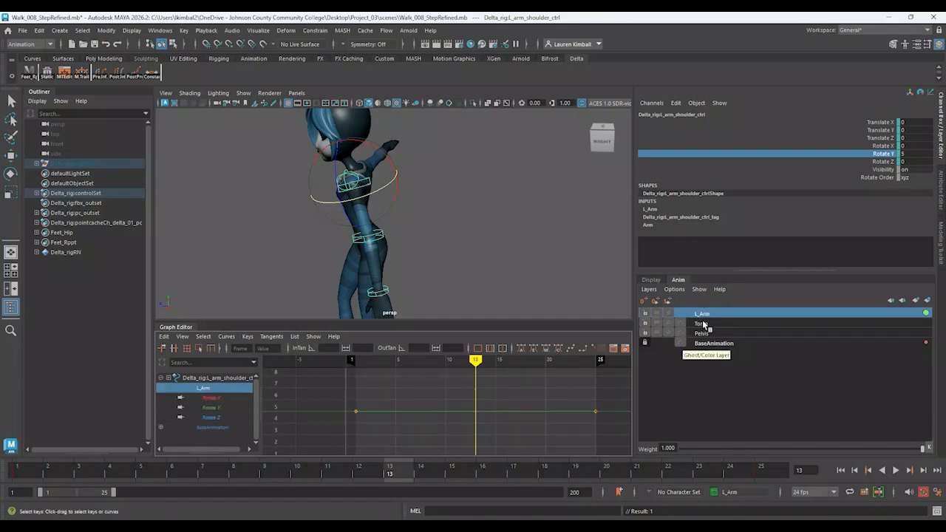
{"action": "left_click", "coordinate": [222, 397]}
{"action": "left_click", "coordinate": [231, 407]}
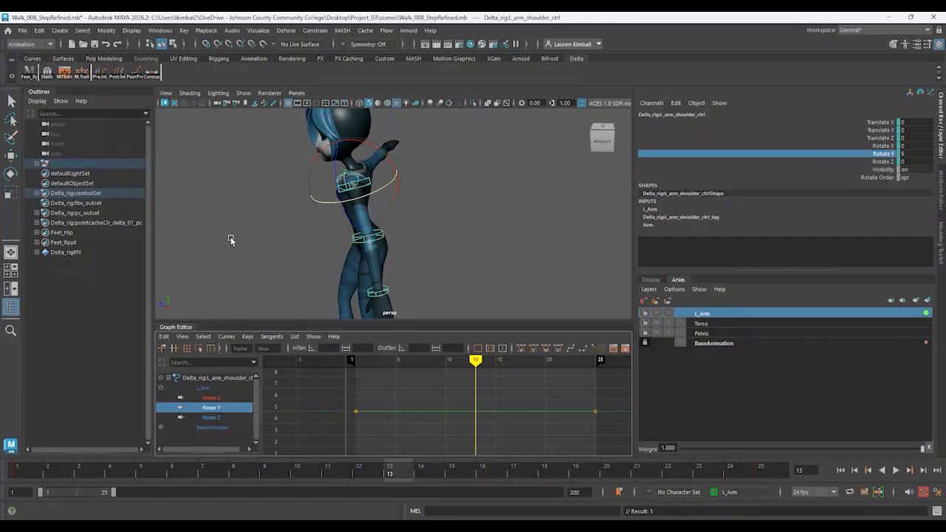
- Check the poses at frames 1 and 25, and set the shoulder control's Rotate Y to -5 at frame 13
{"action": "left_click", "coordinate": [15, 474]}
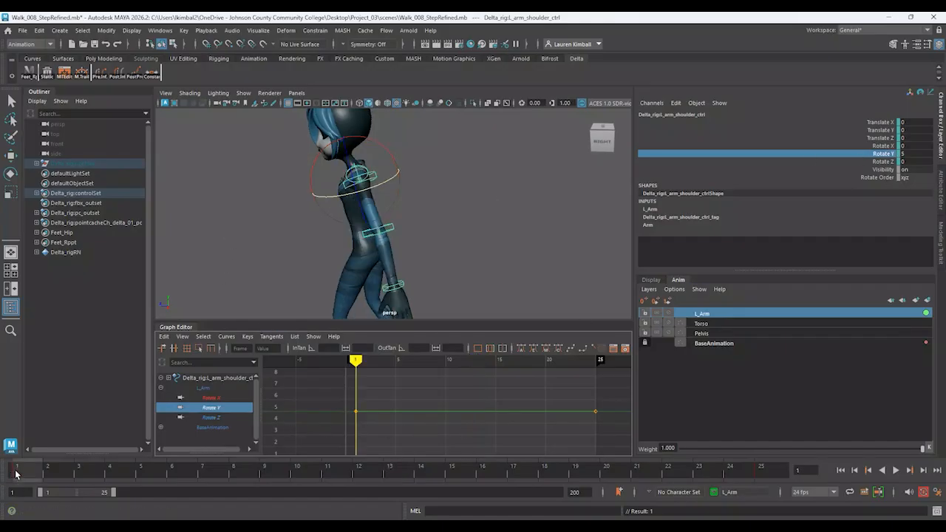
{"action": "left_click", "coordinate": [783, 475]}
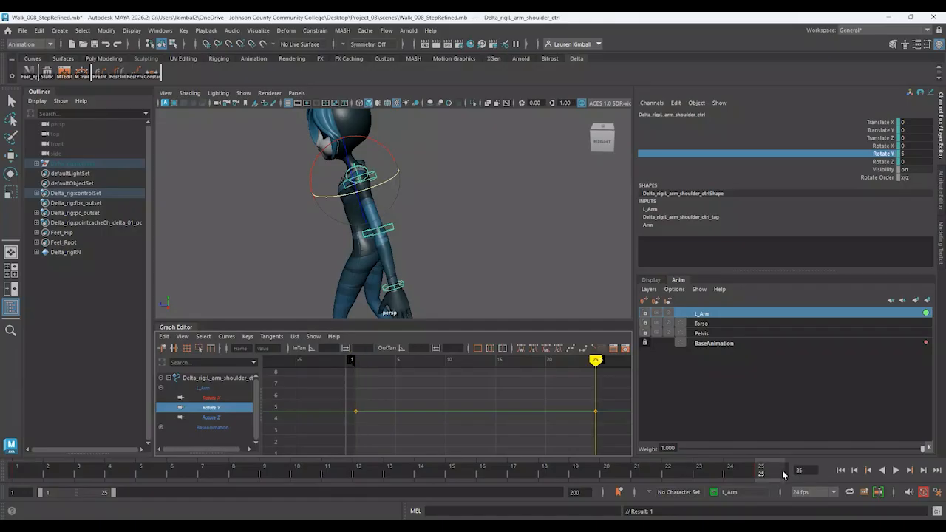
{"action": "left_click", "coordinate": [390, 474]}
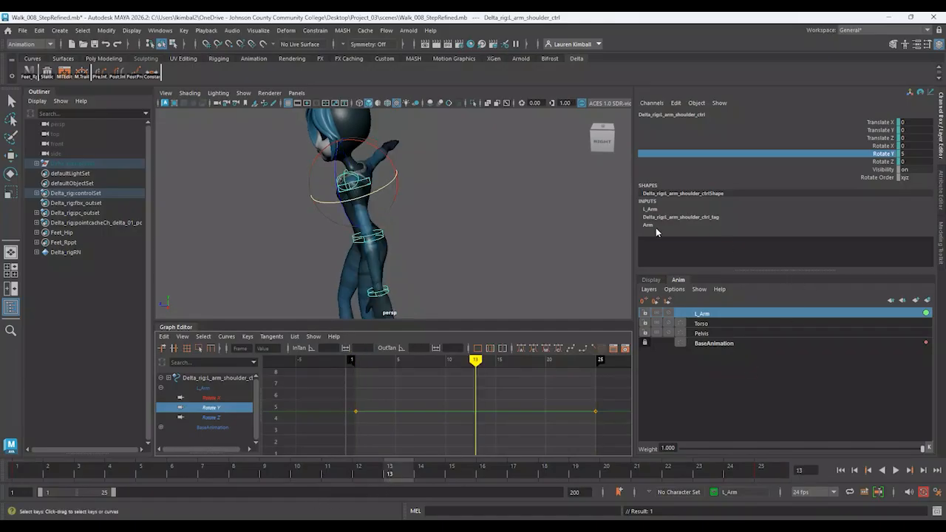
{"action": "double_click", "coordinate": [914, 153]}
{"action": "key", "text": "Return"}
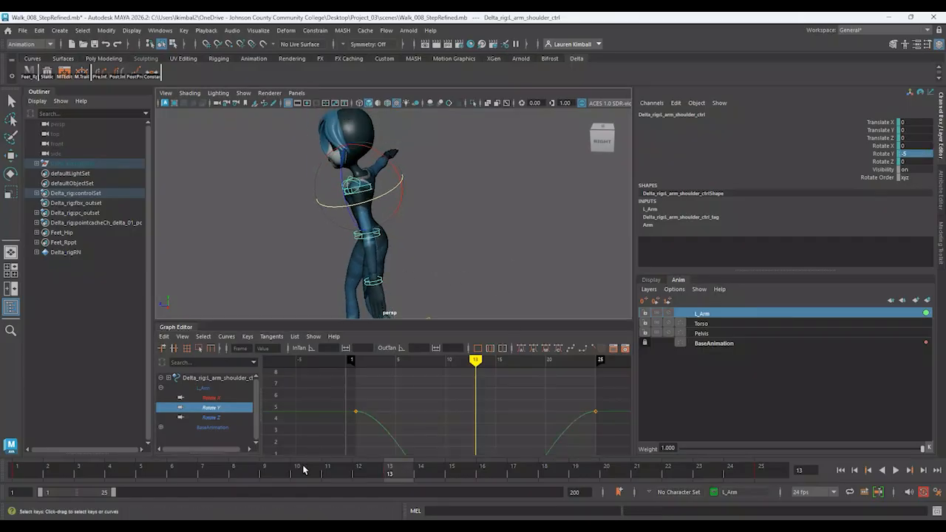
- Play the walk cycle to review the shoulder swing, and return to frame 1
{"action": "left_click", "coordinate": [895, 471]}
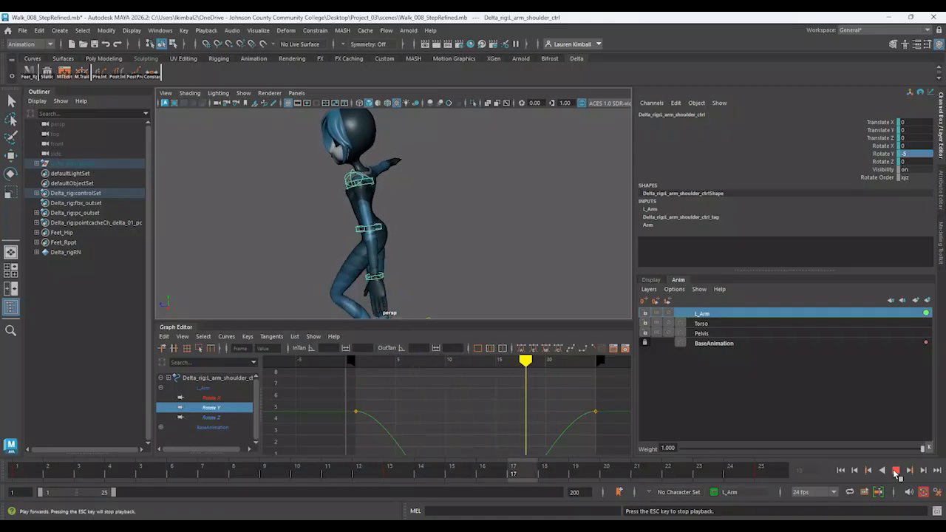
{"action": "left_click", "coordinate": [895, 471]}
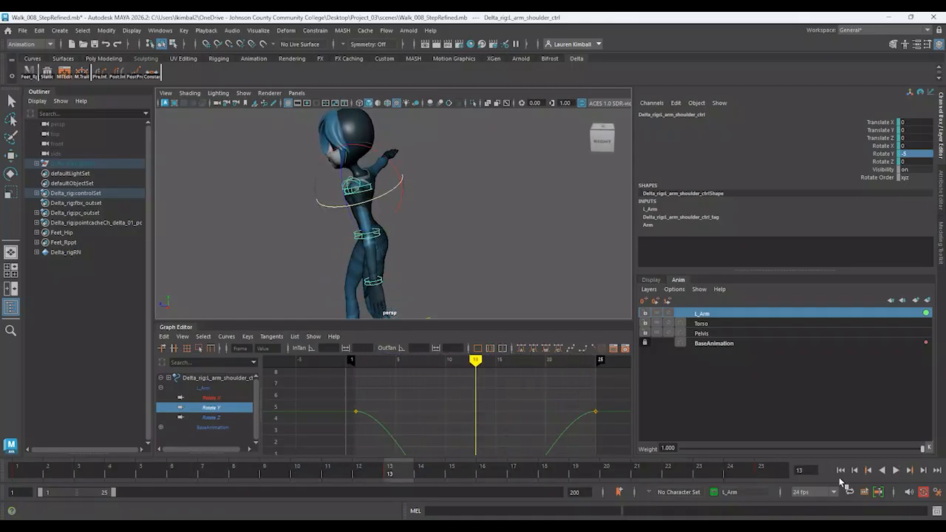
{"action": "left_click", "coordinate": [840, 470]}
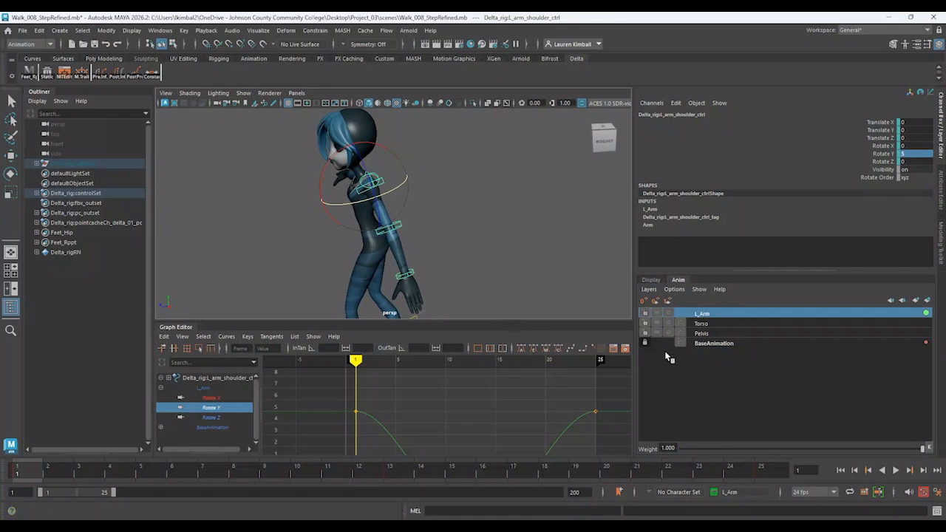
- Mute the Torso and Pelvis animation layers and play the walk to check the left arm's motion alone
{"action": "left_click", "coordinate": [669, 324]}
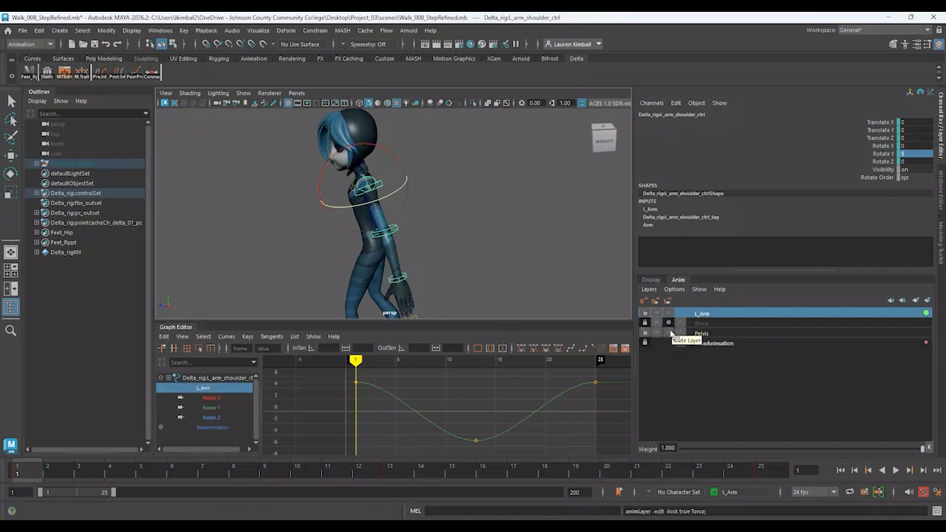
{"action": "left_click", "coordinate": [669, 332]}
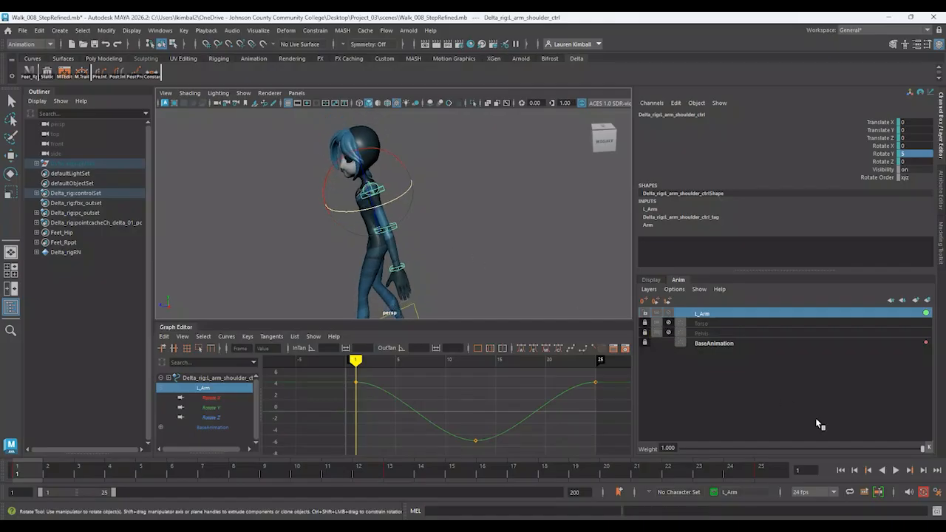
{"action": "left_click", "coordinate": [895, 471]}
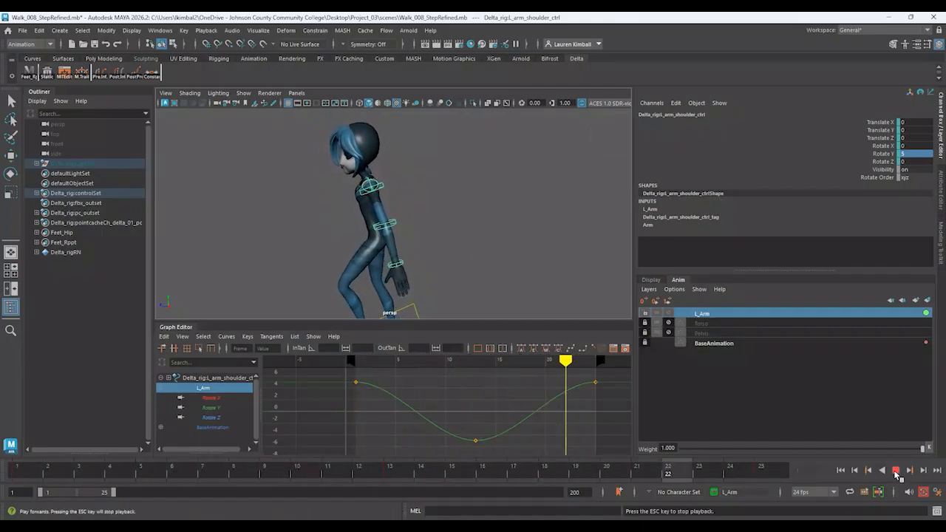
{"action": "left_click", "coordinate": [895, 472]}
- Review the left shoulder's motion during playback from the front and the side, and return to frame 1
{"action": "left_click_drag", "start_coordinate": [510, 243], "coordinate": [603, 249], "text": "alt"}
{"action": "left_click_drag", "start_coordinate": [541, 254], "coordinate": [583, 255], "text": "alt"}
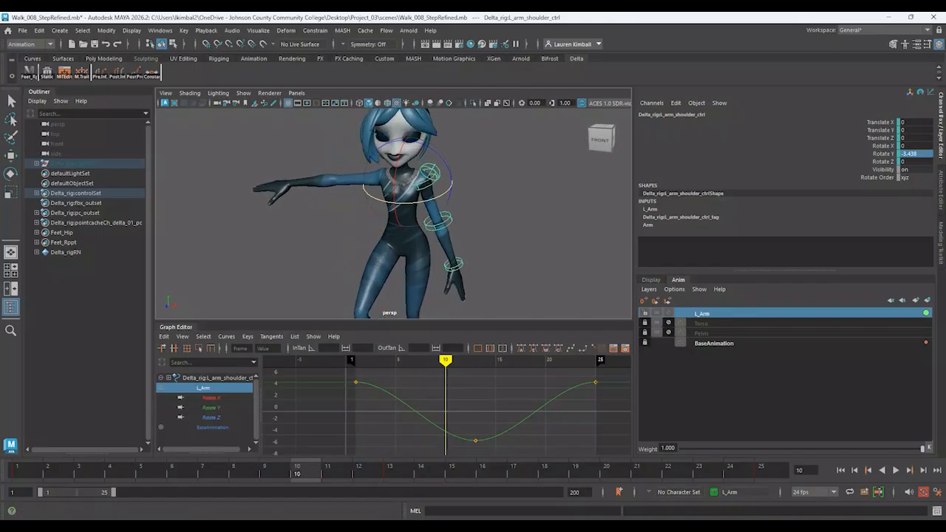
{"action": "left_click", "coordinate": [895, 471]}
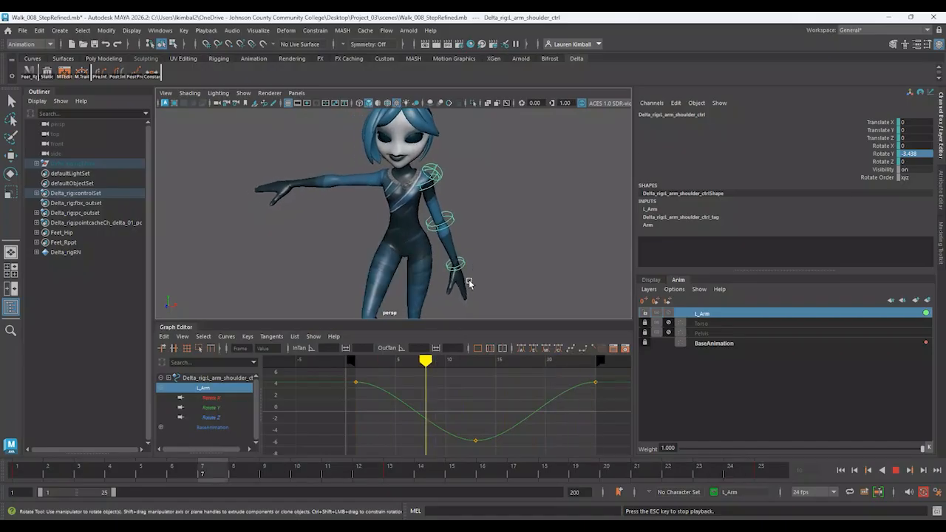
{"action": "left_click_drag", "start_coordinate": [469, 279], "coordinate": [385, 246], "text": "alt"}
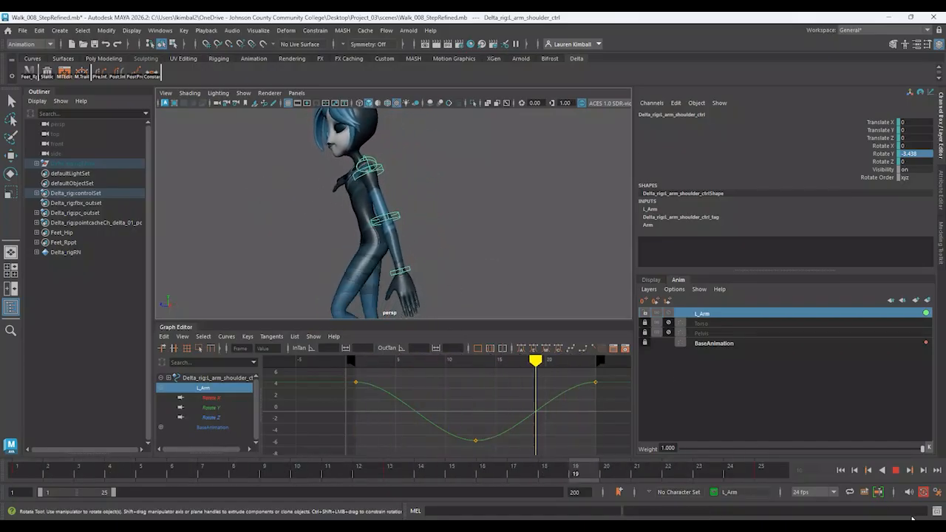
{"action": "left_click", "coordinate": [897, 471]}
{"action": "left_click_drag", "start_coordinate": [87, 466], "coordinate": [18, 481]}
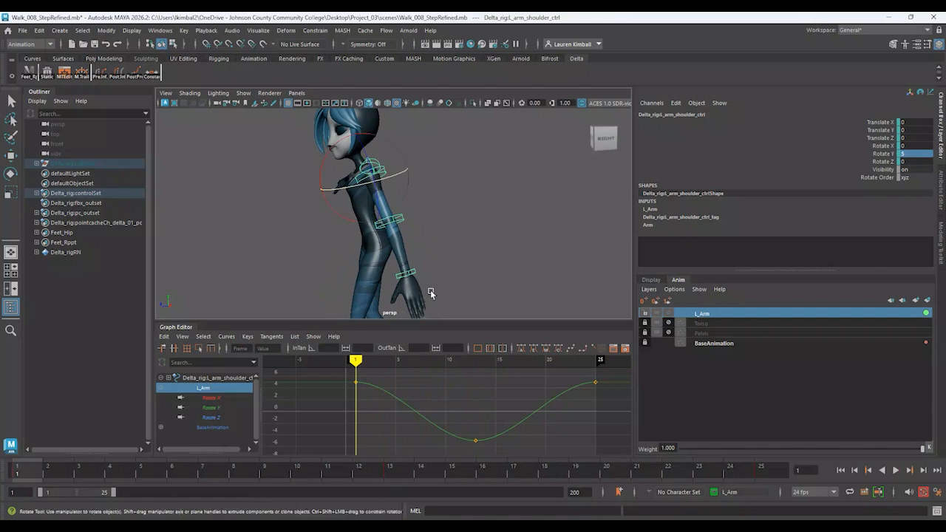
- Select the left arm's FK shoulder control and try rotating it about its Y axis
{"action": "right_click_drag", "start_coordinate": [431, 291], "coordinate": [412, 270], "text": "alt"}
{"action": "left_click_drag", "start_coordinate": [411, 270], "coordinate": [445, 260], "text": "alt"}
{"action": "left_click", "coordinate": [444, 259]}
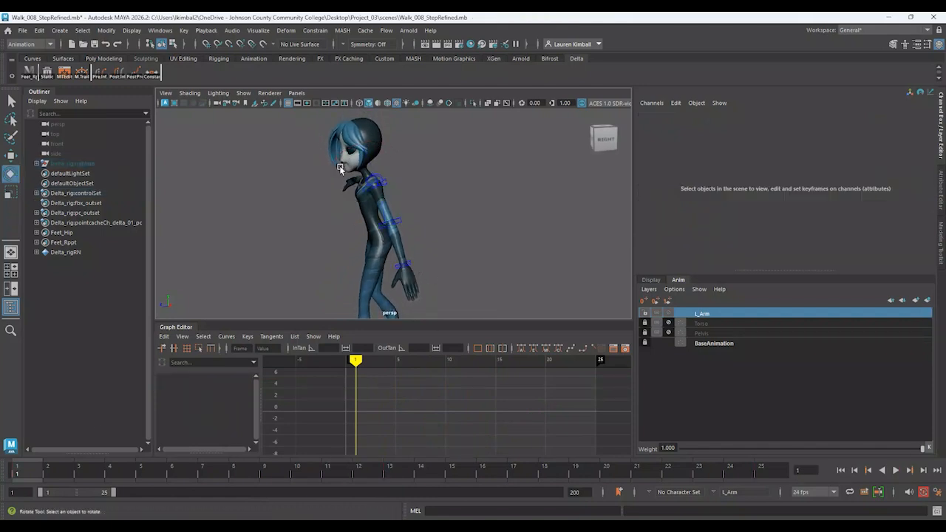
{"action": "left_click", "coordinate": [378, 177]}
{"action": "right_click_drag", "start_coordinate": [466, 188], "coordinate": [493, 244], "text": "alt"}
{"action": "left_click", "coordinate": [493, 244]}
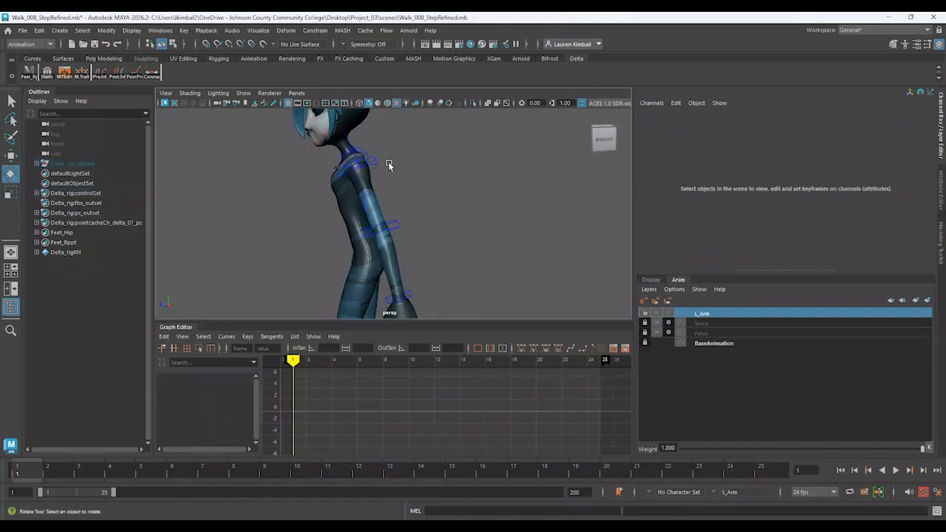
{"action": "left_click", "coordinate": [378, 164]}
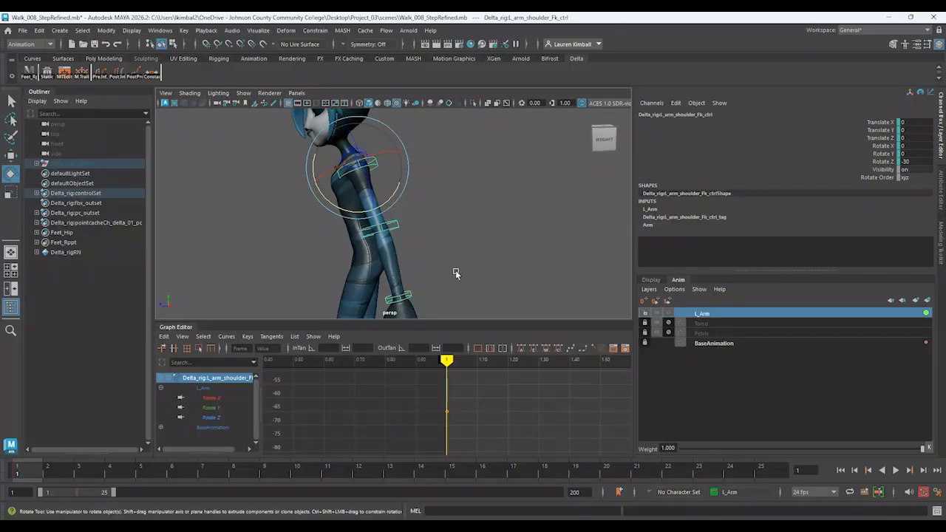
{"action": "left_click_drag", "start_coordinate": [386, 200], "coordinate": [507, 212]}
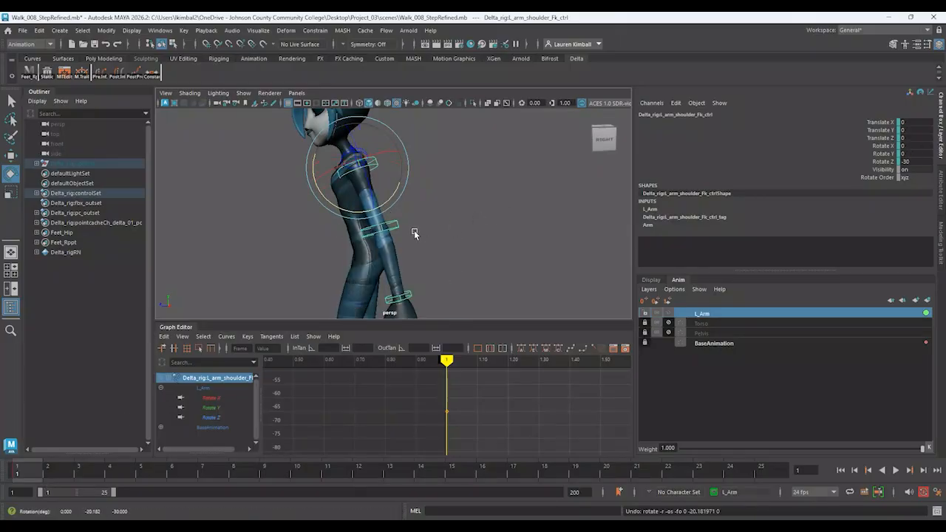
- Swing the left arm backward at frame 1 by setting the FK shoulder control's Rotate Y to 10
{"action": "left_click_drag", "start_coordinate": [414, 232], "coordinate": [431, 245], "text": "alt"}
{"action": "middle_click_drag", "start_coordinate": [431, 245], "coordinate": [445, 268], "text": "alt"}
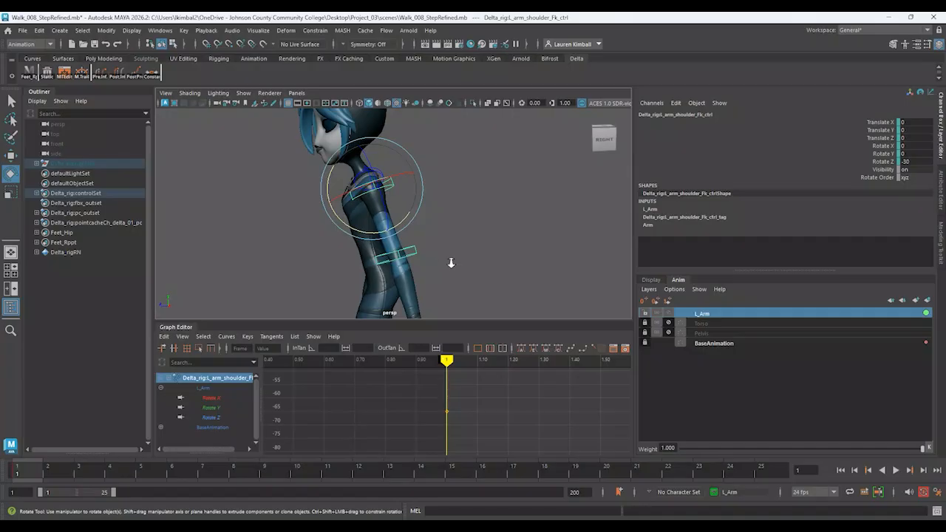
{"action": "left_click_drag", "start_coordinate": [450, 262], "coordinate": [411, 258], "text": "alt"}
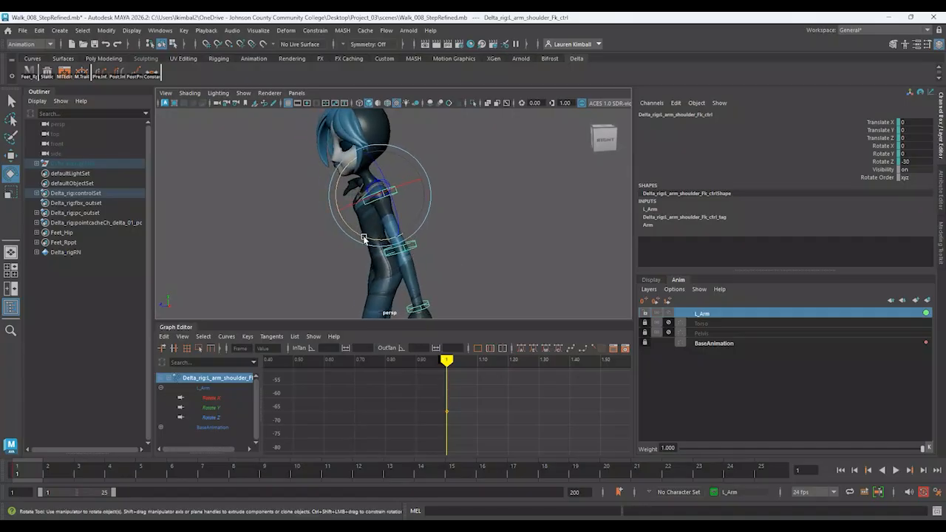
{"action": "scroll", "coordinate": [362, 240], "scroll_direction": "down", "scroll_amount": 3}
{"action": "left_click_drag", "start_coordinate": [358, 237], "coordinate": [364, 236]}
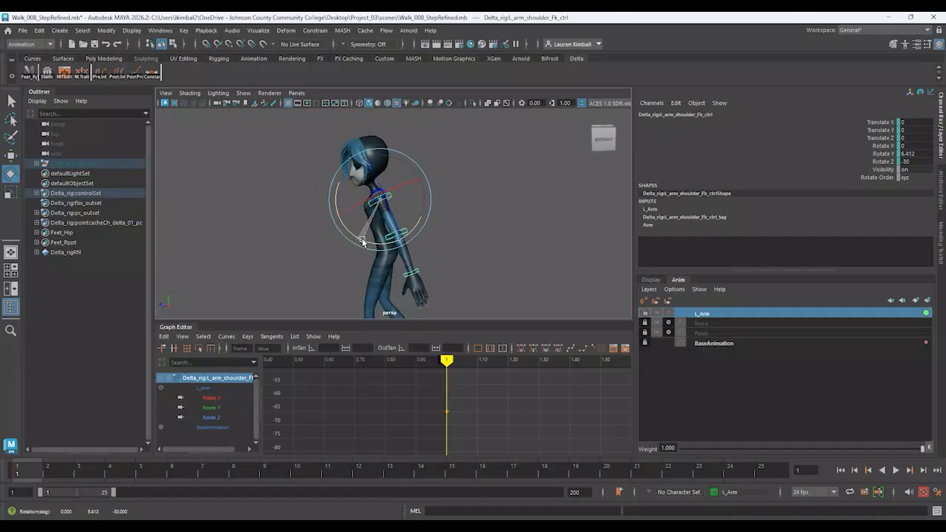
{"action": "left_click", "coordinate": [916, 154]}
{"action": "type", "text": "10"}
{"action": "key", "text": "Return"}
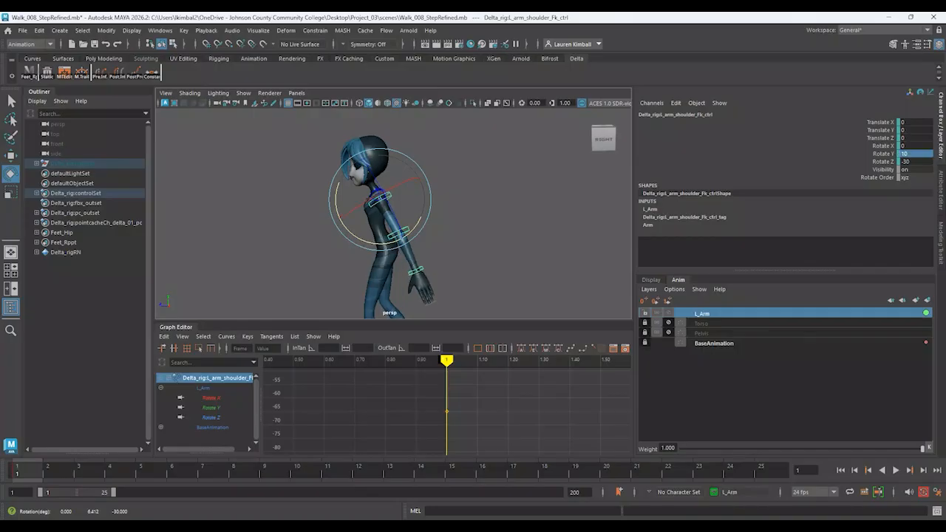
- Key the FK shoulder control's Rotate Y channel at frame 1 and move the time to frame 25
{"action": "left_click", "coordinate": [881, 155]}
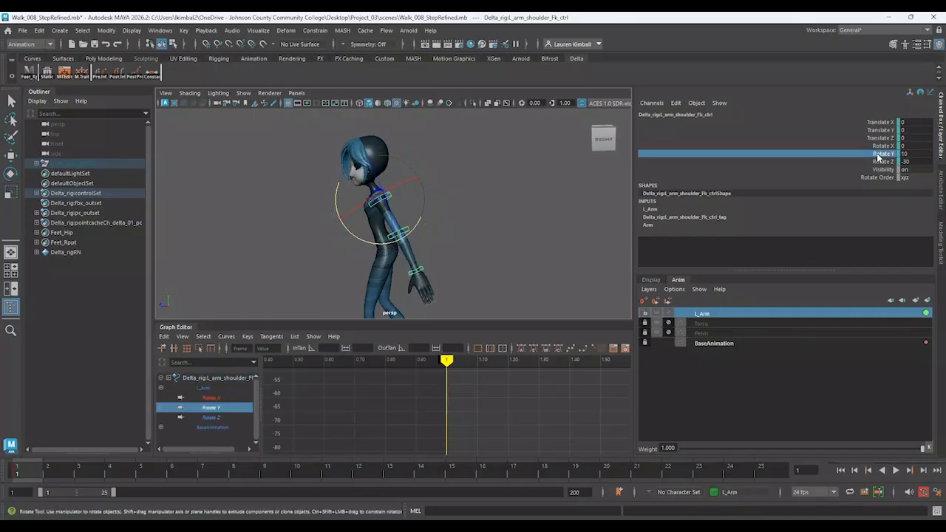
{"action": "right_click", "coordinate": [877, 156]}
{"action": "left_click", "coordinate": [875, 173]}
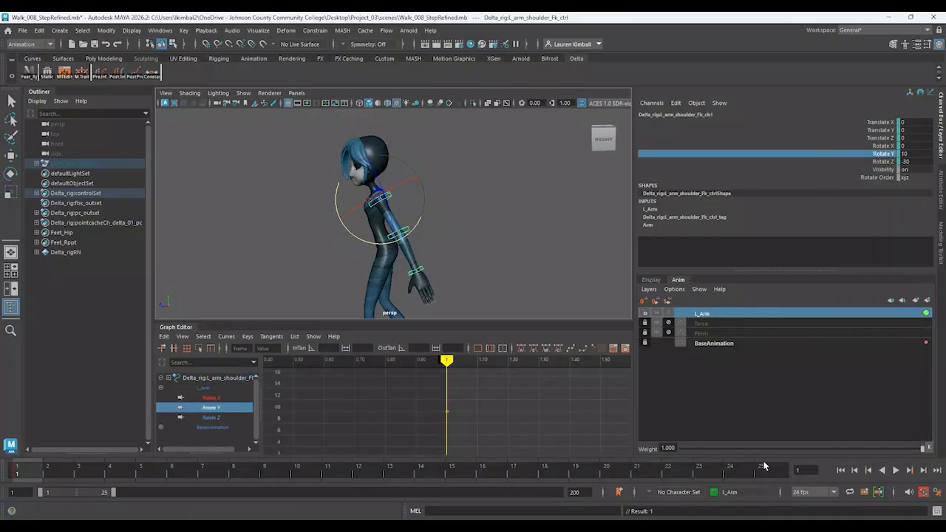
{"action": "left_click", "coordinate": [763, 464]}
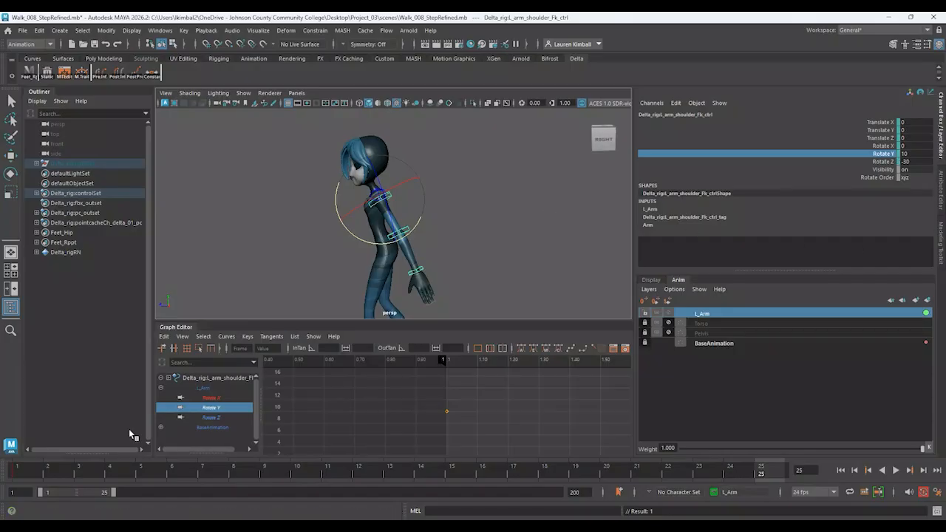
- Key the left FK shoulder control's Rotate Y at frame 25 with the same value as frame 1
{"action": "left_click", "coordinate": [29, 472]}
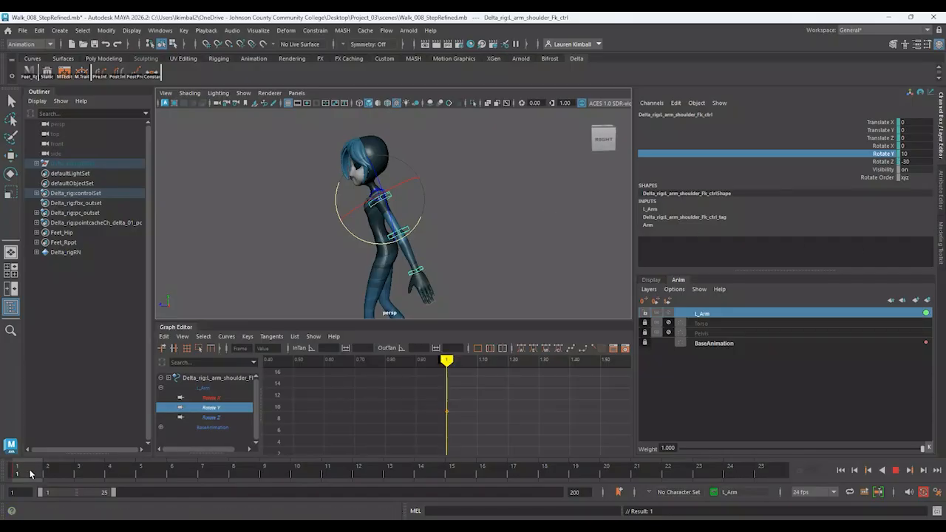
{"action": "left_click", "coordinate": [761, 472]}
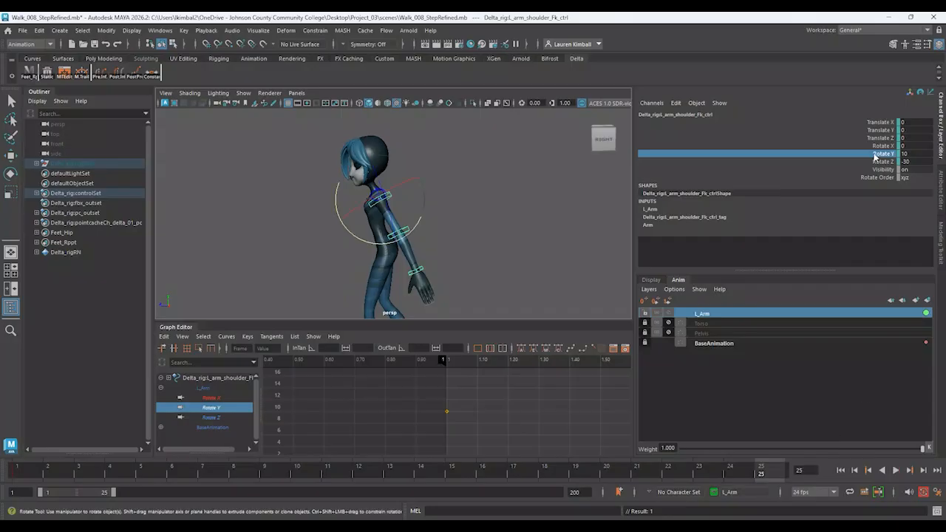
{"action": "right_click", "coordinate": [876, 157]}
{"action": "left_click", "coordinate": [859, 174]}
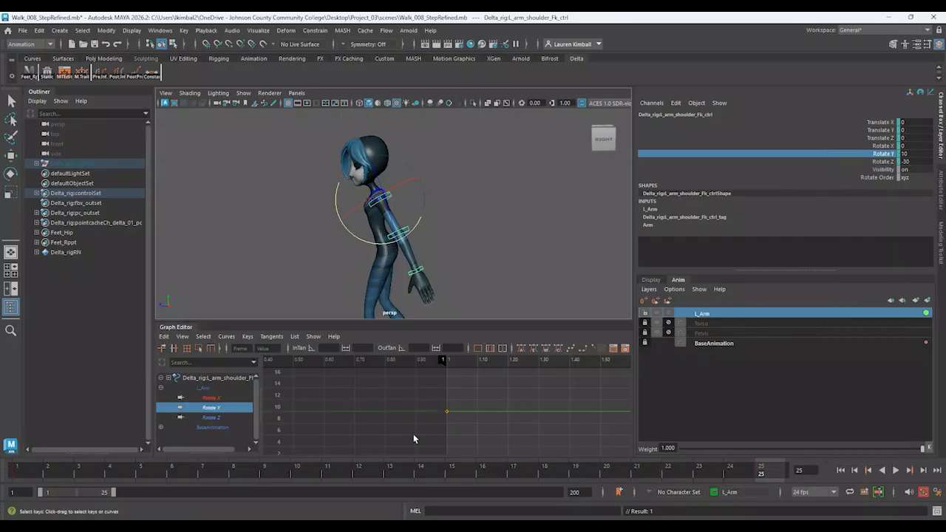
{"action": "key", "text": "f"}
- Swing the left arm forward at frame 13 by rotating the FK shoulder control to a Rotate Y of about -22.8
{"action": "left_click", "coordinate": [403, 476]}
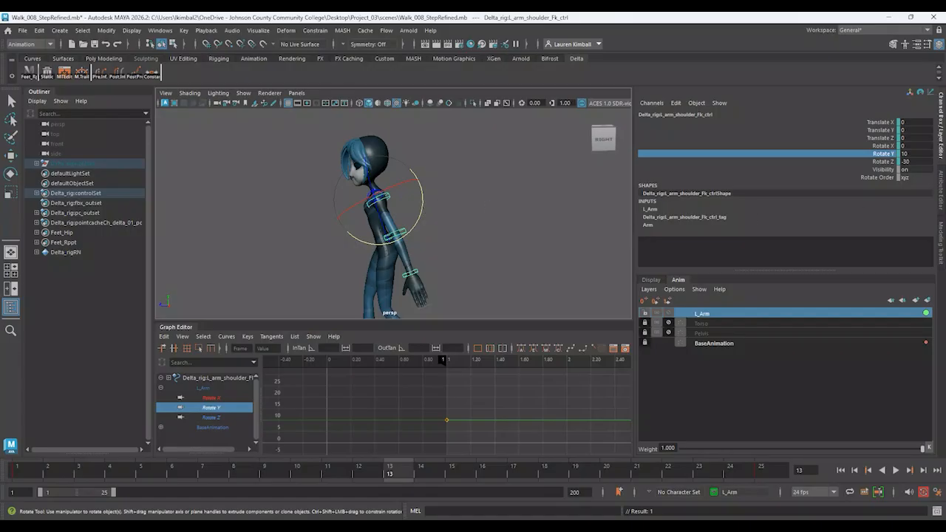
{"action": "left_click_drag", "start_coordinate": [420, 205], "coordinate": [481, 242]}
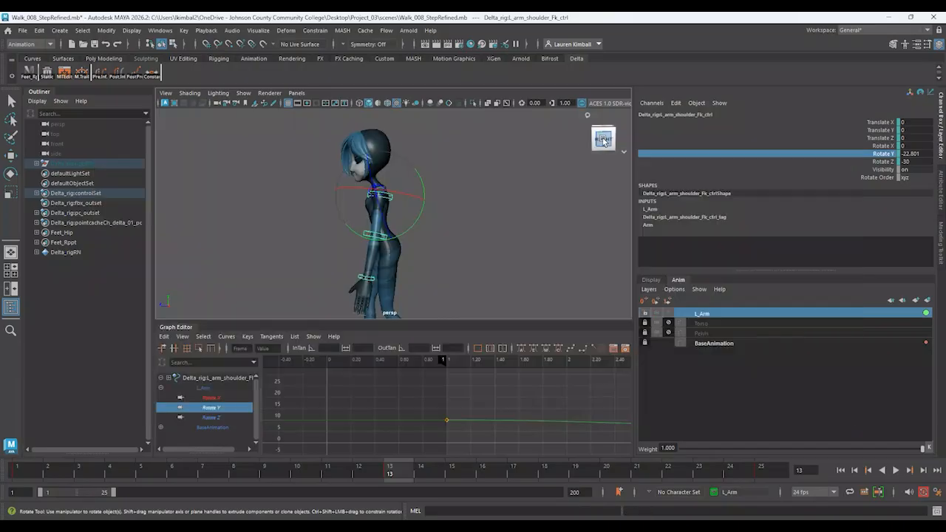
- Examine the arm swing in the orthographic side view, with its full Rotate Y curve framed, and return to frame 1
{"action": "left_click", "coordinate": [604, 140]}
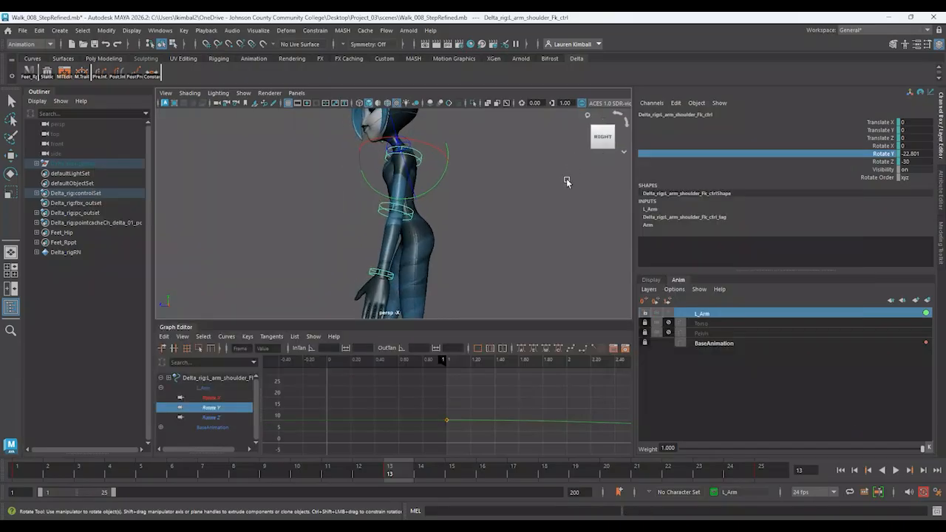
{"action": "middle_click_drag", "start_coordinate": [560, 206], "coordinate": [513, 251], "text": "alt"}
{"action": "key", "text": "space"}
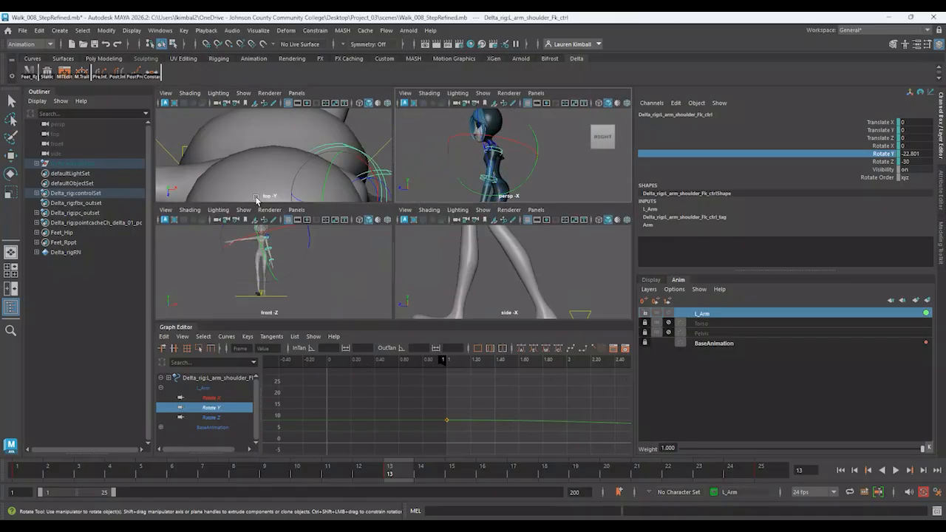
{"action": "key", "text": "space"}
{"action": "right_click_drag", "start_coordinate": [535, 235], "coordinate": [261, 195], "text": "alt"}
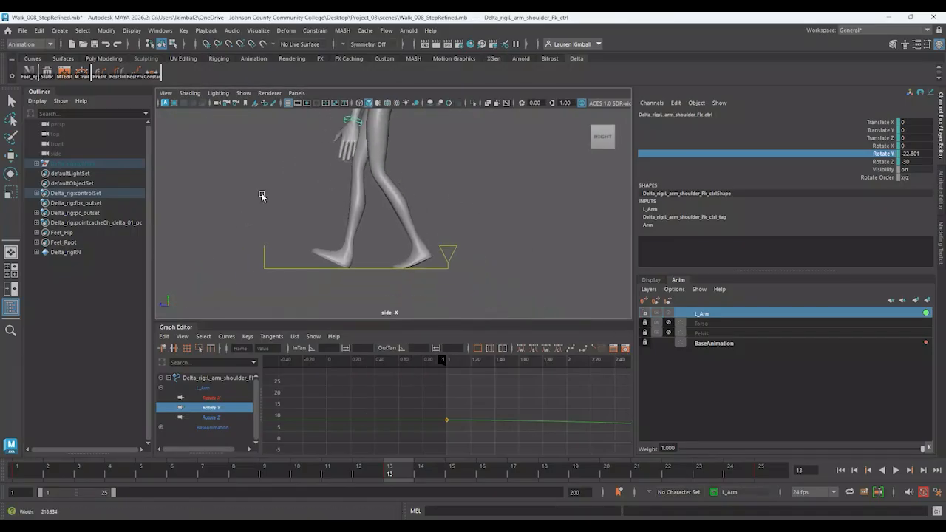
{"action": "middle_click_drag", "start_coordinate": [362, 122], "coordinate": [389, 300], "text": "alt"}
{"action": "right_click_drag", "start_coordinate": [408, 245], "coordinate": [510, 316], "text": "alt"}
{"action": "middle_click_drag", "start_coordinate": [391, 251], "coordinate": [375, 269], "text": "alt"}
{"action": "middle_click_drag", "start_coordinate": [409, 249], "coordinate": [456, 248], "text": "alt"}
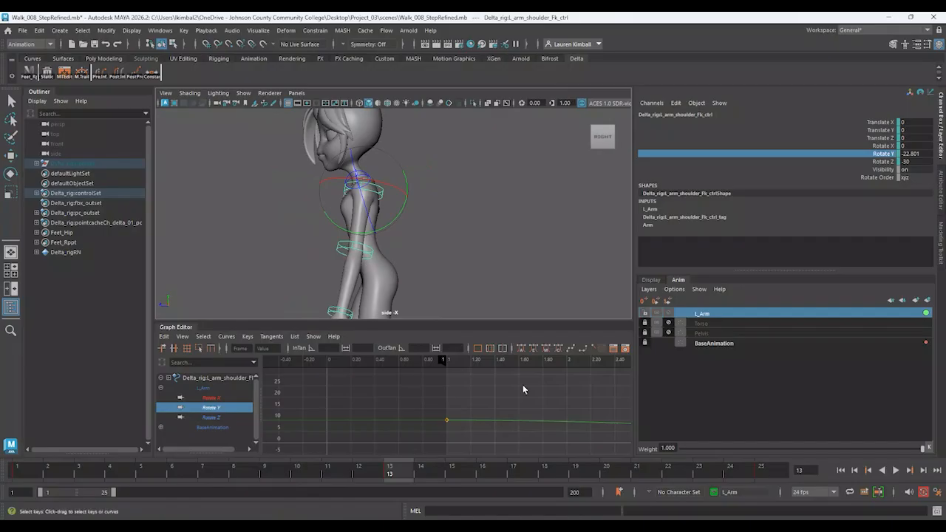
{"action": "right_click_drag", "start_coordinate": [553, 394], "coordinate": [504, 395], "text": "alt"}
{"action": "key", "text": "f"}
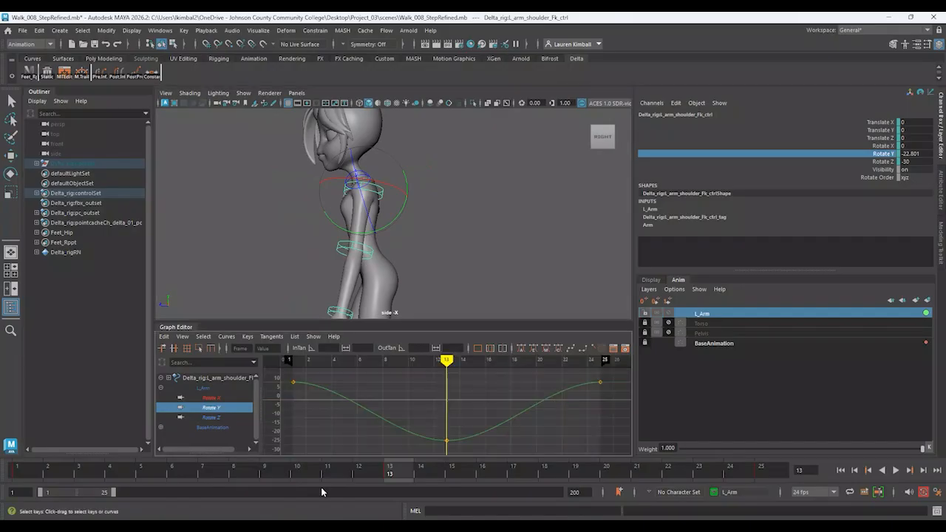
{"action": "key", "text": "alt+v"}
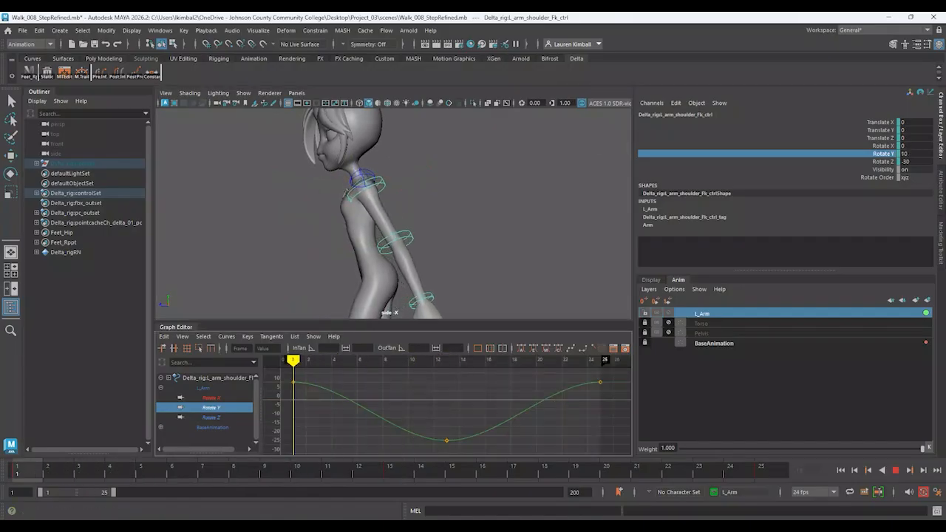
{"action": "key", "text": "alt+v"}
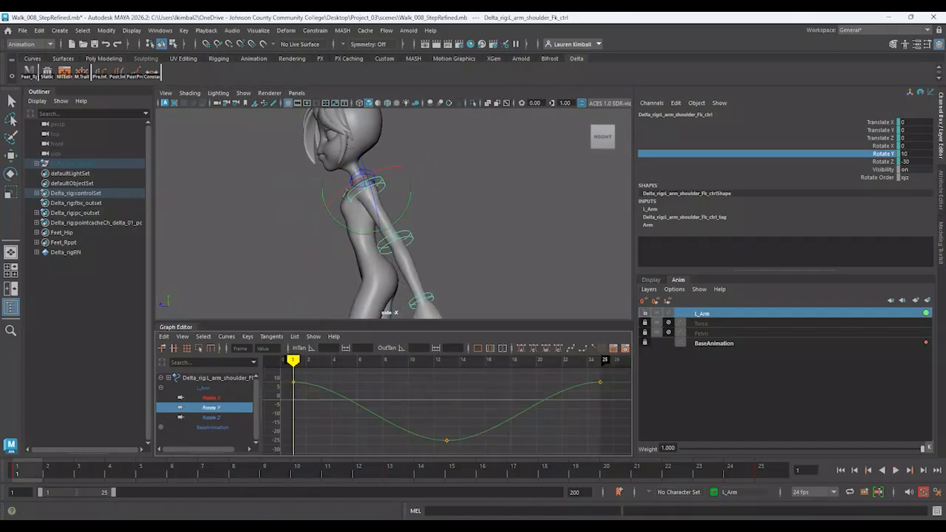
- Try a Rotate Z of -10 on the FK shoulder control at frame 1 and undo it
{"action": "left_click", "coordinate": [923, 161]}
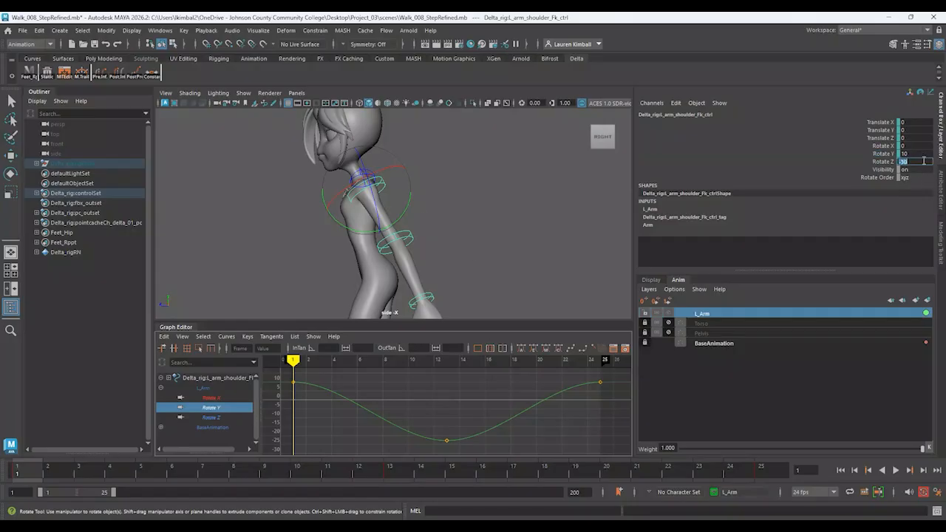
{"action": "key", "text": "Return"}
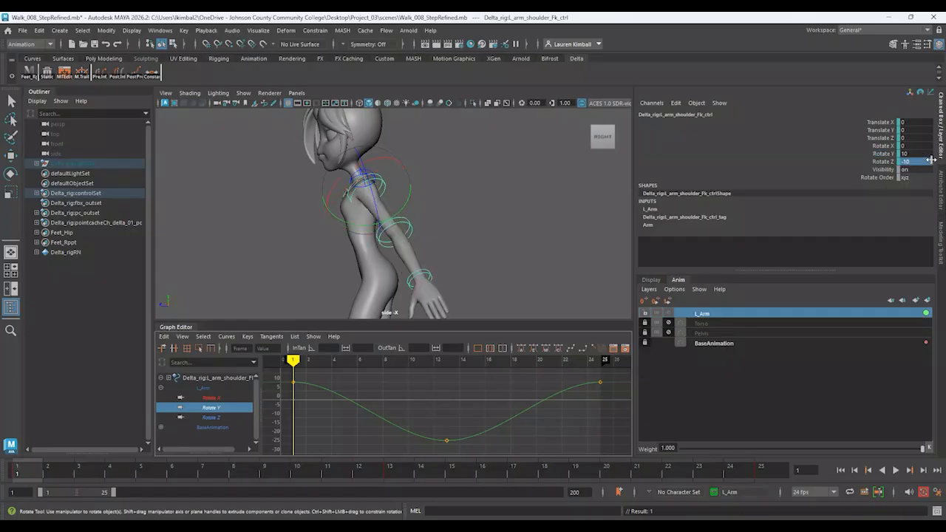
{"action": "key", "text": "ctrl+z"}
- Try reducing the FK shoulder control's Rotate Y at frame 1 to 5 and to 0
{"action": "left_click", "coordinate": [922, 153]}
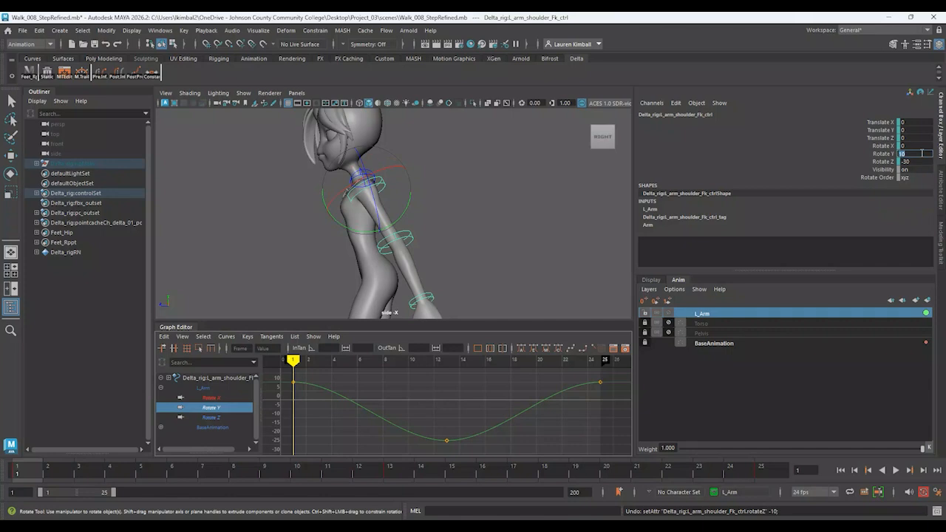
{"action": "key", "text": "Return"}
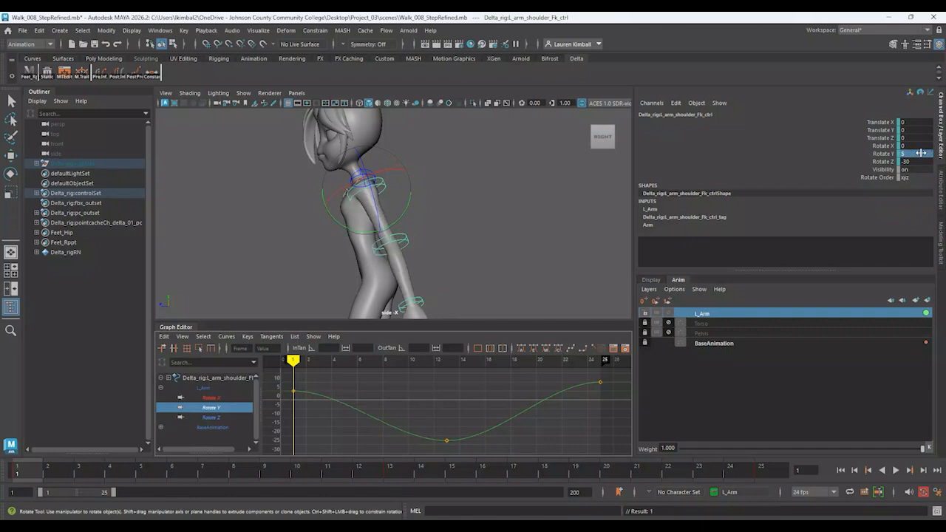
{"action": "left_click", "coordinate": [921, 153]}
{"action": "type", "text": "0"}
{"action": "key", "text": "Return"}
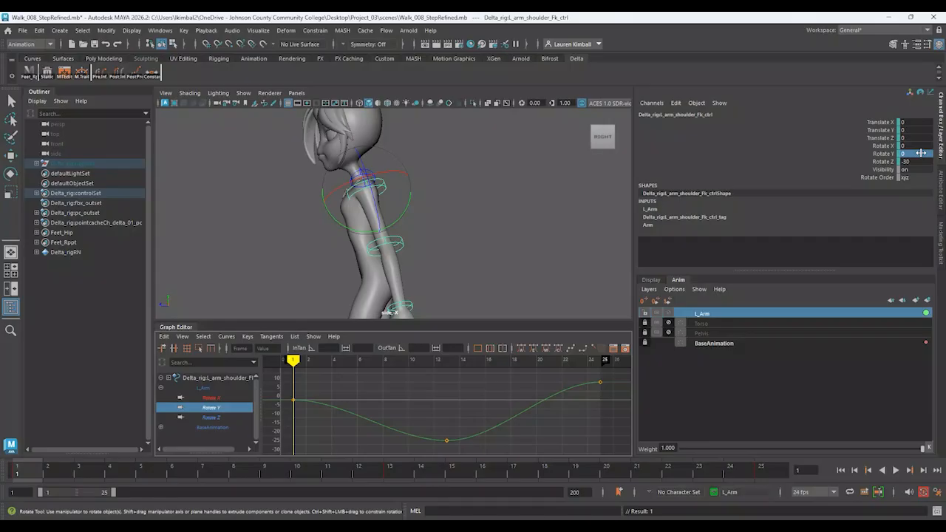
- Set the FK shoulder control's Rotate Y to 2.5 at frame 1
{"action": "double_click", "coordinate": [920, 153]}
{"action": "type", "text": "2.5"}
{"action": "key", "text": "Return"}
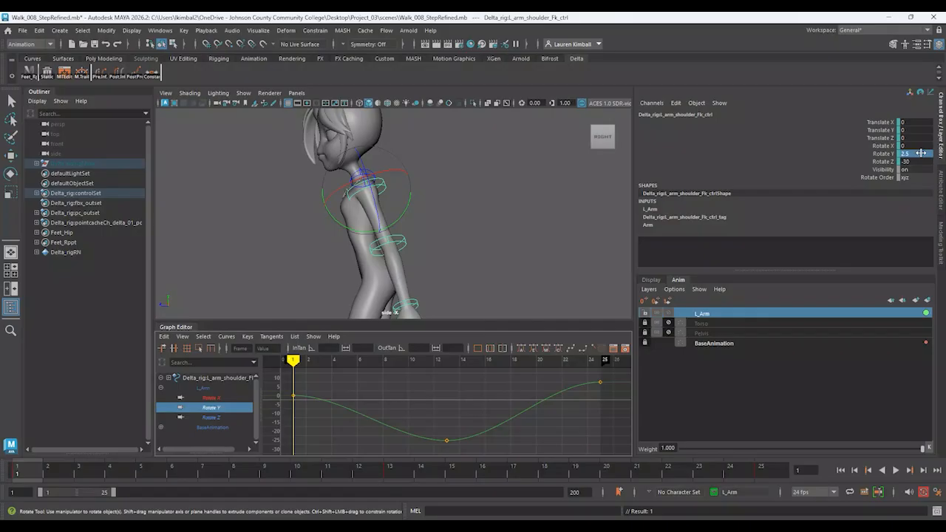
{"action": "left_click", "coordinate": [884, 153]}
- Set the FK shoulder control's Rotate Y to 2.5 at frame 25 to match the first frame
{"action": "left_click", "coordinate": [761, 470]}
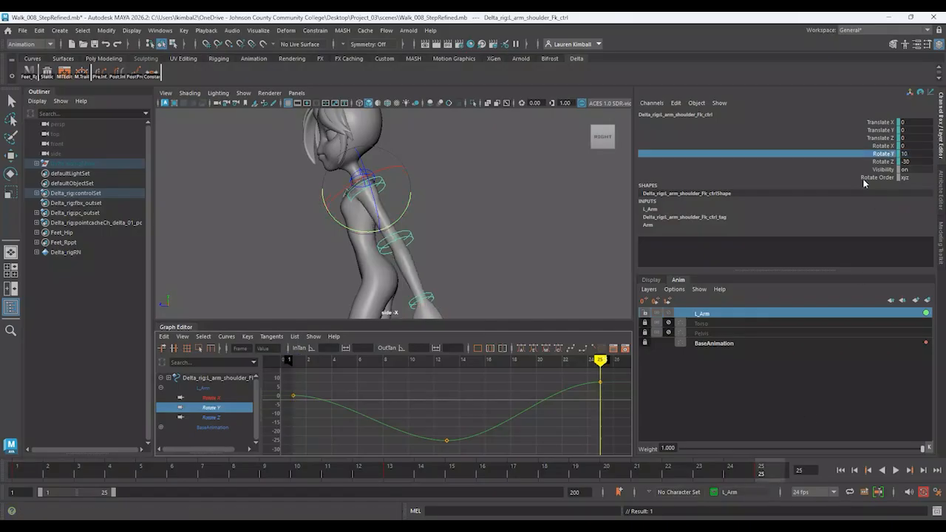
{"action": "double_click", "coordinate": [921, 153]}
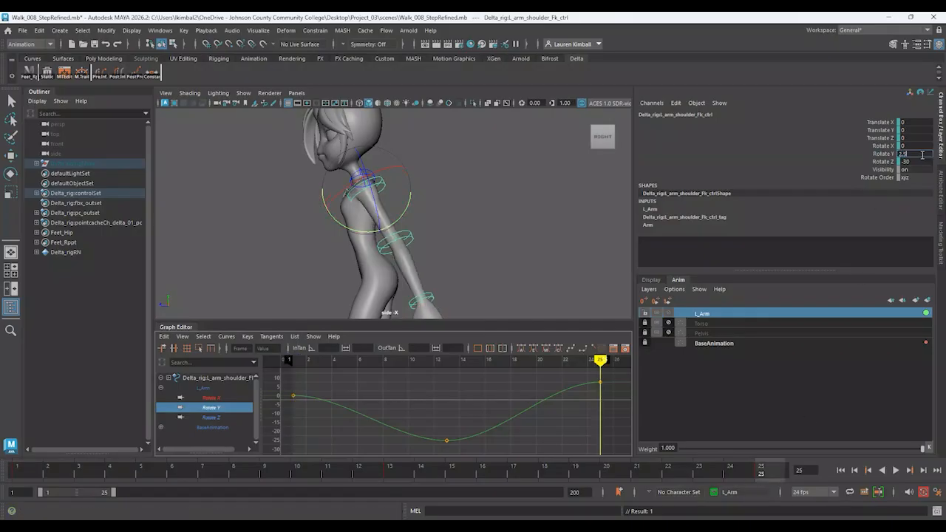
{"action": "type", "text": "2.5"}
{"action": "key", "text": "Return"}
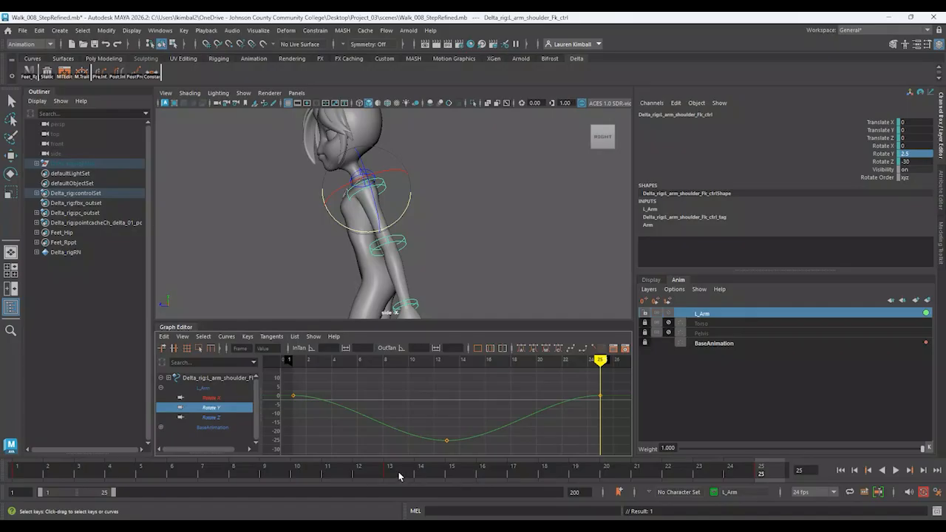
- Set the FK shoulder control's Rotate Y to -20 at frame 13
{"action": "left_click", "coordinate": [398, 475]}
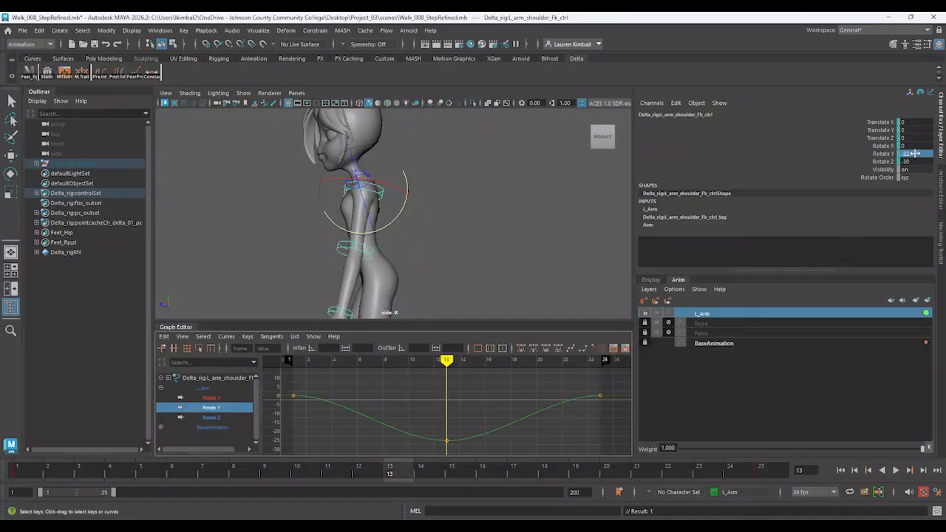
{"action": "mouse_move", "coordinate": [374, 476]}
{"action": "left_mouse_down"}
{"action": "mouse_move", "coordinate": [363, 468]}
{"action": "mouse_move", "coordinate": [387, 468]}
{"action": "left_mouse_up"}
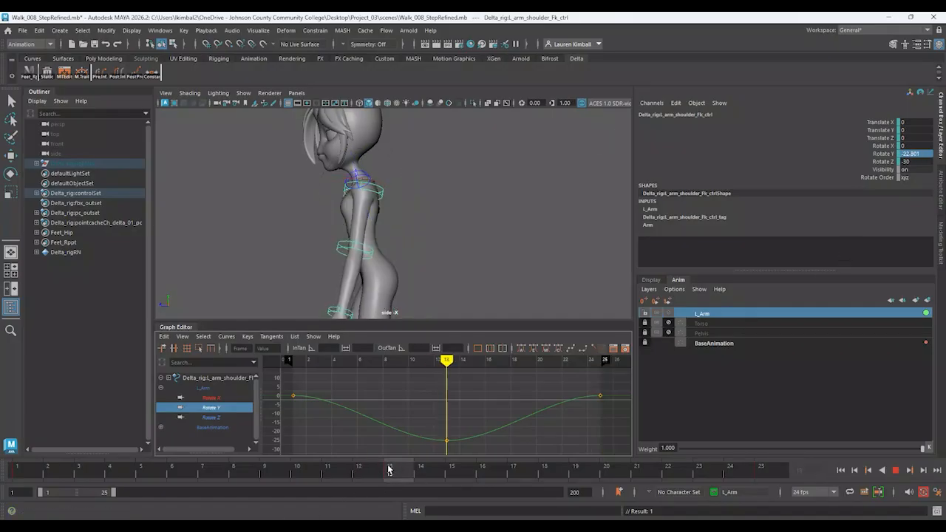
{"action": "left_click", "coordinate": [926, 154]}
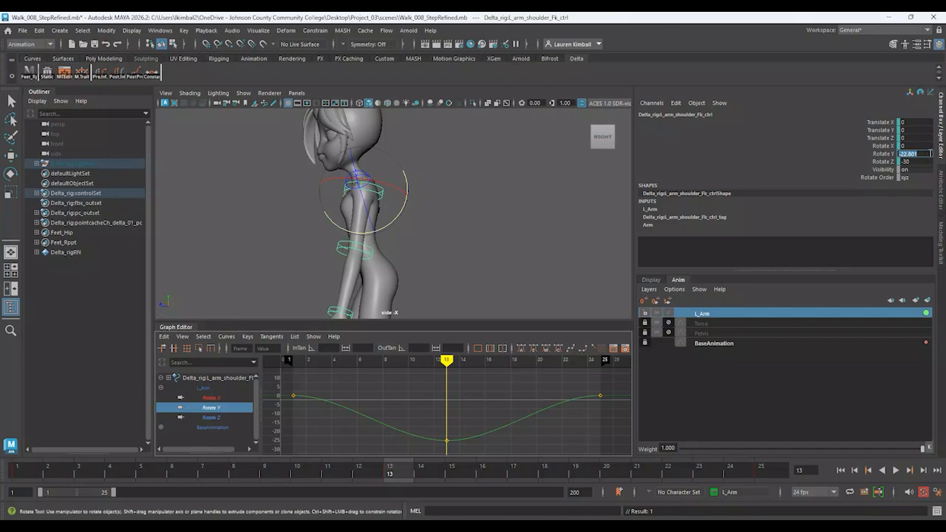
{"action": "key", "text": "BackSpace"}
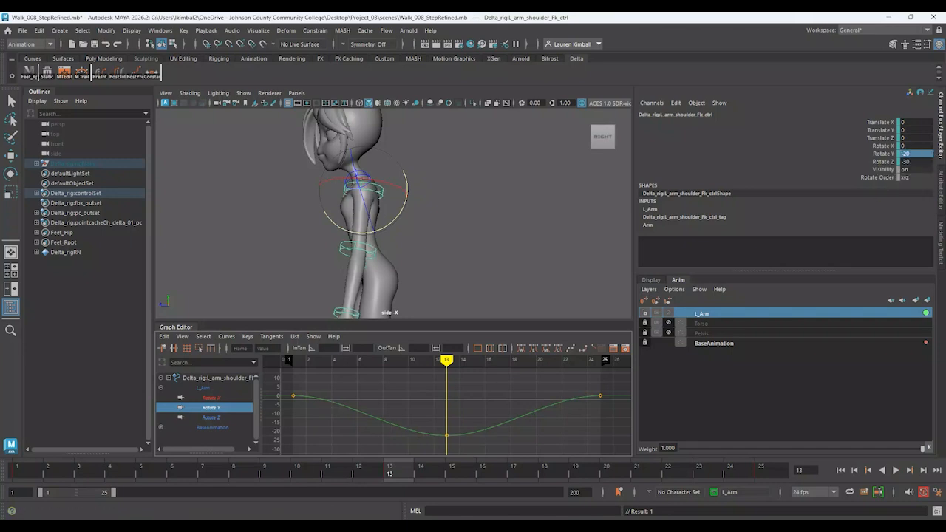
- Play back the revised arm swing from the side, check its Rotate Y curve, and return to frame 1
{"action": "left_click", "coordinate": [840, 475]}
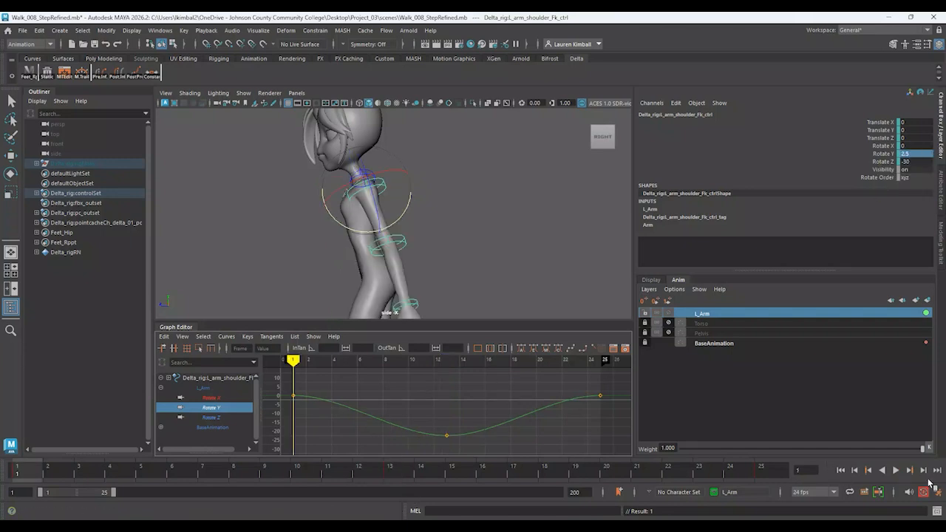
{"action": "left_click", "coordinate": [896, 471]}
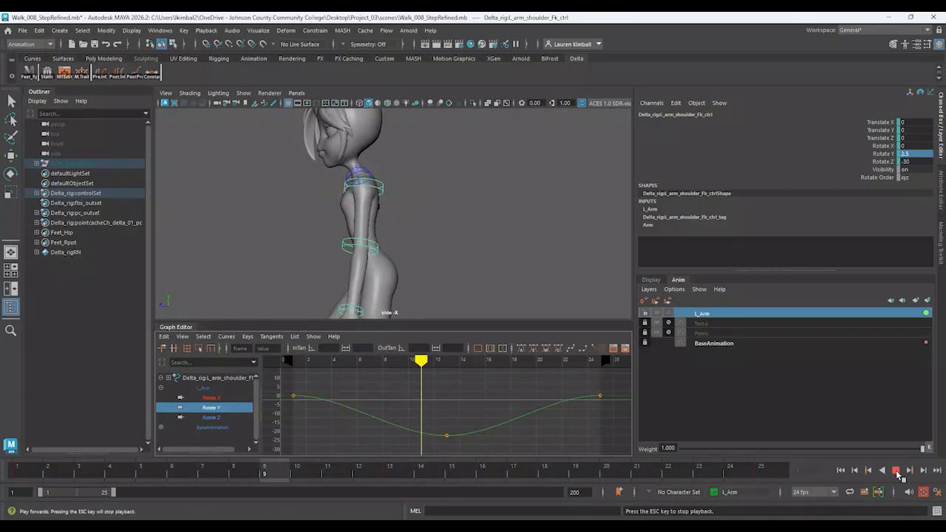
{"action": "left_click", "coordinate": [897, 474]}
{"action": "scroll", "coordinate": [559, 410], "scroll_direction": "down", "scroll_amount": 3}
{"action": "scroll", "coordinate": [555, 409], "scroll_direction": "up", "scroll_amount": 1}
{"action": "middle_click_drag", "start_coordinate": [554, 410], "coordinate": [534, 409], "text": "alt"}
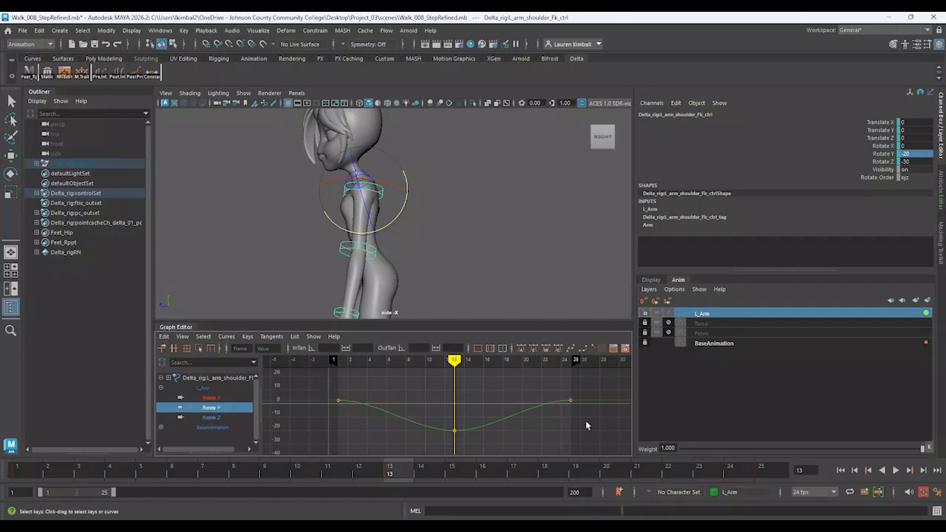
{"action": "left_click", "coordinate": [13, 473]}
{"action": "key", "text": "alt+v"}
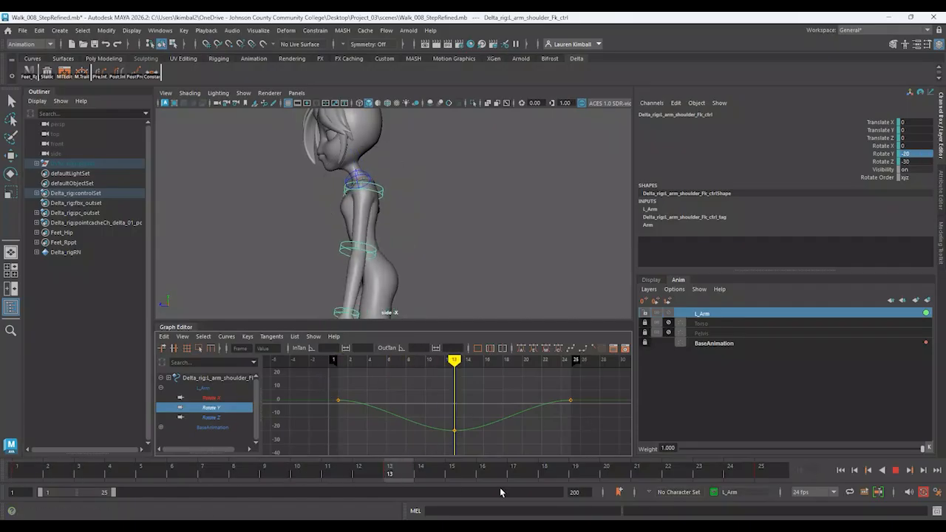
{"action": "key", "text": "alt+v"}
- Inspect the end keys on the Rotate Y curves of the left FK shoulder control and the shoulder control
{"action": "key", "text": "e"}
{"action": "left_click_drag", "start_coordinate": [304, 387], "coordinate": [353, 405]}
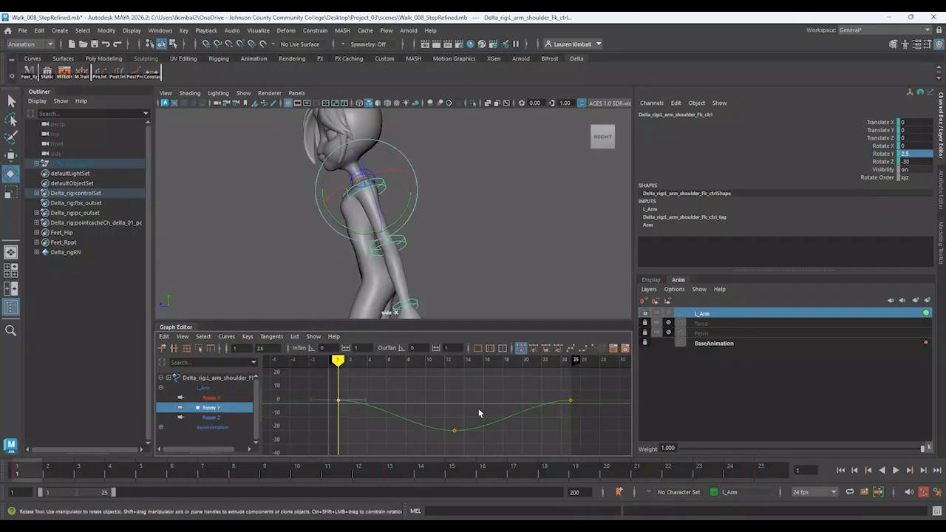
{"action": "left_click", "coordinate": [262, 184]}
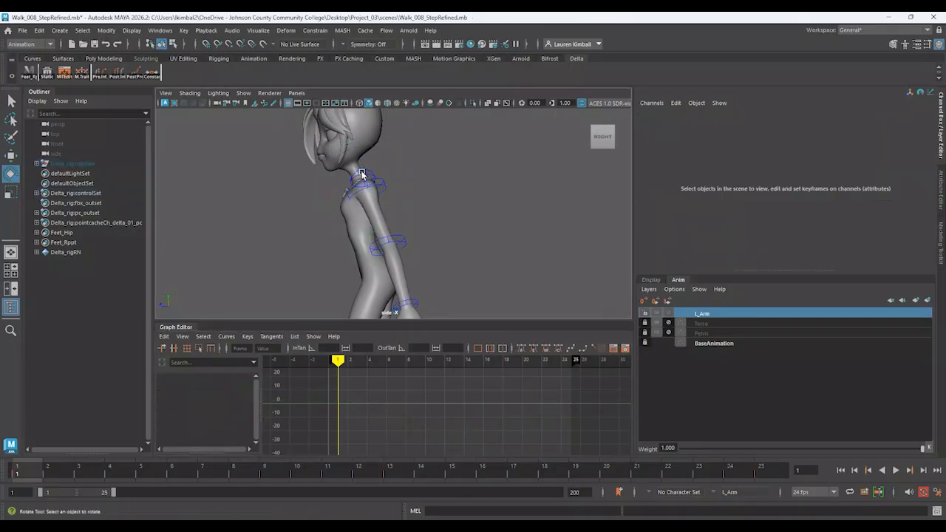
{"action": "left_click", "coordinate": [359, 172]}
{"action": "scroll", "coordinate": [369, 402], "scroll_direction": "down", "scroll_amount": 4}
{"action": "left_click_drag", "start_coordinate": [311, 390], "coordinate": [351, 402]}
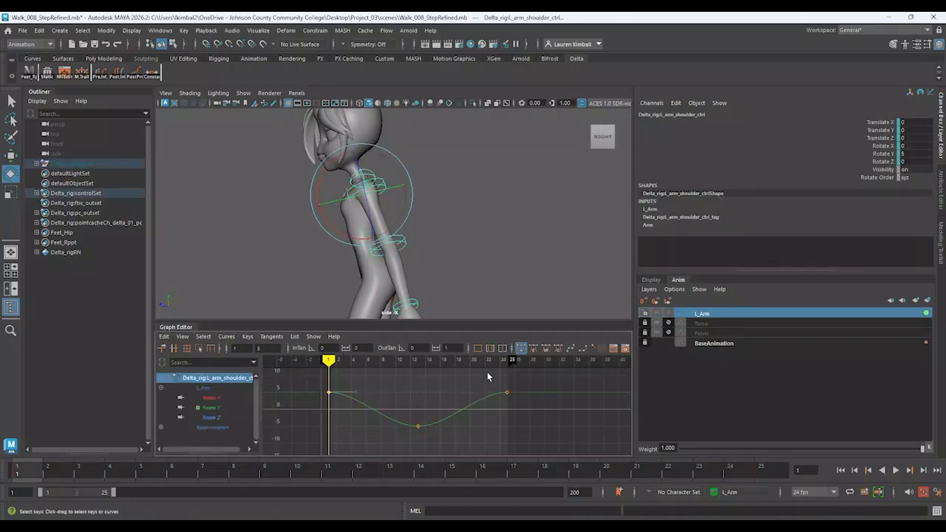
{"action": "left_click_drag", "start_coordinate": [488, 374], "coordinate": [526, 406]}
{"action": "left_click", "coordinate": [381, 428]}
- Set the left shoulder control's animation curves to cycle before and after the keyed range
{"action": "left_click", "coordinate": [267, 237]}
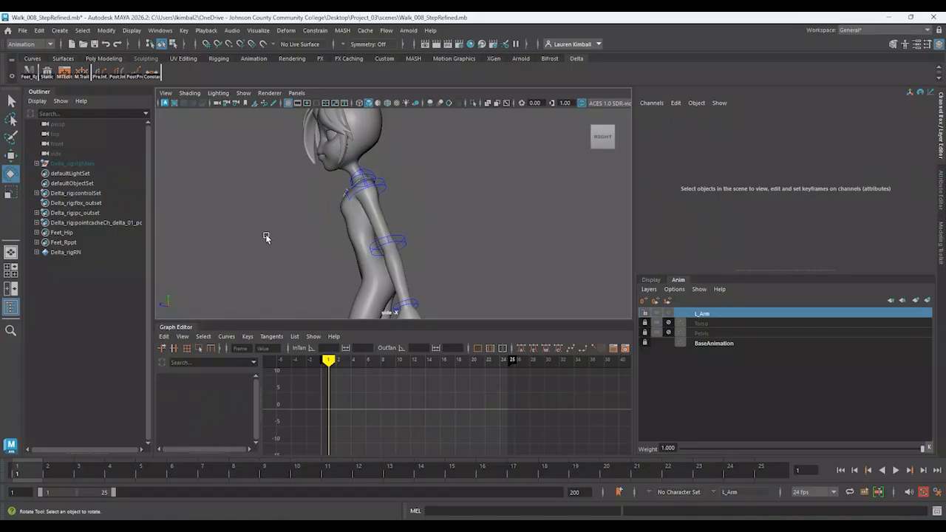
{"action": "left_click", "coordinate": [362, 176]}
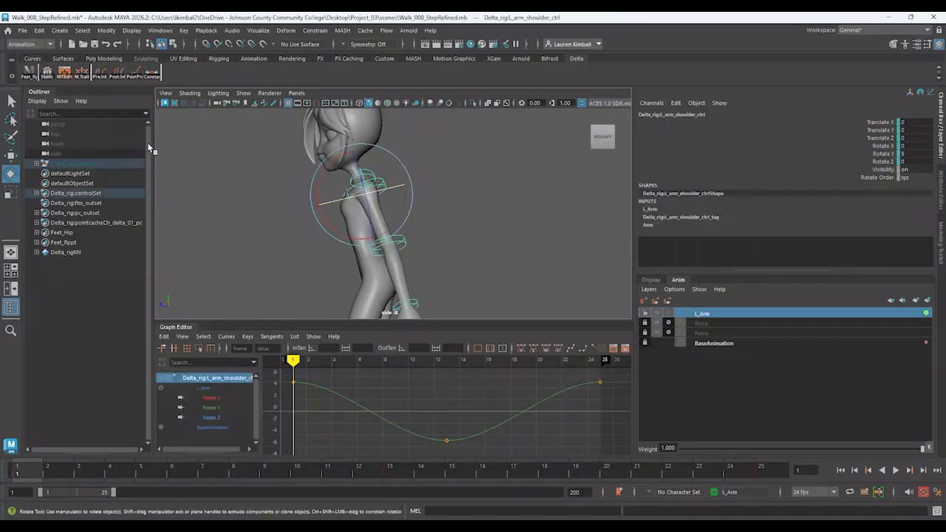
{"action": "left_click_drag", "start_coordinate": [390, 173], "coordinate": [311, 206], "text": "alt"}
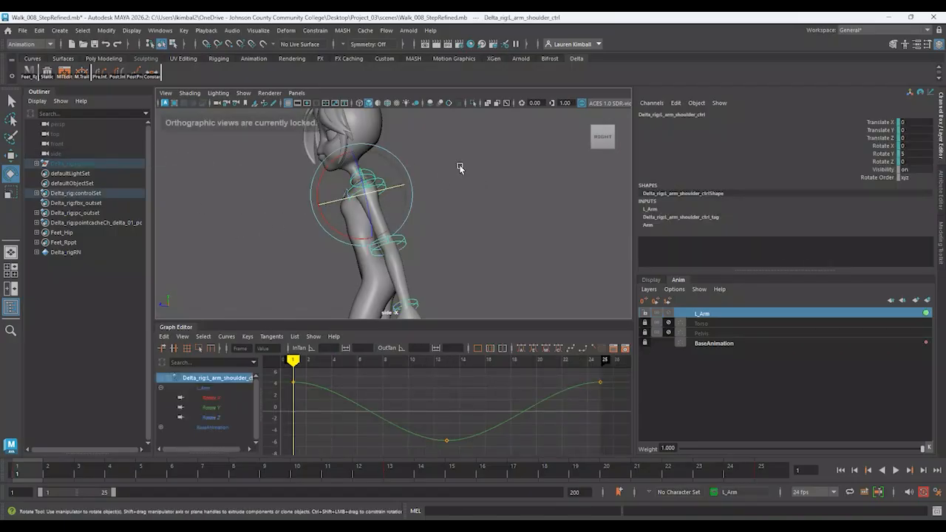
{"action": "left_click", "coordinate": [407, 169]}
{"action": "left_click", "coordinate": [362, 171]}
{"action": "left_click", "coordinate": [137, 74]}
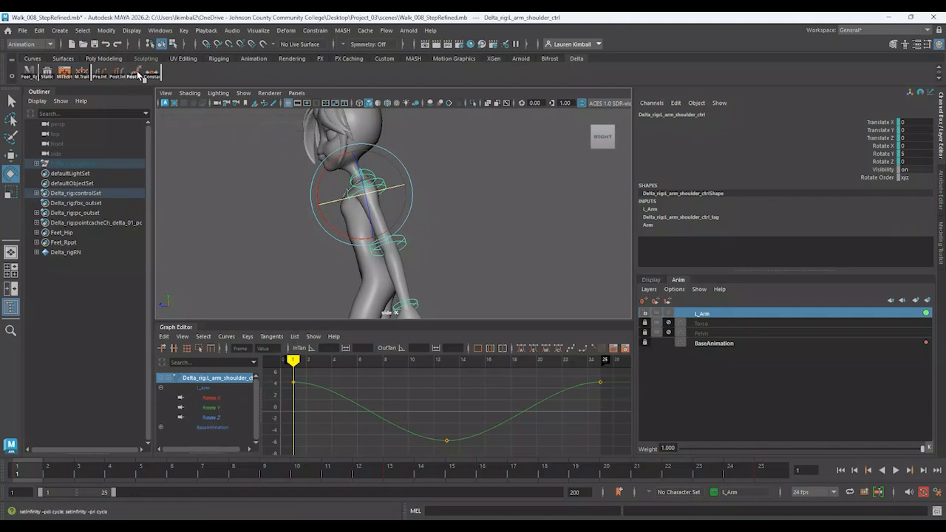
{"action": "right_click_drag", "start_coordinate": [529, 400], "coordinate": [487, 396], "text": "alt"}
- Apply cycling pre- and post-infinity to the left FK shoulder control's curves and check how they repeat
{"action": "left_click", "coordinate": [430, 230]}
{"action": "left_click", "coordinate": [382, 187]}
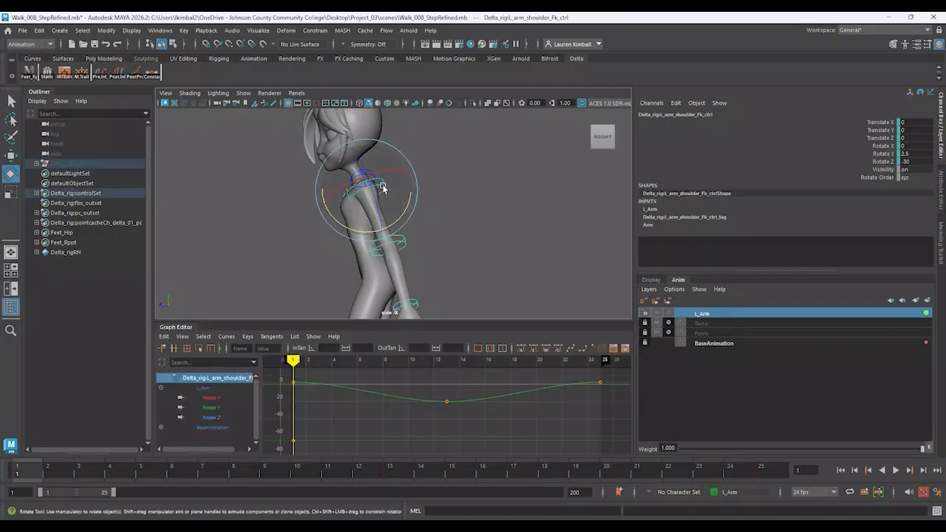
{"action": "right_click_drag", "start_coordinate": [543, 409], "coordinate": [520, 405], "text": "alt"}
{"action": "middle_click_drag", "start_coordinate": [519, 405], "coordinate": [474, 418], "text": "alt"}
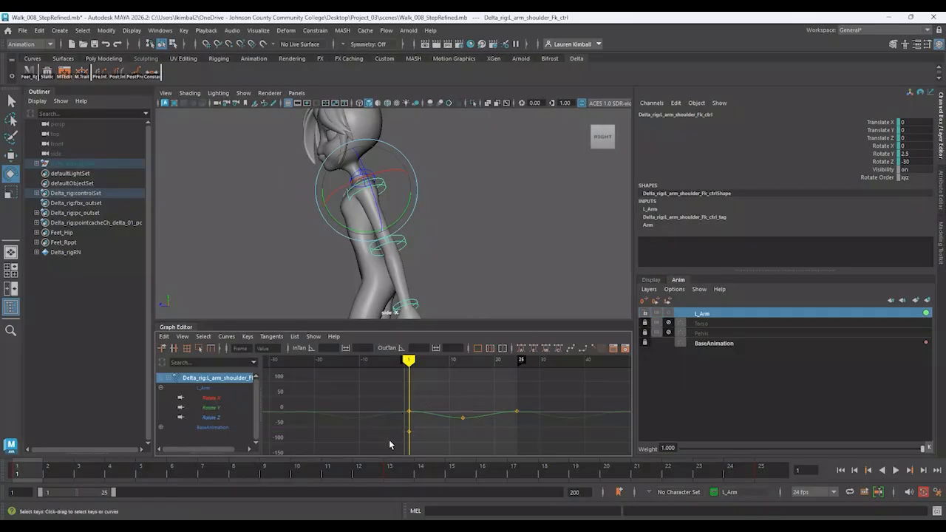
- Key only Rotate Y of the left elbow FK control at 0 on frame 1
{"action": "left_click", "coordinate": [492, 193]}
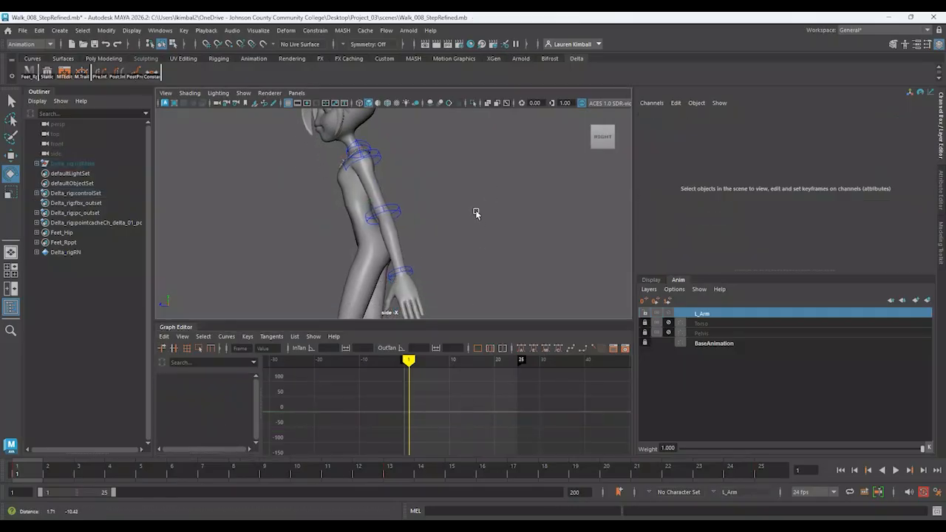
{"action": "mouse_move", "coordinate": [476, 213]}
{"action": "middle_mouse_down", "text": "alt"}
{"action": "mouse_move", "coordinate": [461, 203]}
{"action": "mouse_move", "coordinate": [457, 212]}
{"action": "middle_mouse_up", "text": "alt"}
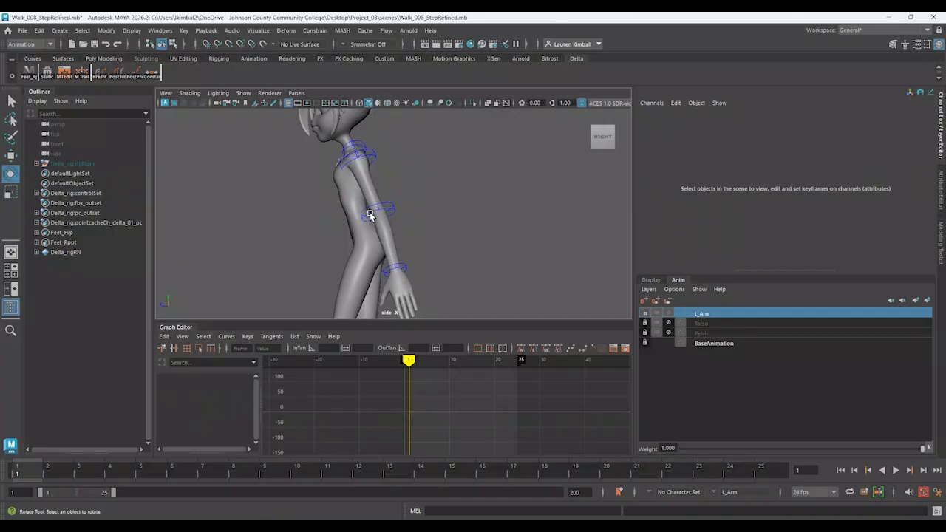
{"action": "left_click", "coordinate": [370, 215]}
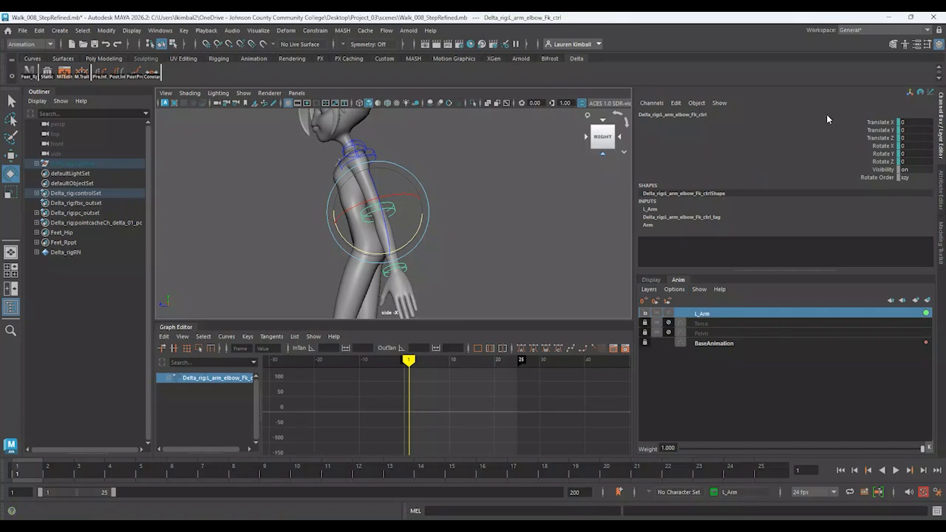
{"action": "left_click_drag", "start_coordinate": [416, 238], "coordinate": [418, 236]}
{"action": "key", "text": "ctrl+z"}
{"action": "left_click", "coordinate": [881, 154]}
{"action": "right_click", "coordinate": [881, 155]}
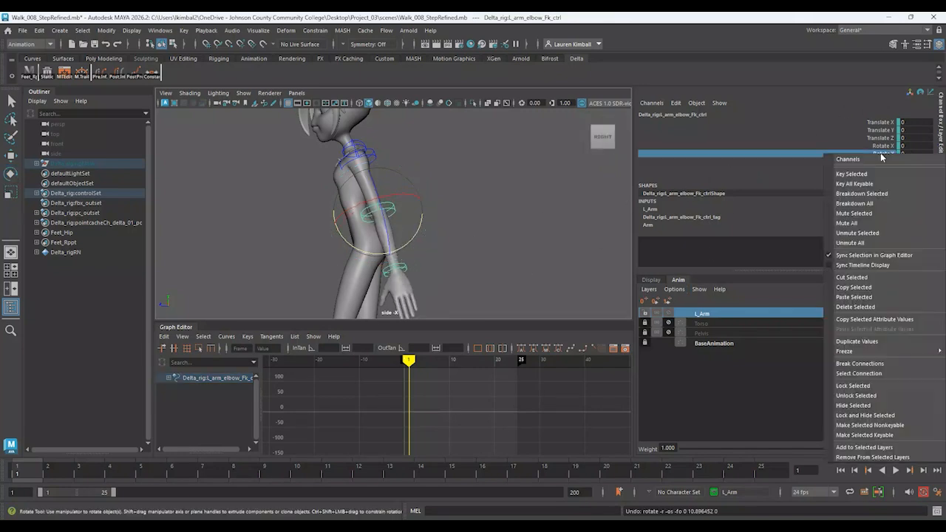
{"action": "left_click", "coordinate": [867, 171]}
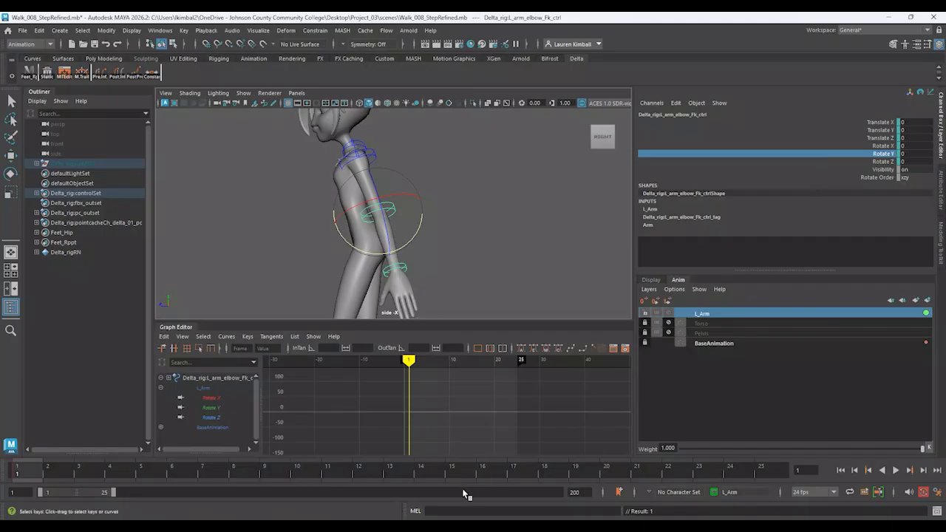
- Key the left elbow FK control's Rotate Y at 0 on frame 25 and check the pose at frame 13
{"action": "left_click", "coordinate": [776, 473]}
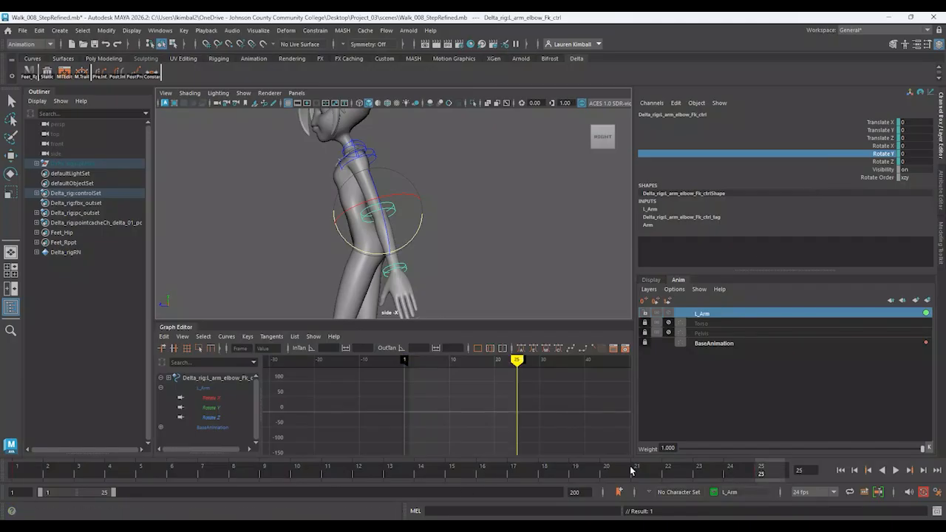
{"action": "left_click", "coordinate": [385, 475]}
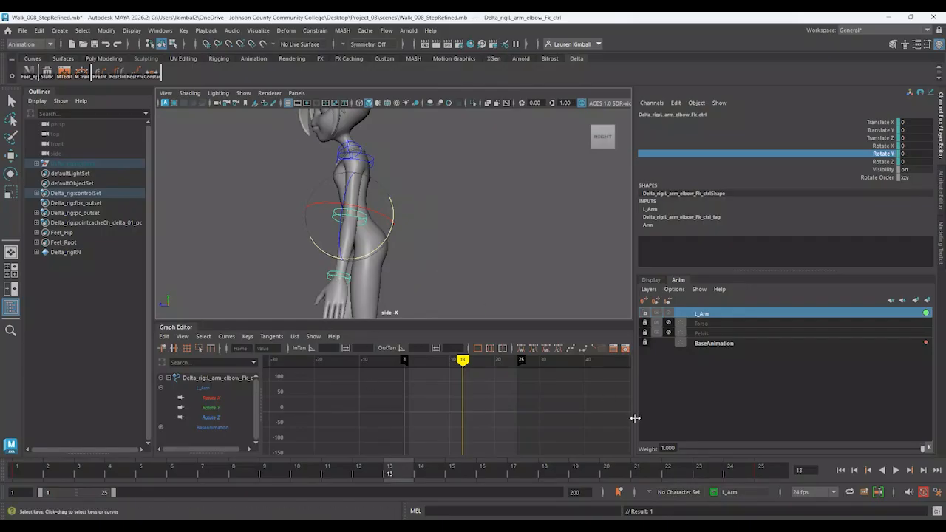
{"action": "left_click", "coordinate": [753, 475]}
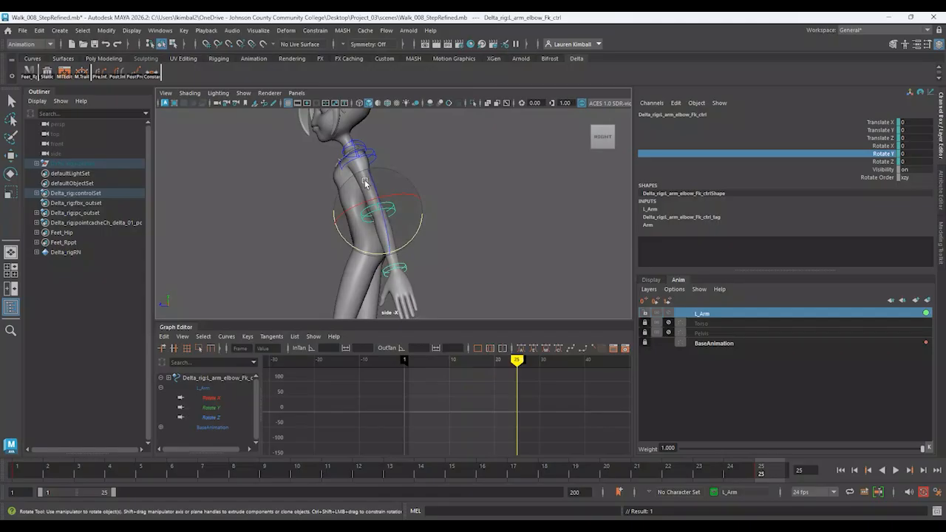
{"action": "left_click", "coordinate": [479, 249]}
{"action": "left_click", "coordinate": [394, 214]}
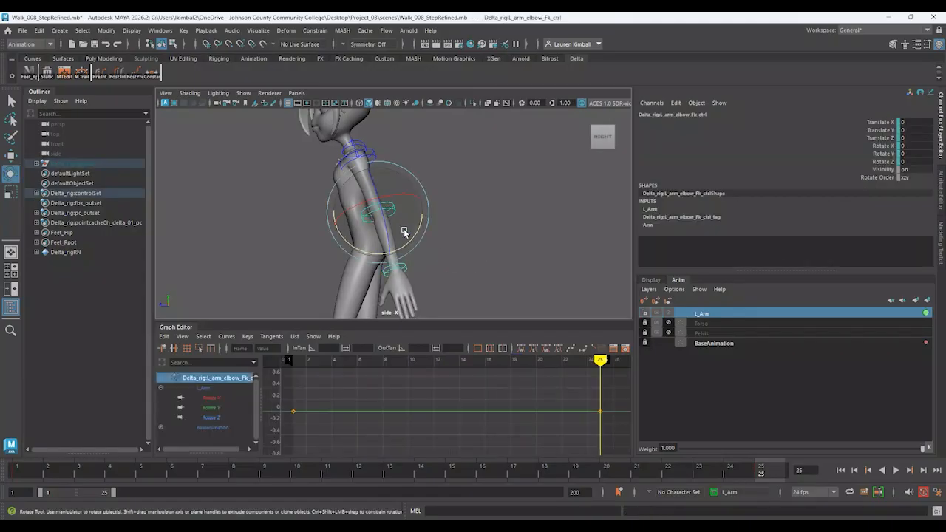
- Try rotating the left elbow FK control about Y in the side view and about Z in perspective, undoing both rotations
{"action": "left_click_drag", "start_coordinate": [404, 233], "coordinate": [355, 263]}
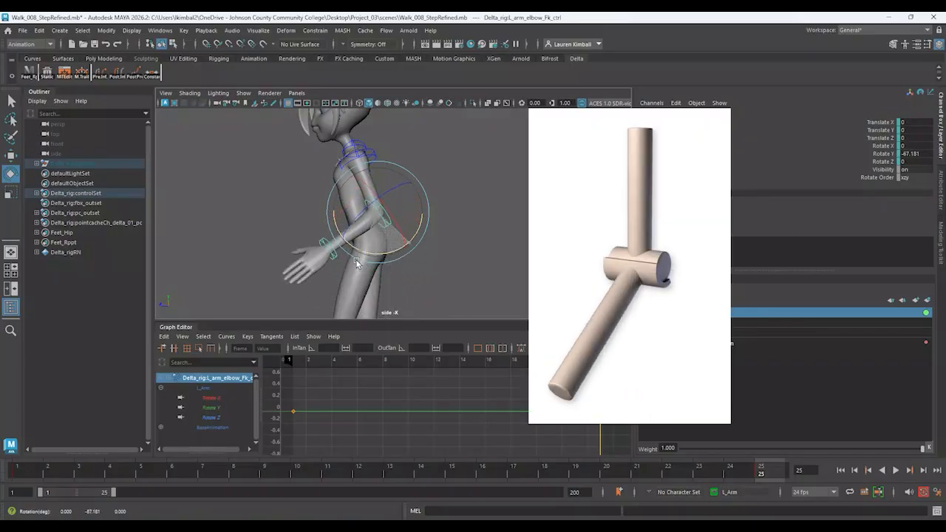
{"action": "key", "text": "ctrl+z"}
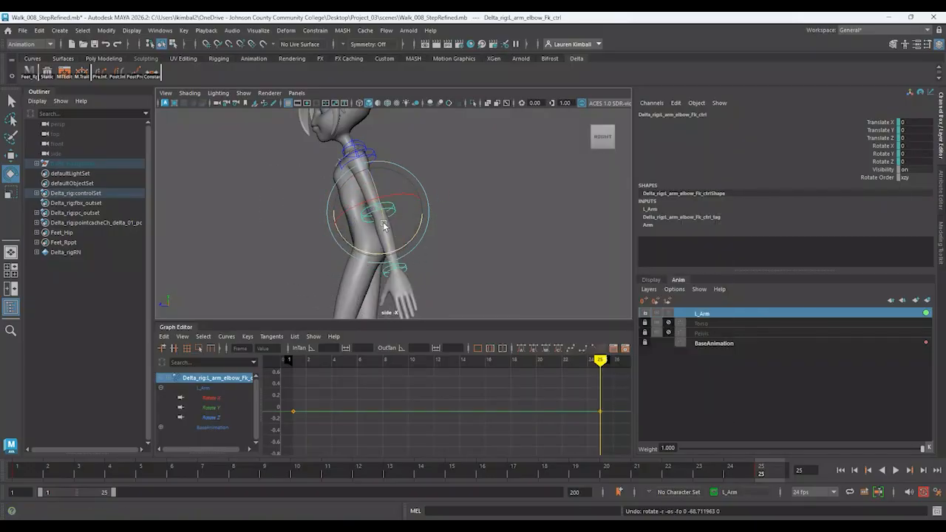
{"action": "key", "text": "space"}
{"action": "key", "text": "space"}
{"action": "left_click_drag", "start_coordinate": [445, 220], "coordinate": [537, 224], "text": "alt"}
{"action": "left_click_drag", "start_coordinate": [413, 229], "coordinate": [401, 271]}
{"action": "key", "text": "ctrl+z"}
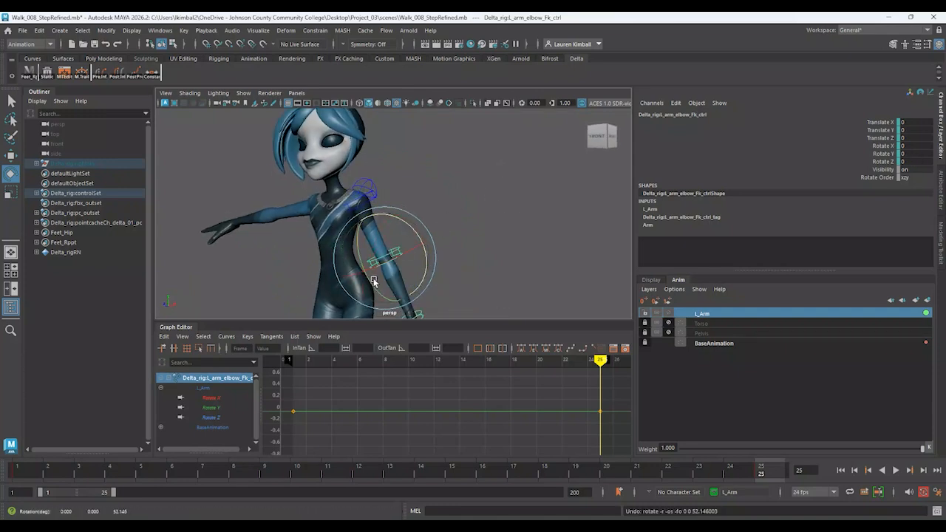
- Try twisting the left hand FK control about X to about 75.9 degrees and undo the rotation
{"action": "left_click", "coordinate": [507, 263]}
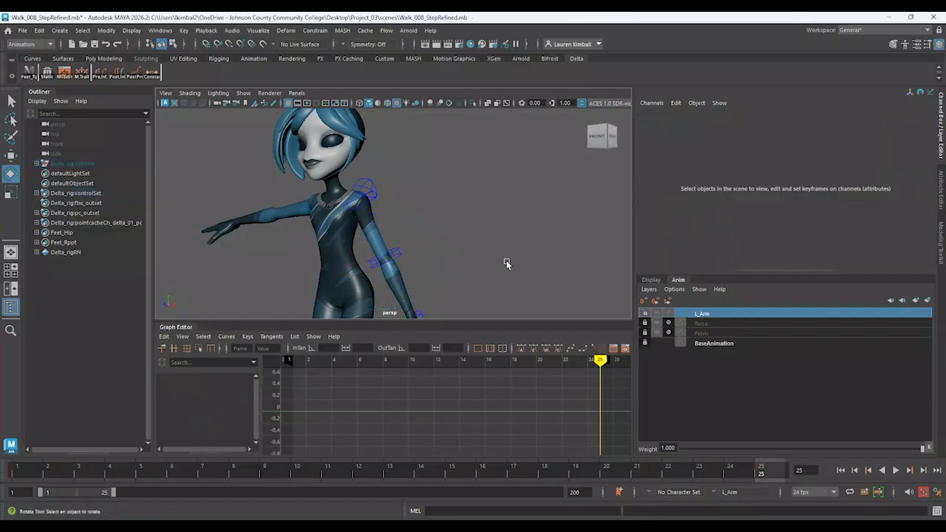
{"action": "left_click_drag", "start_coordinate": [506, 264], "coordinate": [452, 249], "text": "alt"}
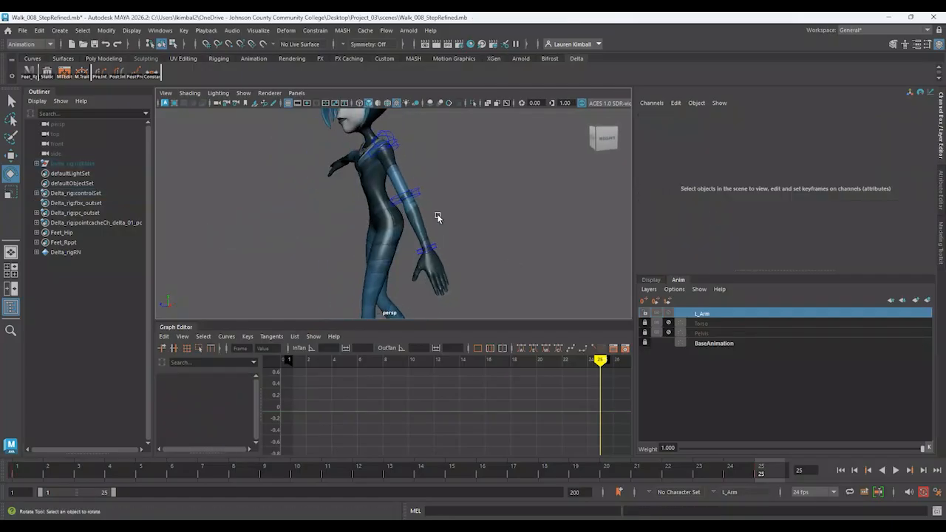
{"action": "right_click_drag", "start_coordinate": [465, 231], "coordinate": [360, 232], "text": "alt"}
{"action": "middle_click_drag", "start_coordinate": [394, 291], "coordinate": [439, 244], "text": "alt"}
{"action": "right_click_drag", "start_coordinate": [438, 245], "coordinate": [498, 280], "text": "alt"}
{"action": "middle_click_drag", "start_coordinate": [471, 225], "coordinate": [450, 254], "text": "alt"}
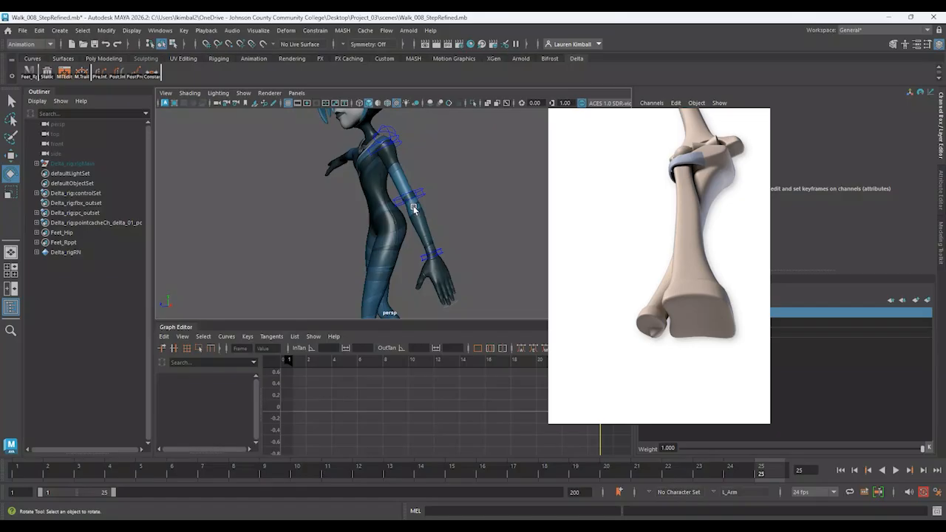
{"action": "left_click", "coordinate": [434, 257]}
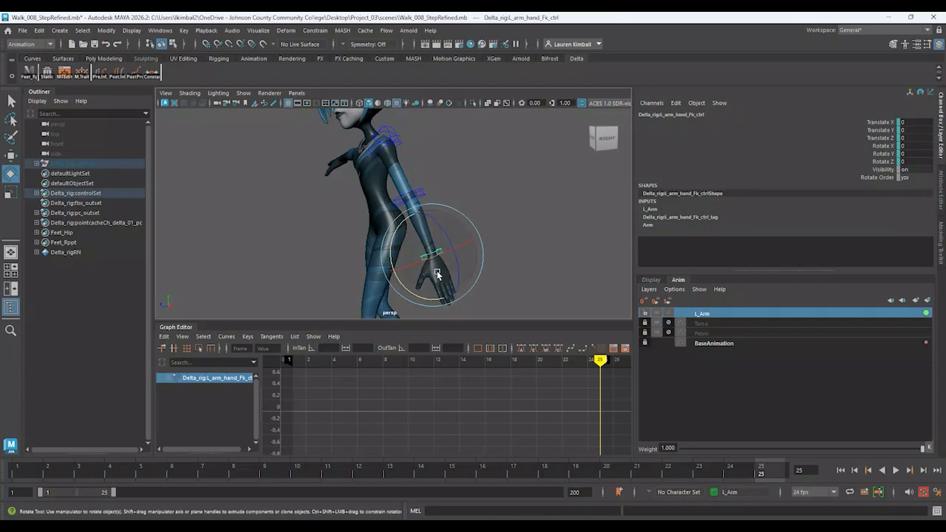
{"action": "left_click_drag", "start_coordinate": [436, 274], "coordinate": [376, 276]}
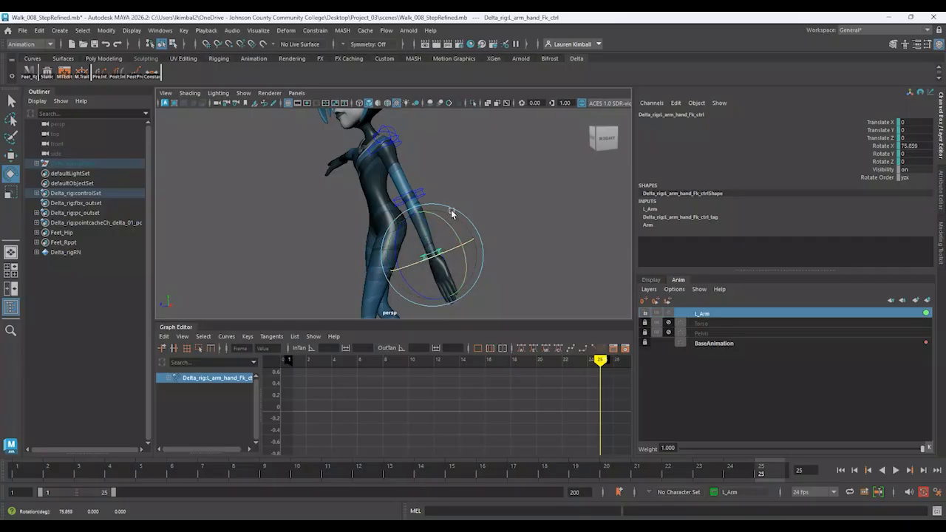
{"action": "key", "text": "ctrl+z"}
- Try bending the left elbow FK control to a Rotate Y of about -70.5 and undo it
{"action": "left_click", "coordinate": [424, 201]}
{"action": "left_click_drag", "start_coordinate": [423, 200], "coordinate": [349, 194]}
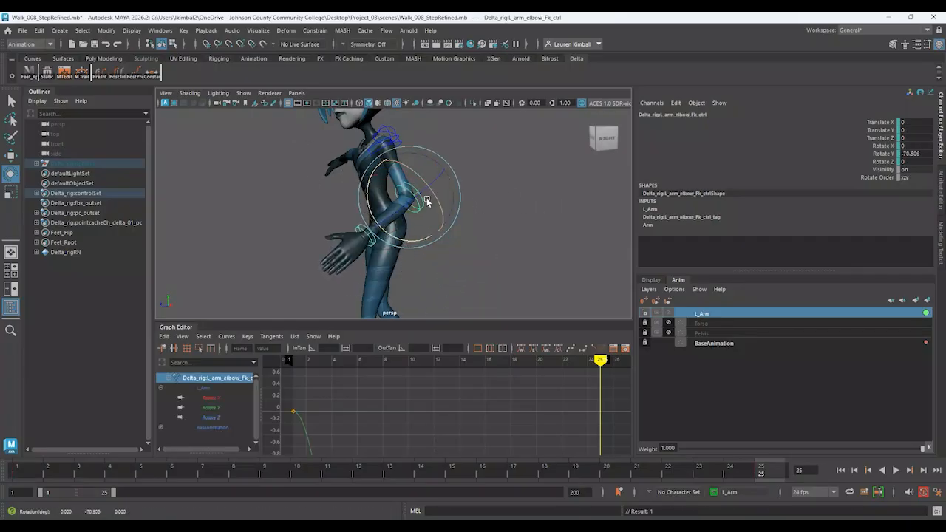
{"action": "key", "text": "ctrl+z"}
- Bend the left elbow FK control at frame 13, setting its Rotate Y to -10
{"action": "left_click_drag", "start_coordinate": [528, 210], "coordinate": [477, 249], "text": "alt"}
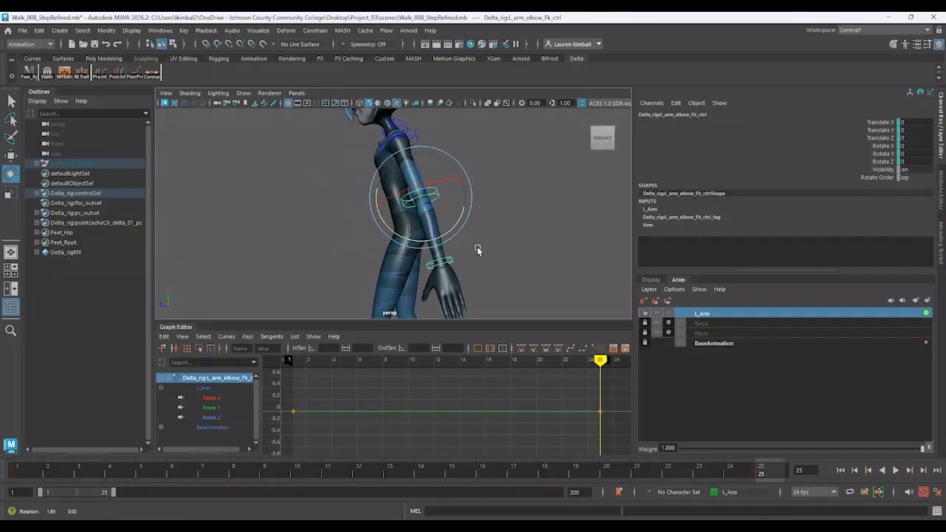
{"action": "left_click", "coordinate": [18, 473]}
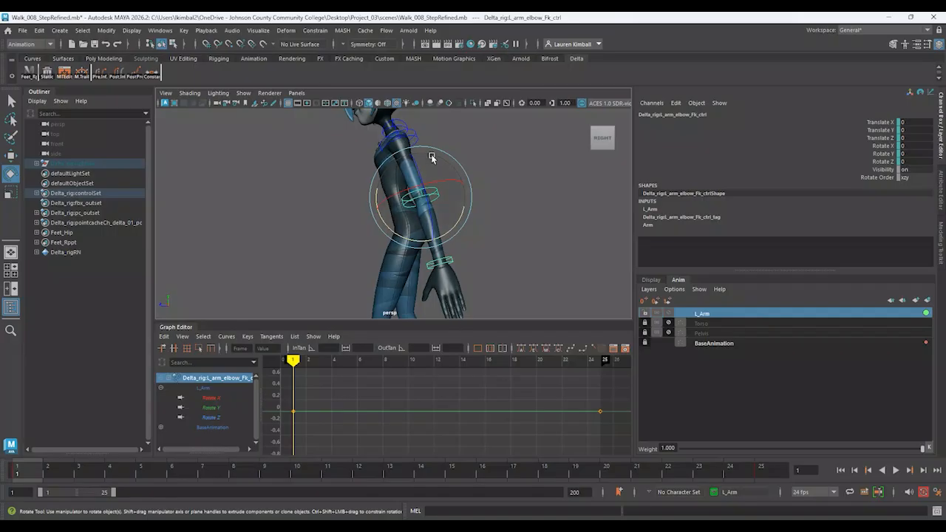
{"action": "left_click", "coordinate": [389, 471]}
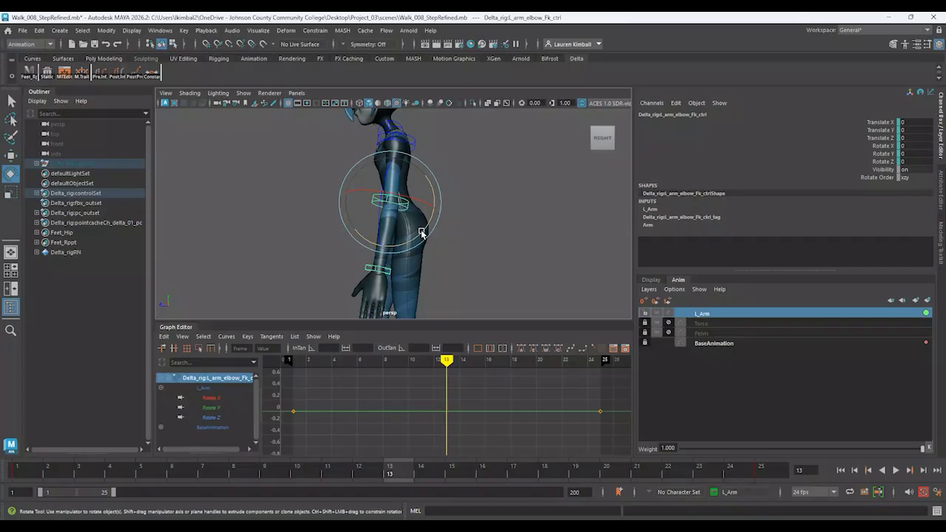
{"action": "left_click_drag", "start_coordinate": [421, 233], "coordinate": [403, 243]}
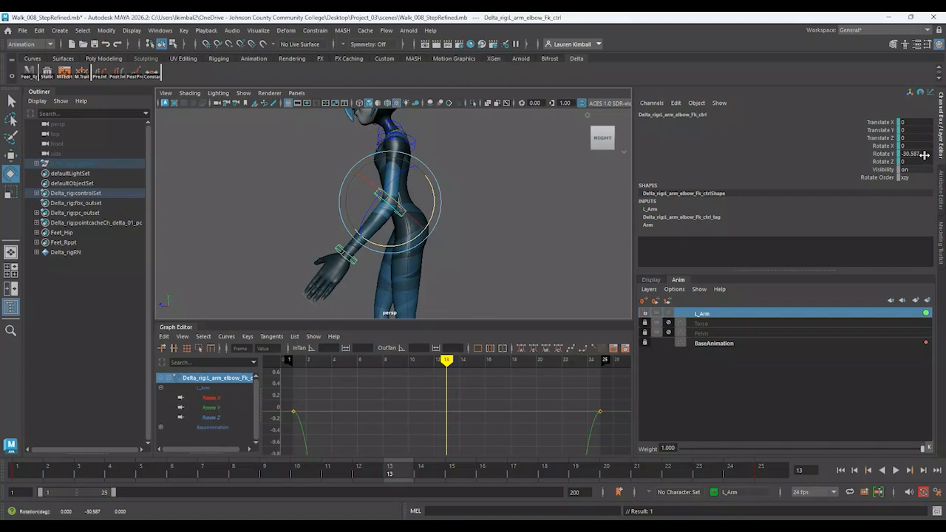
{"action": "key", "text": "space"}
{"action": "key", "text": "space"}
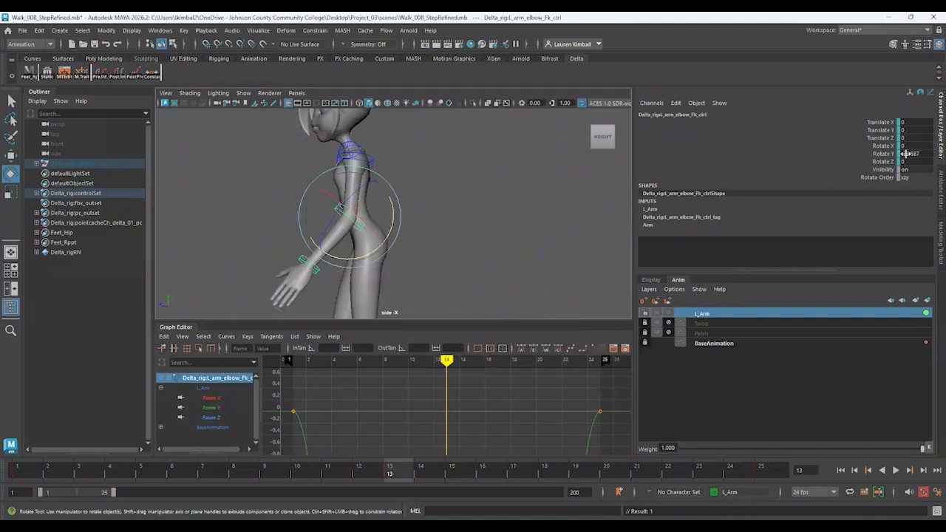
{"action": "double_click", "coordinate": [918, 153]}
{"action": "key", "text": "Return"}
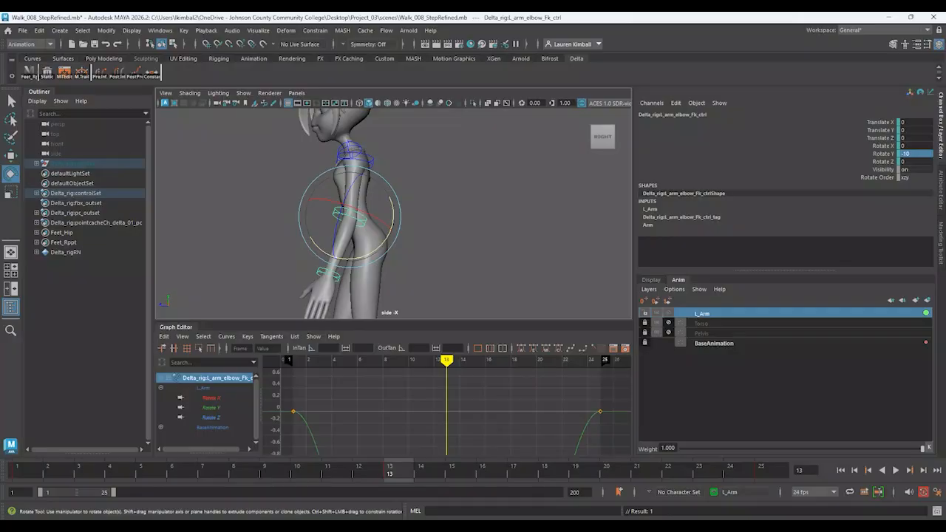
- Check the elbow's whole Rotate Y curve and play back the arm swing from frame 1 in the side view
{"action": "scroll", "coordinate": [468, 393], "scroll_direction": "down", "scroll_amount": 10}
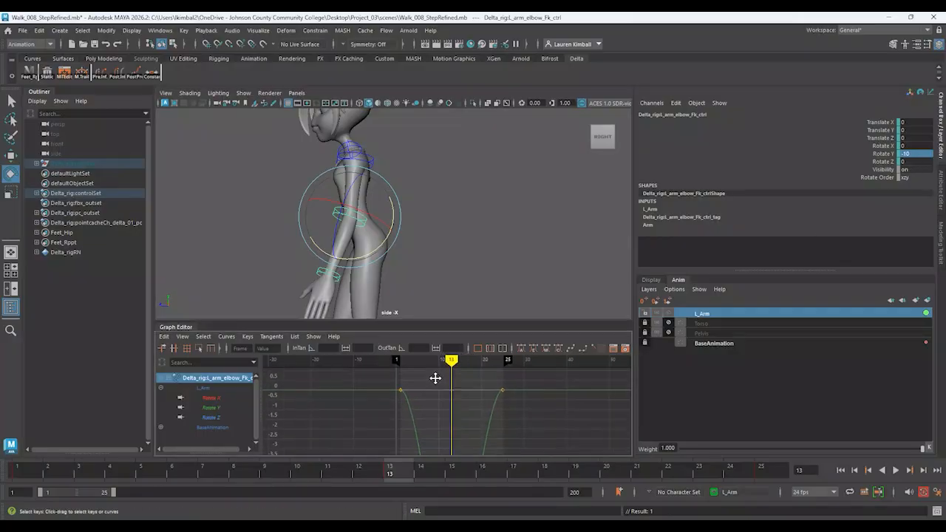
{"action": "key", "text": "f"}
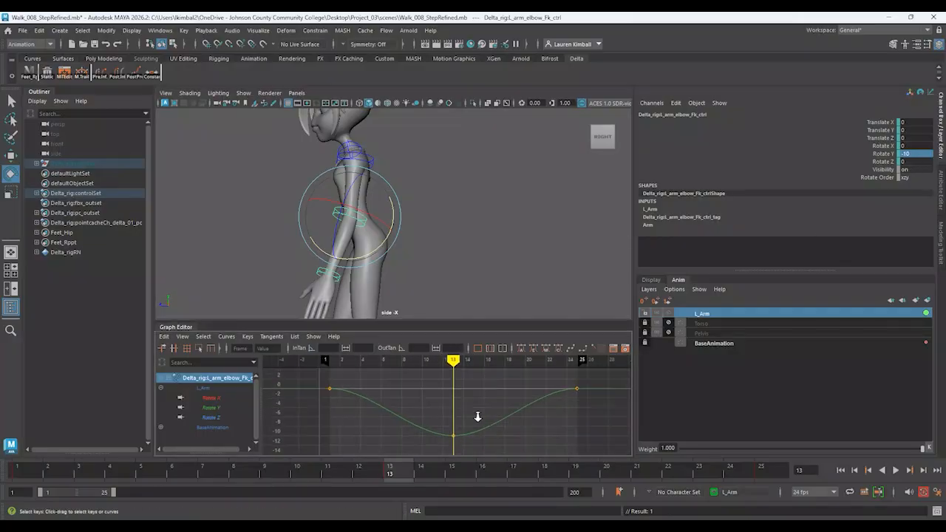
{"action": "left_click", "coordinate": [840, 469]}
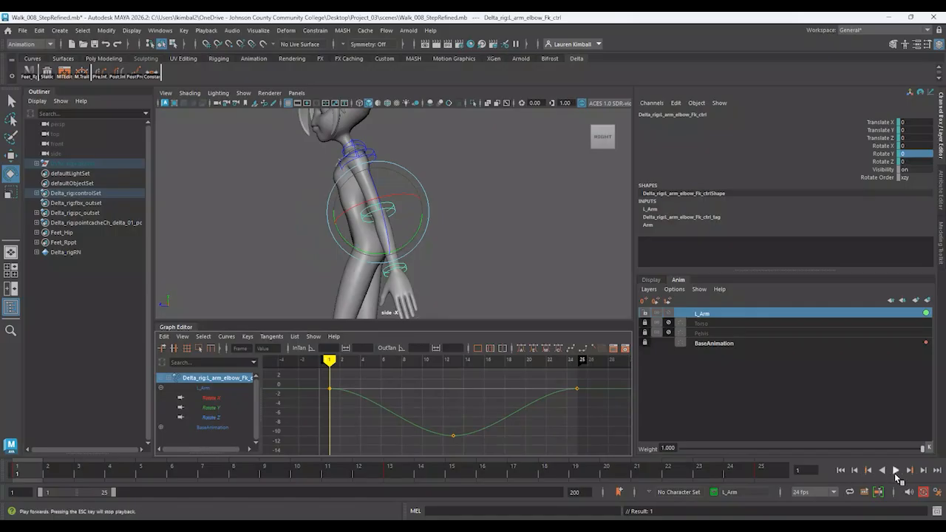
{"action": "left_click", "coordinate": [895, 471]}
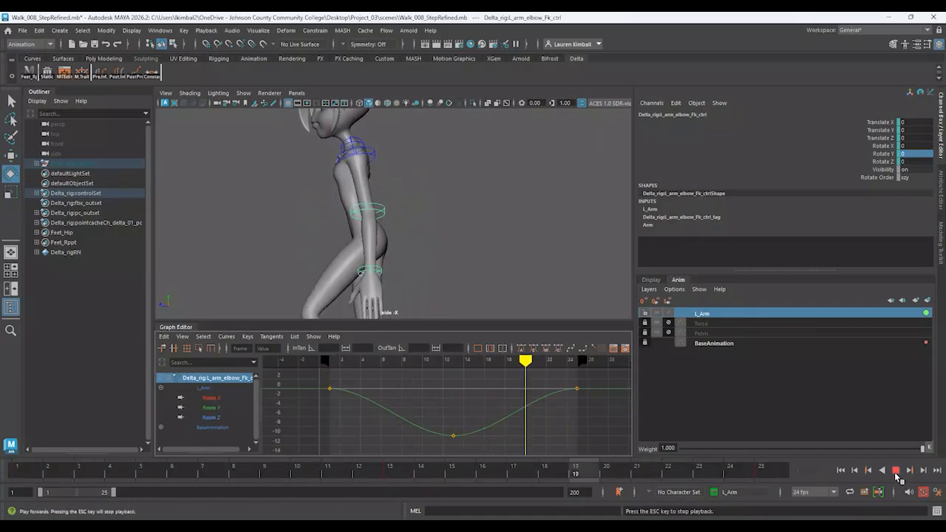
{"action": "left_click", "coordinate": [895, 470]}
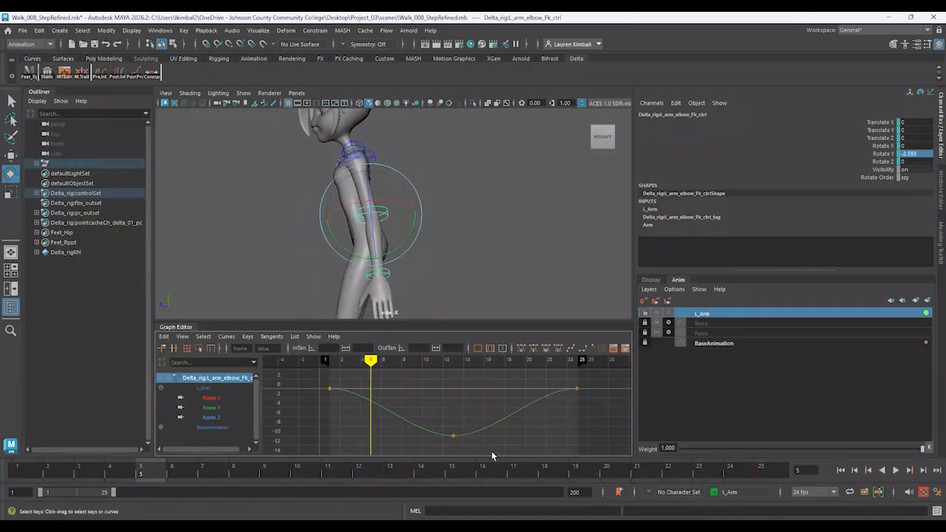
- Add in-between keys on the left elbow FK control's rotation at frames 7 and 19
{"action": "left_click", "coordinate": [203, 473]}
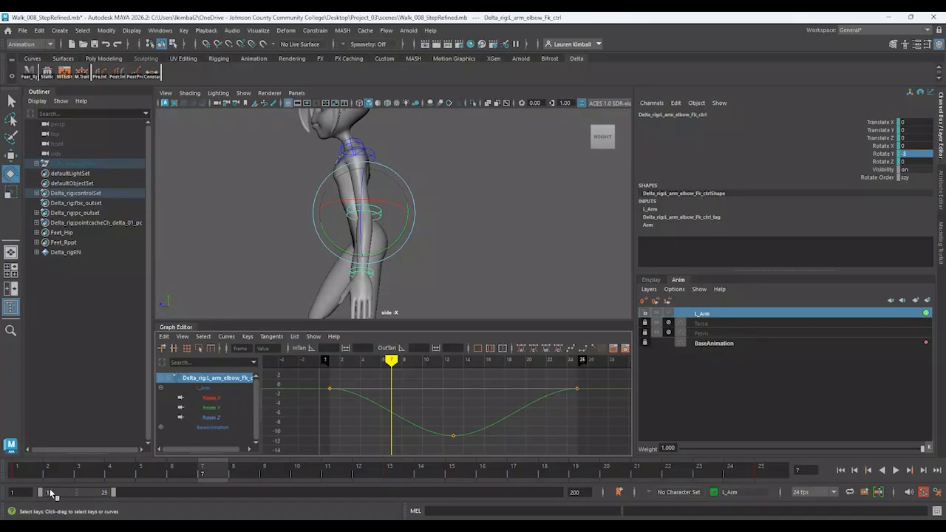
{"action": "left_click", "coordinate": [18, 473]}
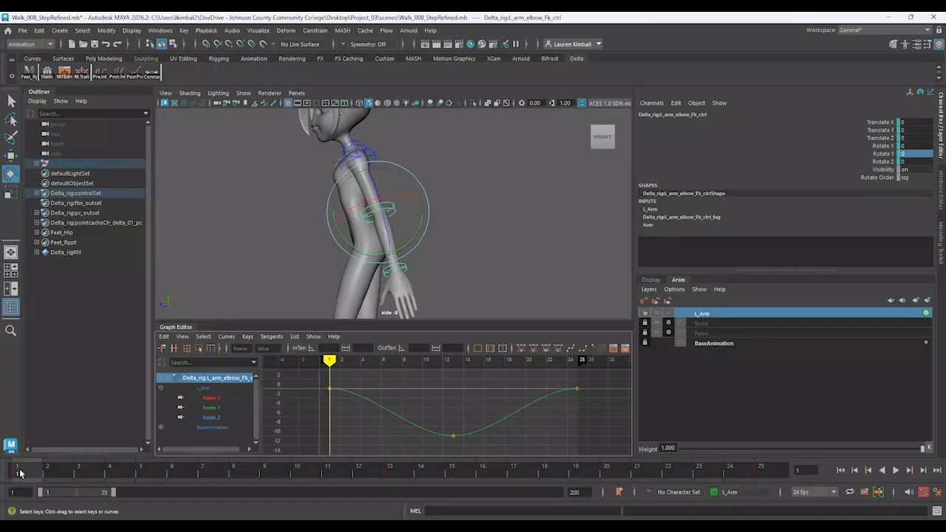
{"action": "left_click_drag", "start_coordinate": [42, 475], "coordinate": [226, 469]}
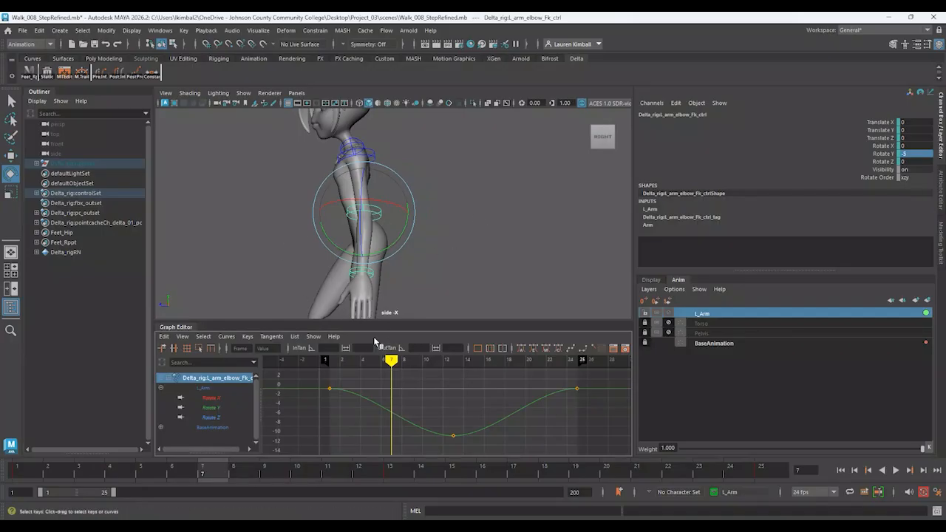
{"action": "left_click", "coordinate": [402, 479]}
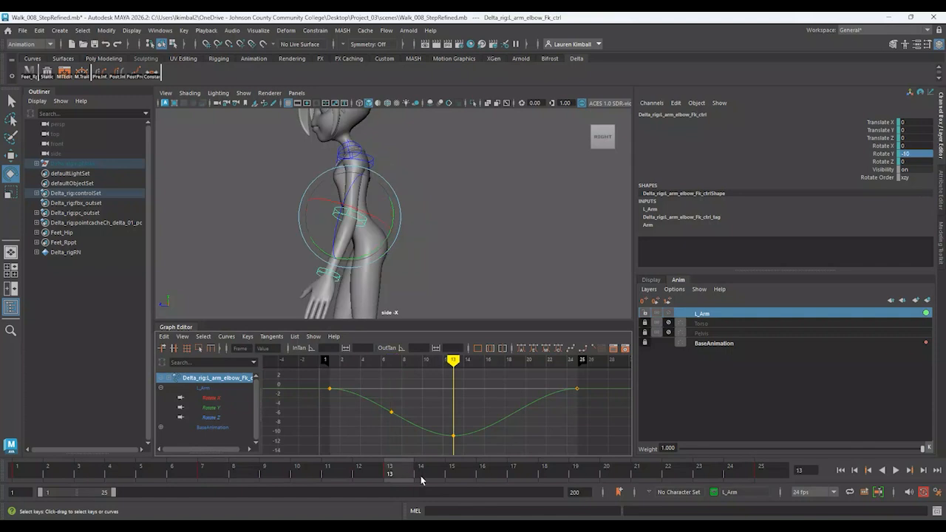
{"action": "mouse_move", "coordinate": [425, 478]}
{"action": "left_mouse_down"}
{"action": "mouse_move", "coordinate": [450, 471]}
{"action": "mouse_move", "coordinate": [504, 500]}
{"action": "mouse_move", "coordinate": [549, 473]}
{"action": "mouse_move", "coordinate": [574, 475]}
{"action": "left_mouse_up"}
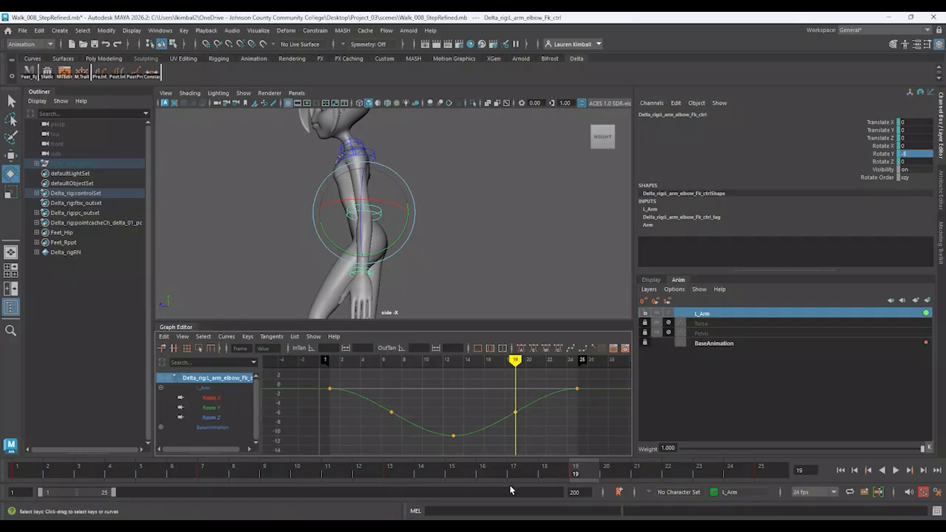
- Rotate the left elbow FK control at frame 7 to a Rotate Y of about 18.1 and key it
{"action": "mouse_move", "coordinate": [35, 472]}
{"action": "left_mouse_down"}
{"action": "mouse_move", "coordinate": [2, 471]}
{"action": "mouse_move", "coordinate": [63, 477]}
{"action": "mouse_move", "coordinate": [110, 496]}
{"action": "mouse_move", "coordinate": [184, 477]}
{"action": "mouse_move", "coordinate": [283, 510]}
{"action": "mouse_move", "coordinate": [203, 476]}
{"action": "left_mouse_up"}
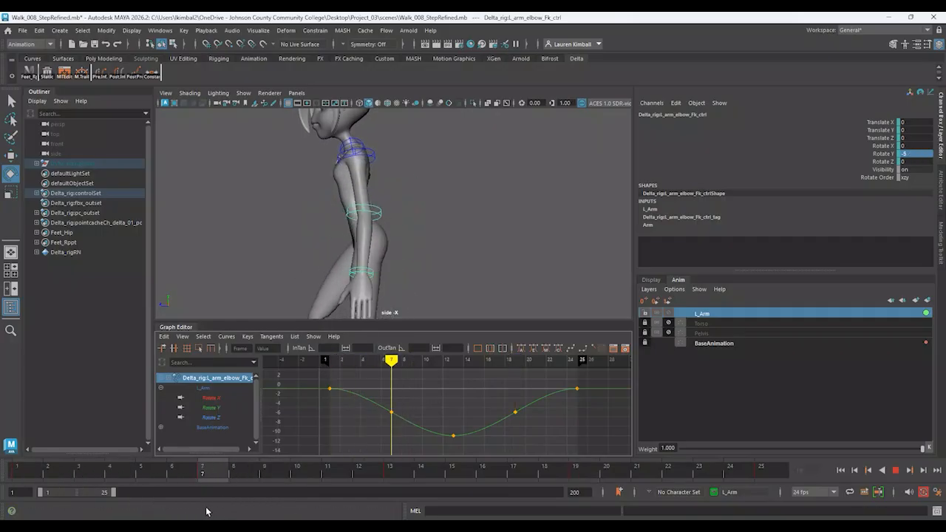
{"action": "key", "text": "e"}
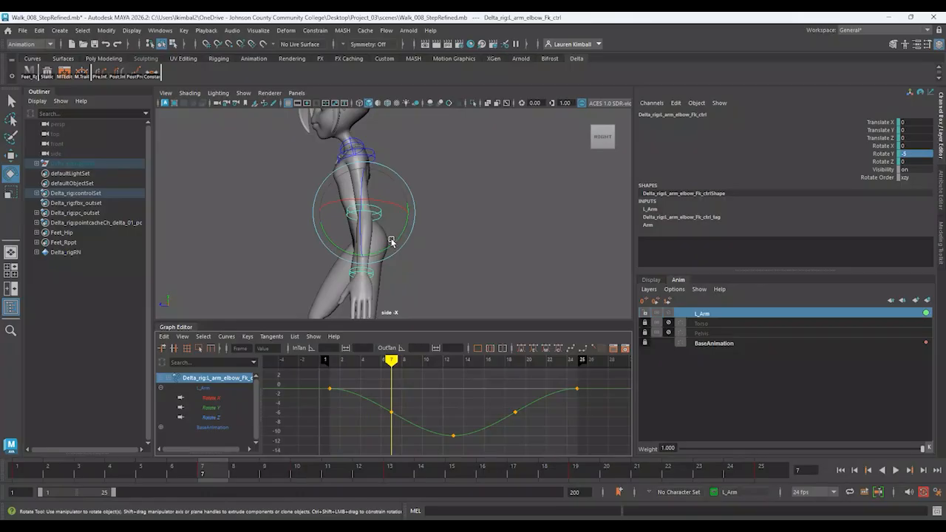
{"action": "mouse_move", "coordinate": [391, 242]}
{"action": "left_mouse_down"}
{"action": "mouse_move", "coordinate": [375, 211]}
{"action": "mouse_move", "coordinate": [403, 227]}
{"action": "left_mouse_up"}
{"action": "key", "text": "s"}
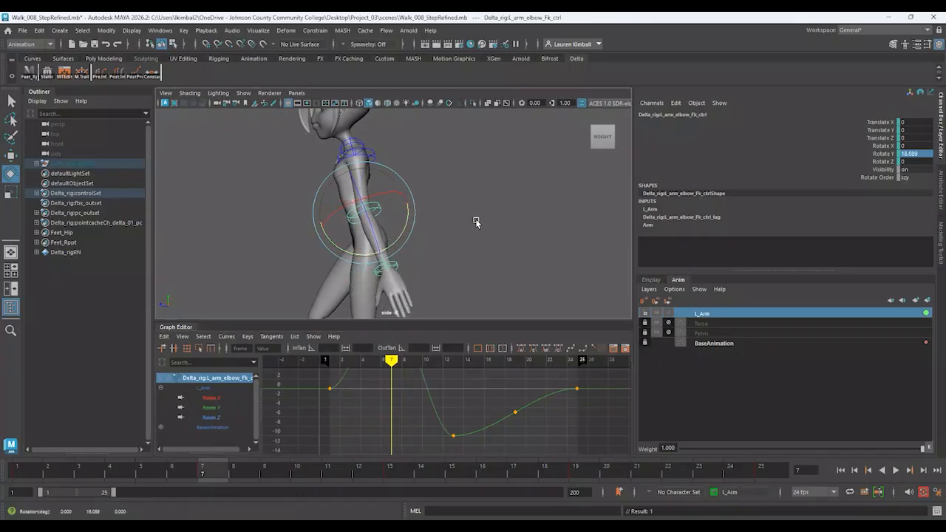
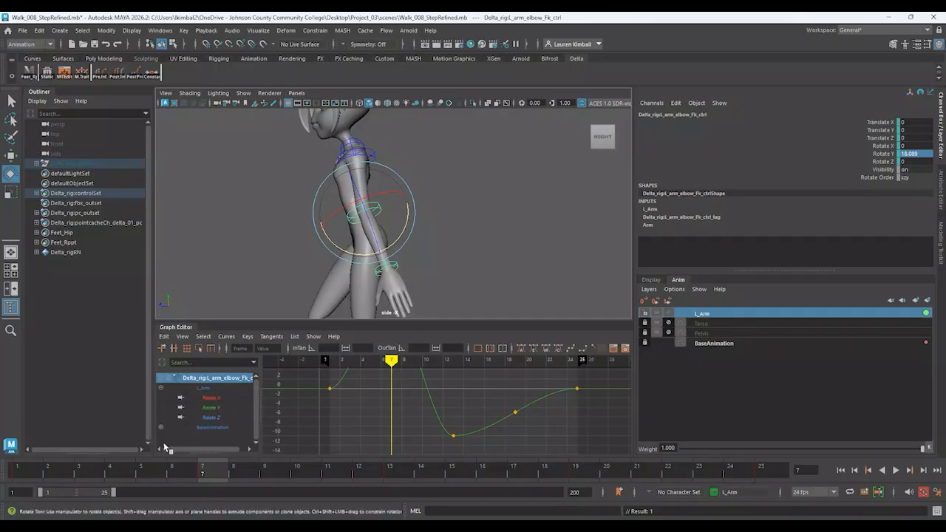
- Bend the left elbow FK control at frame 19, setting its Rotate Y to -15
{"action": "left_click_drag", "start_coordinate": [213, 473], "coordinate": [404, 492]}
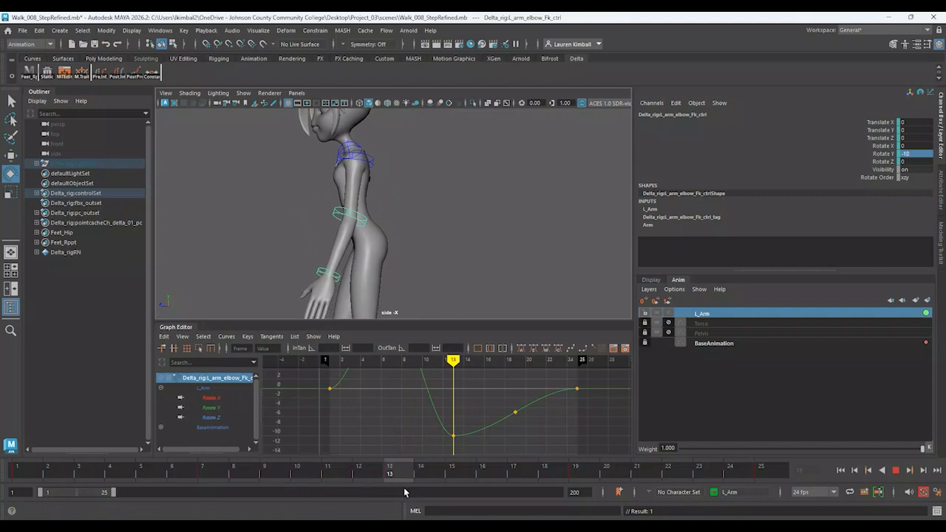
{"action": "key", "text": "e"}
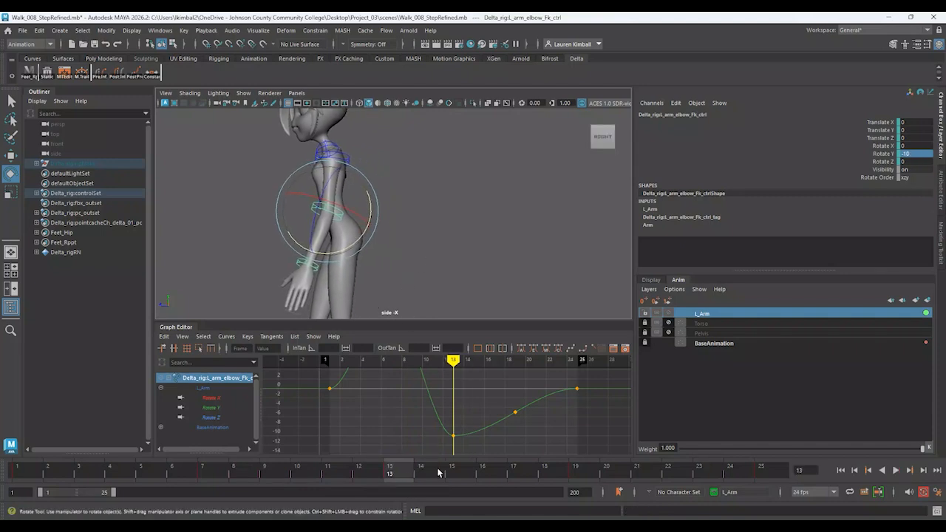
{"action": "left_click_drag", "start_coordinate": [406, 473], "coordinate": [575, 489]}
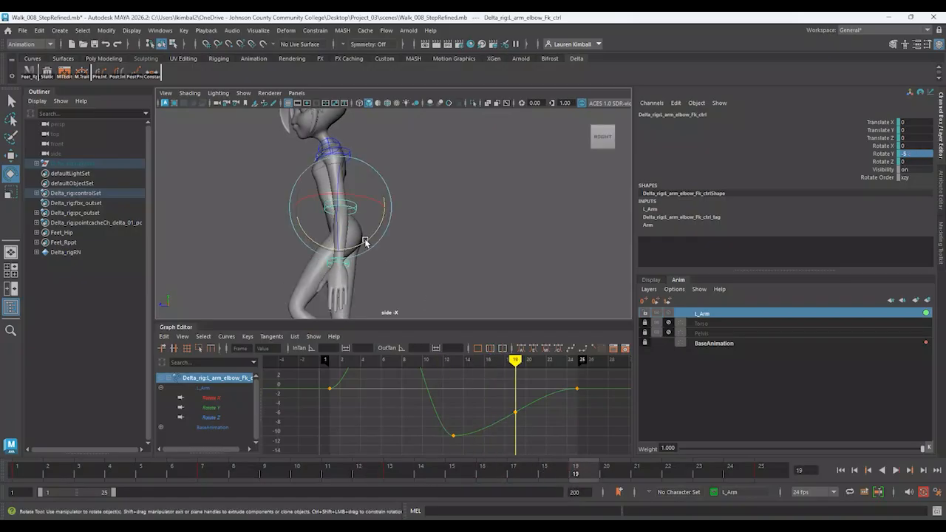
{"action": "left_click_drag", "start_coordinate": [363, 243], "coordinate": [354, 242]}
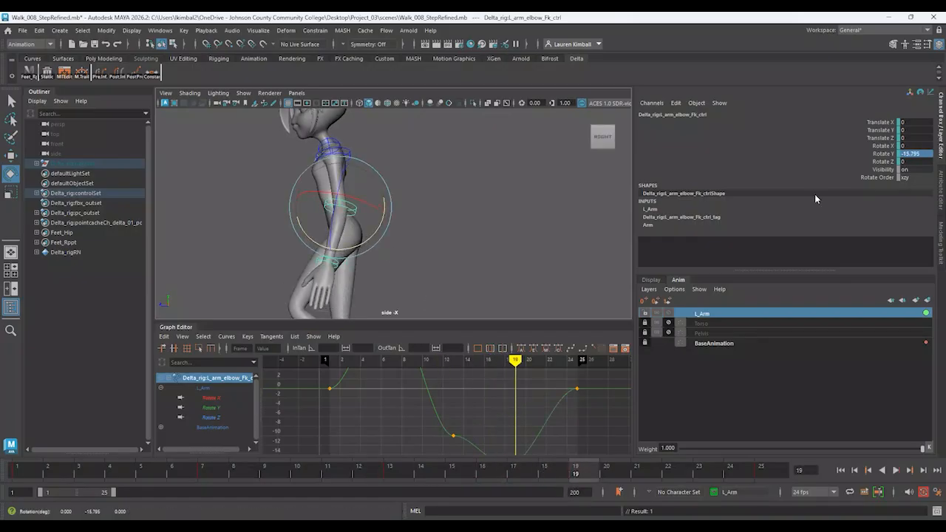
{"action": "double_click", "coordinate": [913, 153]}
{"action": "type", "text": "-15"}
{"action": "key", "text": "Return"}
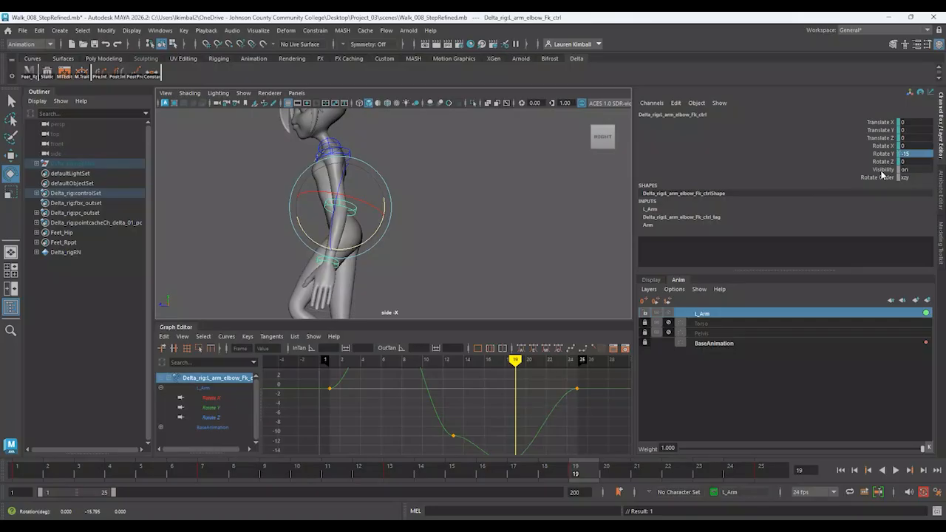
- Compare the arm poses at frames 13, 19 and 25 and play back the swing
{"action": "left_click_drag", "start_coordinate": [580, 472], "coordinate": [761, 472]}
{"action": "left_click", "coordinate": [390, 473]}
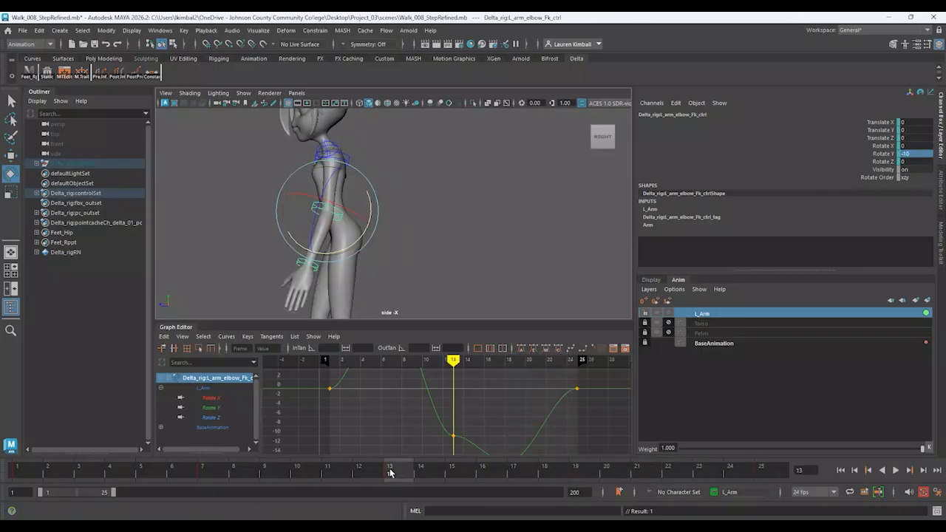
{"action": "left_click", "coordinate": [576, 473]}
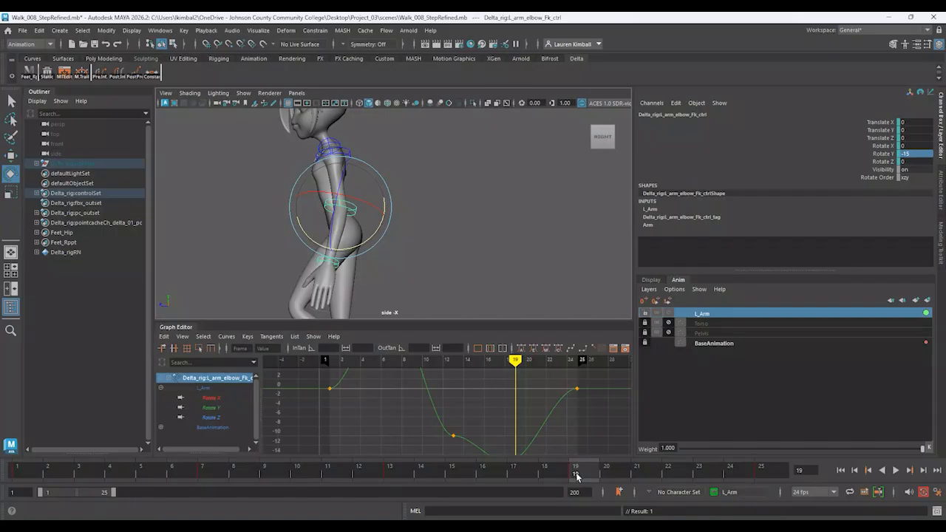
{"action": "left_click", "coordinate": [764, 473]}
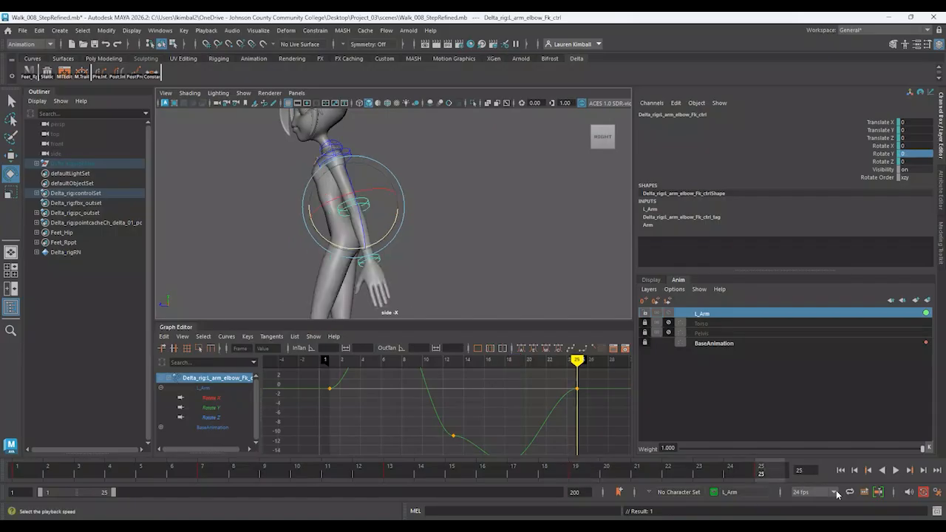
{"action": "left_click", "coordinate": [895, 470]}
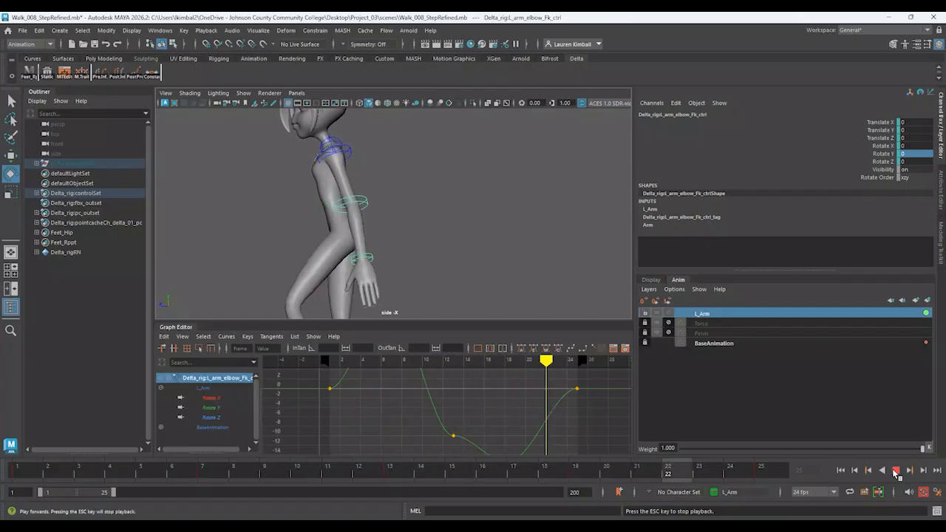
{"action": "left_click", "coordinate": [895, 473]}
- Set the left elbow's Rotate Y to 10 at frame 7 and play back the arm swing from frame 1
{"action": "left_click_drag", "start_coordinate": [360, 471], "coordinate": [202, 468]}
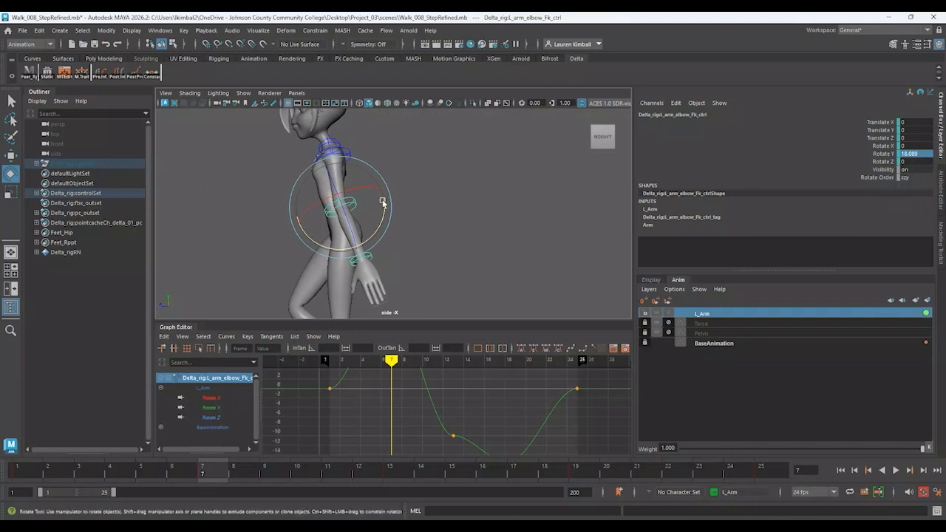
{"action": "left_click_drag", "start_coordinate": [923, 153], "coordinate": [850, 130]}
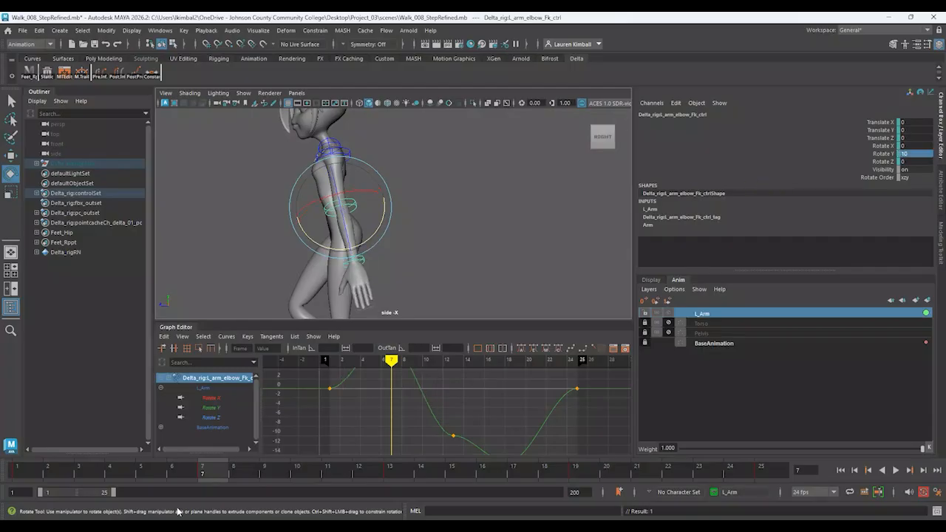
{"action": "left_click", "coordinate": [127, 468]}
{"action": "mouse_move", "coordinate": [127, 468]}
{"action": "left_mouse_down"}
{"action": "mouse_move", "coordinate": [18, 470]}
{"action": "mouse_move", "coordinate": [214, 473]}
{"action": "mouse_move", "coordinate": [18, 470]}
{"action": "mouse_move", "coordinate": [237, 484]}
{"action": "mouse_move", "coordinate": [18, 470]}
{"action": "left_mouse_up"}
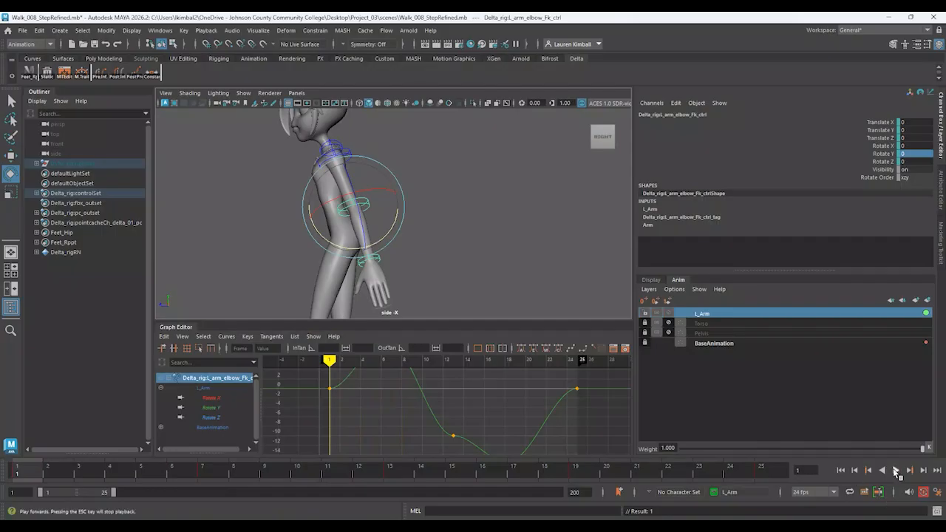
{"action": "left_click", "coordinate": [896, 474]}
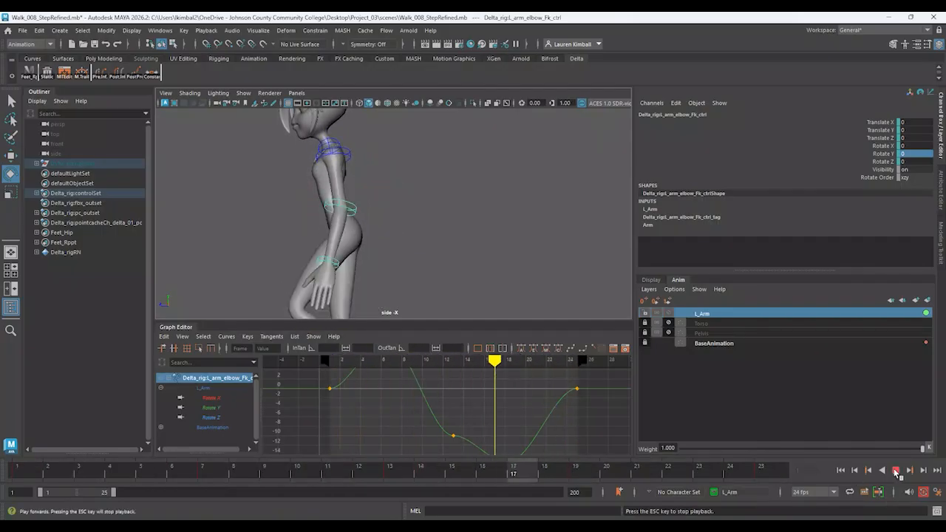
{"action": "left_click", "coordinate": [896, 473]}
- Frame the elbow's Rotate Y curve and cycle it before and after the keyed range
{"action": "key", "text": "f"}
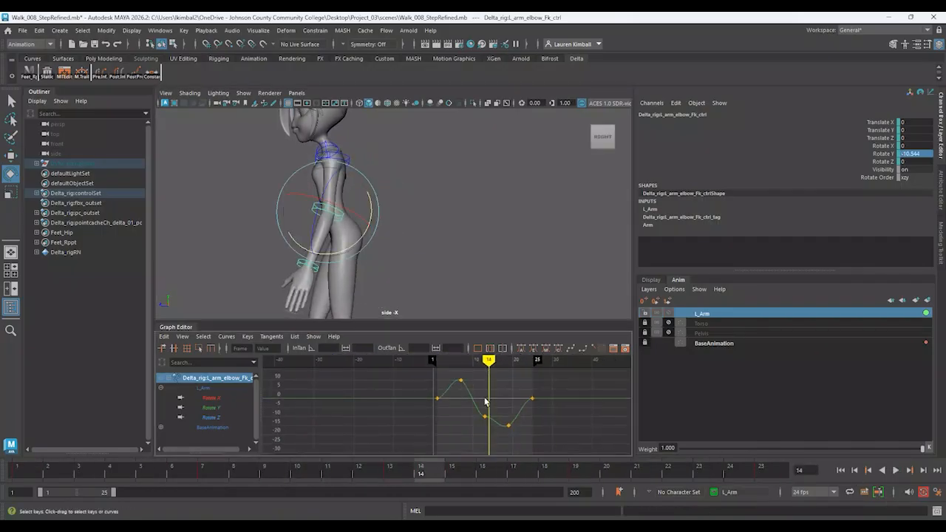
{"action": "scroll", "coordinate": [530, 397], "scroll_direction": "down", "scroll_amount": 2}
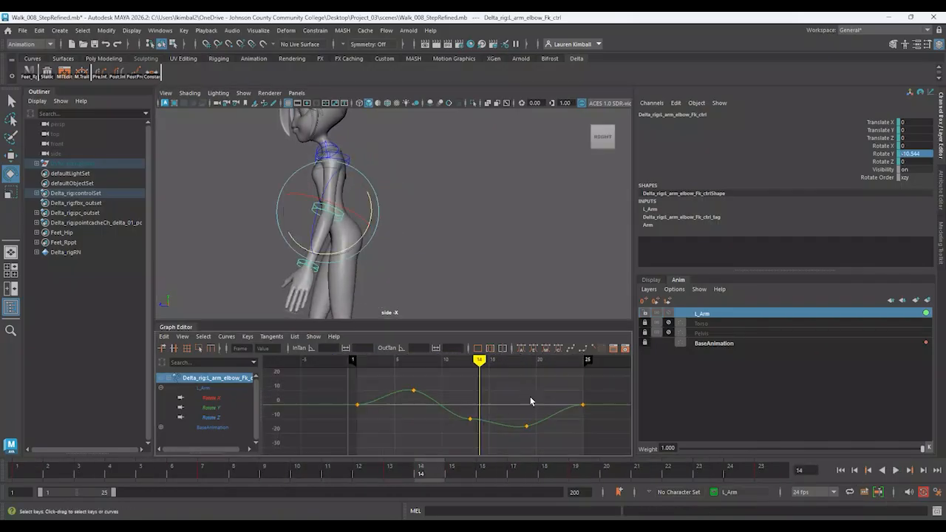
{"action": "left_click", "coordinate": [135, 75]}
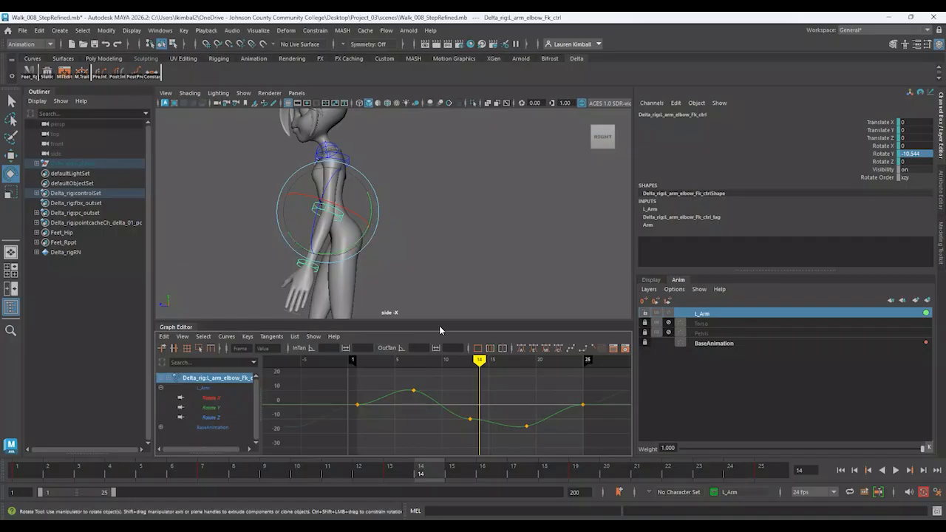
{"action": "scroll", "coordinate": [448, 393], "scroll_direction": "down", "scroll_amount": 3}
{"action": "scroll", "coordinate": [427, 397], "scroll_direction": "up", "scroll_amount": 1}
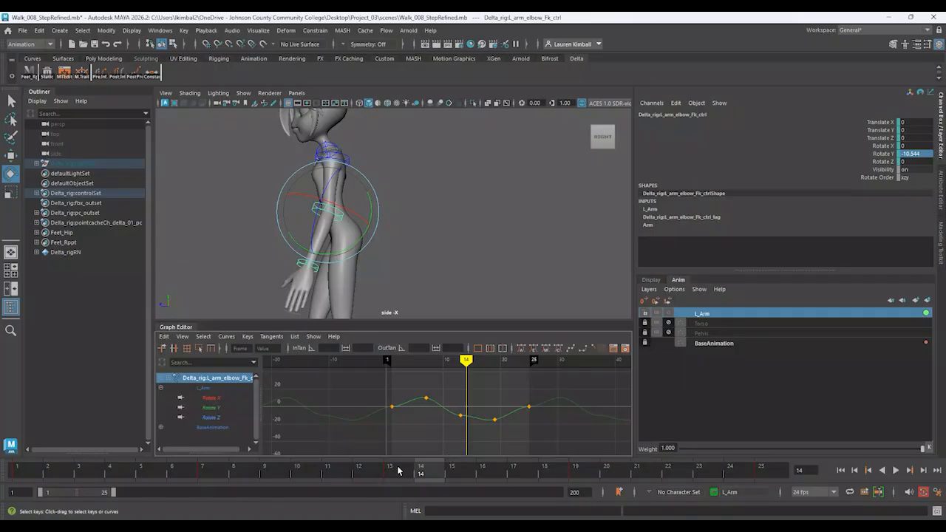
{"action": "scroll", "coordinate": [486, 411], "scroll_direction": "up", "scroll_amount": 2}
- Tilt the tangents of the elbow's Rotate Y key at frame 13 to an angle of about -74.4 and check the neighbouring frames
{"action": "left_click", "coordinate": [441, 421]}
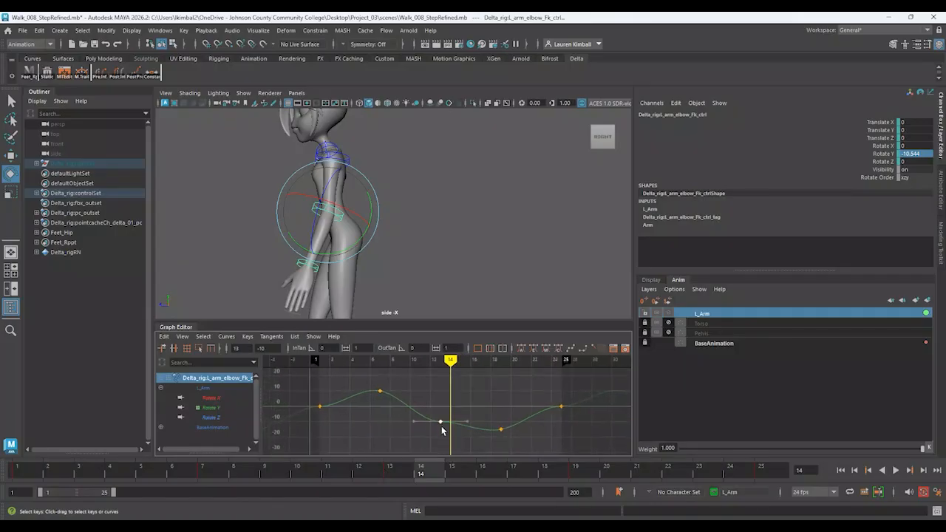
{"action": "left_click", "coordinate": [466, 423]}
{"action": "left_click_drag", "start_coordinate": [466, 423], "coordinate": [474, 442]}
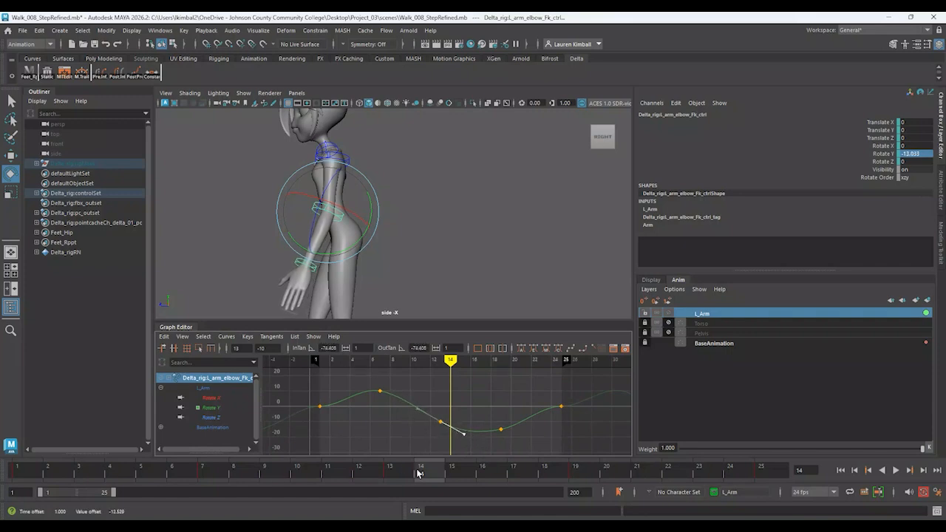
{"action": "mouse_move", "coordinate": [417, 473]}
{"action": "left_mouse_down"}
{"action": "mouse_move", "coordinate": [267, 470]}
{"action": "mouse_move", "coordinate": [449, 488]}
{"action": "mouse_move", "coordinate": [200, 497]}
{"action": "mouse_move", "coordinate": [381, 482]}
{"action": "left_mouse_up"}
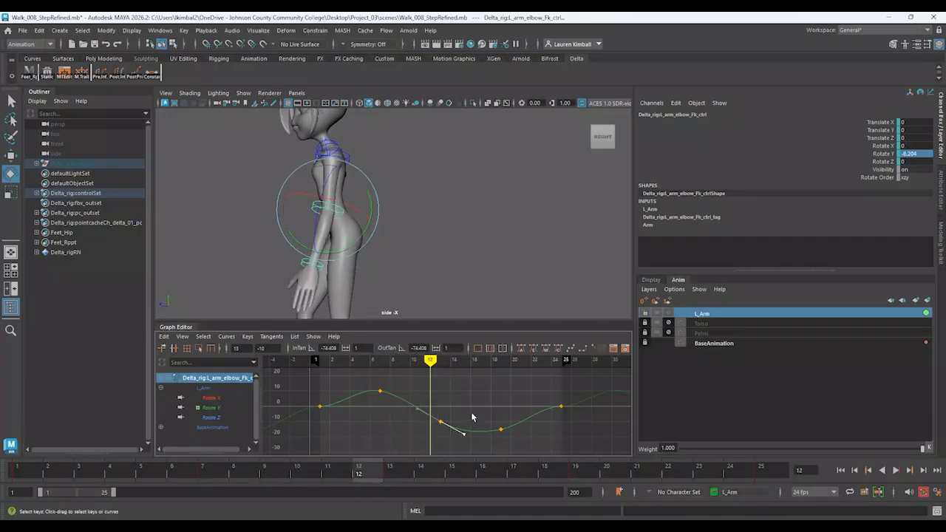
{"action": "key", "text": "ctrl+z"}
{"action": "mouse_move", "coordinate": [268, 485]}
{"action": "left_mouse_down"}
{"action": "mouse_move", "coordinate": [173, 485]}
{"action": "mouse_move", "coordinate": [422, 482]}
{"action": "mouse_move", "coordinate": [232, 503]}
{"action": "mouse_move", "coordinate": [395, 500]}
{"action": "mouse_move", "coordinate": [173, 517]}
{"action": "mouse_move", "coordinate": [389, 518]}
{"action": "left_mouse_up"}
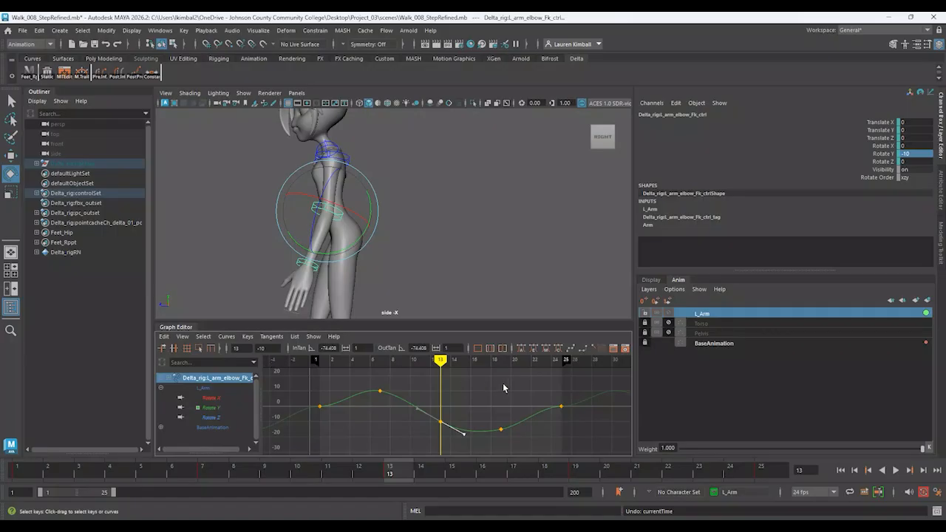
- Try and undo an auto tangent on the frame 13 elbow key, then flatten its outgoing tangent
{"action": "left_click", "coordinate": [521, 349]}
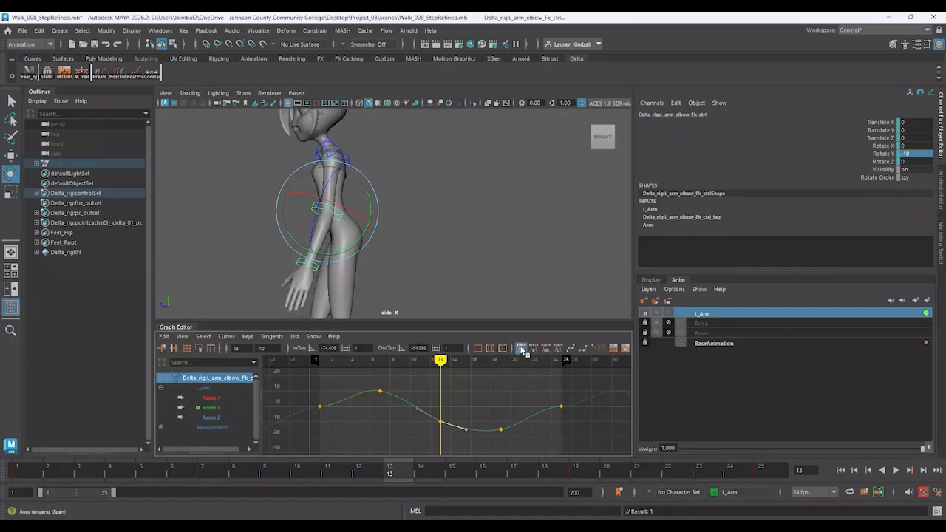
{"action": "key", "text": "ctrl+z"}
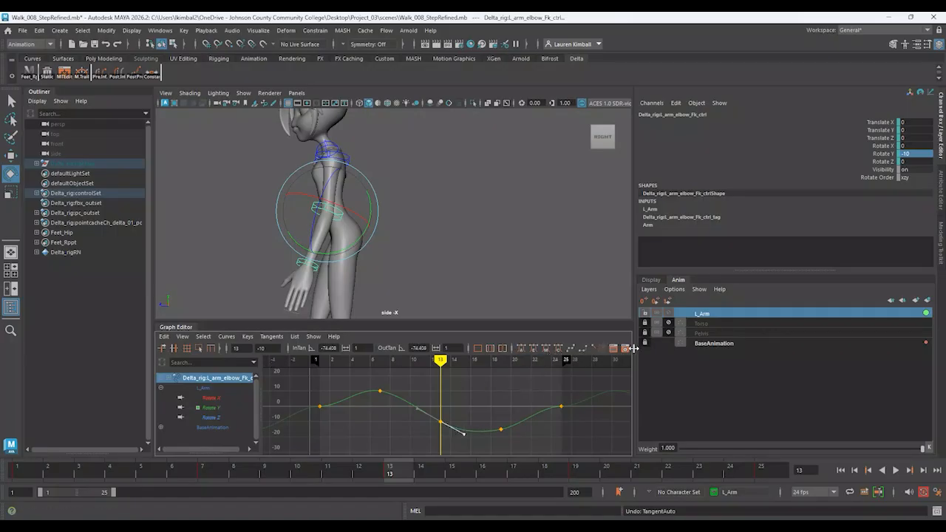
{"action": "left_click_drag", "start_coordinate": [635, 349], "coordinate": [711, 342]}
{"action": "left_click", "coordinate": [606, 348]}
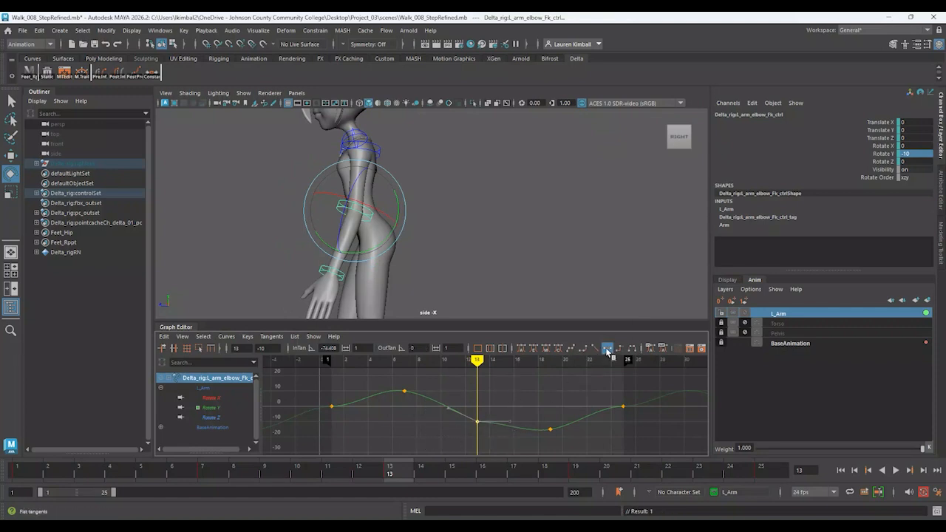
- Play back the arm swing and examine the elbow's Rotate Y curve beyond the keyed range
{"action": "left_click", "coordinate": [453, 442]}
{"action": "key", "text": "alt+v"}
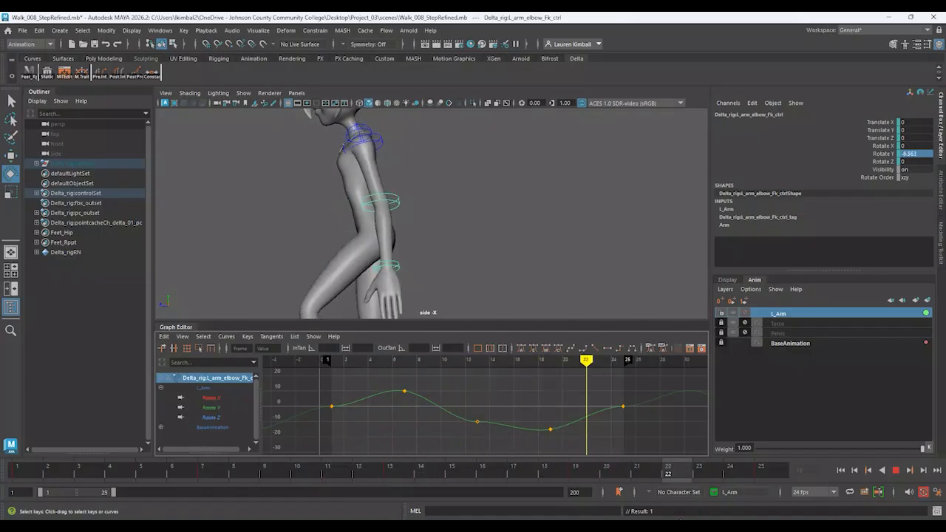
{"action": "key", "text": "alt+v"}
{"action": "scroll", "coordinate": [496, 388], "scroll_direction": "down", "scroll_amount": 5}
{"action": "right_click_drag", "start_coordinate": [496, 388], "coordinate": [522, 402], "text": "alt"}
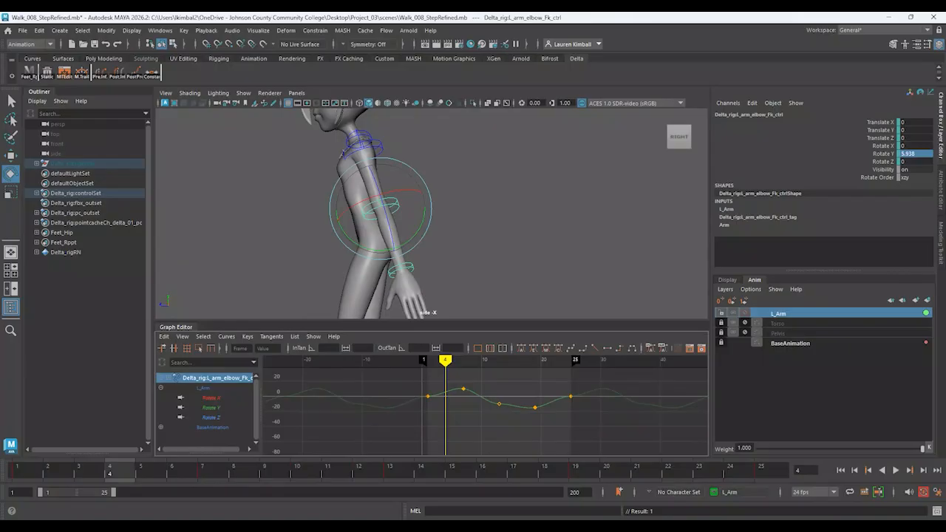
- Play back the arm swing and examine the elbow motion in both the side and perspective views
{"action": "left_click", "coordinate": [895, 471]}
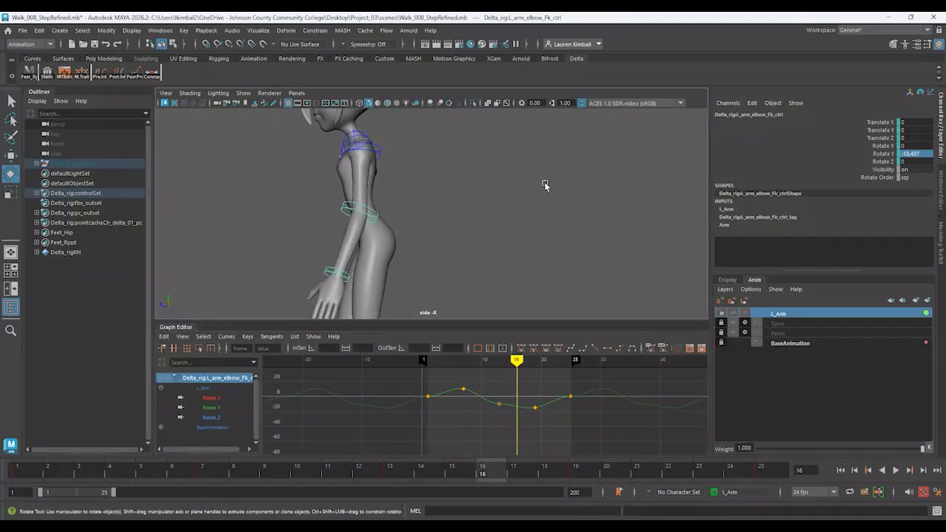
{"action": "key", "text": "space"}
{"action": "key", "text": "space"}
{"action": "left_click_drag", "start_coordinate": [598, 193], "coordinate": [660, 201], "text": "alt"}
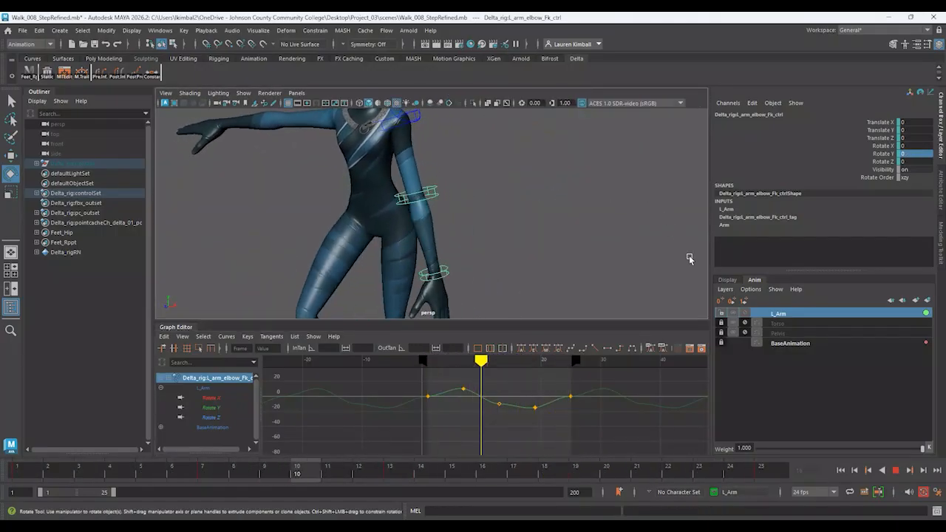
{"action": "left_click", "coordinate": [898, 472]}
{"action": "key", "text": "f"}
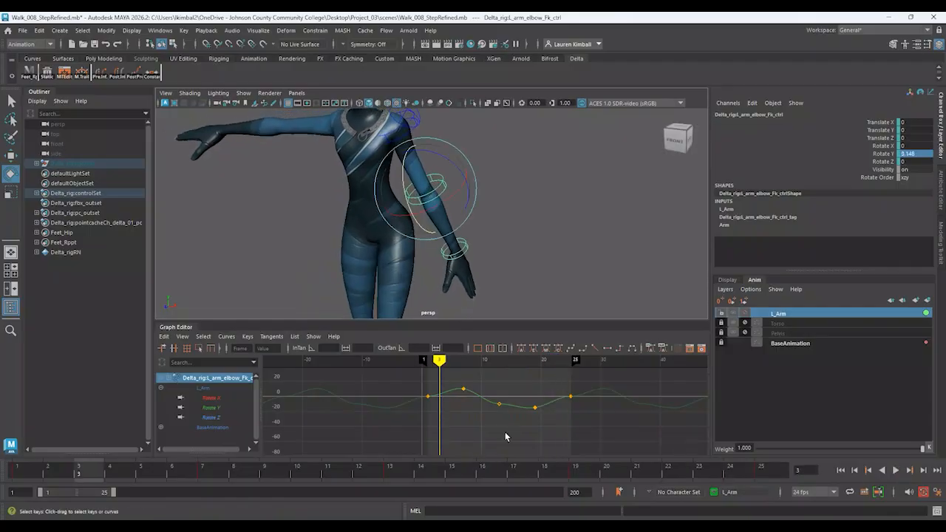
{"action": "key", "text": "space"}
{"action": "key", "text": "space"}
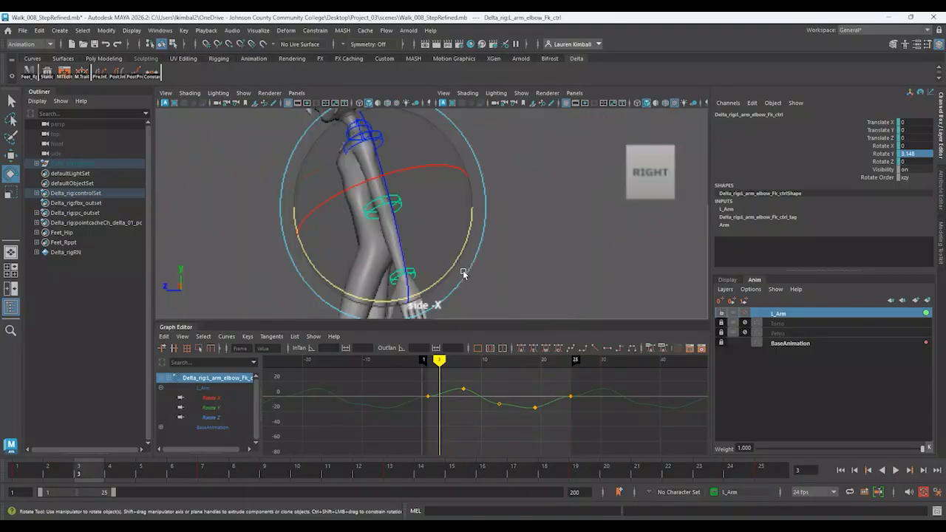
{"action": "key", "text": "alt+v"}
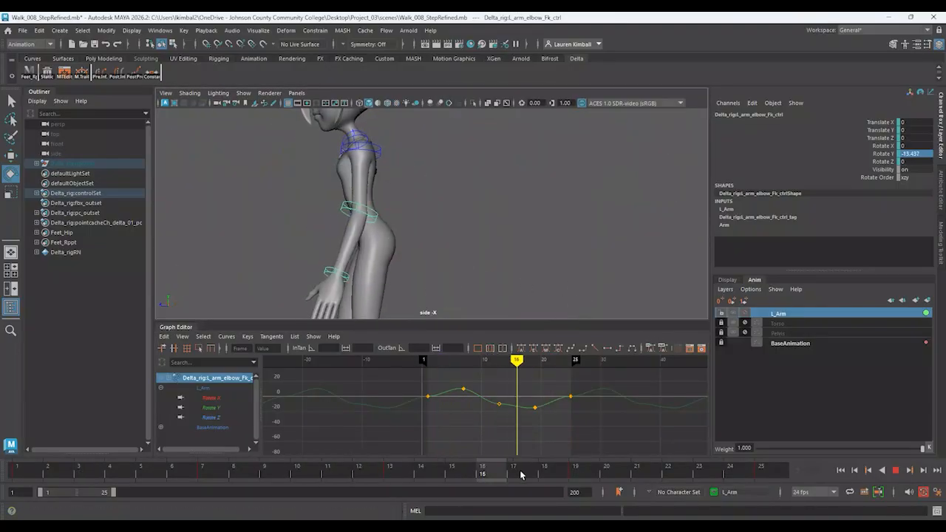
{"action": "key", "text": "Escape"}
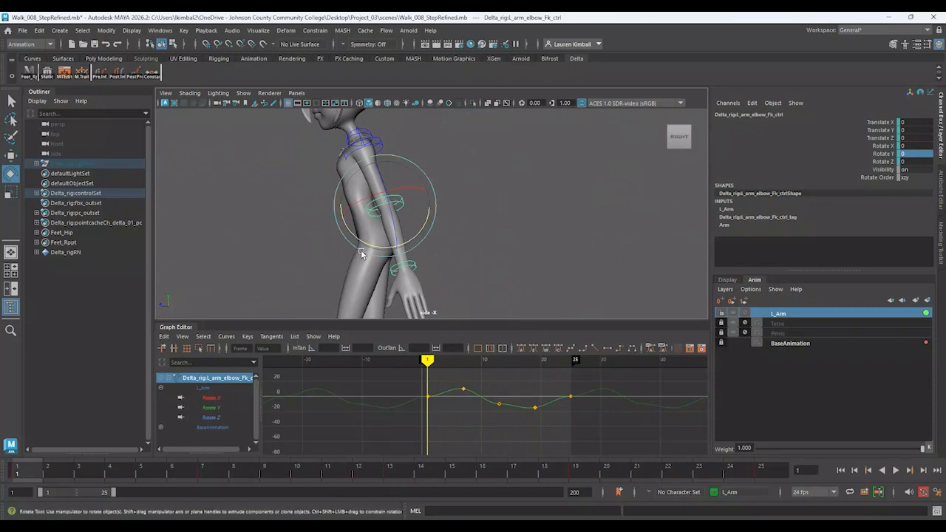
- Select the left hand FK control and key its Rotate Y at frames 1 and 25
{"action": "left_click", "coordinate": [490, 246]}
{"action": "left_click", "coordinate": [418, 261]}
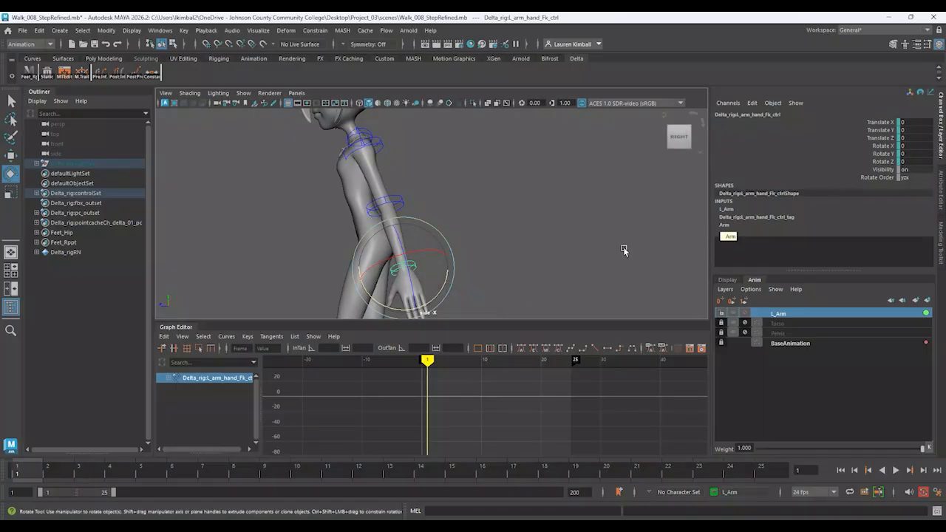
{"action": "right_click", "coordinate": [644, 403]}
{"action": "left_click", "coordinate": [466, 261]}
{"action": "left_click", "coordinate": [409, 267]}
{"action": "left_click", "coordinate": [881, 154]}
{"action": "right_click", "coordinate": [879, 155]}
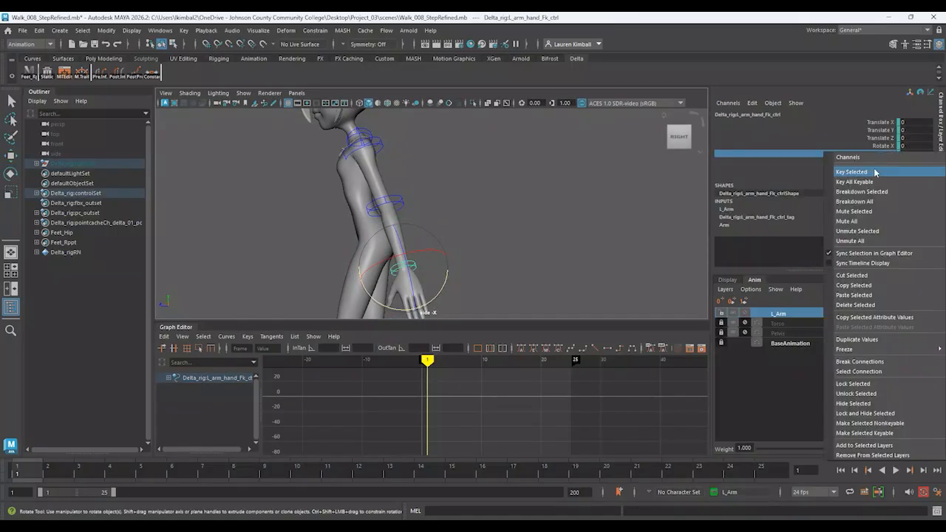
{"action": "left_click", "coordinate": [874, 173]}
{"action": "left_click", "coordinate": [765, 476]}
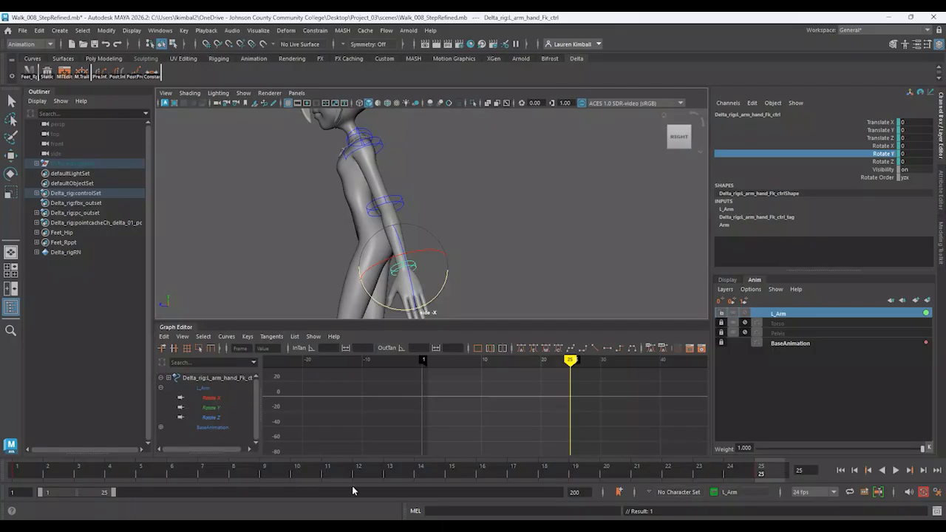
- Rotate the left hand at frame 13 to a Rotate Y of about -10.9 and compare the pose with frame 1
{"action": "left_click", "coordinate": [382, 465]}
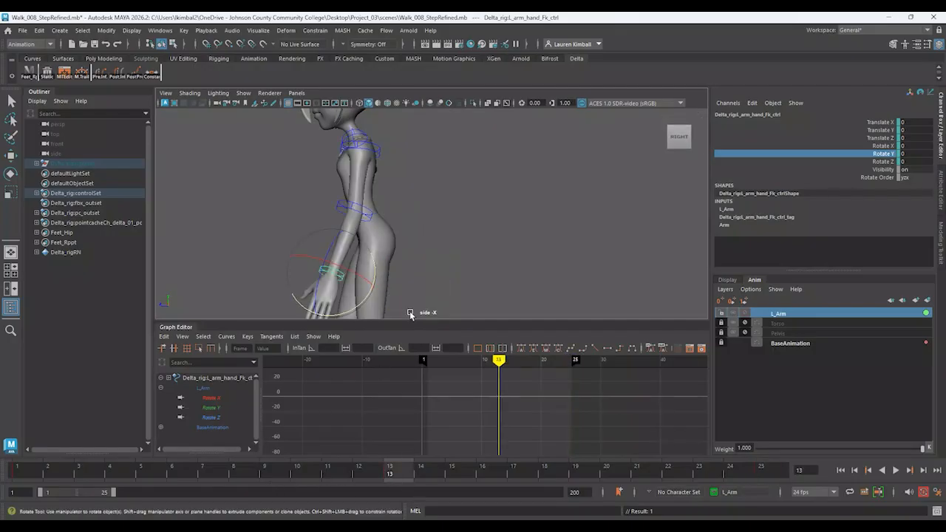
{"action": "left_click_drag", "start_coordinate": [375, 272], "coordinate": [373, 278]}
{"action": "key", "text": "comma"}
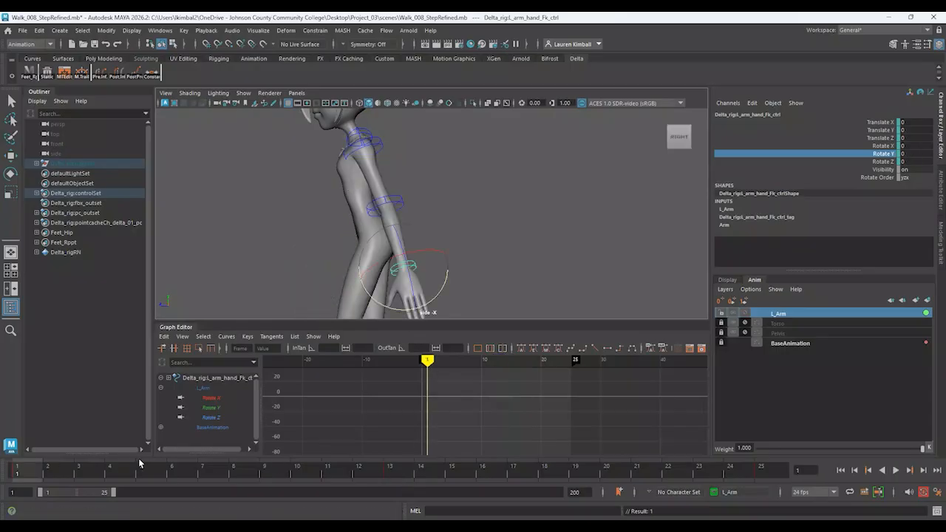
{"action": "left_click", "coordinate": [9, 471]}
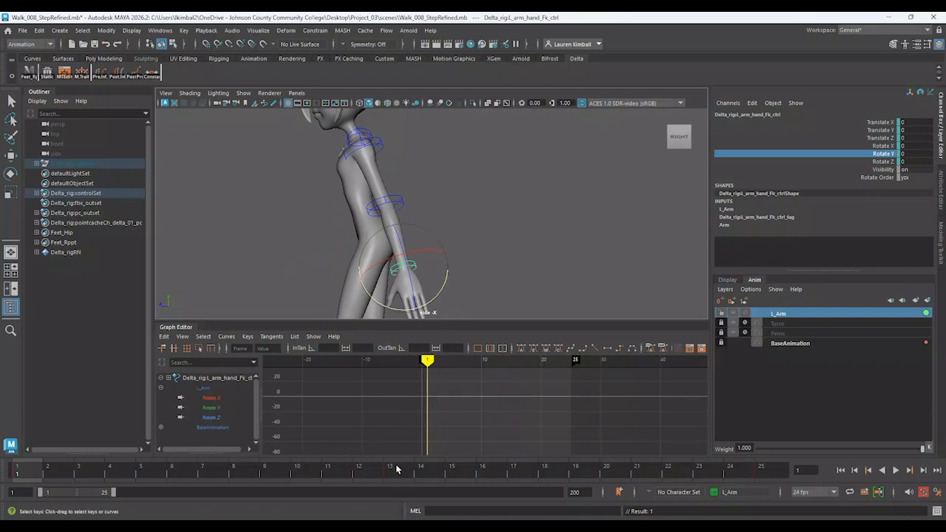
{"action": "left_click_drag", "start_coordinate": [396, 469], "coordinate": [16, 471]}
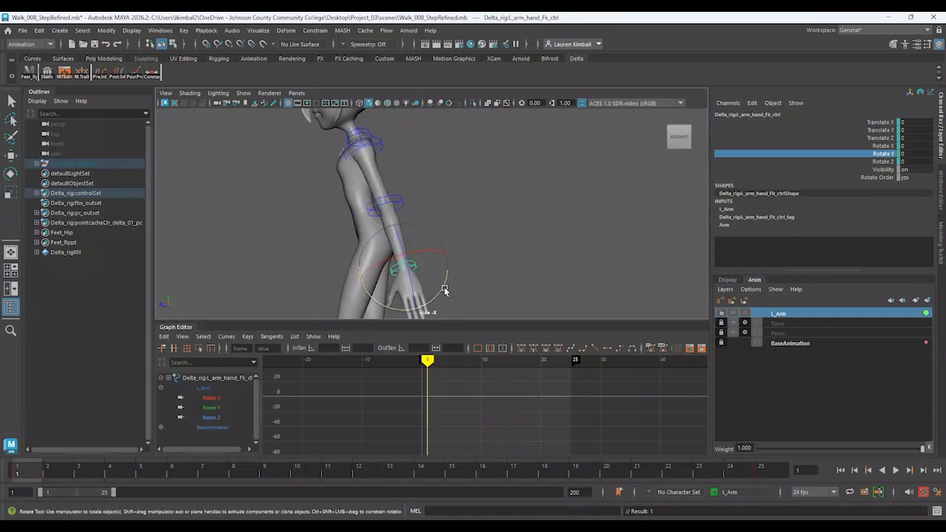
- Set the left hand's Rotate Y to 4 at frames 1 and 25
{"action": "left_click_drag", "start_coordinate": [433, 279], "coordinate": [422, 288]}
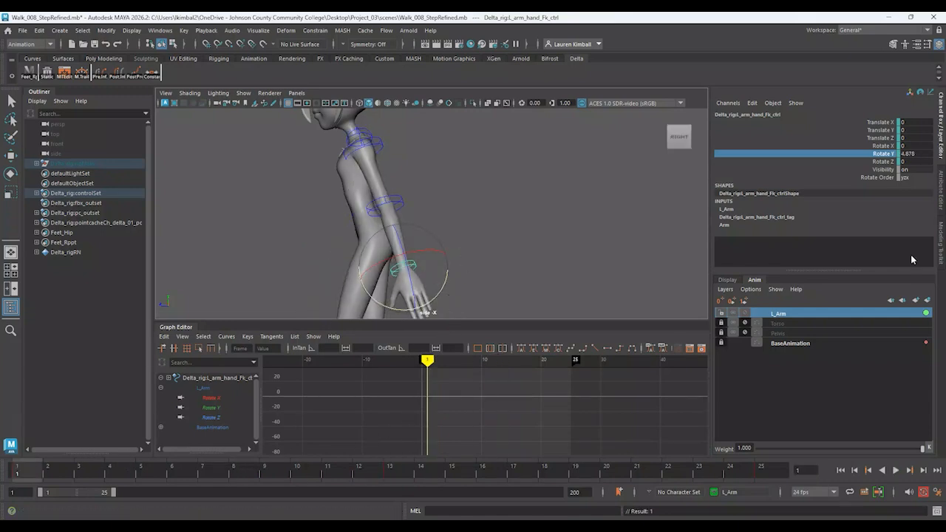
{"action": "double_click", "coordinate": [909, 153]}
{"action": "type", "text": "4"}
{"action": "key", "text": "Return"}
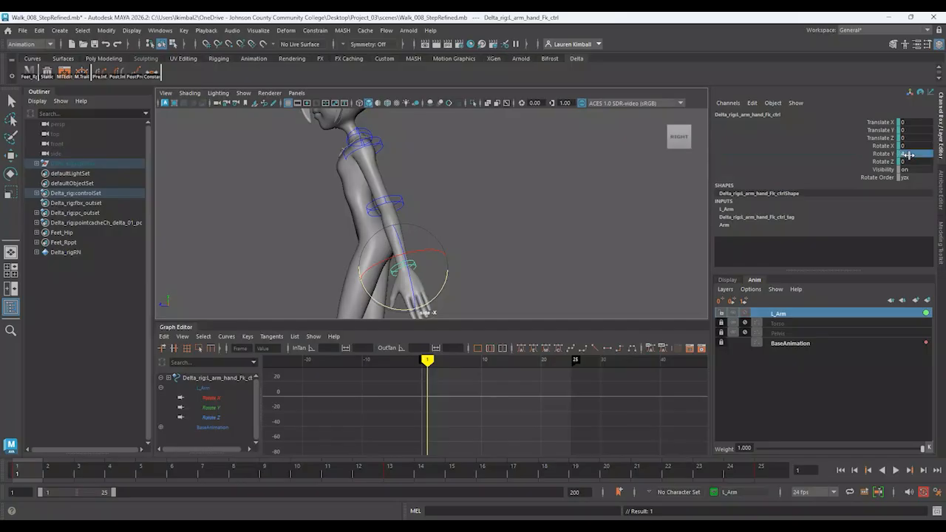
{"action": "key", "text": "."}
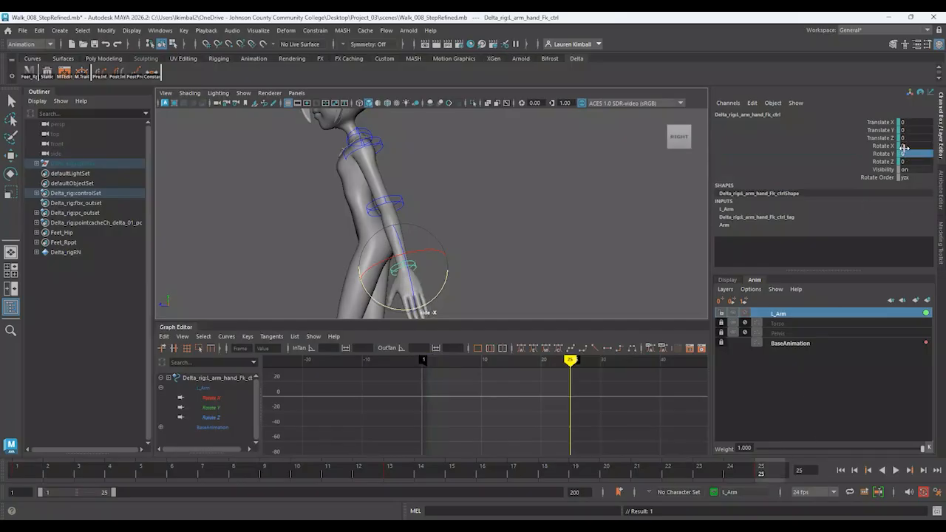
{"action": "double_click", "coordinate": [905, 153]}
{"action": "type", "text": "4"}
{"action": "key", "text": "Return"}
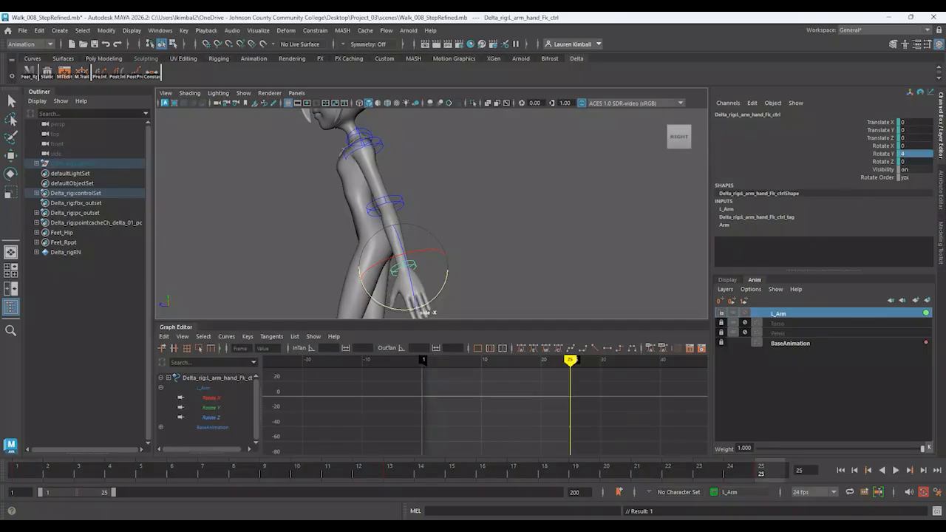
- Set the left hand's Rotate Y to -4 at frame 13
{"action": "left_click", "coordinate": [388, 475]}
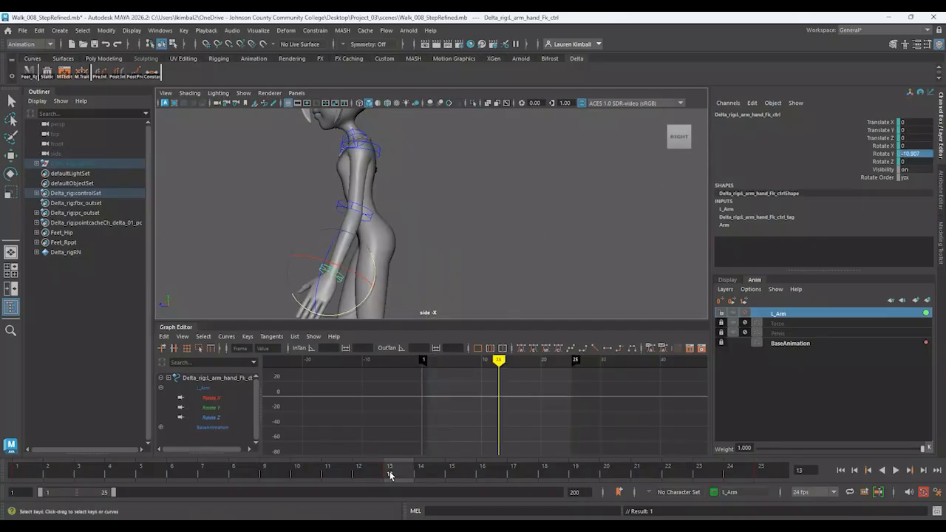
{"action": "left_click", "coordinate": [916, 156]}
{"action": "type", "text": "-4"}
{"action": "key", "text": "Return"}
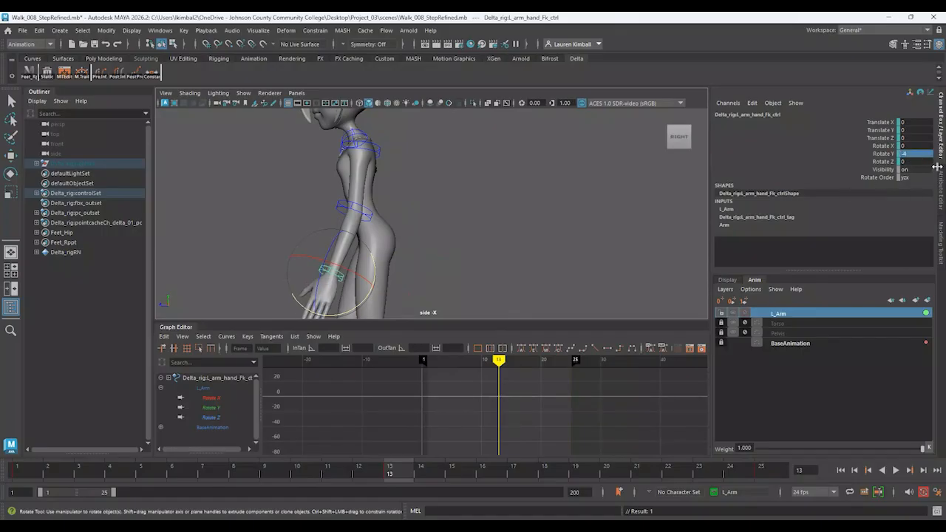
- Bend the left hand at frame 7 in the side view and set its Rotate Y to 15
{"action": "left_click", "coordinate": [208, 474]}
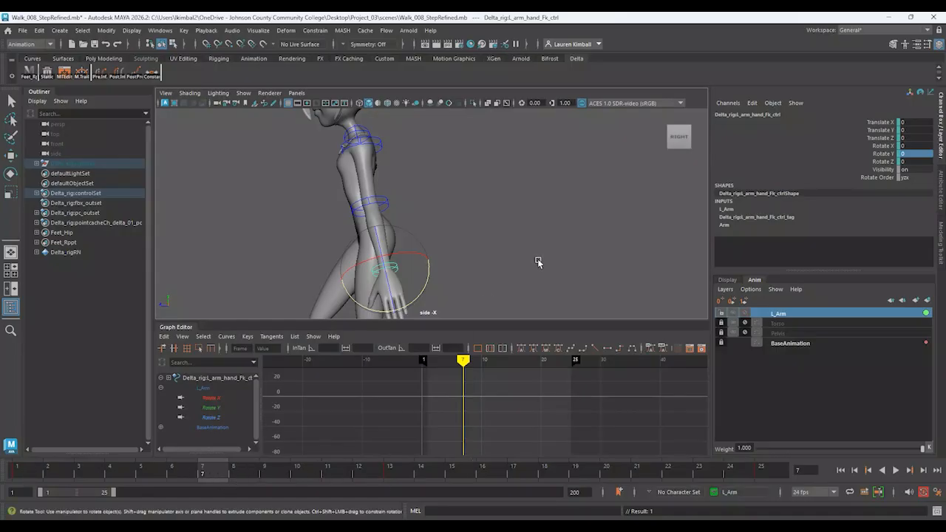
{"action": "middle_click_drag", "start_coordinate": [529, 295], "coordinate": [516, 253], "text": "alt"}
{"action": "left_click_drag", "start_coordinate": [59, 475], "coordinate": [213, 495]}
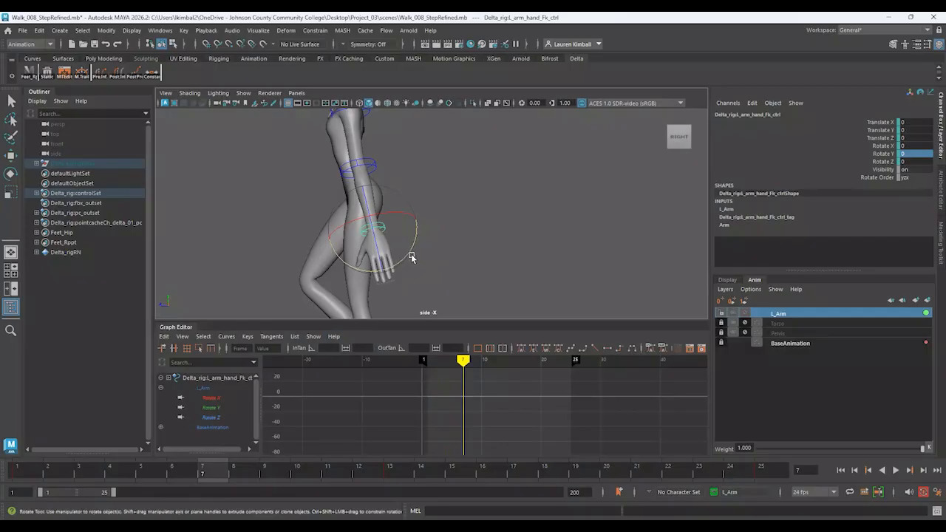
{"action": "left_click_drag", "start_coordinate": [405, 255], "coordinate": [413, 246]}
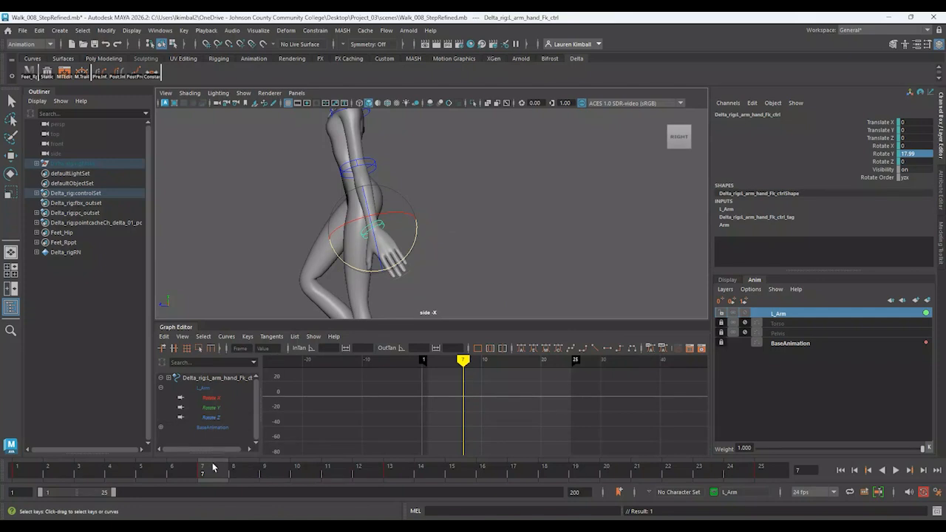
{"action": "left_click_drag", "start_coordinate": [450, 203], "coordinate": [452, 204], "text": "alt"}
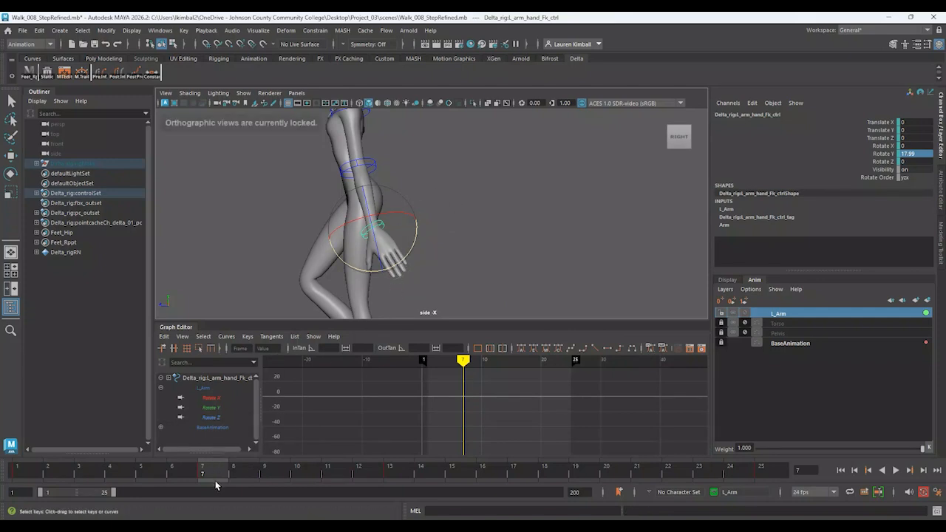
{"action": "double_click", "coordinate": [916, 154]}
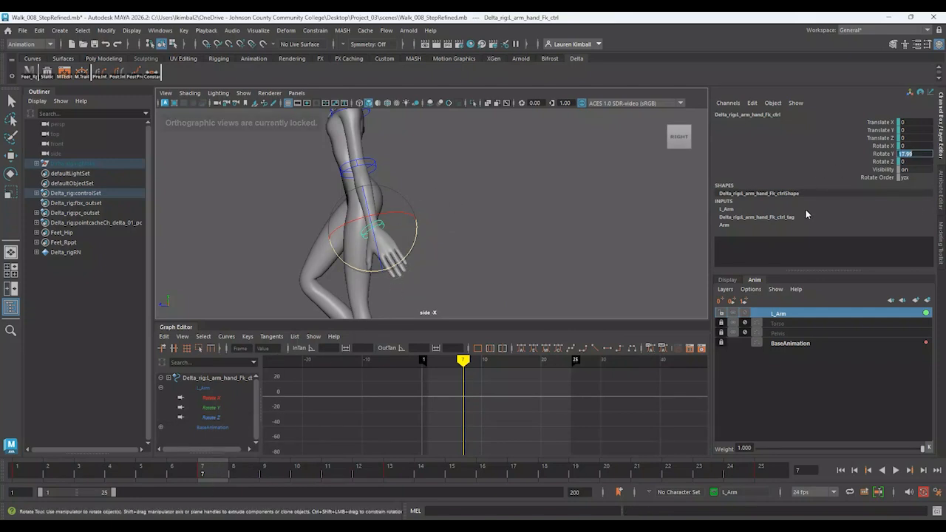
{"action": "type", "text": "15"}
{"action": "key", "text": "Return"}
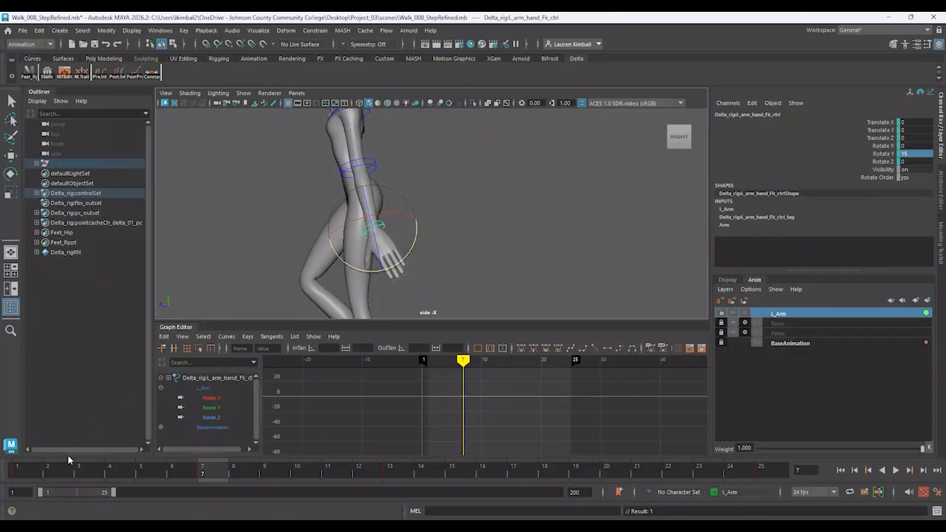
- Twist the left hand at frame 1, set its Rotate X to 25 and key that channel
{"action": "left_click", "coordinate": [17, 468]}
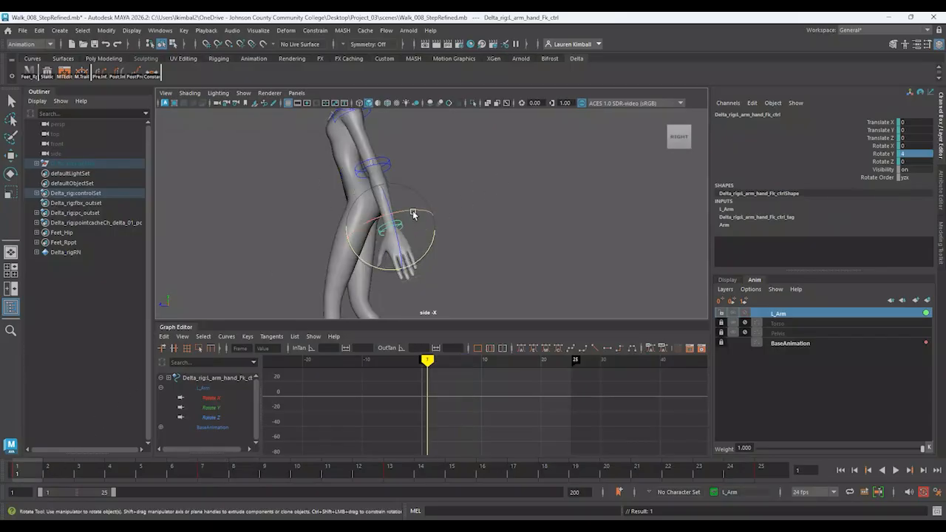
{"action": "left_click_drag", "start_coordinate": [413, 214], "coordinate": [405, 220]}
{"action": "key", "text": "space"}
{"action": "key", "text": "space"}
{"action": "left_click_drag", "start_coordinate": [508, 190], "coordinate": [547, 169], "text": "alt"}
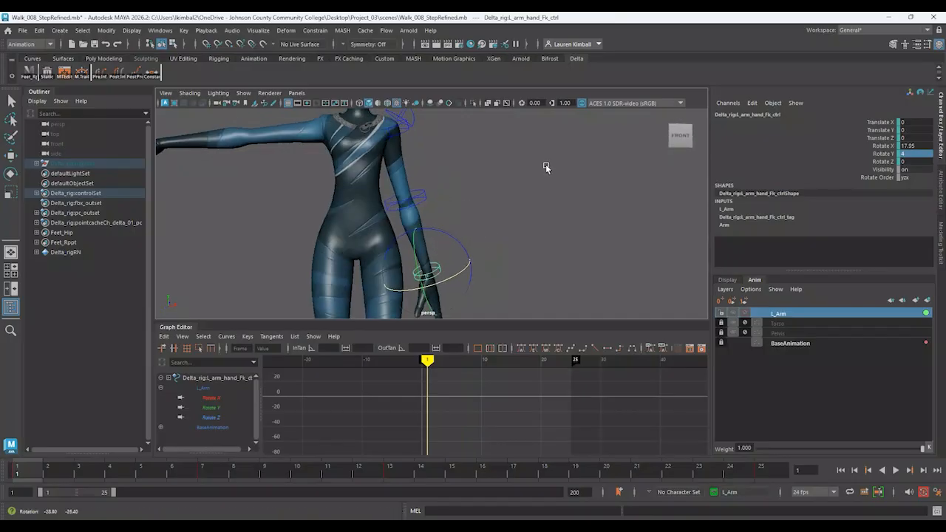
{"action": "left_click_drag", "start_coordinate": [462, 274], "coordinate": [454, 277]}
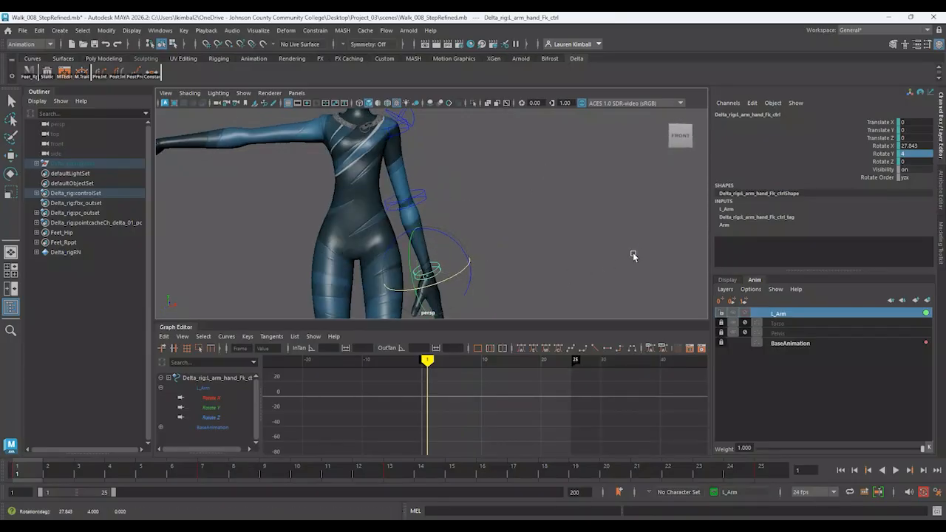
{"action": "double_click", "coordinate": [925, 146]}
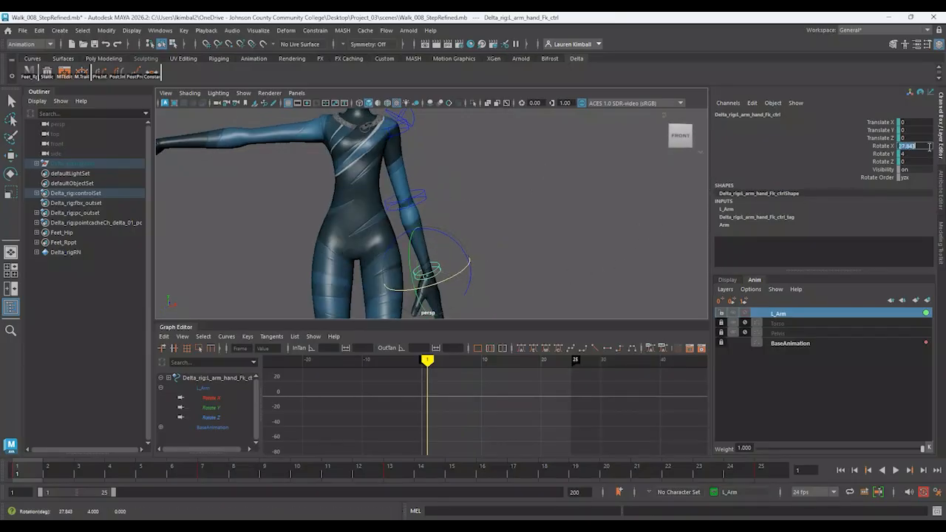
{"action": "type", "text": "25"}
{"action": "key", "text": "Return"}
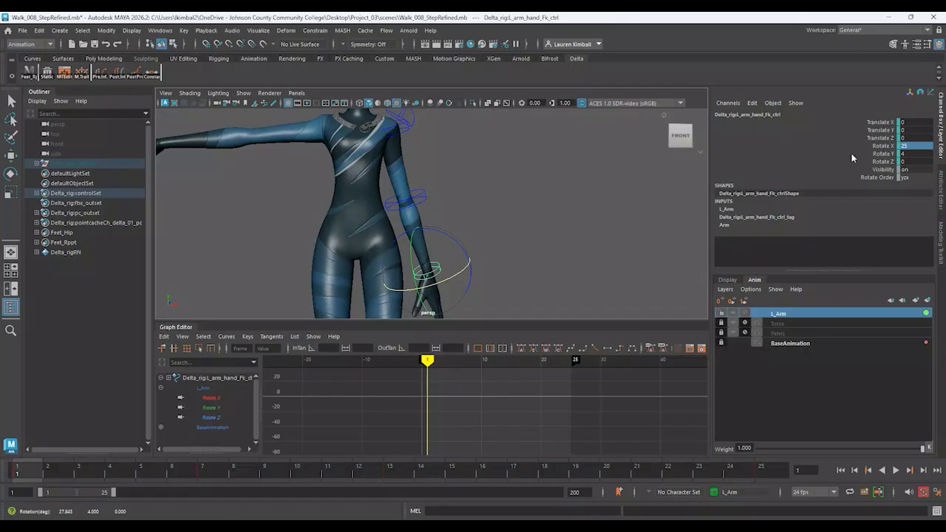
{"action": "right_click", "coordinate": [890, 147]}
{"action": "left_click", "coordinate": [674, 116]}
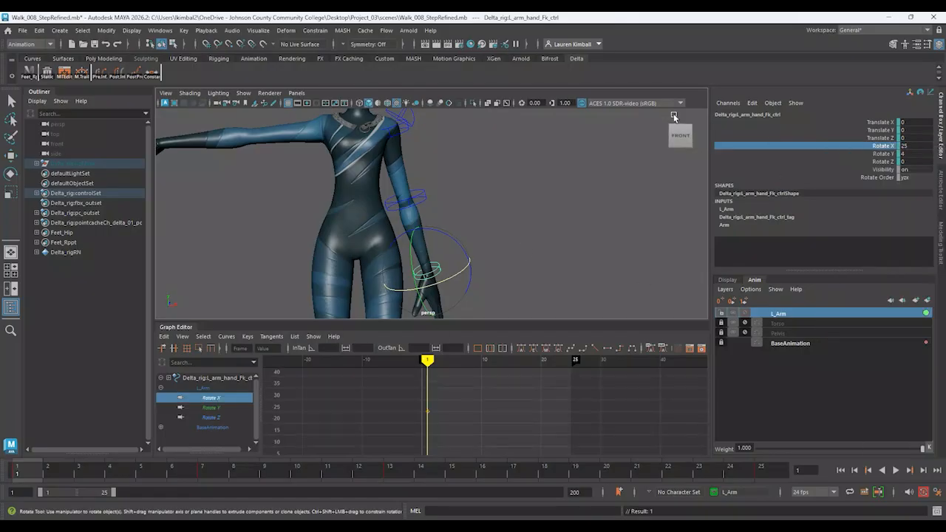
- Compare the hand at frames 1 and 7, and twist it further at frame 1 to a Rotate X of about 45.8
{"action": "left_click_drag", "start_coordinate": [45, 478], "coordinate": [22, 476]}
{"action": "left_click", "coordinate": [210, 470]}
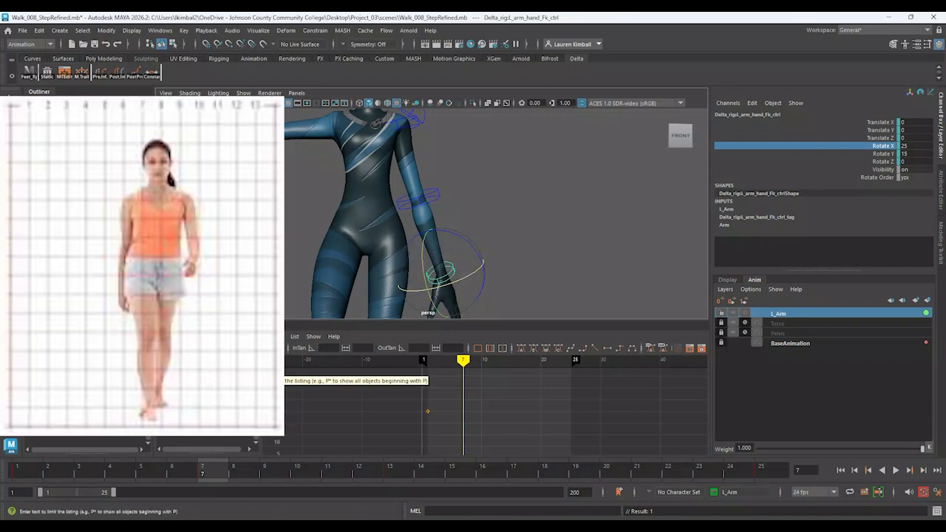
{"action": "left_click", "coordinate": [32, 465]}
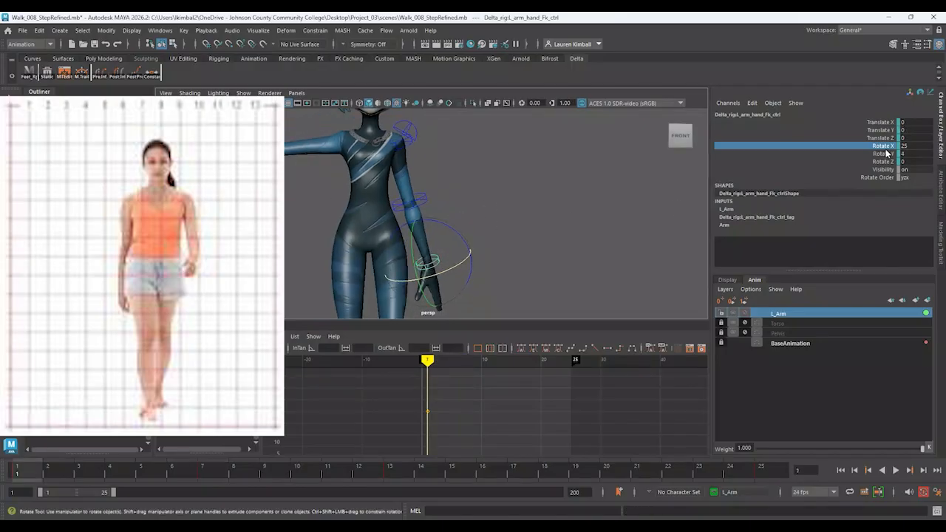
{"action": "middle_click_drag", "start_coordinate": [568, 196], "coordinate": [604, 194]}
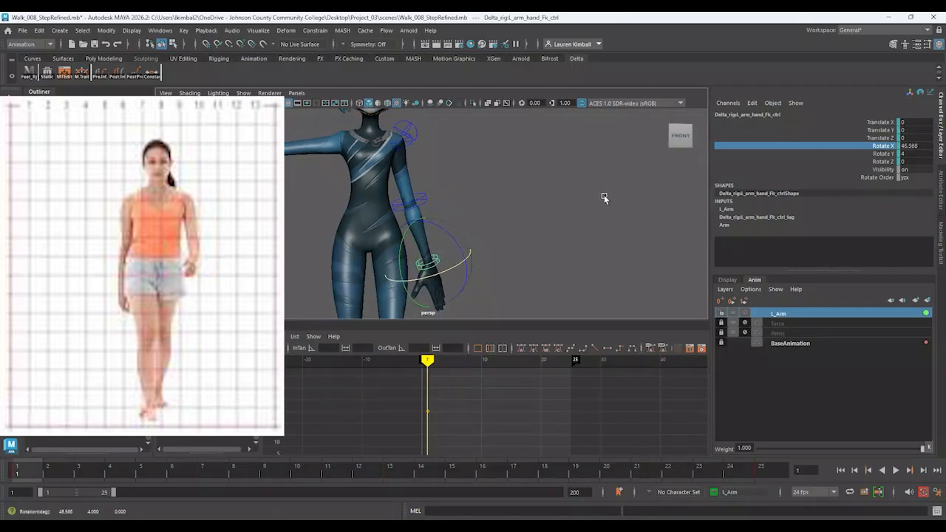
{"action": "mouse_move", "coordinate": [493, 285]}
{"action": "left_mouse_down", "text": "alt"}
{"action": "mouse_move", "coordinate": [493, 267]}
{"action": "mouse_move", "coordinate": [481, 276]}
{"action": "left_mouse_up", "text": "alt"}
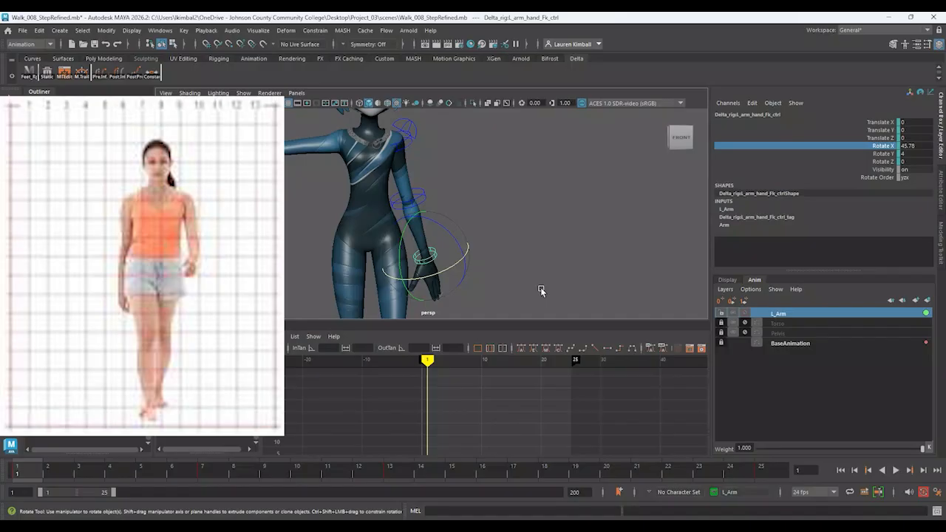
- Set the left hand's Rotate X to 45 at frame 1 and play the cycle
{"action": "double_click", "coordinate": [916, 144]}
{"action": "type", "text": "45"}
{"action": "key", "text": "Return"}
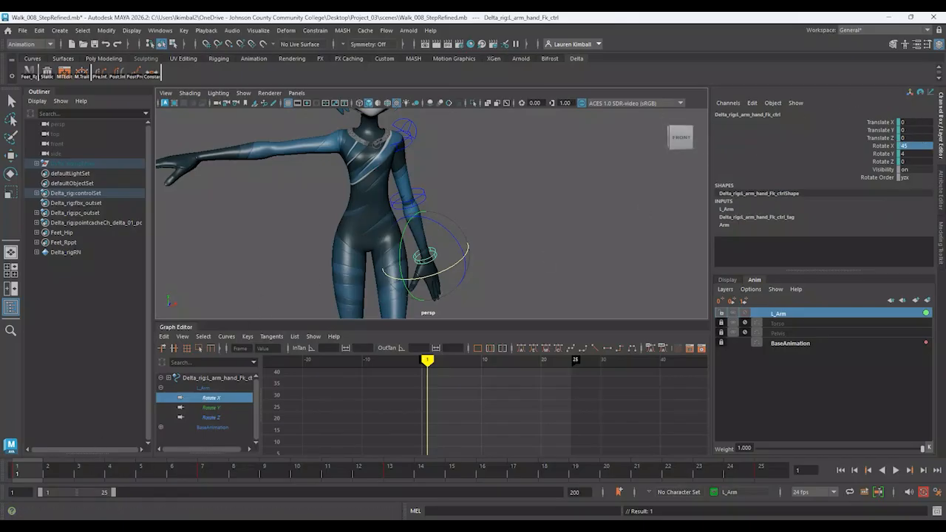
{"action": "key", "text": "alt+v"}
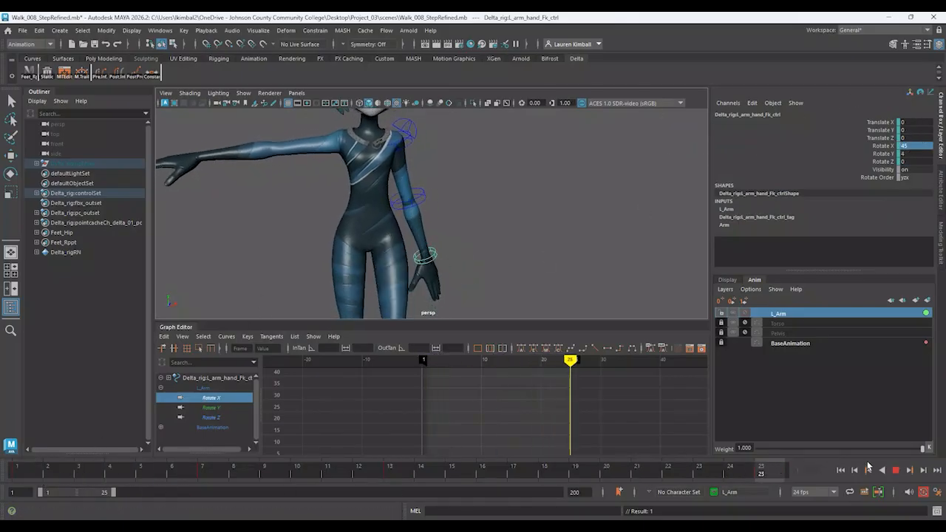
- Go to frame 7 in the side view and set the left hand's Rotate X to 30
{"action": "key", "text": "e"}
{"action": "key", "text": "space"}
{"action": "key", "text": "space"}
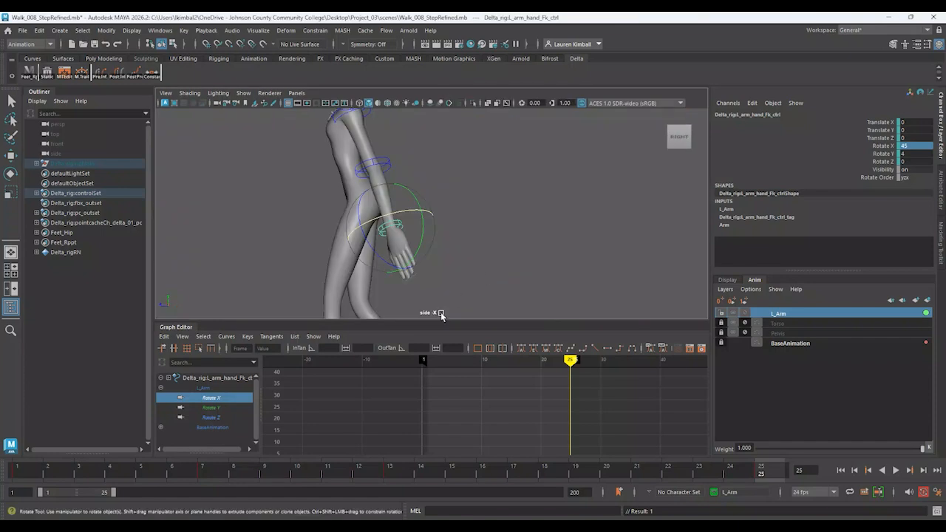
{"action": "left_click_drag", "start_coordinate": [41, 484], "coordinate": [202, 473]}
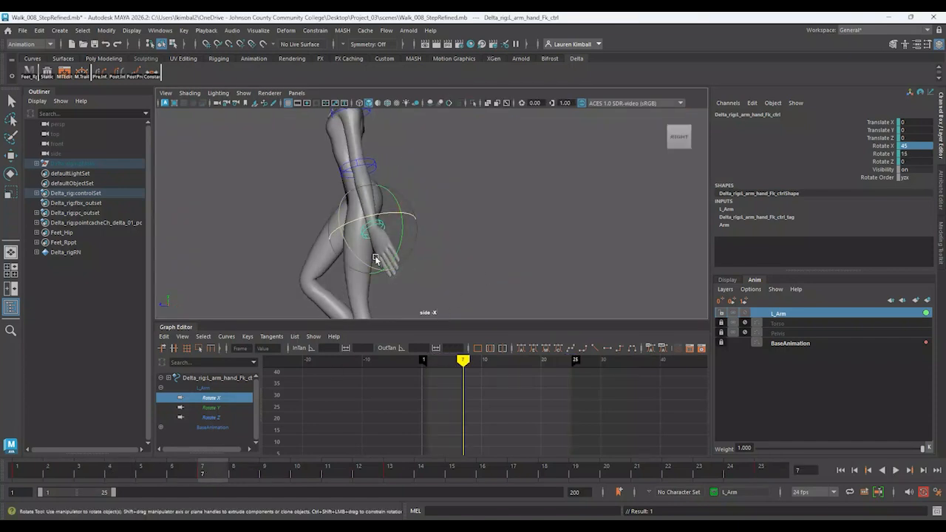
{"action": "left_click", "coordinate": [886, 153]}
{"action": "middle_click_drag", "start_coordinate": [625, 154], "coordinate": [534, 244]}
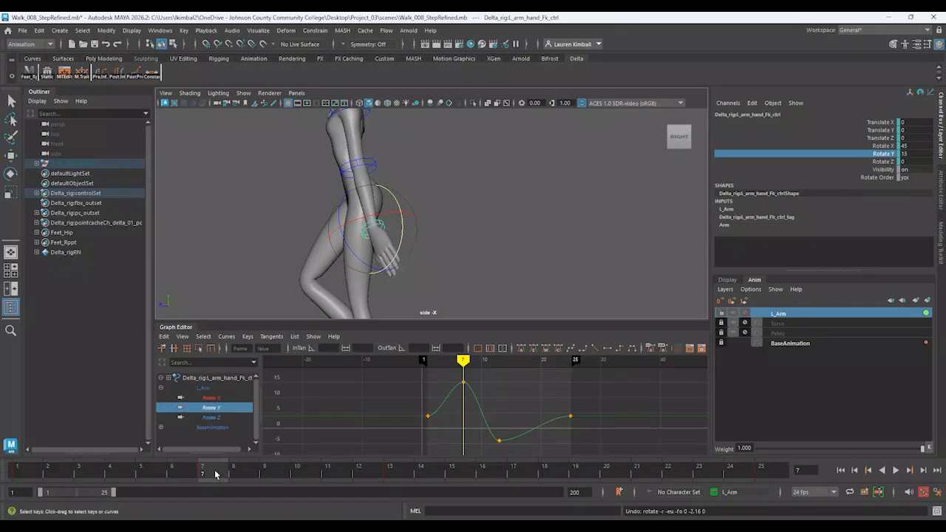
{"action": "double_click", "coordinate": [908, 145]}
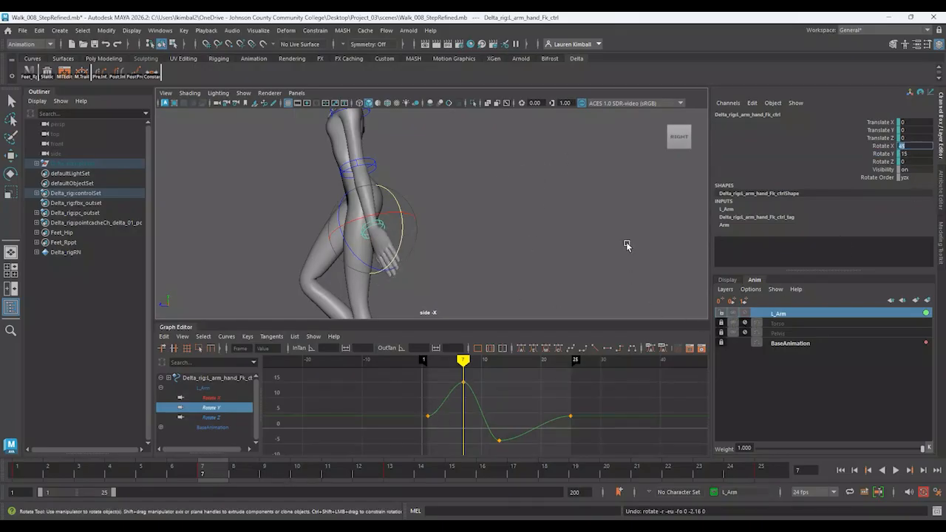
{"action": "key", "text": "Return"}
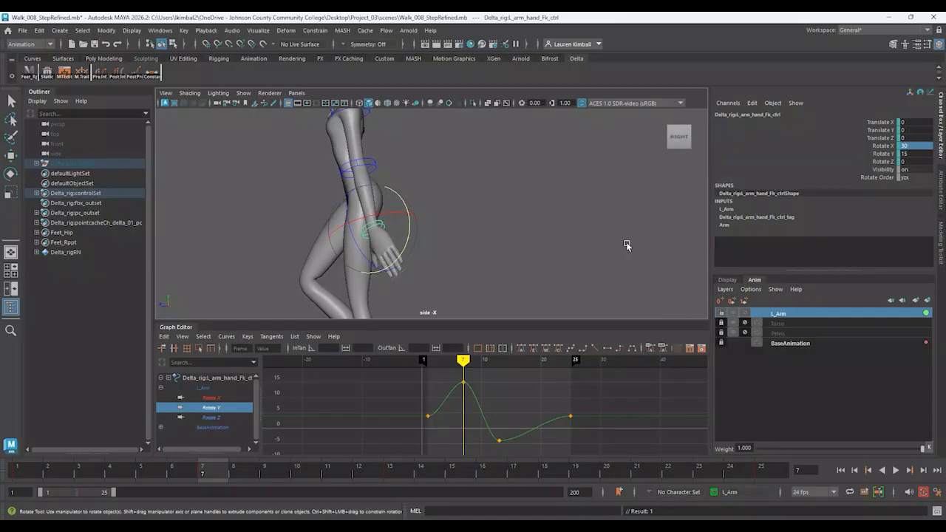
{"action": "left_click", "coordinate": [875, 153]}
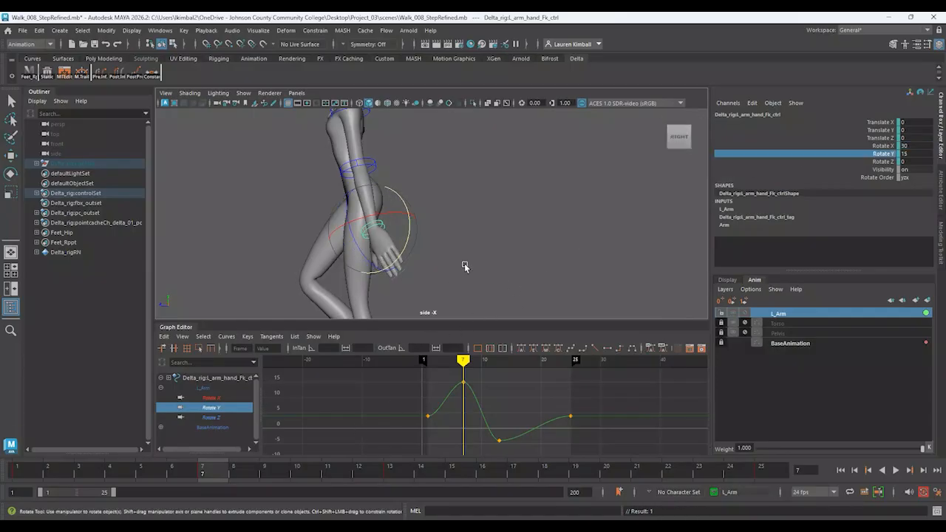
{"action": "middle_click_drag", "start_coordinate": [464, 263], "coordinate": [464, 259]}
{"action": "key", "text": "ctrl+z"}
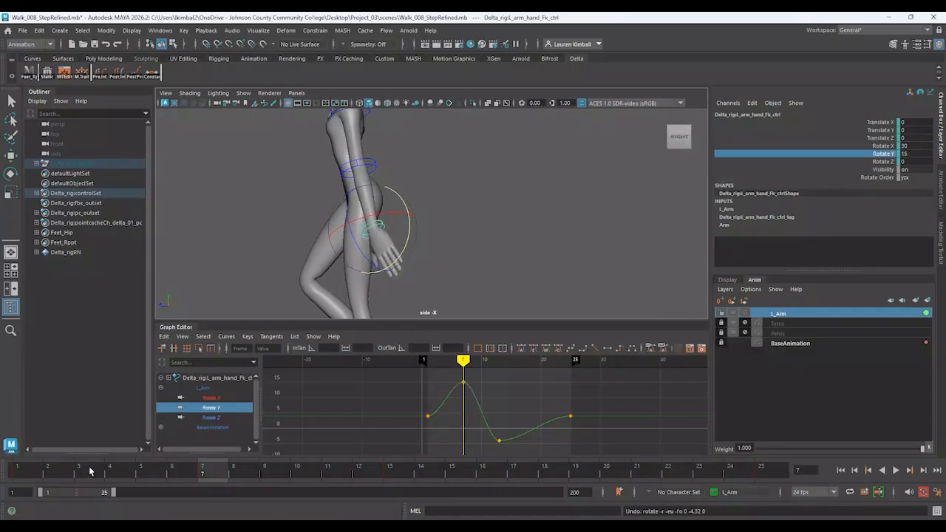
{"action": "left_click", "coordinate": [51, 468]}
{"action": "key", "text": "alt+p"}
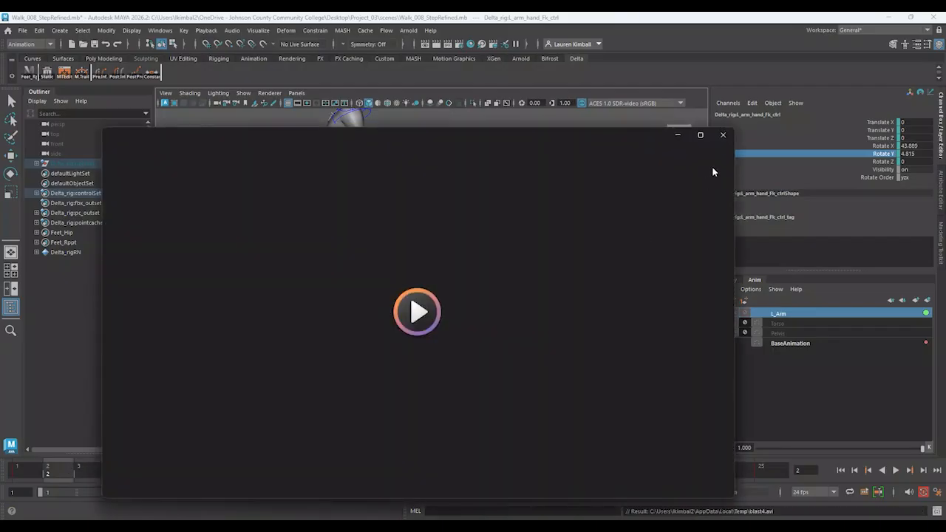
{"action": "left_click", "coordinate": [722, 134]}
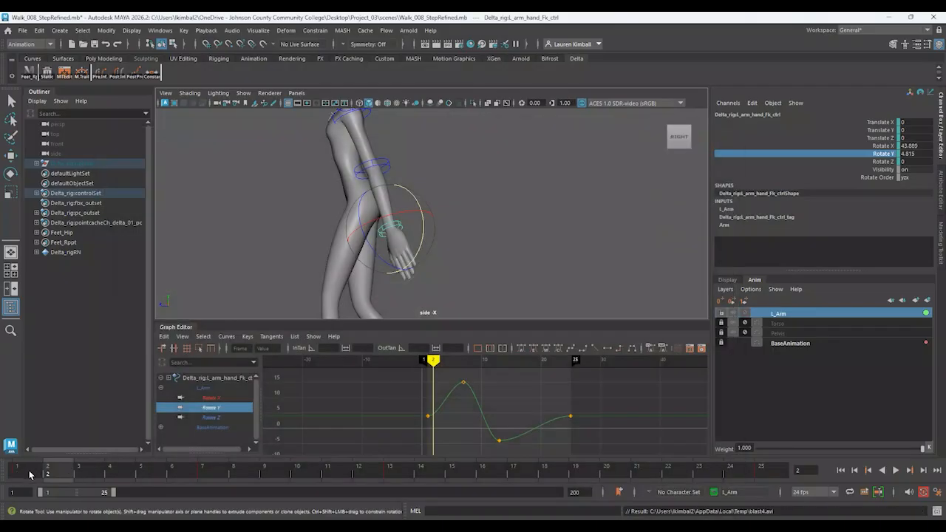
- Bend the left hand at frame 19 in the side view and set its Rotate Y to -15
{"action": "key", "text": "alt+v"}
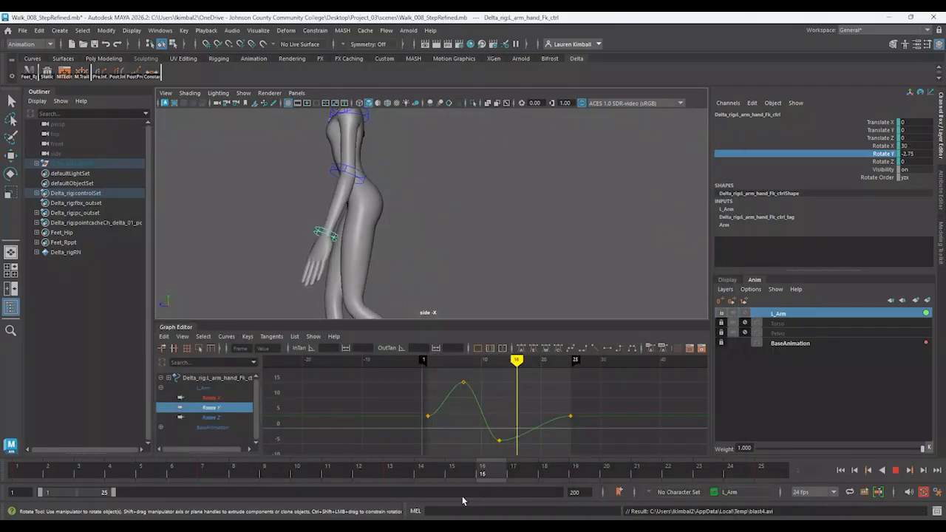
{"action": "key", "text": "alt+v"}
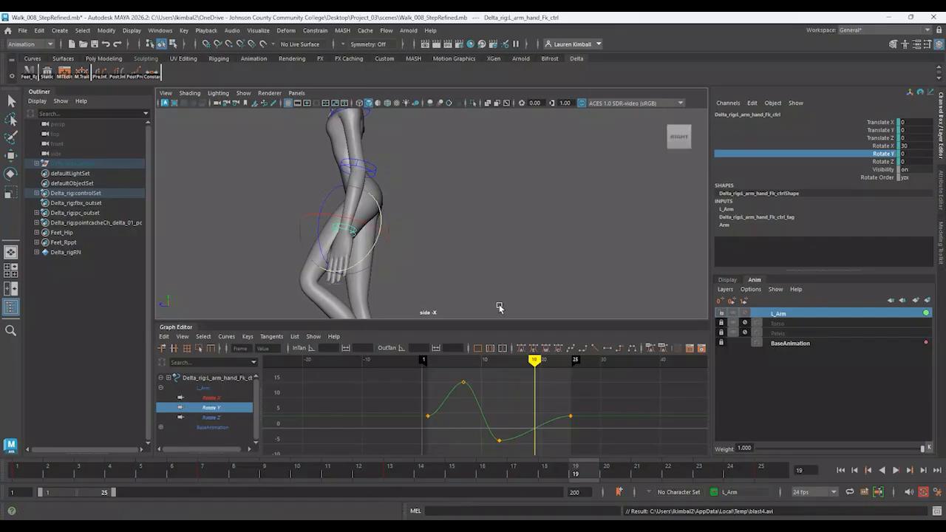
{"action": "middle_click_drag", "start_coordinate": [500, 307], "coordinate": [497, 328]}
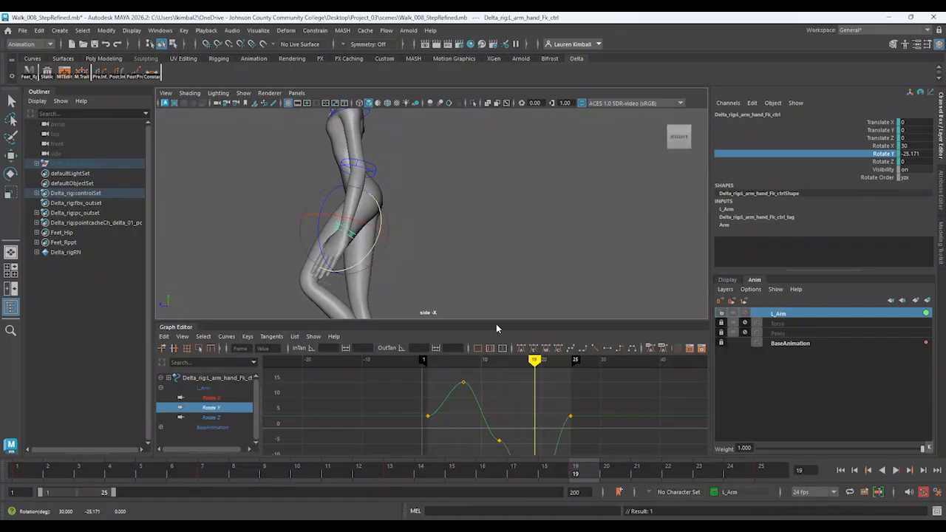
{"action": "key", "text": "alt+v"}
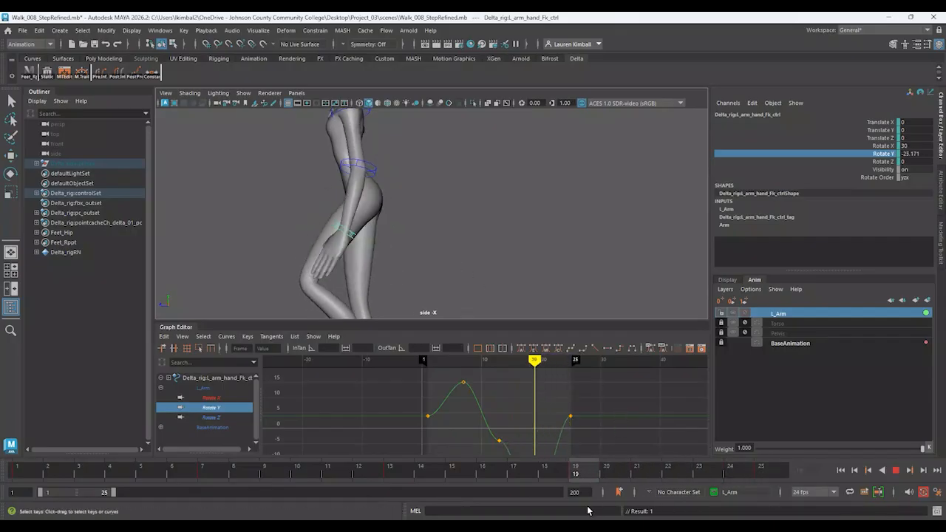
{"action": "key", "text": "alt+v"}
{"action": "left_click", "coordinate": [920, 153]}
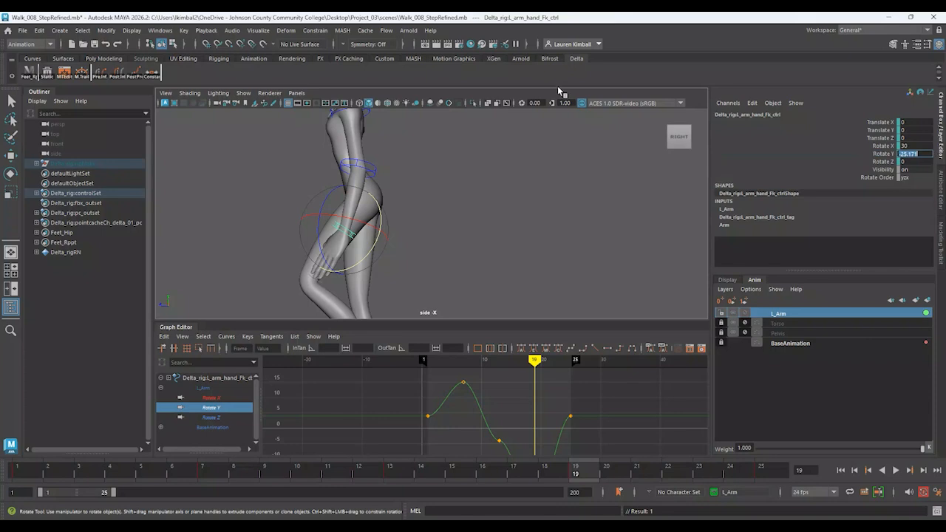
{"action": "type", "text": "-10"}
{"action": "key", "text": "Return"}
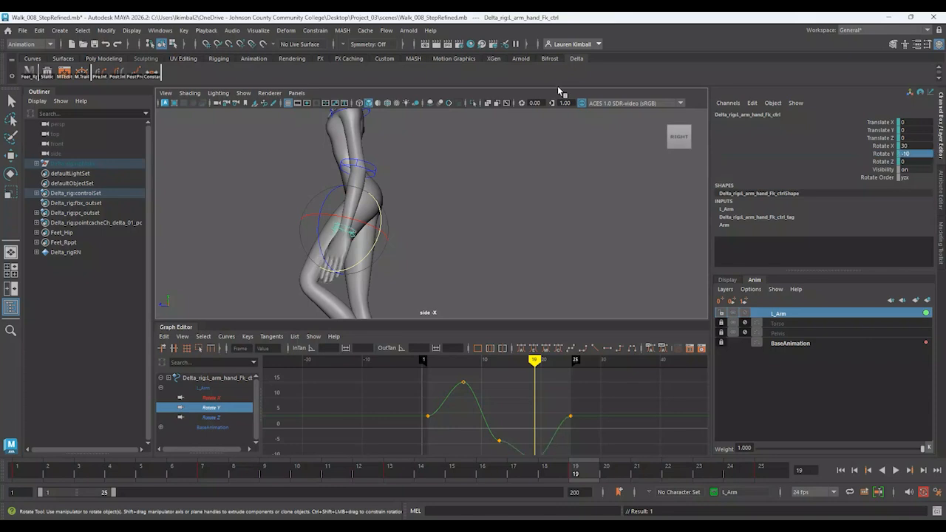
{"action": "left_click", "coordinate": [913, 154]}
{"action": "type", "text": "-15"}
{"action": "key", "text": "Return"}
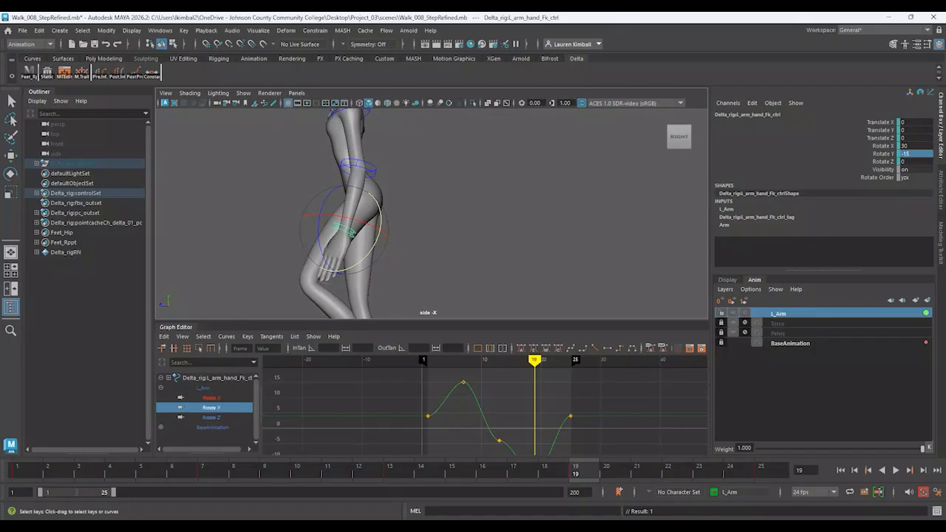
- Play the cycle, show the left hand's Rotate X curve and set that channel to 30 at frame 1
{"action": "left_click", "coordinate": [895, 469]}
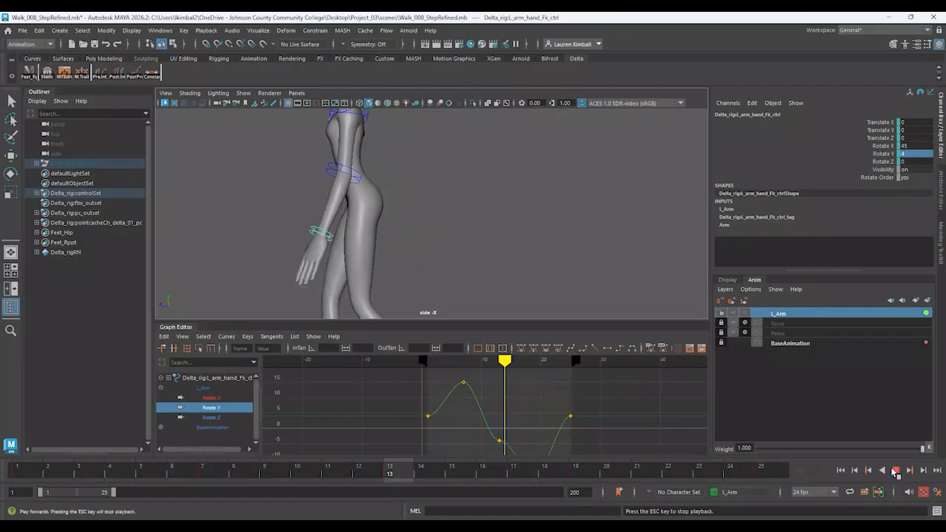
{"action": "left_click", "coordinate": [895, 470]}
{"action": "right_click_drag", "start_coordinate": [571, 404], "coordinate": [517, 419], "text": "alt"}
{"action": "left_click", "coordinate": [211, 398]}
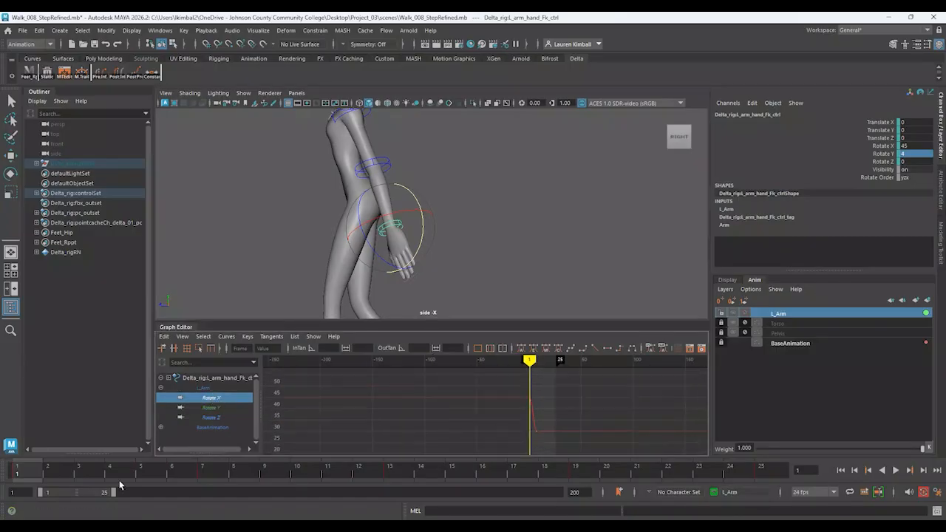
{"action": "left_click", "coordinate": [917, 145]}
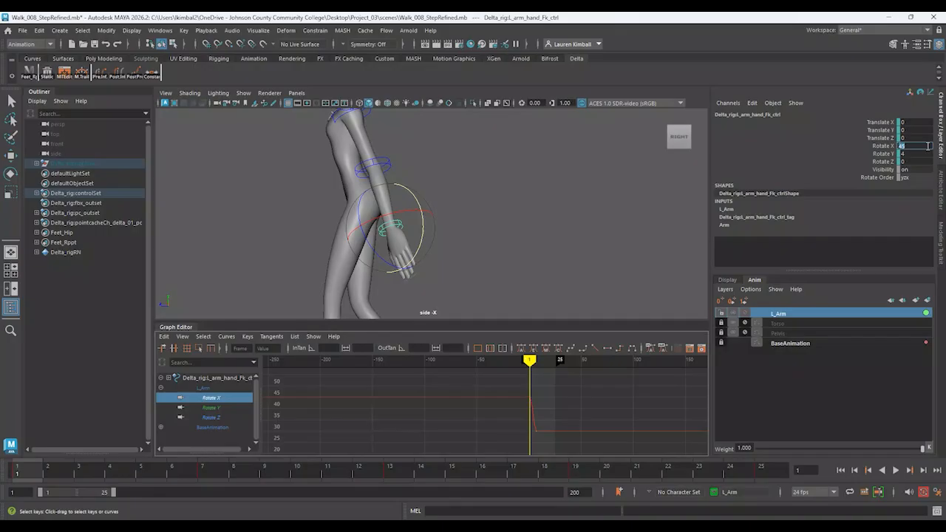
{"action": "type", "text": "30"}
{"action": "key", "text": "Return"}
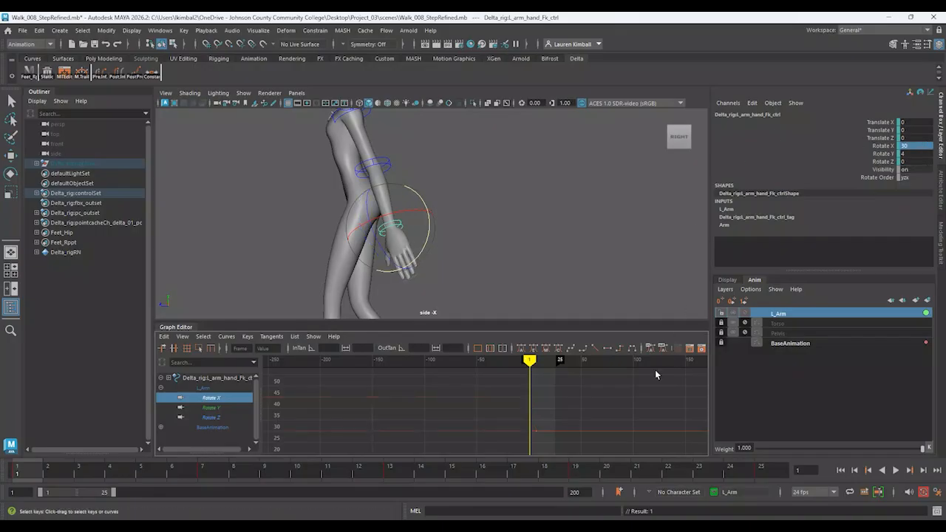
- Delete the redundant Rotate X key at frame 7 from the hand's curve, and review the arm swing in playback
{"action": "scroll", "coordinate": [569, 416], "scroll_direction": "up", "scroll_amount": 2}
{"action": "left_click_drag", "start_coordinate": [568, 418], "coordinate": [521, 438]}
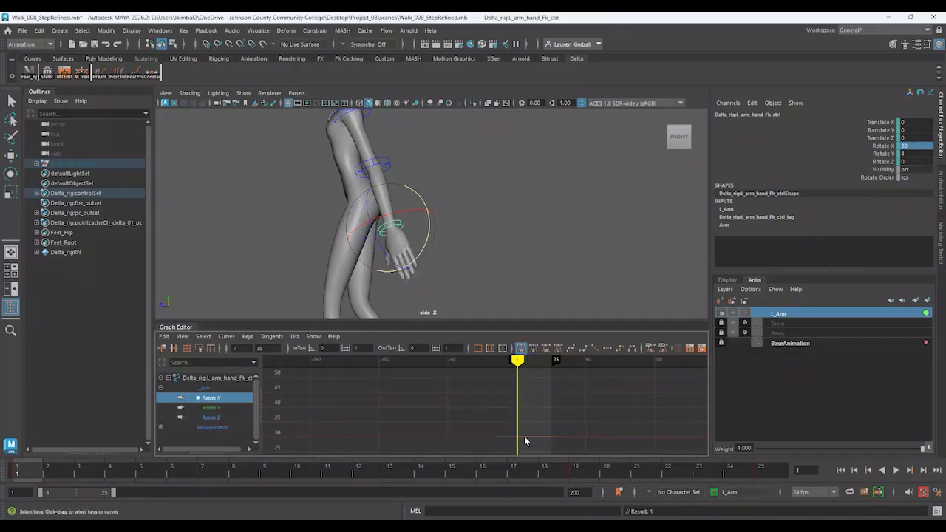
{"action": "key", "text": "e"}
{"action": "key", "text": "Delete"}
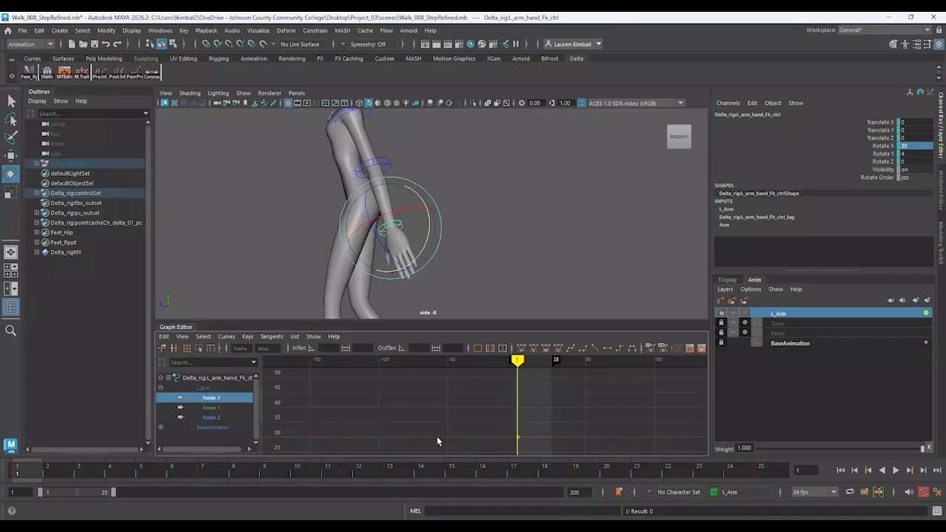
{"action": "middle_click_drag", "start_coordinate": [582, 412], "coordinate": [464, 398], "text": "alt"}
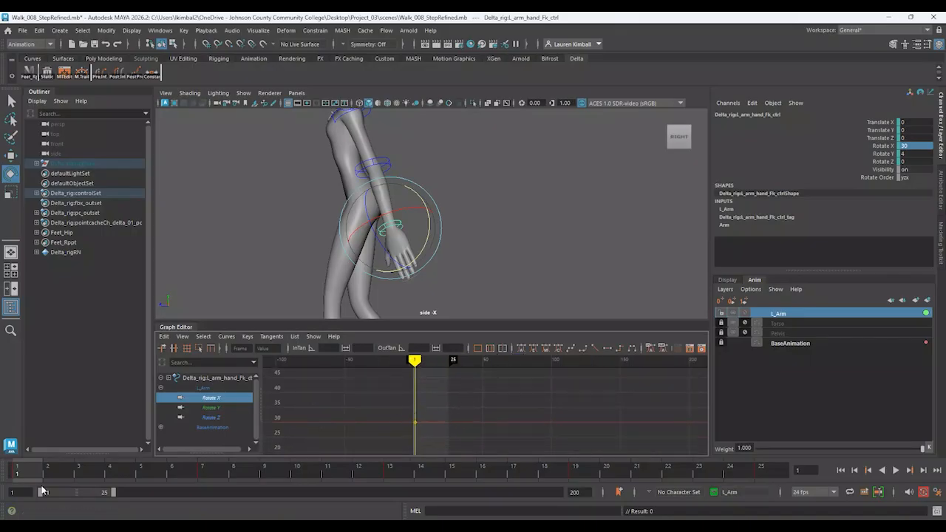
{"action": "left_click_drag", "start_coordinate": [22, 473], "coordinate": [760, 472]}
{"action": "left_click", "coordinate": [896, 471]}
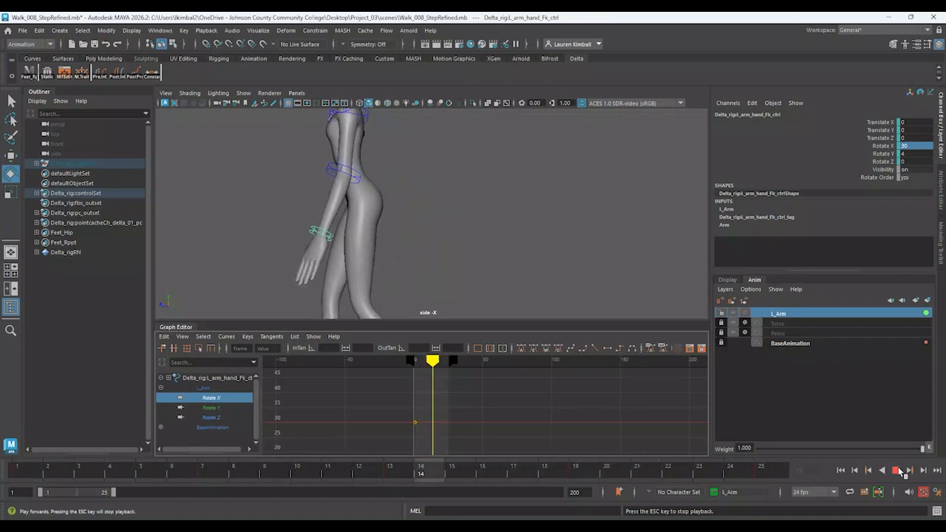
{"action": "left_click", "coordinate": [896, 471]}
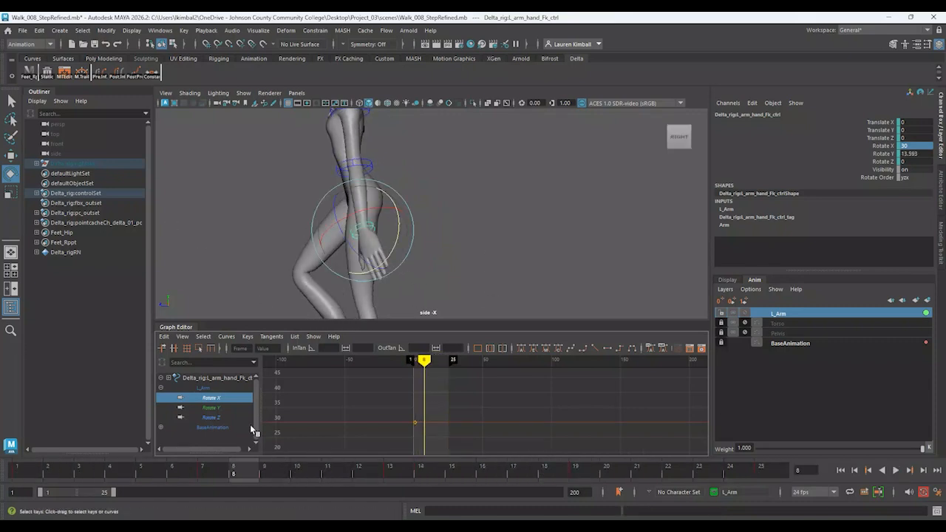
- Examine the left hand's Rotate Y curve and check the hand's pose in the perspective and side views
{"action": "left_click", "coordinate": [218, 407]}
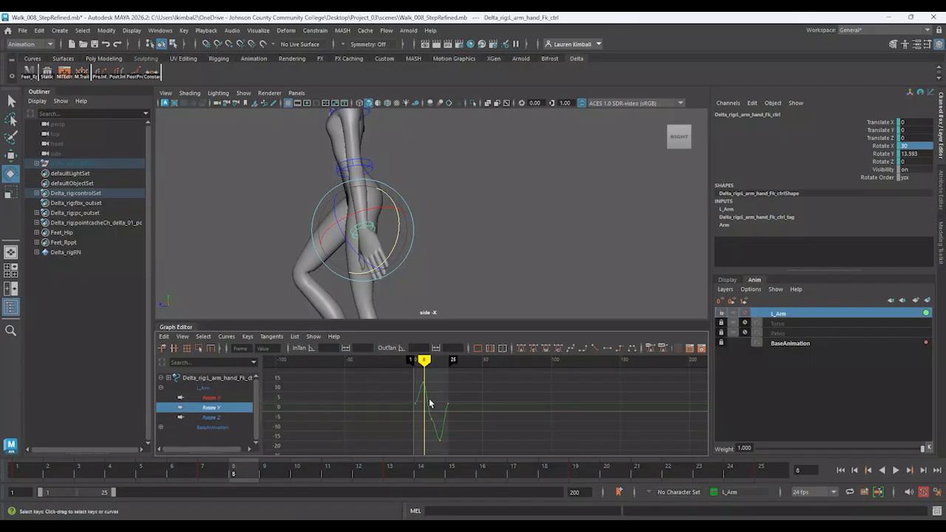
{"action": "key", "text": "space"}
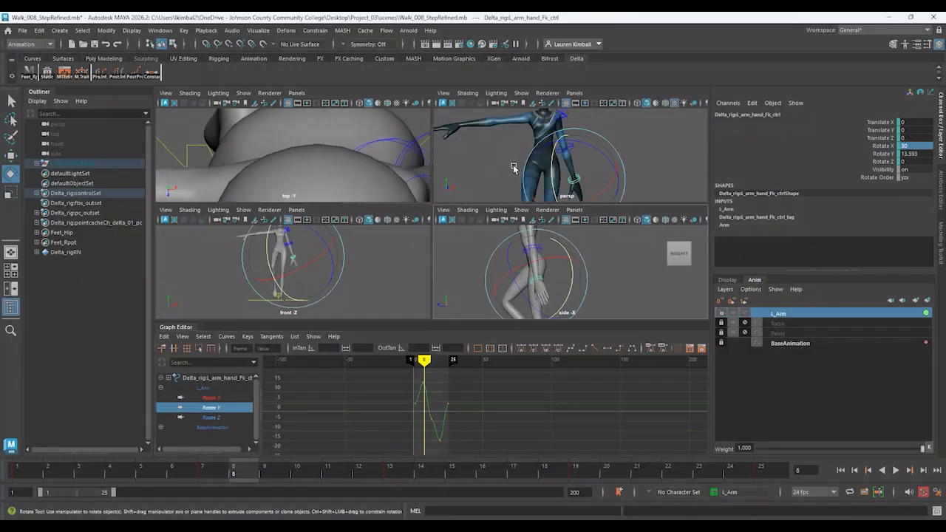
{"action": "key", "text": "space"}
{"action": "left_click_drag", "start_coordinate": [535, 253], "coordinate": [540, 244], "text": "alt"}
{"action": "key", "text": "space"}
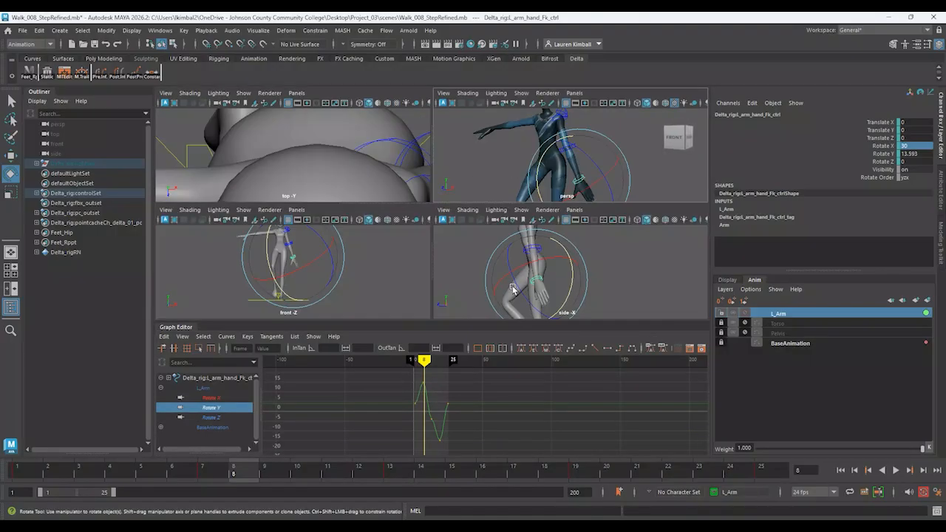
{"action": "key", "text": "space"}
{"action": "key", "text": "space"}
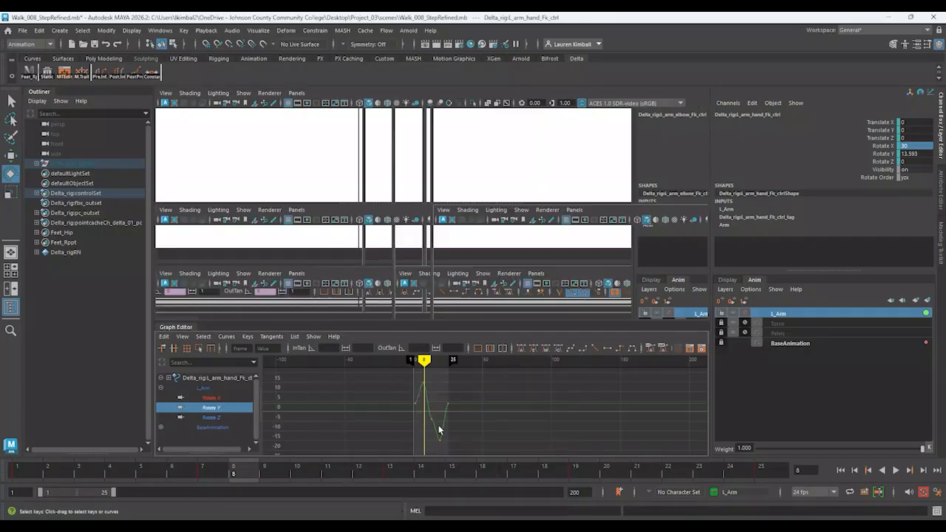
{"action": "key", "text": "space"}
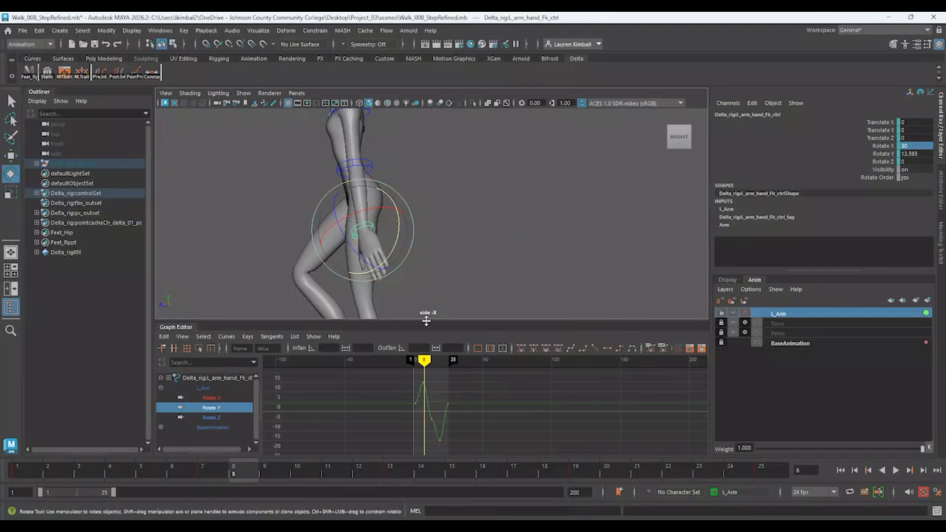
- Enlarge the Graph Editor, frame the left hand's Rotate Y curve and set it to cycle before and after its keys
{"action": "left_click_drag", "start_coordinate": [426, 320], "coordinate": [425, 246]}
{"action": "mouse_move", "coordinate": [488, 397]}
{"action": "right_mouse_down", "text": "alt"}
{"action": "mouse_move", "coordinate": [504, 413]}
{"action": "mouse_move", "coordinate": [487, 395]}
{"action": "mouse_move", "coordinate": [484, 402]}
{"action": "right_mouse_up", "text": "alt"}
{"action": "key", "text": "f"}
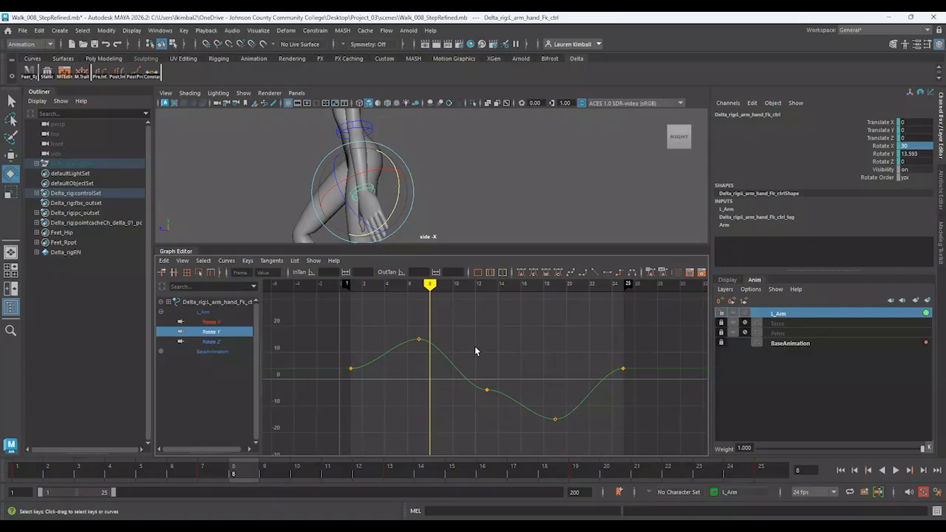
{"action": "left_click_drag", "start_coordinate": [475, 347], "coordinate": [494, 412]}
{"action": "left_click", "coordinate": [518, 388]}
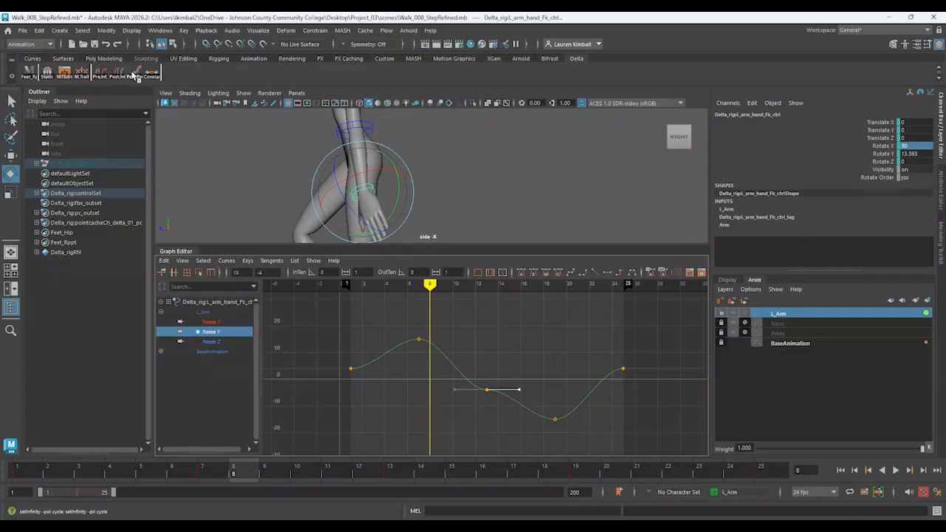
{"action": "left_click", "coordinate": [350, 368]}
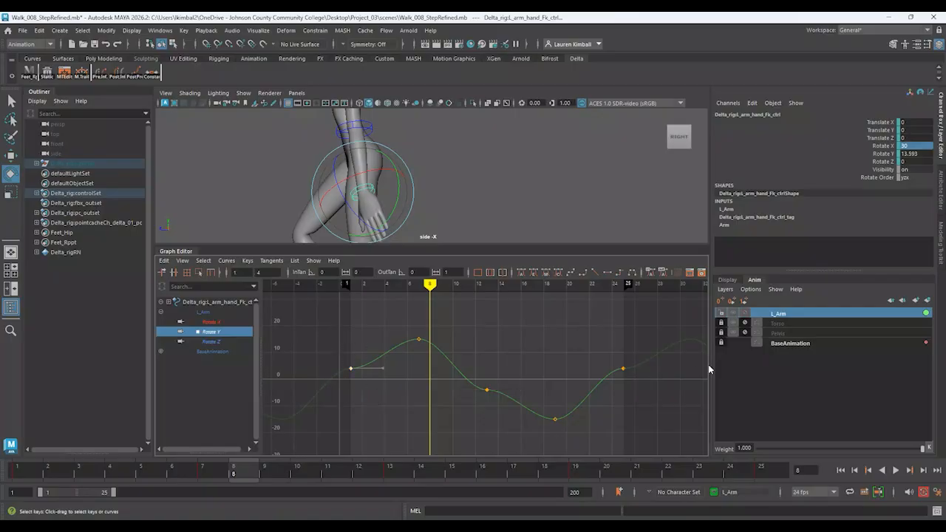
{"action": "left_click", "coordinate": [623, 368], "text": "shift"}
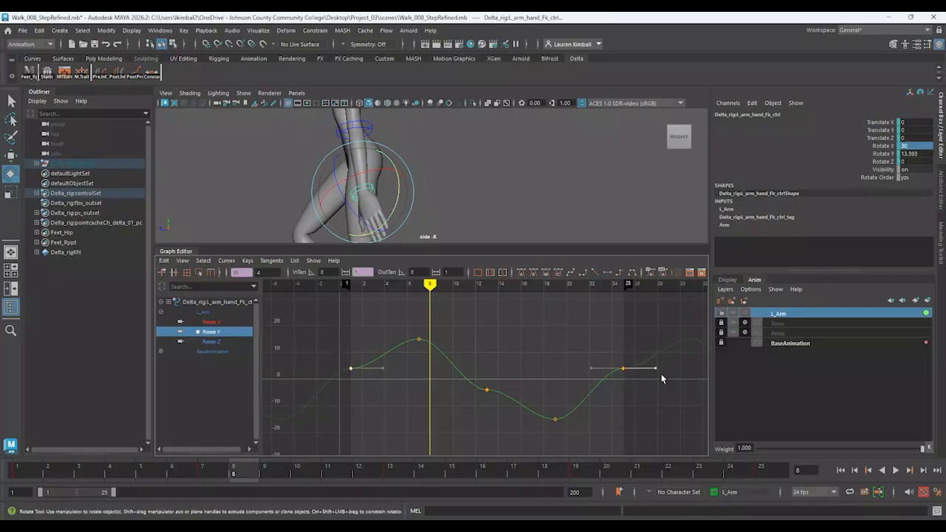
{"action": "left_click_drag", "start_coordinate": [656, 368], "coordinate": [654, 354]}
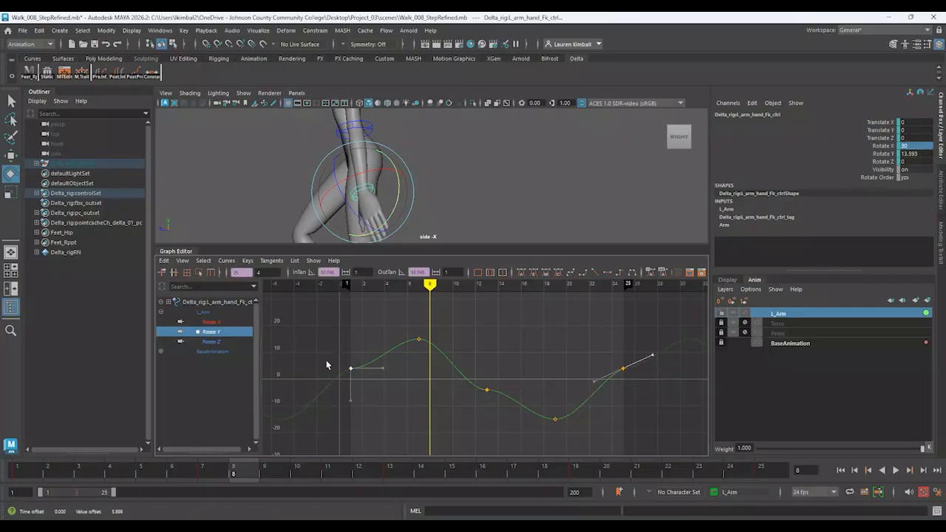
{"action": "key", "text": "ctrl+z"}
- Unify the in and out tangents of the frame 1 key on the hand's Rotate Y curve
{"action": "left_click_drag", "start_coordinate": [353, 343], "coordinate": [331, 377]}
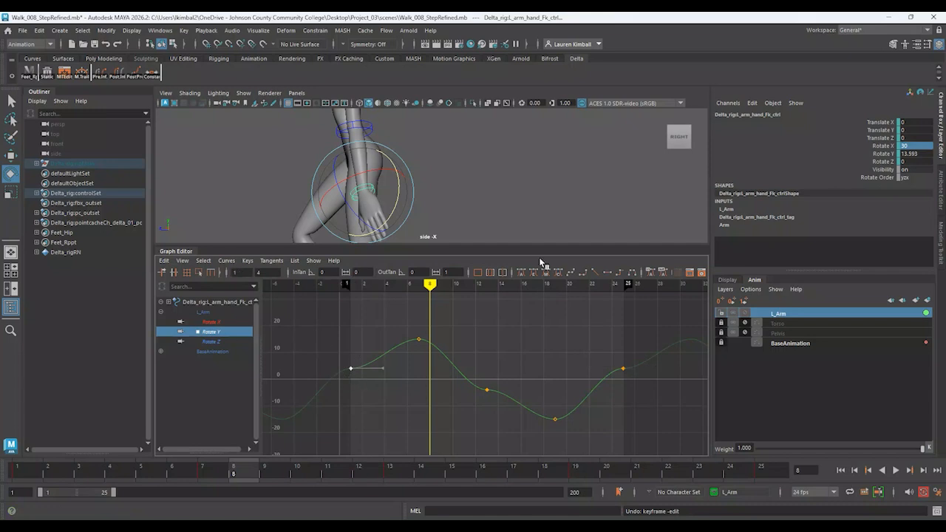
{"action": "left_click", "coordinate": [605, 273]}
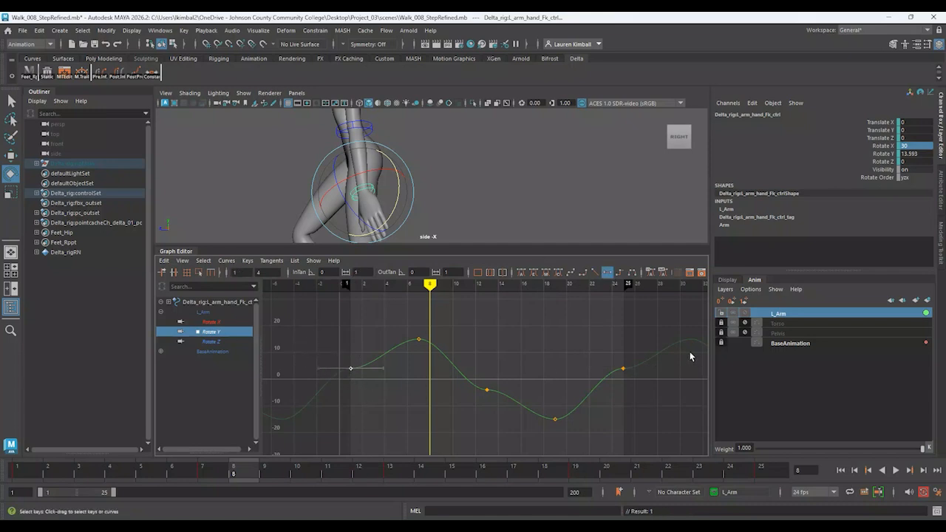
{"action": "left_click_drag", "start_coordinate": [616, 349], "coordinate": [644, 400], "text": "shift"}
{"action": "middle_click_drag", "start_coordinate": [654, 368], "coordinate": [655, 361]}
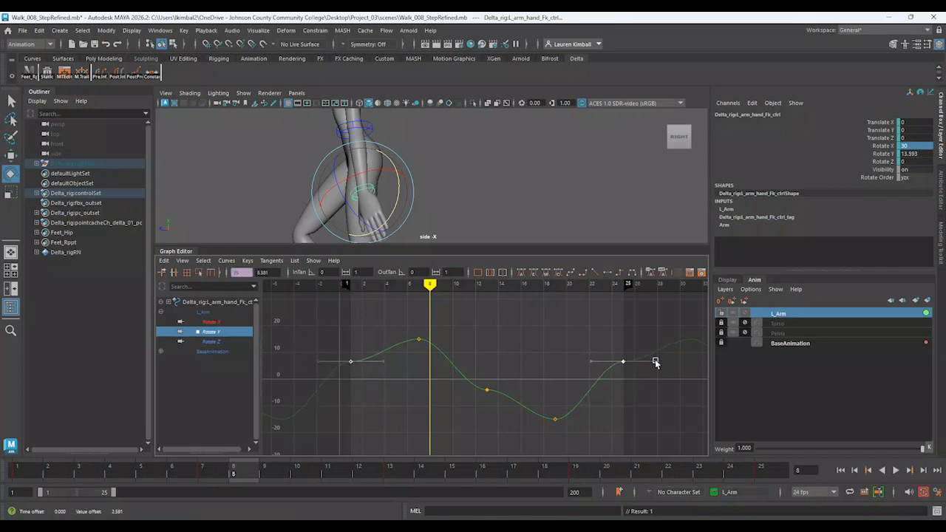
{"action": "key", "text": "ctrl+z"}
- Tilt the tangents of the frame 1 and frame 25 Rotate Y keys upward together so the curve loops smoothly
{"action": "left_click_drag", "start_coordinate": [648, 358], "coordinate": [664, 377]}
{"action": "left_click_drag", "start_coordinate": [338, 360], "coordinate": [364, 372]}
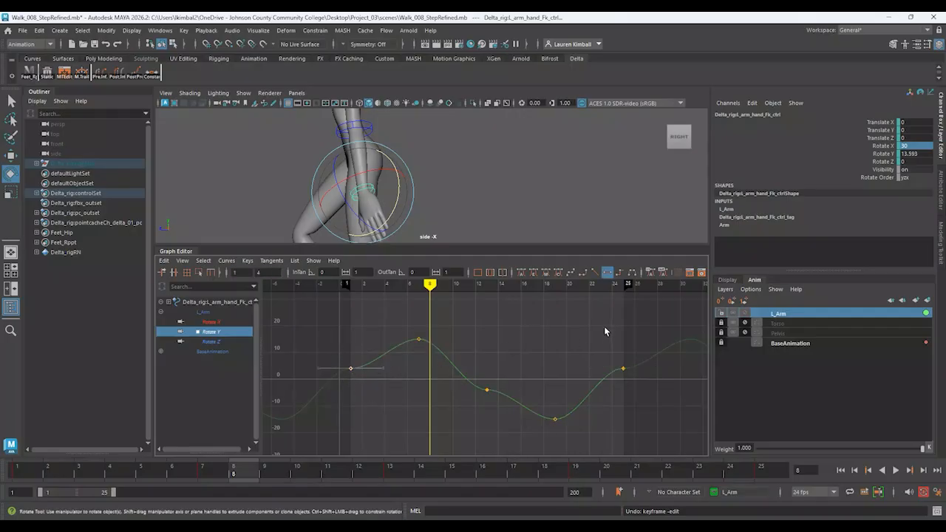
{"action": "left_click", "coordinate": [623, 368], "text": "shift"}
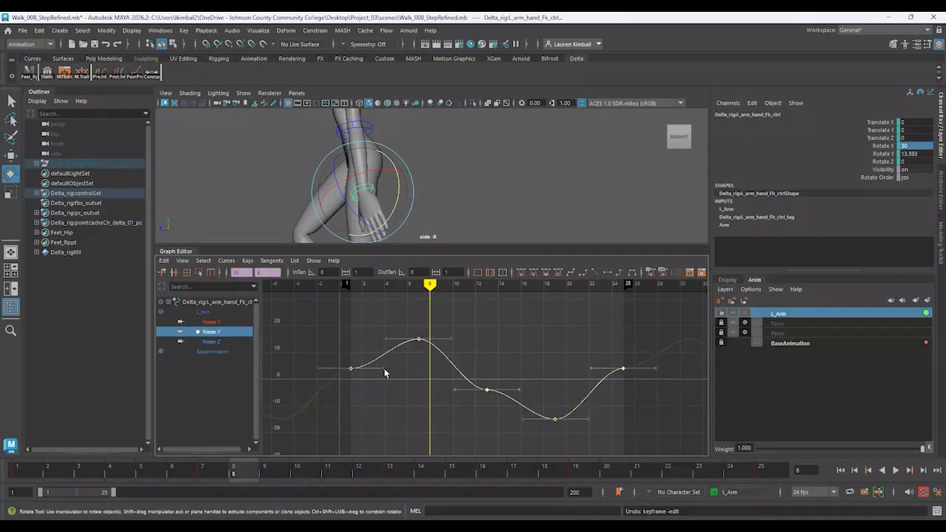
{"action": "left_click_drag", "start_coordinate": [341, 343], "coordinate": [376, 374]}
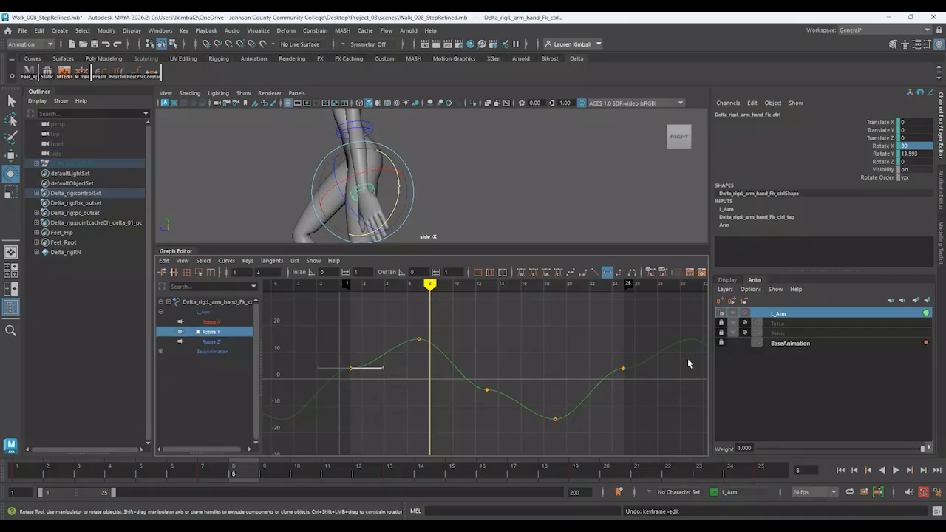
{"action": "left_click_drag", "start_coordinate": [626, 378], "coordinate": [653, 359], "text": "shift"}
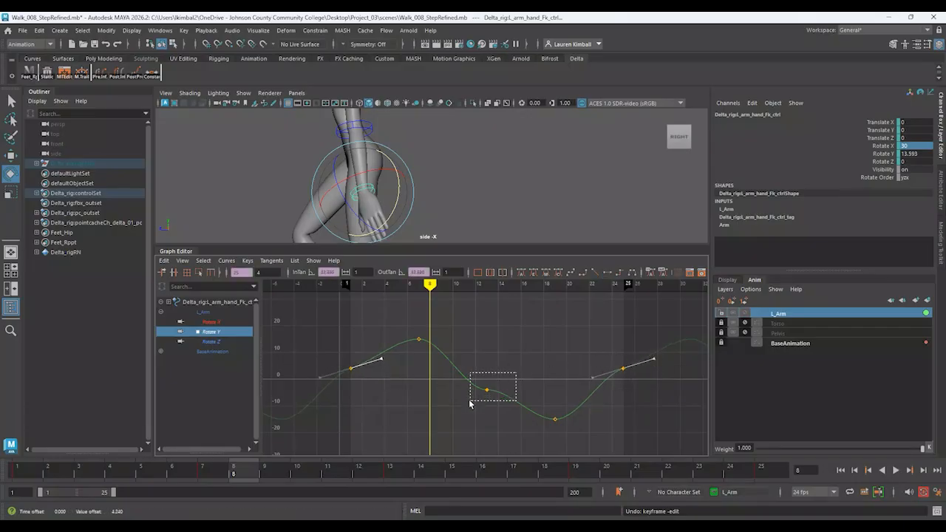
- Tilt the frame 13 Rotate Y key's tangent downward along the curve and play the cycle to check the hand
{"action": "left_click_drag", "start_coordinate": [469, 403], "coordinate": [521, 406]}
{"action": "left_click_drag", "start_coordinate": [232, 474], "coordinate": [28, 494]}
{"action": "left_click", "coordinate": [895, 470]}
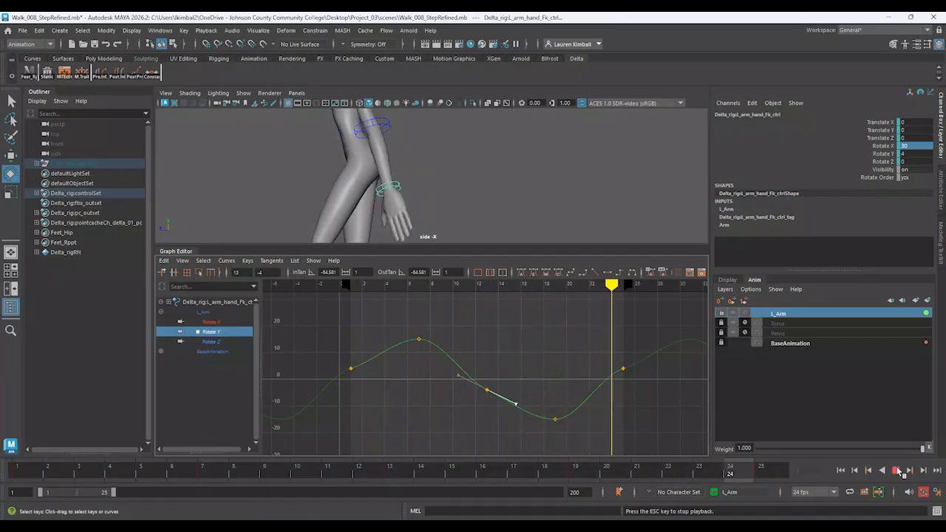
{"action": "left_click", "coordinate": [894, 470]}
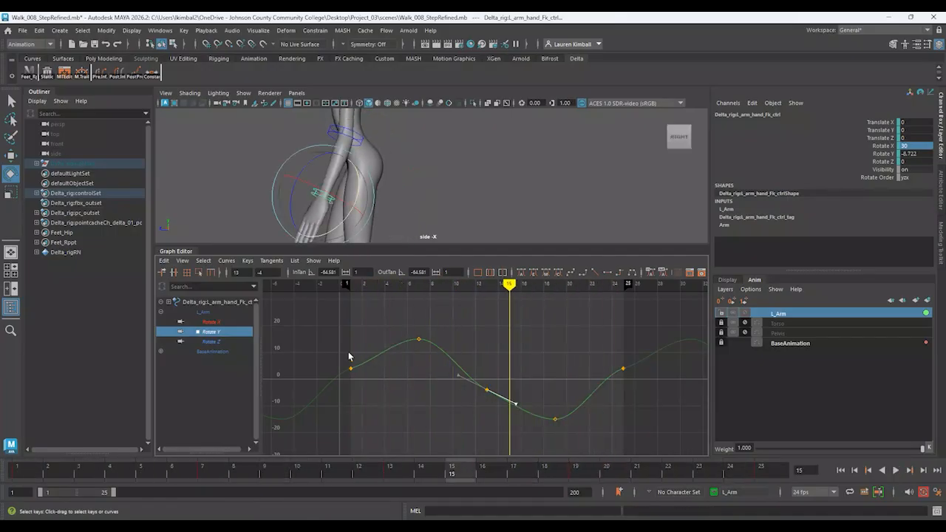
- Steepen the tangents of the frame 1 and frame 25 Rotate Y keys together
{"action": "left_click", "coordinate": [350, 368]}
{"action": "left_click_drag", "start_coordinate": [610, 353], "coordinate": [635, 390]}
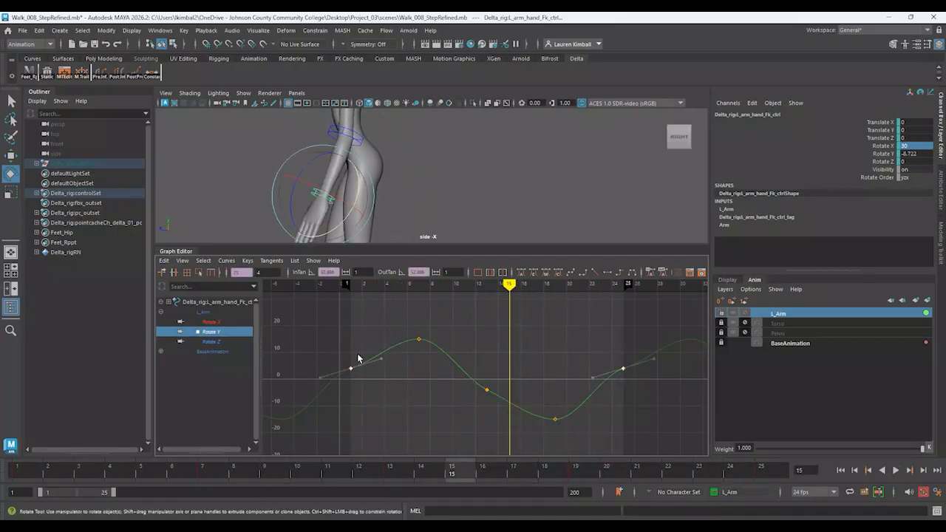
{"action": "left_click_drag", "start_coordinate": [368, 349], "coordinate": [390, 374]}
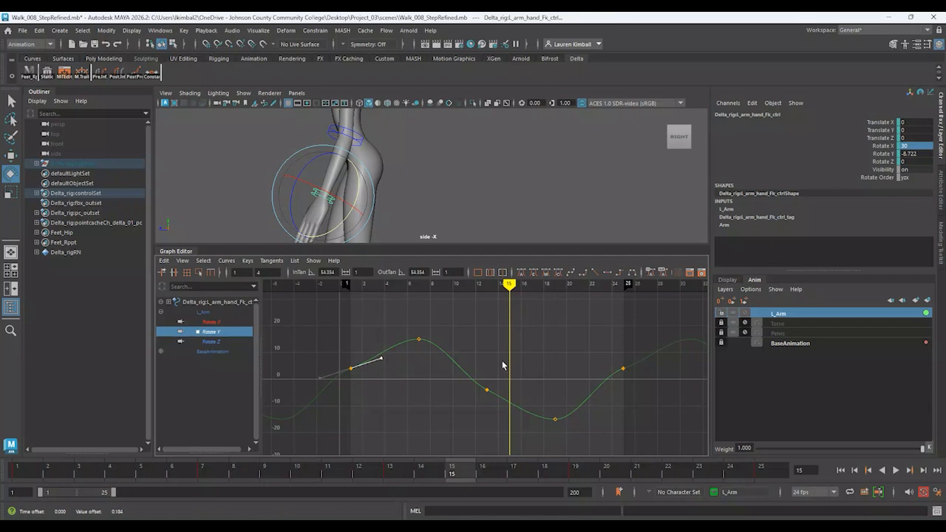
{"action": "left_click_drag", "start_coordinate": [596, 352], "coordinate": [650, 386], "text": "shift"}
{"action": "middle_click_drag", "start_coordinate": [660, 368], "coordinate": [657, 337]}
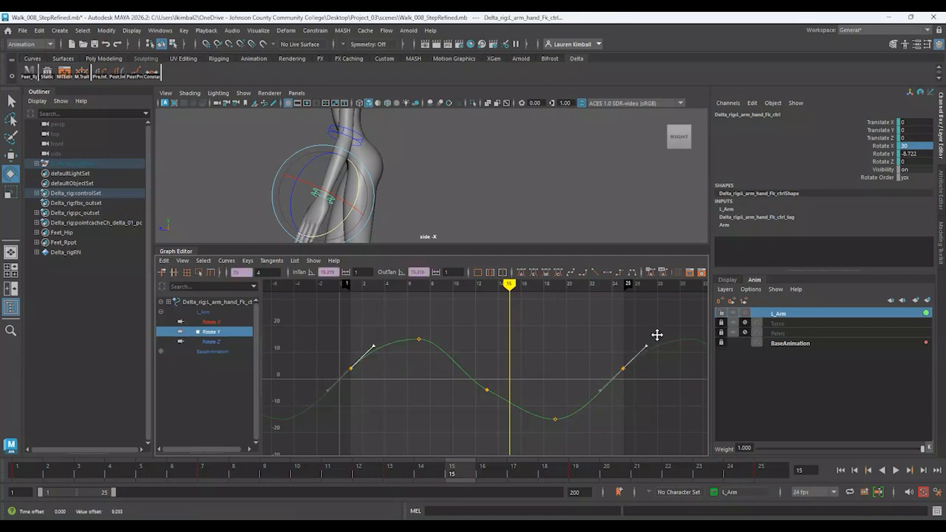
- Play the cycle from frame 1 and examine the hand's motion from the side and from several perspective angles
{"action": "left_click", "coordinate": [841, 470]}
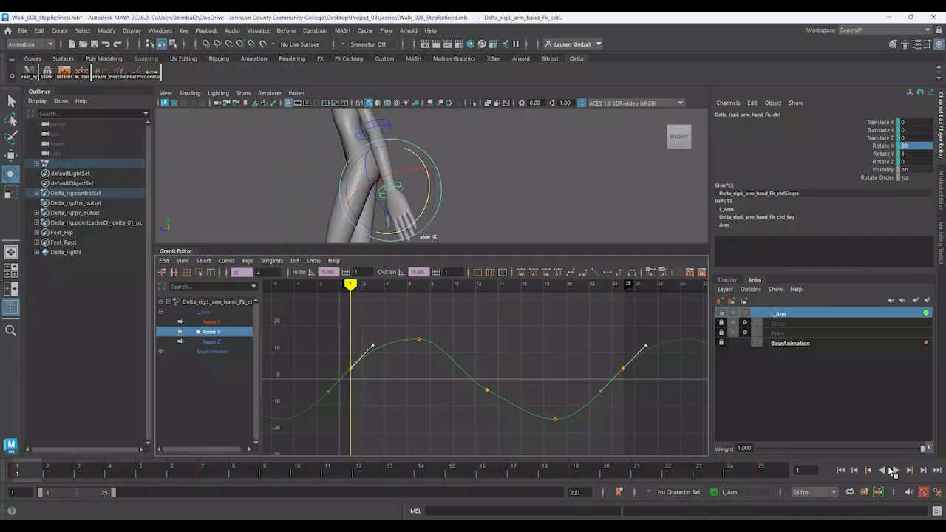
{"action": "left_click", "coordinate": [896, 469]}
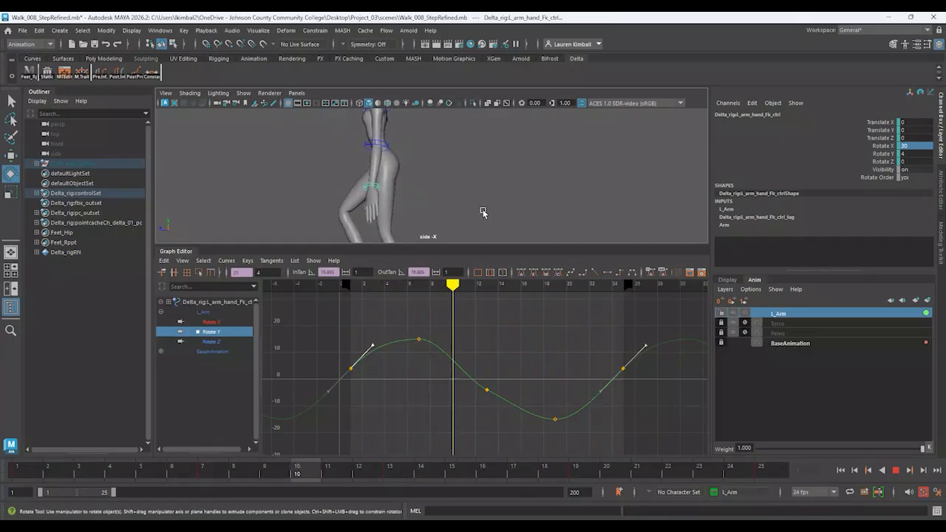
{"action": "key", "text": "space"}
{"action": "key", "text": "space"}
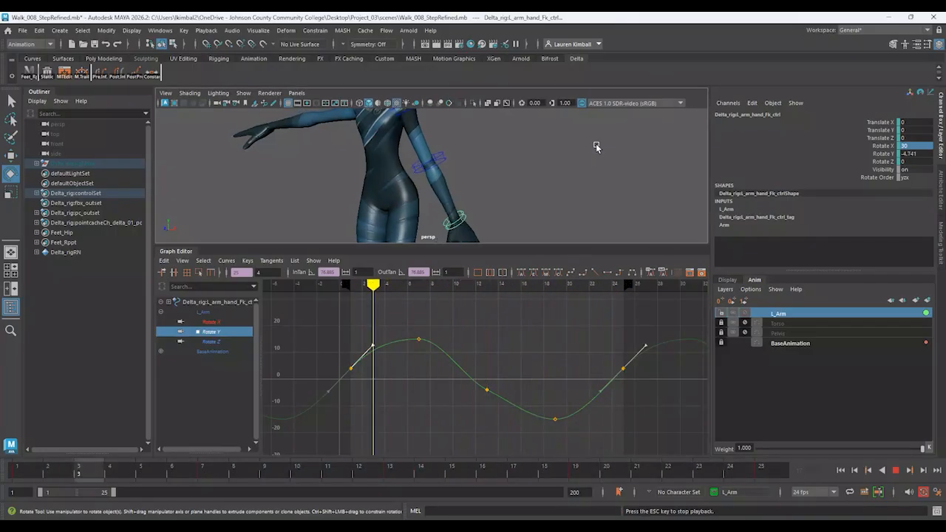
{"action": "right_click_drag", "start_coordinate": [593, 177], "coordinate": [512, 159], "text": "alt"}
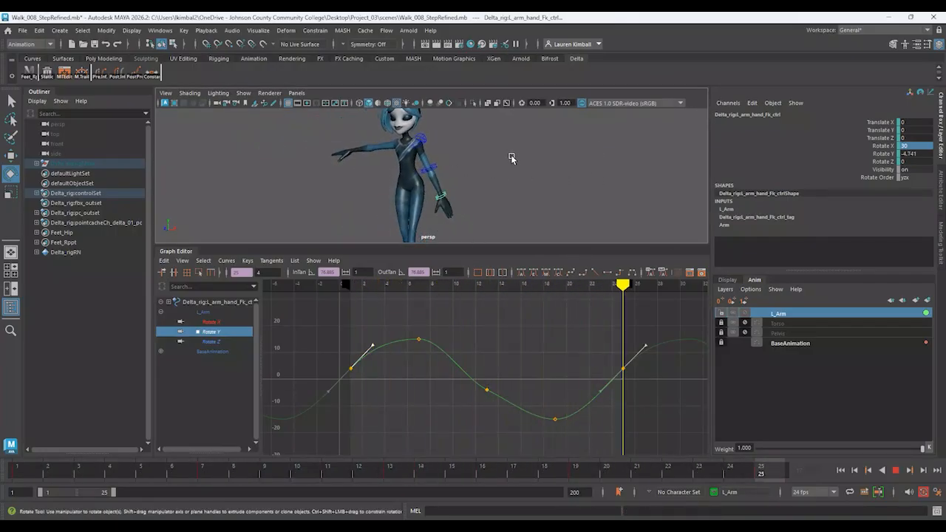
{"action": "left_click_drag", "start_coordinate": [511, 158], "coordinate": [556, 165], "text": "alt"}
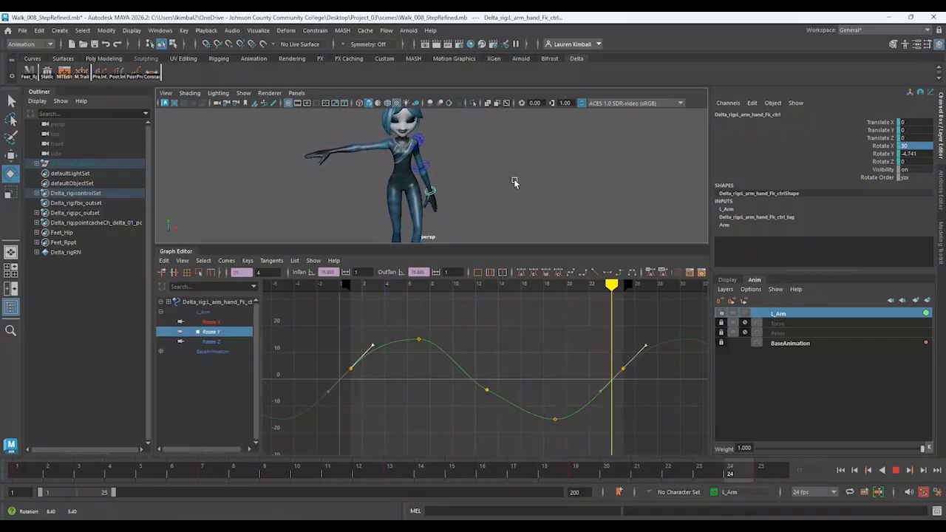
{"action": "right_click_drag", "start_coordinate": [492, 183], "coordinate": [487, 177], "text": "alt"}
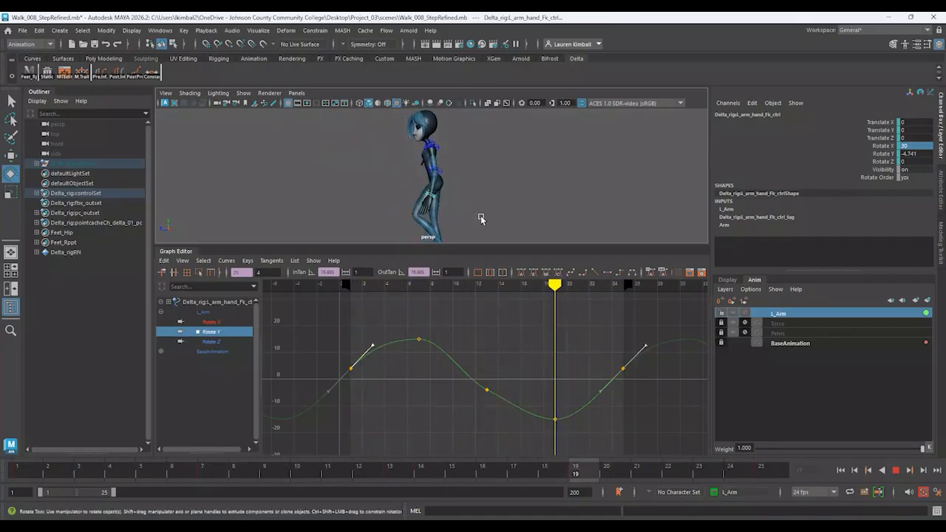
{"action": "left_click", "coordinate": [896, 470]}
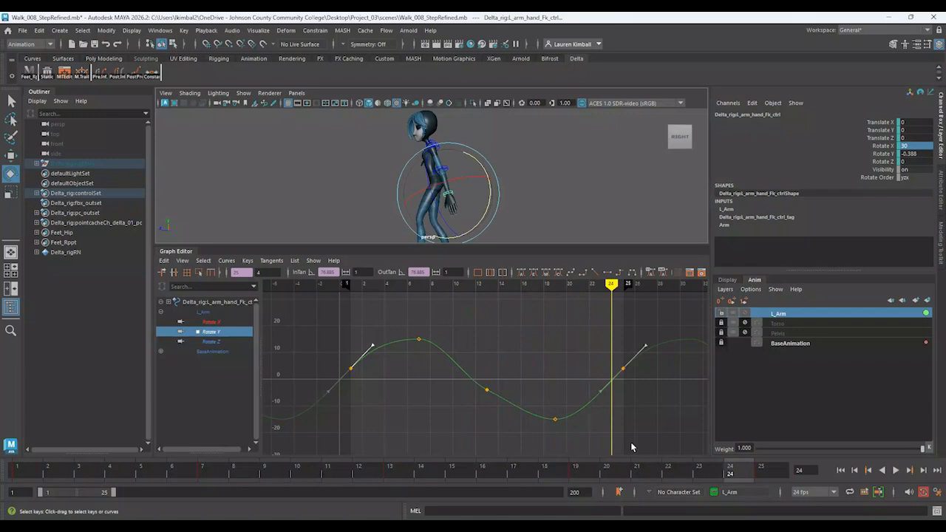
- Select the left hand control and set its Rotate Y to 10 at frame 7
{"action": "left_click", "coordinate": [392, 198]}
{"action": "left_click", "coordinate": [450, 193]}
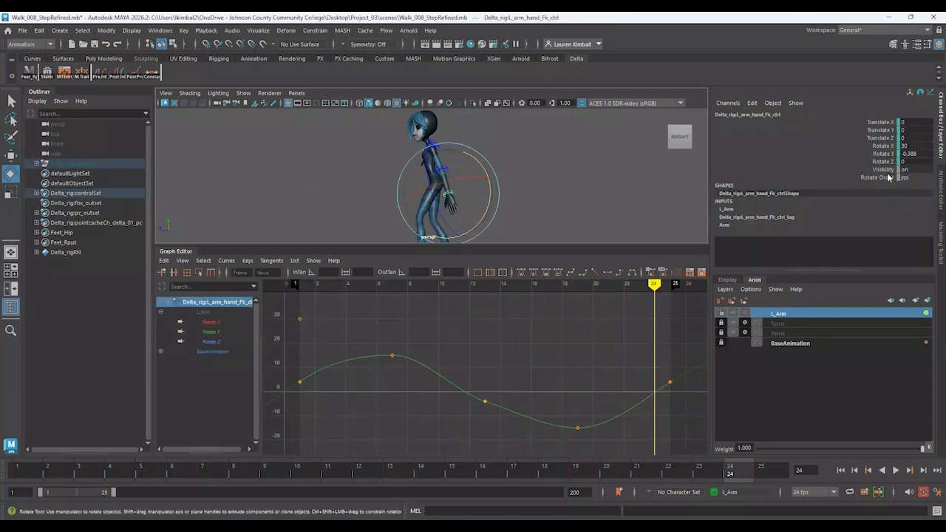
{"action": "left_click", "coordinate": [203, 471]}
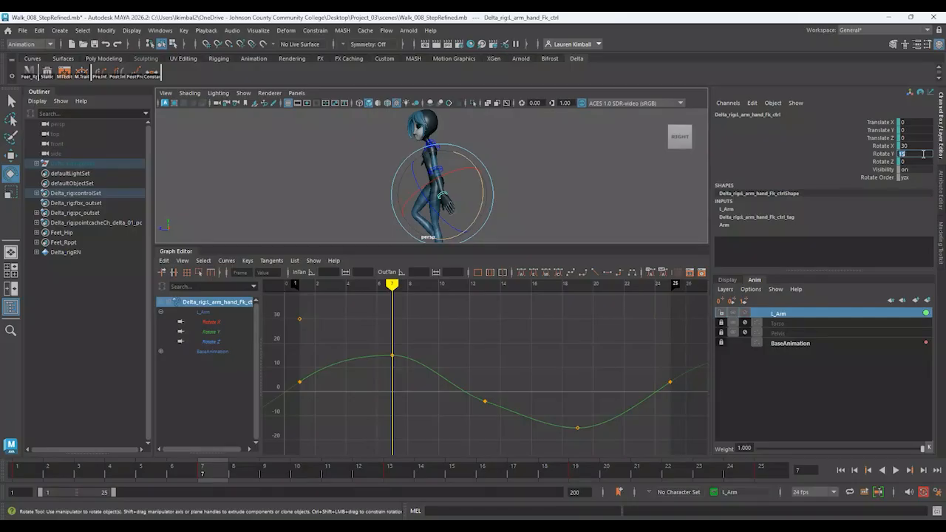
{"action": "left_click", "coordinate": [923, 153]}
{"action": "type", "text": "10"}
{"action": "key", "text": "Return"}
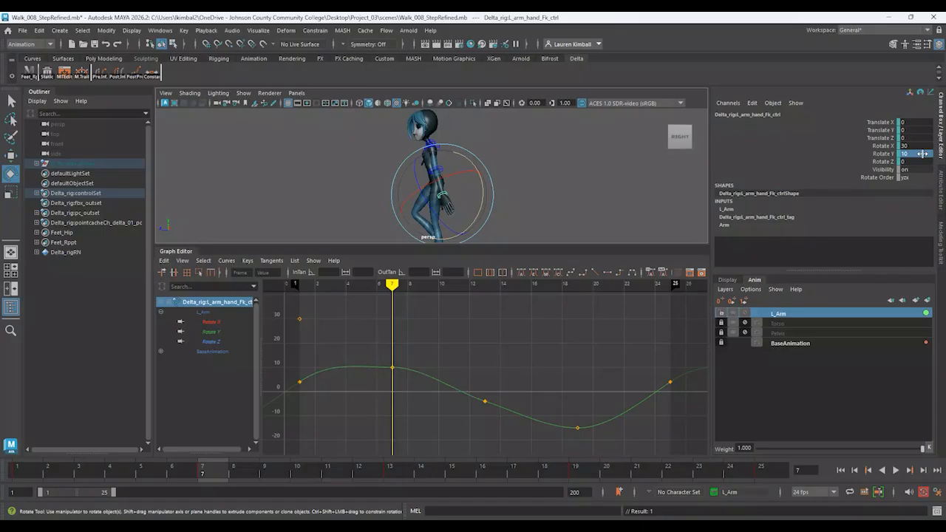
- Set the left hand's Rotate Y to -10 at frame 19 and play the cycle from frame 1 to review it
{"action": "left_click", "coordinate": [574, 469]}
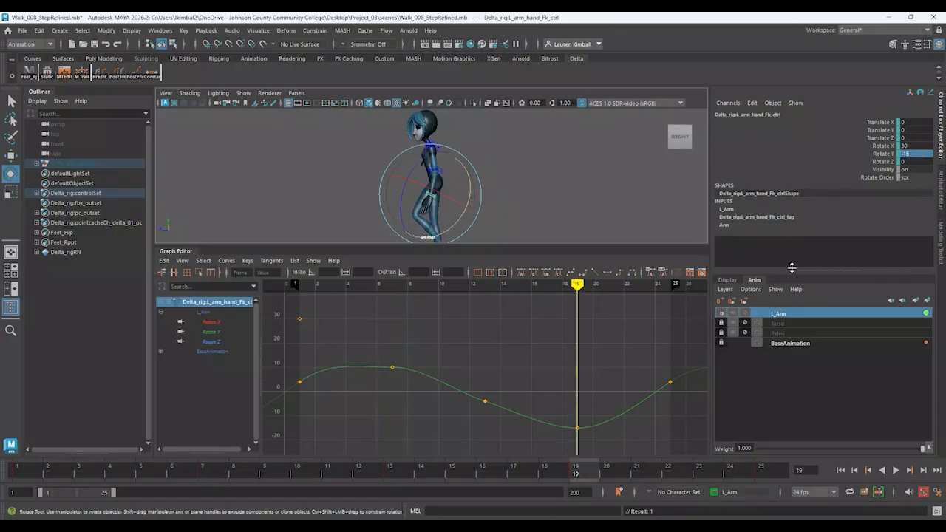
{"action": "type", "text": "-10"}
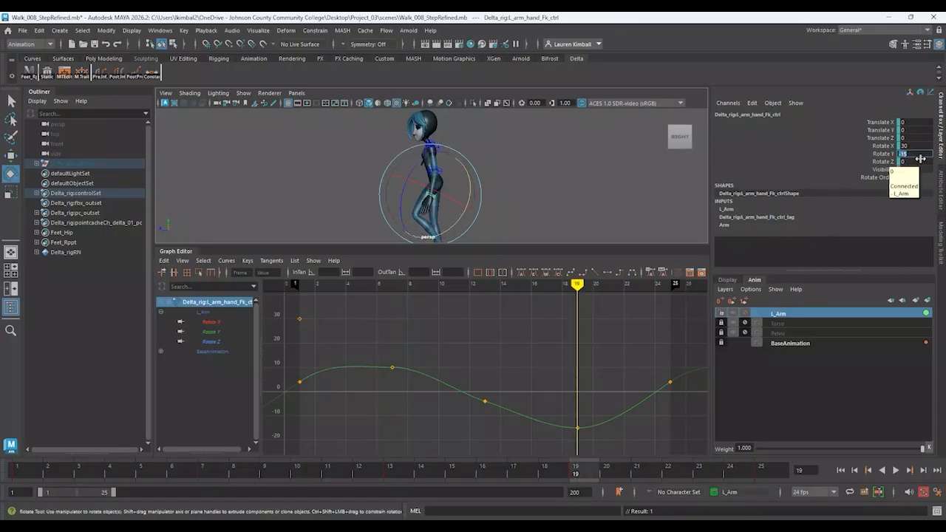
{"action": "key", "text": "Return"}
{"action": "mouse_move", "coordinate": [596, 318]}
{"action": "right_mouse_down", "text": "alt"}
{"action": "mouse_move", "coordinate": [576, 317]}
{"action": "mouse_move", "coordinate": [591, 325]}
{"action": "right_mouse_up", "text": "alt"}
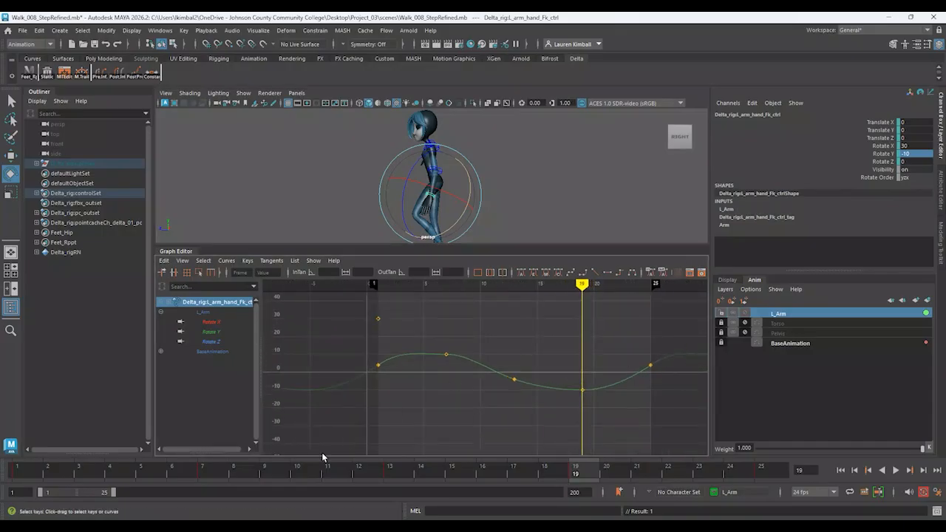
{"action": "left_click_drag", "start_coordinate": [271, 473], "coordinate": [28, 470]}
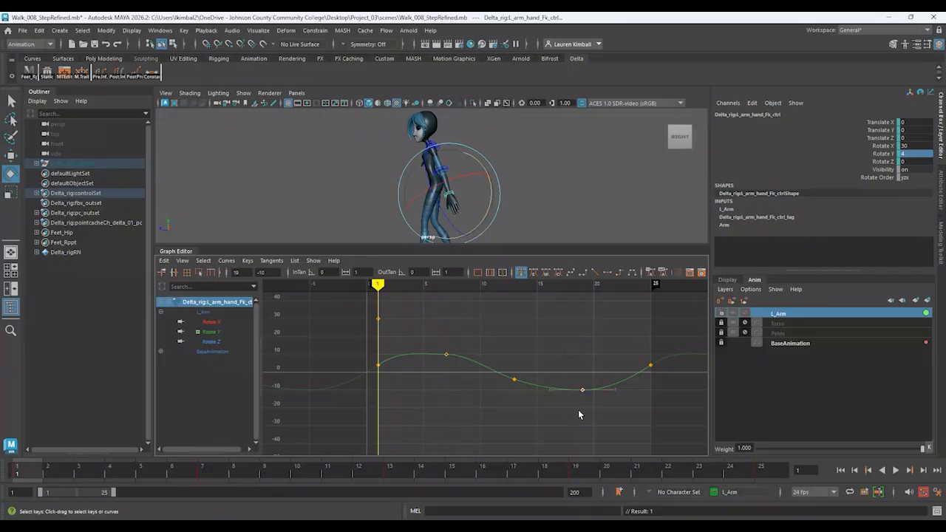
{"action": "left_click", "coordinate": [895, 470]}
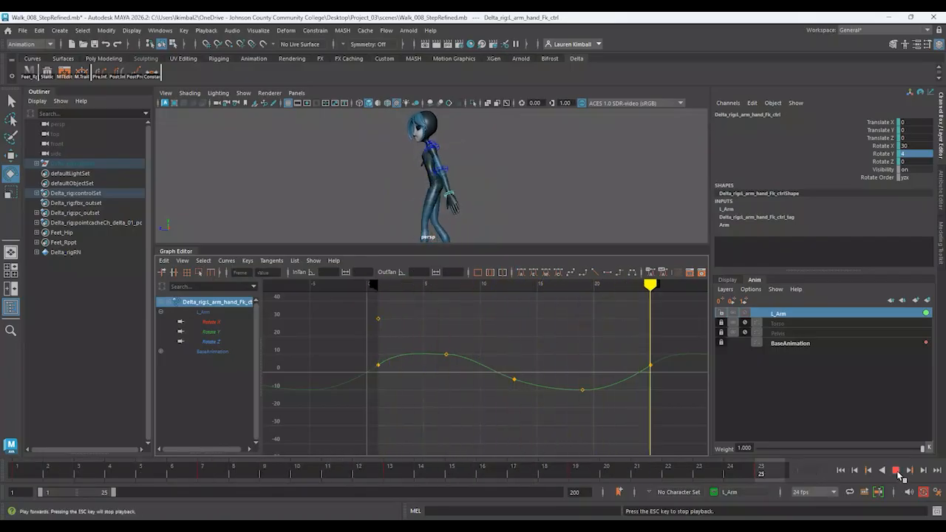
{"action": "left_click", "coordinate": [895, 470]}
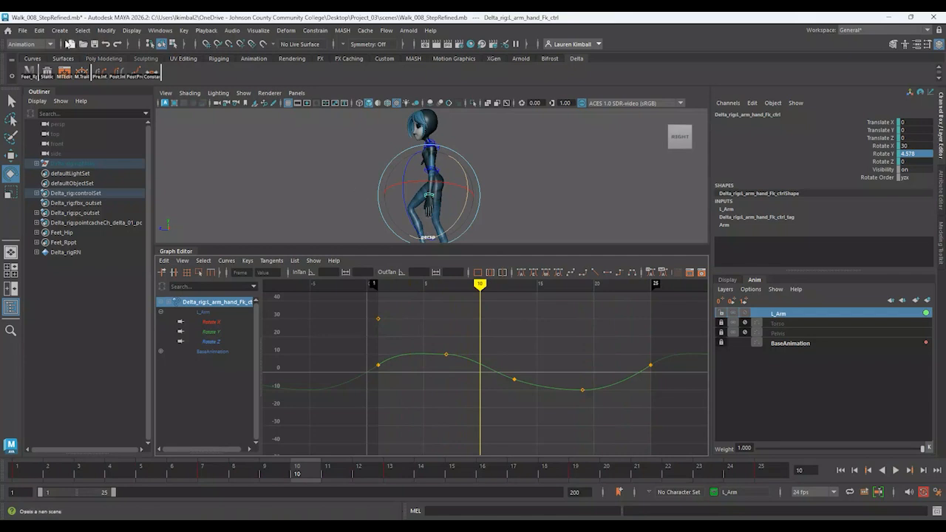
- Save the scene as a new version named Walk_011_LArmProgress.mb in the scenes folder
{"action": "left_click", "coordinate": [23, 31]}
{"action": "left_click", "coordinate": [52, 90]}
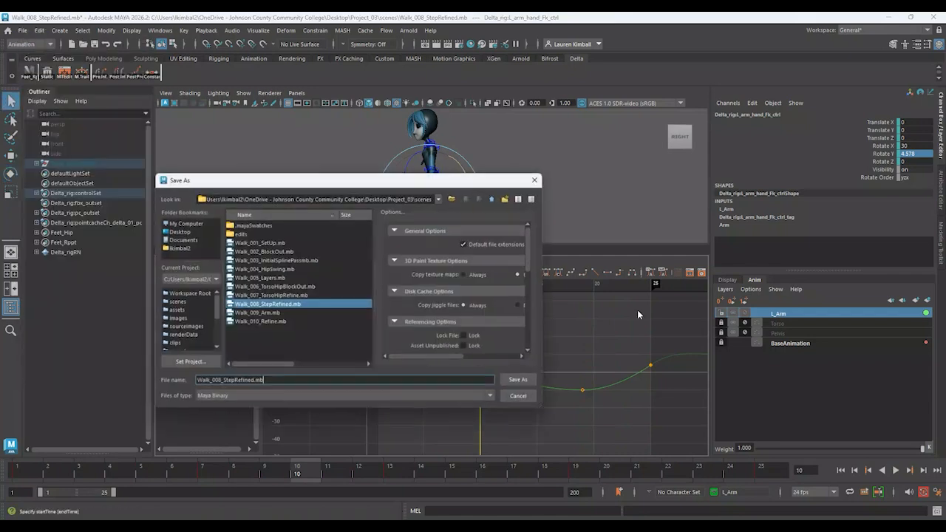
{"action": "left_click", "coordinate": [258, 323]}
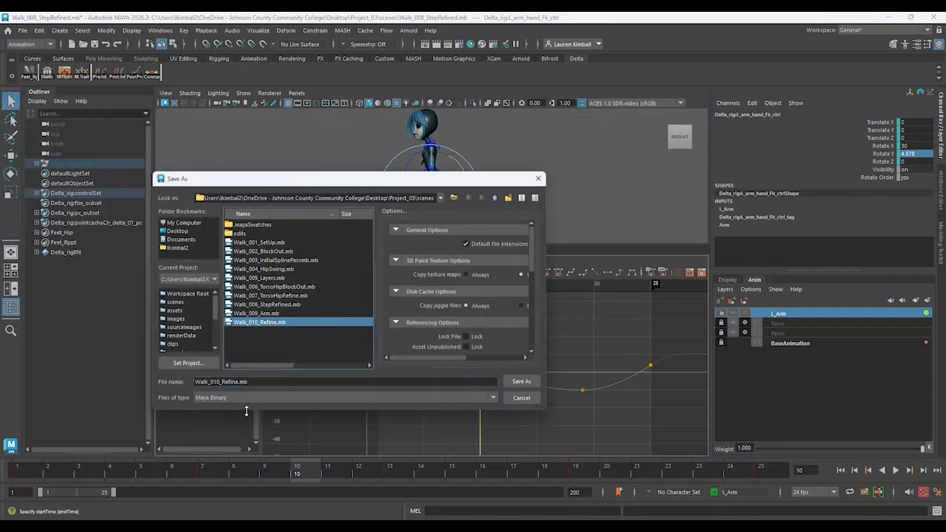
{"action": "left_click", "coordinate": [221, 382]}
{"action": "key", "text": "BackSpace"}
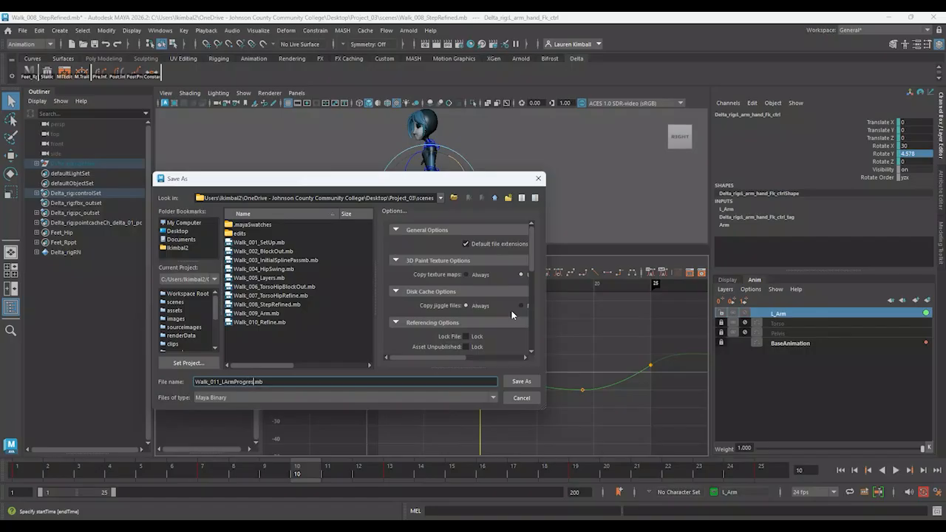
{"action": "type", "text": "s"}
{"action": "key", "text": "Return"}
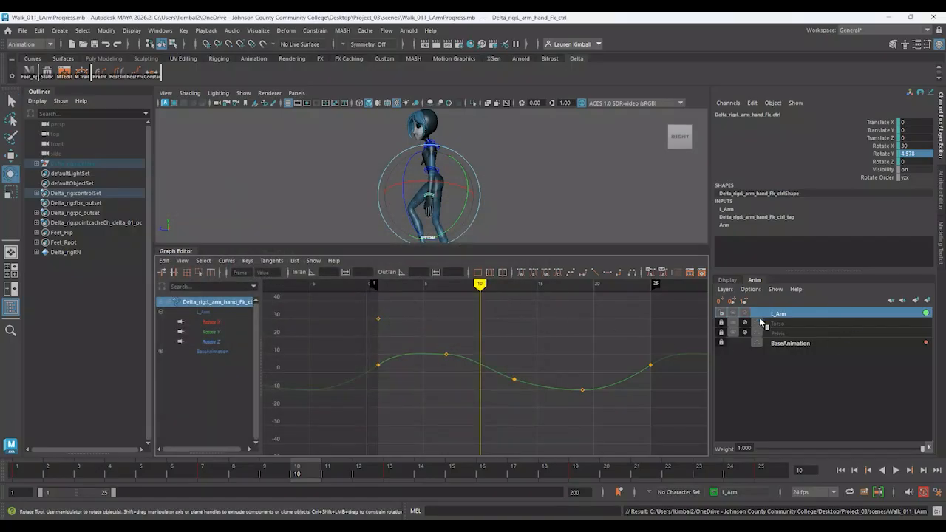
- Collapse the Graph Editor and turn on the Controls display layer to work on the left hand's finger controls
{"action": "left_click", "coordinate": [178, 252]}
{"action": "left_click", "coordinate": [308, 275]}
{"action": "left_click_drag", "start_coordinate": [308, 275], "coordinate": [395, 270], "text": "alt"}
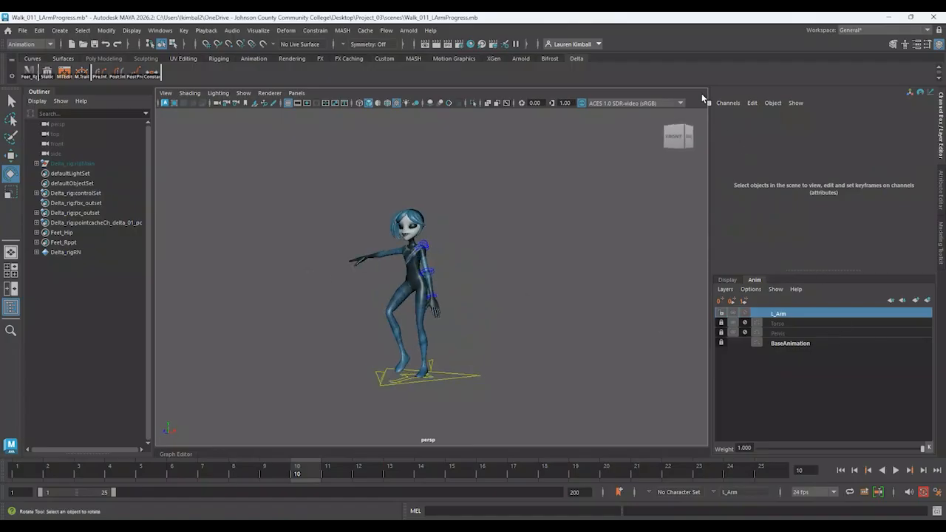
{"action": "scroll", "coordinate": [505, 291], "scroll_direction": "up", "scroll_amount": 10}
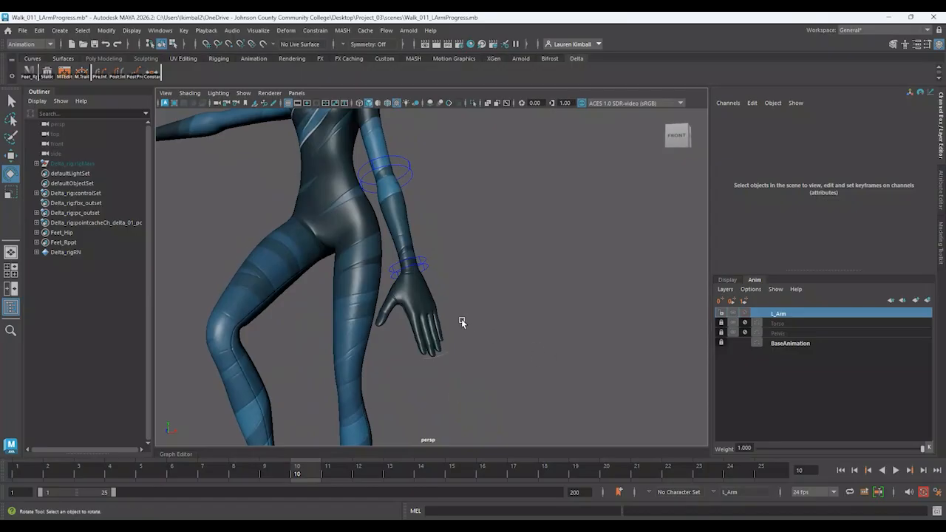
{"action": "left_click_drag", "start_coordinate": [462, 323], "coordinate": [477, 326], "text": "alt"}
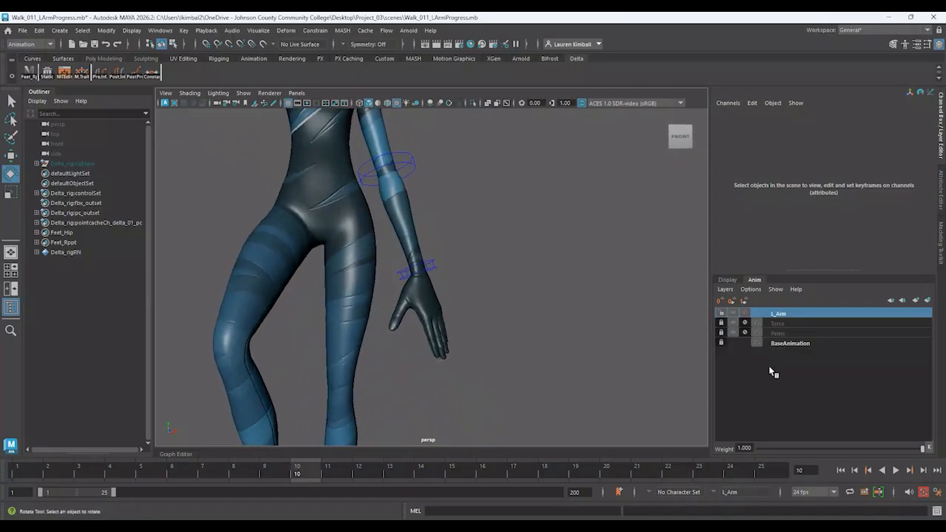
{"action": "left_click", "coordinate": [728, 280]}
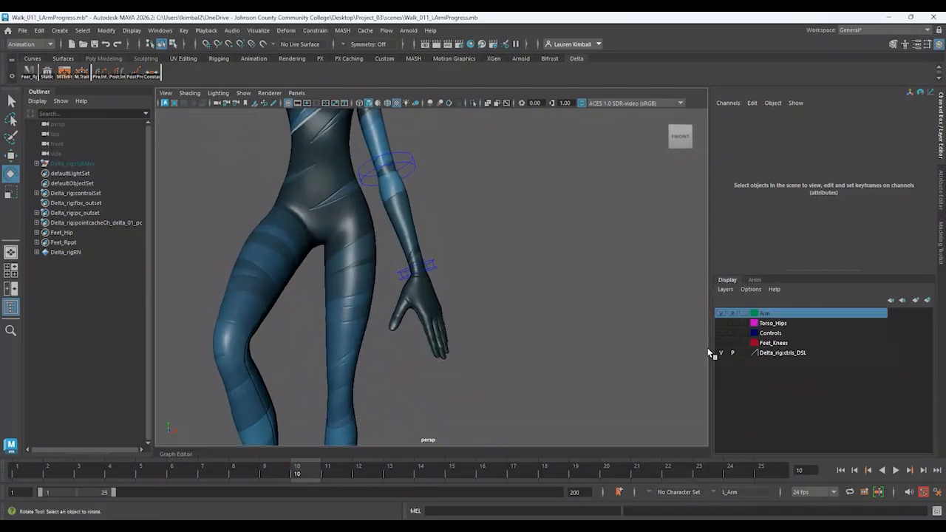
{"action": "right_click_drag", "start_coordinate": [569, 321], "coordinate": [592, 377], "text": "alt"}
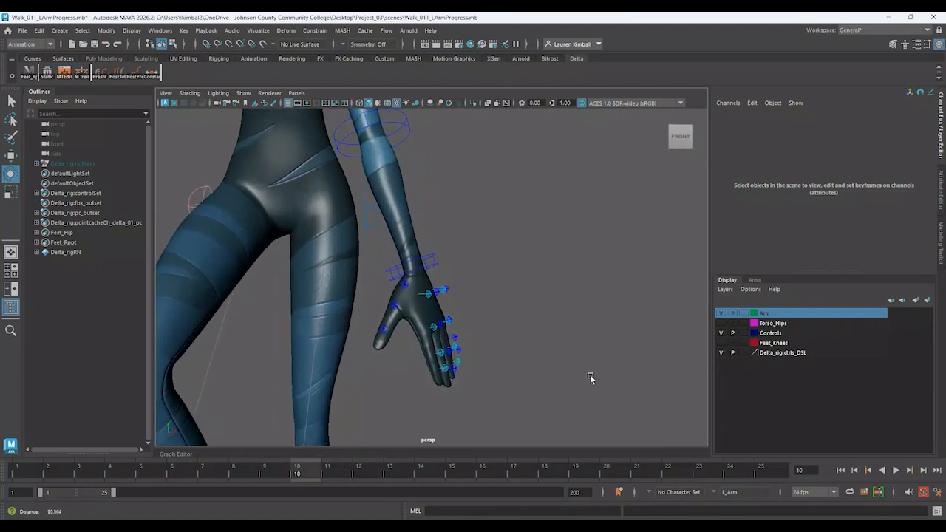
{"action": "left_click_drag", "start_coordinate": [518, 376], "coordinate": [477, 375], "text": "alt"}
{"action": "right_click_drag", "start_coordinate": [477, 376], "coordinate": [614, 375], "text": "alt"}
{"action": "right_click_drag", "start_coordinate": [222, 356], "coordinate": [293, 357], "text": "alt"}
{"action": "left_click_drag", "start_coordinate": [294, 356], "coordinate": [421, 346], "text": "alt"}
{"action": "left_click", "coordinate": [458, 293]}
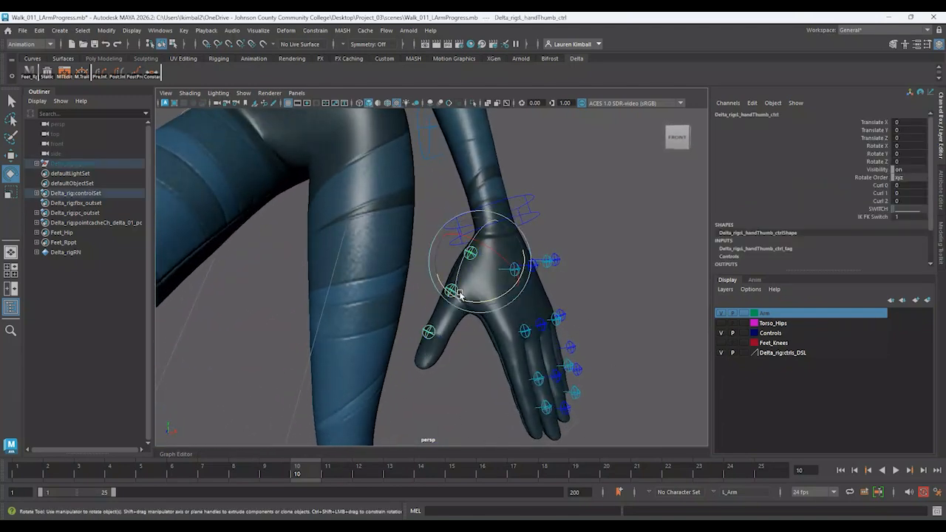
{"action": "key", "text": "q"}
{"action": "left_click", "coordinate": [459, 272]}
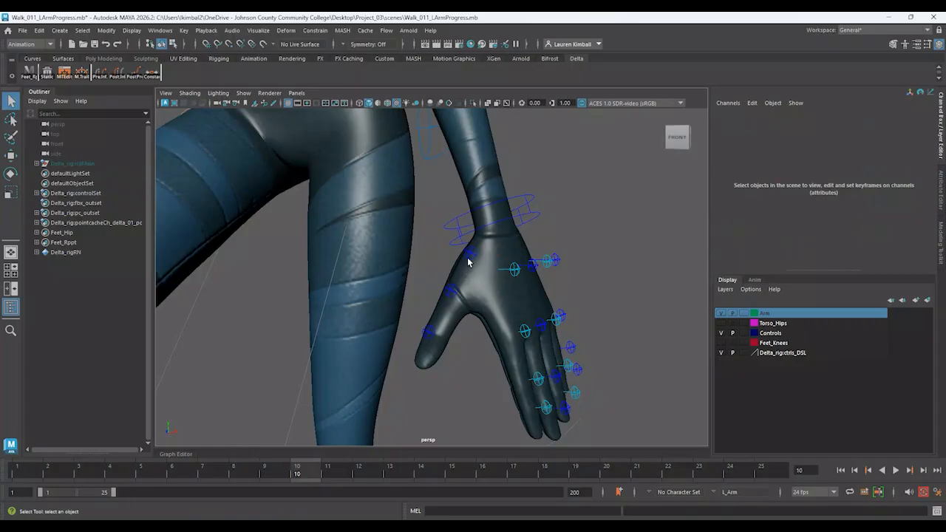
{"action": "left_click", "coordinate": [469, 258]}
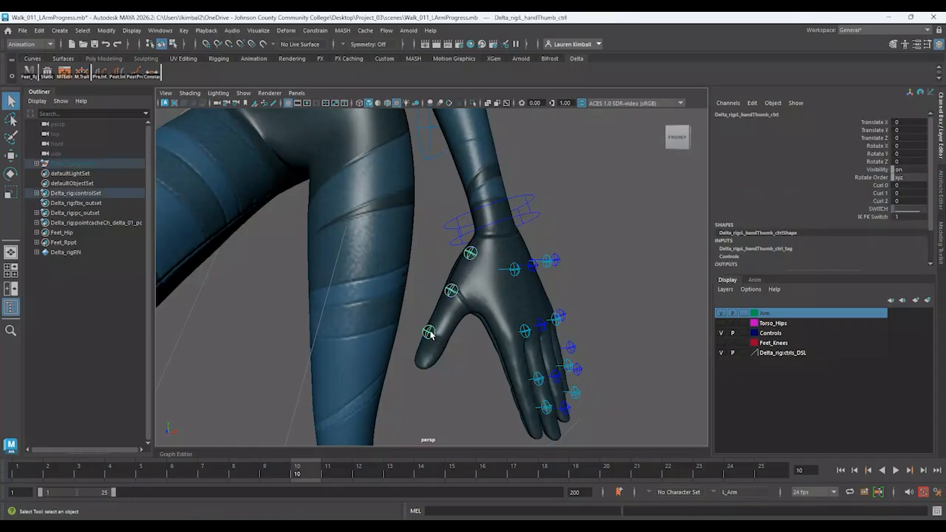
{"action": "left_click", "coordinate": [467, 375]}
{"action": "left_click", "coordinate": [471, 254]}
{"action": "key", "text": "e"}
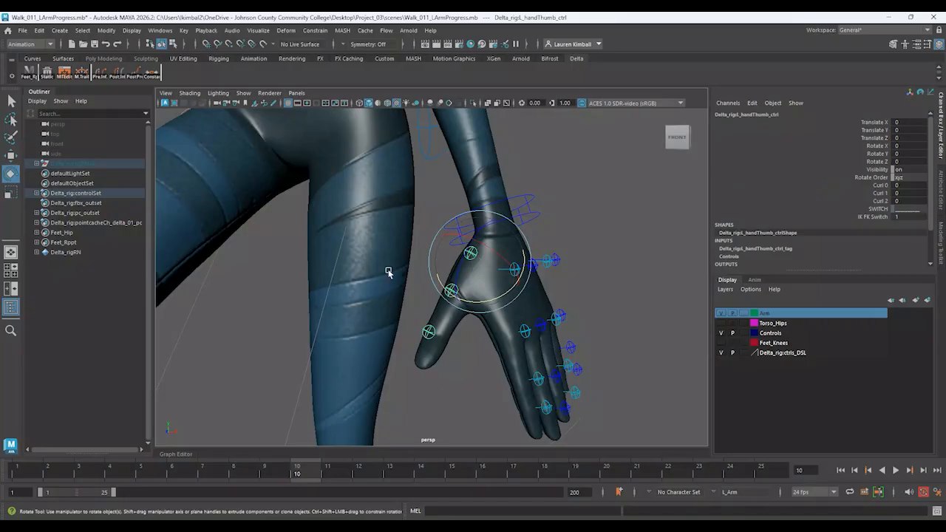
{"action": "key", "text": "q"}
{"action": "left_click", "coordinate": [455, 336]}
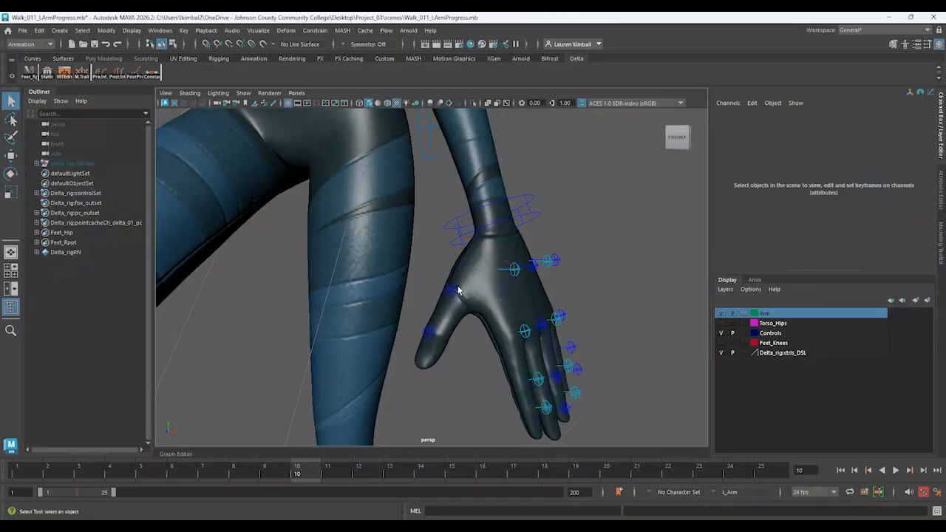
- Rotate the left thumb's base control toward the palm to about 8.3 in Rotate Y and -11.6 in Rotate Z
{"action": "left_click_drag", "start_coordinate": [457, 290], "coordinate": [472, 312], "text": "alt"}
{"action": "left_click", "coordinate": [507, 300]}
{"action": "left_click", "coordinate": [487, 341]}
{"action": "left_click", "coordinate": [499, 262]}
{"action": "key", "text": "w"}
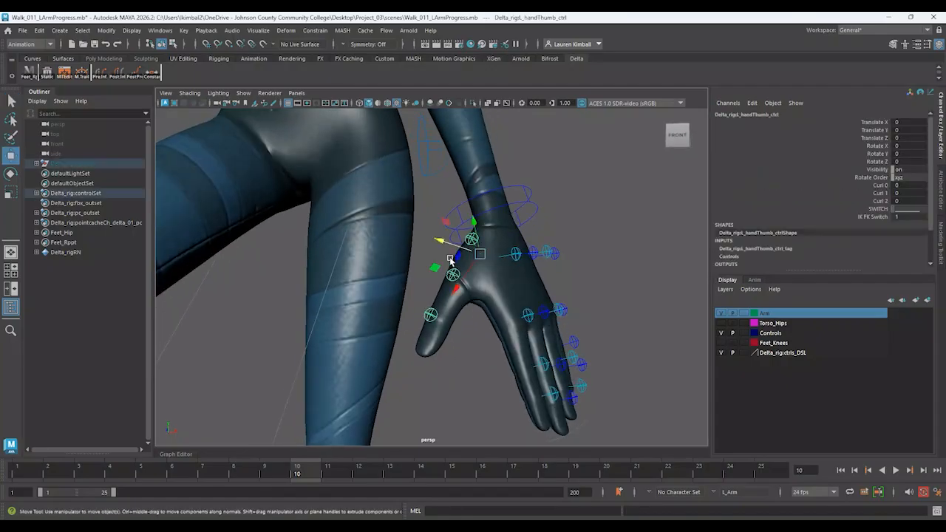
{"action": "key", "text": "e"}
{"action": "left_click_drag", "start_coordinate": [458, 255], "coordinate": [460, 266]}
{"action": "left_click_drag", "start_coordinate": [522, 256], "coordinate": [479, 270]}
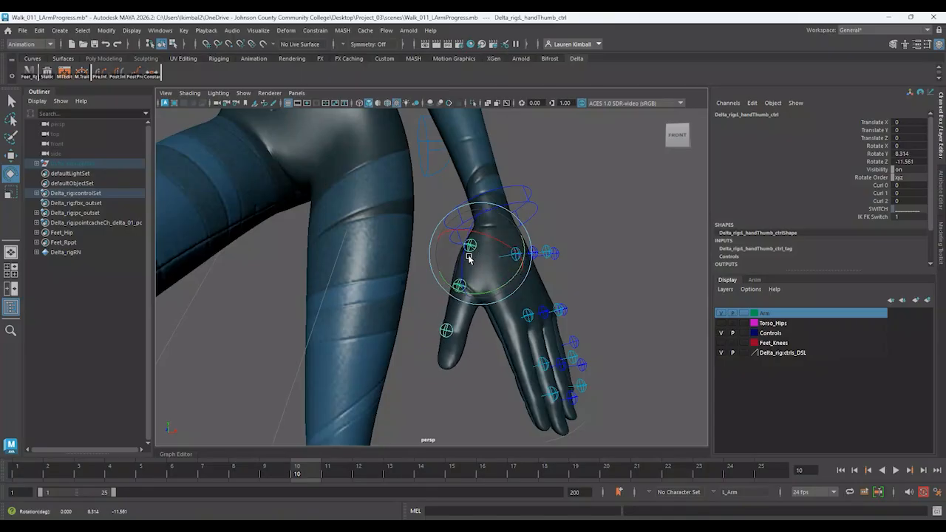
{"action": "left_click", "coordinate": [539, 260]}
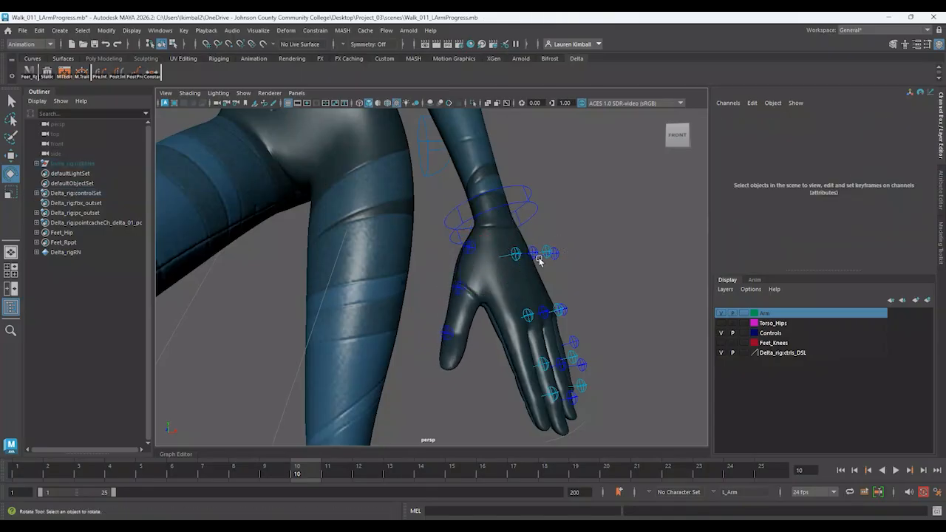
- Rotate the left thumb's two outer joints together, and bring the thumb tip to about 5.8 in Rotate Z
{"action": "left_click", "coordinate": [465, 290]}
{"action": "key", "text": "q"}
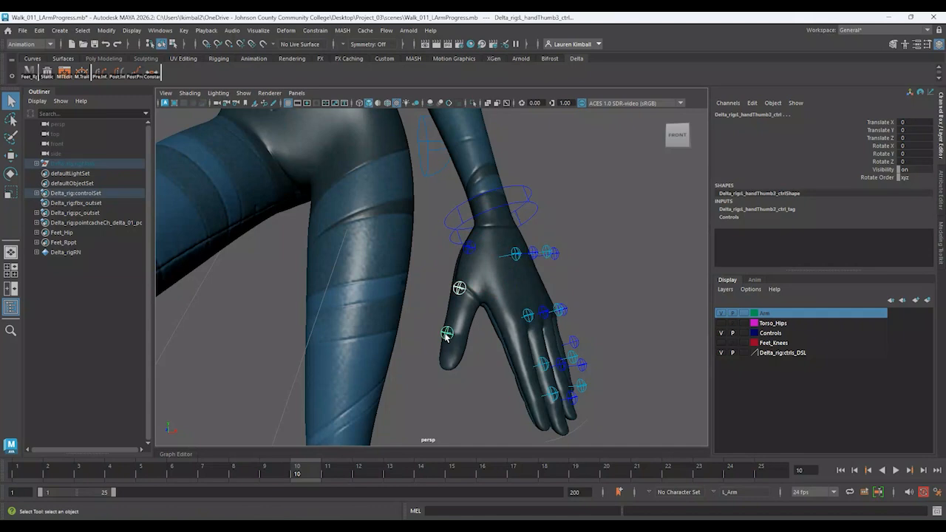
{"action": "key", "text": "r"}
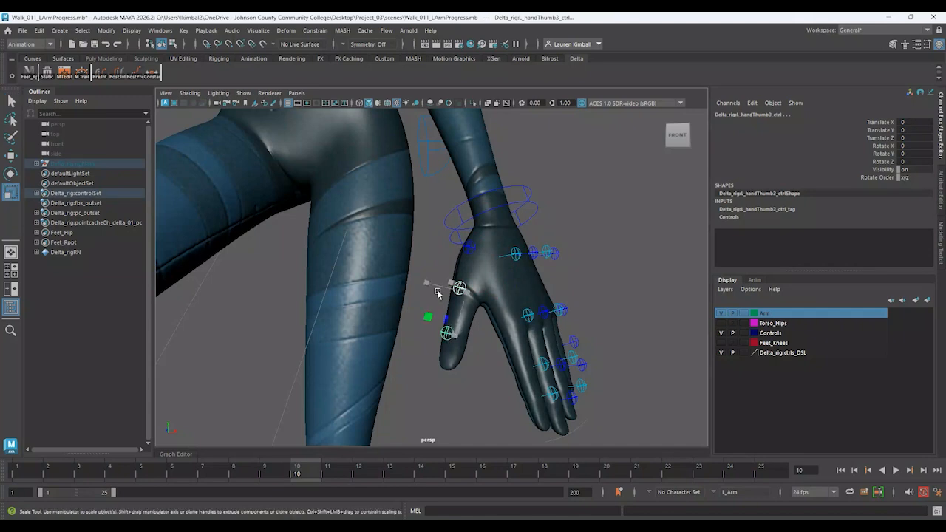
{"action": "key", "text": "e"}
{"action": "left_click_drag", "start_coordinate": [450, 296], "coordinate": [445, 313]}
{"action": "left_click", "coordinate": [602, 264]}
{"action": "left_click", "coordinate": [446, 336]}
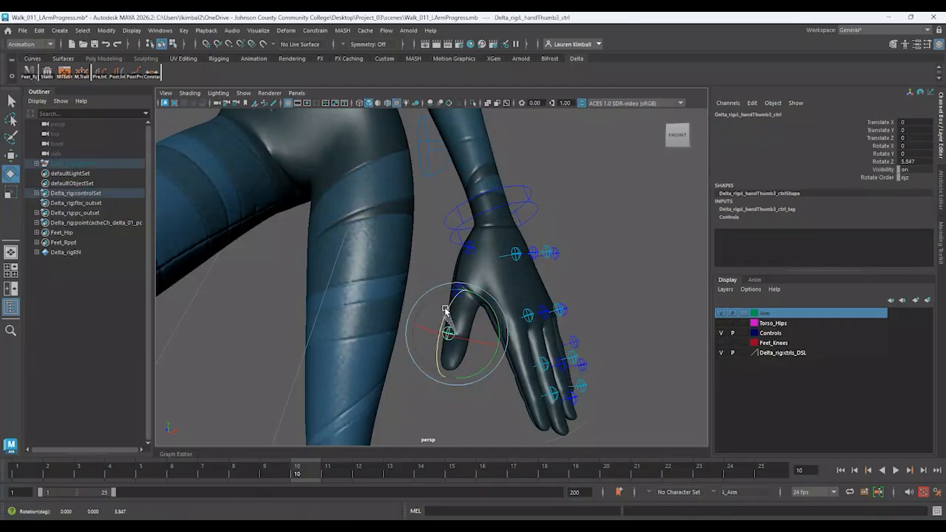
{"action": "left_click", "coordinate": [571, 265]}
- Select the joint controls of the left hand's four fingers and curl them together to about -4.8 in Rotate Z
{"action": "left_click_drag", "start_coordinate": [580, 272], "coordinate": [529, 287], "text": "alt"}
{"action": "left_click_drag", "start_coordinate": [512, 340], "coordinate": [549, 326], "text": "alt"}
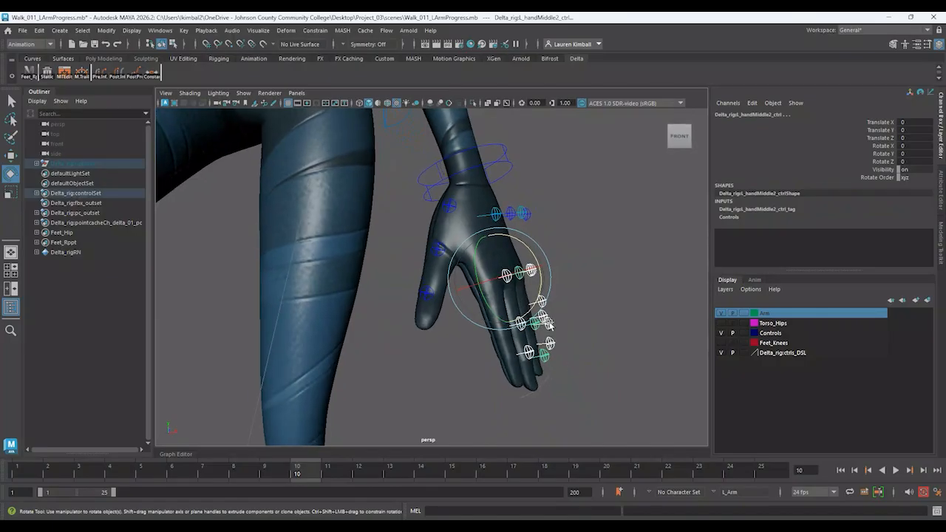
{"action": "left_click_drag", "start_coordinate": [529, 253], "coordinate": [555, 325]}
{"action": "key", "text": "ctrl+z"}
{"action": "left_click_drag", "start_coordinate": [526, 244], "coordinate": [528, 254]}
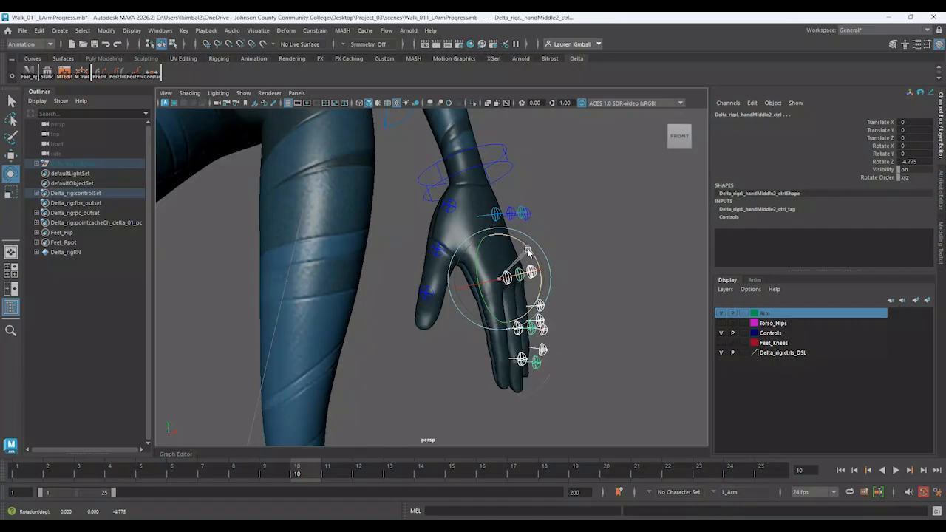
{"action": "left_click", "coordinate": [603, 248]}
- Curl the left middle finger's three joints together to about -14.1 in Rotate Z
{"action": "left_click_drag", "start_coordinate": [602, 248], "coordinate": [571, 284], "text": "alt"}
{"action": "left_click", "coordinate": [495, 280]}
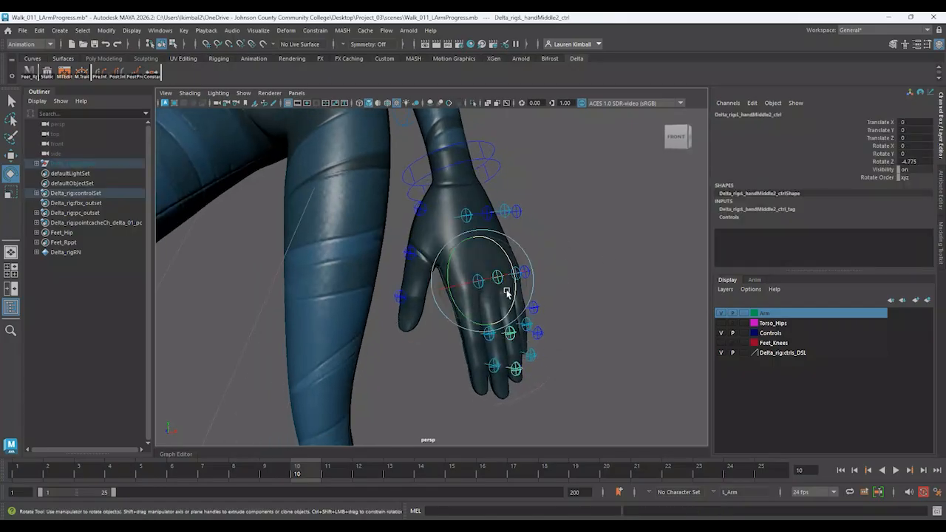
{"action": "key", "text": "q"}
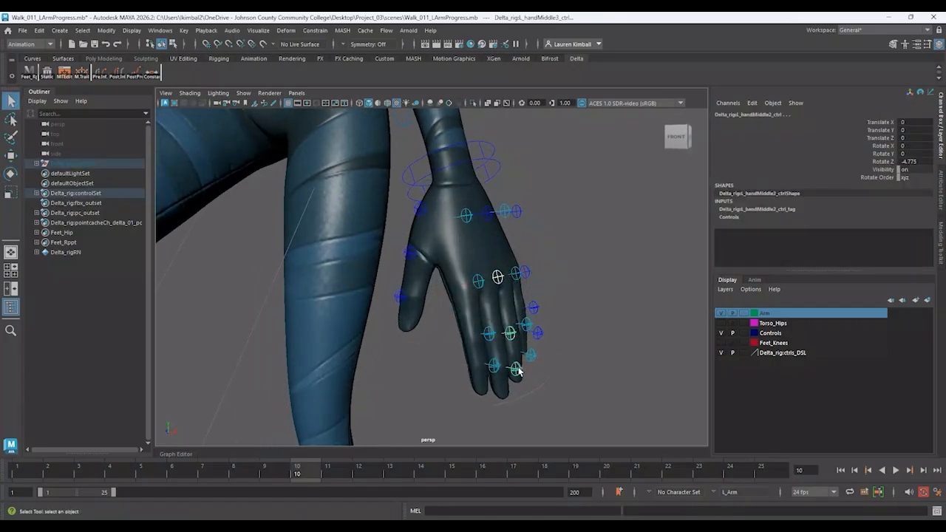
{"action": "left_click", "coordinate": [518, 371]}
{"action": "key", "text": "e"}
{"action": "left_click_drag", "start_coordinate": [516, 327], "coordinate": [517, 336]}
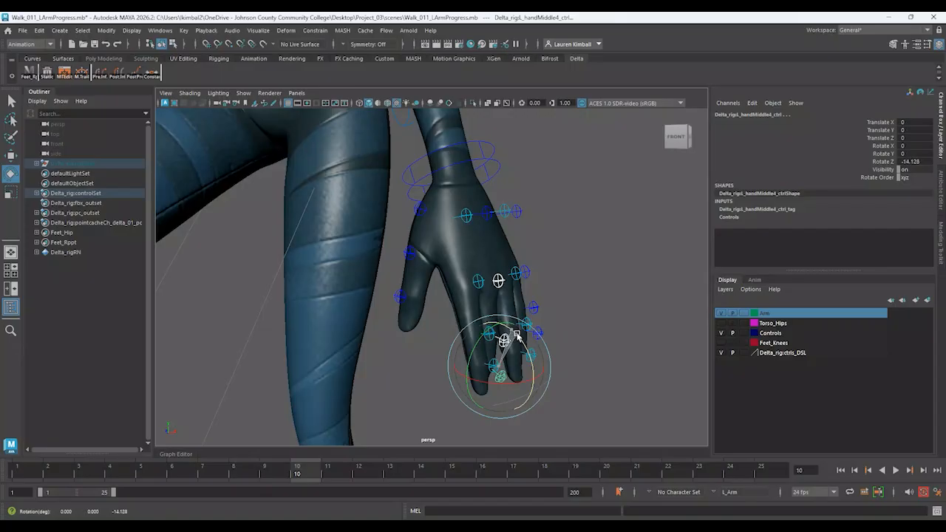
{"action": "left_click", "coordinate": [557, 304]}
- Curl the left ring finger's three joints together to about -17.3 in Rotate Z
{"action": "left_click", "coordinate": [515, 274]}
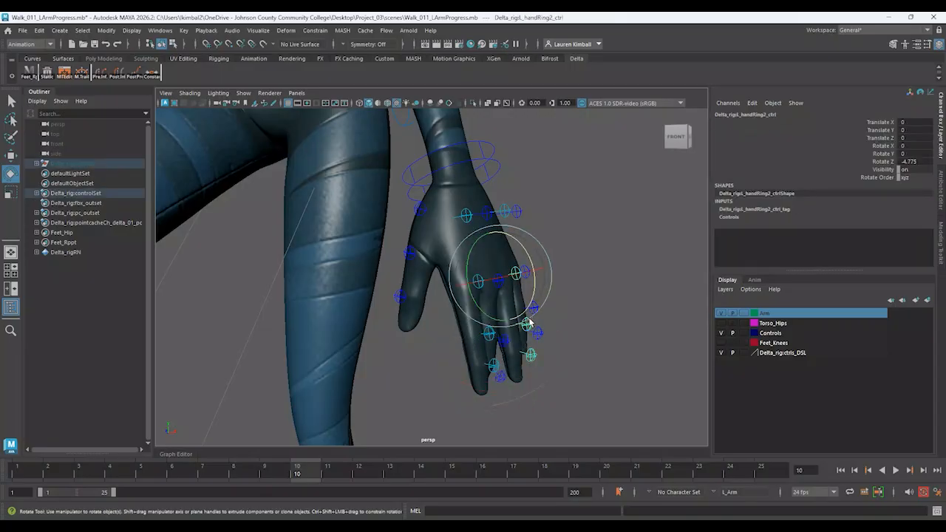
{"action": "key", "text": "q"}
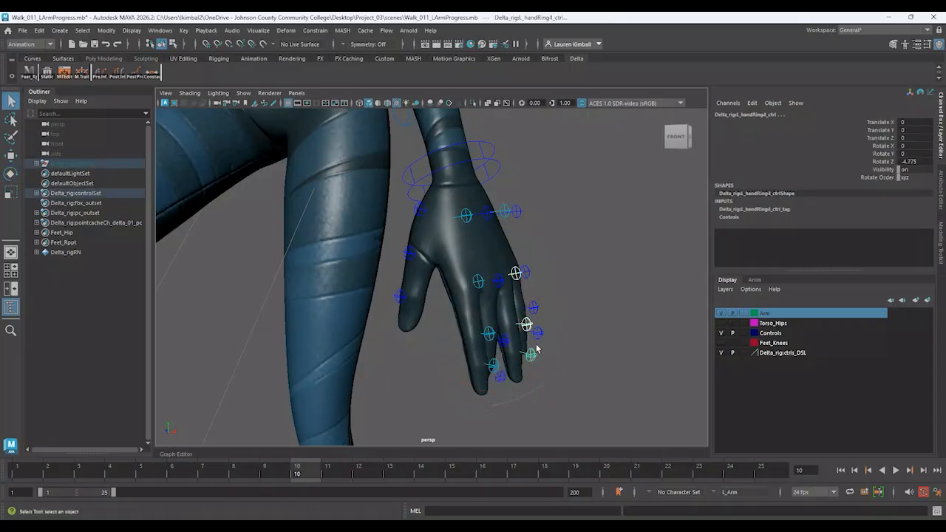
{"action": "key", "text": "e"}
{"action": "left_click_drag", "start_coordinate": [537, 318], "coordinate": [538, 329]}
- Curl the left pinky's three joints together to about -20.5 in Rotate Z
{"action": "left_click_drag", "start_coordinate": [597, 325], "coordinate": [585, 326], "text": "alt"}
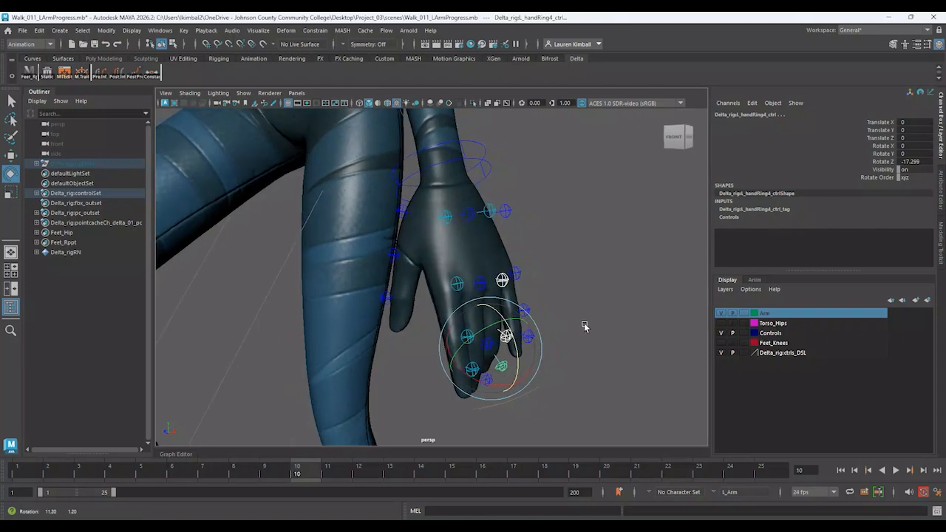
{"action": "left_click", "coordinate": [510, 277]}
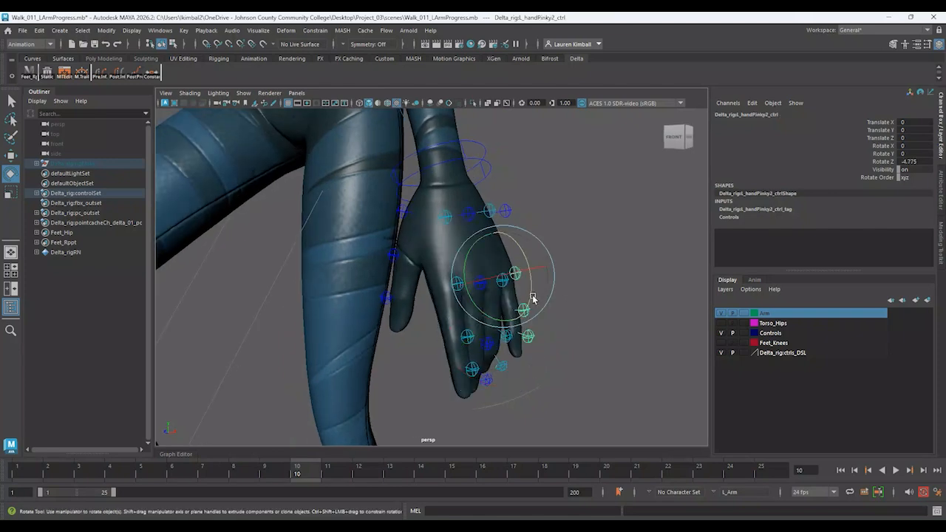
{"action": "key", "text": "q"}
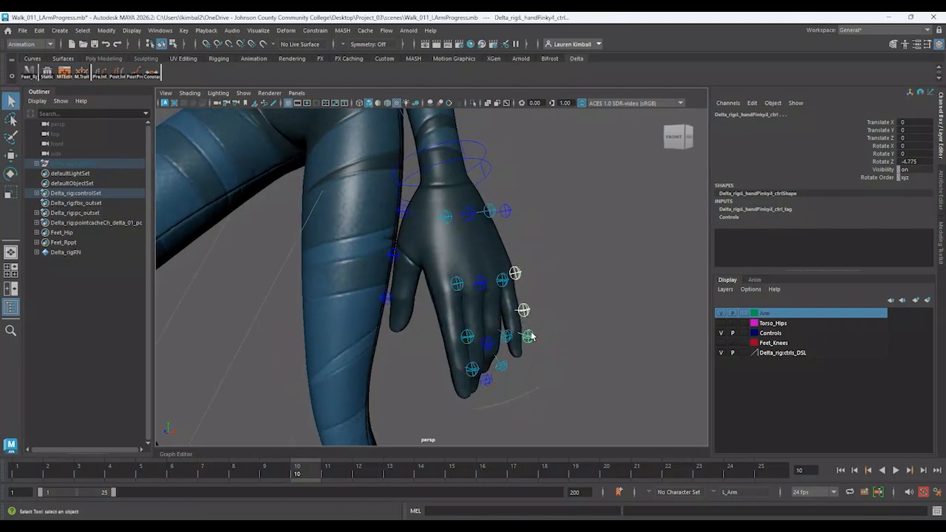
{"action": "key", "text": "e"}
{"action": "left_click_drag", "start_coordinate": [528, 307], "coordinate": [538, 318]}
- Adjust the finger spread by rotating the pinky, ring and middle base controls in Rotate X, the pinky about -5.9 and the middle about -4.3
{"action": "left_click_drag", "start_coordinate": [577, 292], "coordinate": [533, 301], "text": "alt"}
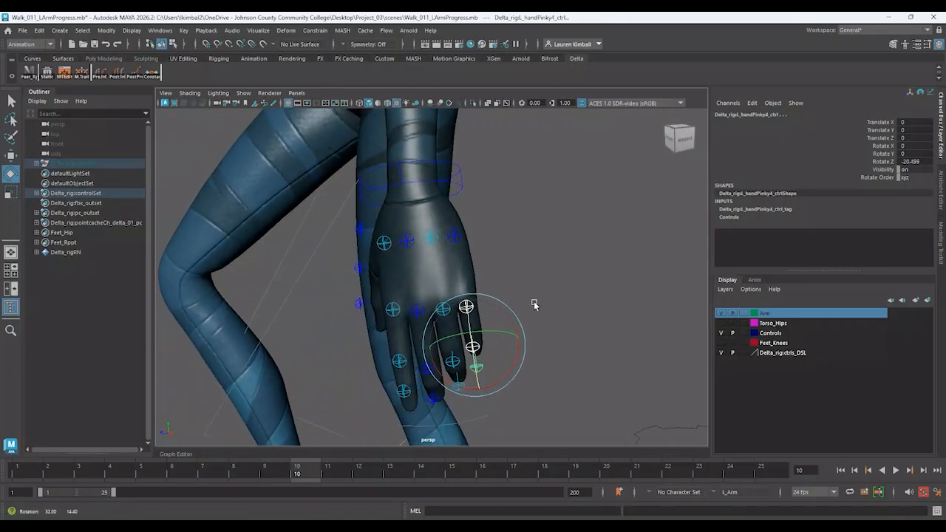
{"action": "left_click", "coordinate": [456, 236]}
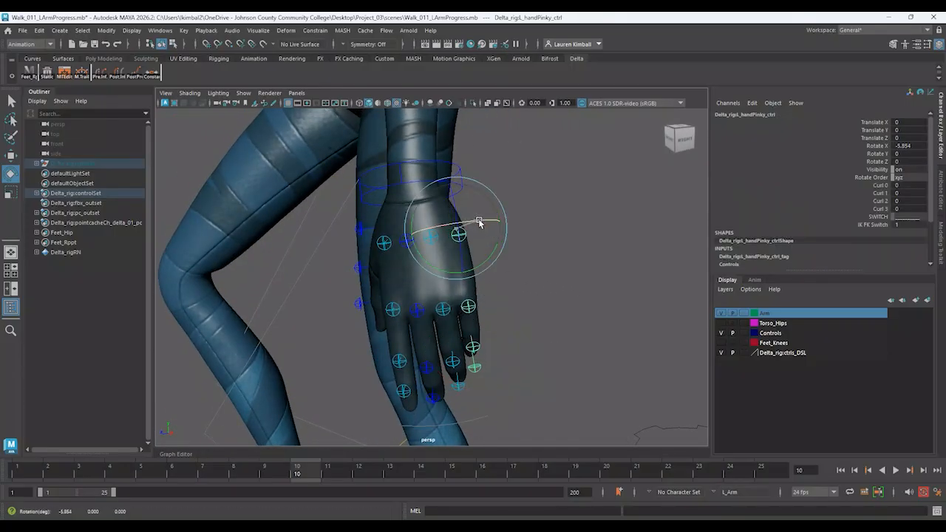
{"action": "left_click", "coordinate": [438, 238]}
{"action": "left_click", "coordinate": [437, 237]}
{"action": "left_click_drag", "start_coordinate": [444, 225], "coordinate": [450, 228]}
{"action": "left_click", "coordinate": [537, 244]}
{"action": "left_click_drag", "start_coordinate": [537, 245], "coordinate": [427, 209], "text": "alt"}
{"action": "left_click", "coordinate": [407, 220]}
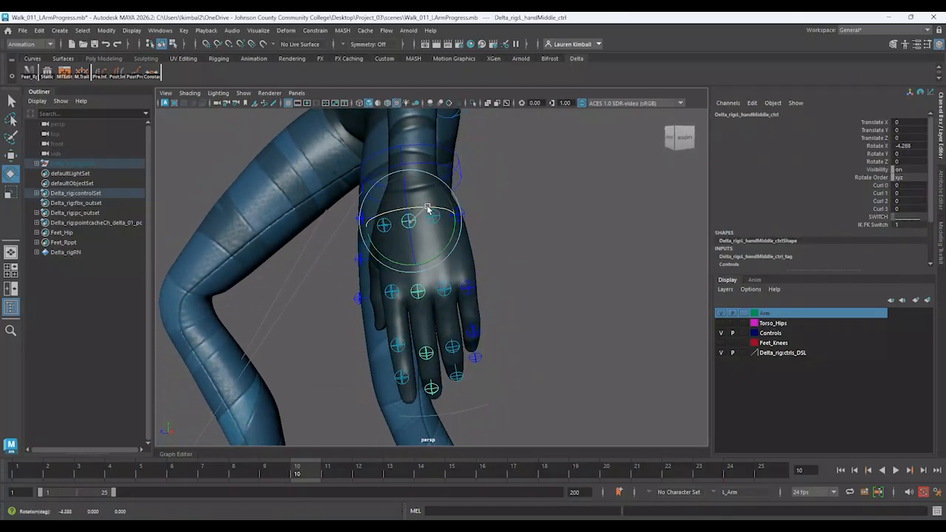
{"action": "left_click", "coordinate": [607, 237]}
- Hide the Controls display layer and examine the hand pose on the whole character from the front
{"action": "left_click_drag", "start_coordinate": [607, 237], "coordinate": [490, 254], "text": "alt"}
{"action": "scroll", "coordinate": [485, 240], "scroll_direction": "down", "scroll_amount": 3}
{"action": "left_click", "coordinate": [722, 333]}
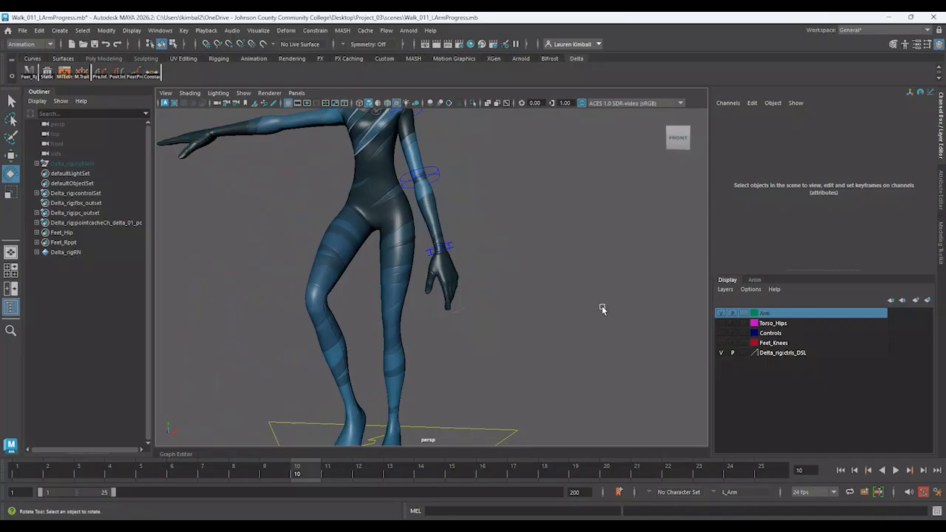
{"action": "left_click_drag", "start_coordinate": [602, 309], "coordinate": [558, 327], "text": "alt"}
{"action": "scroll", "coordinate": [556, 326], "scroll_direction": "down", "scroll_amount": 3}
{"action": "middle_click_drag", "start_coordinate": [517, 334], "coordinate": [521, 378], "text": "alt"}
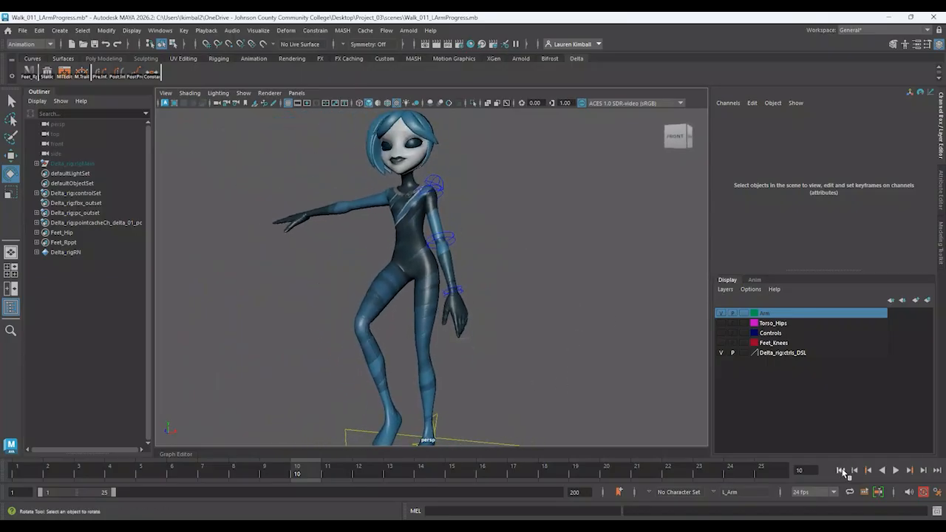
- Play the walk cycle from the first frame while viewing it from the front, stopping to examine the left hand
{"action": "left_click", "coordinate": [842, 471]}
{"action": "left_click", "coordinate": [894, 471]}
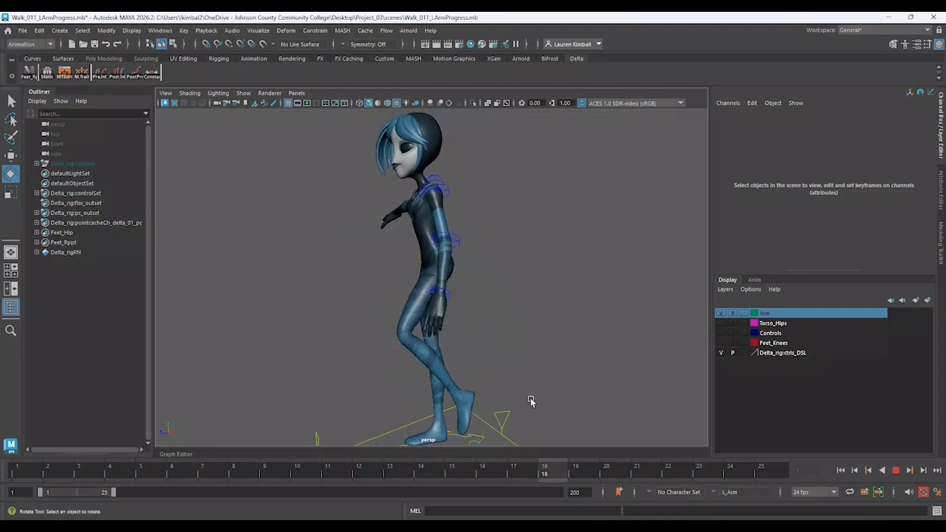
{"action": "left_click_drag", "start_coordinate": [530, 401], "coordinate": [660, 384], "text": "alt"}
{"action": "left_click", "coordinate": [895, 470]}
{"action": "scroll", "coordinate": [591, 395], "scroll_direction": "up", "scroll_amount": 5}
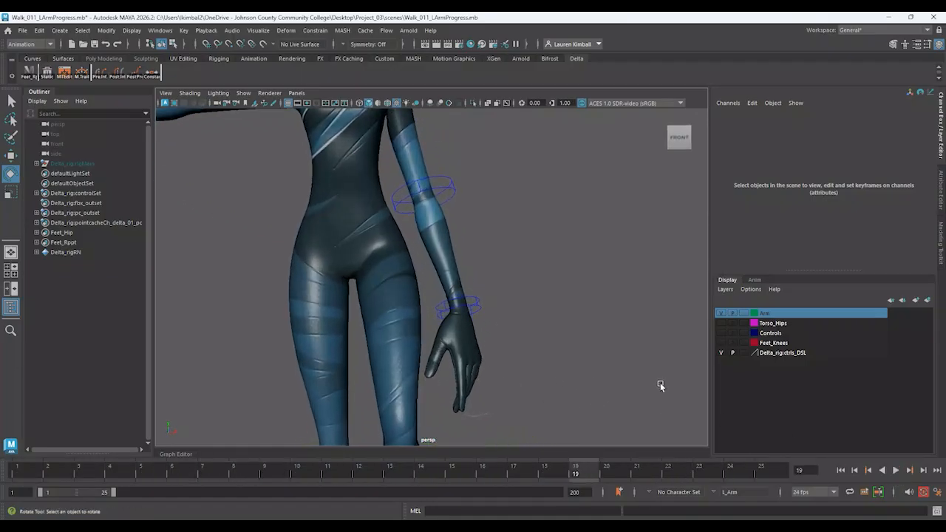
- Show the Controls display layer and rotate the left thumb's base control to about -24 in Rotate Z
{"action": "left_click", "coordinate": [722, 332]}
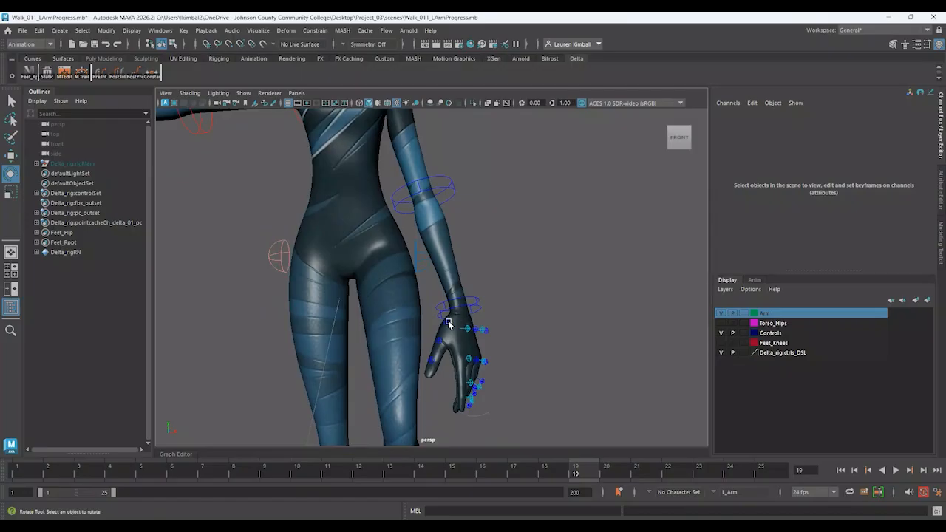
{"action": "left_click", "coordinate": [449, 323]}
{"action": "left_click_drag", "start_coordinate": [458, 364], "coordinate": [464, 365]}
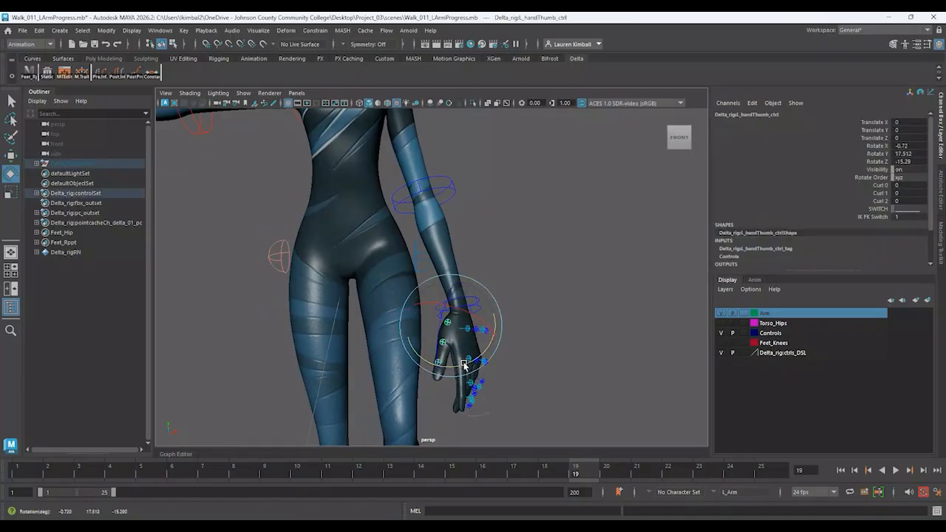
{"action": "left_click", "coordinate": [597, 345]}
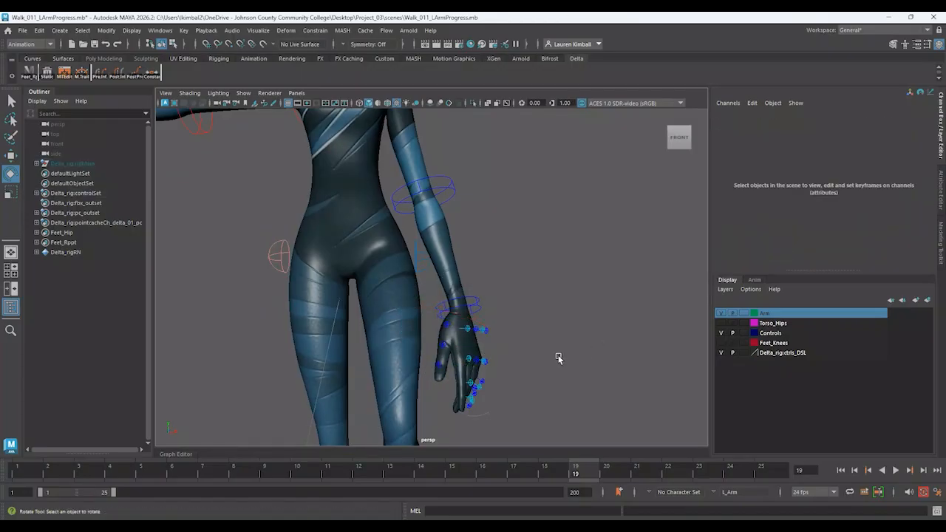
{"action": "left_click_drag", "start_coordinate": [560, 359], "coordinate": [503, 357], "text": "alt"}
{"action": "left_click", "coordinate": [436, 326]}
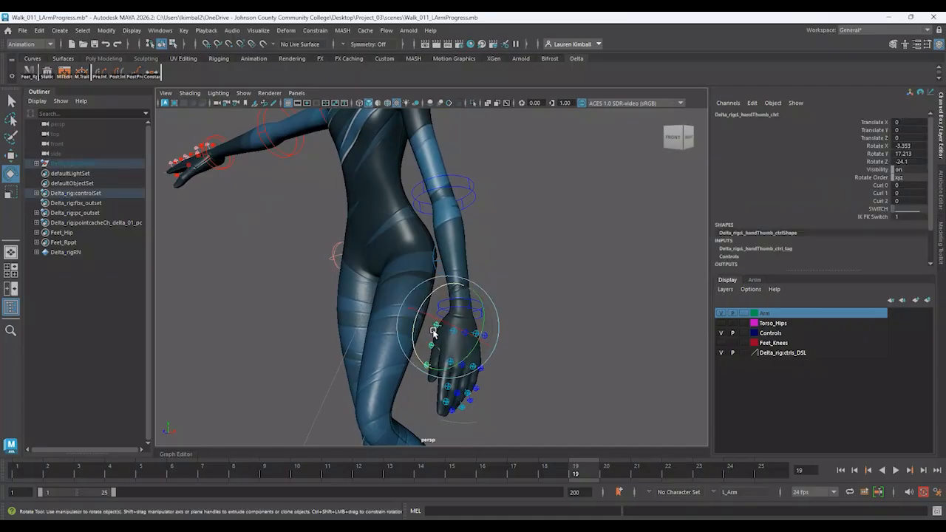
{"action": "left_click", "coordinate": [596, 334]}
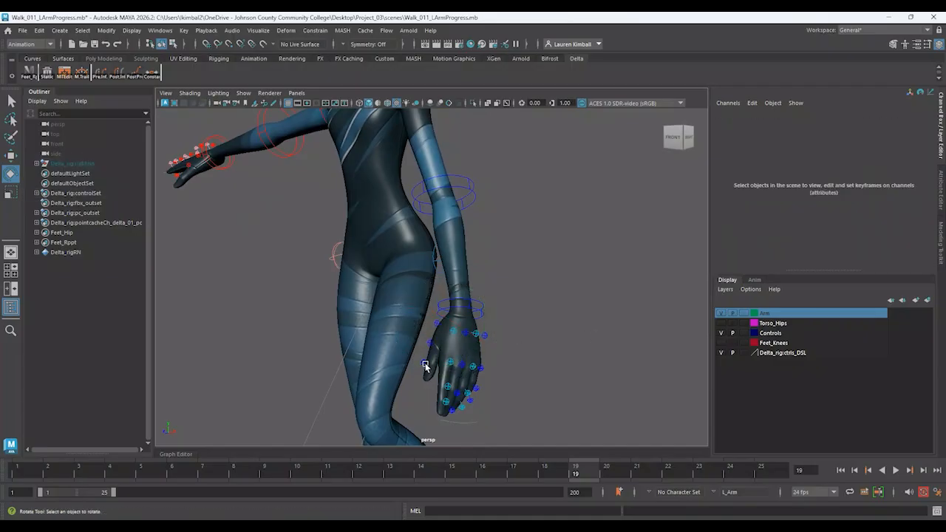
- Bend the left thumb's outer joints in Rotate Z, the middle joint to about -4 and the tip joint to about 5.1
{"action": "left_click", "coordinate": [425, 365]}
{"action": "left_click_drag", "start_coordinate": [399, 361], "coordinate": [395, 372]}
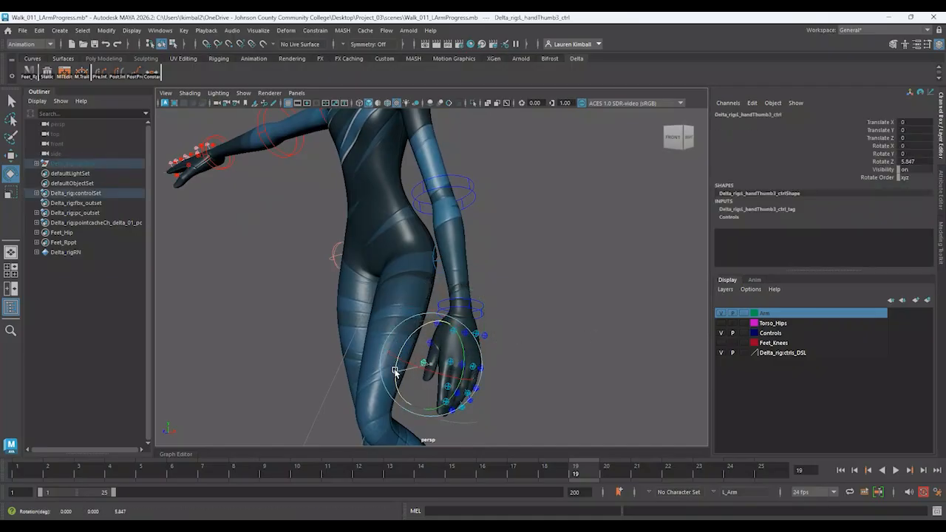
{"action": "left_click", "coordinate": [670, 313]}
{"action": "left_click_drag", "start_coordinate": [670, 312], "coordinate": [397, 360], "text": "alt"}
{"action": "left_click", "coordinate": [425, 341]}
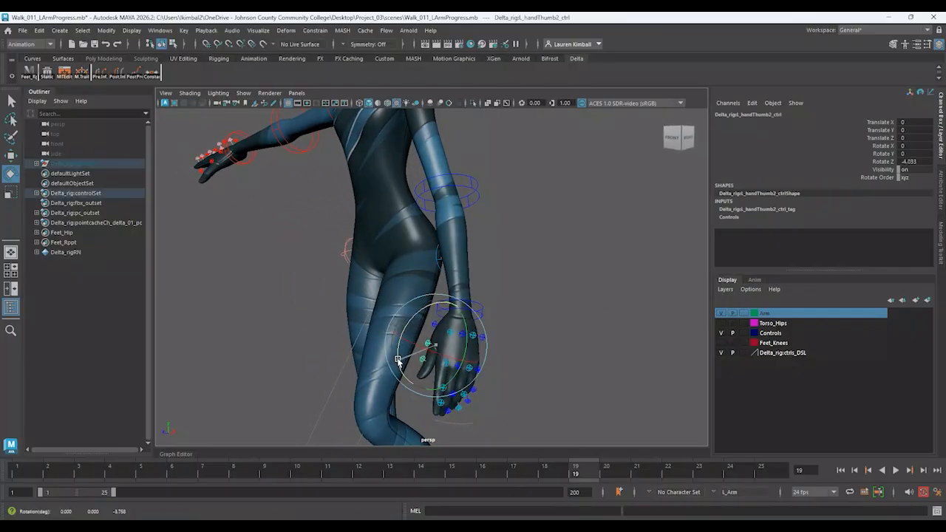
{"action": "left_click", "coordinate": [577, 350]}
{"action": "left_click", "coordinate": [413, 362]}
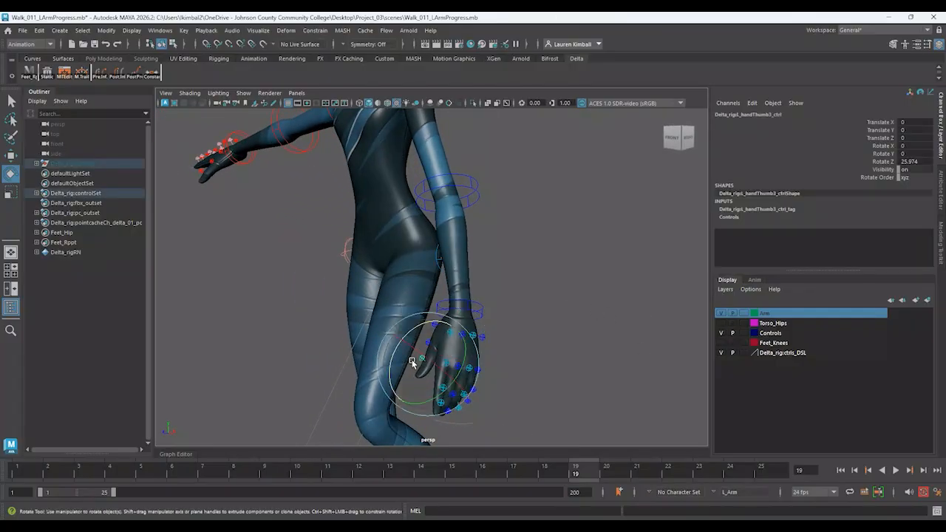
{"action": "left_click_drag", "start_coordinate": [392, 353], "coordinate": [385, 368]}
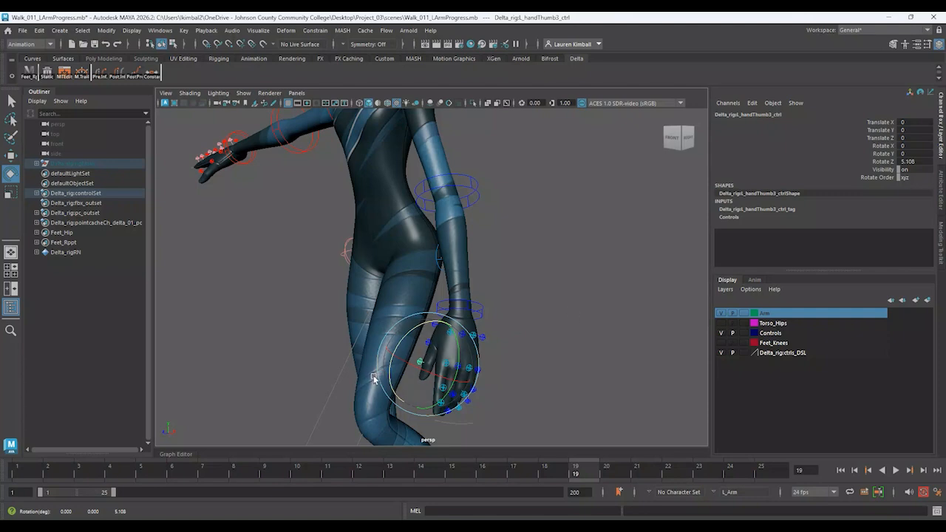
{"action": "left_click", "coordinate": [549, 332]}
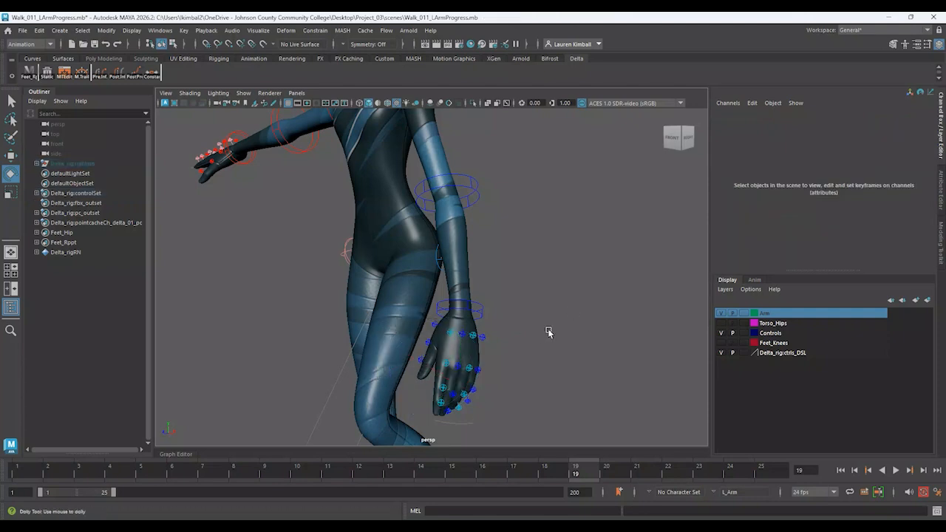
- Fine-tune the left thumb pose with one more small rotation of its control
{"action": "left_click_drag", "start_coordinate": [549, 332], "coordinate": [577, 377], "text": "alt"}
{"action": "left_click", "coordinate": [441, 342]}
{"action": "left_click_drag", "start_coordinate": [441, 342], "coordinate": [461, 346]}
{"action": "left_click", "coordinate": [633, 339]}
- Hide the control curves in the viewport and play the walk cycle to check the left hand on the whole character
{"action": "right_click_drag", "start_coordinate": [568, 340], "coordinate": [518, 324], "text": "alt"}
{"action": "key", "text": "alt+1"}
{"action": "left_click_drag", "start_coordinate": [590, 346], "coordinate": [648, 332], "text": "alt"}
{"action": "right_click_drag", "start_coordinate": [648, 331], "coordinate": [553, 387], "text": "alt"}
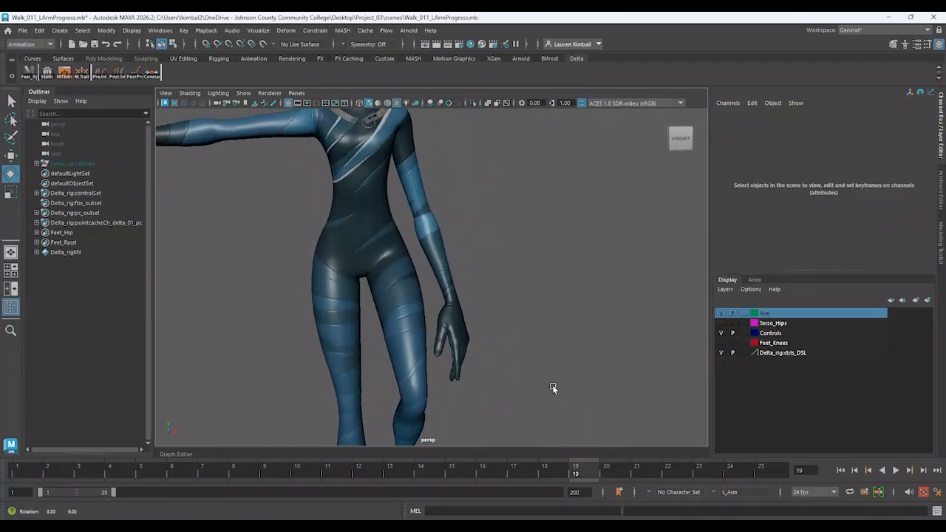
{"action": "left_click", "coordinate": [895, 471]}
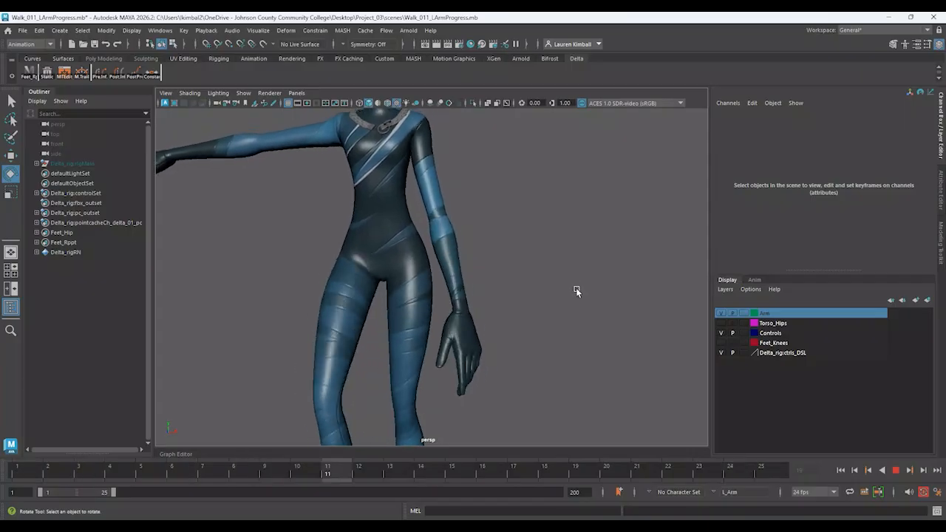
{"action": "right_click_drag", "start_coordinate": [487, 318], "coordinate": [446, 325], "text": "alt"}
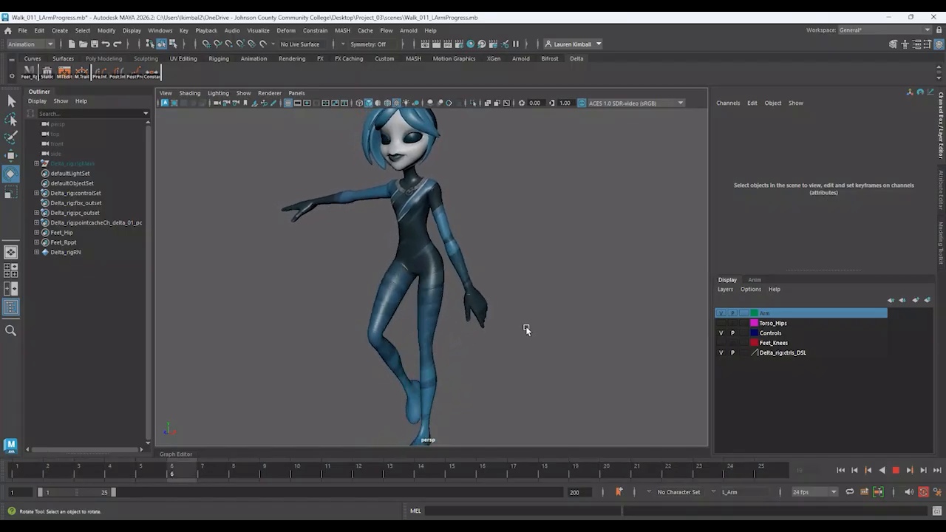
{"action": "left_click", "coordinate": [896, 470]}
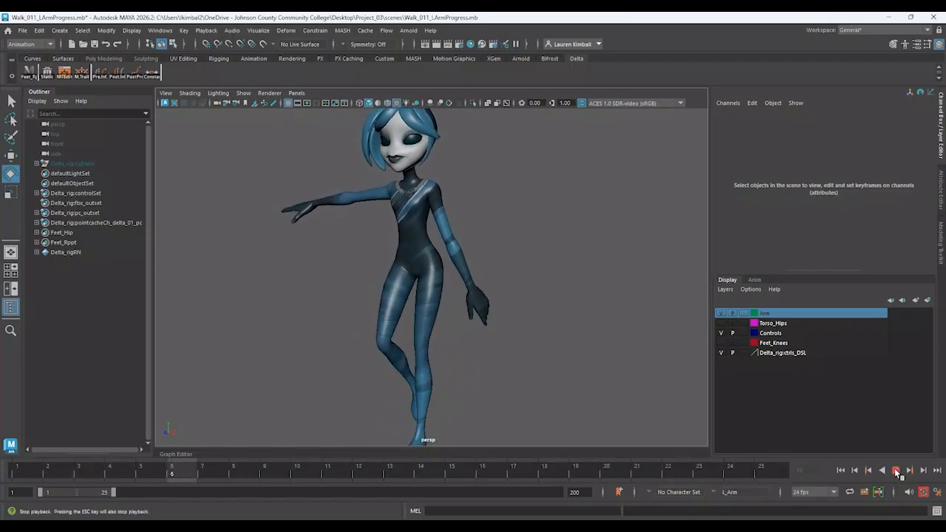
- Display the rig's control curves again around the left hand
{"action": "left_click", "coordinate": [721, 332]}
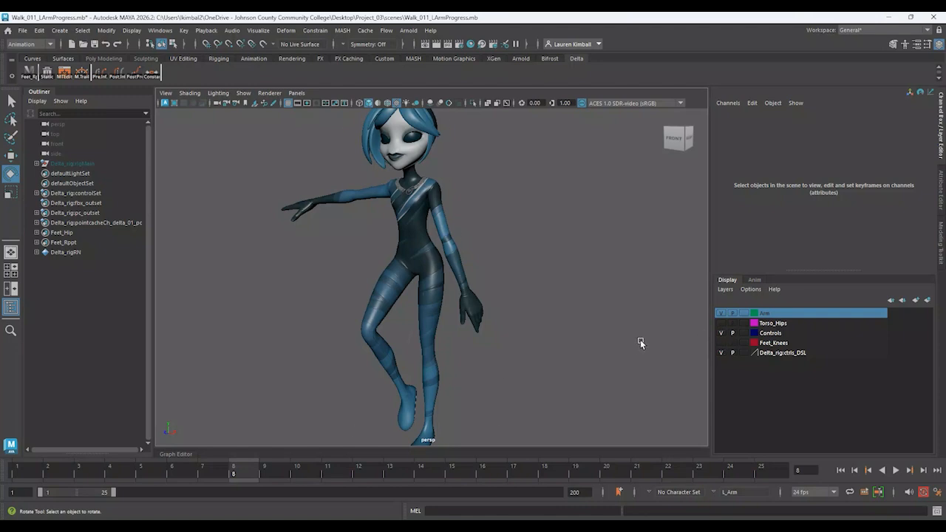
{"action": "scroll", "coordinate": [460, 286], "scroll_direction": "up", "scroll_amount": 6}
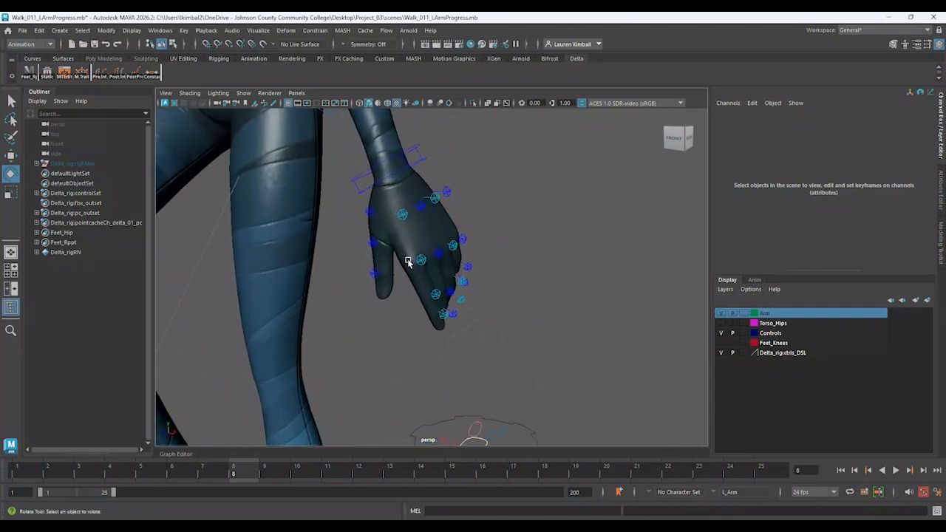
{"action": "left_click", "coordinate": [419, 259]}
{"action": "key", "text": "q"}
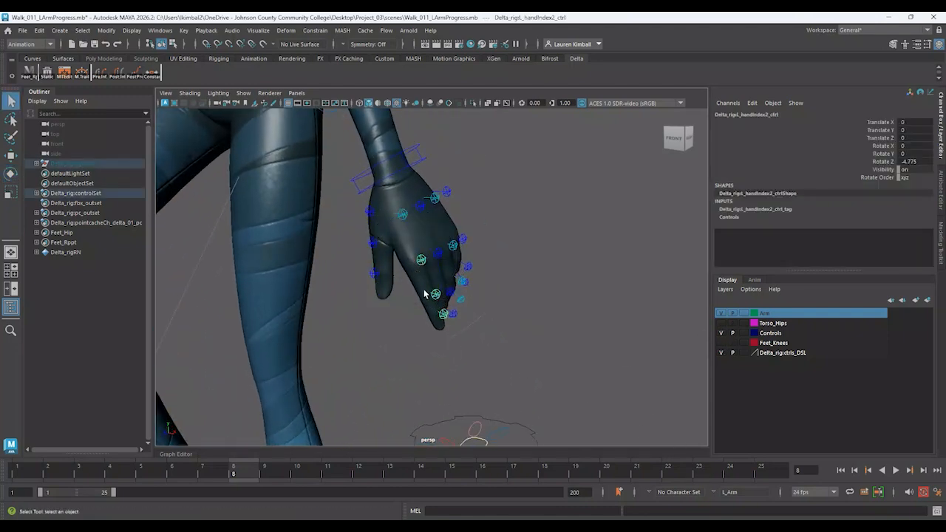
{"action": "left_click", "coordinate": [474, 294]}
{"action": "left_click", "coordinate": [437, 294]}
{"action": "key", "text": "e"}
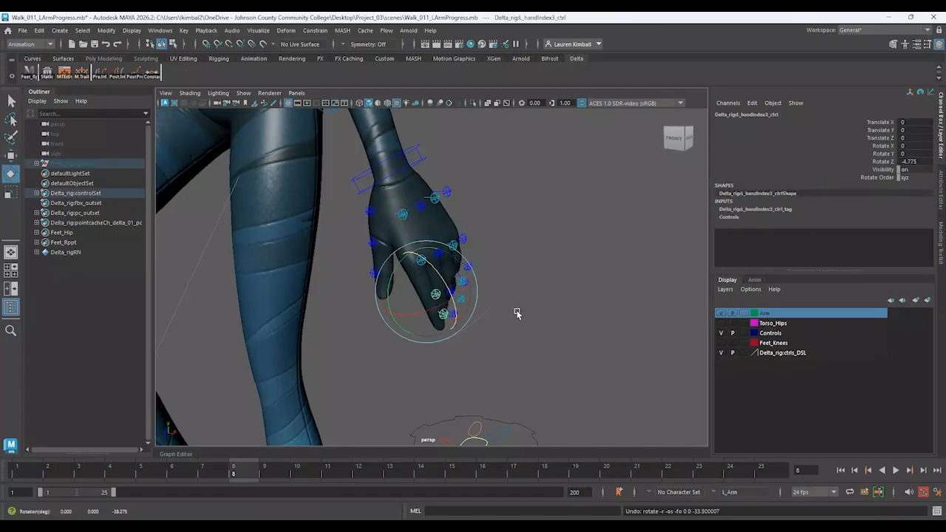
{"action": "left_click", "coordinate": [390, 276]}
- Adjust the curl of the left index finger by rotating its three joint controls together
{"action": "left_click", "coordinate": [419, 261]}
{"action": "key", "text": "q"}
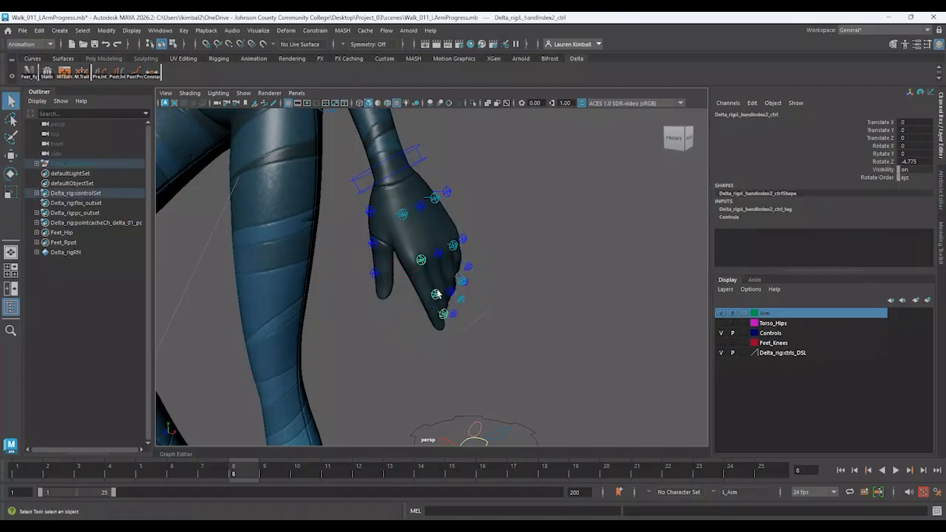
{"action": "left_click", "coordinate": [443, 317]}
{"action": "key", "text": "e"}
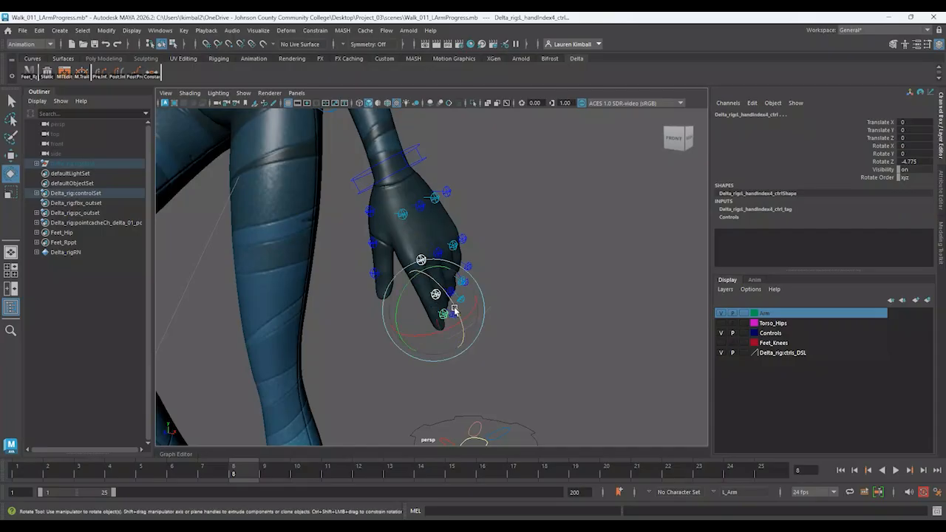
{"action": "left_click_drag", "start_coordinate": [447, 314], "coordinate": [448, 274]}
{"action": "left_click", "coordinate": [543, 285]}
- Hide the Controls display layer and play the walk cycle on the whole character to review the hand pose
{"action": "left_click_drag", "start_coordinate": [543, 285], "coordinate": [627, 316], "text": "alt"}
{"action": "right_click_drag", "start_coordinate": [614, 309], "coordinate": [484, 320], "text": "alt"}
{"action": "middle_click_drag", "start_coordinate": [484, 320], "coordinate": [540, 380], "text": "alt"}
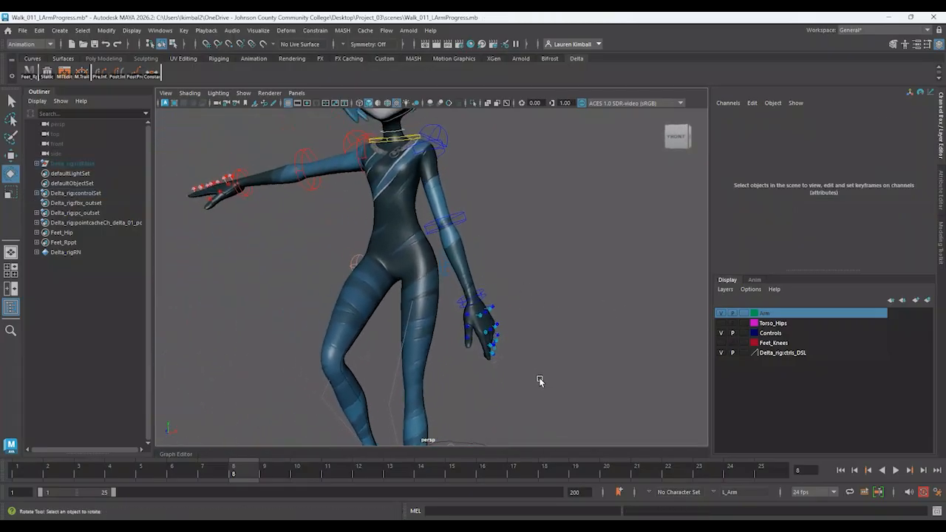
{"action": "left_click", "coordinate": [721, 333]}
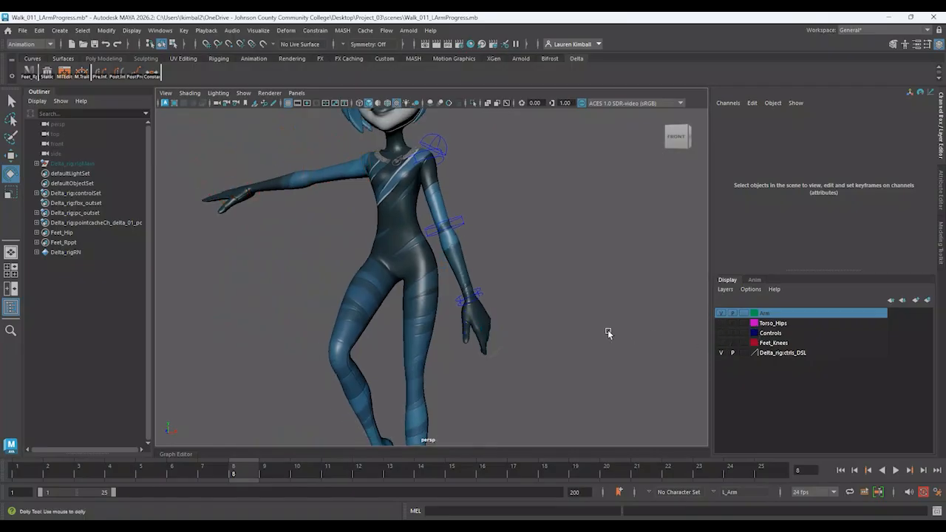
{"action": "right_click_drag", "start_coordinate": [608, 332], "coordinate": [562, 382], "text": "alt"}
{"action": "left_click", "coordinate": [895, 470]}
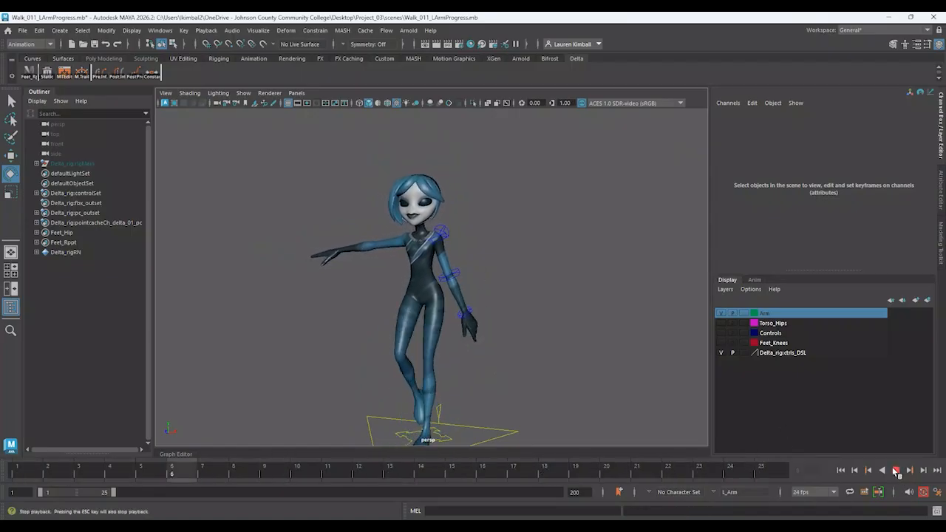
{"action": "left_click", "coordinate": [895, 470]}
- Unmute the Torso and Pelvis animation layers and play the full walk cycle from the front and the side
{"action": "left_click", "coordinate": [754, 280]}
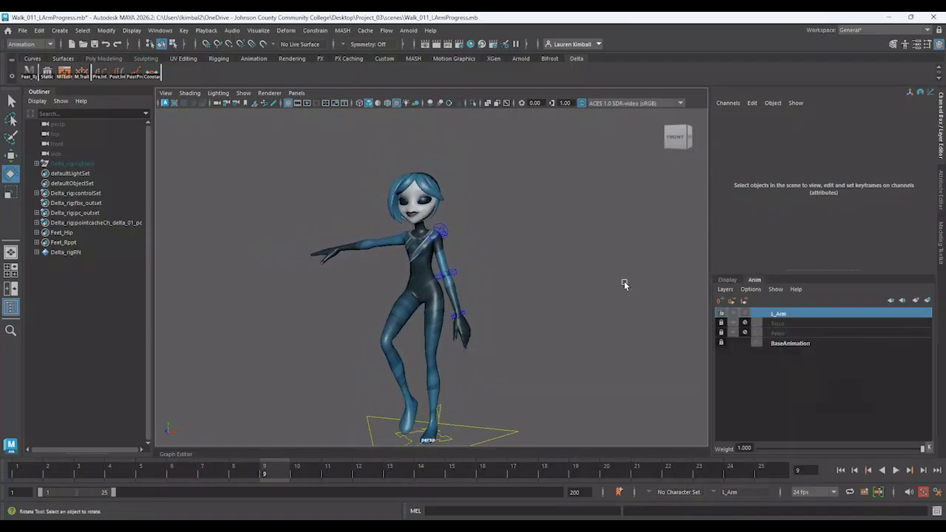
{"action": "left_click", "coordinate": [745, 322]}
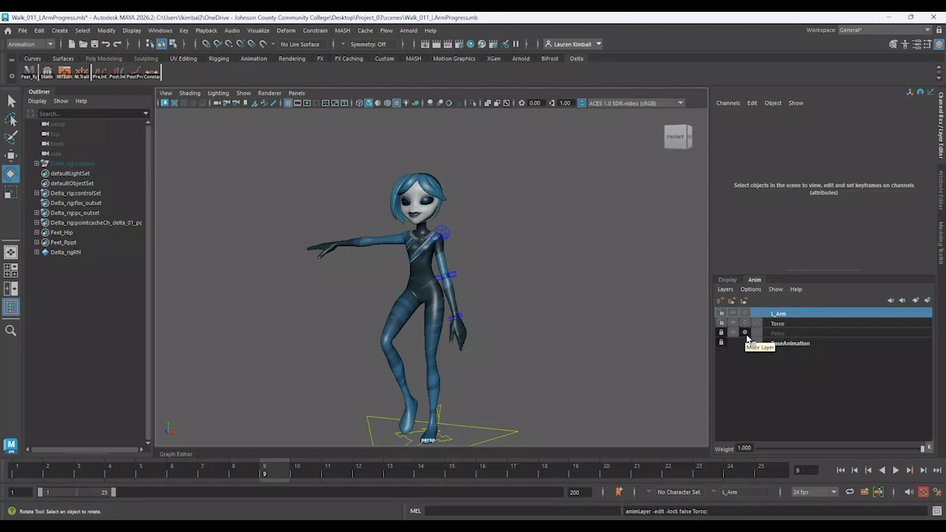
{"action": "left_click", "coordinate": [745, 334]}
{"action": "left_click", "coordinate": [895, 470]}
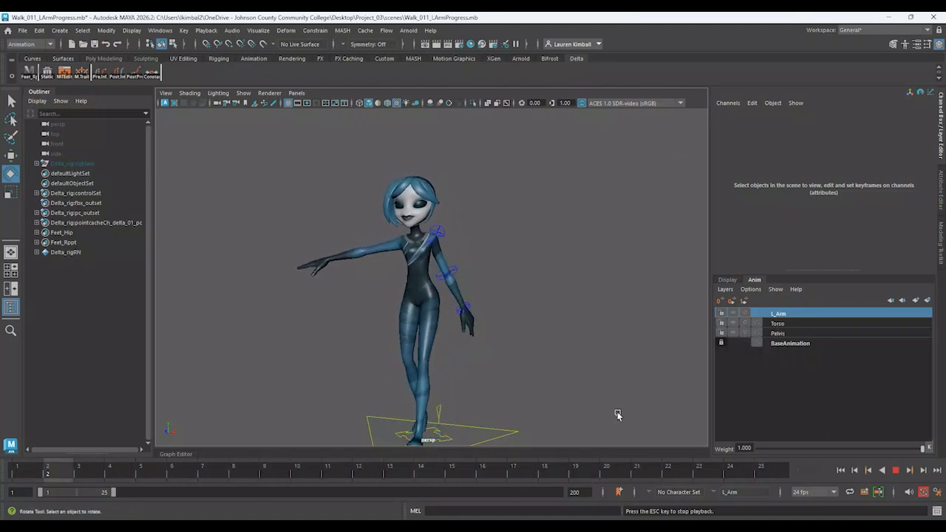
{"action": "left_click_drag", "start_coordinate": [618, 414], "coordinate": [529, 418], "text": "alt"}
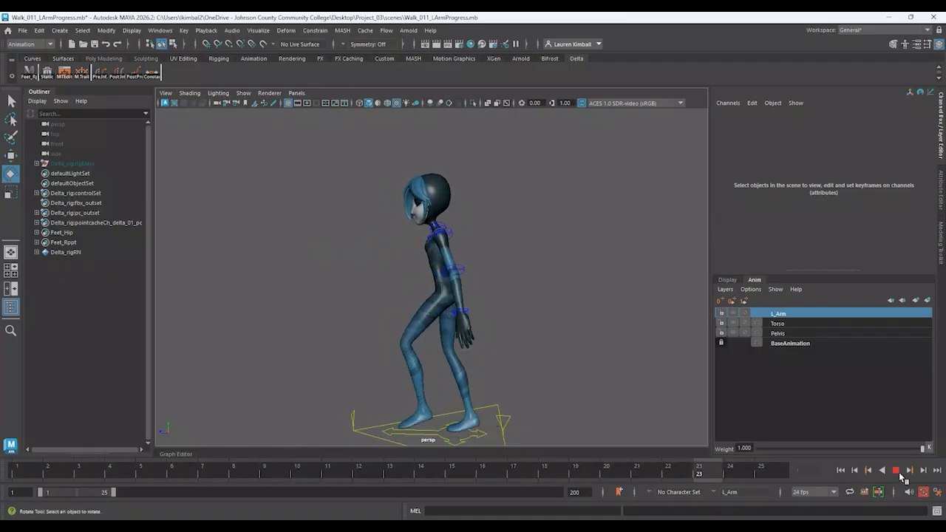
{"action": "left_click", "coordinate": [896, 470]}
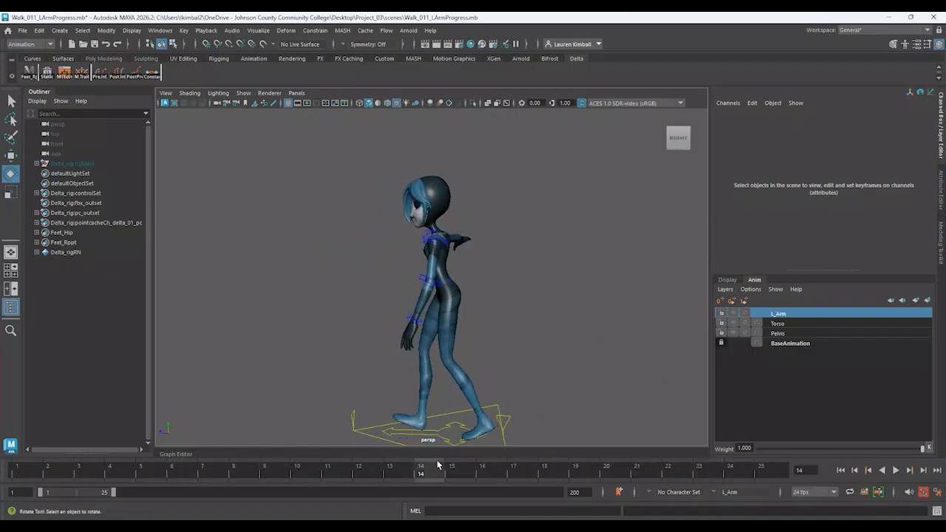
{"action": "key", "text": "alt+v"}
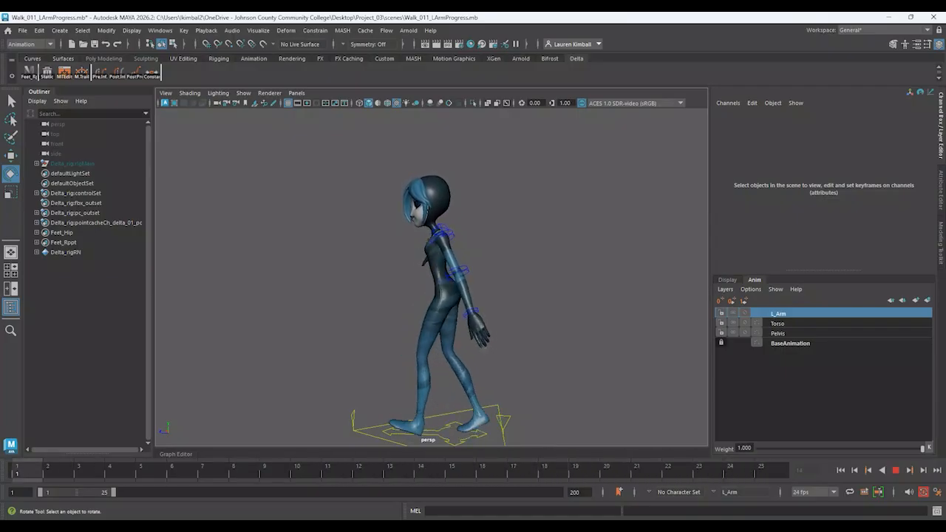
{"action": "key", "text": "alt+v"}
- Inspect the left shoulder FK control's Rotate Y curve in the Graph Editor while playing the walk cycle from the side
{"action": "left_click_drag", "start_coordinate": [499, 228], "coordinate": [440, 236], "text": "alt"}
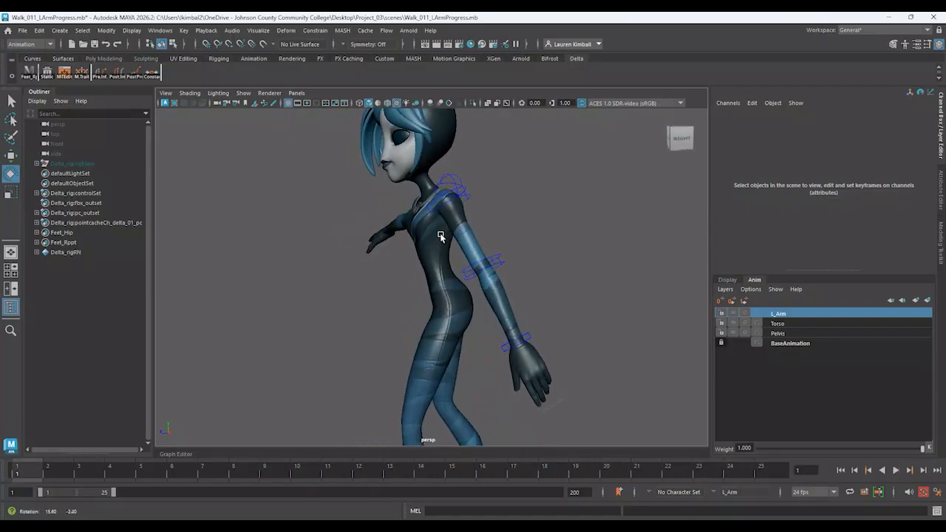
{"action": "left_click", "coordinate": [463, 197]}
{"action": "left_click_drag", "start_coordinate": [555, 211], "coordinate": [538, 246], "text": "alt"}
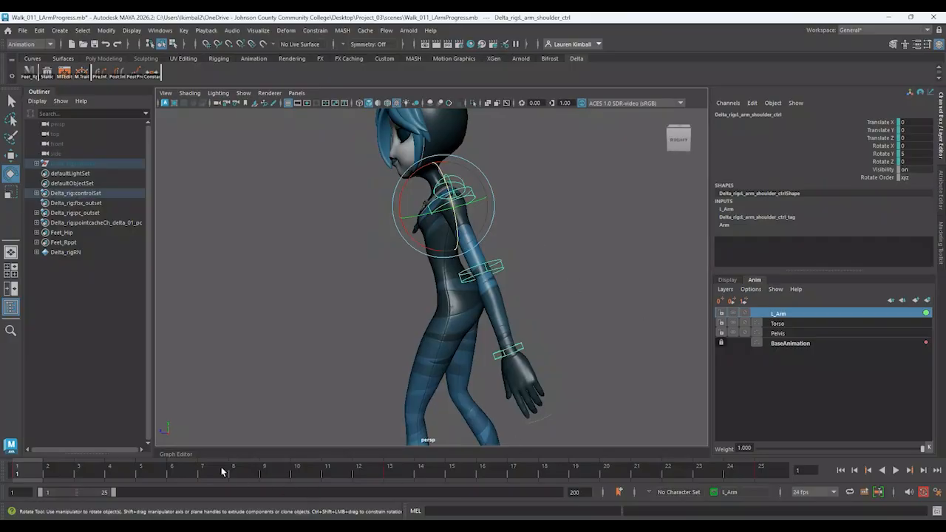
{"action": "left_click", "coordinate": [183, 458]}
{"action": "scroll", "coordinate": [485, 443], "scroll_direction": "down", "scroll_amount": 5}
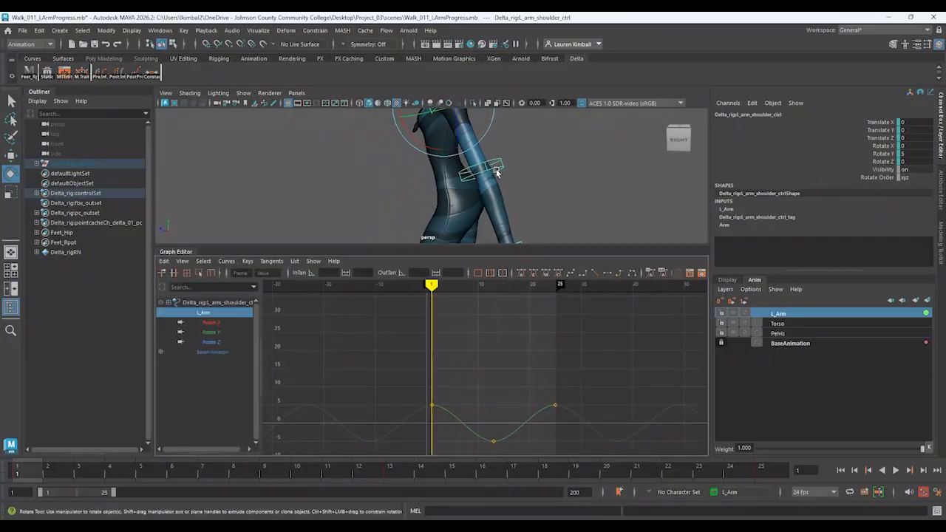
{"action": "left_click", "coordinate": [583, 164]}
{"action": "left_click_drag", "start_coordinate": [584, 165], "coordinate": [461, 161], "text": "alt"}
{"action": "left_click", "coordinate": [456, 158]}
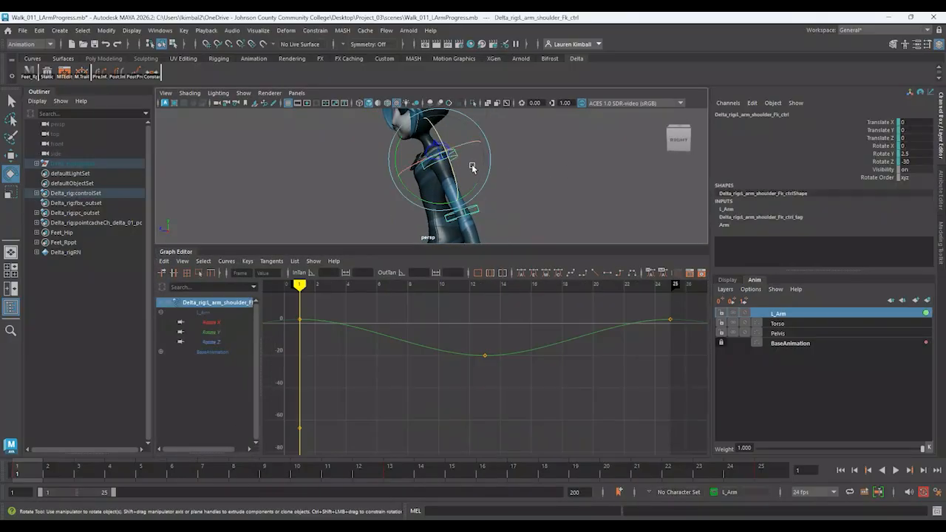
{"action": "key", "text": "alt+v"}
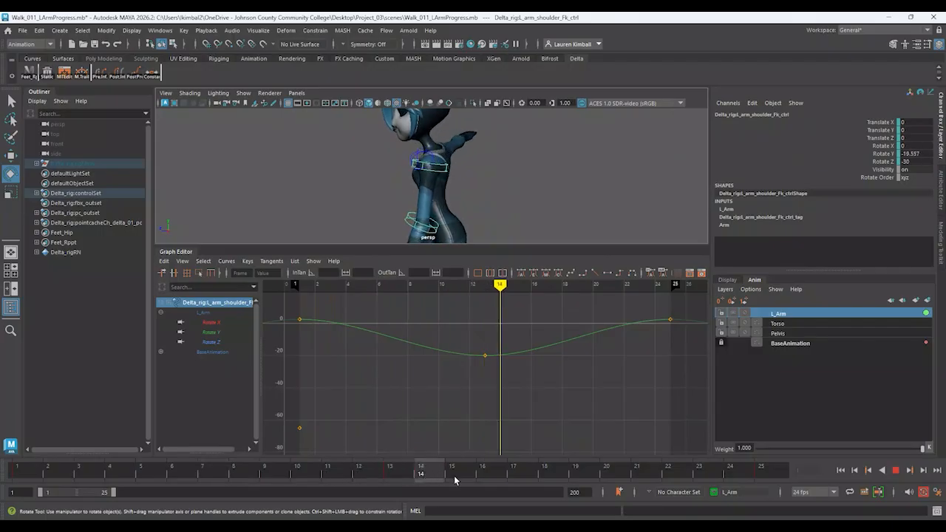
{"action": "key", "text": "alt+v"}
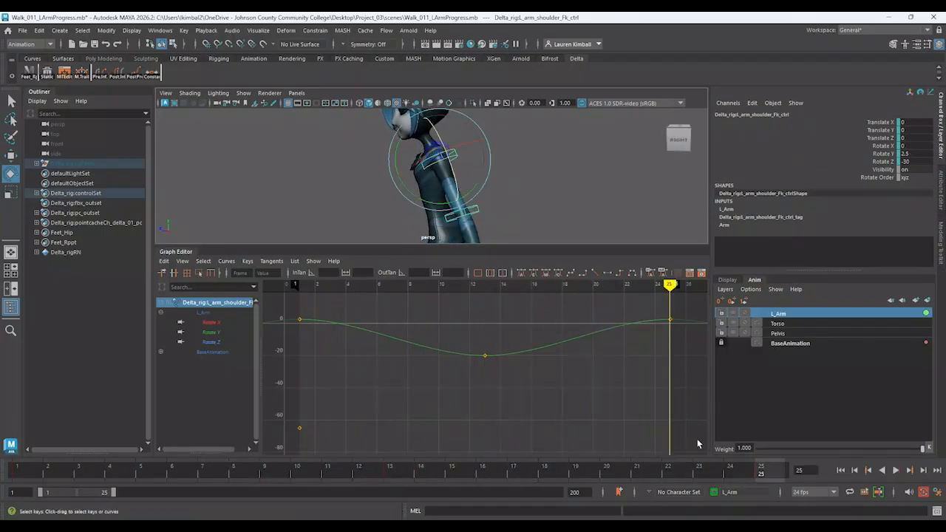
- Set the left shoulder FK control's Rotate Y to 0 on the keys at frames 25 and 1
{"action": "left_click_drag", "start_coordinate": [661, 308], "coordinate": [687, 330]}
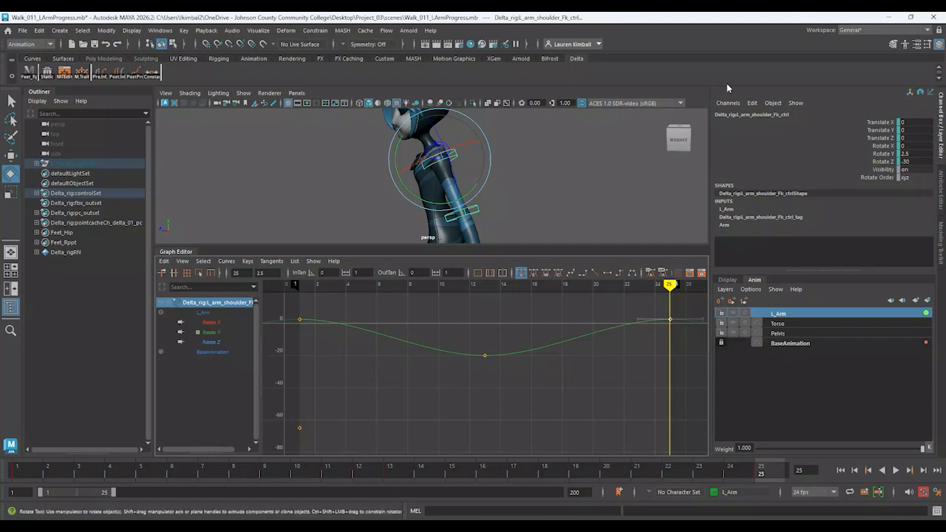
{"action": "left_click", "coordinate": [916, 153]}
{"action": "type", "text": "0"}
{"action": "key", "text": "Return"}
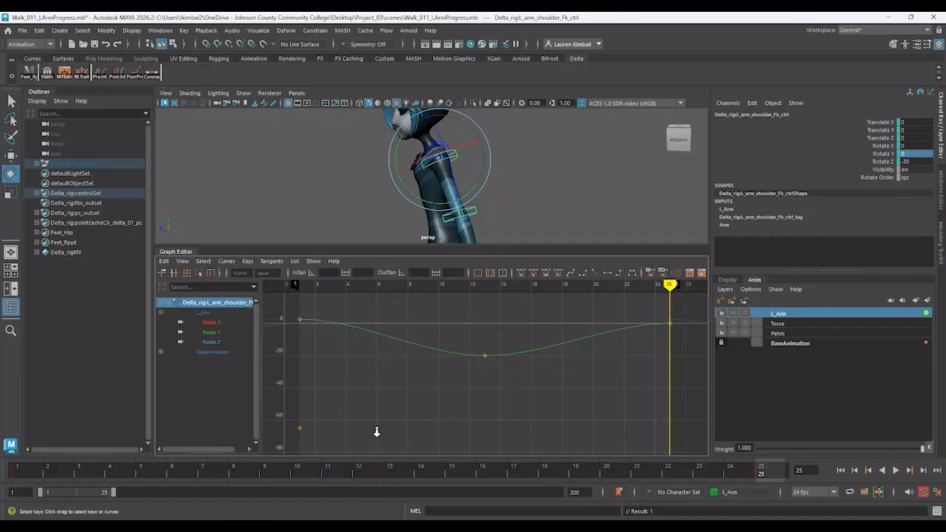
{"action": "scroll", "coordinate": [376, 432], "scroll_direction": "down", "scroll_amount": 3}
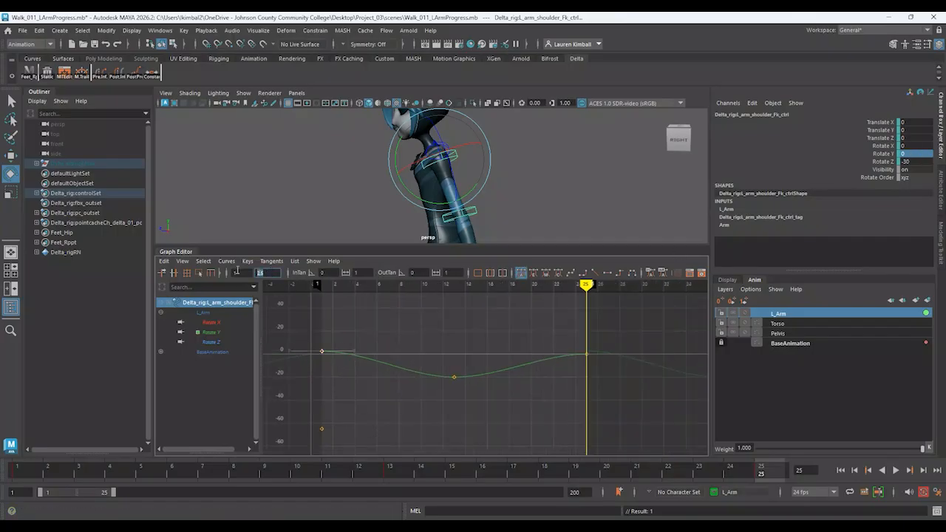
{"action": "key", "text": "Return"}
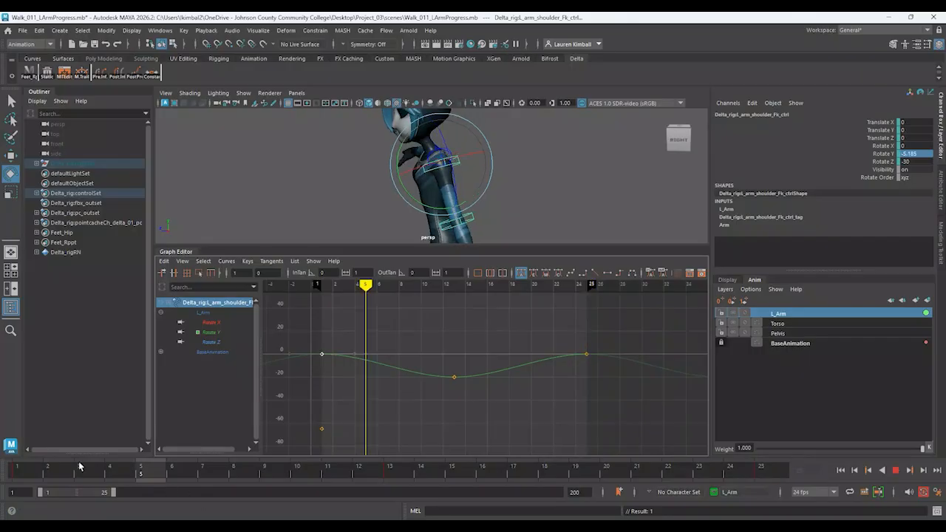
- Examine the left elbow FK control's Rotate Y curve while playing the walk cycle
{"action": "left_click_drag", "start_coordinate": [79, 464], "coordinate": [17, 465]}
{"action": "left_click", "coordinate": [473, 213]}
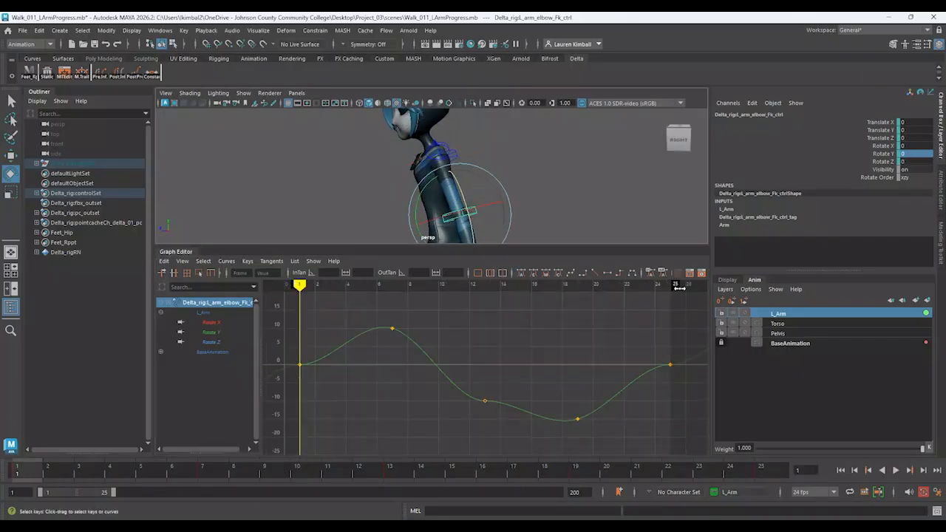
{"action": "scroll", "coordinate": [448, 428], "scroll_direction": "down", "scroll_amount": 4}
{"action": "key", "text": "alt+v"}
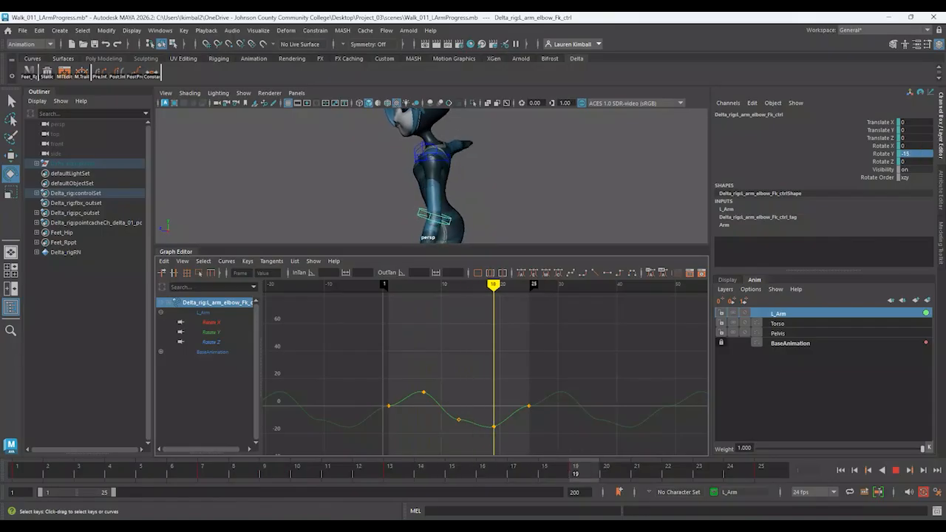
{"action": "key", "text": "alt+v"}
- Close the Graph Editor and play the walk cycle on the full character starting at frame 1
{"action": "left_click", "coordinate": [532, 202]}
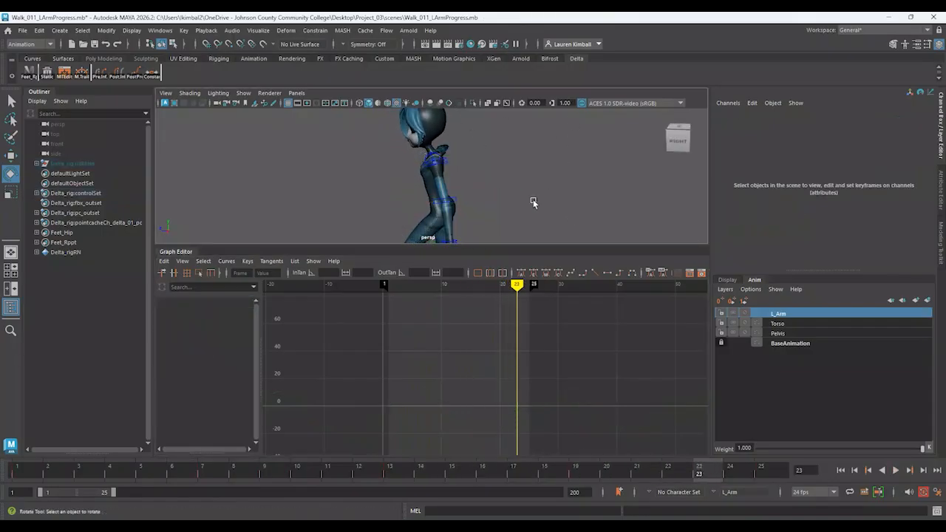
{"action": "left_click", "coordinate": [170, 252]}
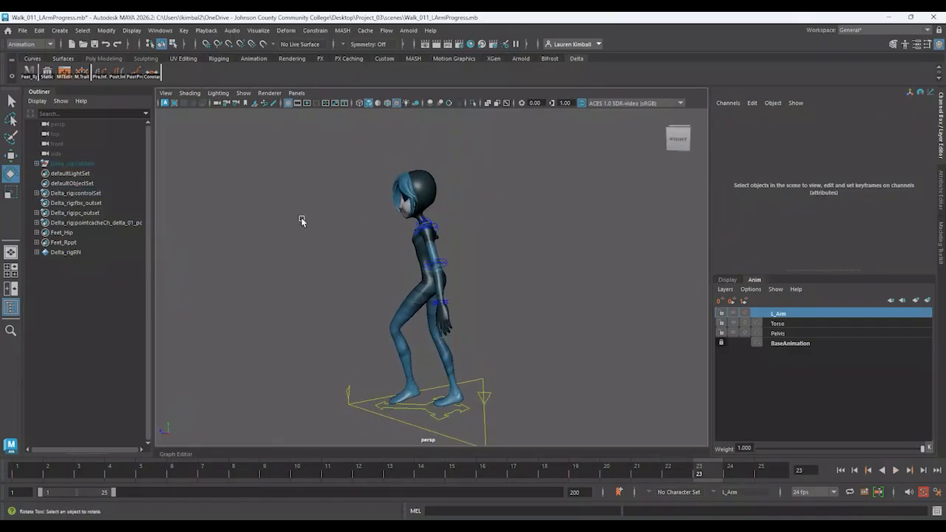
{"action": "left_click", "coordinate": [840, 469]}
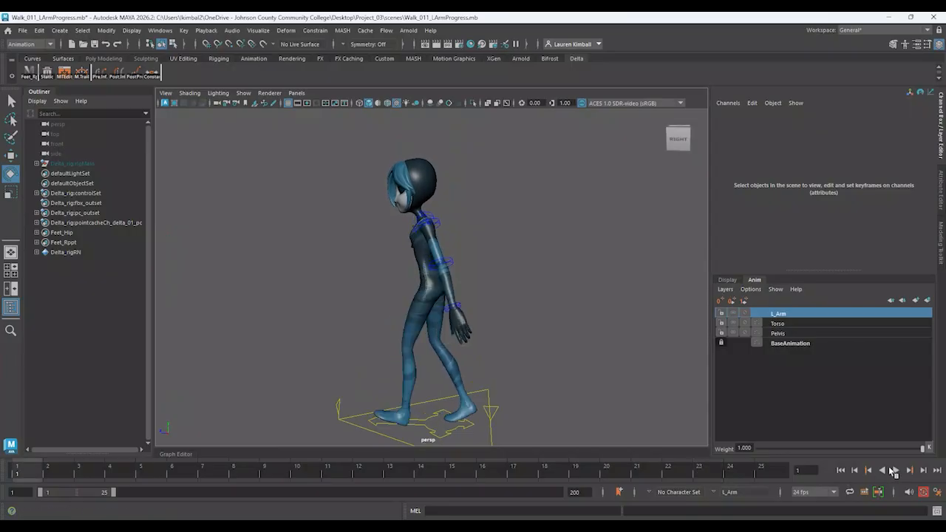
{"action": "left_click", "coordinate": [896, 470]}
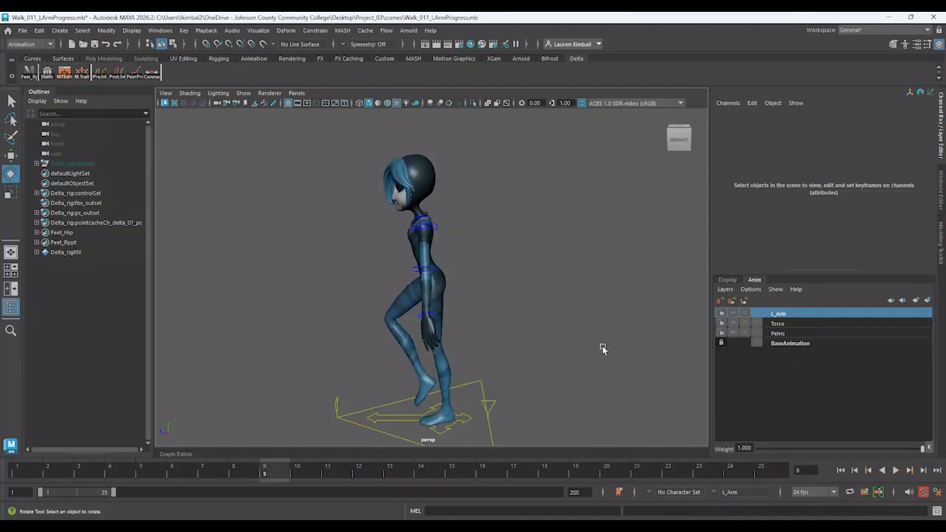
{"action": "left_click_drag", "start_coordinate": [603, 349], "coordinate": [486, 242], "text": "alt"}
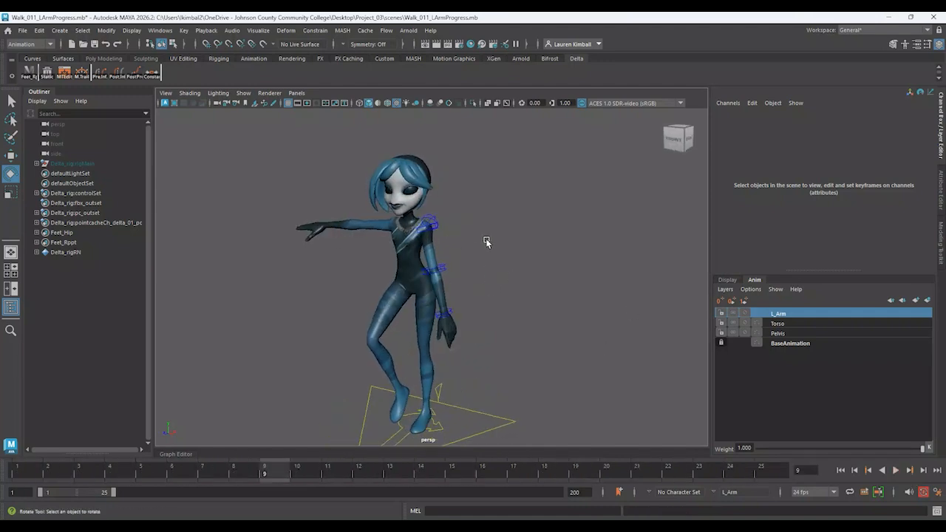
- Select all the controls in the Arm display layer and show their curves in the Graph Editor
{"action": "left_click", "coordinate": [727, 279]}
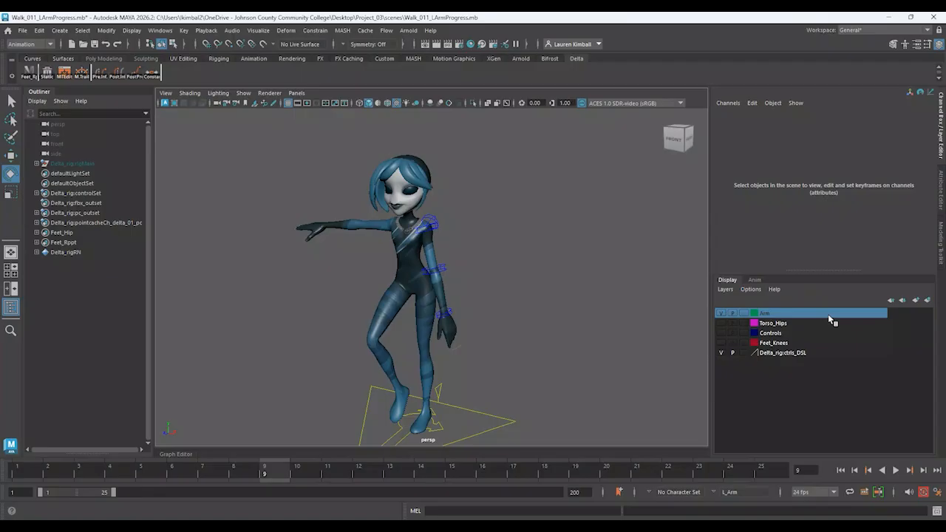
{"action": "right_click", "coordinate": [765, 313]}
{"action": "left_click", "coordinate": [795, 349]}
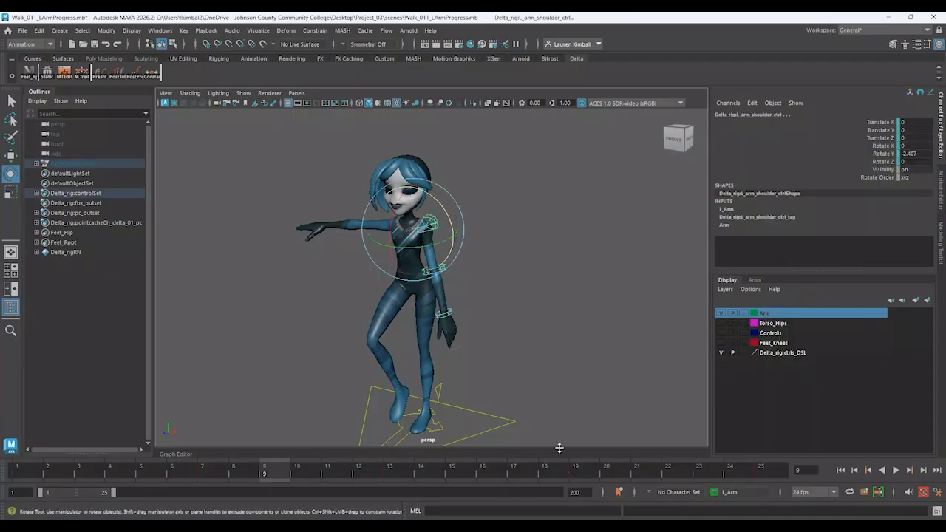
{"action": "left_click", "coordinate": [173, 456]}
{"action": "right_click_drag", "start_coordinate": [600, 426], "coordinate": [432, 437], "text": "alt"}
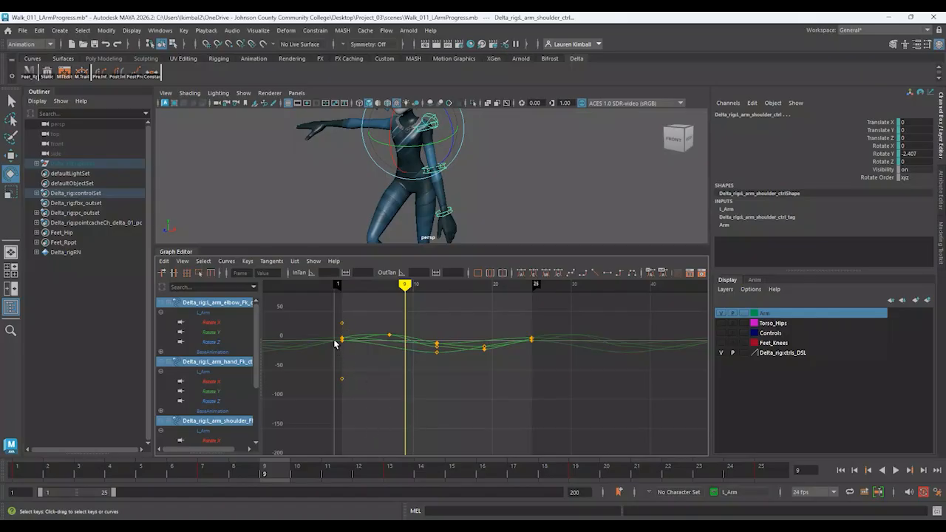
- Select all the arm controls' Rotate Y keys from frame 1 to frame 25
{"action": "left_click_drag", "start_coordinate": [330, 333], "coordinate": [547, 368]}
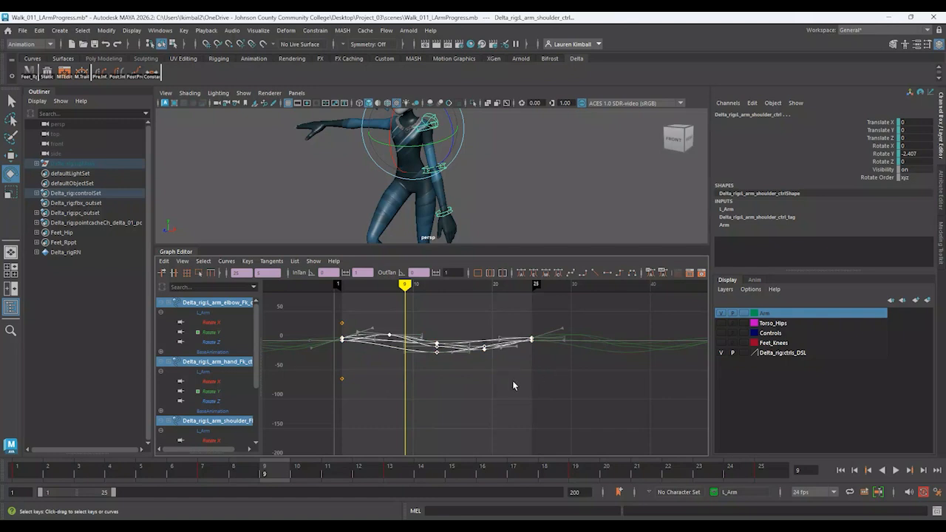
{"action": "key", "text": "f"}
{"action": "scroll", "coordinate": [440, 387], "scroll_direction": "up", "scroll_amount": 2}
{"action": "scroll", "coordinate": [440, 387], "scroll_direction": "down", "scroll_amount": 2}
{"action": "middle_click_drag", "start_coordinate": [439, 390], "coordinate": [469, 422], "text": "alt"}
{"action": "scroll", "coordinate": [368, 406], "scroll_direction": "up", "scroll_amount": 6}
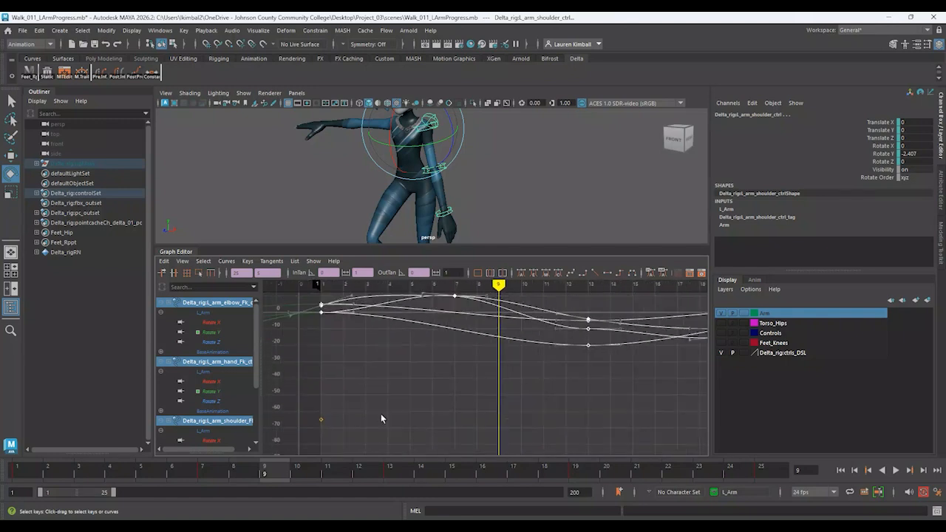
{"action": "middle_click_drag", "start_coordinate": [380, 416], "coordinate": [380, 441], "text": "alt"}
- Compare the left arm's side-view pose at frames 1 and 4
{"action": "right_click_drag", "start_coordinate": [279, 162], "coordinate": [178, 160], "text": "alt"}
{"action": "left_click_drag", "start_coordinate": [278, 181], "coordinate": [214, 186], "text": "alt"}
{"action": "left_click", "coordinate": [1, 467]}
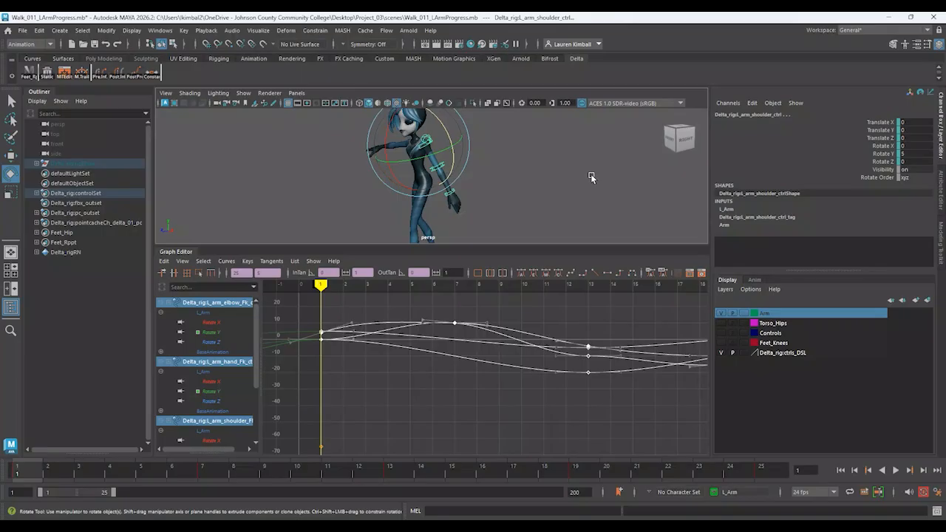
{"action": "left_click_drag", "start_coordinate": [591, 174], "coordinate": [544, 175], "text": "alt"}
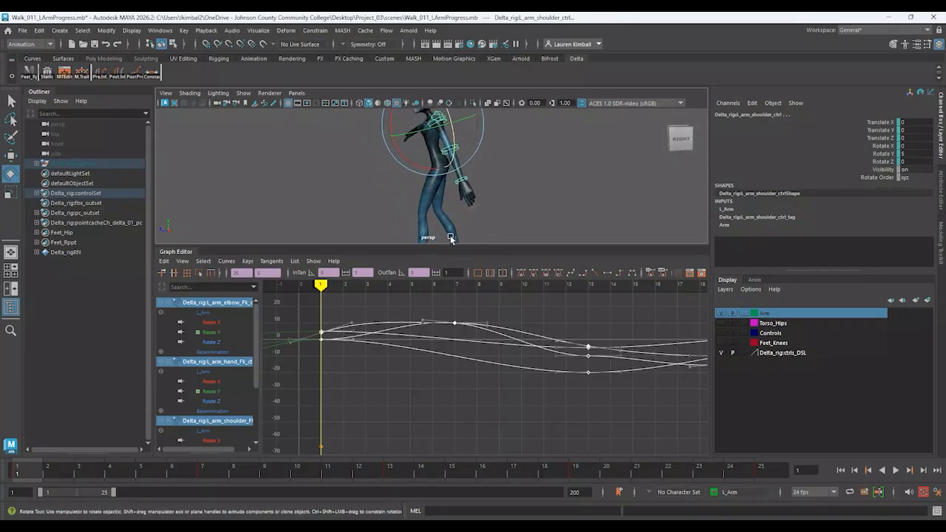
{"action": "left_click", "coordinate": [116, 477]}
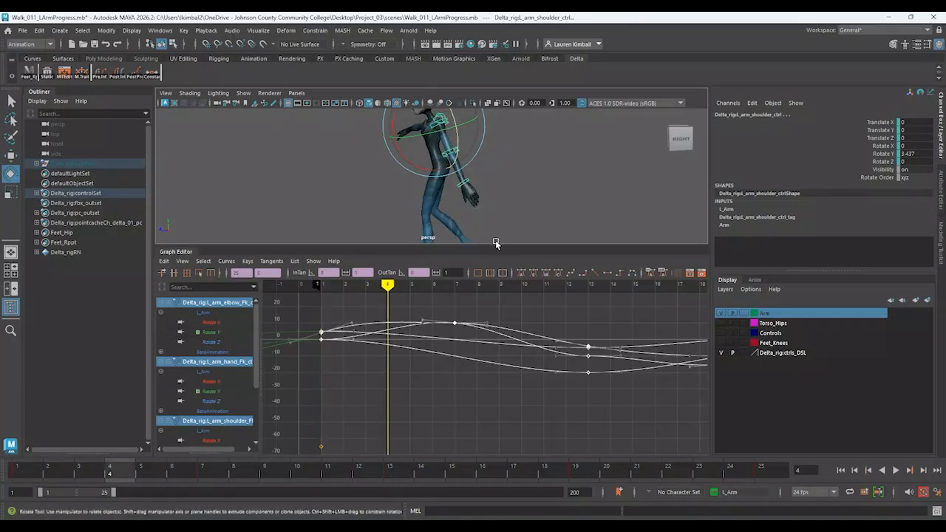
{"action": "left_click", "coordinate": [17, 478]}
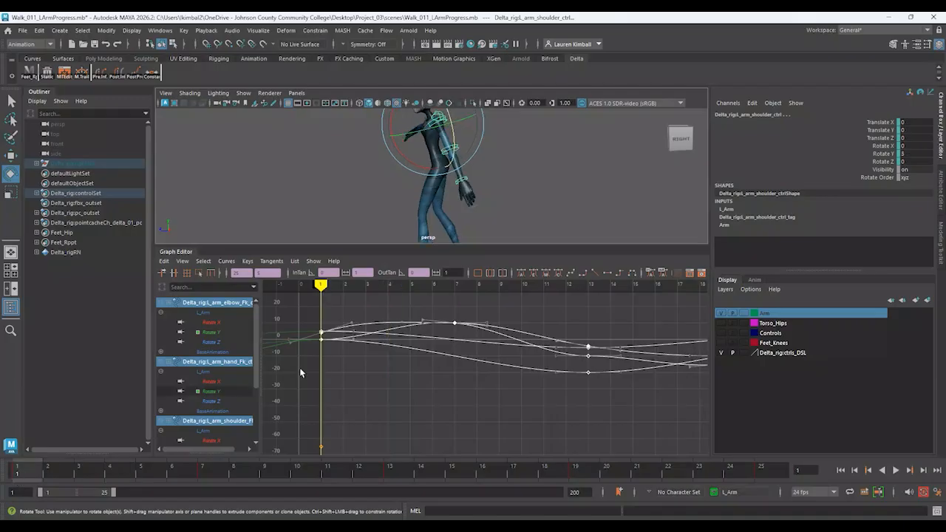
- Shift the selected arm Rotate Y keys forward by three frames so they start at frame 4
{"action": "left_click", "coordinate": [111, 477]}
{"action": "key", "text": "a"}
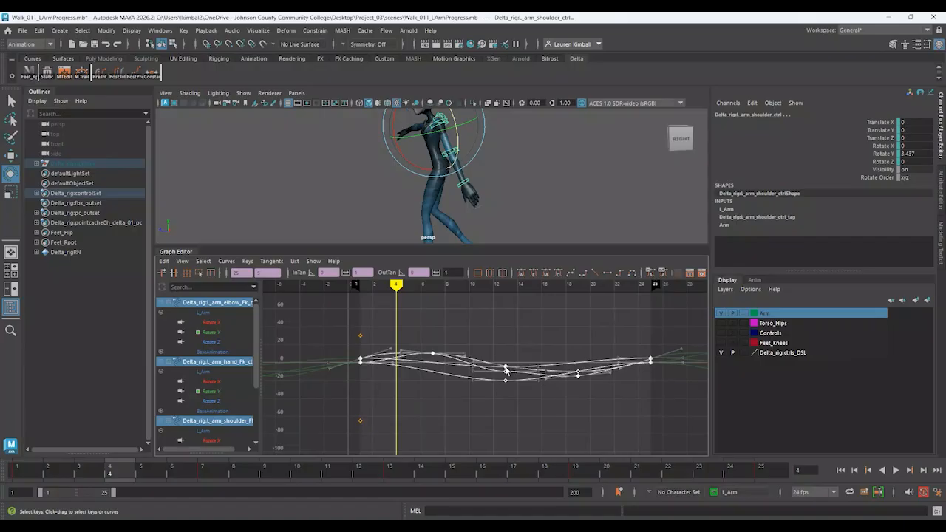
{"action": "left_click", "coordinate": [506, 369]}
{"action": "left_click_drag", "start_coordinate": [507, 363], "coordinate": [544, 368], "text": "shift"}
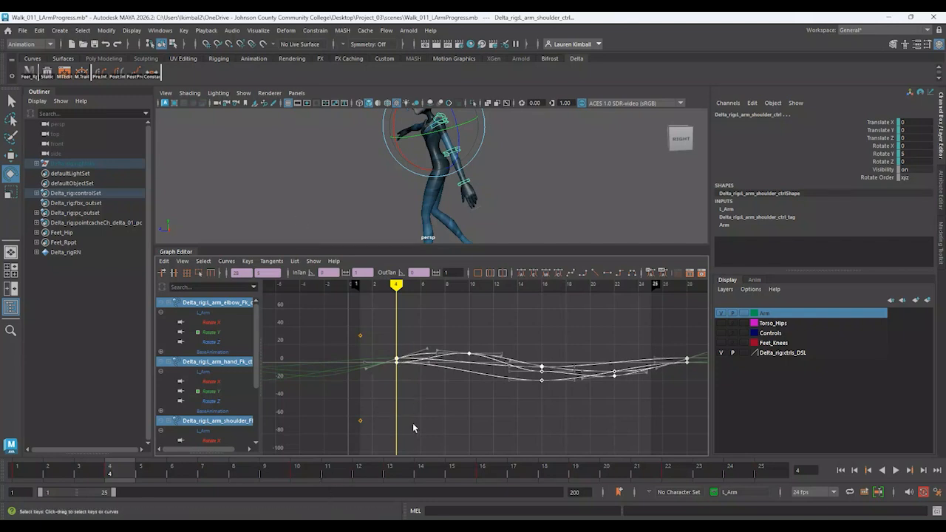
- Set keys on all the left arm controls at frame 1 and frame 25
{"action": "left_click_drag", "start_coordinate": [31, 471], "coordinate": [8, 473]}
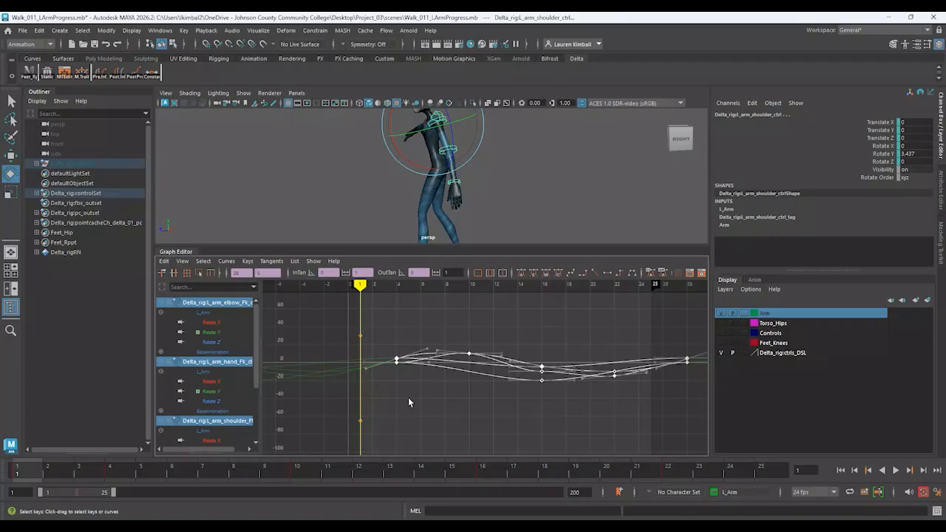
{"action": "key", "text": "s"}
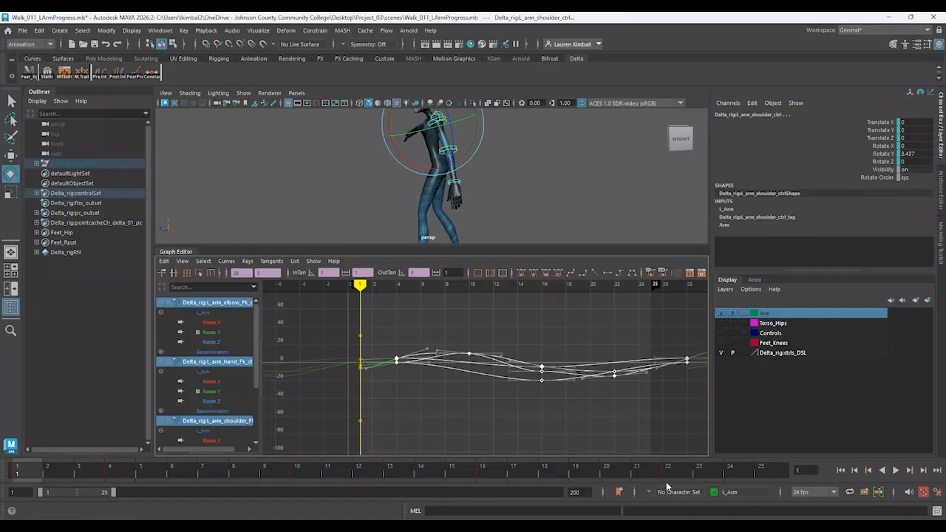
{"action": "left_click_drag", "start_coordinate": [680, 473], "coordinate": [781, 475]}
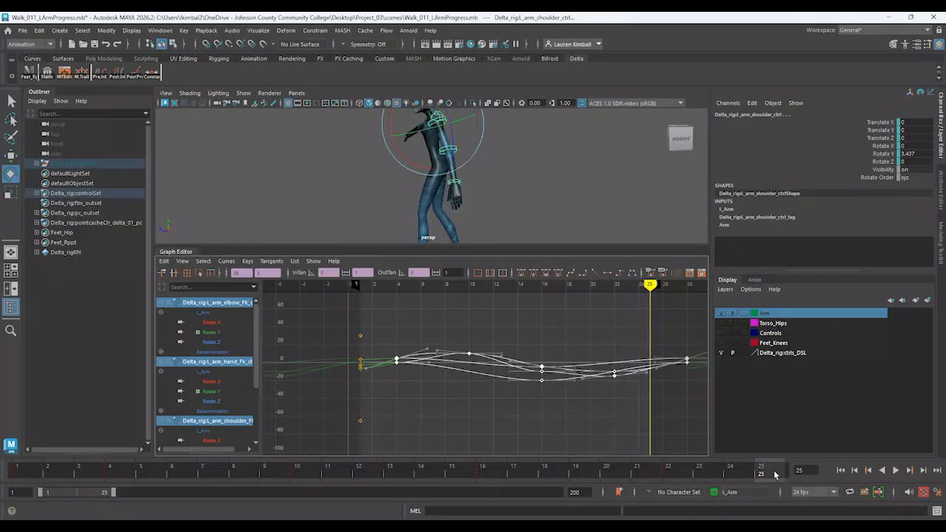
{"action": "key", "text": "s"}
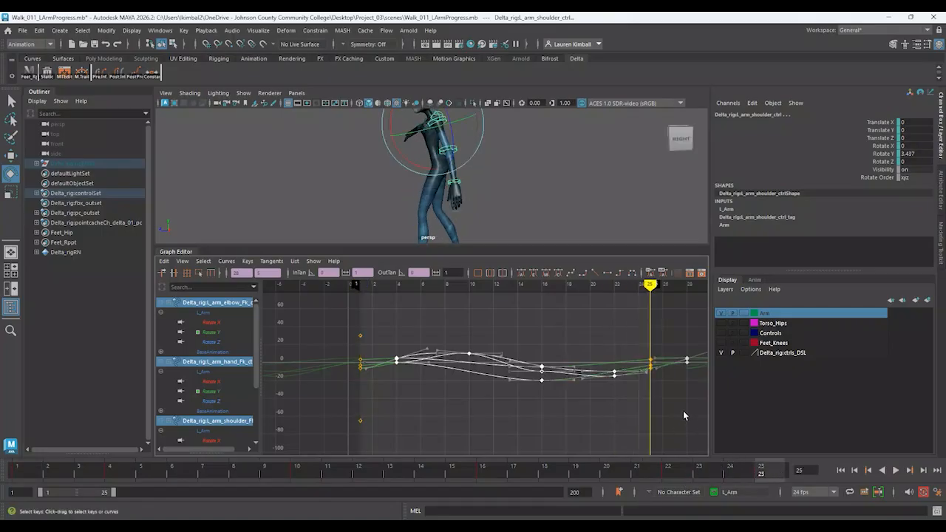
- Delete the arm controls' Rotate Y keys at frame 28, beyond the end of the cycle
{"action": "scroll", "coordinate": [682, 415], "scroll_direction": "down", "scroll_amount": 2}
{"action": "middle_click_drag", "start_coordinate": [666, 415], "coordinate": [535, 405], "text": "alt"}
{"action": "left_click_drag", "start_coordinate": [540, 352], "coordinate": [574, 390]}
{"action": "left_click", "coordinate": [577, 385]}
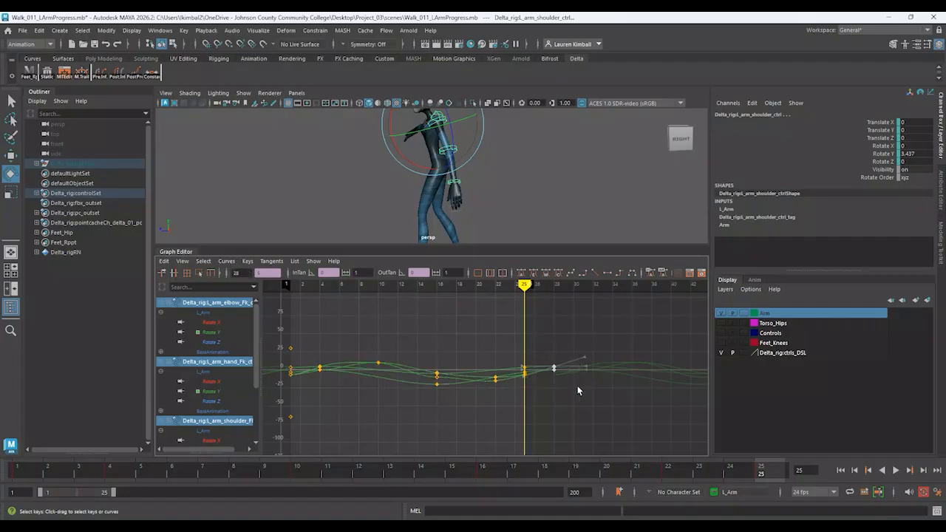
- Isolate the left elbow FK control's Rotate Y curve and examine its shape across the looping cycle
{"action": "scroll", "coordinate": [568, 401], "scroll_direction": "up", "scroll_amount": 3}
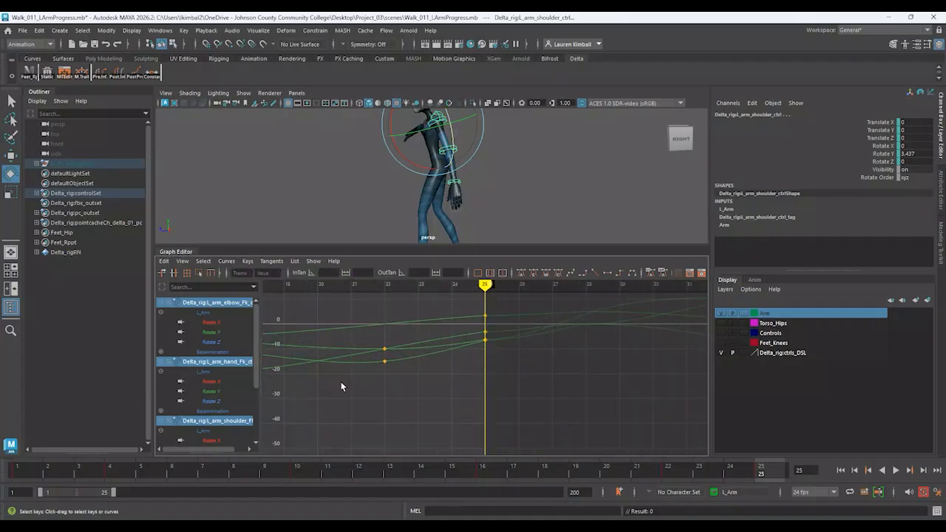
{"action": "left_click", "coordinate": [214, 332]}
{"action": "key", "text": "f"}
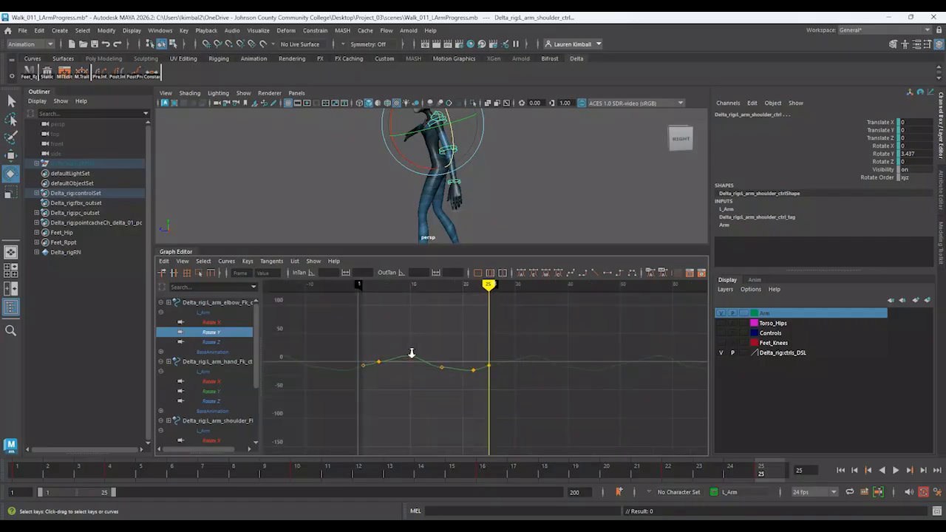
{"action": "middle_click_drag", "start_coordinate": [455, 378], "coordinate": [501, 396], "text": "alt"}
{"action": "scroll", "coordinate": [521, 401], "scroll_direction": "up", "scroll_amount": 8}
{"action": "scroll", "coordinate": [389, 392], "scroll_direction": "down", "scroll_amount": 8}
{"action": "scroll", "coordinate": [501, 397], "scroll_direction": "down", "scroll_amount": 2}
{"action": "scroll", "coordinate": [500, 396], "scroll_direction": "down", "scroll_amount": 1}
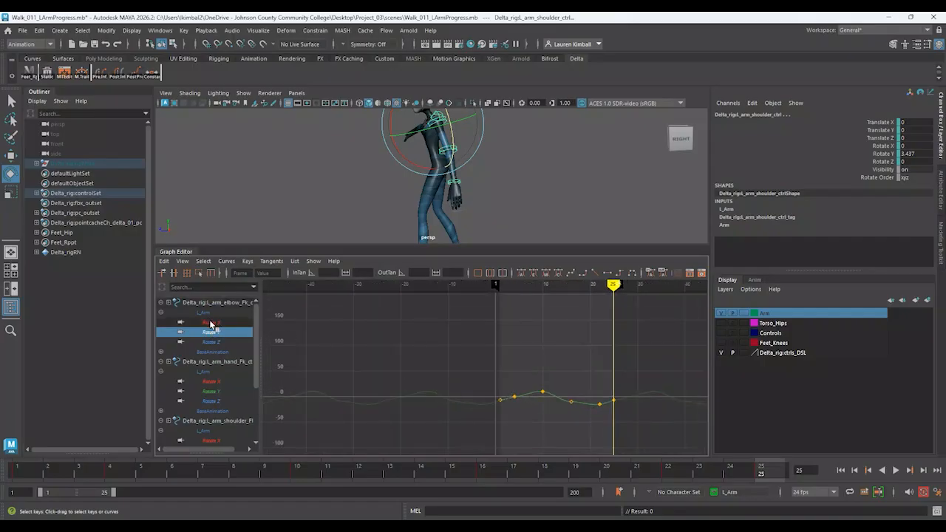
{"action": "left_click", "coordinate": [214, 336]}
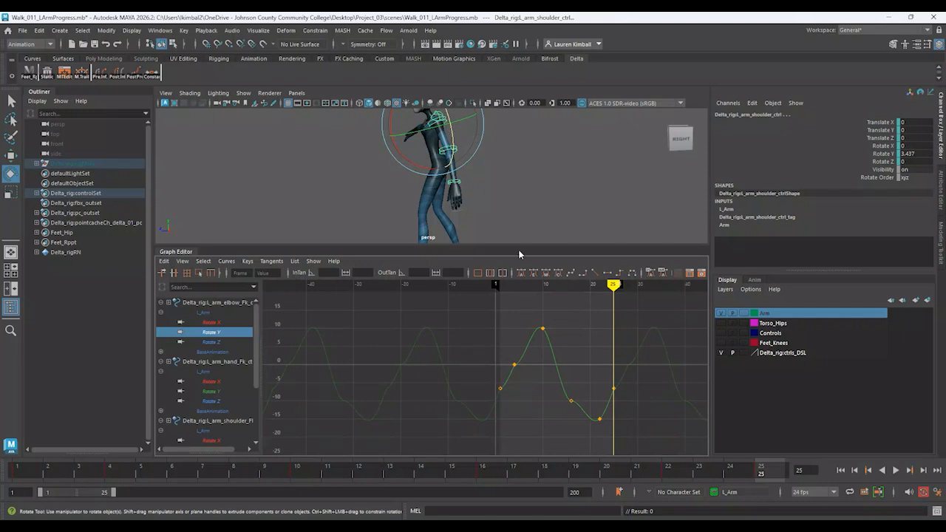
{"action": "scroll", "coordinate": [591, 350], "scroll_direction": "up", "scroll_amount": 6}
{"action": "scroll", "coordinate": [596, 355], "scroll_direction": "down", "scroll_amount": 8}
{"action": "middle_click_drag", "start_coordinate": [595, 355], "coordinate": [532, 319], "text": "alt"}
{"action": "scroll", "coordinate": [535, 326], "scroll_direction": "up", "scroll_amount": 5}
{"action": "scroll", "coordinate": [541, 345], "scroll_direction": "down", "scroll_amount": 1}
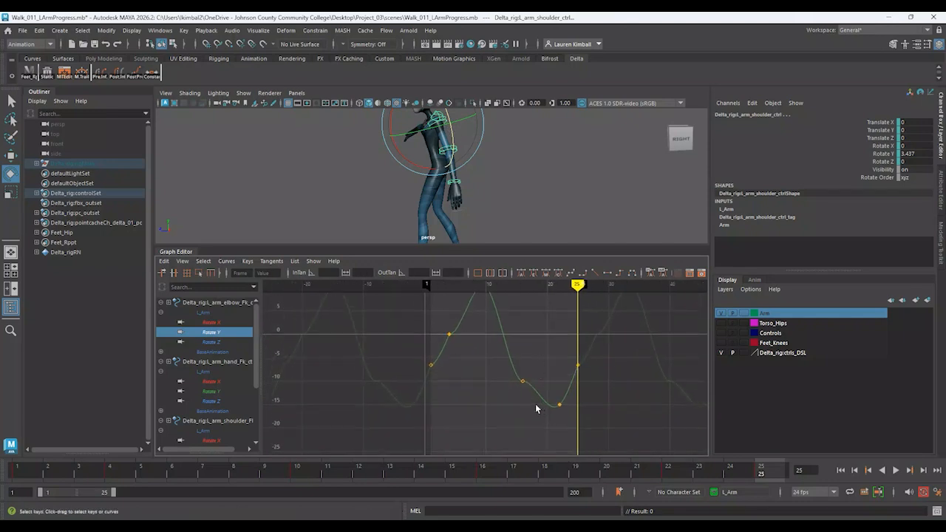
- Play back the walk to check the left arm swing against the elbow control's Rotate Y curve
{"action": "key", "text": "alt+v"}
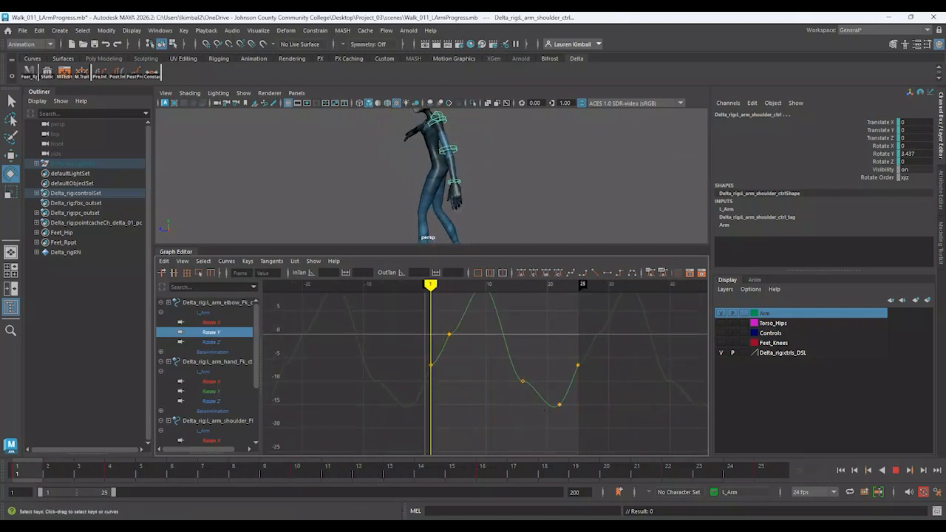
{"action": "key", "text": "alt+v"}
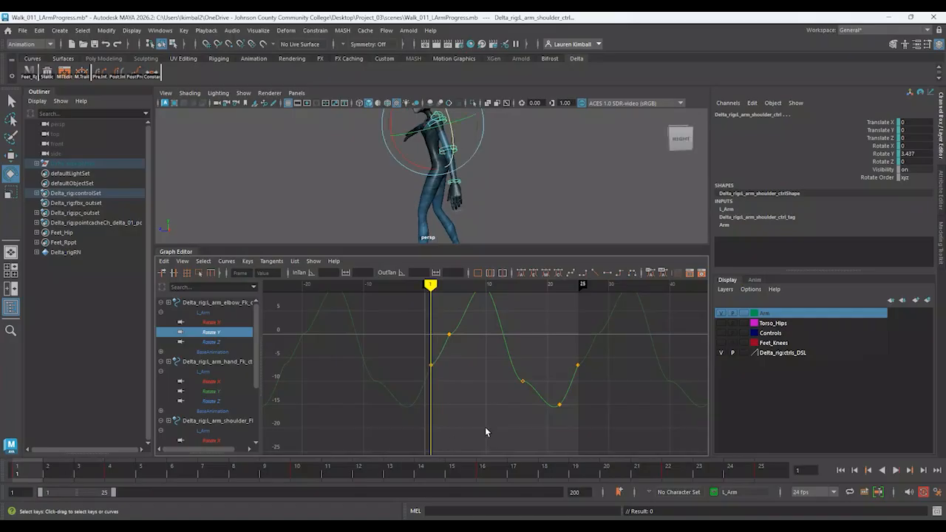
{"action": "scroll", "coordinate": [438, 437], "scroll_direction": "down", "scroll_amount": 3}
{"action": "scroll", "coordinate": [438, 437], "scroll_direction": "up", "scroll_amount": 4}
{"action": "middle_click_drag", "start_coordinate": [517, 337], "coordinate": [436, 382], "text": "alt"}
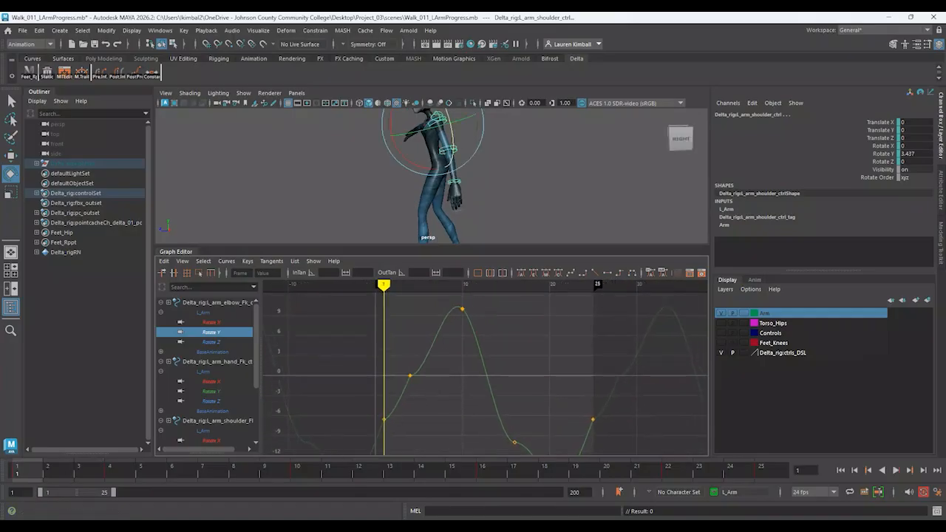
{"action": "key", "text": "alt+v"}
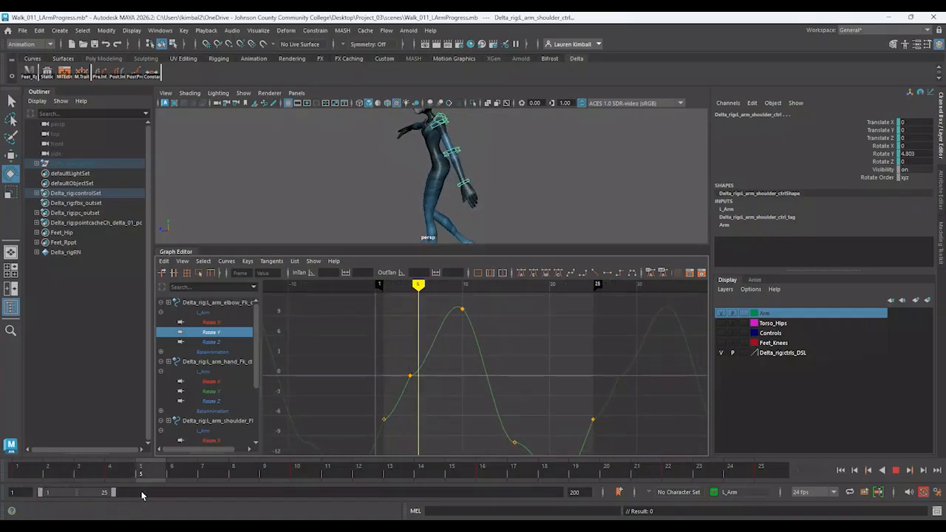
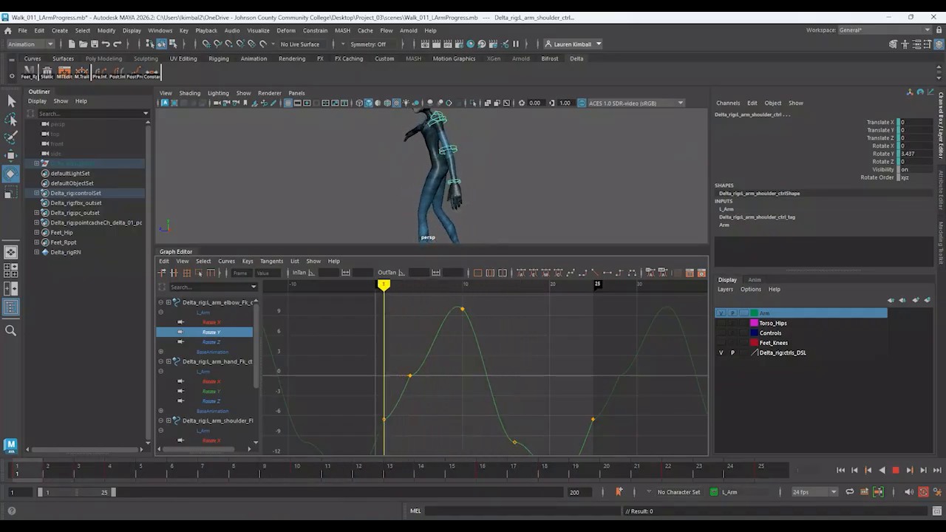
{"action": "key", "text": "alt+v"}
- Isolate the left hand FK control's Rotate Y curve and play back the walk to check the hand's motion
{"action": "left_click", "coordinate": [244, 391]}
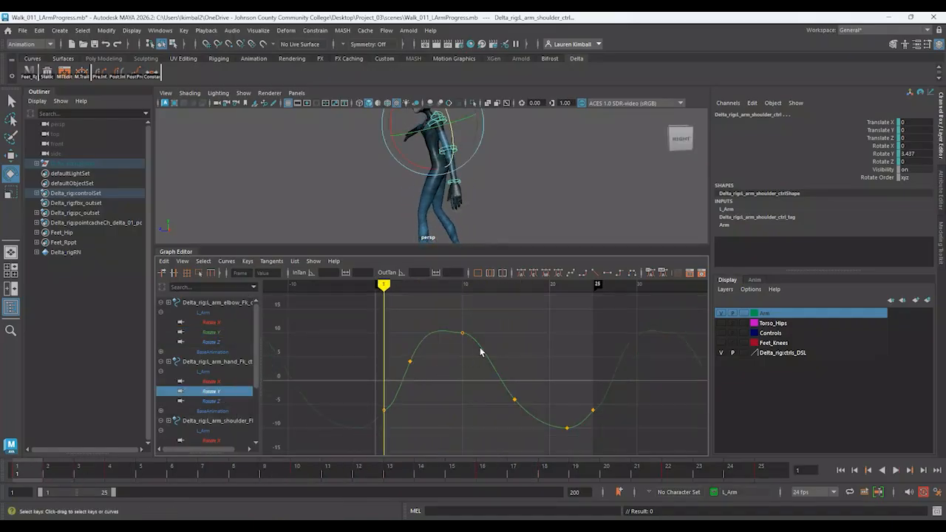
{"action": "key", "text": "f"}
{"action": "middle_click_drag", "start_coordinate": [466, 355], "coordinate": [414, 352], "text": "alt"}
{"action": "scroll", "coordinate": [416, 353], "scroll_direction": "up", "scroll_amount": 5}
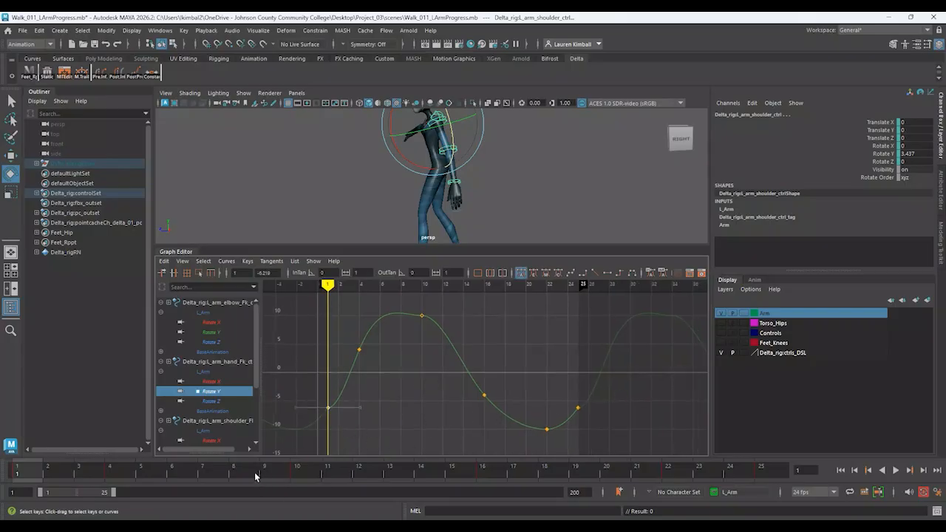
{"action": "key", "text": "alt+v"}
{"action": "left_click_drag", "start_coordinate": [45, 466], "coordinate": [18, 479]}
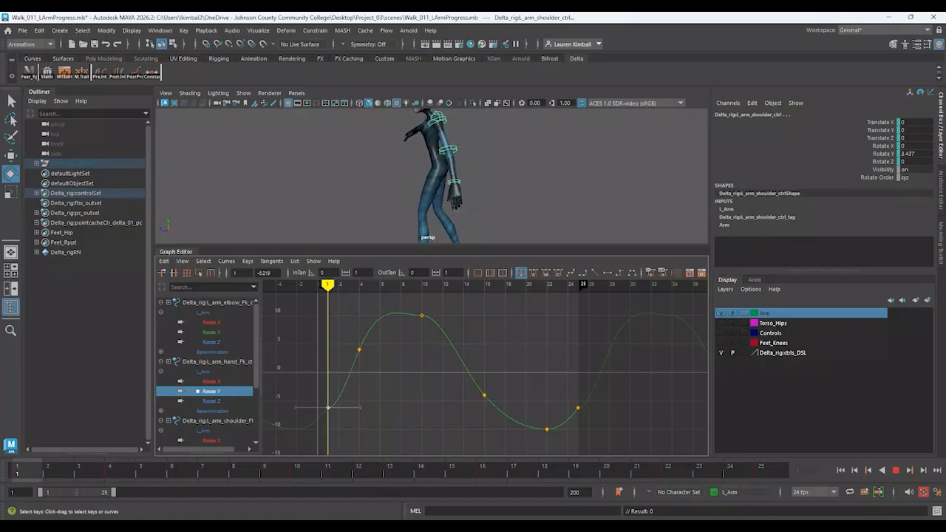
- Set flat tangents on the left hand FK control's Rotate Y keys at frames 1 and 25
{"action": "key", "text": "e"}
{"action": "left_click_drag", "start_coordinate": [560, 380], "coordinate": [602, 414]}
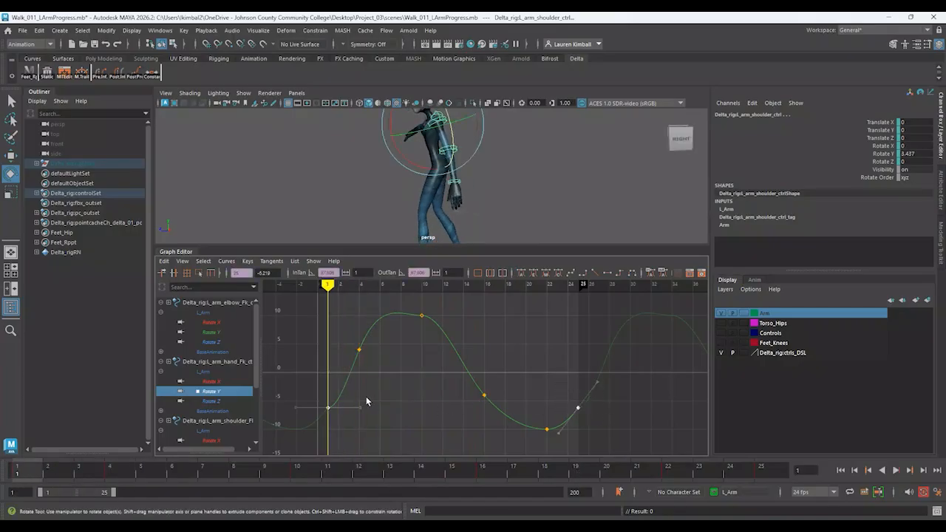
{"action": "left_click", "coordinate": [325, 396]}
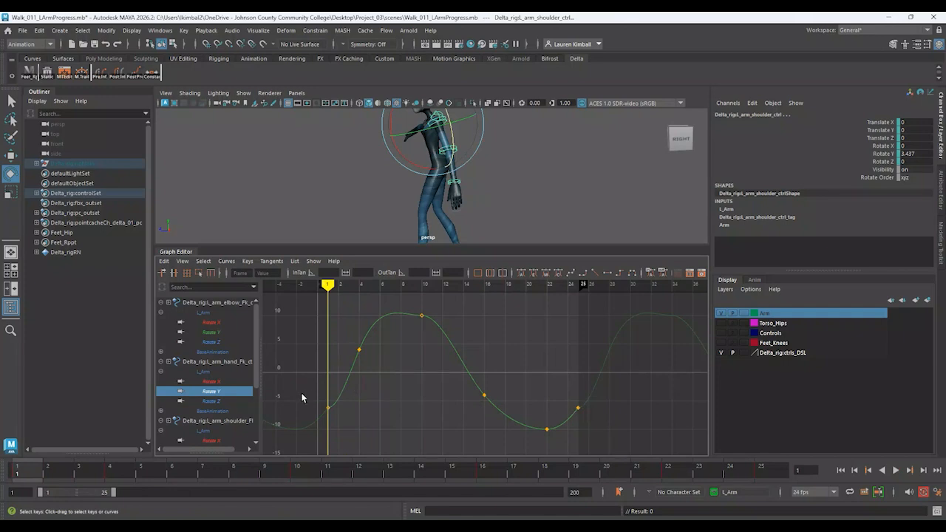
{"action": "left_click_drag", "start_coordinate": [303, 391], "coordinate": [377, 438]}
{"action": "left_click", "coordinate": [578, 407], "text": "shift"}
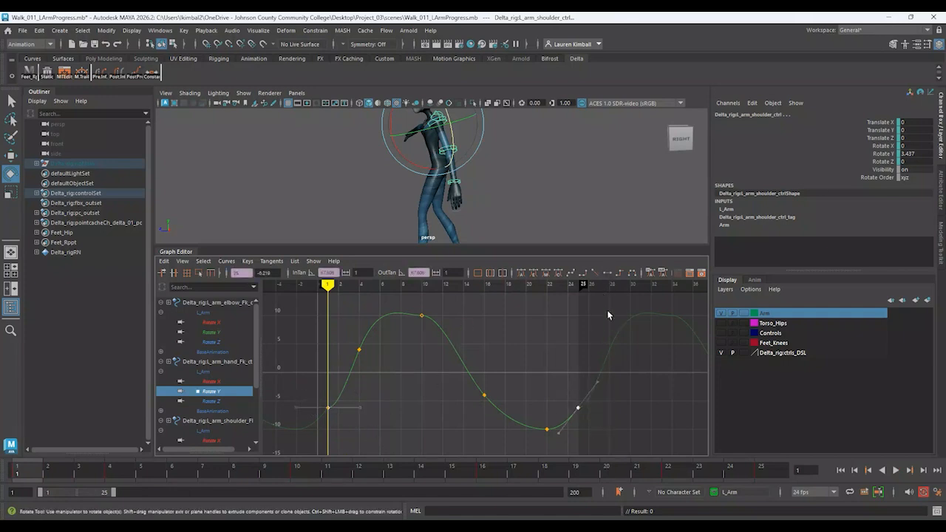
{"action": "left_click", "coordinate": [607, 273]}
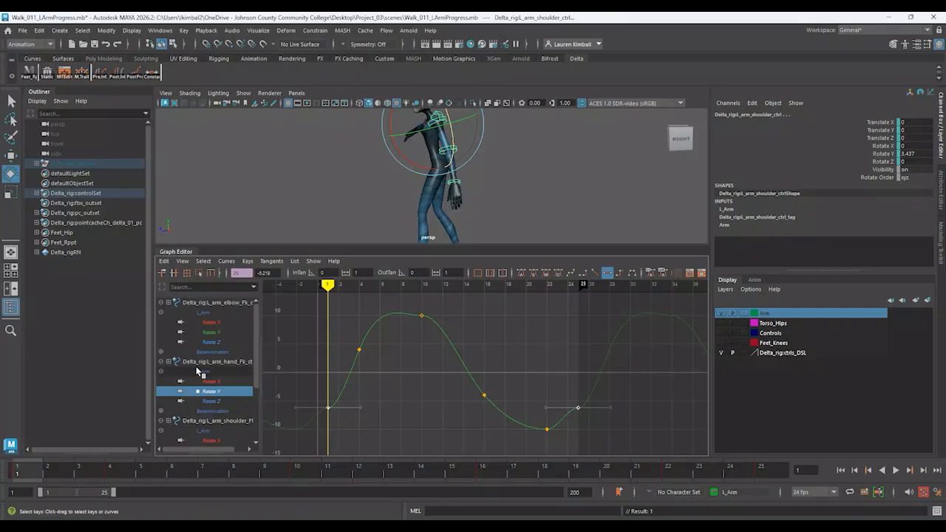
{"action": "left_click_drag", "start_coordinate": [263, 364], "coordinate": [286, 364]}
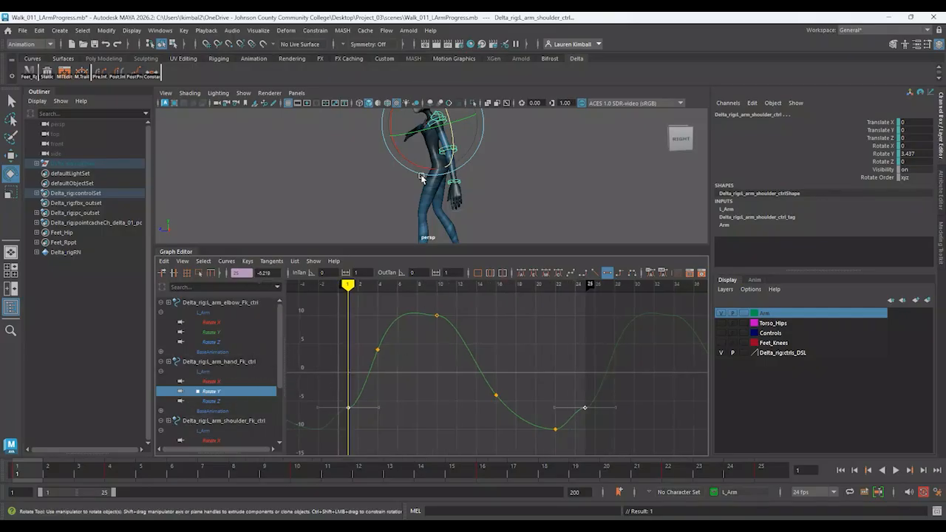
{"action": "left_click", "coordinate": [212, 400]}
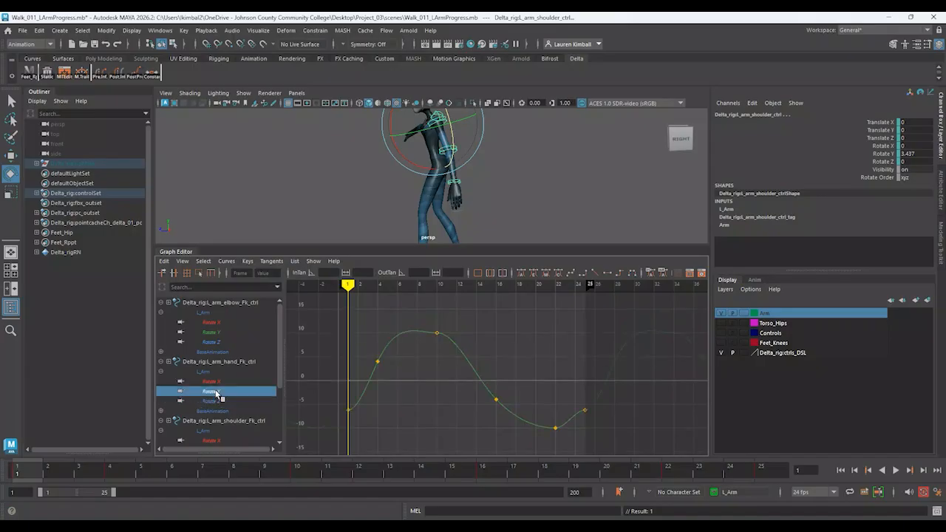
{"action": "left_click", "coordinate": [547, 187]}
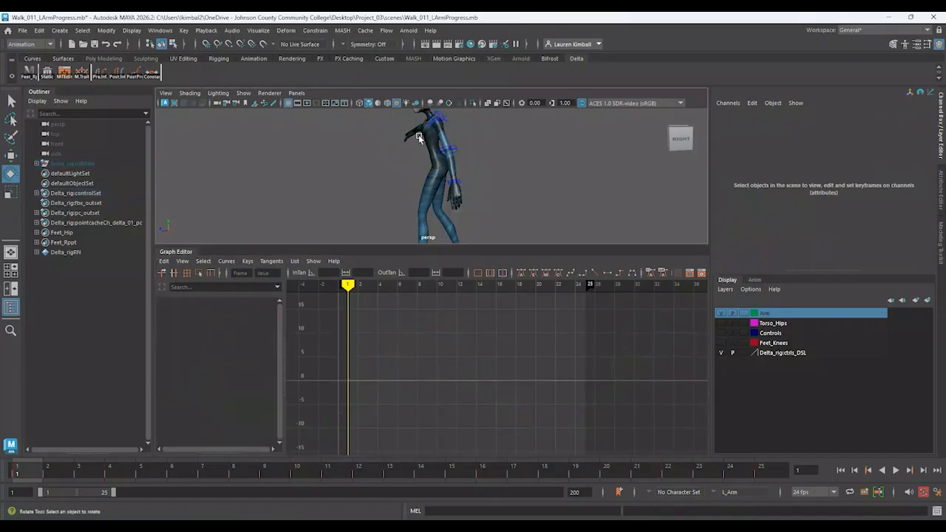
{"action": "left_click", "coordinate": [453, 153]}
{"action": "key", "text": "ctrl+z"}
{"action": "key", "text": "ctrl+z"}
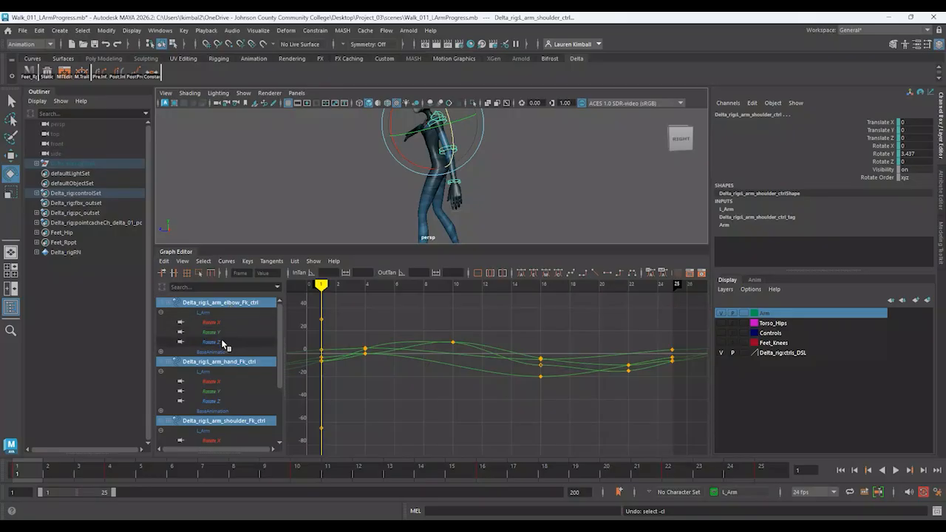
- Tilt the tangents of the left hand FK control's Rotate Y keys at frames 1 and 25 upward to smooth the loop
{"action": "left_click", "coordinate": [222, 333]}
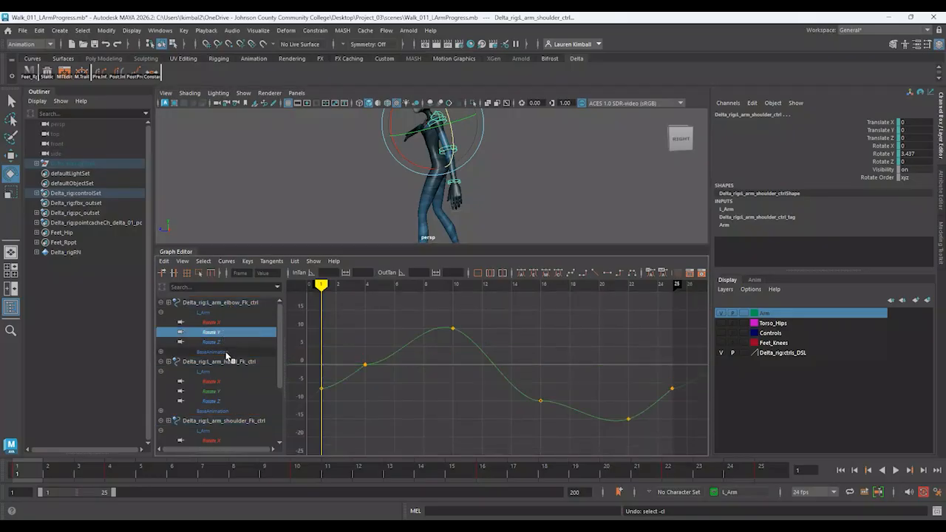
{"action": "left_click", "coordinate": [221, 391]}
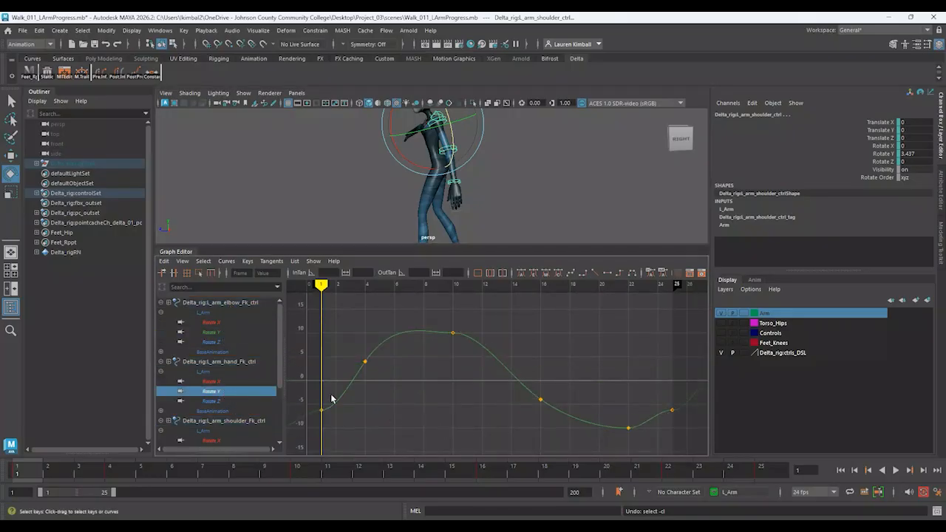
{"action": "scroll", "coordinate": [552, 370], "scroll_direction": "down", "scroll_amount": 3}
{"action": "scroll", "coordinate": [551, 375], "scroll_direction": "up", "scroll_amount": 2}
{"action": "left_click_drag", "start_coordinate": [360, 370], "coordinate": [401, 412]}
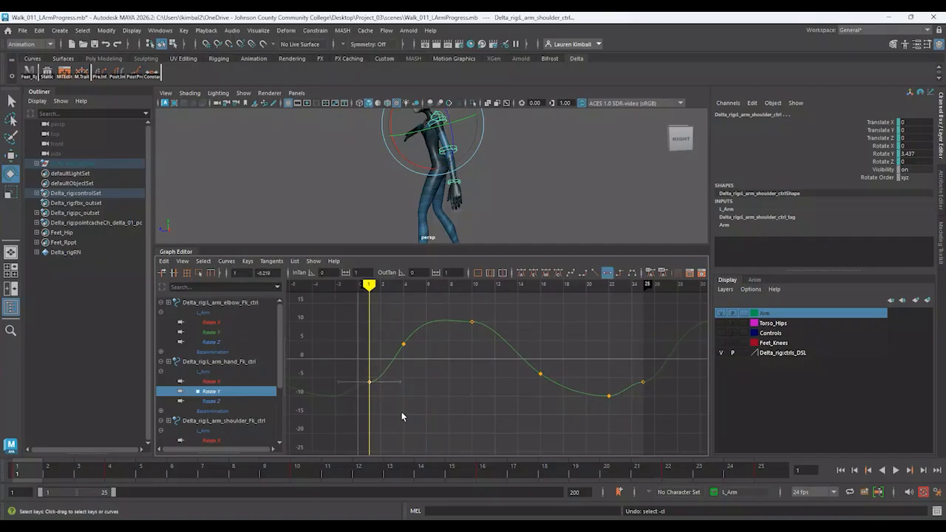
{"action": "mouse_move", "coordinate": [663, 369]}
{"action": "left_mouse_down", "text": "shift"}
{"action": "mouse_move", "coordinate": [631, 397]}
{"action": "mouse_move", "coordinate": [670, 357]}
{"action": "left_mouse_up", "text": "shift"}
{"action": "left_click", "coordinate": [675, 373]}
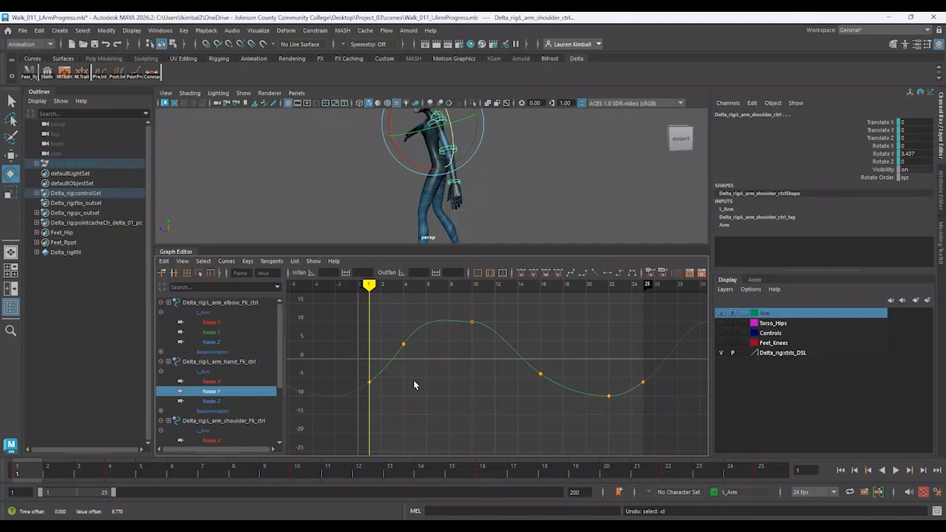
- Examine the Rotate Y curves of the left shoulder FK control and the left shoulder control across the loop, playing back the walk
{"action": "scroll", "coordinate": [216, 411], "scroll_direction": "down", "scroll_amount": 3}
{"action": "left_click", "coordinate": [211, 371]}
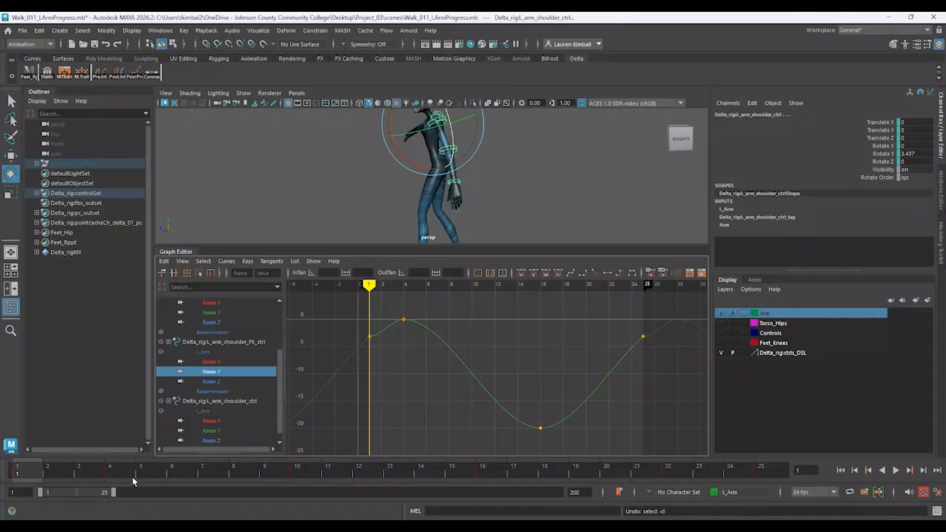
{"action": "key", "text": "alt+v"}
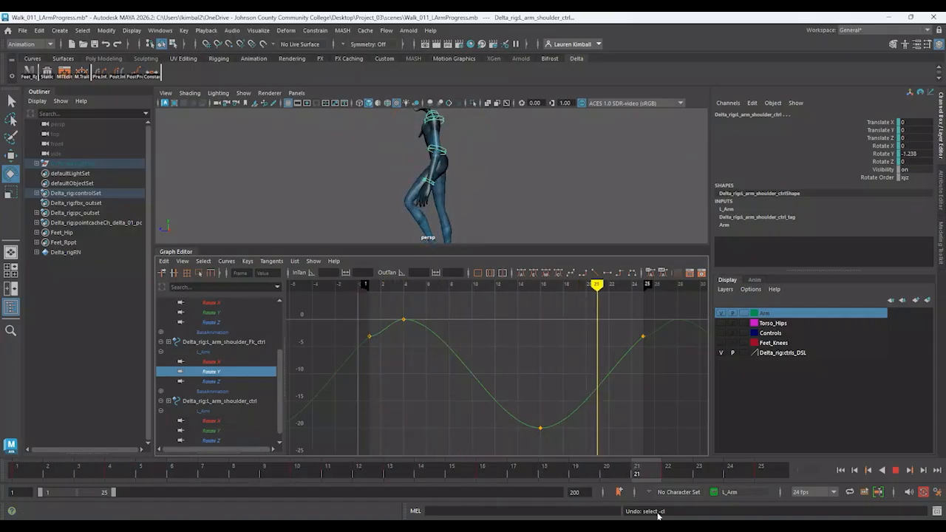
{"action": "scroll", "coordinate": [175, 437], "scroll_direction": "down", "scroll_amount": 1}
{"action": "left_click", "coordinate": [214, 422]}
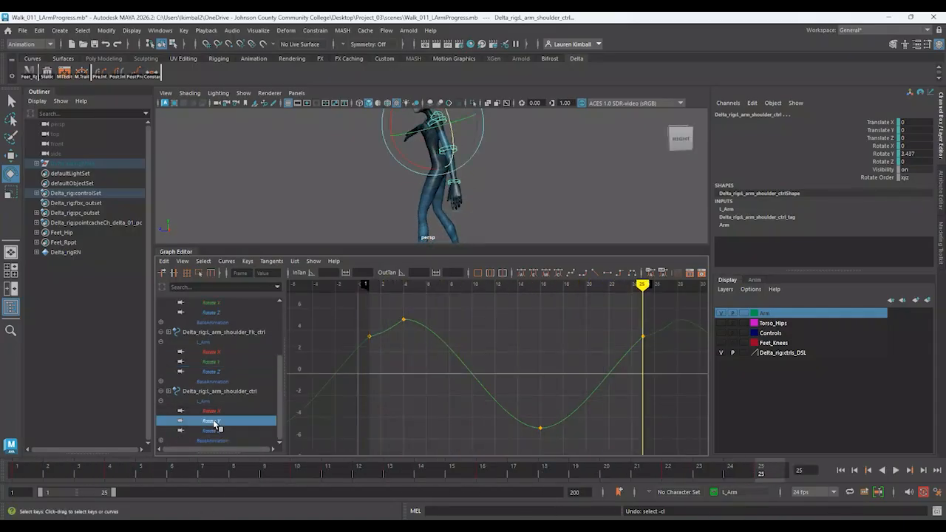
{"action": "scroll", "coordinate": [484, 414], "scroll_direction": "down", "scroll_amount": 4}
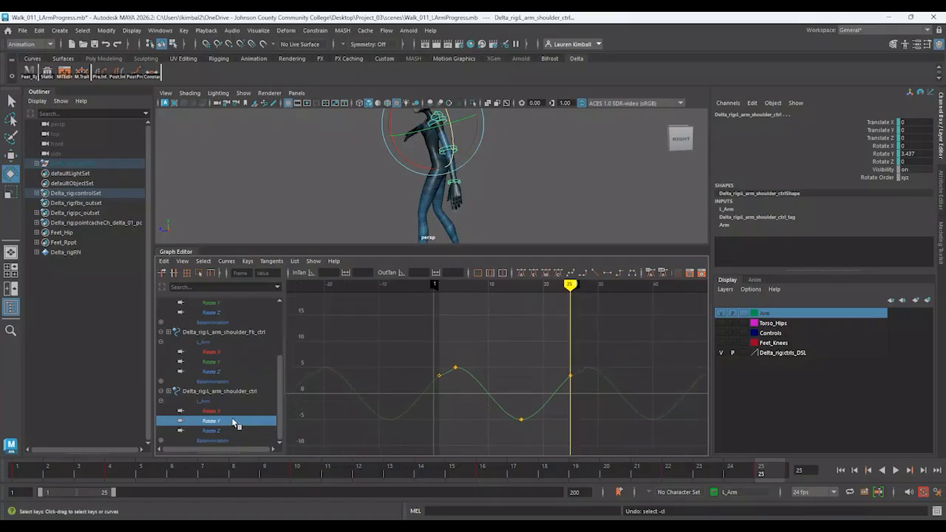
{"action": "scroll", "coordinate": [345, 408], "scroll_direction": "down", "scroll_amount": 2}
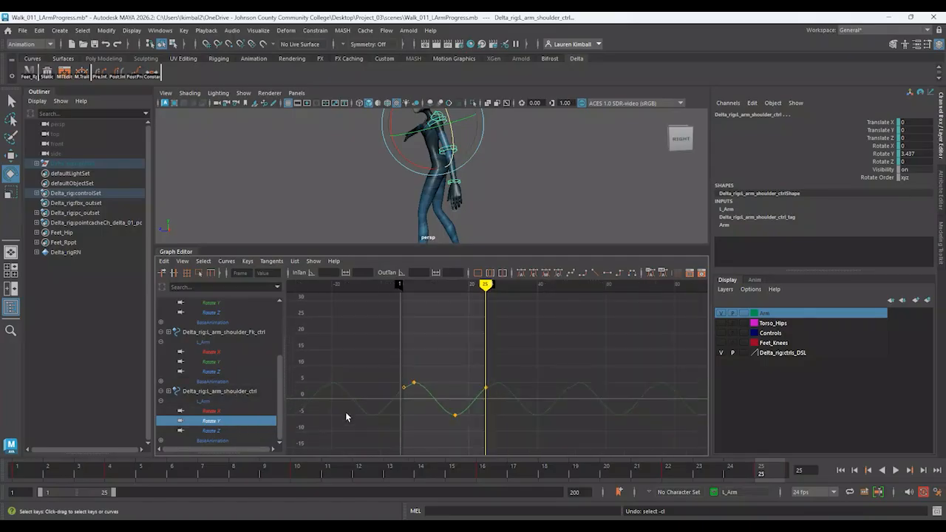
{"action": "scroll", "coordinate": [358, 420], "scroll_direction": "up", "scroll_amount": 2}
{"action": "scroll", "coordinate": [274, 396], "scroll_direction": "up", "scroll_amount": 1}
{"action": "scroll", "coordinate": [274, 399], "scroll_direction": "down", "scroll_amount": 1}
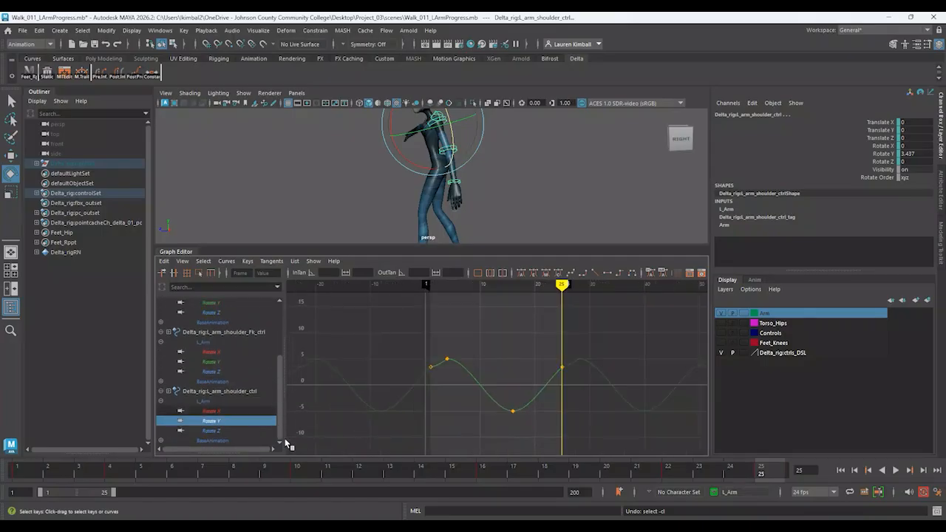
{"action": "left_click", "coordinate": [222, 421]}
- Examine the left shoulder control's and left shoulder FK control's curves one at a time, ending with nothing selected
{"action": "left_click", "coordinate": [313, 172]}
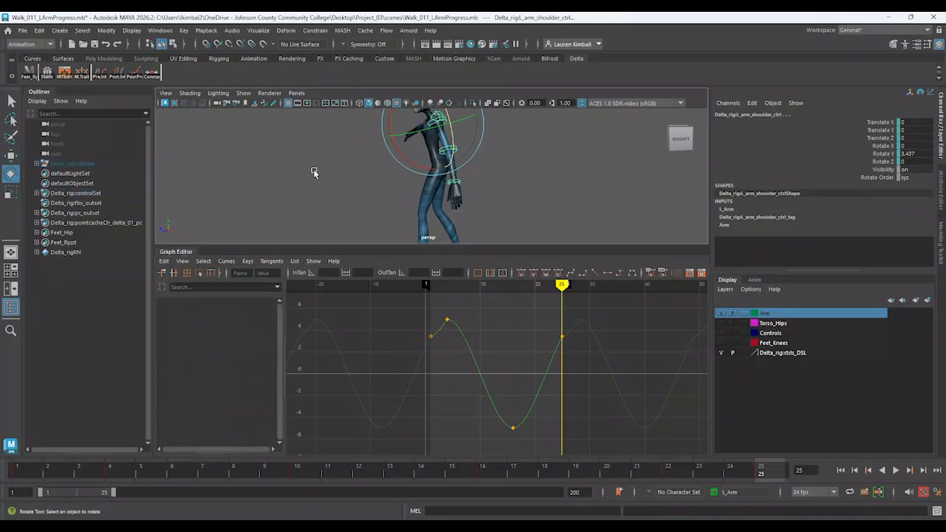
{"action": "left_click", "coordinate": [436, 115]}
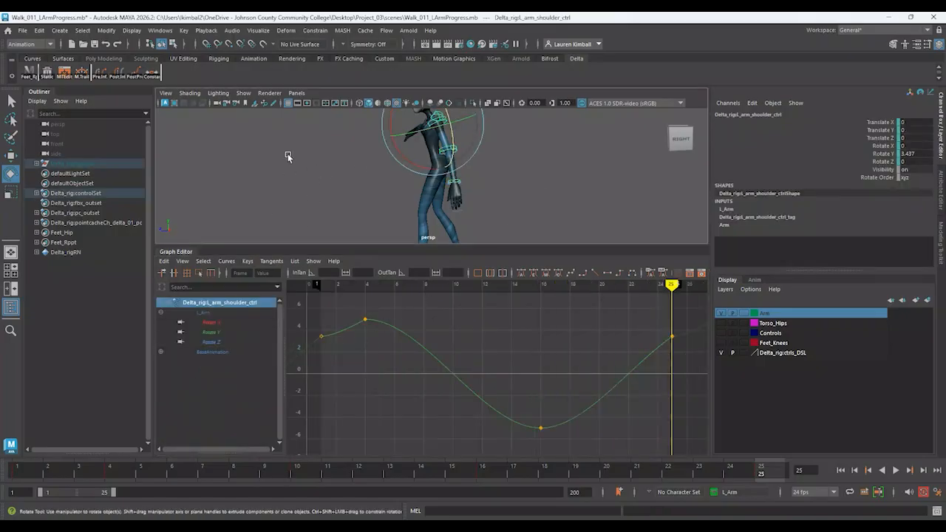
{"action": "left_click", "coordinate": [318, 164]}
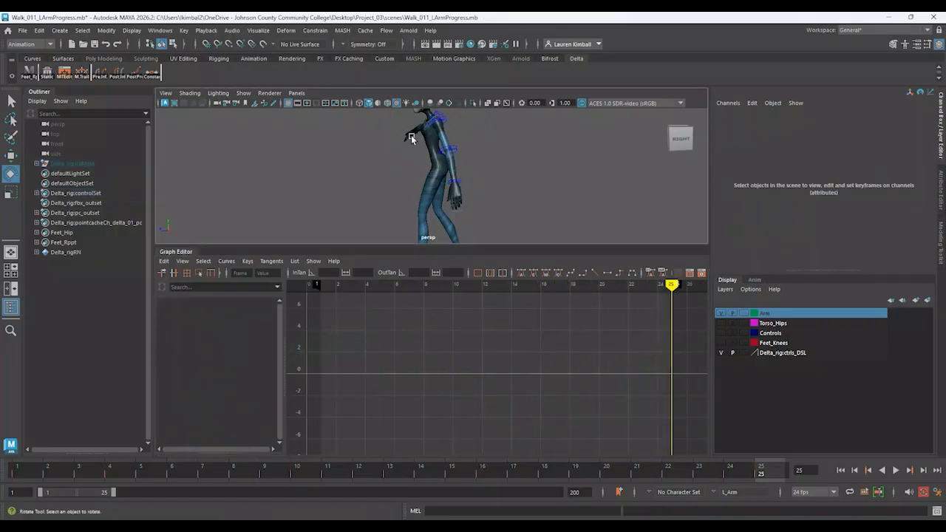
{"action": "left_click", "coordinate": [446, 123]}
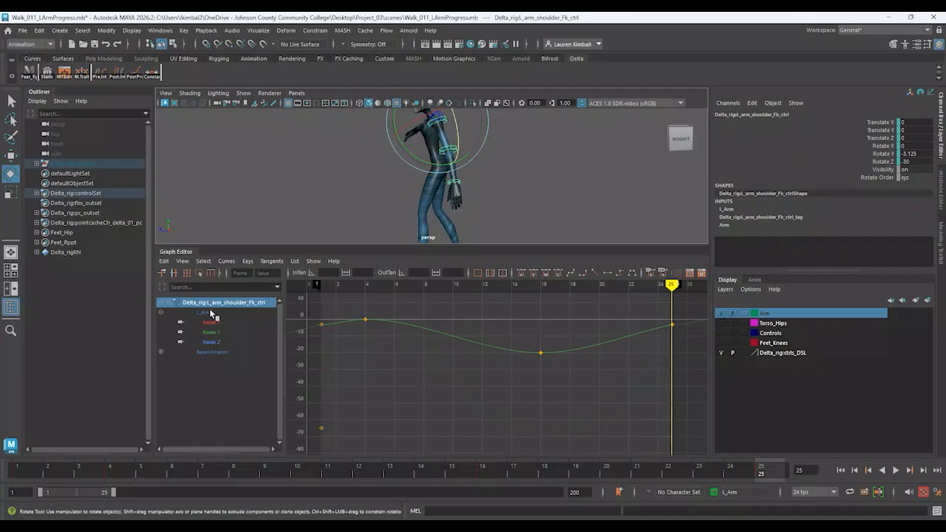
{"action": "right_click_drag", "start_coordinate": [578, 363], "coordinate": [551, 359], "text": "alt"}
{"action": "middle_click_drag", "start_coordinate": [553, 360], "coordinate": [474, 362], "text": "alt"}
{"action": "right_click_drag", "start_coordinate": [473, 362], "coordinate": [491, 371], "text": "alt"}
{"action": "left_click", "coordinate": [583, 207]}
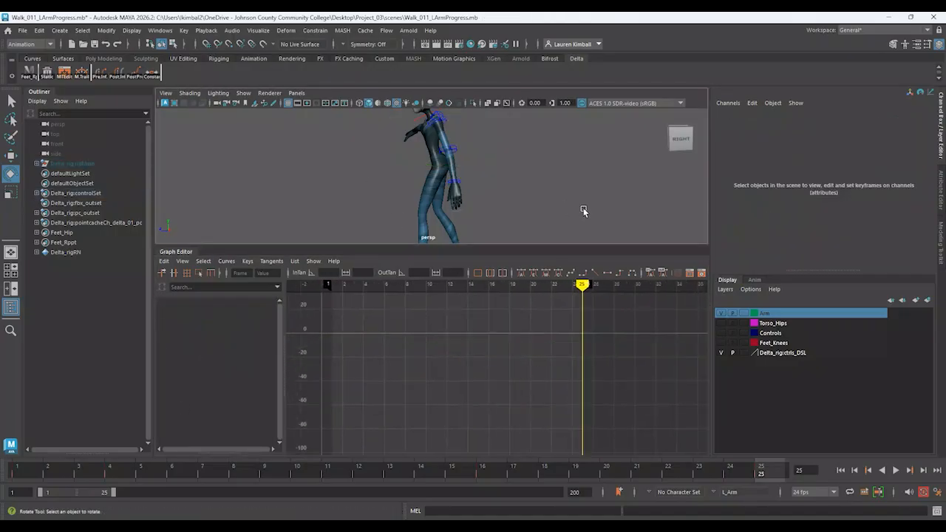
- Play back the walk from a three-quarter angle with the viewport enlarged over the Graph Editor to review the arm swing
{"action": "left_click_drag", "start_coordinate": [583, 209], "coordinate": [568, 233], "text": "alt"}
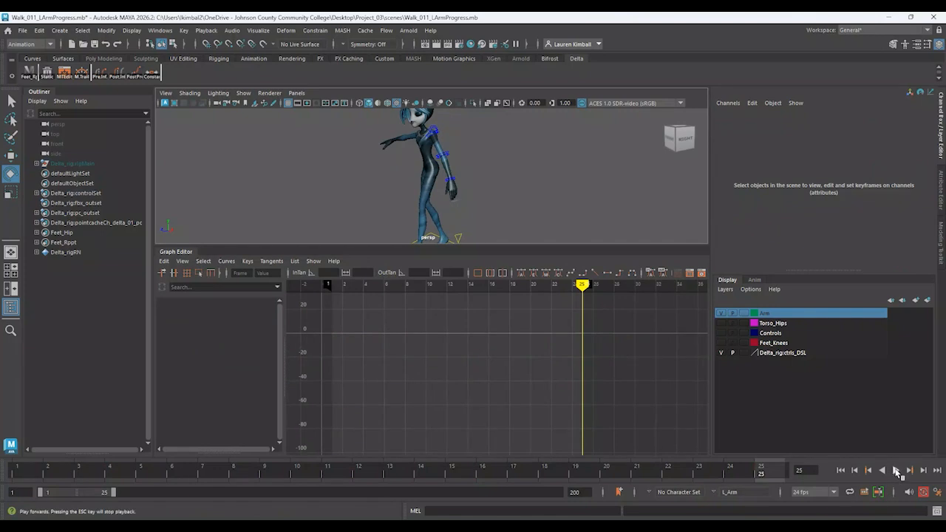
{"action": "left_click", "coordinate": [895, 471]}
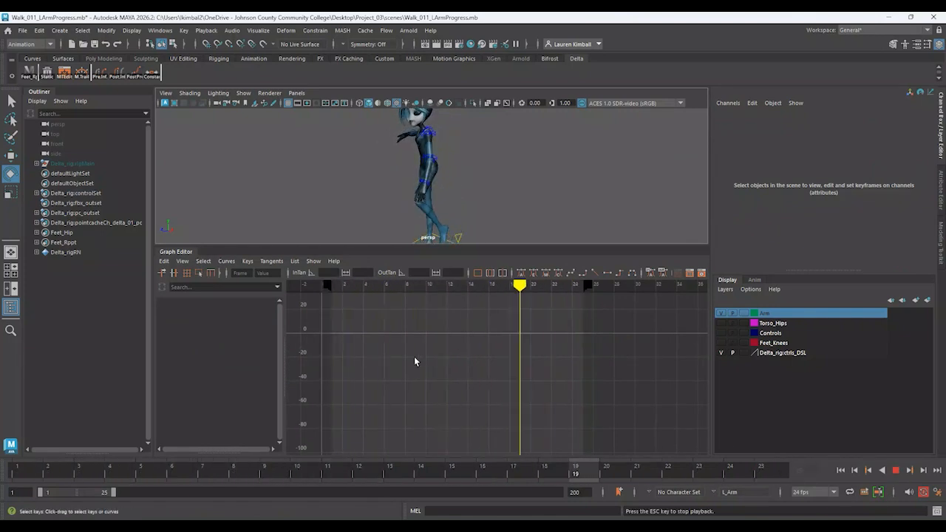
{"action": "left_click_drag", "start_coordinate": [418, 397], "coordinate": [419, 397]}
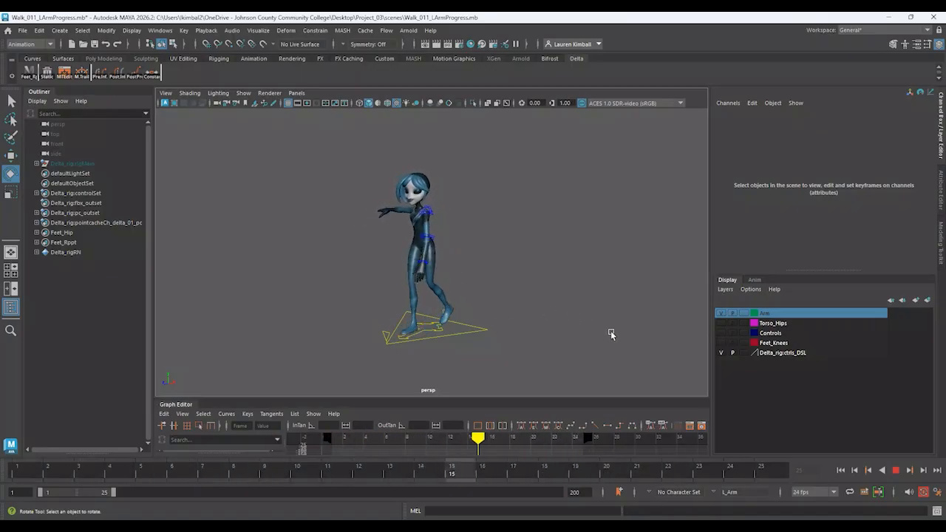
{"action": "left_click", "coordinate": [896, 470]}
- Review the walk playback once more with the animation layers shown, and set the L_Arm layer's weight to 0.5
{"action": "left_click", "coordinate": [761, 280]}
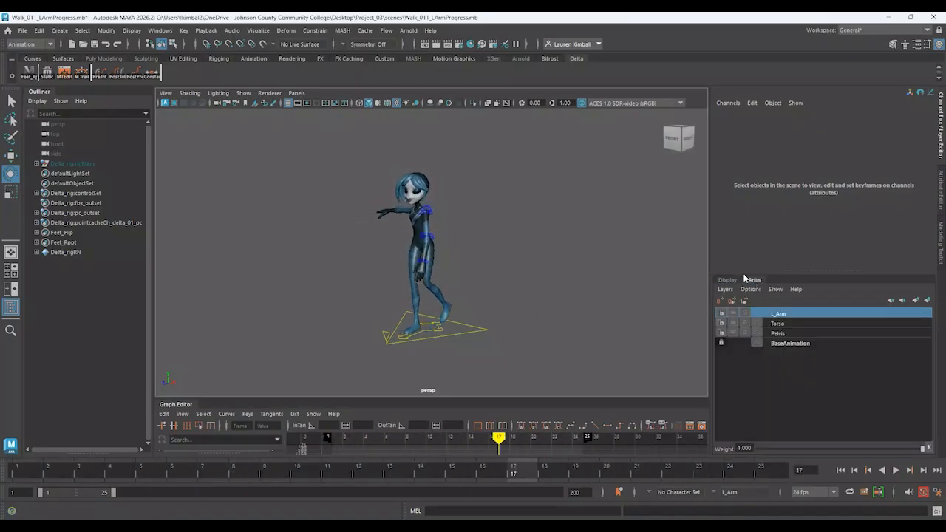
{"action": "key", "text": "alt+v"}
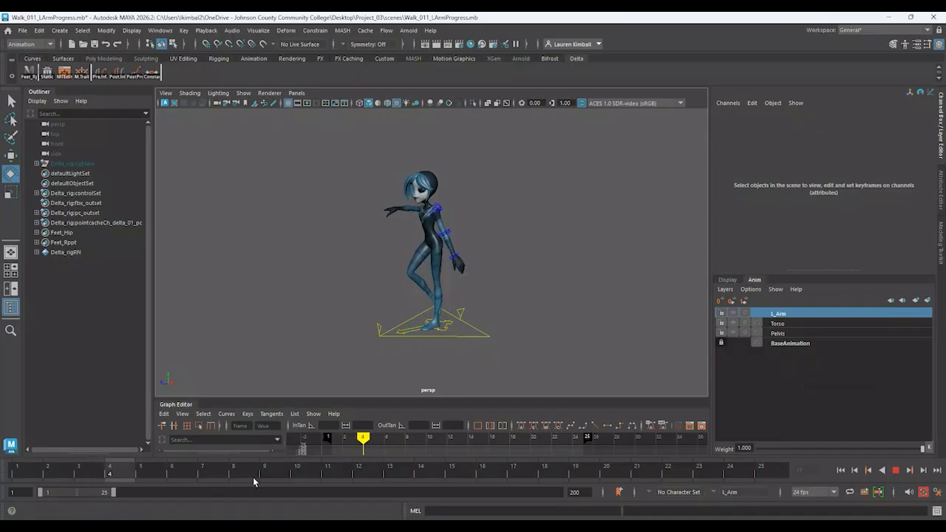
{"action": "key", "text": "alt+v"}
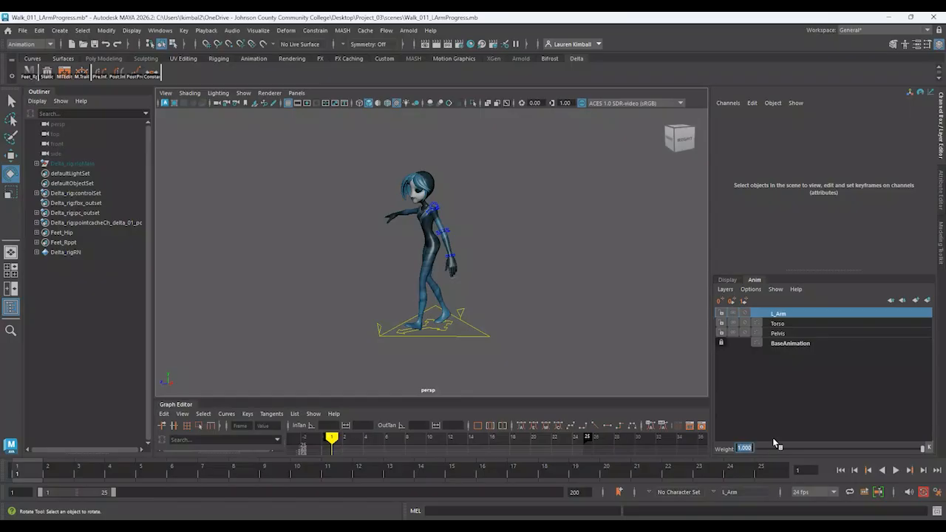
{"action": "type", "text": "0.5"}
{"action": "key", "text": "Return"}
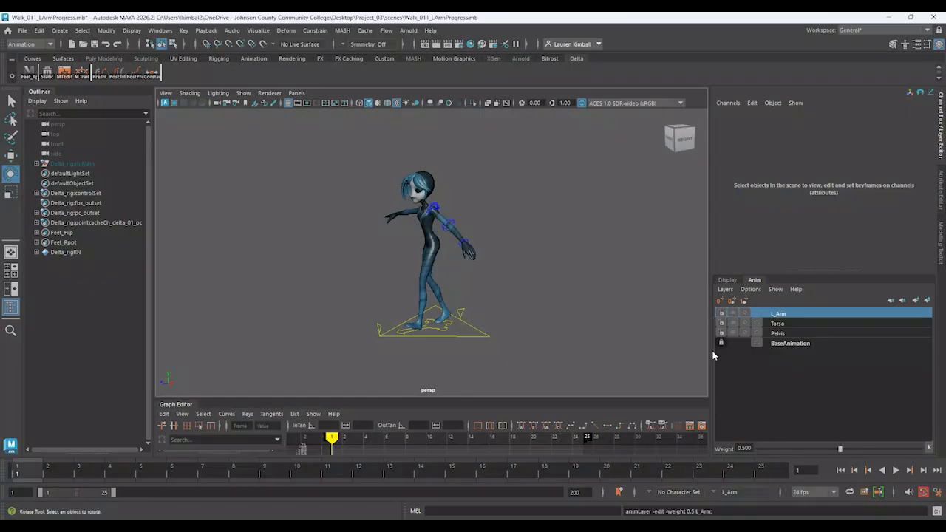
- Play back the walk cycle, set the L_Arm animation layer's weight to 1.000, and enlarge the Graph Editor
{"action": "left_click", "coordinate": [896, 470]}
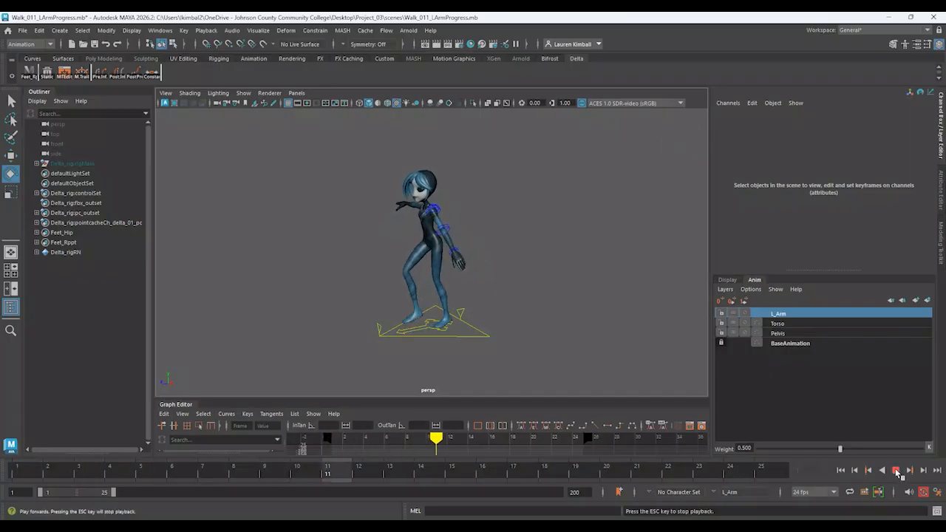
{"action": "left_click", "coordinate": [896, 472]}
{"action": "left_click_drag", "start_coordinate": [460, 251], "coordinate": [537, 232], "text": "alt"}
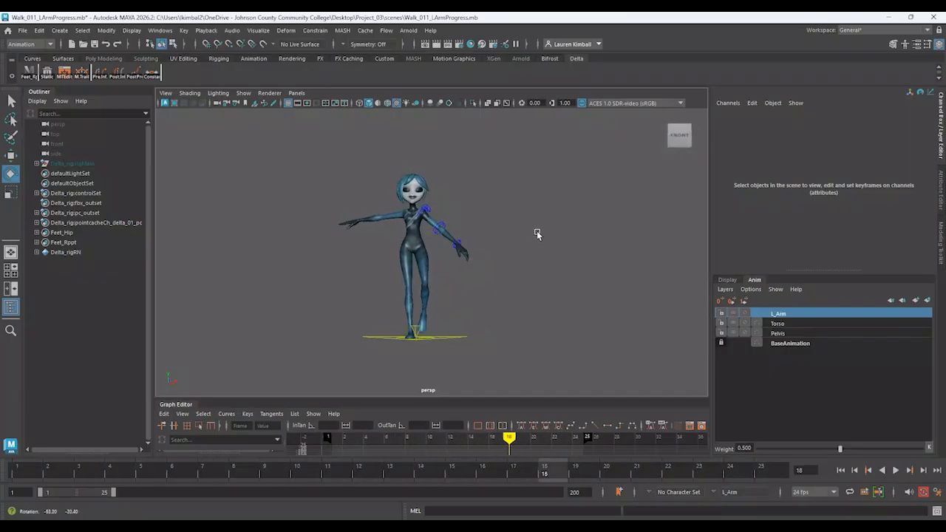
{"action": "right_click_drag", "start_coordinate": [537, 232], "coordinate": [569, 306], "text": "alt"}
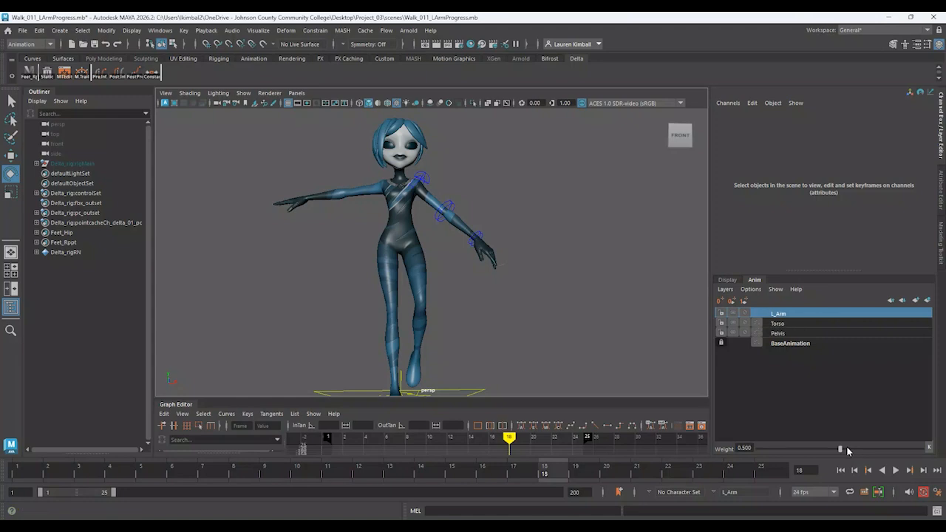
{"action": "left_click_drag", "start_coordinate": [840, 448], "coordinate": [923, 449]}
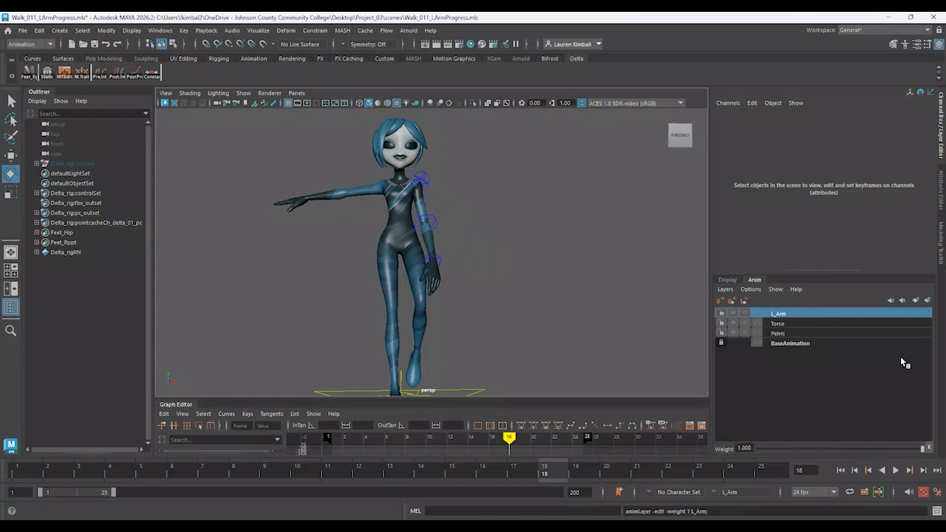
{"action": "left_click_drag", "start_coordinate": [499, 399], "coordinate": [509, 311]}
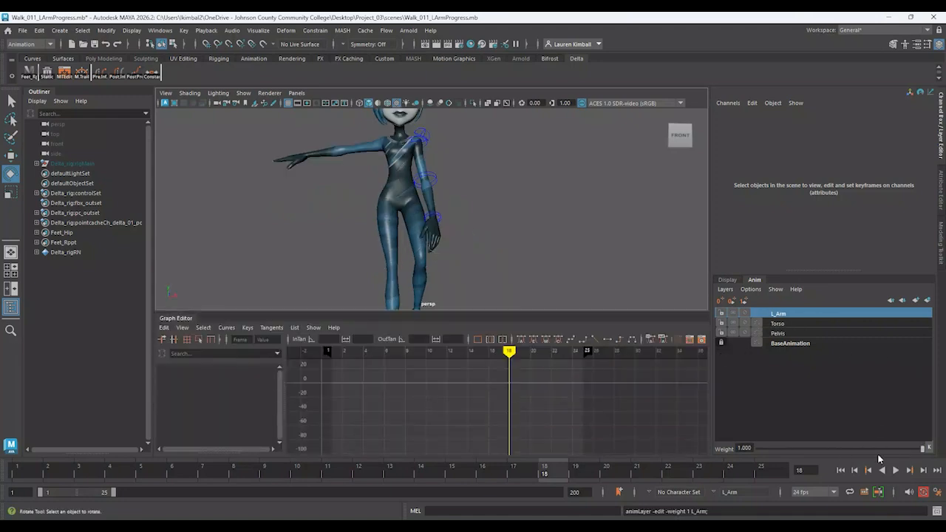
- Try deleting the frame 1 Rotate Z key of the left shoulder FK control on the L_Arm layer, and undo it
{"action": "left_click", "coordinate": [421, 138]}
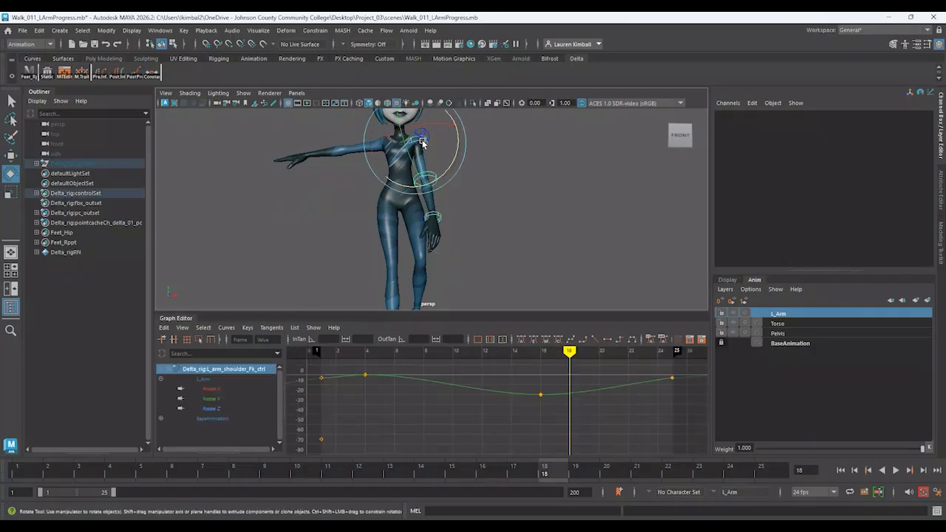
{"action": "left_click", "coordinate": [227, 388]}
{"action": "left_click", "coordinate": [223, 407]}
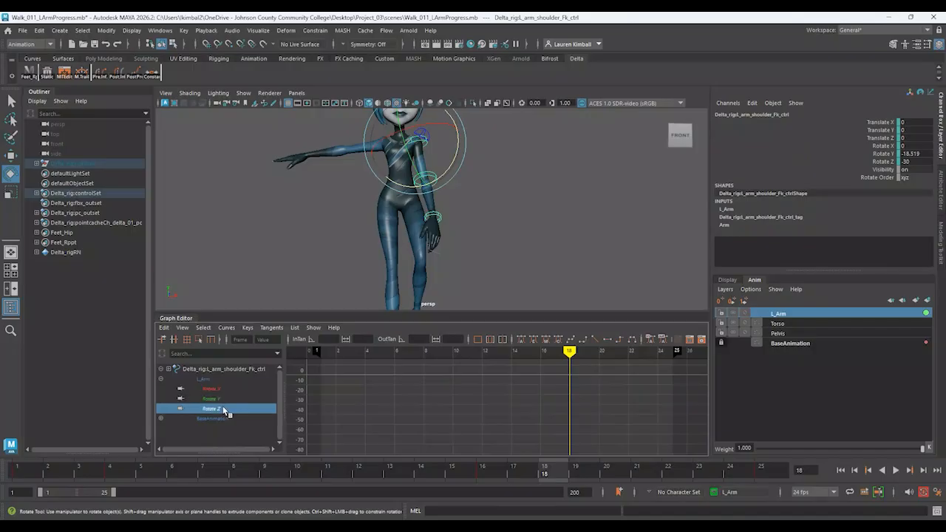
{"action": "left_click_drag", "start_coordinate": [310, 385], "coordinate": [341, 420]}
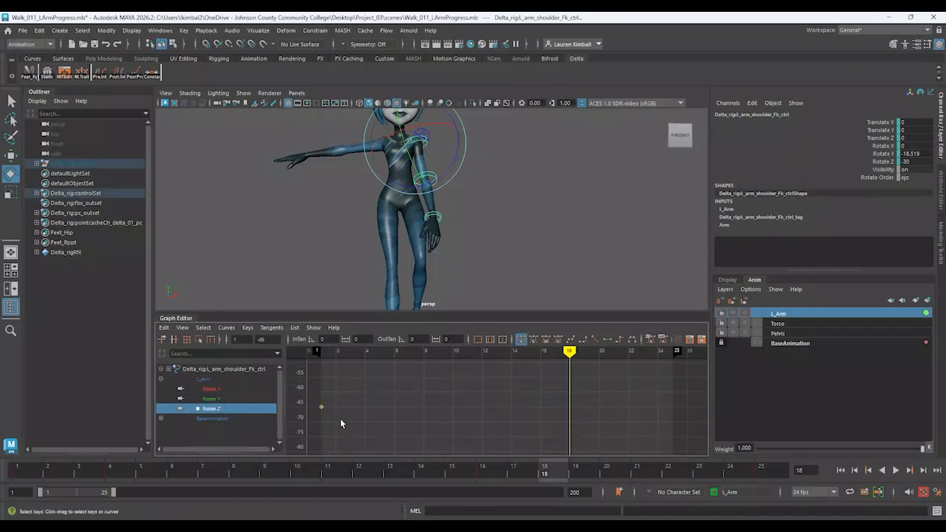
{"action": "key", "text": "Delete"}
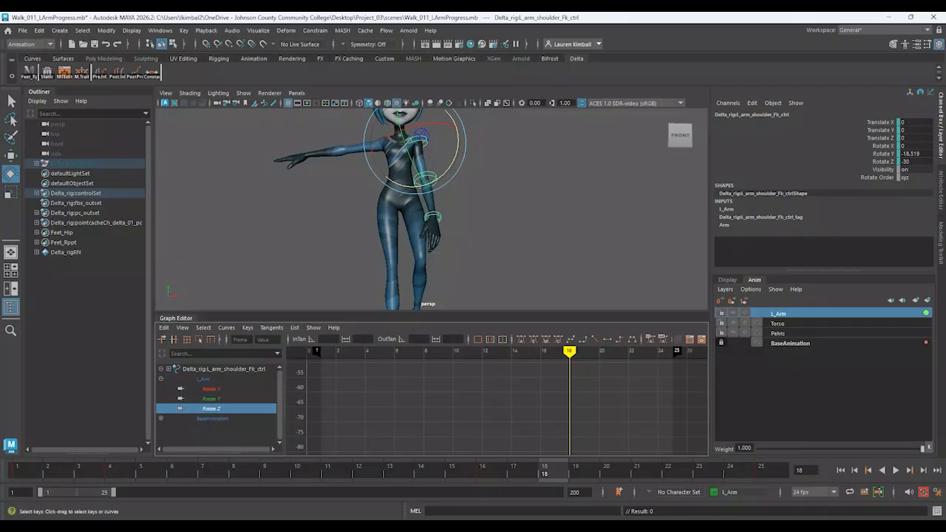
{"action": "left_click_drag", "start_coordinate": [51, 471], "coordinate": [16, 473]}
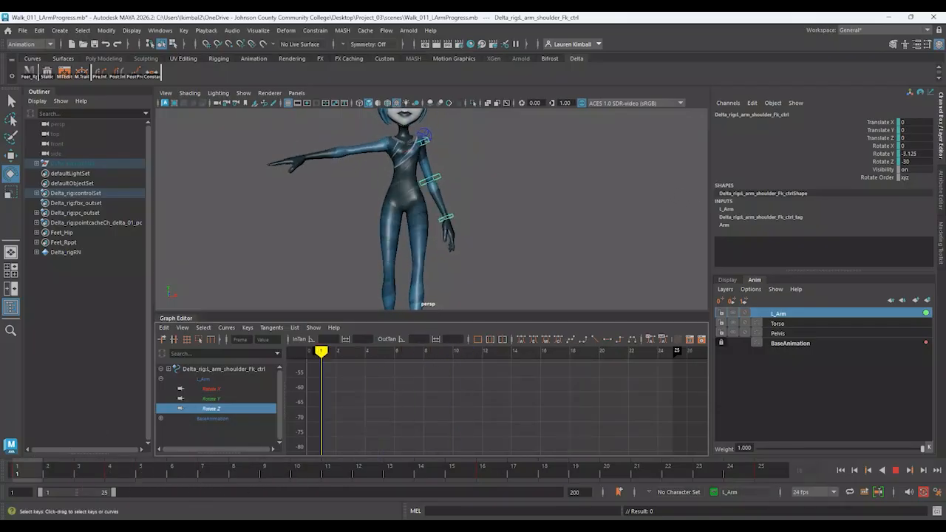
{"action": "key", "text": "ctrl+z"}
{"action": "key", "text": "ctrl+z"}
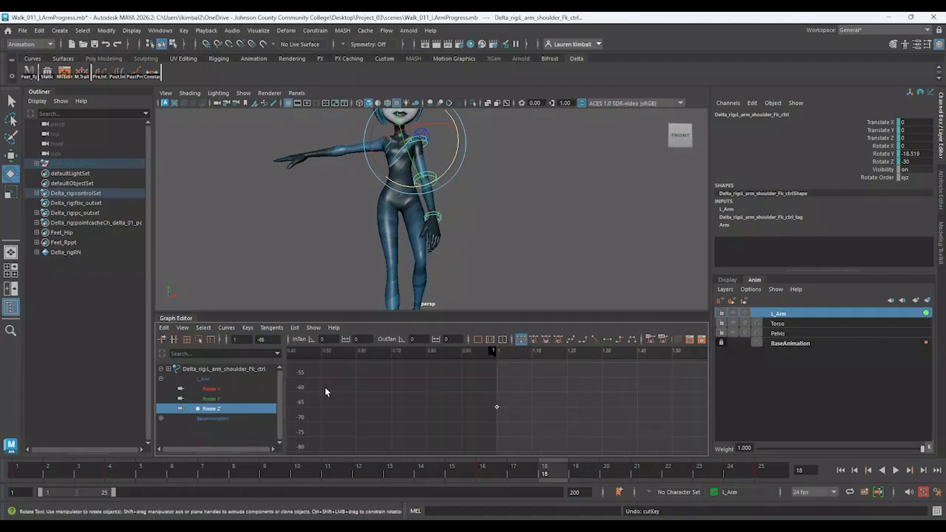
- Inspect the Rotate X, Y and Z curves of the L_arm_shoulder_ctrl control on the L_Arm layer for stray keys
{"action": "left_click", "coordinate": [475, 154]}
{"action": "right_click_drag", "start_coordinate": [475, 154], "coordinate": [522, 394], "text": "alt"}
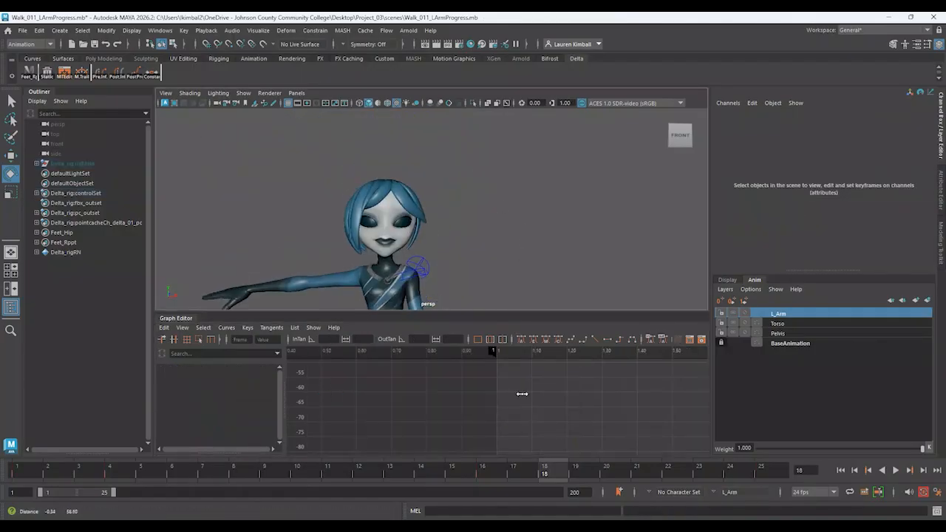
{"action": "left_click", "coordinate": [423, 262]}
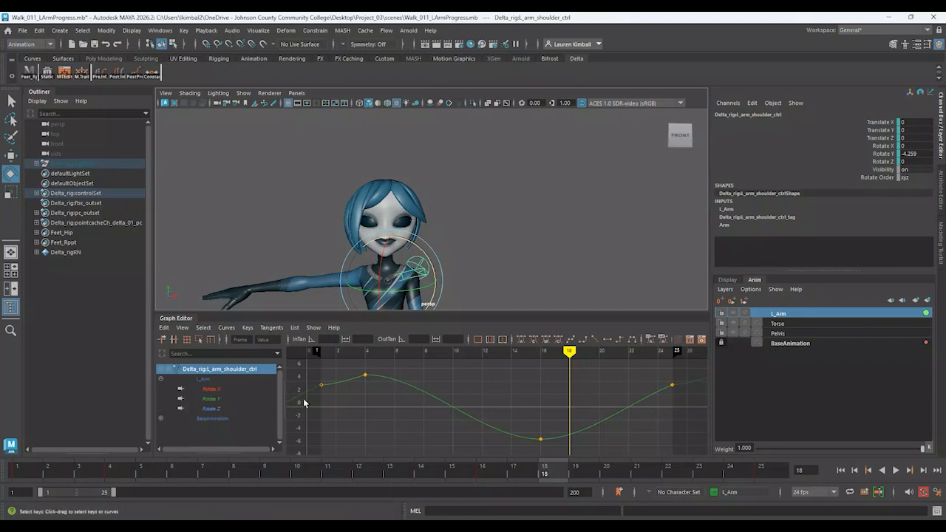
{"action": "right_click_drag", "start_coordinate": [391, 169], "coordinate": [299, 147], "text": "alt"}
{"action": "right_click_drag", "start_coordinate": [522, 208], "coordinate": [556, 219], "text": "alt"}
{"action": "middle_click_drag", "start_coordinate": [556, 219], "coordinate": [523, 166], "text": "alt"}
{"action": "left_click", "coordinate": [202, 391]}
{"action": "right_click_drag", "start_coordinate": [492, 407], "coordinate": [459, 405], "text": "alt+shift"}
{"action": "left_click", "coordinate": [222, 399]}
{"action": "left_click", "coordinate": [211, 410]}
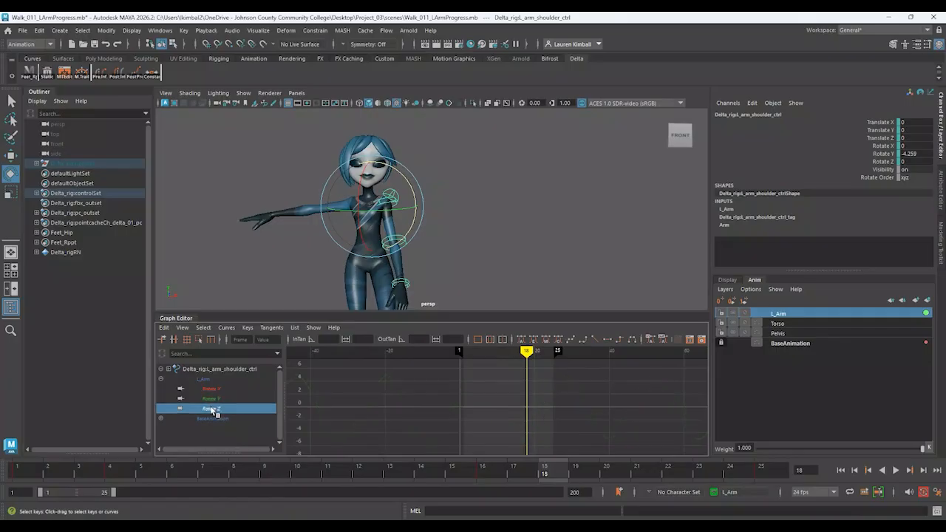
{"action": "left_click", "coordinate": [215, 401]}
{"action": "left_click", "coordinate": [215, 410]}
{"action": "left_click", "coordinate": [558, 258]}
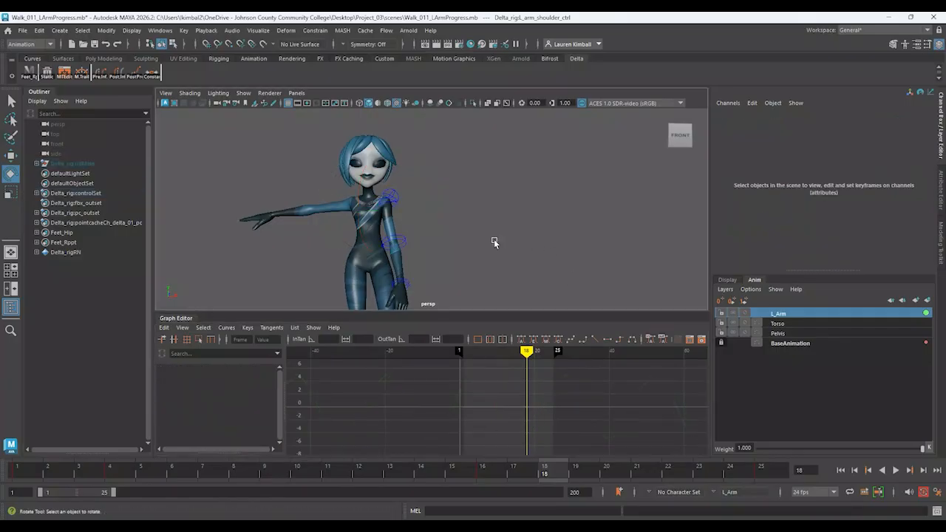
- Delete the frame 1 Rotate Z key of the left shoulder FK control on the L_Arm layer
{"action": "scroll", "coordinate": [345, 212], "scroll_direction": "up", "scroll_amount": 3}
{"action": "left_click", "coordinate": [364, 205]}
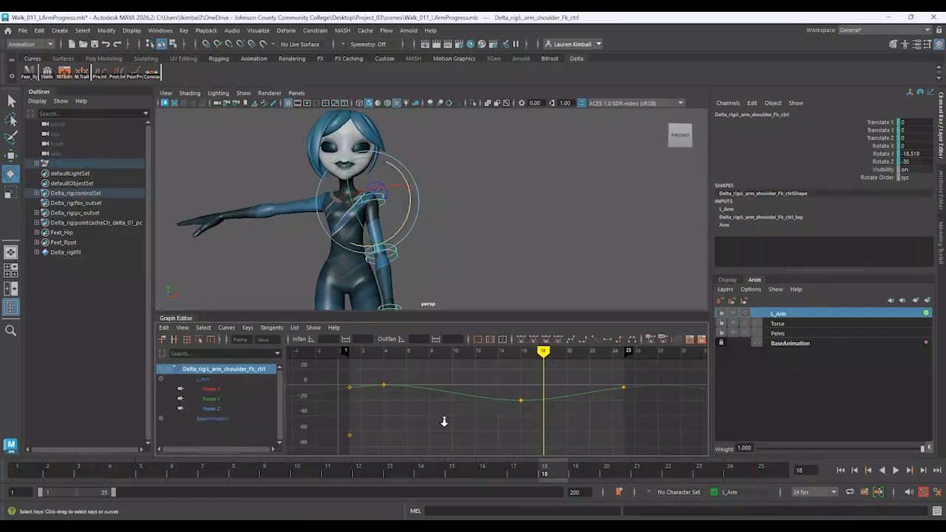
{"action": "left_click", "coordinate": [215, 409]}
{"action": "left_click", "coordinate": [225, 388]}
{"action": "left_click", "coordinate": [246, 408]}
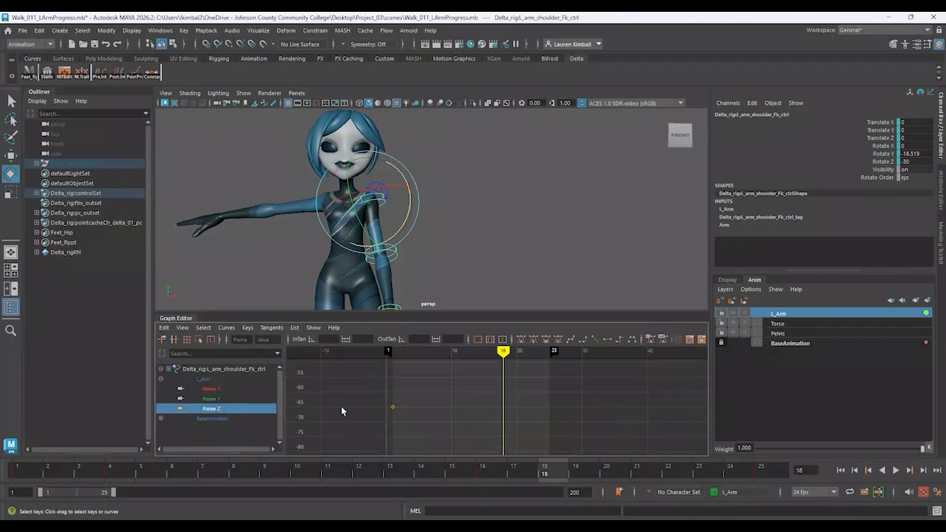
{"action": "scroll", "coordinate": [468, 403], "scroll_direction": "down", "scroll_amount": 4}
{"action": "scroll", "coordinate": [450, 408], "scroll_direction": "up", "scroll_amount": 4}
{"action": "middle_click_drag", "start_coordinate": [469, 397], "coordinate": [424, 418], "text": "alt"}
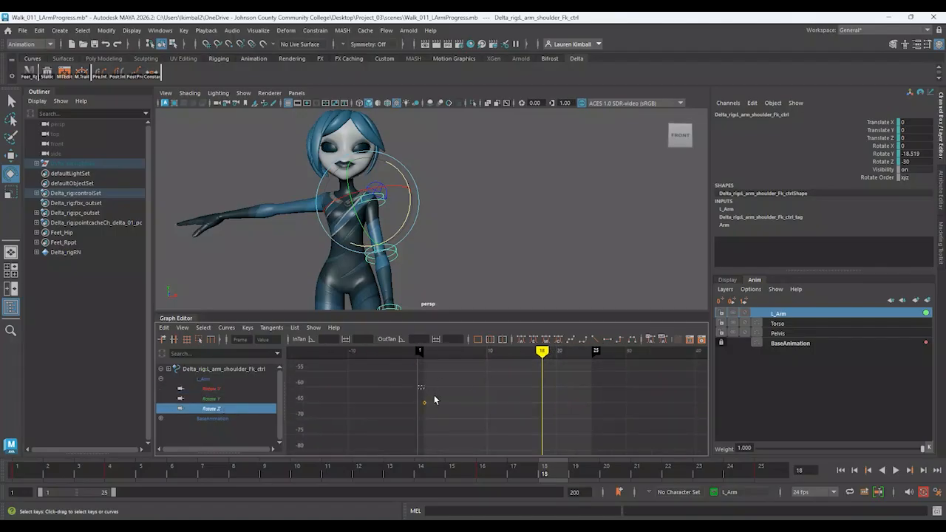
{"action": "left_click_drag", "start_coordinate": [434, 397], "coordinate": [451, 411]}
{"action": "key", "text": "Delete"}
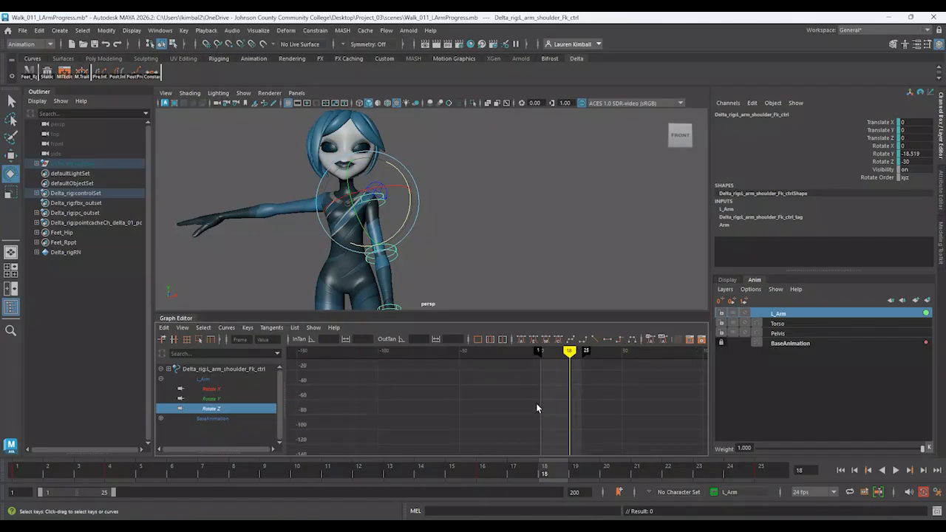
{"action": "key", "text": "f"}
- Delete the frame 1 Rotate X key of the left hand FK control on the L_Arm layer
{"action": "left_click", "coordinate": [501, 221]}
{"action": "scroll", "coordinate": [460, 227], "scroll_direction": "down", "scroll_amount": 1}
{"action": "middle_click_drag", "start_coordinate": [449, 228], "coordinate": [432, 174], "text": "alt"}
{"action": "left_click", "coordinate": [385, 238]}
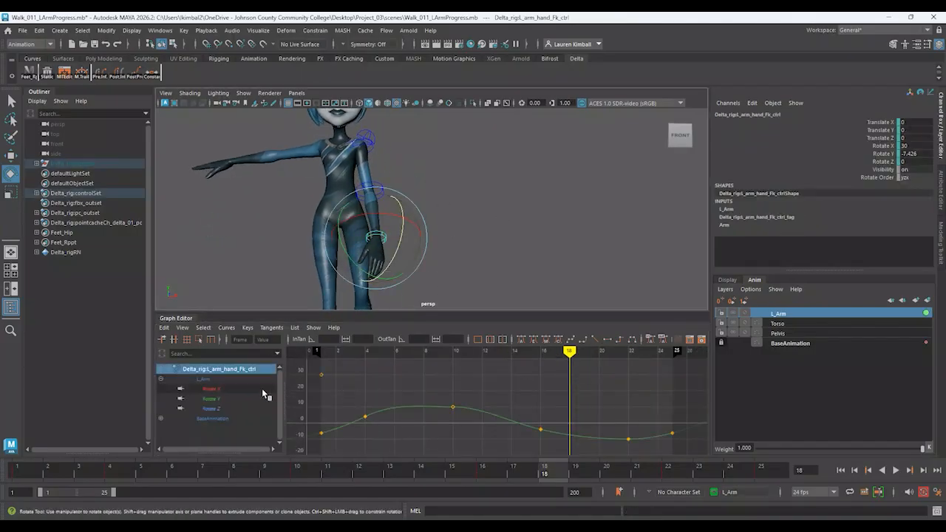
{"action": "left_click", "coordinate": [222, 408]}
{"action": "left_click", "coordinate": [231, 399]}
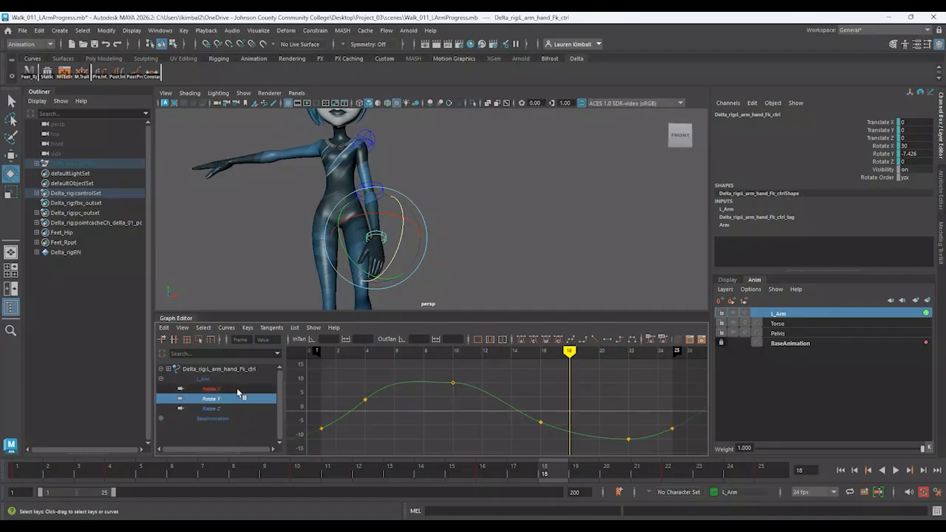
{"action": "left_click", "coordinate": [221, 389]}
{"action": "left_click_drag", "start_coordinate": [302, 391], "coordinate": [367, 440]}
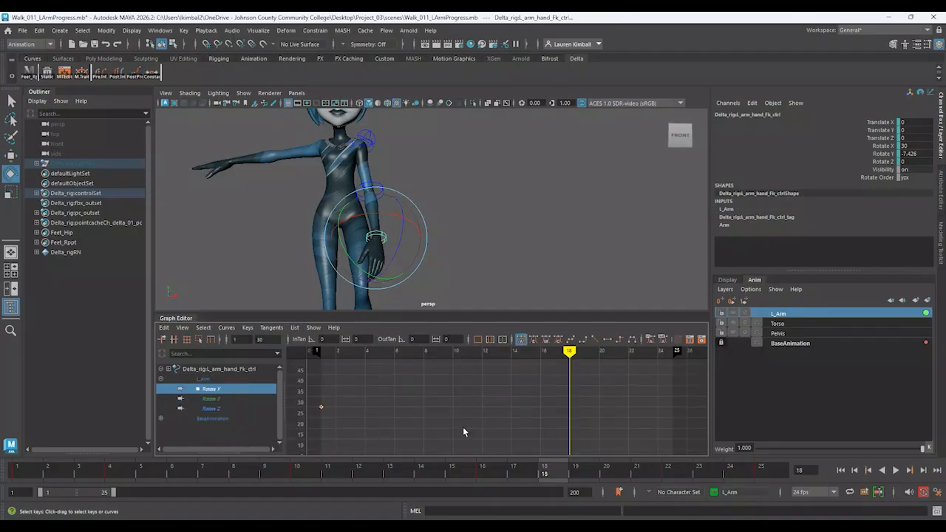
{"action": "left_click_drag", "start_coordinate": [171, 481], "coordinate": [16, 476]}
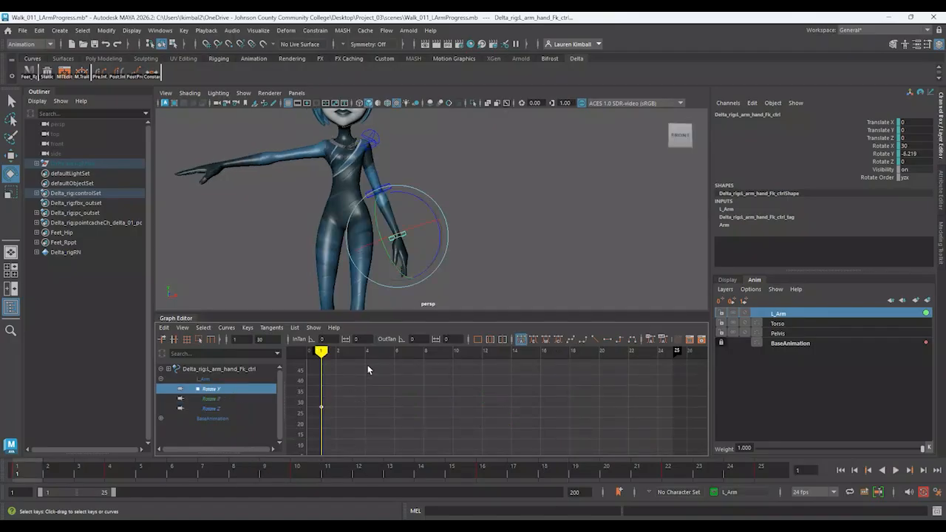
{"action": "left_click", "coordinate": [303, 399]}
{"action": "left_click_drag", "start_coordinate": [302, 396], "coordinate": [352, 421]}
{"action": "key", "text": "Delete"}
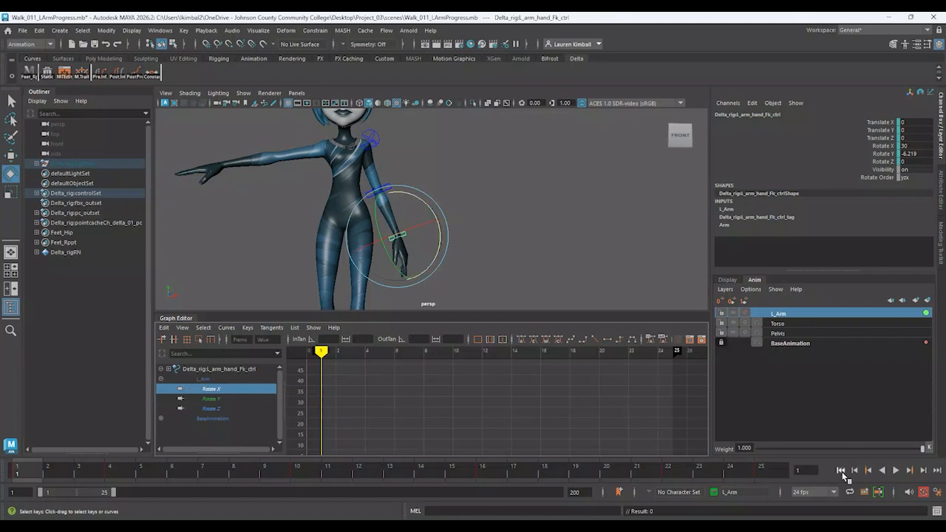
- Play back the walk cycle to check the left arm's motion, and view the character from a slight angle
{"action": "left_click", "coordinate": [896, 470]}
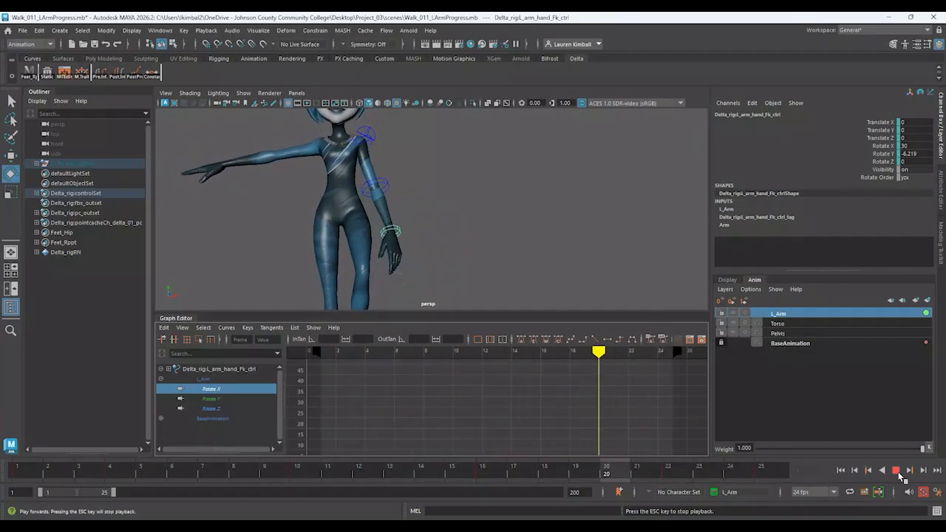
{"action": "left_click", "coordinate": [898, 475]}
{"action": "left_click_drag", "start_coordinate": [524, 269], "coordinate": [506, 286], "text": "alt"}
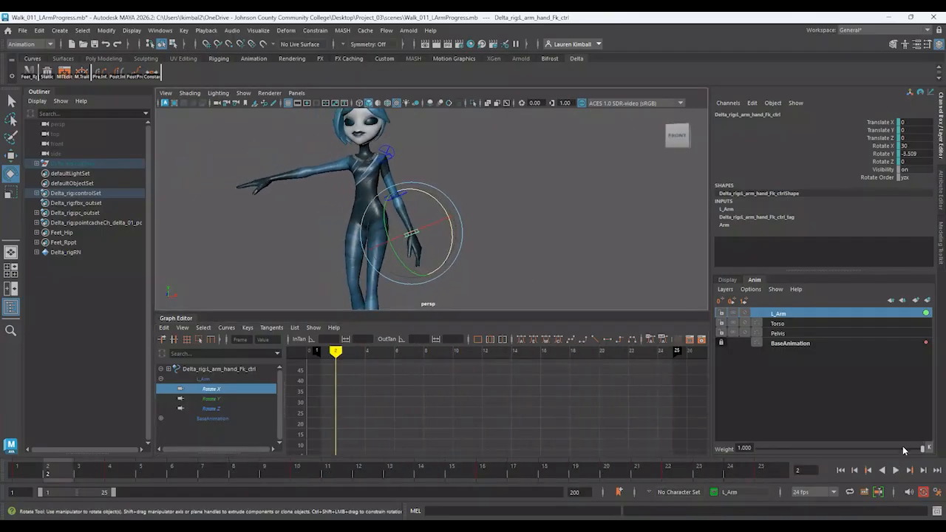
- Set the left hand FK control's Rotate X to 0 and the left shoulder FK control's Rotate Z to 0
{"action": "left_click_drag", "start_coordinate": [902, 448], "coordinate": [938, 449]}
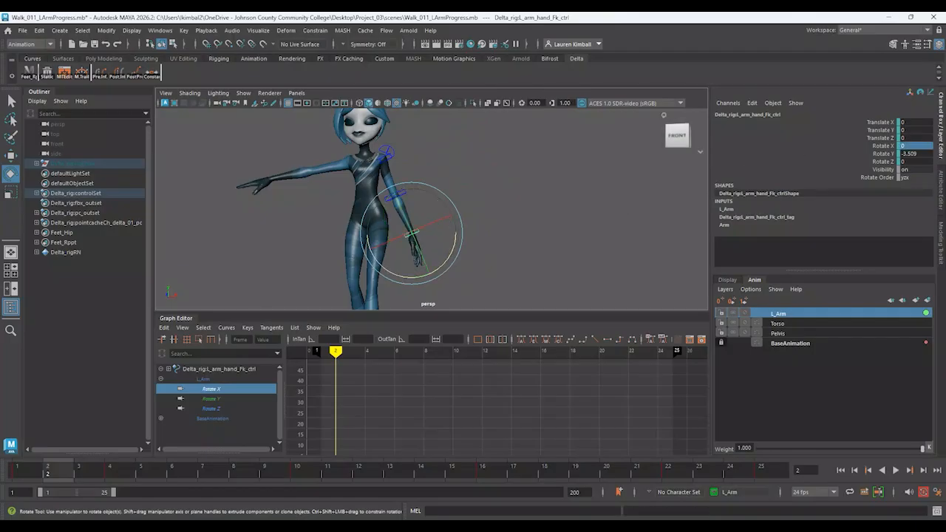
{"action": "left_click", "coordinate": [432, 158]}
{"action": "left_click", "coordinate": [382, 161]}
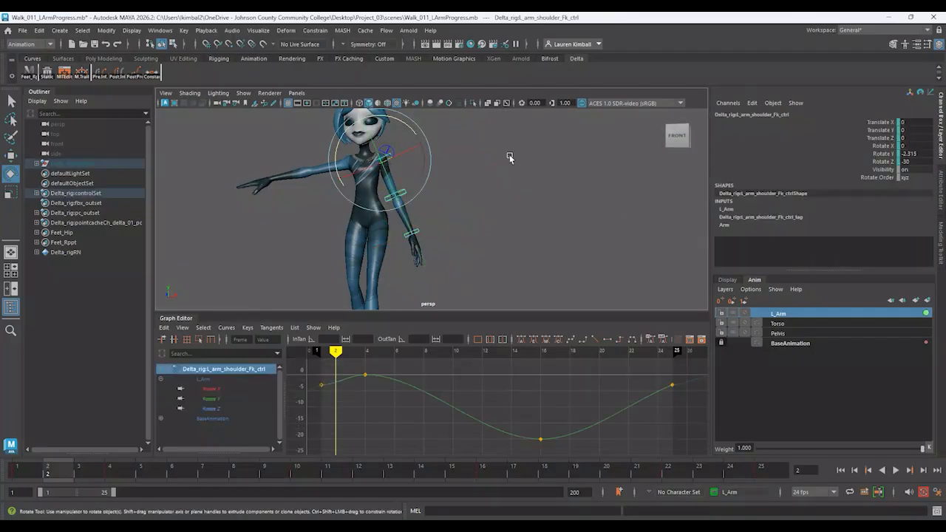
{"action": "double_click", "coordinate": [919, 162]}
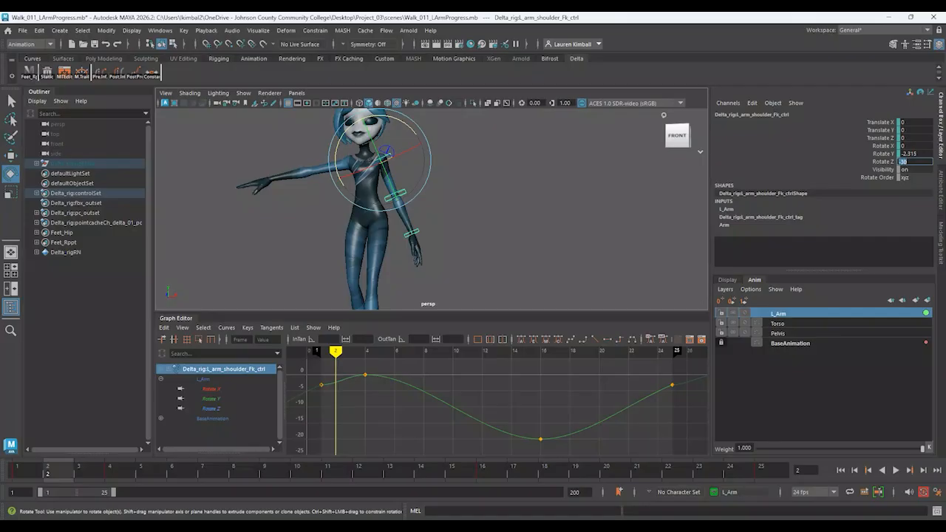
{"action": "key", "text": "Return"}
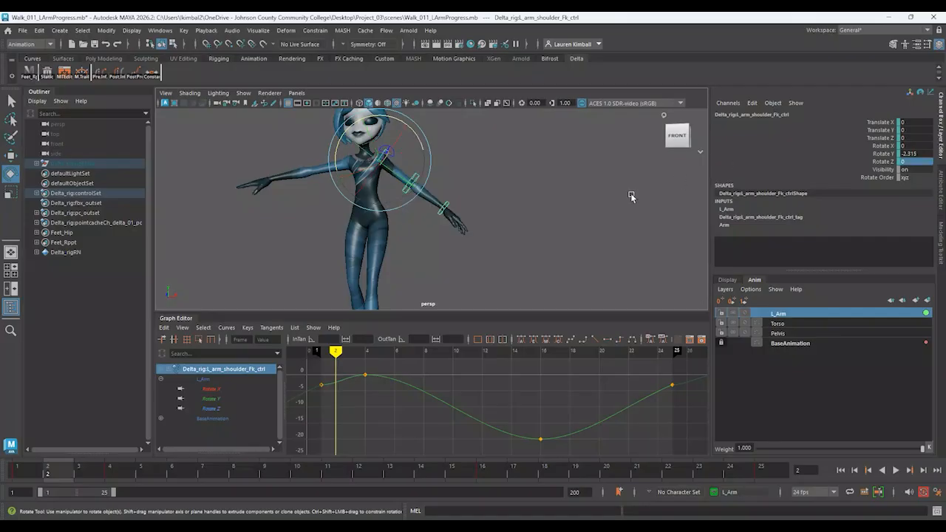
{"action": "left_click", "coordinate": [528, 220]}
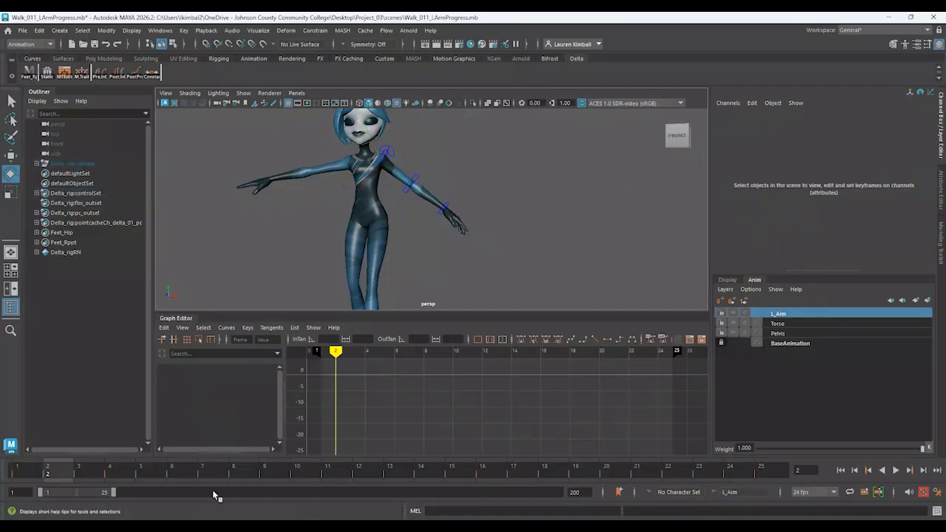
- Lock and mute the L_Arm animation layer
{"action": "left_click", "coordinate": [745, 313]}
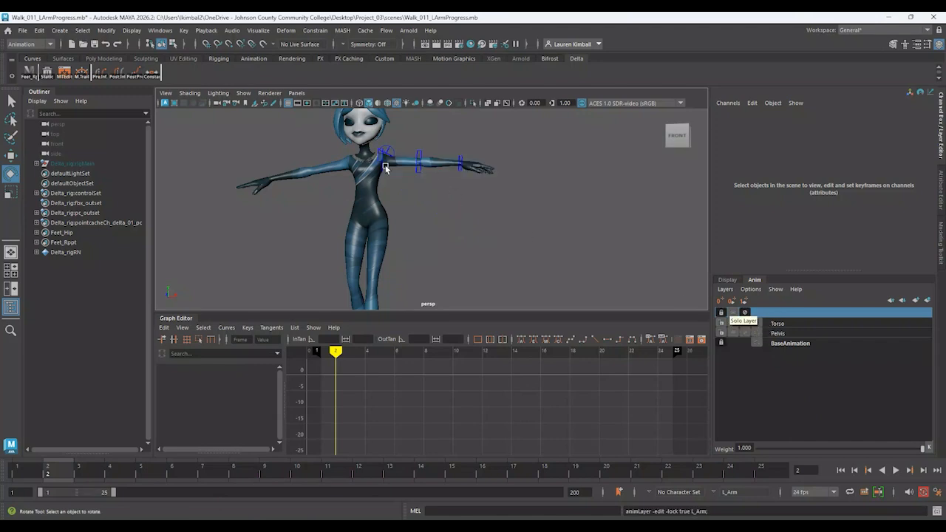
{"action": "left_click", "coordinate": [383, 156]}
{"action": "left_click", "coordinate": [503, 227]}
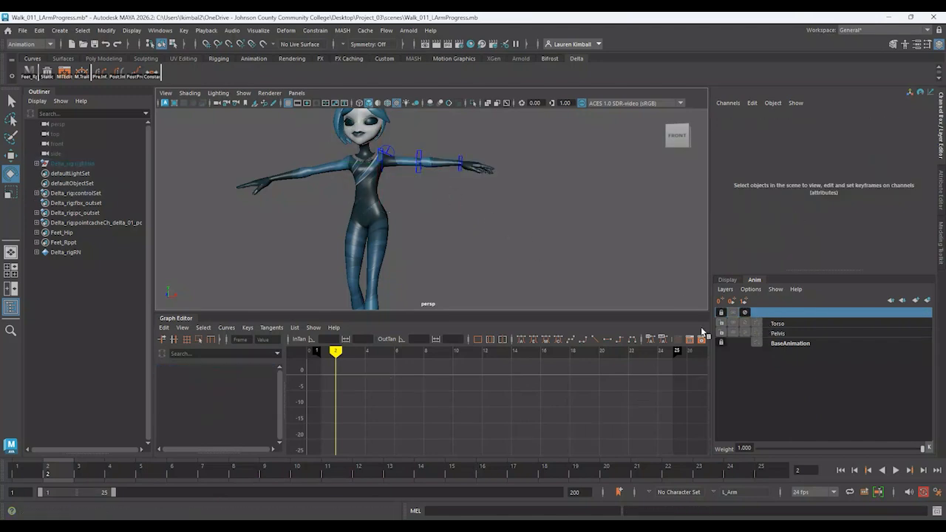
- Unlock the BaseAnimation layer and select the left shoulder FK control with that layer active
{"action": "left_click", "coordinate": [785, 345]}
{"action": "left_click", "coordinate": [722, 344]}
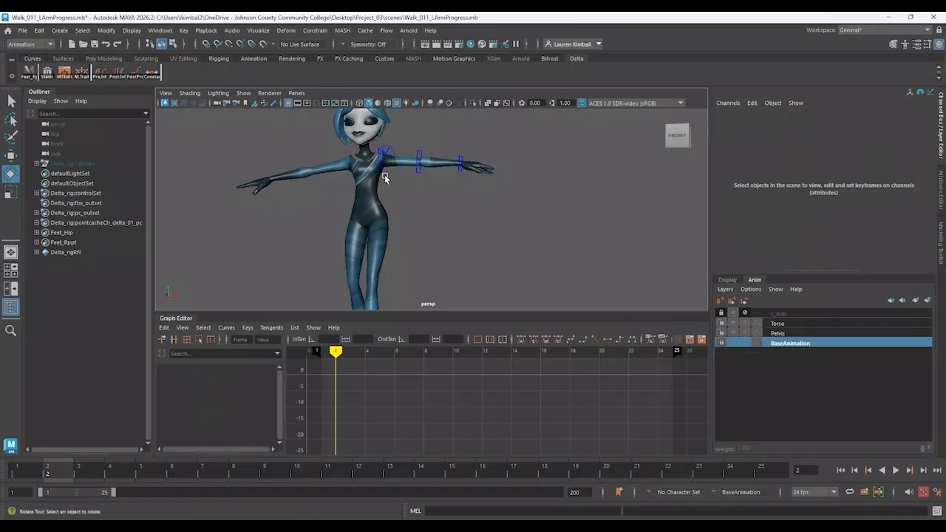
{"action": "left_click", "coordinate": [384, 157]}
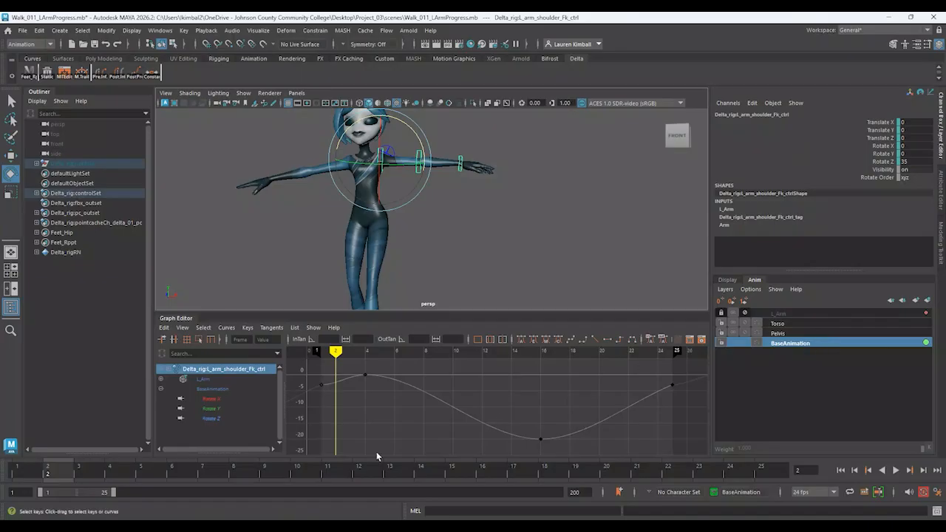
- At frame 1, lower the left arm by setting the shoulder FK control's Rotate Z to -30
{"action": "left_click", "coordinate": [36, 470]}
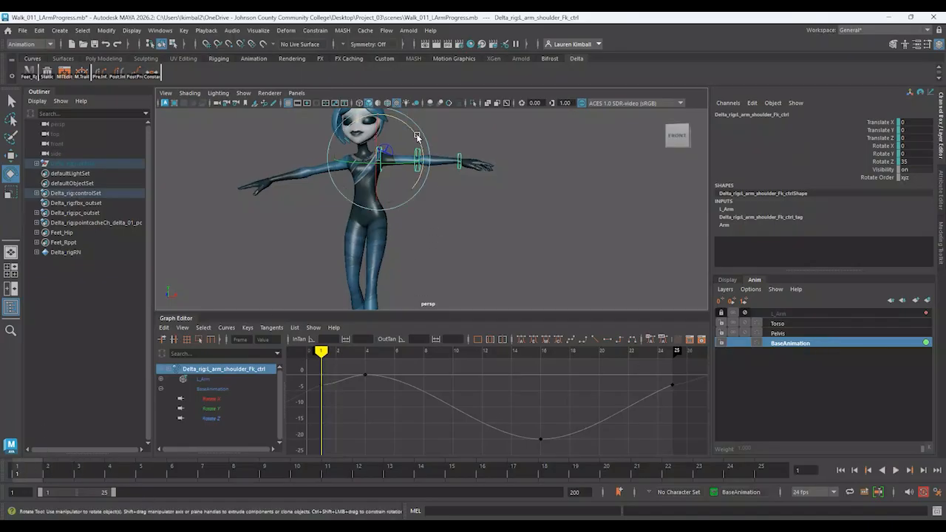
{"action": "left_click_drag", "start_coordinate": [416, 136], "coordinate": [422, 165]}
{"action": "left_click", "coordinate": [925, 164]}
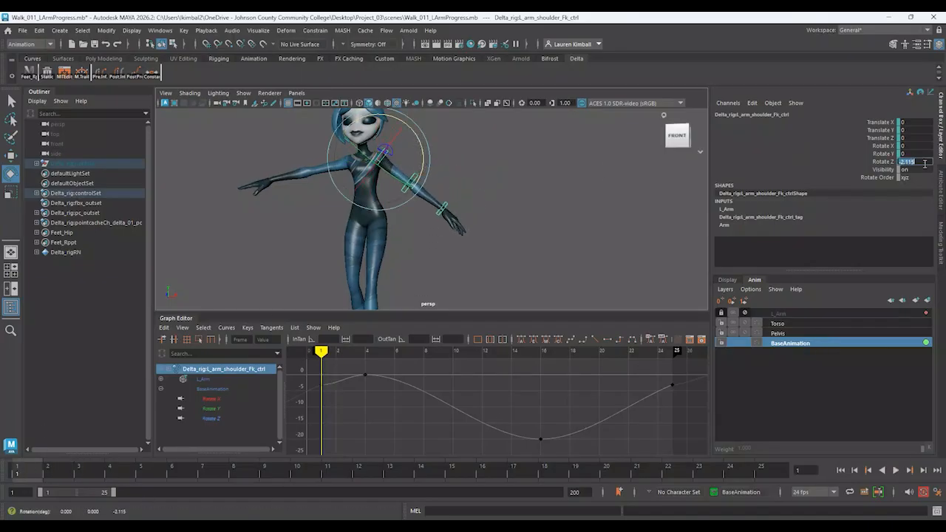
{"action": "type", "text": "-30"}
{"action": "key", "text": "Return"}
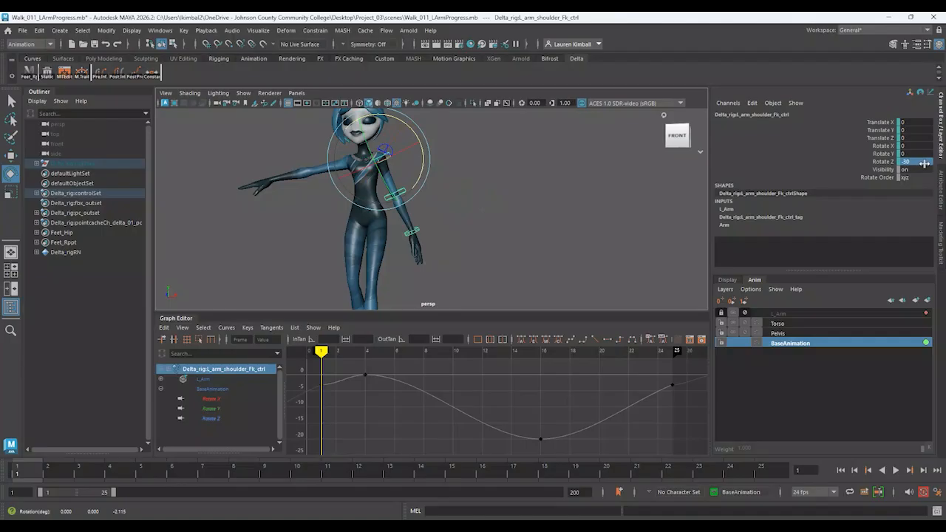
- Select the left hand FK control and set its Rotate X to 30
{"action": "left_click", "coordinate": [503, 180]}
{"action": "left_click", "coordinate": [412, 232]}
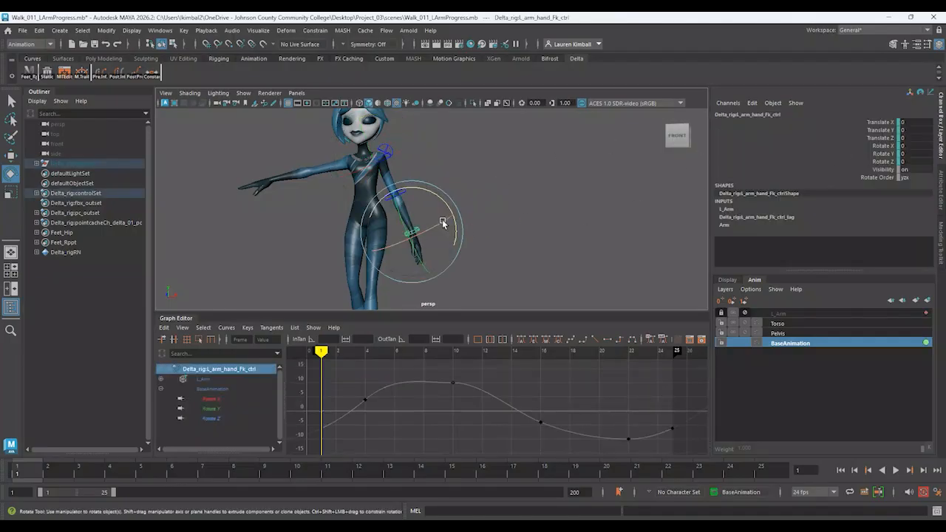
{"action": "left_click_drag", "start_coordinate": [442, 222], "coordinate": [432, 236]}
{"action": "left_click", "coordinate": [918, 147]}
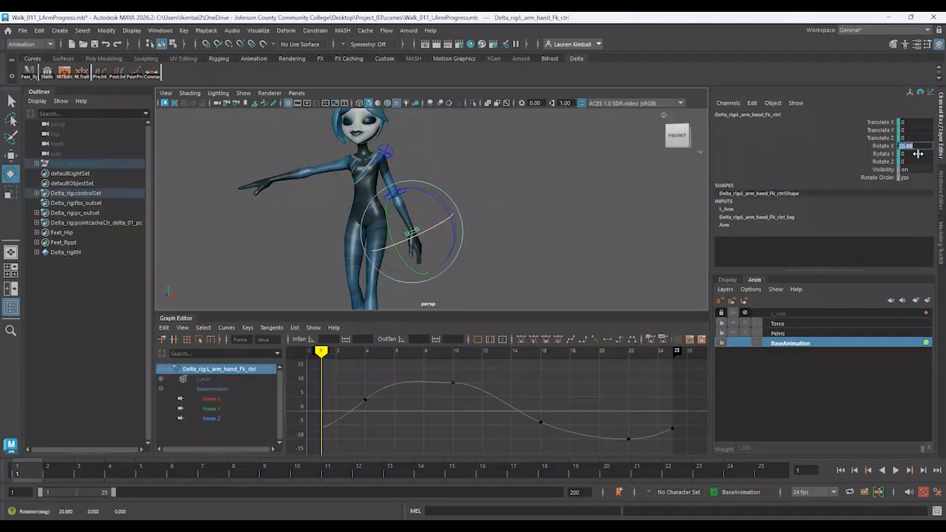
{"action": "type", "text": "30"}
{"action": "key", "text": "Return"}
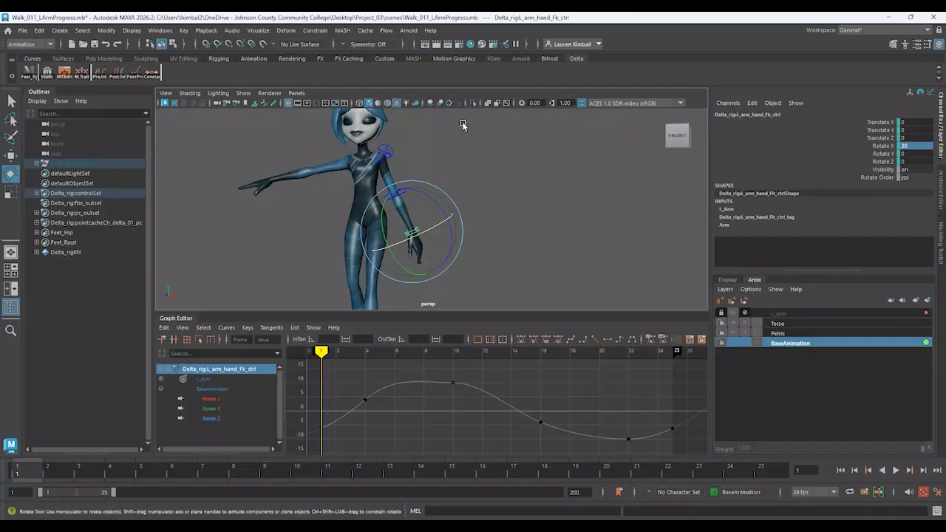
- Lock the BaseAnimation layer, then unlock the L_Arm layer and make it active
{"action": "left_click", "coordinate": [722, 343]}
{"action": "left_click", "coordinate": [722, 314]}
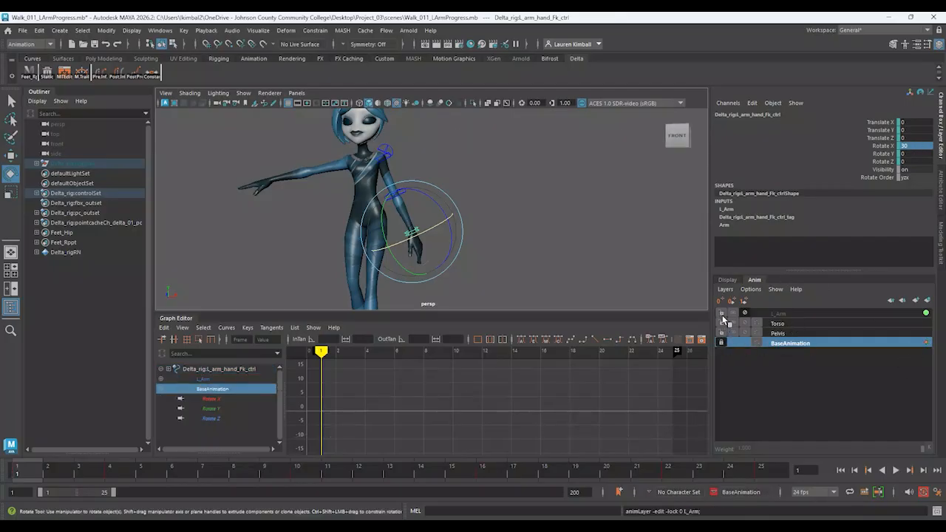
{"action": "left_click", "coordinate": [810, 318]}
- Play back the walk cycle and toggle the L_Arm layer's mute to compare the arm pose with and without it
{"action": "key", "text": "alt+v"}
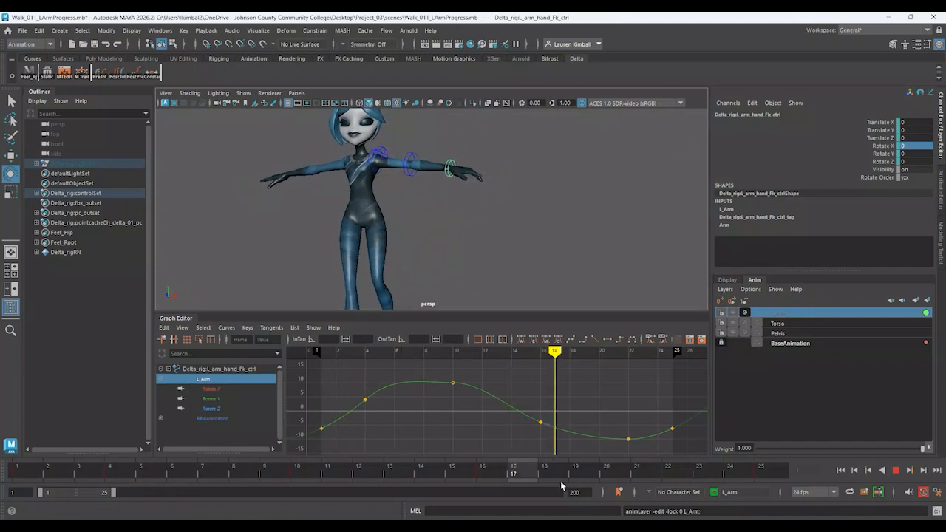
{"action": "key", "text": "alt+v"}
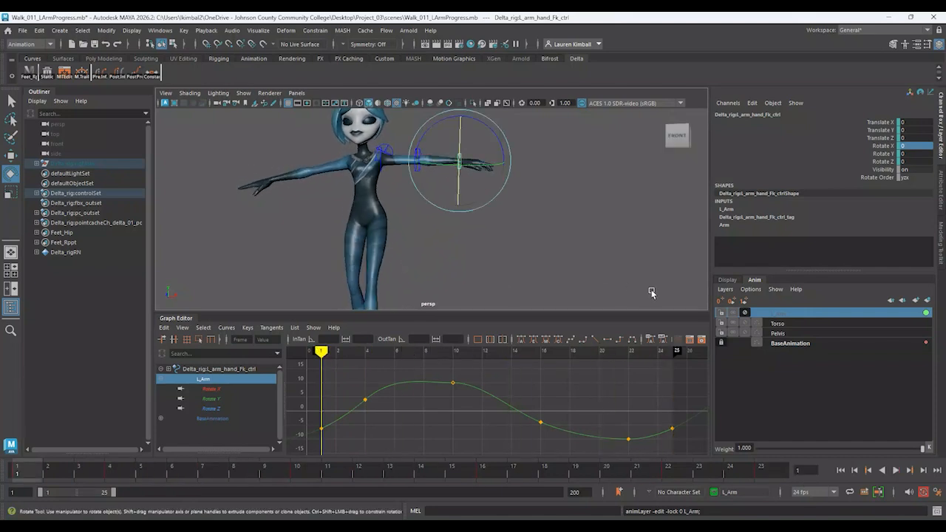
{"action": "left_click", "coordinate": [894, 471]}
{"action": "left_click", "coordinate": [894, 471]}
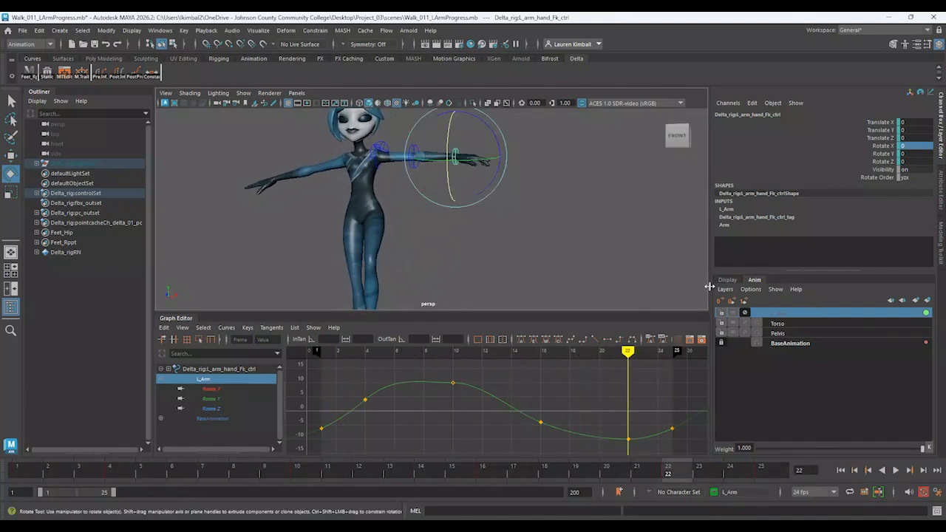
{"action": "left_click", "coordinate": [743, 314]}
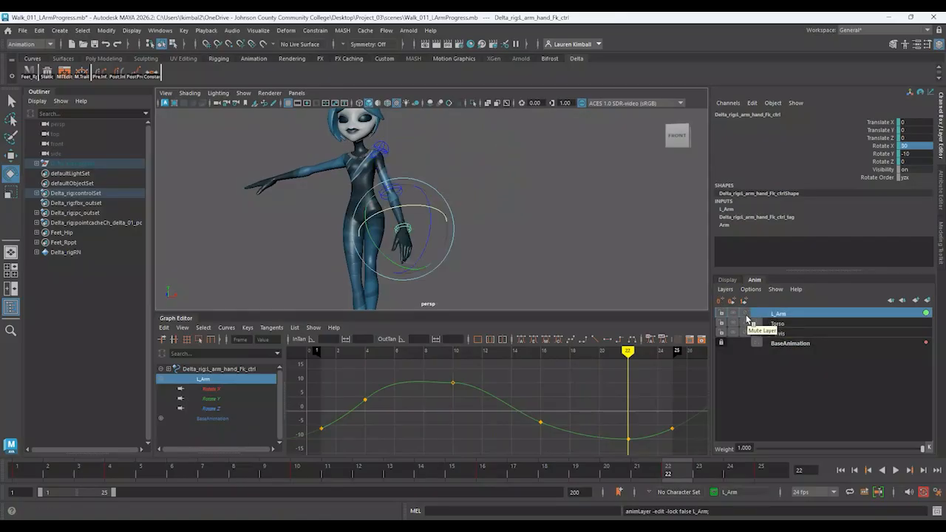
{"action": "left_click", "coordinate": [744, 314]}
{"action": "left_click", "coordinate": [744, 313]}
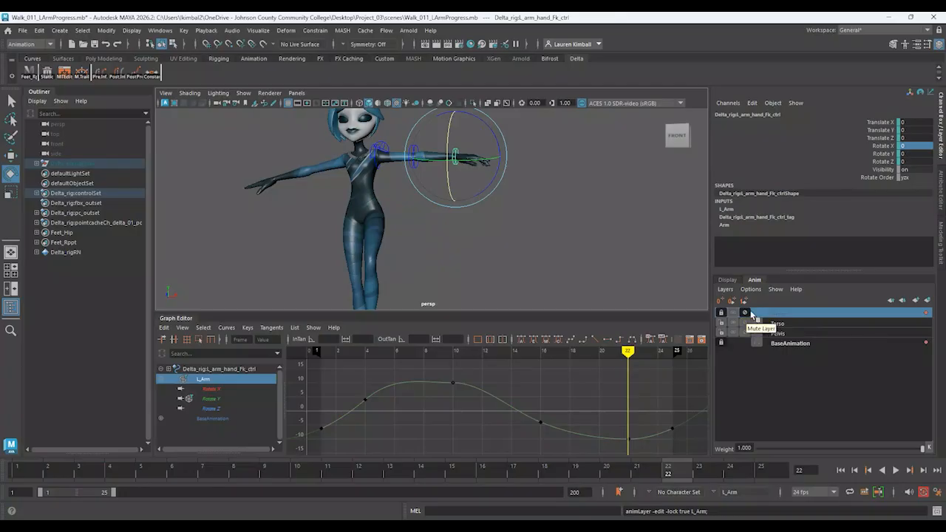
{"action": "left_click", "coordinate": [744, 314]}
- Lower the L_Arm layer's weight to 0 while the walk cycle plays, and stop playback
{"action": "left_click", "coordinate": [895, 470]}
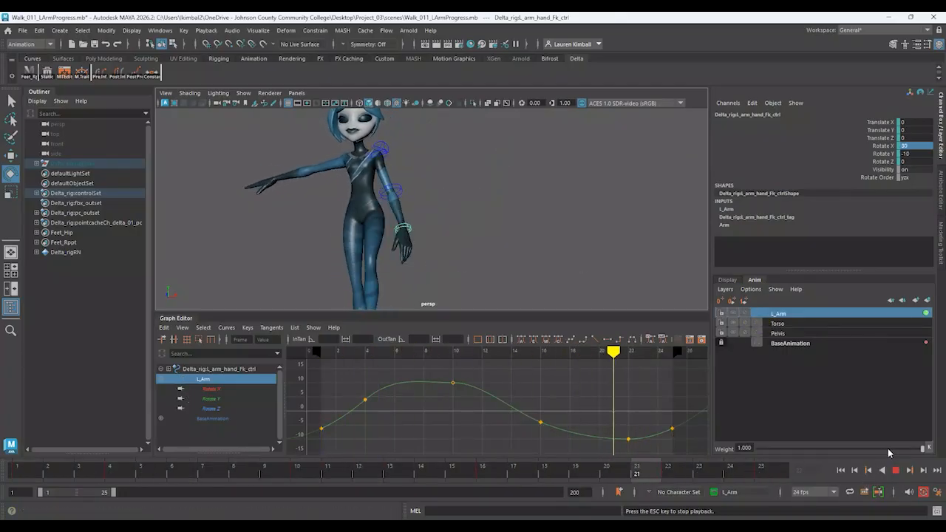
{"action": "left_click_drag", "start_coordinate": [887, 448], "coordinate": [754, 448]}
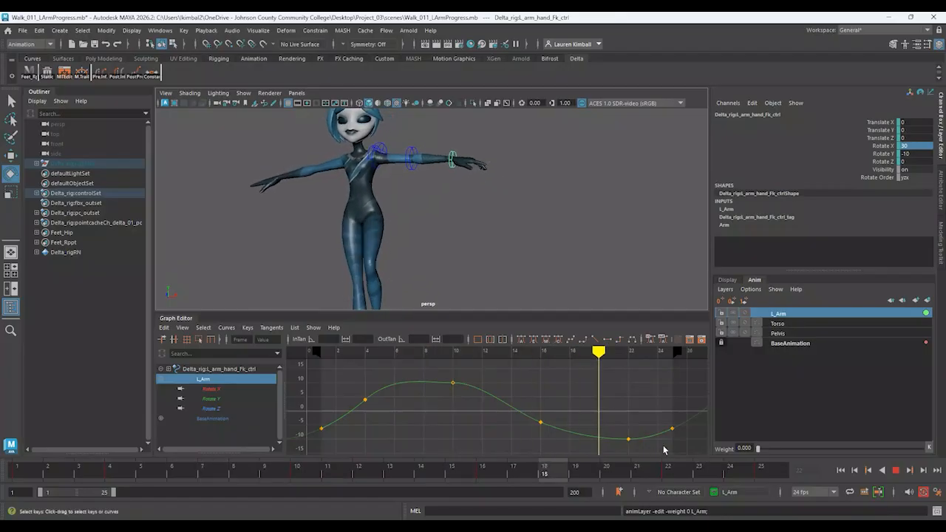
{"action": "left_click", "coordinate": [875, 470]}
- Mute and lock the L_Arm layer, and unlock BaseAnimation as the active layer
{"action": "left_click", "coordinate": [815, 345]}
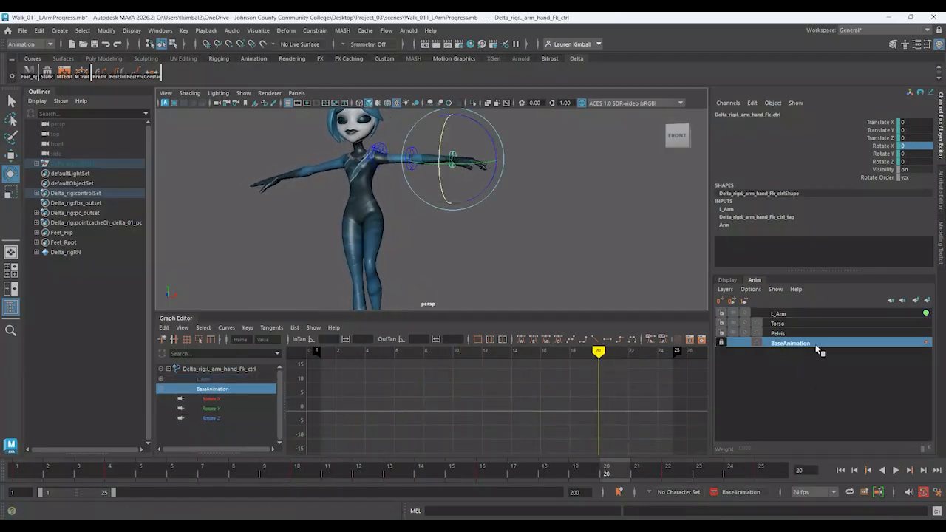
{"action": "left_click", "coordinate": [873, 315]}
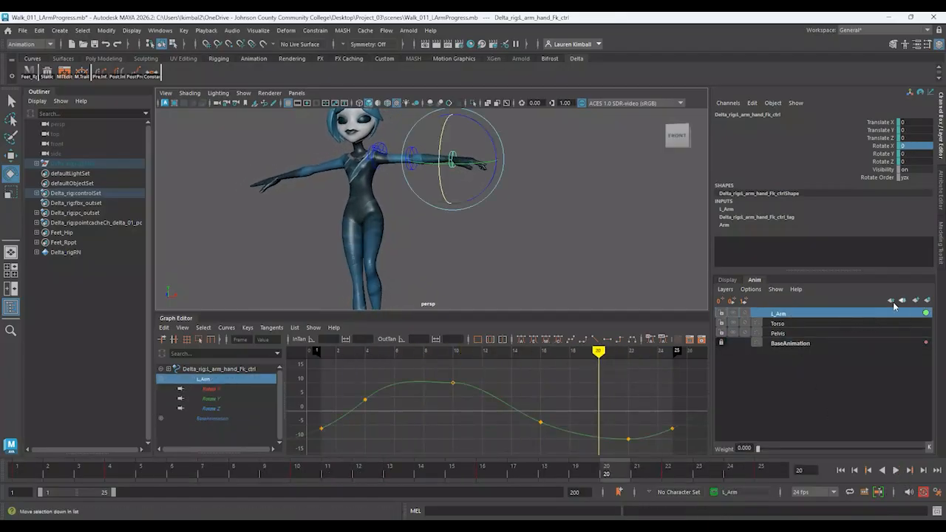
{"action": "left_click", "coordinate": [746, 313]}
{"action": "left_click", "coordinate": [800, 346]}
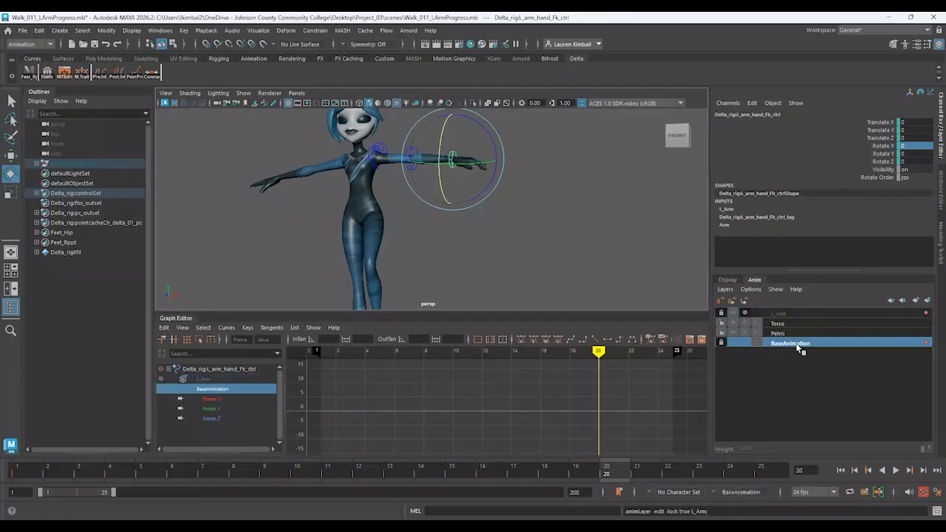
{"action": "left_click", "coordinate": [722, 343]}
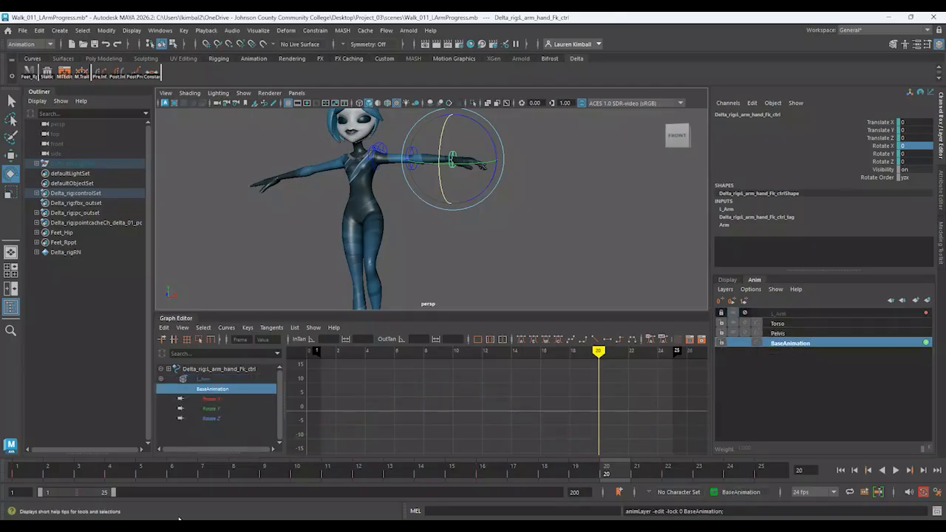
- Go to frame 1 and select the left shoulder FK control
{"action": "left_click_drag", "start_coordinate": [151, 476], "coordinate": [22, 470]}
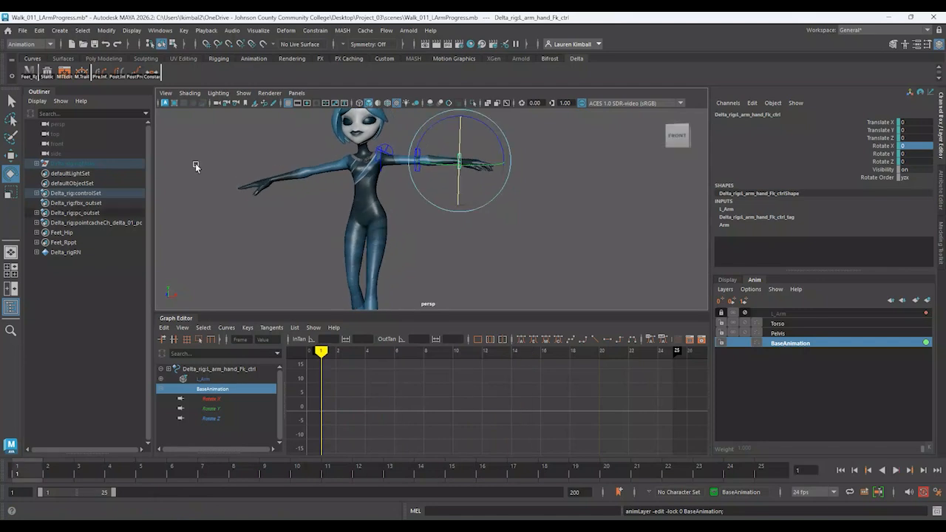
{"action": "left_click", "coordinate": [328, 268]}
{"action": "scroll", "coordinate": [324, 270], "scroll_direction": "up", "scroll_amount": 3}
{"action": "middle_click_drag", "start_coordinate": [397, 161], "coordinate": [429, 205], "text": "alt"}
{"action": "scroll", "coordinate": [427, 259], "scroll_direction": "up", "scroll_amount": 1}
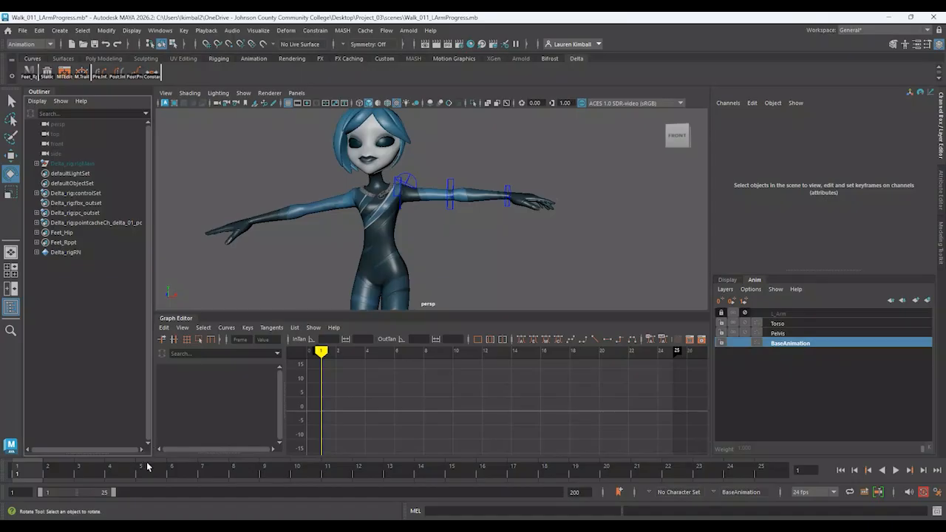
{"action": "left_click", "coordinate": [399, 196]}
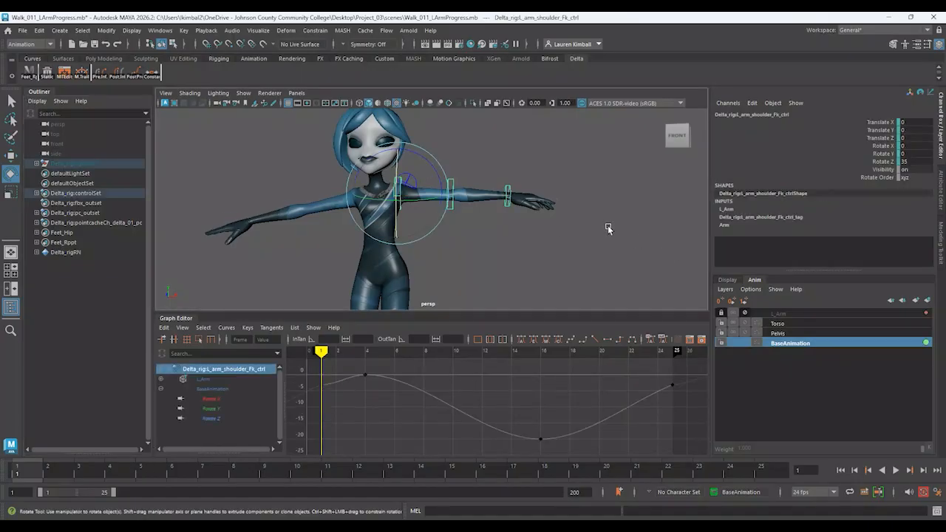
- Try a Rotate Z of 30 on the left shoulder FK control and undo that value
{"action": "left_click_drag", "start_coordinate": [429, 162], "coordinate": [434, 188]}
{"action": "double_click", "coordinate": [924, 162]}
{"action": "type", "text": "30"}
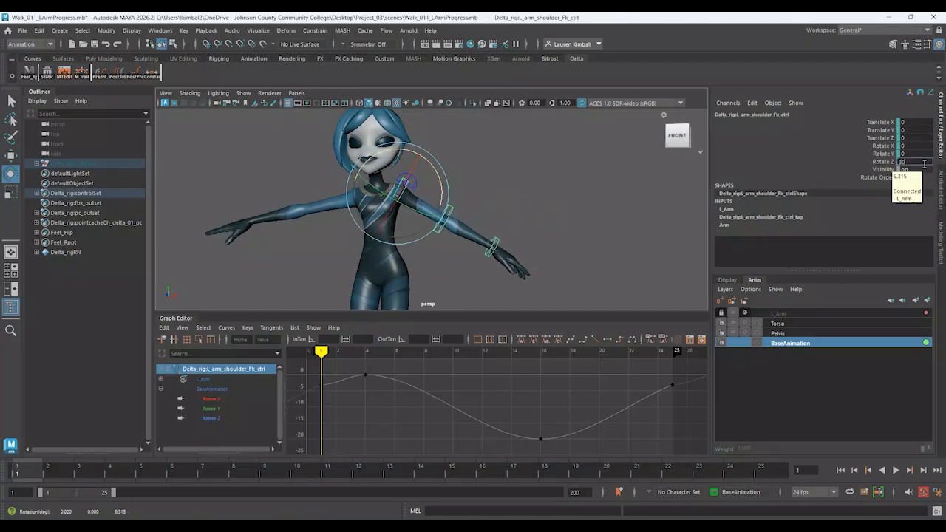
{"action": "key", "text": "Return"}
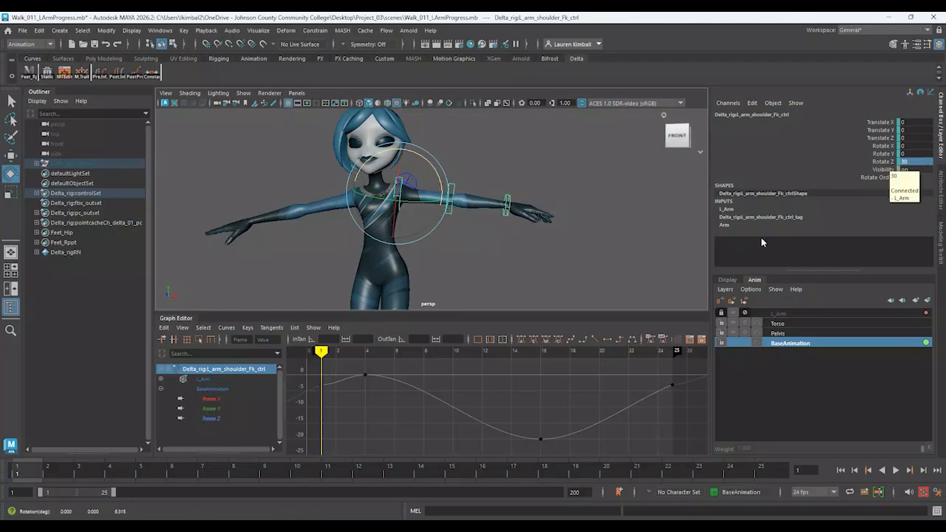
{"action": "key", "text": "ctrl+z"}
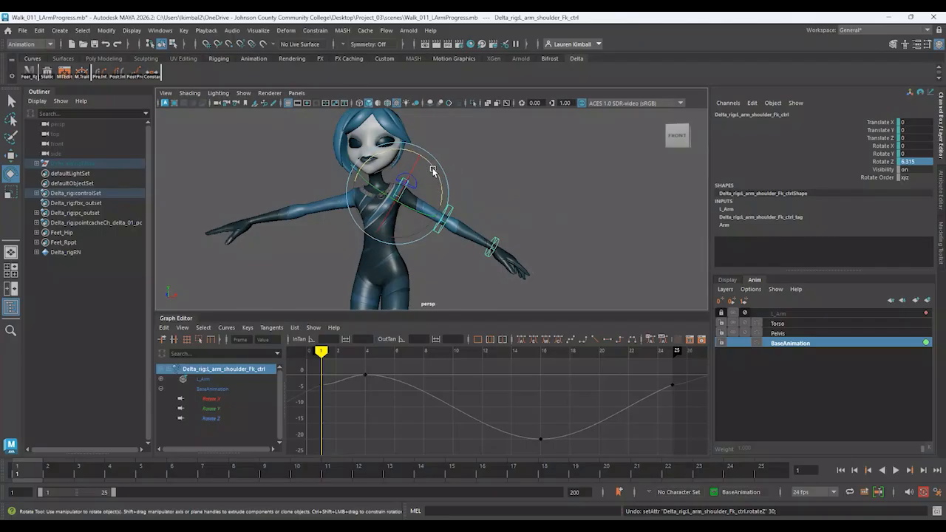
- Set the left shoulder FK control's Rotate Z to -30 and key only that channel at frame 1
{"action": "left_click_drag", "start_coordinate": [433, 171], "coordinate": [438, 178]}
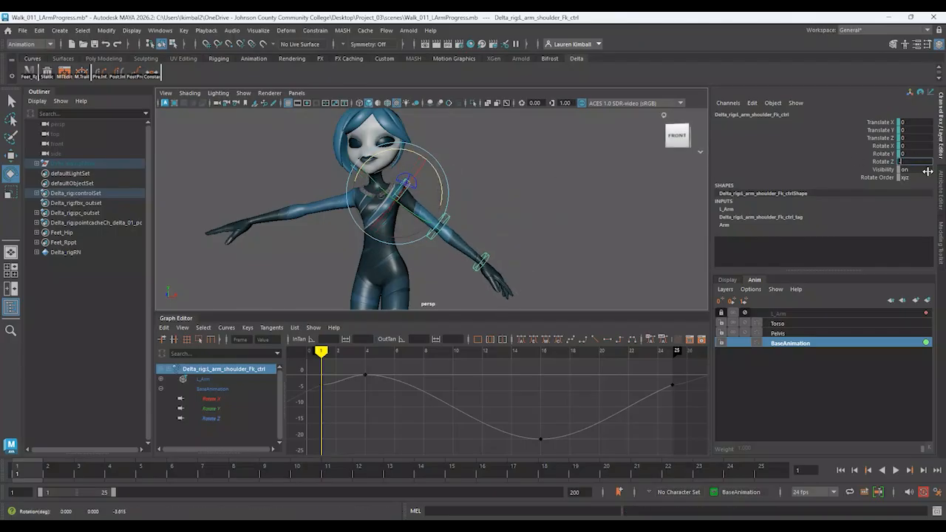
{"action": "type", "text": "-30"}
{"action": "key", "text": "Return"}
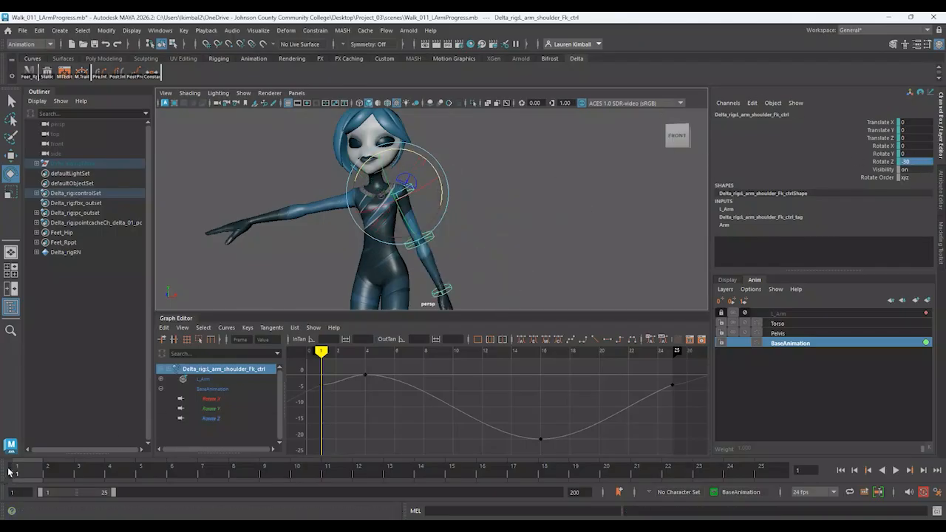
{"action": "right_click", "coordinate": [884, 163]}
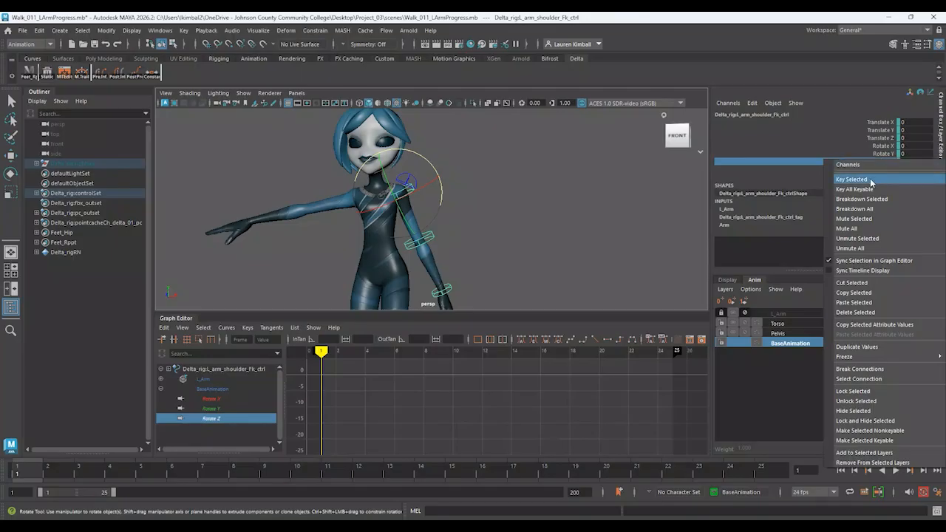
{"action": "left_click", "coordinate": [865, 181]}
{"action": "mouse_move", "coordinate": [36, 473]}
{"action": "left_mouse_down"}
{"action": "mouse_move", "coordinate": [471, 464]}
{"action": "mouse_move", "coordinate": [19, 470]}
{"action": "left_mouse_up"}
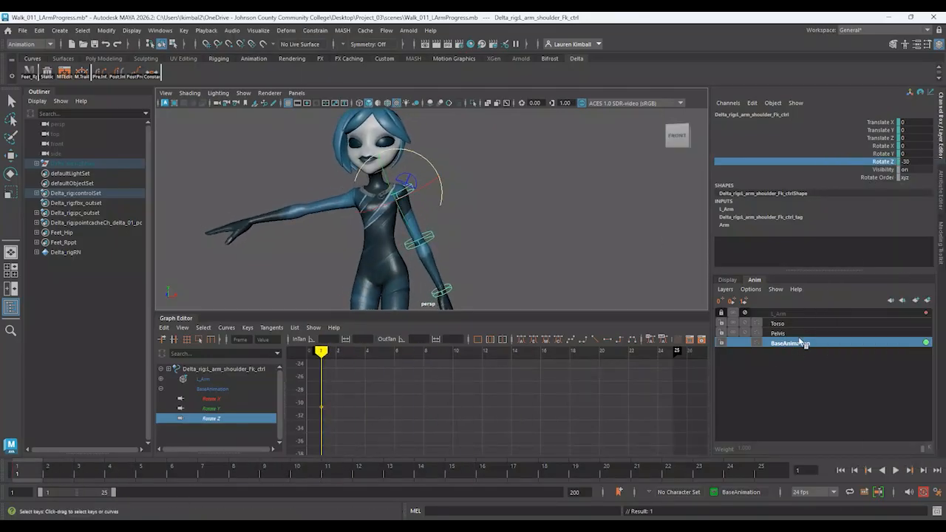
- Set the left hand FK control's Rotate X to 30 and key only that channel at frame 1
{"action": "middle_click_drag", "start_coordinate": [521, 248], "coordinate": [538, 207], "text": "alt"}
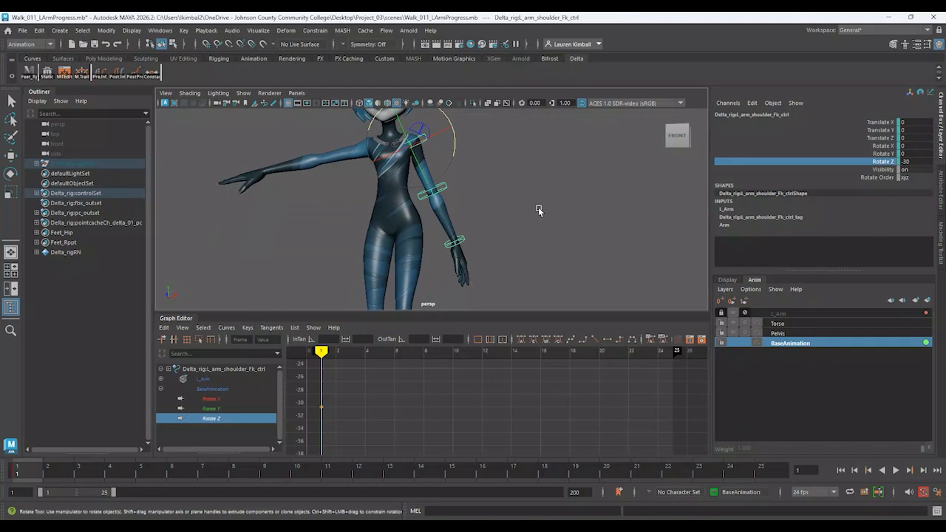
{"action": "left_click", "coordinate": [459, 241]}
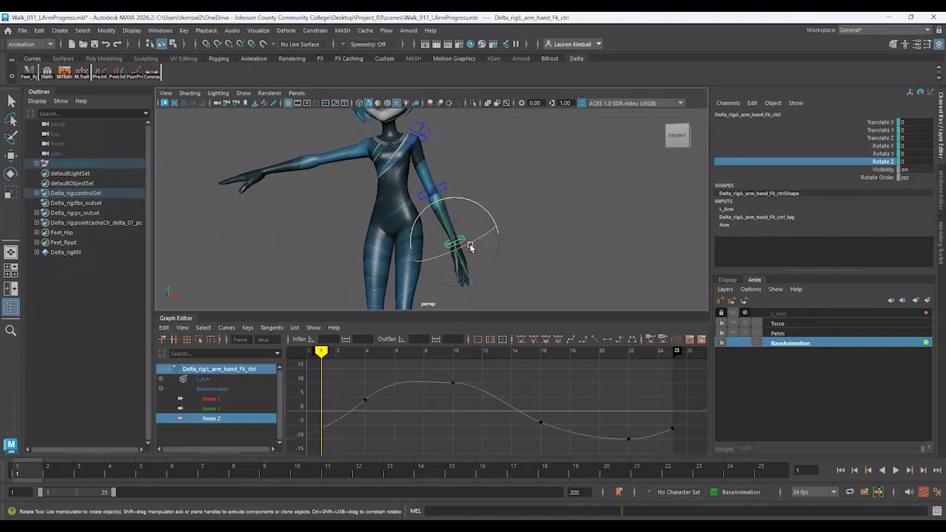
{"action": "double_click", "coordinate": [911, 146]}
{"action": "type", "text": "30"}
{"action": "key", "text": "Return"}
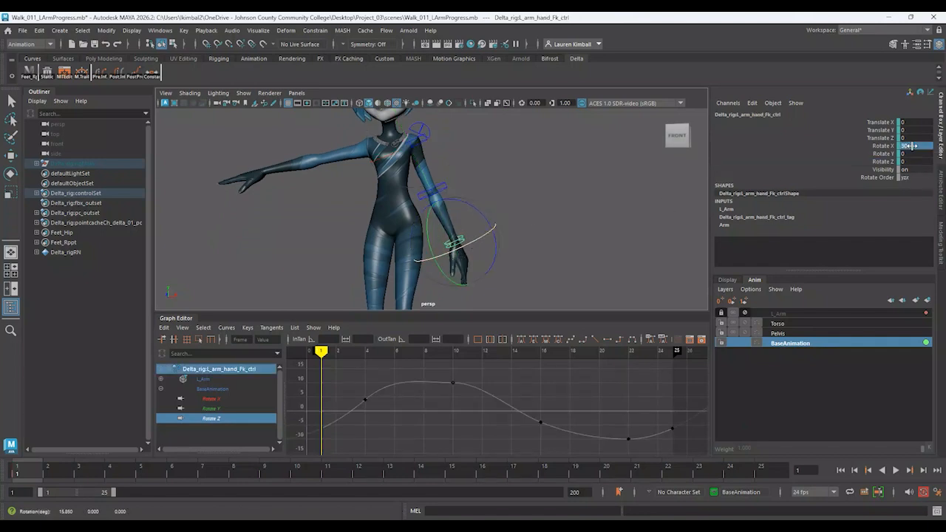
{"action": "left_click", "coordinate": [885, 146]}
{"action": "right_click", "coordinate": [885, 146]}
{"action": "left_click", "coordinate": [887, 168]}
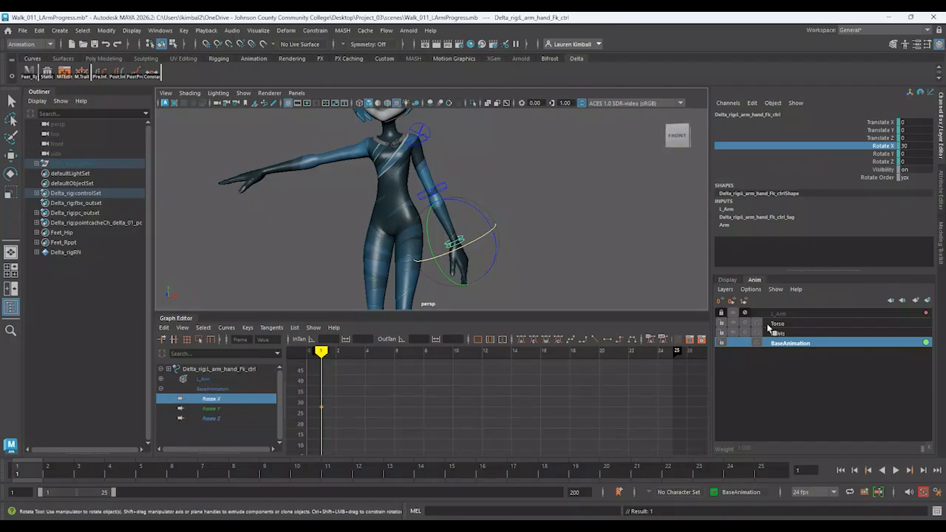
- Lock BaseAnimation, restore L_Arm as the unlocked, unmuted active layer, and play back the walk cycle
{"action": "left_click", "coordinate": [721, 343]}
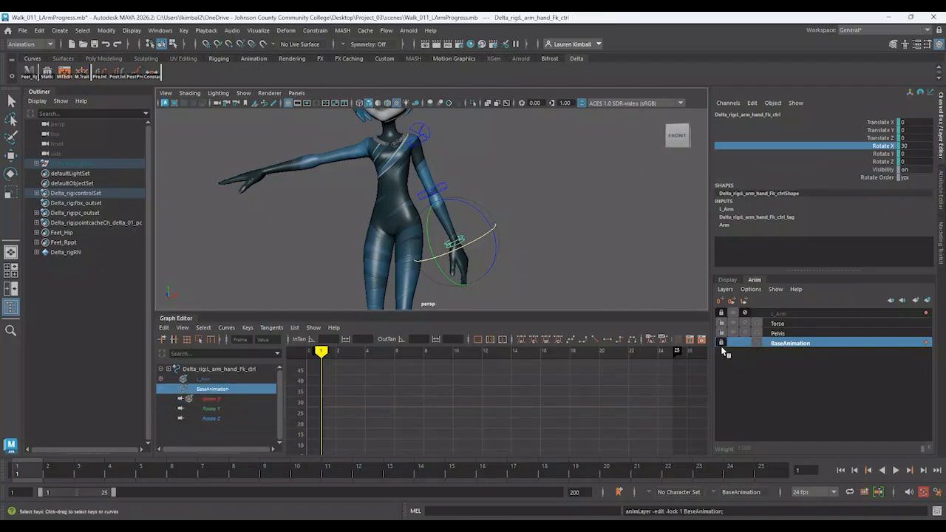
{"action": "left_click", "coordinate": [803, 316]}
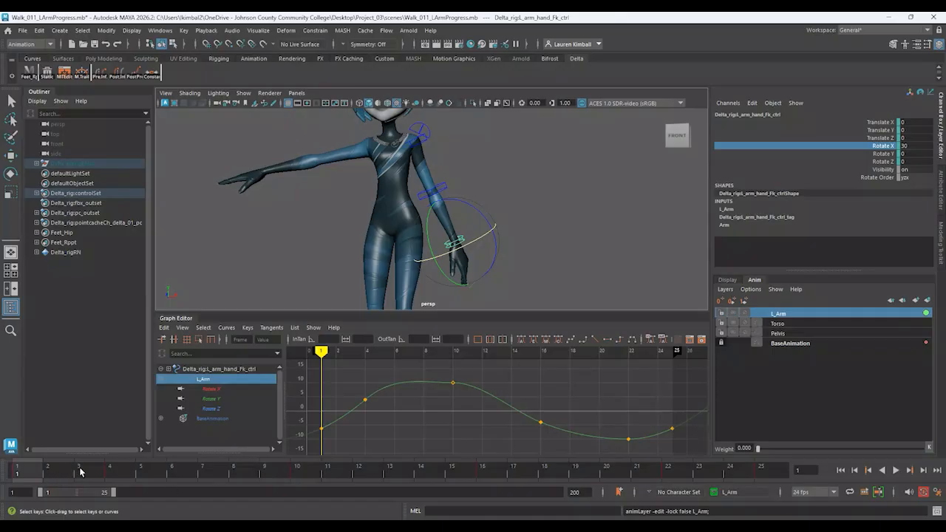
{"action": "key", "text": "alt+v"}
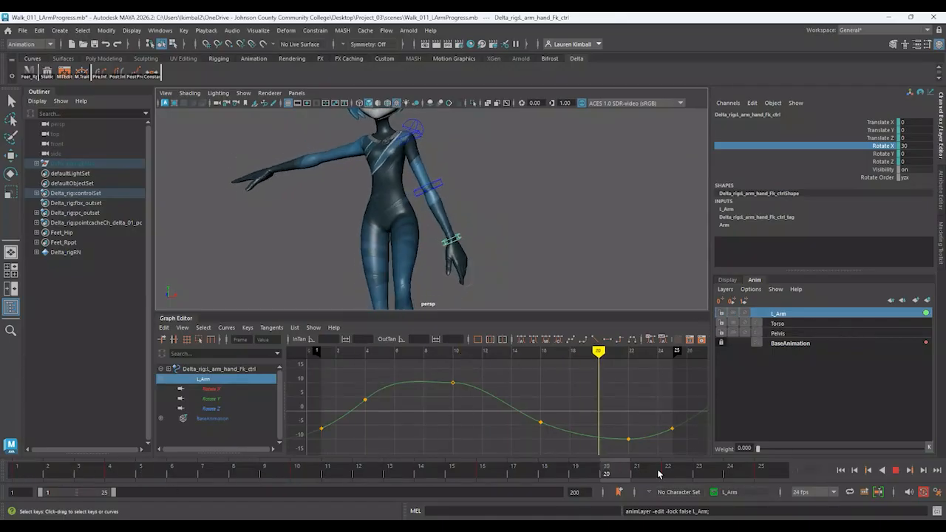
- Raise the L_Arm layer's weight to 1.000 during playback and return the animation to frame 1
{"action": "left_click", "coordinate": [895, 471]}
{"action": "right_click_drag", "start_coordinate": [553, 209], "coordinate": [230, 226], "text": "alt"}
{"action": "left_click_drag", "start_coordinate": [494, 218], "coordinate": [385, 220], "text": "alt"}
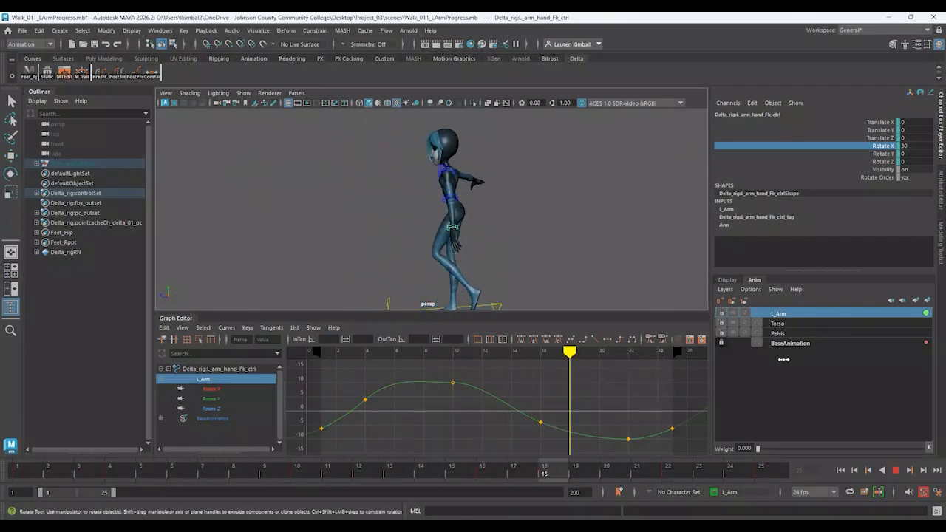
{"action": "left_click_drag", "start_coordinate": [758, 449], "coordinate": [855, 449]}
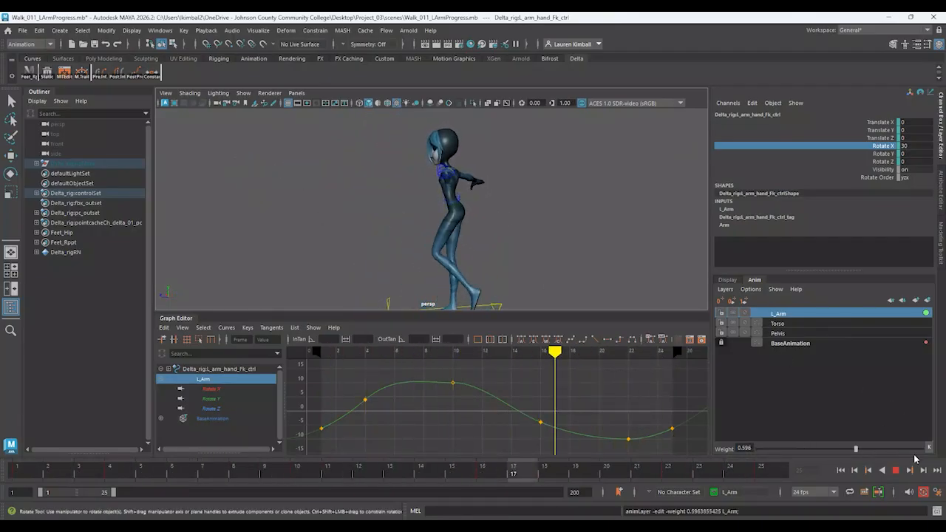
{"action": "left_click_drag", "start_coordinate": [914, 459], "coordinate": [934, 439]}
{"action": "left_click_drag", "start_coordinate": [533, 149], "coordinate": [662, 147], "text": "alt"}
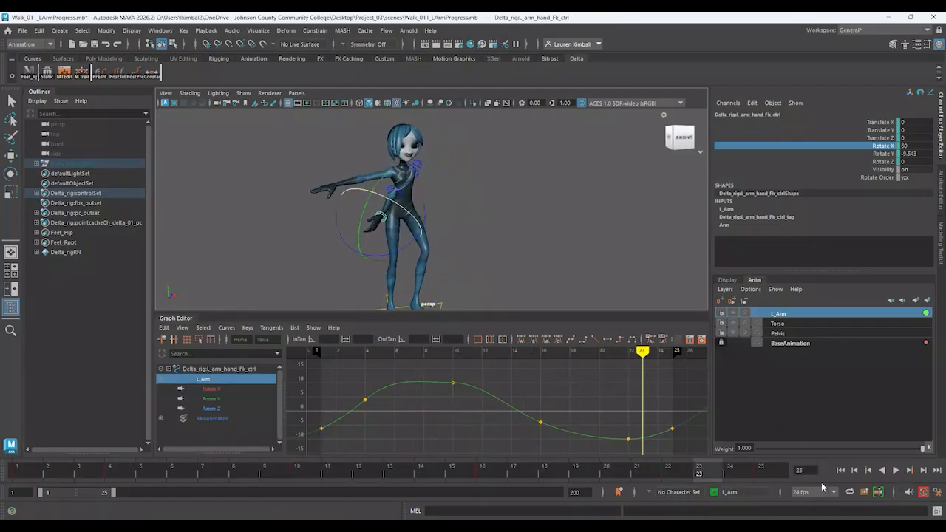
{"action": "left_click", "coordinate": [840, 470]}
- Try a Rotate Z of 0 on the left shoulder FK control at frame 1 without keying it
{"action": "right_click_drag", "start_coordinate": [436, 207], "coordinate": [493, 280], "text": "alt"}
{"action": "middle_click_drag", "start_coordinate": [493, 281], "coordinate": [452, 281], "text": "alt"}
{"action": "left_click", "coordinate": [424, 183]}
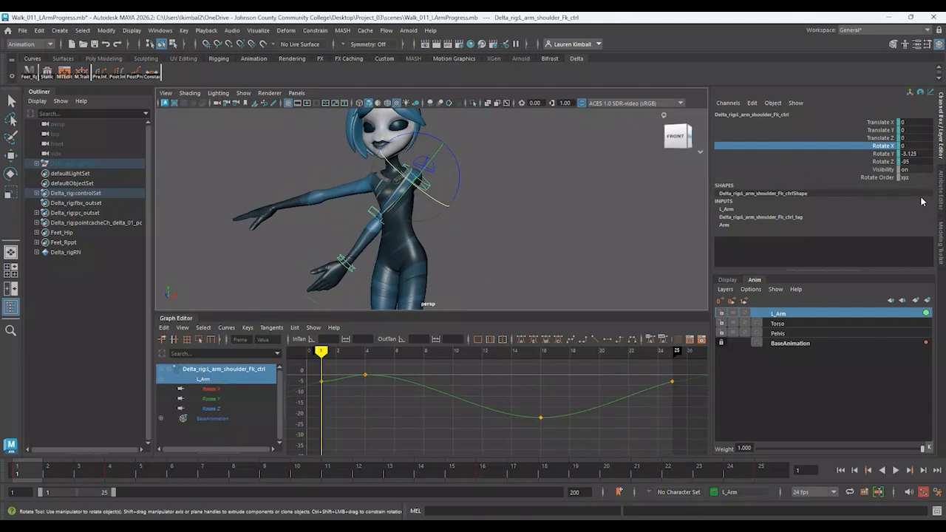
{"action": "left_click", "coordinate": [927, 162]}
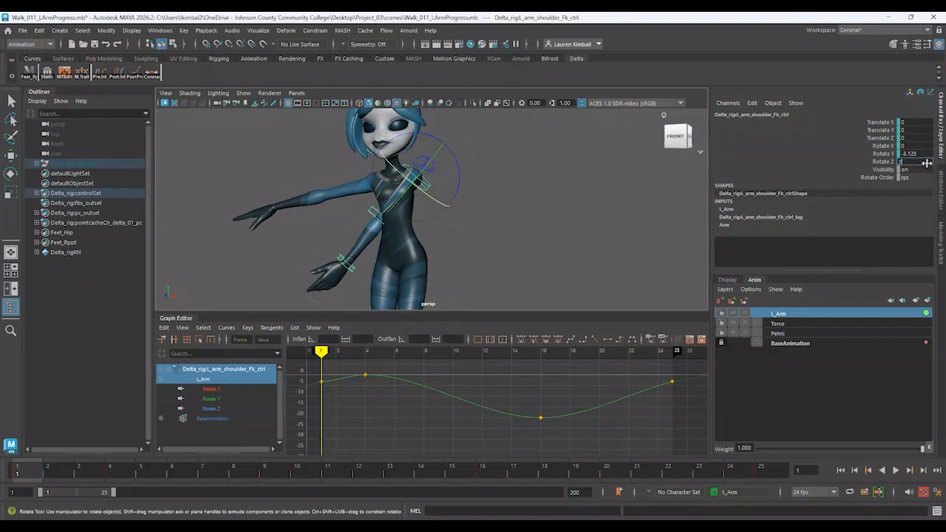
{"action": "type", "text": "0"}
{"action": "key", "text": "Return"}
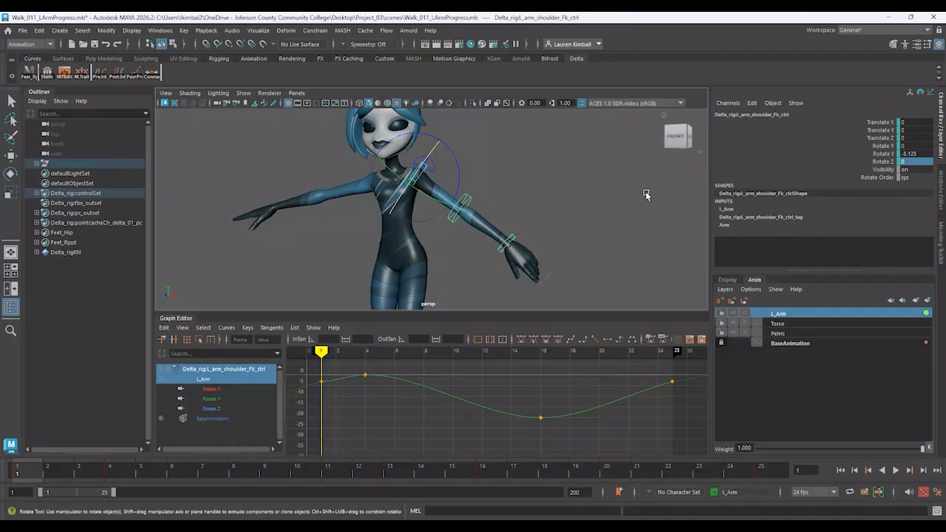
- Try an unkeyed Rotate X of 0 on the left hand FK control, and move the L_Arm weight to 0 and back to 1.000
{"action": "left_click", "coordinate": [561, 204]}
{"action": "left_click", "coordinate": [515, 242]}
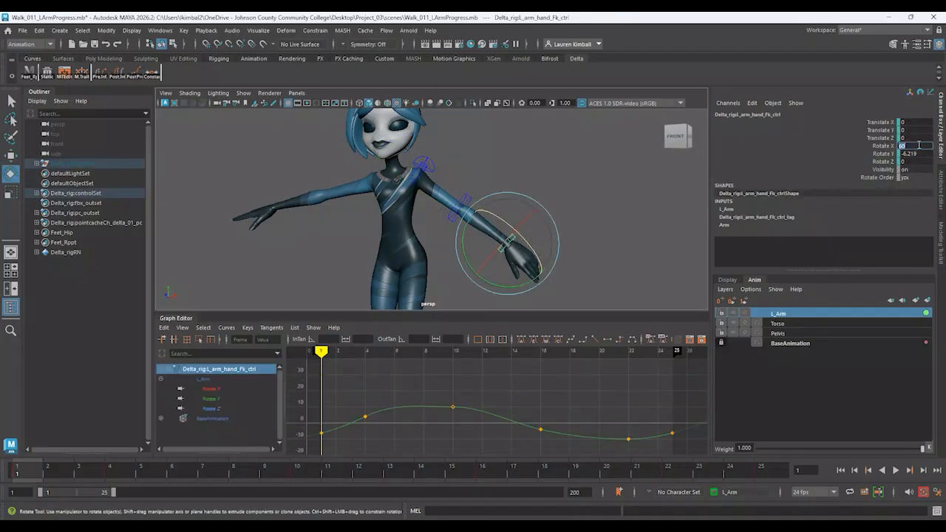
{"action": "key", "text": "Return"}
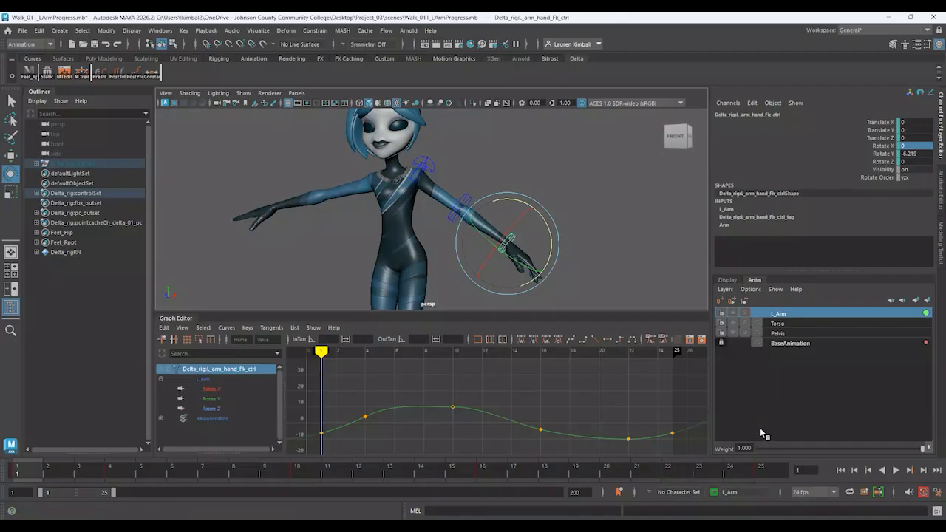
{"action": "left_click_drag", "start_coordinate": [811, 449], "coordinate": [667, 459]}
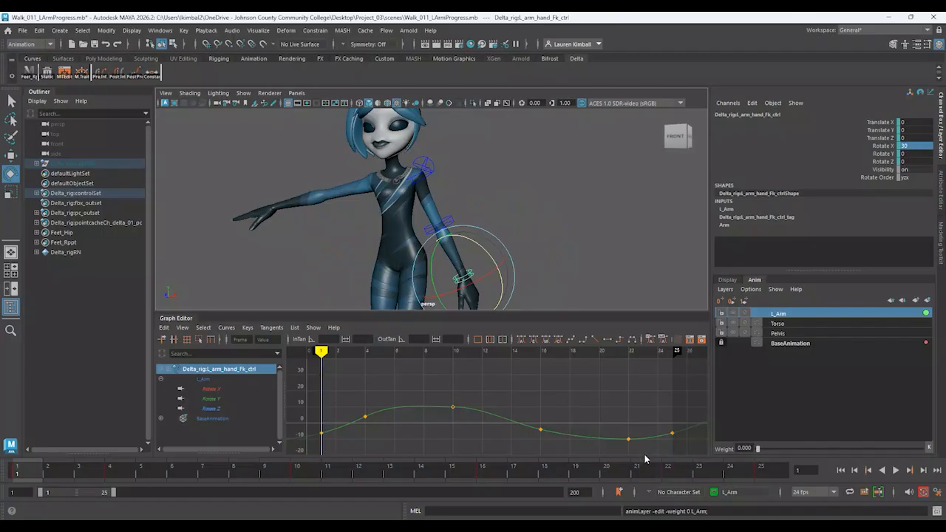
{"action": "left_click_drag", "start_coordinate": [758, 448], "coordinate": [923, 449]}
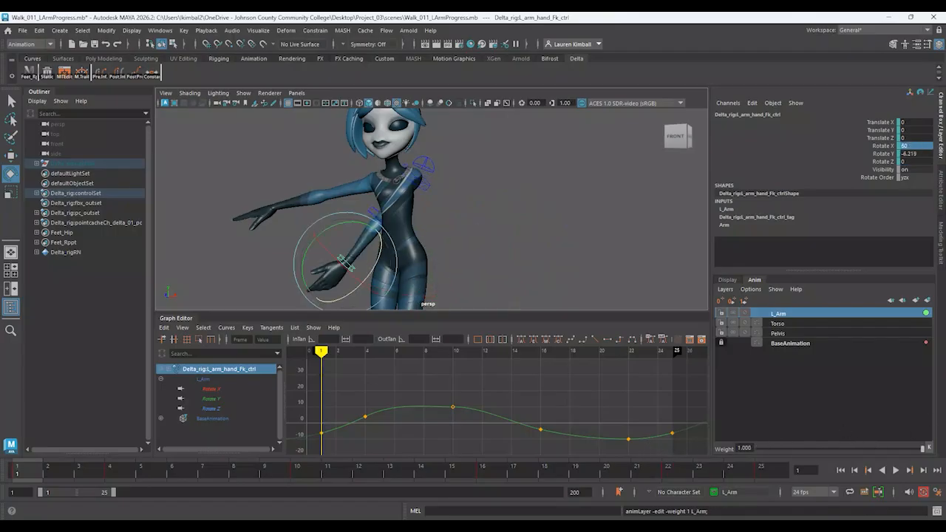
- On the L_Arm layer, set the left hand FK control's Rotate X to 0 and key only that channel at frame 1
{"action": "left_click", "coordinate": [778, 314]}
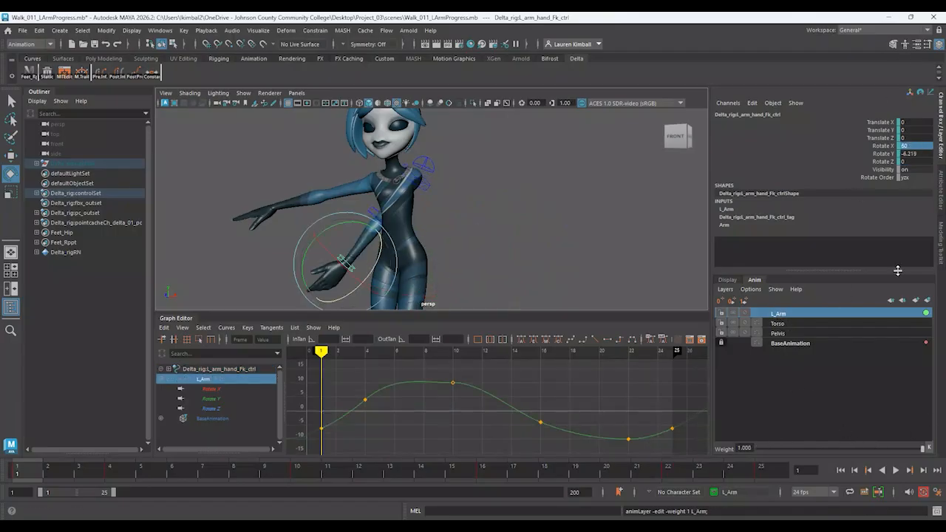
{"action": "type", "text": "0"}
{"action": "key", "text": "Return"}
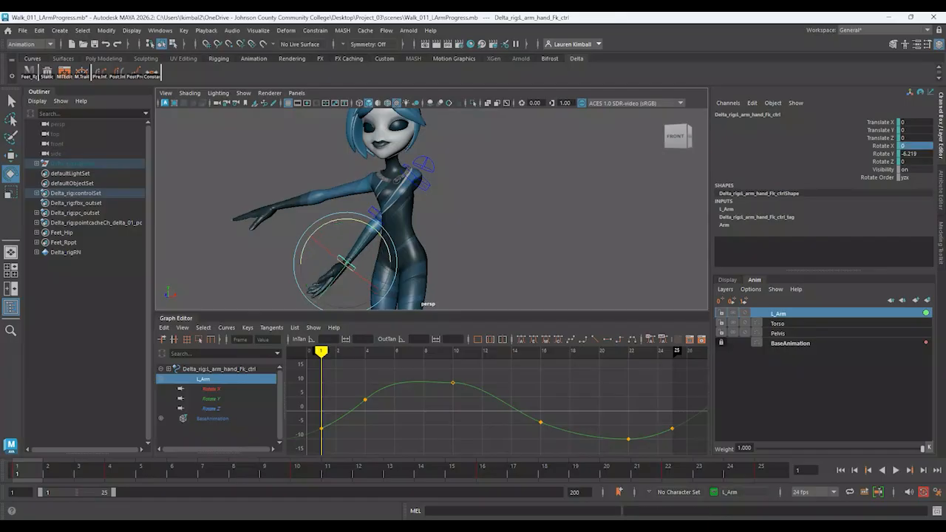
{"action": "left_click", "coordinate": [891, 147]}
{"action": "right_click", "coordinate": [891, 148]}
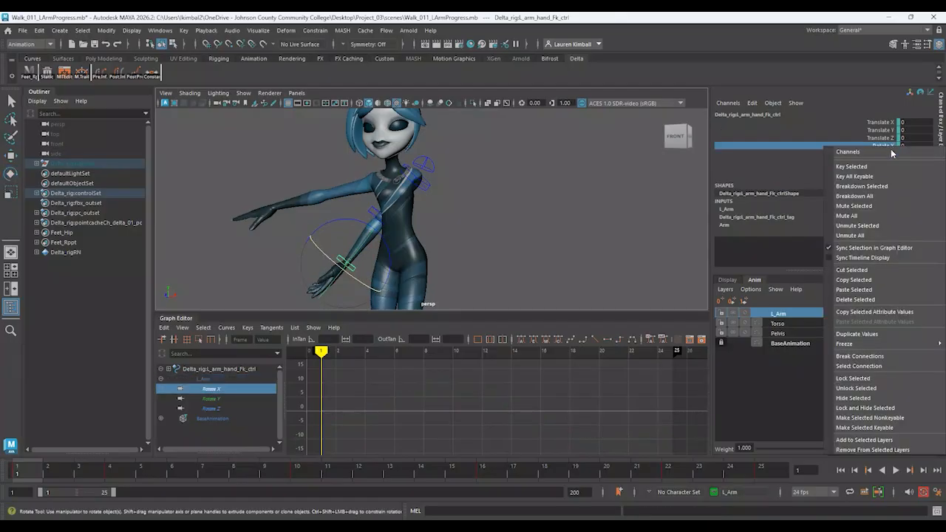
{"action": "left_click", "coordinate": [885, 165]}
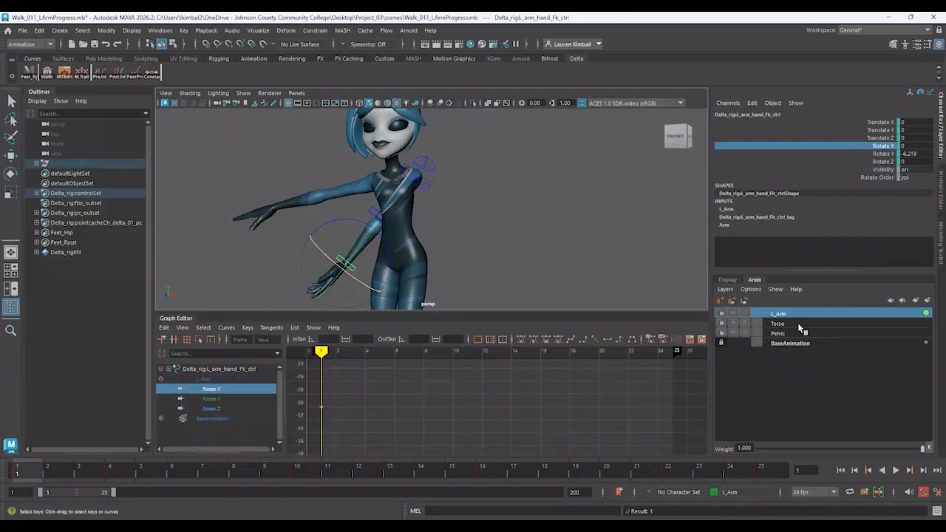
- On the L_Arm layer, set the left shoulder FK control's Rotate Z to 0 and key only that channel at frame 1
{"action": "left_click", "coordinate": [419, 159]}
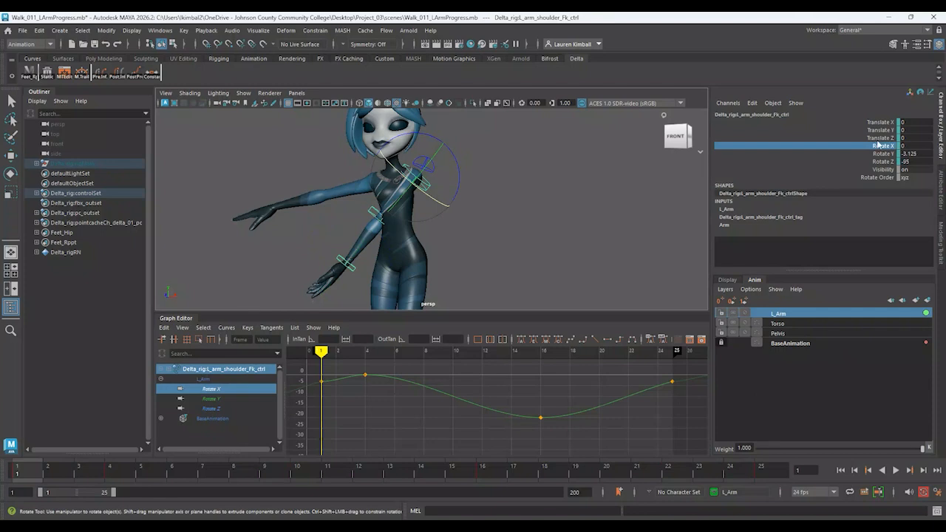
{"action": "double_click", "coordinate": [906, 161]}
{"action": "type", "text": "0"}
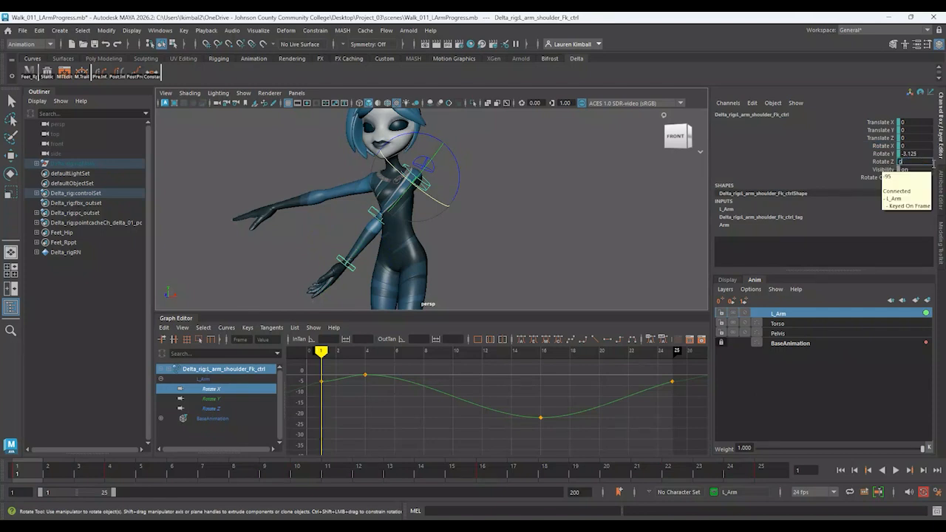
{"action": "key", "text": "Return"}
{"action": "left_click", "coordinate": [884, 162]}
{"action": "right_click", "coordinate": [885, 162]}
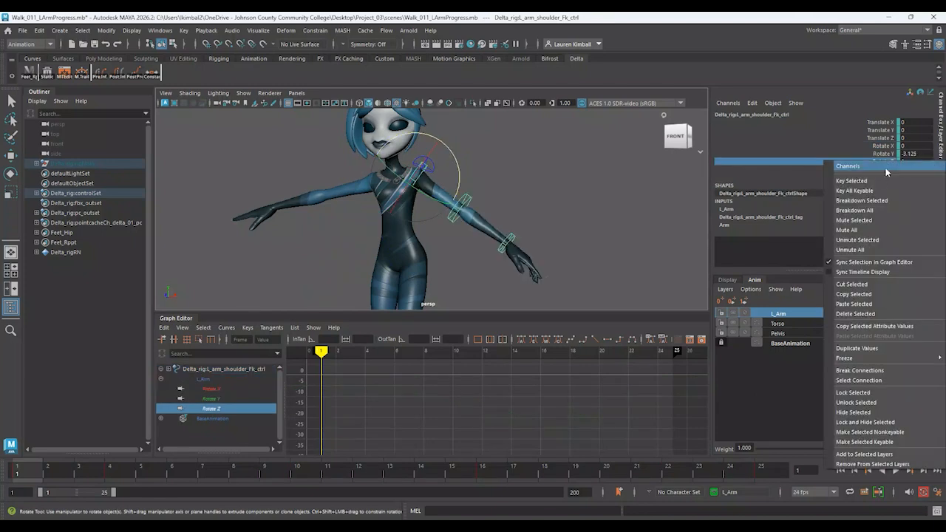
{"action": "left_click", "coordinate": [882, 178]}
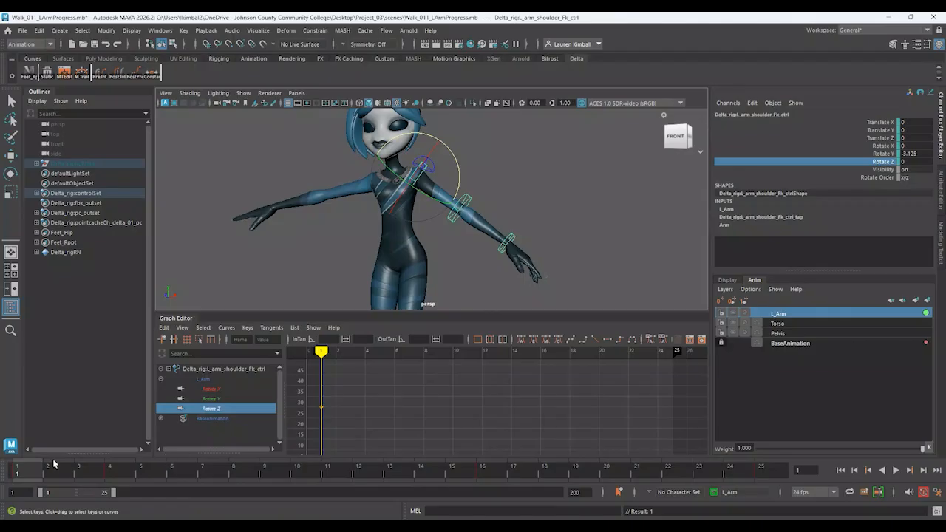
- Review the left arm's motion by scrubbing to frame 25 and playing the walk cycle, and return to frame 1
{"action": "left_click_drag", "start_coordinate": [53, 460], "coordinate": [760, 465]}
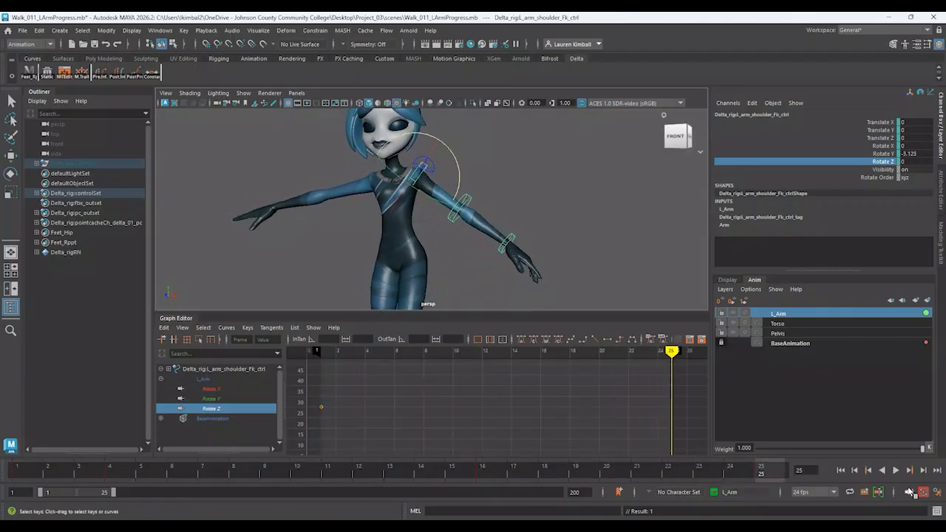
{"action": "left_click", "coordinate": [896, 469]}
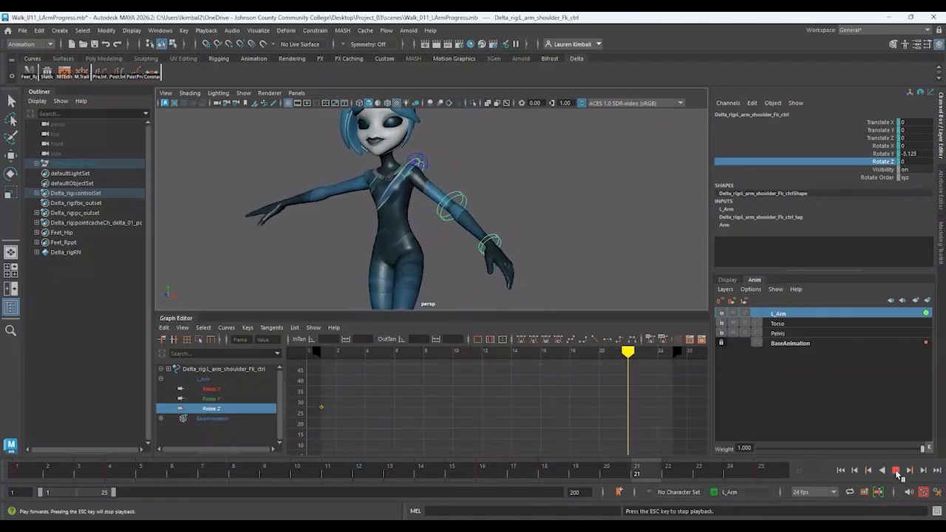
{"action": "left_click", "coordinate": [896, 470]}
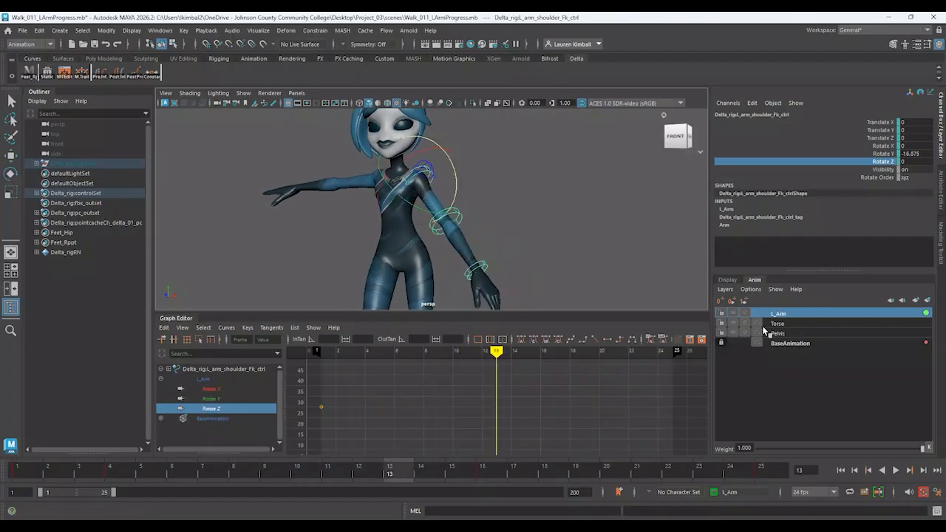
{"action": "left_click", "coordinate": [928, 162]}
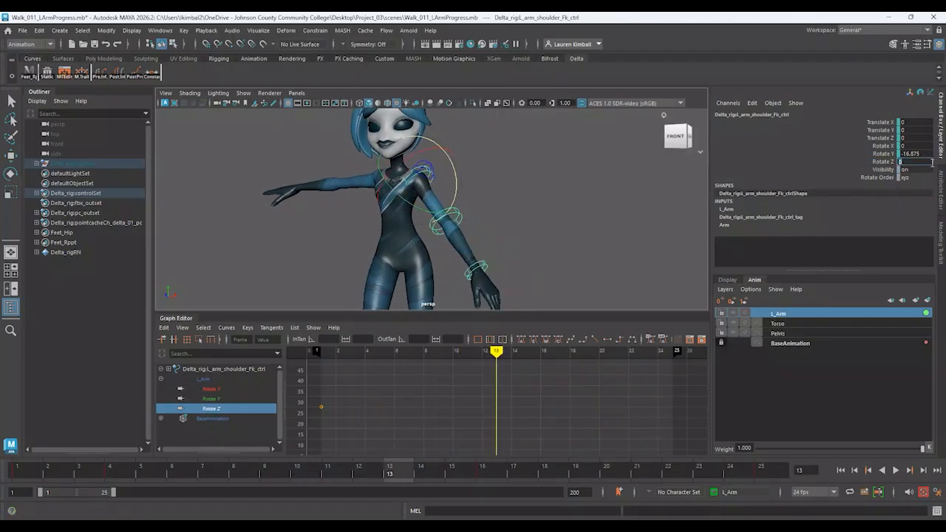
{"action": "left_click", "coordinate": [910, 238]}
{"action": "left_click_drag", "start_coordinate": [190, 467], "coordinate": [17, 470]}
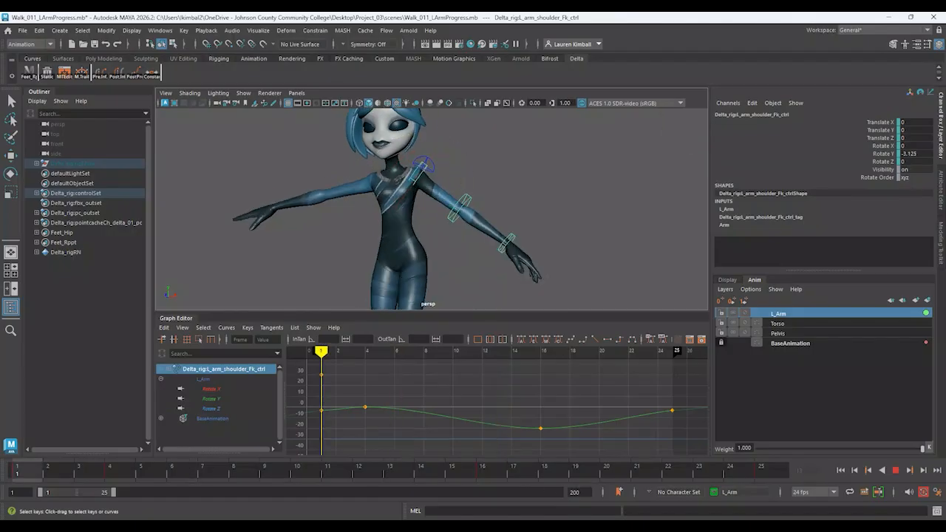
- Mute and unmute the L_Arm layer repeatedly to compare the arm pose at frame 1, leaving the layer unmuted
{"action": "left_click", "coordinate": [745, 312]}
{"action": "left_click", "coordinate": [745, 312]}
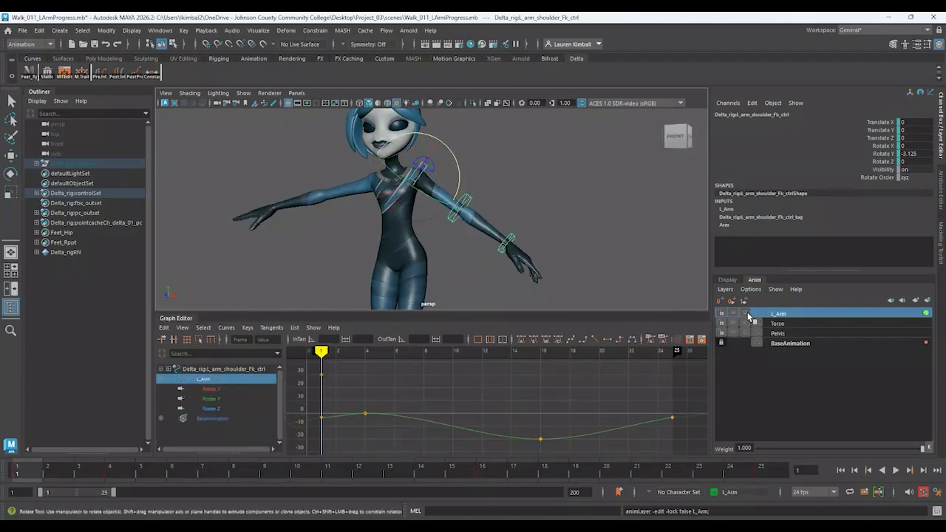
{"action": "left_click", "coordinate": [745, 312]}
{"action": "left_click", "coordinate": [745, 312]}
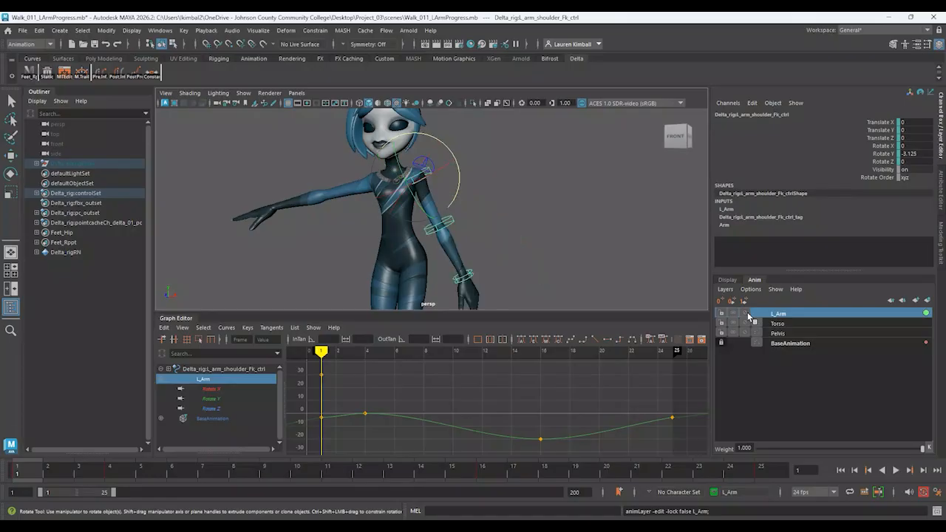
{"action": "left_click", "coordinate": [745, 312]}
{"action": "left_click", "coordinate": [744, 312]}
{"action": "left_click", "coordinate": [745, 313]}
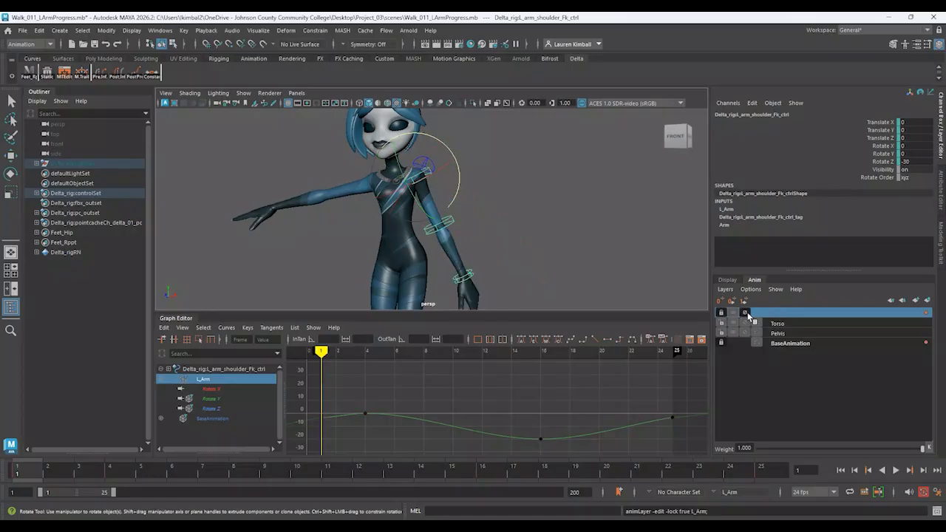
{"action": "left_click", "coordinate": [745, 313]}
- Try the Override layer mode on L_Arm at frame 1 and restore its Additive mode
{"action": "right_click", "coordinate": [748, 314]}
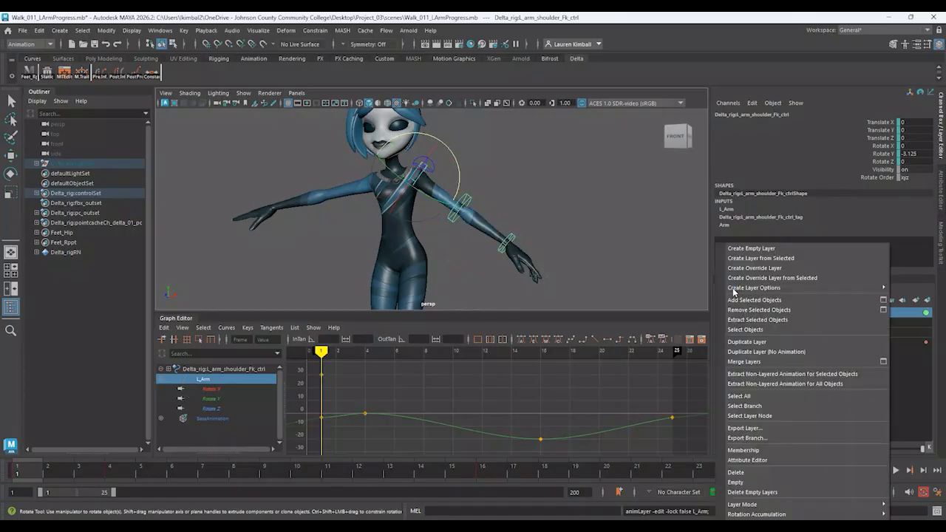
{"action": "mouse_move", "coordinate": [747, 513]}
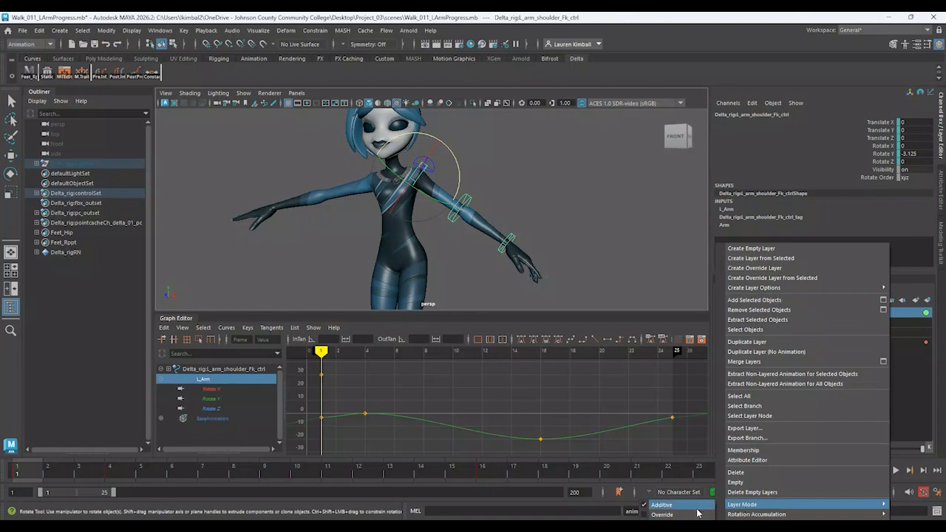
{"action": "left_click", "coordinate": [677, 515]}
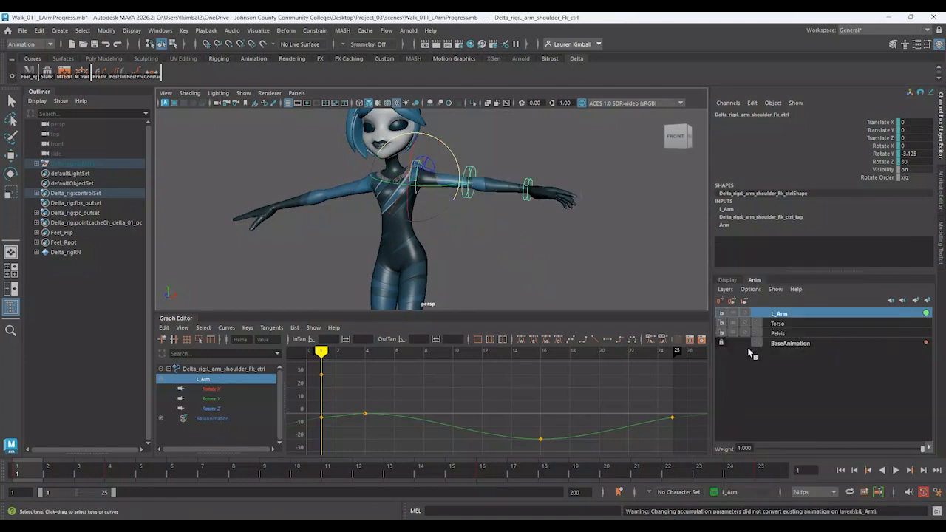
{"action": "left_click", "coordinate": [43, 471]}
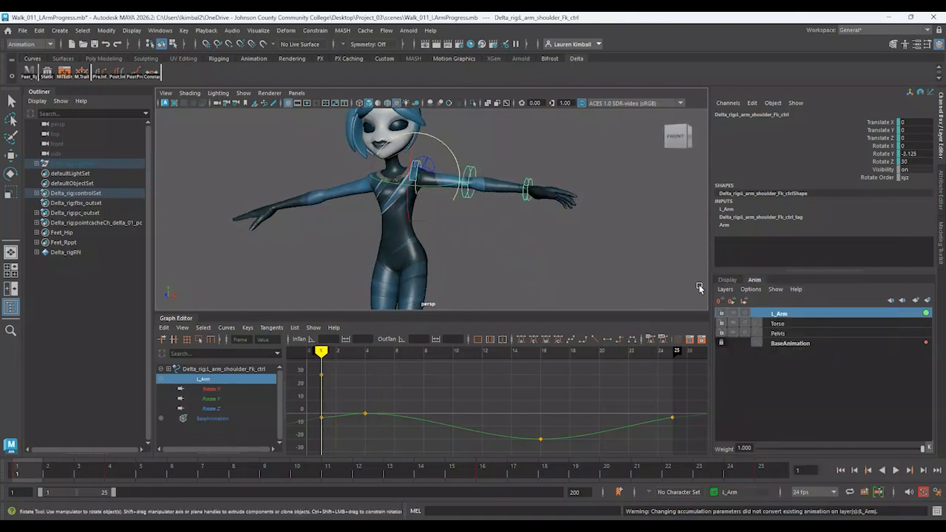
{"action": "left_click", "coordinate": [725, 288]}
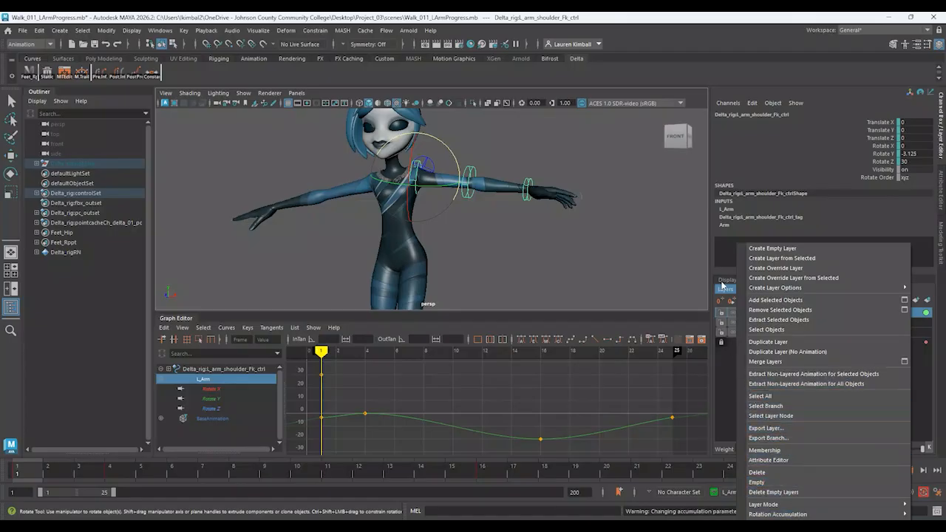
{"action": "mouse_move", "coordinate": [761, 504]}
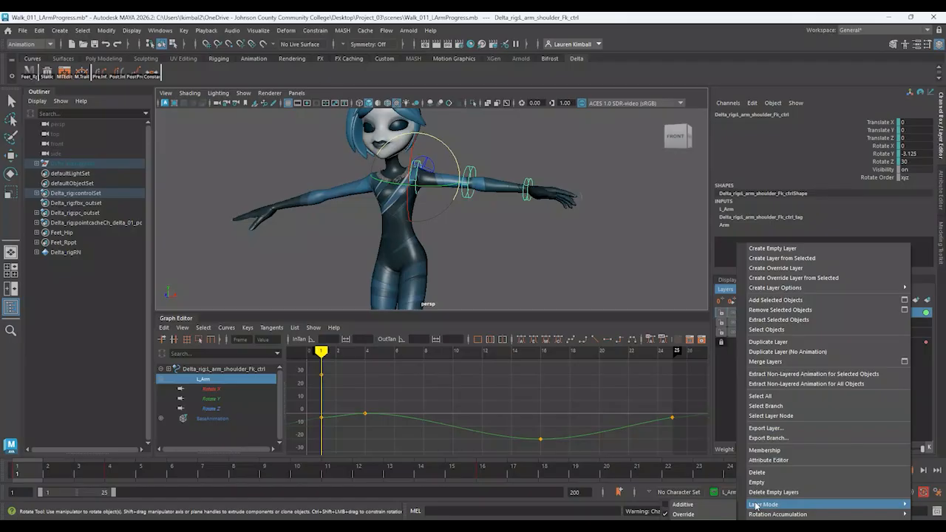
{"action": "left_click", "coordinate": [704, 504]}
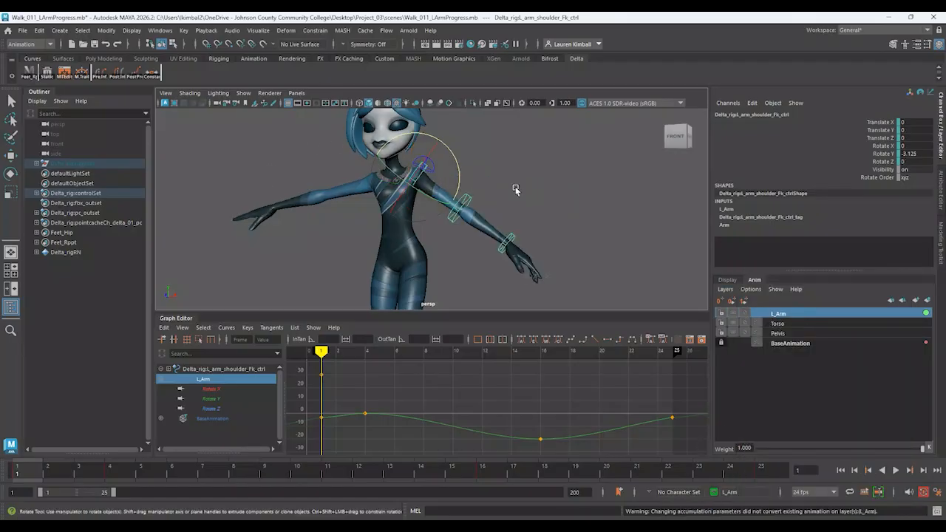
- Play back the walk cycle with L_Arm in Additive mode and stop at frame 1
{"action": "key", "text": "alt+v"}
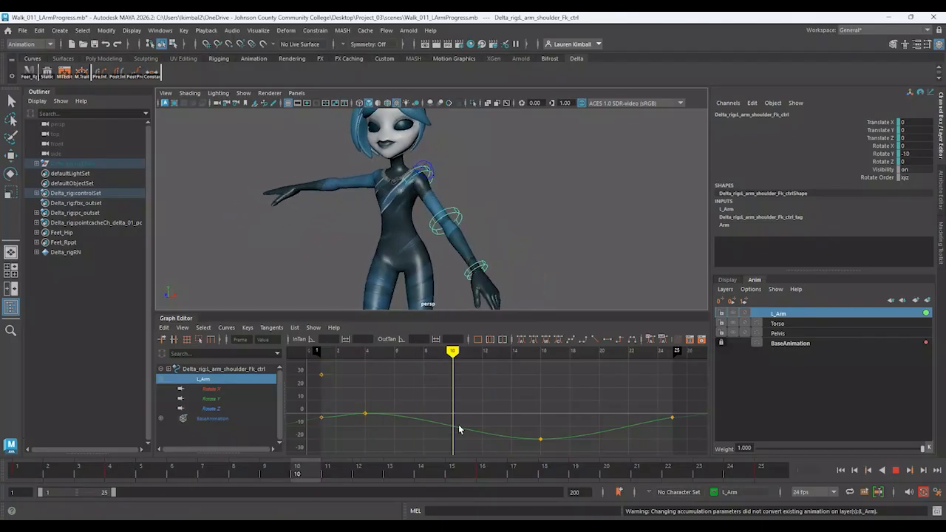
{"action": "key", "text": "alt+v"}
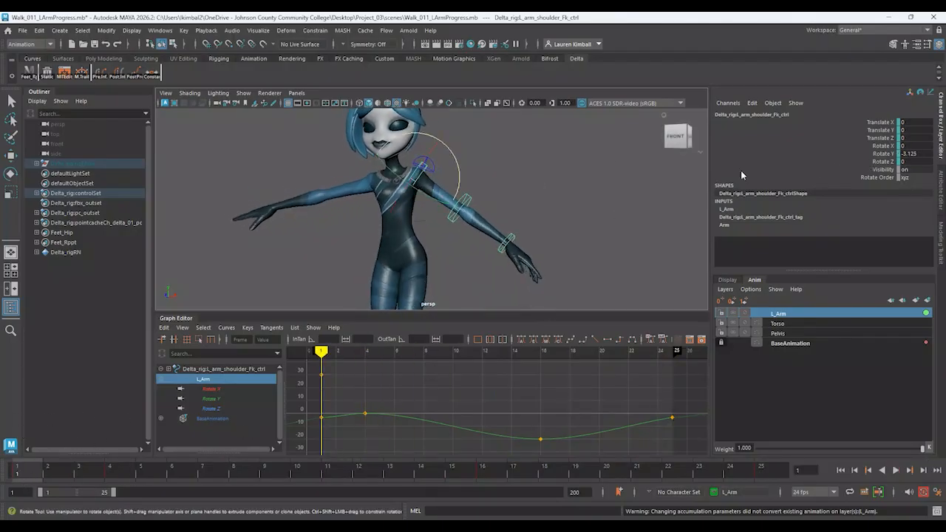
- Set the left shoulder FK control's Rotate Z to -30 at frame 1 on the L_Arm layer and key that channel
{"action": "left_click", "coordinate": [877, 161]}
{"action": "middle_click_drag", "start_coordinate": [645, 215], "coordinate": [686, 232]}
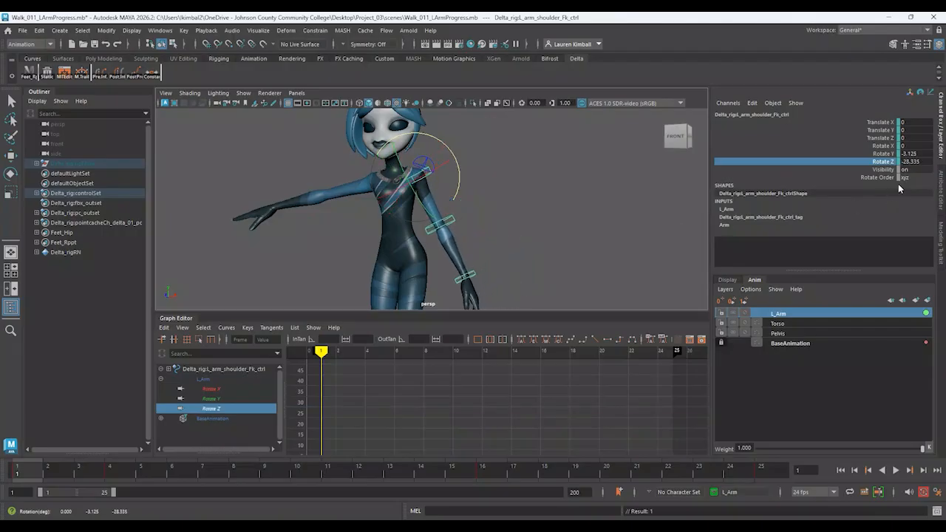
{"action": "left_click", "coordinate": [926, 161]}
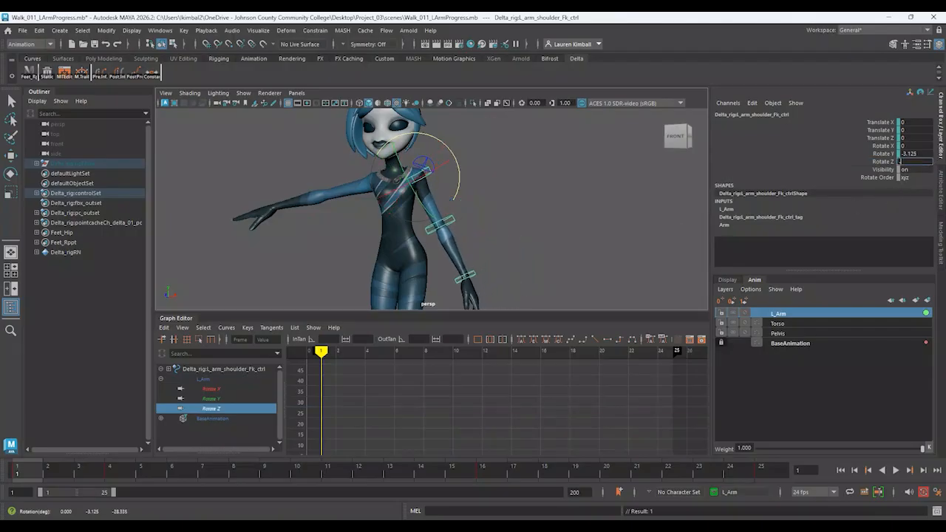
{"action": "type", "text": "-30"}
{"action": "key", "text": "Return"}
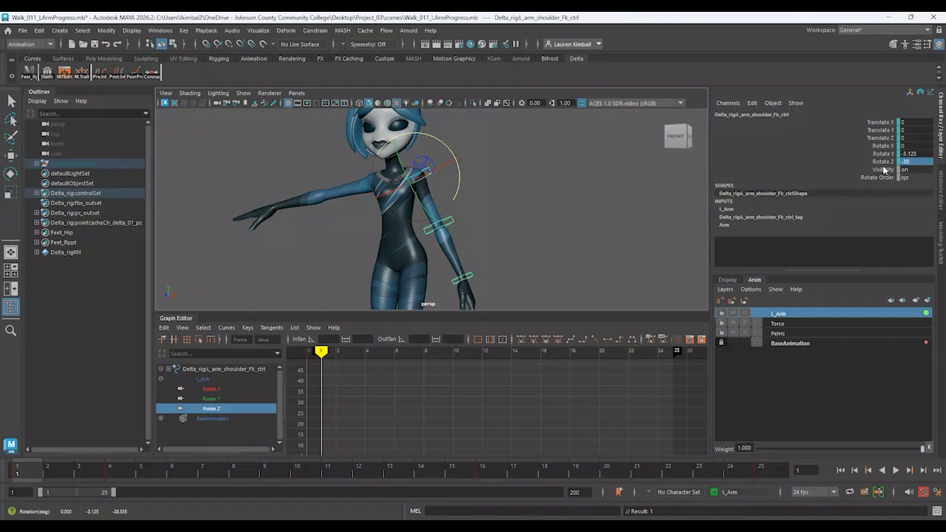
{"action": "right_click", "coordinate": [884, 170]}
{"action": "left_click", "coordinate": [881, 181]}
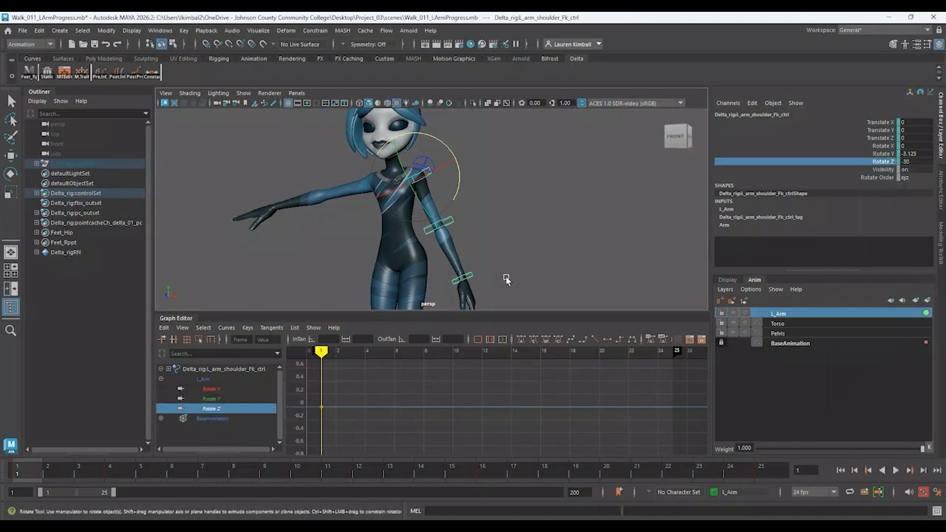
- Set the left hand FK control's Rotate X to 30 at frame 1, key that channel, and deselect the control
{"action": "left_click", "coordinate": [459, 278]}
{"action": "double_click", "coordinate": [912, 145]}
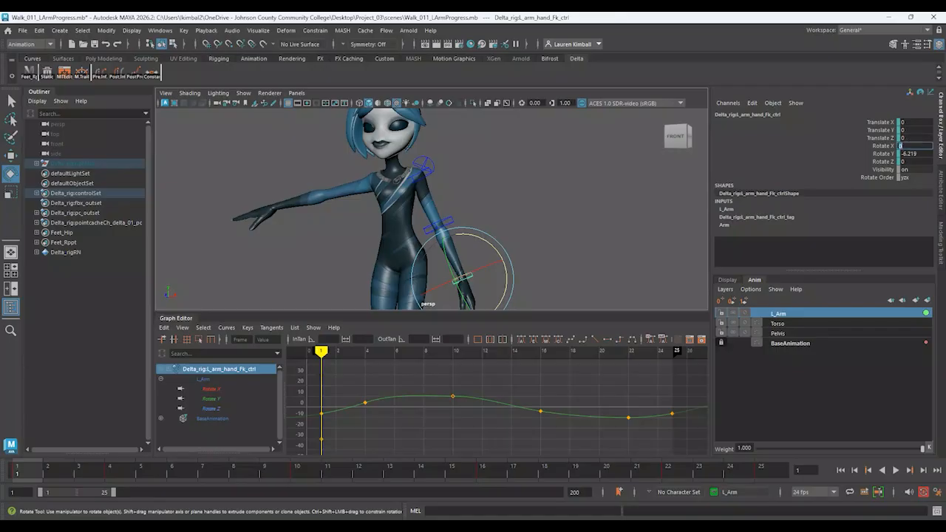
{"action": "type", "text": "30"}
{"action": "key", "text": "Return"}
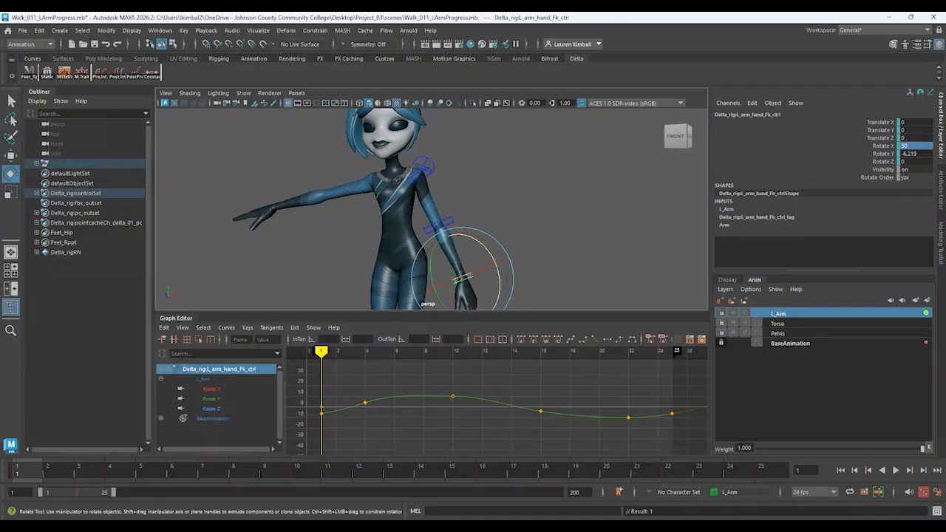
{"action": "left_click", "coordinate": [884, 146]}
{"action": "right_click", "coordinate": [884, 147]}
{"action": "left_click", "coordinate": [876, 166]}
{"action": "left_click", "coordinate": [559, 204]}
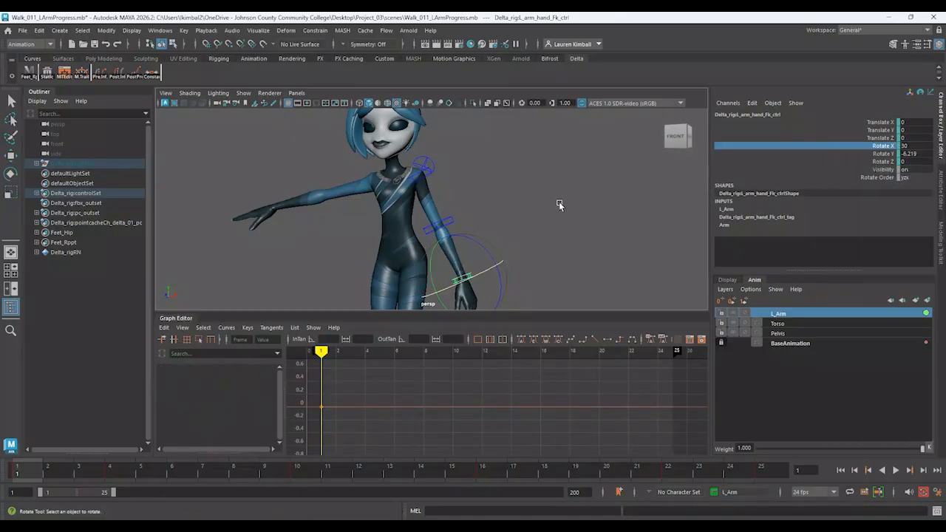
- Lock and mute the L_Arm layer, and make BaseAnimation the active, unlocked layer
{"action": "scroll", "coordinate": [445, 207], "scroll_direction": "down", "scroll_amount": 5}
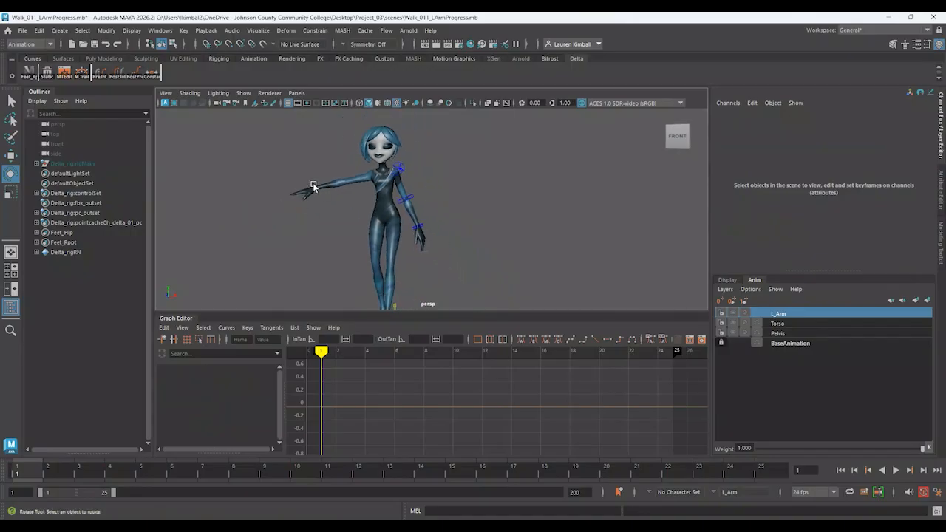
{"action": "left_click_drag", "start_coordinate": [429, 219], "coordinate": [421, 198], "text": "alt"}
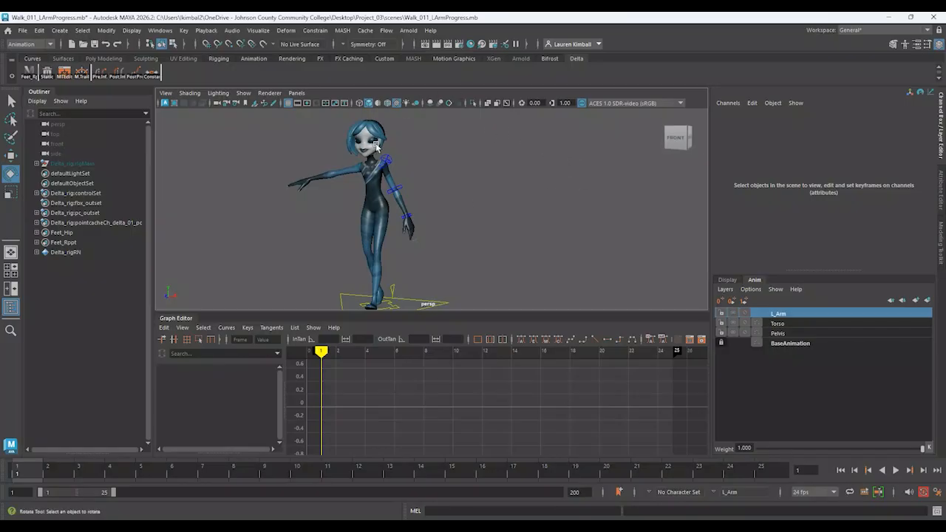
{"action": "left_click_drag", "start_coordinate": [527, 209], "coordinate": [513, 238], "text": "alt"}
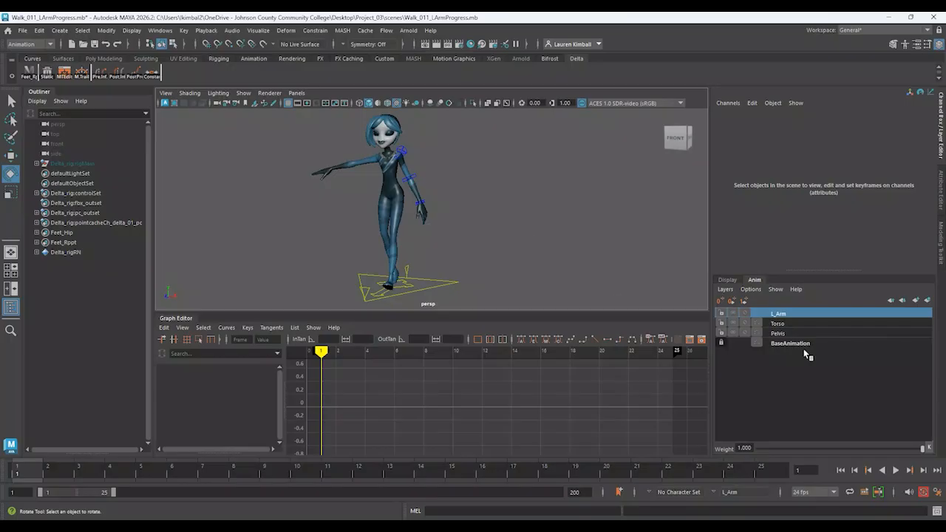
{"action": "left_click", "coordinate": [721, 314]}
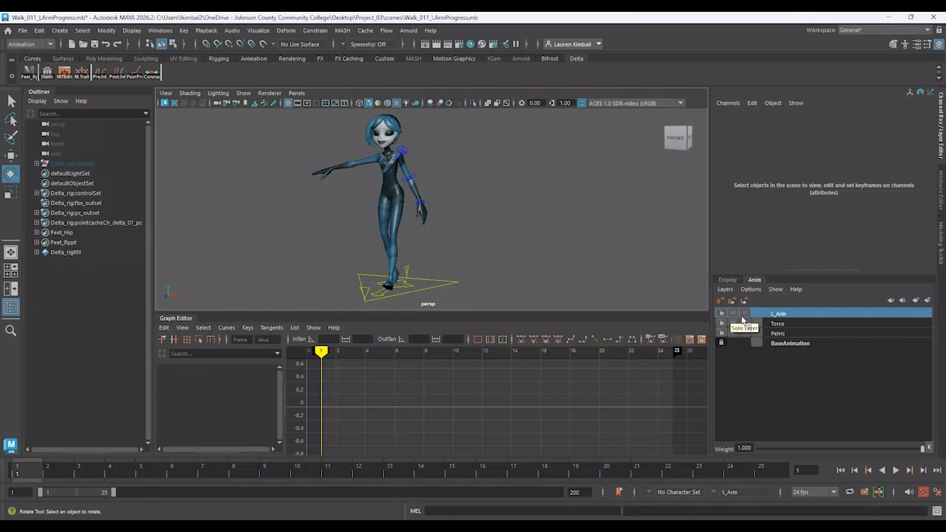
{"action": "left_click", "coordinate": [791, 344]}
{"action": "left_click", "coordinate": [723, 343]}
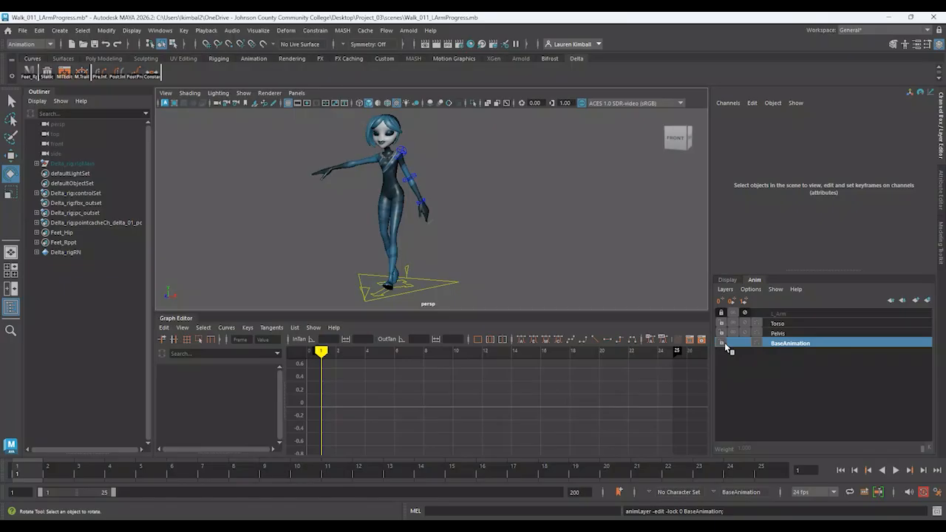
- Play the walk cycle with L_Arm muted, stop at frame 17, and examine the left shoulder and hand FK rotation values on BaseAnimation
{"action": "left_click", "coordinate": [896, 471]}
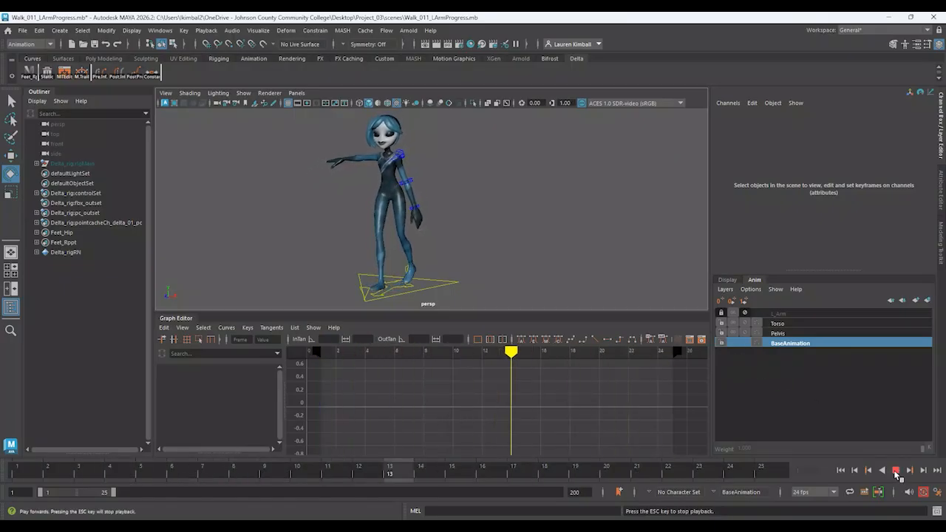
{"action": "left_click", "coordinate": [896, 475]}
{"action": "scroll", "coordinate": [446, 192], "scroll_direction": "up", "scroll_amount": 5}
{"action": "middle_click_drag", "start_coordinate": [446, 192], "coordinate": [496, 274], "text": "alt"}
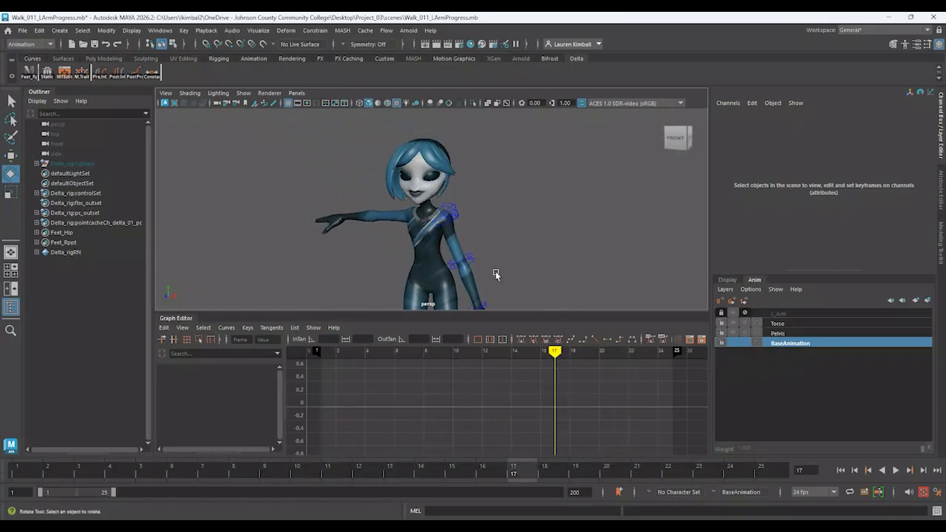
{"action": "left_click", "coordinate": [445, 222]}
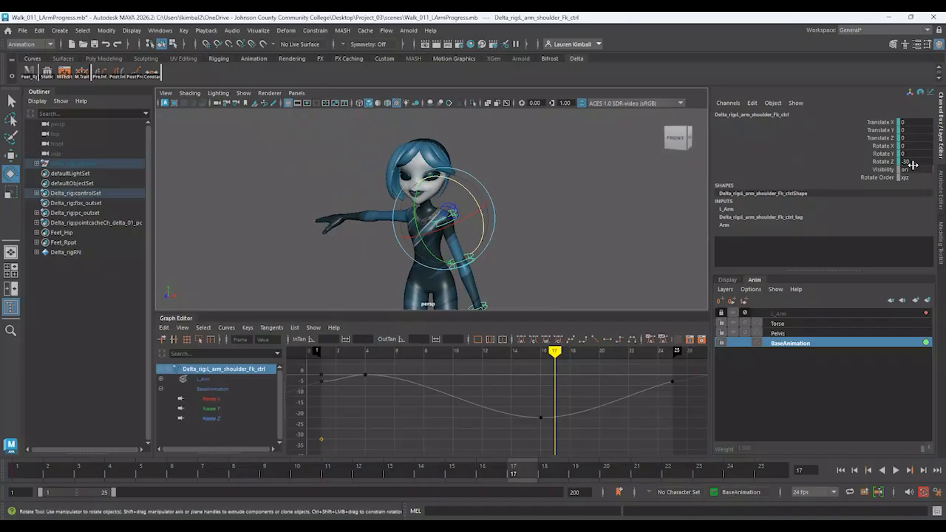
{"action": "middle_click_drag", "start_coordinate": [554, 224], "coordinate": [538, 137], "text": "alt"}
{"action": "left_click", "coordinate": [525, 207]}
{"action": "left_click", "coordinate": [463, 223]}
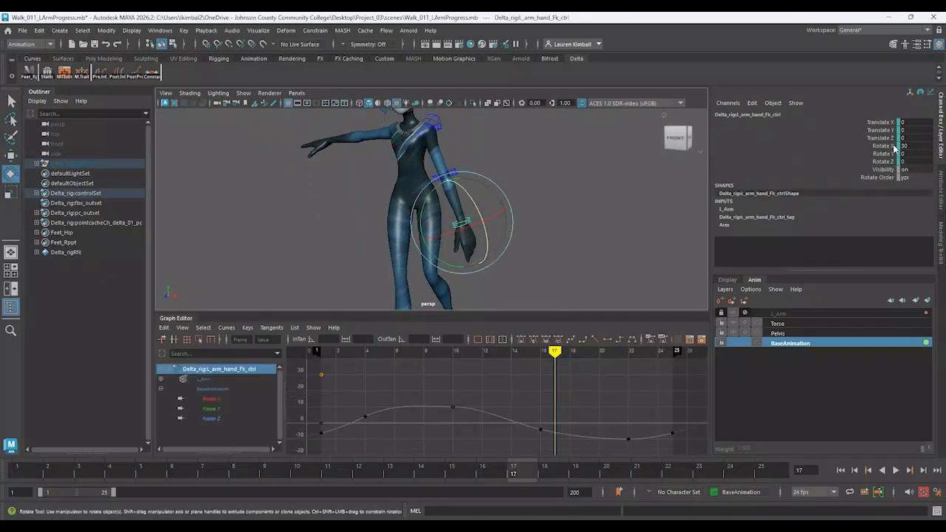
{"action": "left_click", "coordinate": [534, 276]}
{"action": "left_click_drag", "start_coordinate": [535, 277], "coordinate": [574, 247], "text": "alt"}
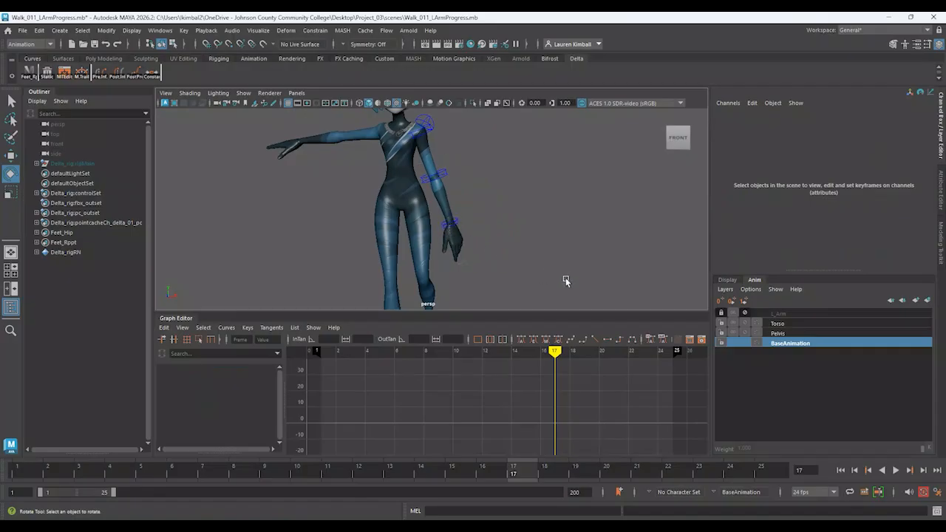
{"action": "left_click_drag", "start_coordinate": [633, 302], "coordinate": [480, 221], "text": "alt"}
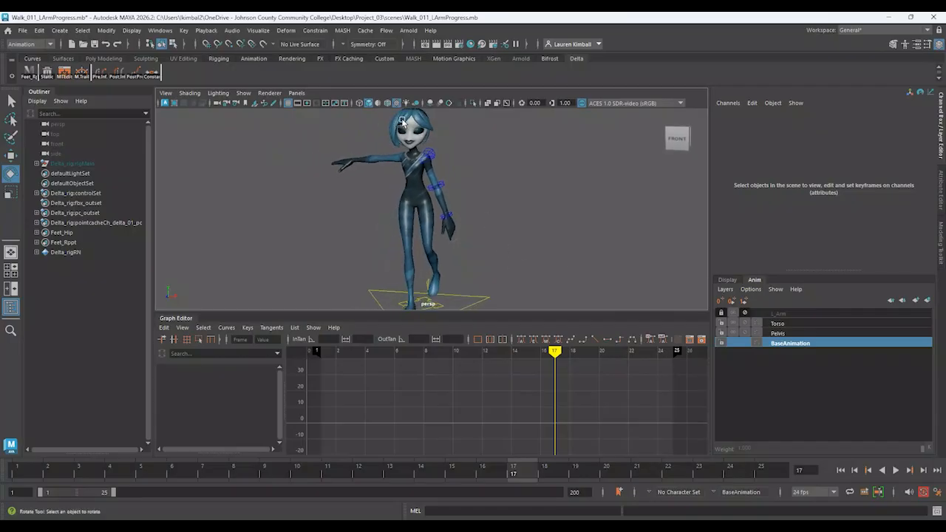
- Make L_Arm the active layer at frame 17, and unlock and unmute it
{"action": "left_click", "coordinate": [824, 314]}
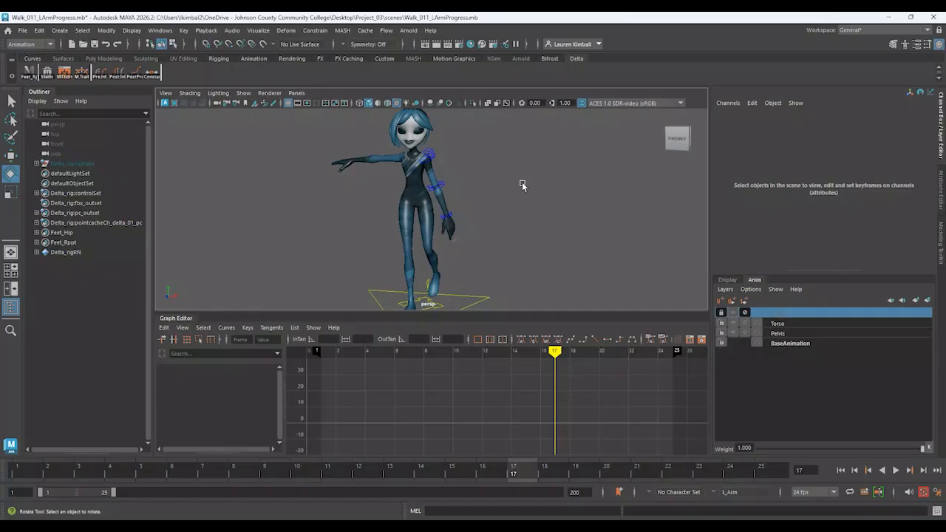
{"action": "left_click", "coordinate": [788, 344]}
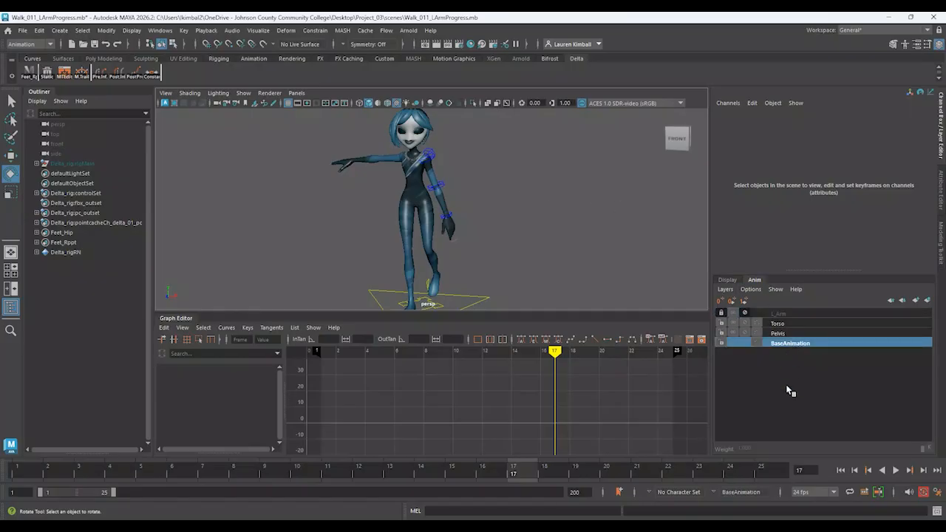
{"action": "left_click", "coordinate": [786, 314]}
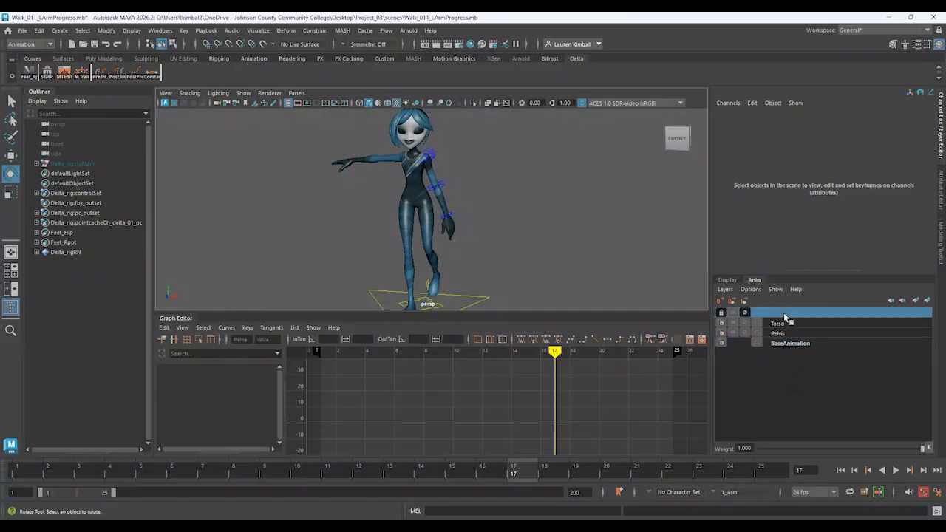
{"action": "left_click", "coordinate": [744, 314]}
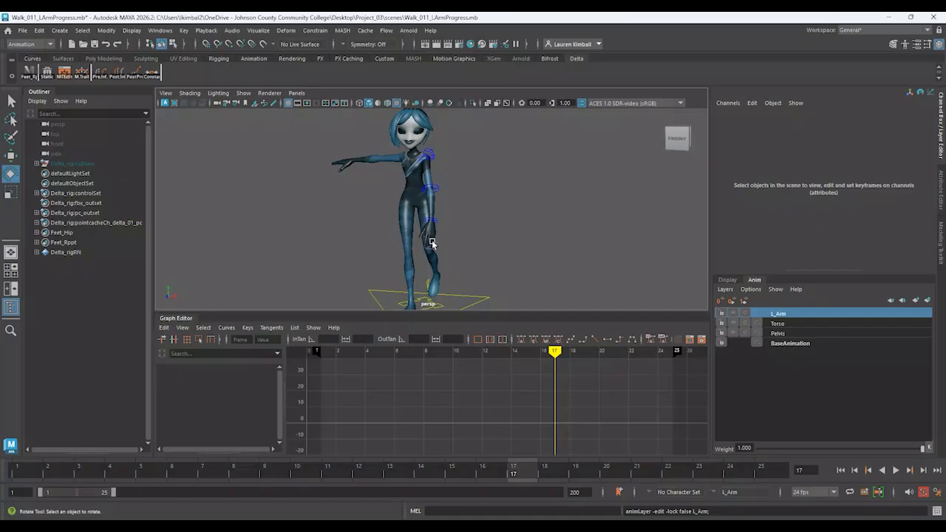
- Check which layer mode is set on L_Arm, keeping L_Arm as the active layer
{"action": "left_click", "coordinate": [782, 343]}
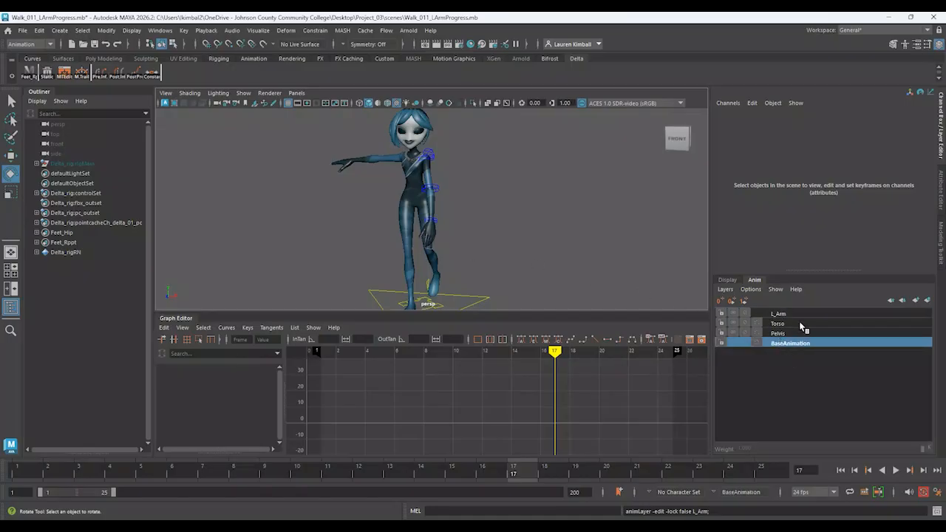
{"action": "left_click", "coordinate": [782, 313]}
{"action": "left_click", "coordinate": [725, 289]}
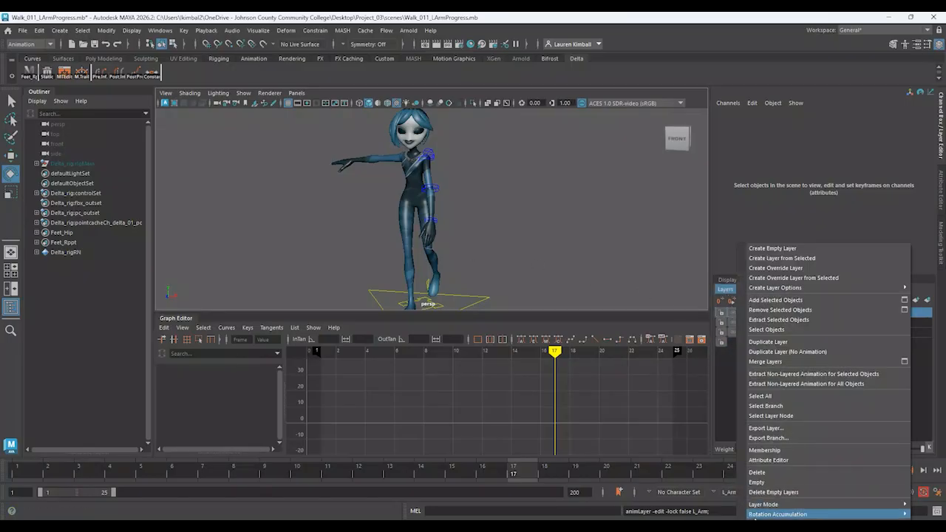
{"action": "mouse_move", "coordinate": [769, 506]}
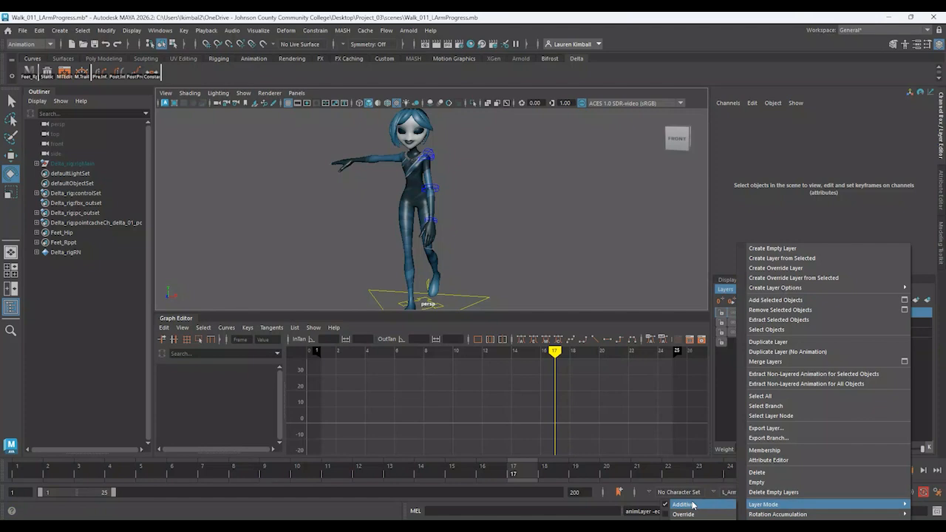
{"action": "left_click", "coordinate": [727, 366]}
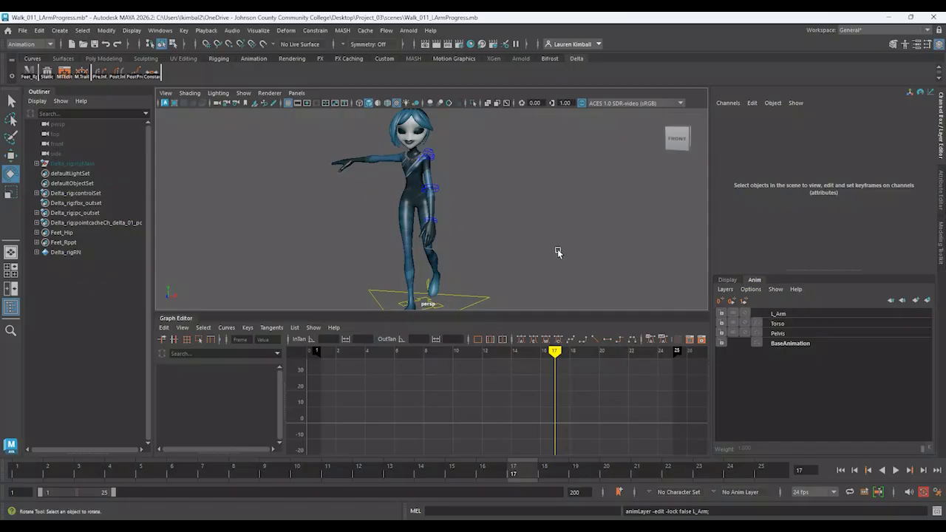
{"action": "left_click", "coordinate": [789, 314]}
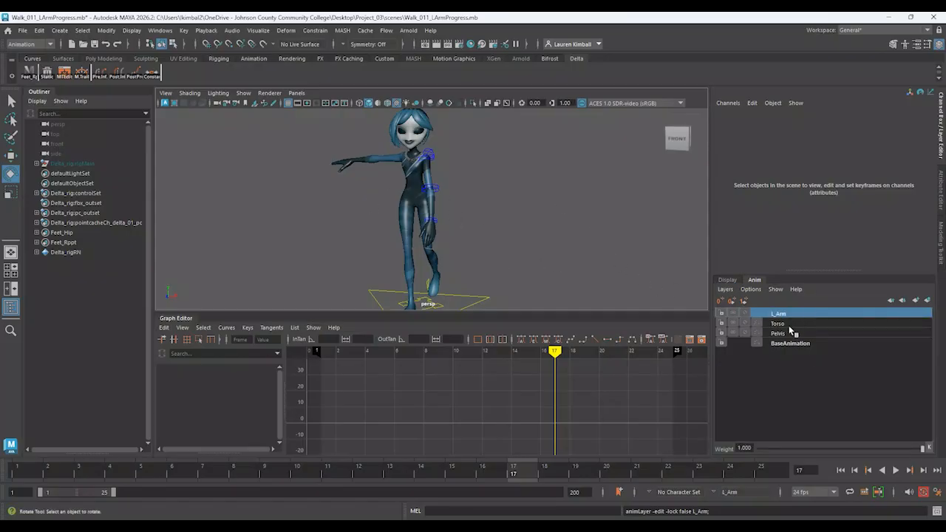
- Examine the left shoulder, shoulder FK and hand FK rotations with L_Arm active at frame 17, and play the walk cycle
{"action": "left_click", "coordinate": [434, 159]}
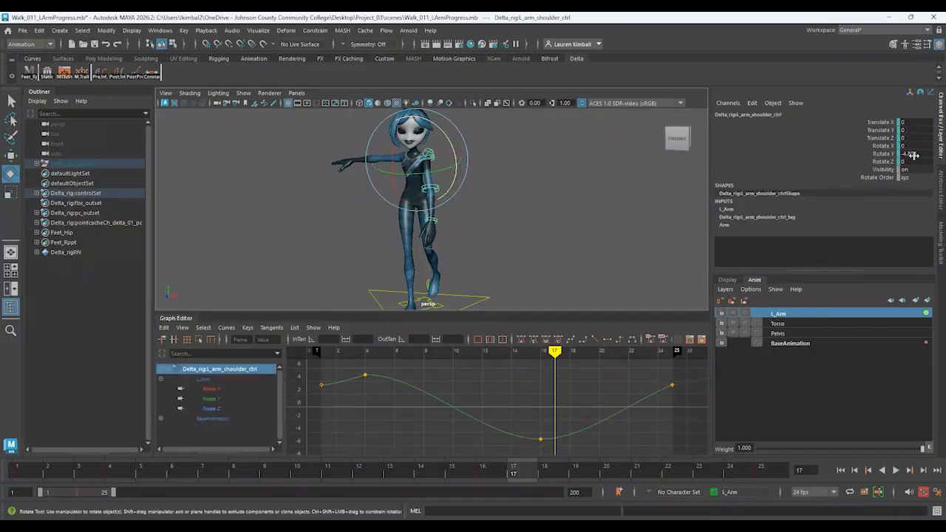
{"action": "left_click", "coordinate": [504, 218]}
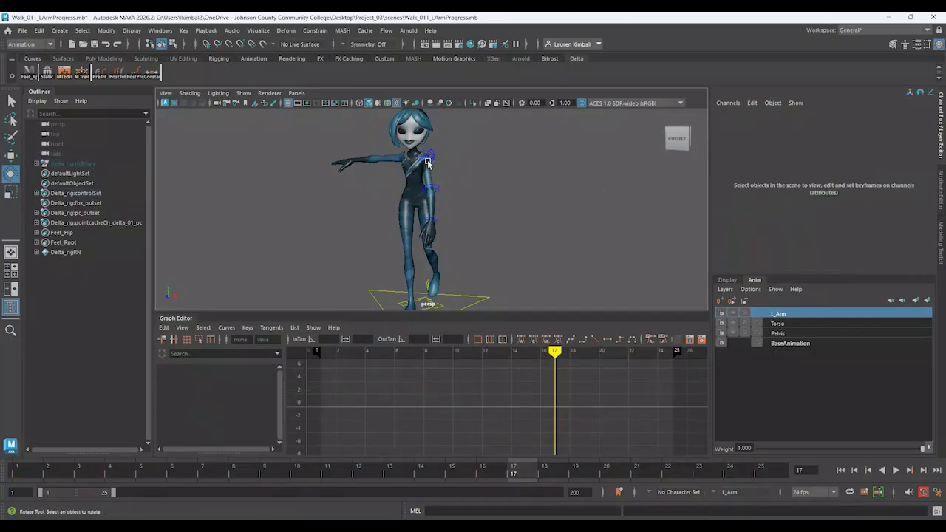
{"action": "left_click", "coordinate": [427, 163]}
{"action": "left_click", "coordinate": [520, 169]}
{"action": "right_click_drag", "start_coordinate": [520, 169], "coordinate": [511, 325], "text": "alt"}
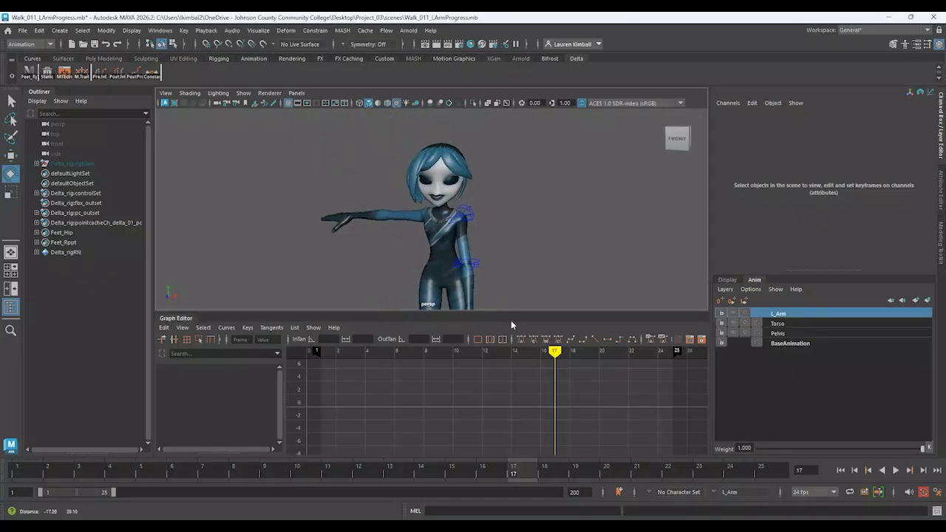
{"action": "left_click", "coordinate": [452, 224]}
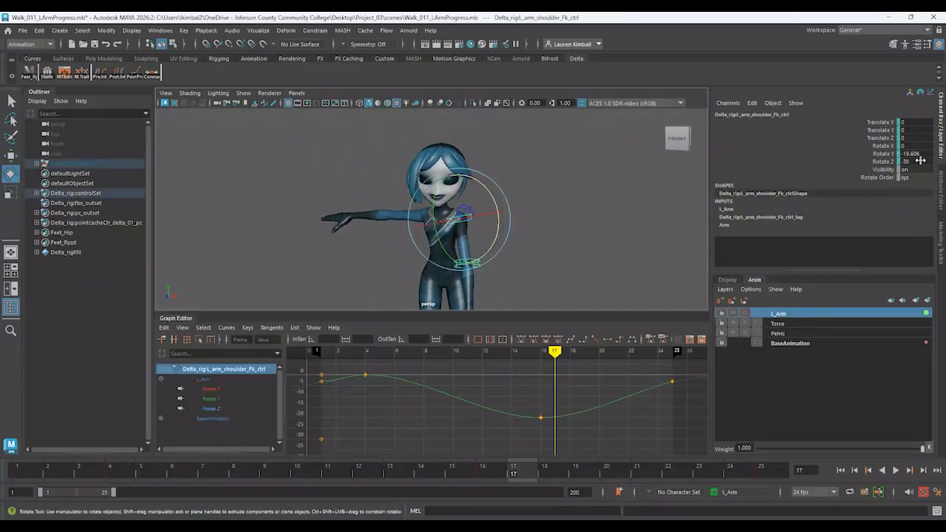
{"action": "left_click", "coordinate": [568, 236]}
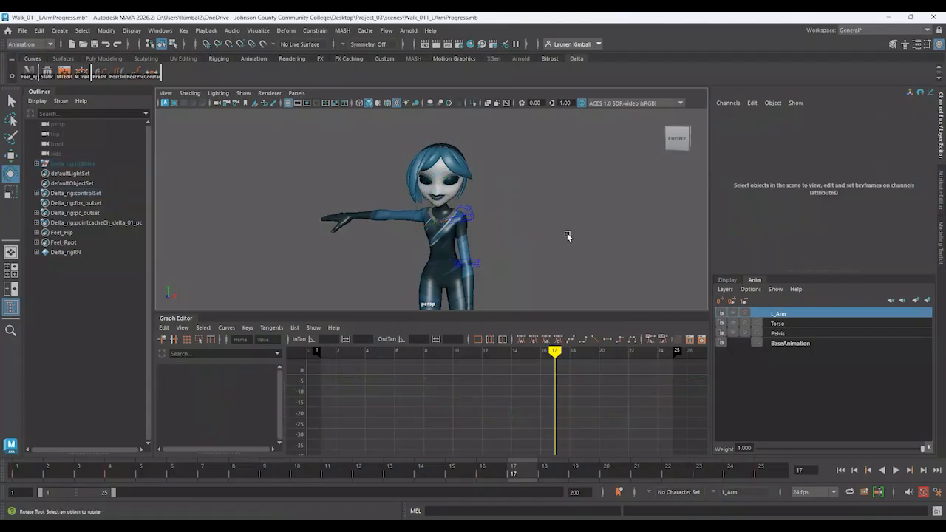
{"action": "middle_click_drag", "start_coordinate": [515, 260], "coordinate": [524, 202], "text": "alt"}
{"action": "left_click", "coordinate": [503, 252]}
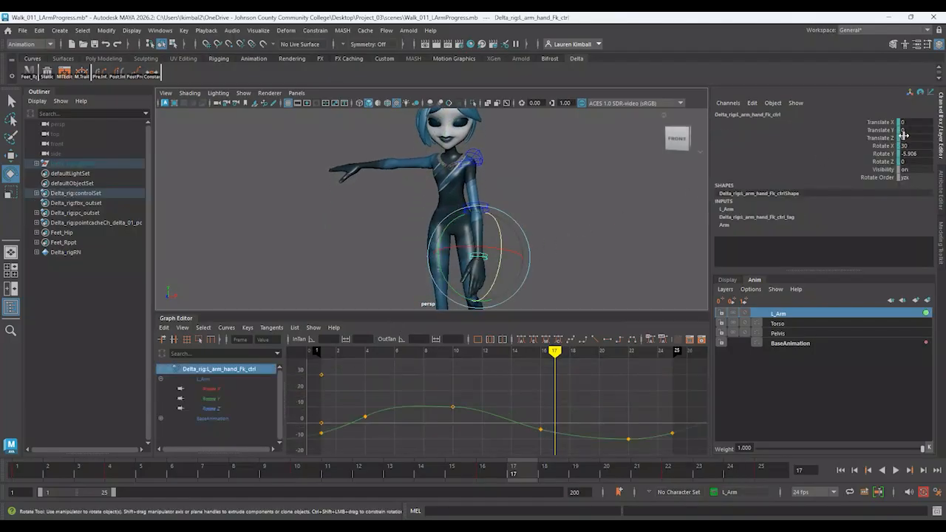
{"action": "left_click", "coordinate": [582, 188]}
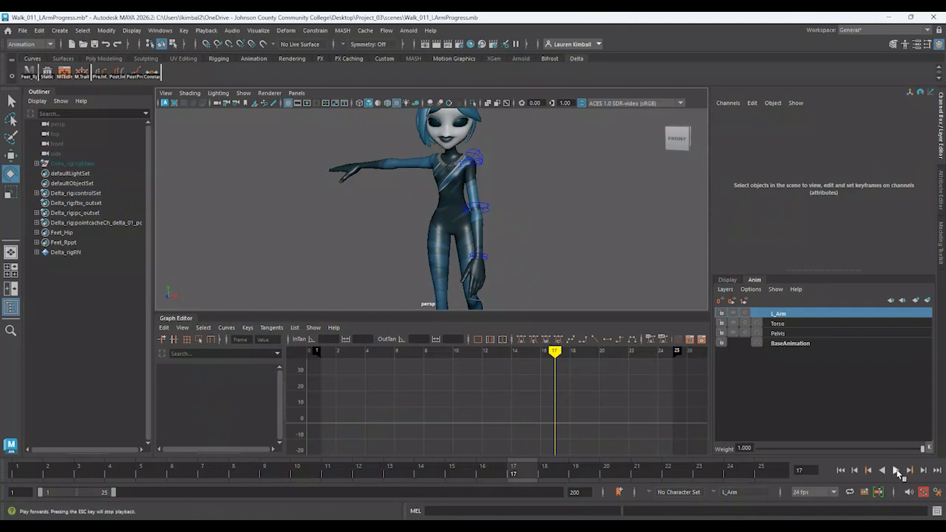
{"action": "left_click", "coordinate": [895, 470]}
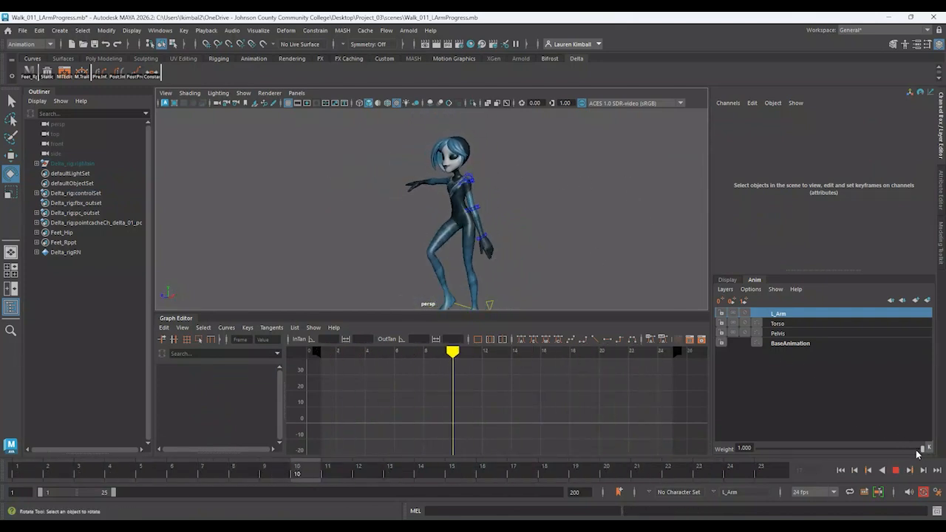
- During playback, lower the L_Arm layer's weight to about 0.4, restore it to 1.000, and stop the walk cycle
{"action": "left_click_drag", "start_coordinate": [920, 449], "coordinate": [823, 453]}
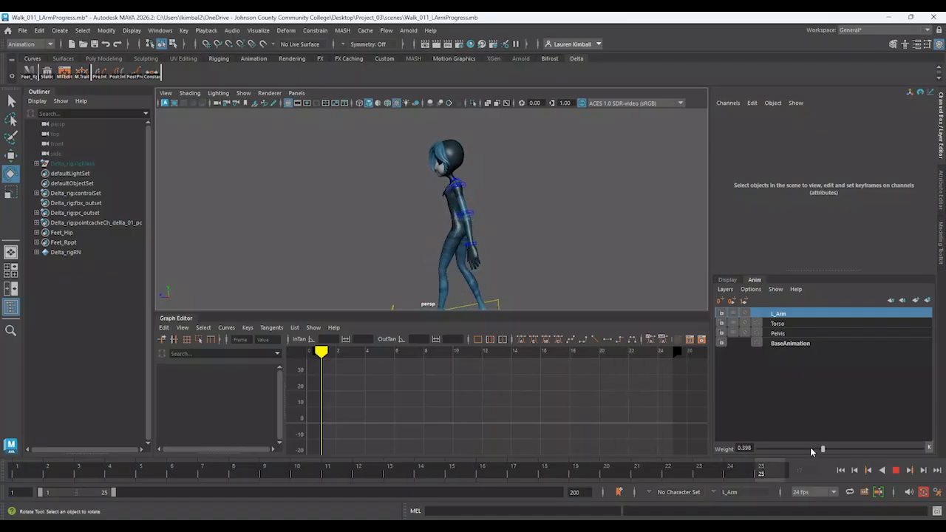
{"action": "left_click_drag", "start_coordinate": [825, 448], "coordinate": [920, 453]}
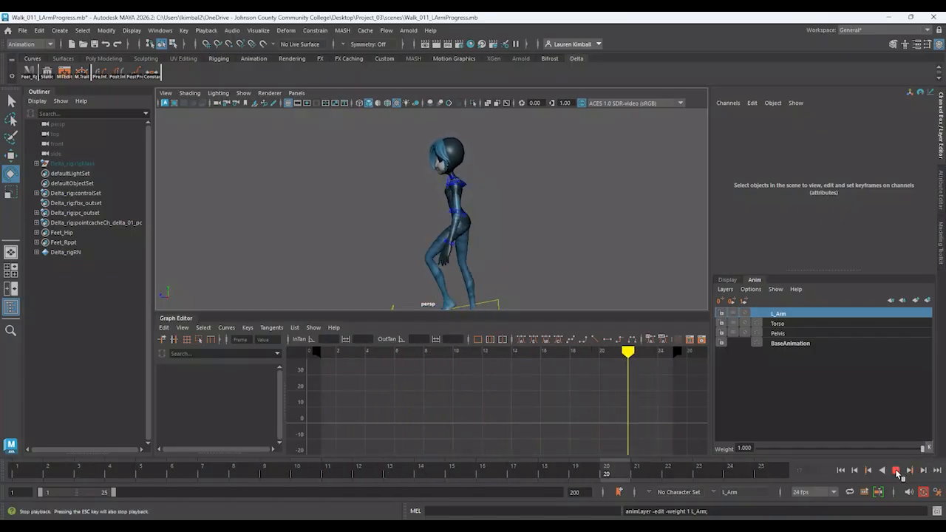
{"action": "left_click", "coordinate": [897, 473]}
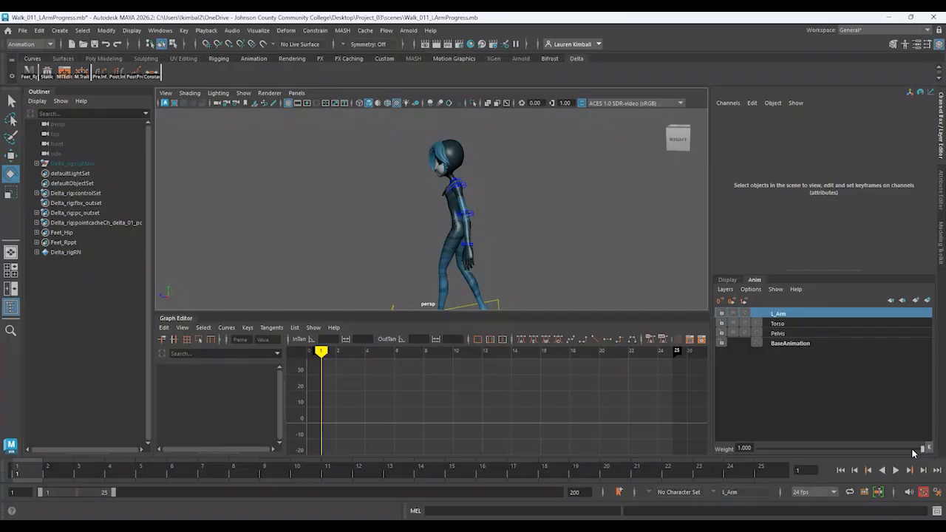
{"action": "left_click_drag", "start_coordinate": [912, 450], "coordinate": [943, 456]}
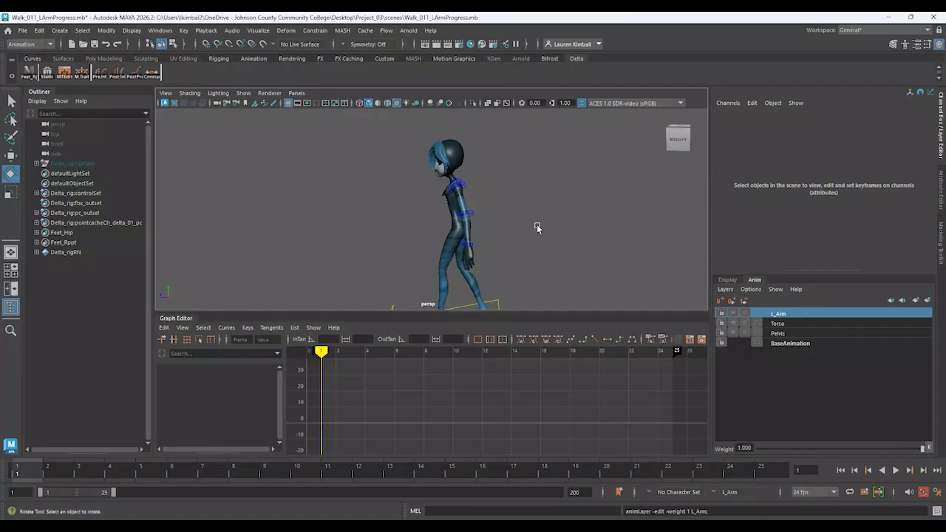
- Save the walk-cycle scene
{"action": "left_click_drag", "start_coordinate": [538, 226], "coordinate": [532, 205], "text": "alt"}
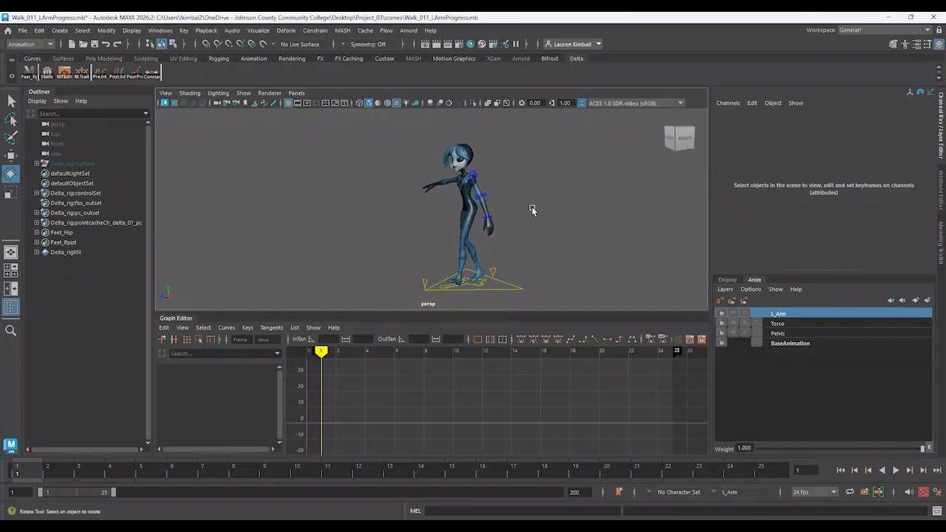
{"action": "key", "text": "ctrl+s"}
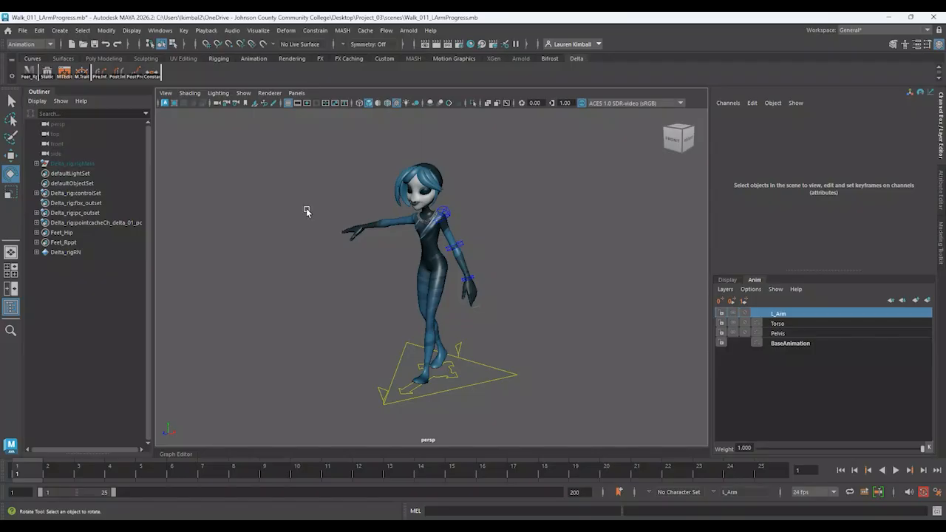
{"action": "left_click_drag", "start_coordinate": [339, 250], "coordinate": [293, 254], "text": "alt"}
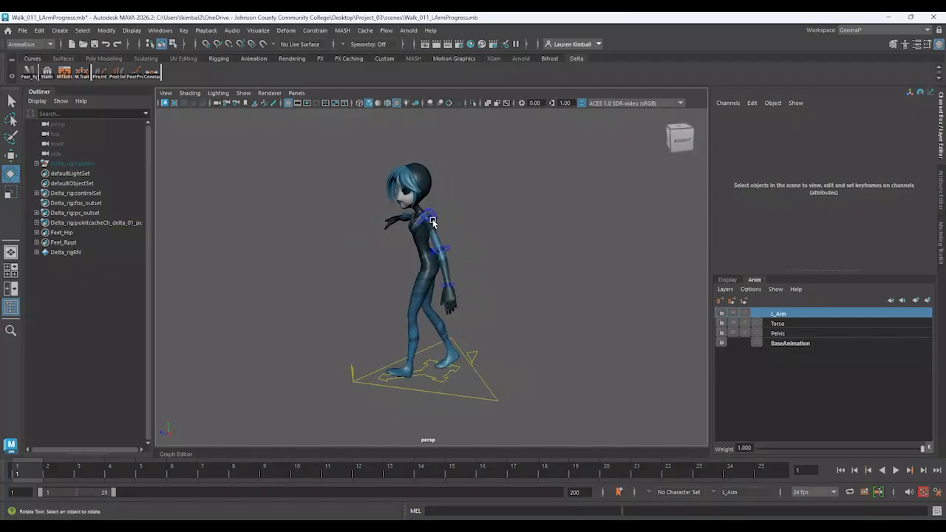
- Compare the character's pose at frames 1, 13 and 25, viewing the arms from the side and front
{"action": "key", "text": "alt+v"}
{"action": "left_click", "coordinate": [30, 473]}
{"action": "left_click", "coordinate": [389, 474]}
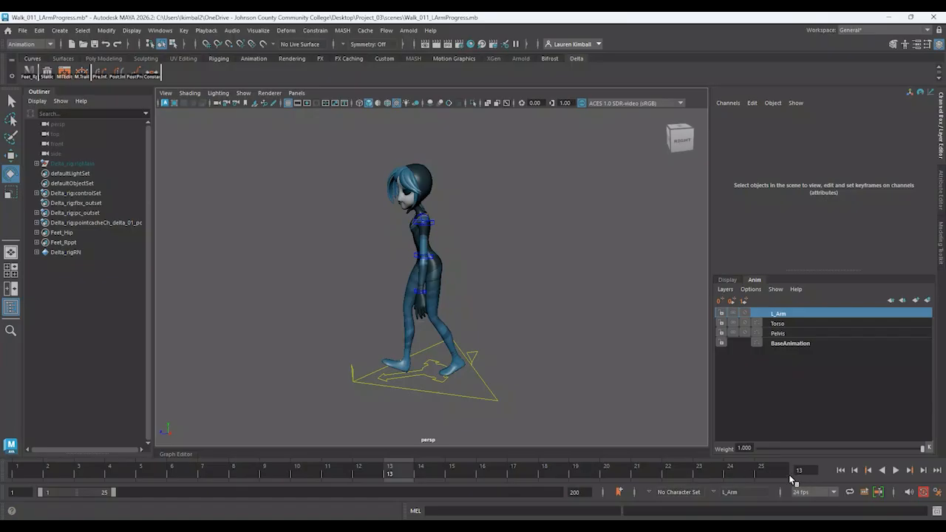
{"action": "left_click", "coordinate": [768, 472]}
{"action": "left_click_drag", "start_coordinate": [325, 212], "coordinate": [401, 226], "text": "alt"}
{"action": "right_click_drag", "start_coordinate": [401, 226], "coordinate": [379, 169], "text": "alt"}
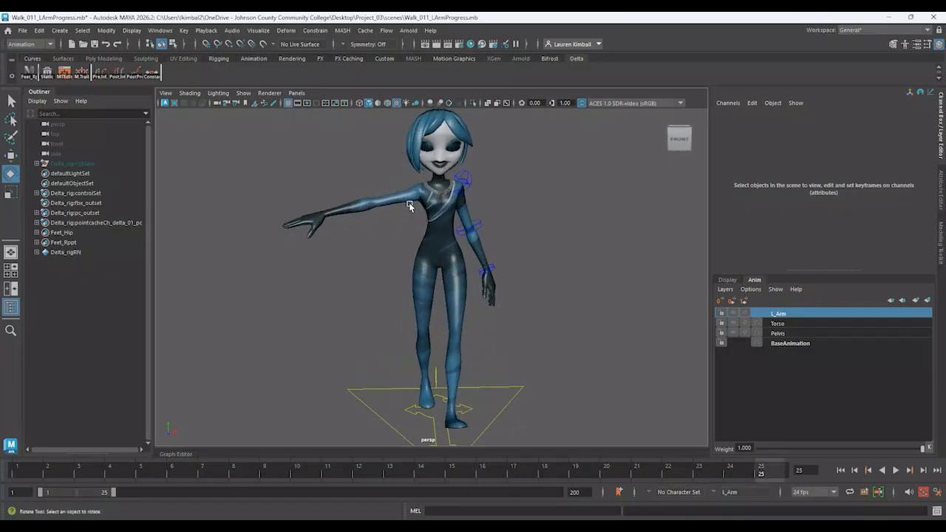
{"action": "left_click_drag", "start_coordinate": [518, 221], "coordinate": [473, 289], "text": "alt"}
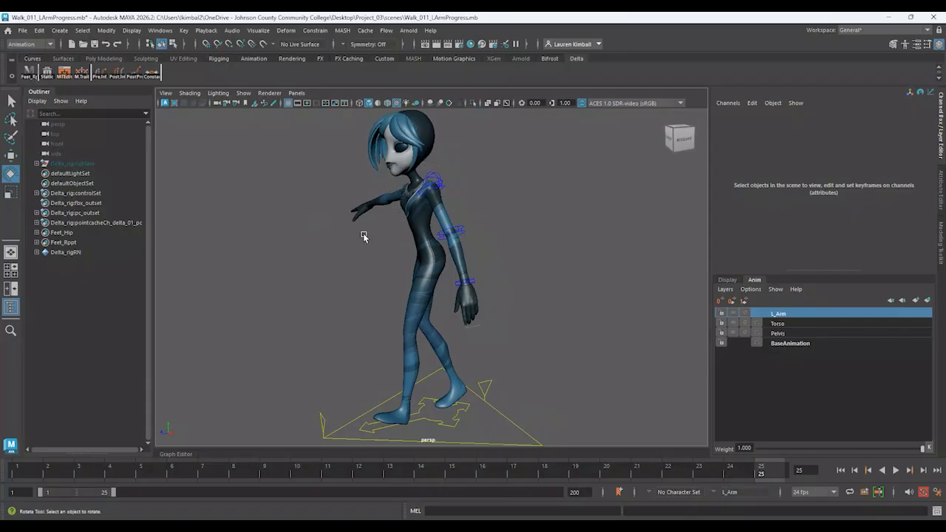
{"action": "right_click_drag", "start_coordinate": [496, 282], "coordinate": [530, 352], "text": "alt"}
{"action": "left_click_drag", "start_coordinate": [529, 351], "coordinate": [512, 354], "text": "alt"}
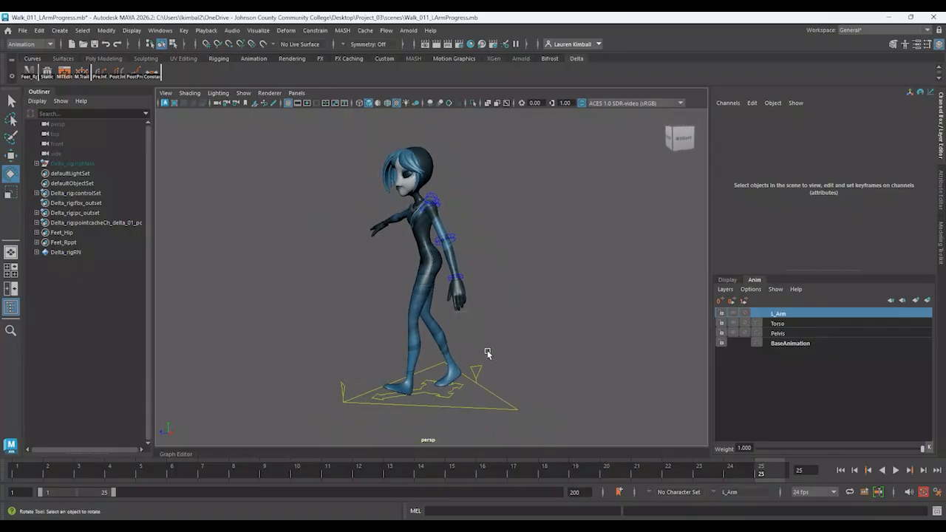
{"action": "left_click_drag", "start_coordinate": [480, 320], "coordinate": [492, 326], "text": "alt"}
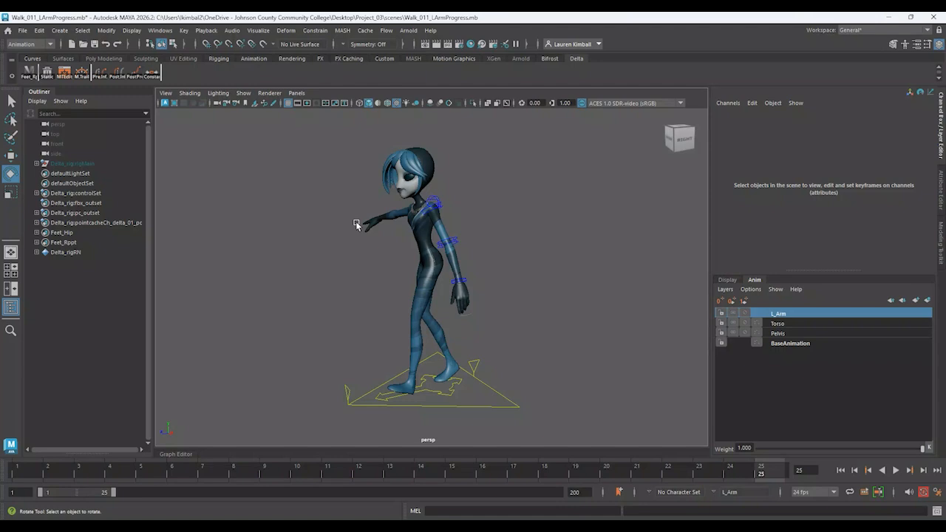
{"action": "left_click_drag", "start_coordinate": [355, 225], "coordinate": [340, 190], "text": "alt"}
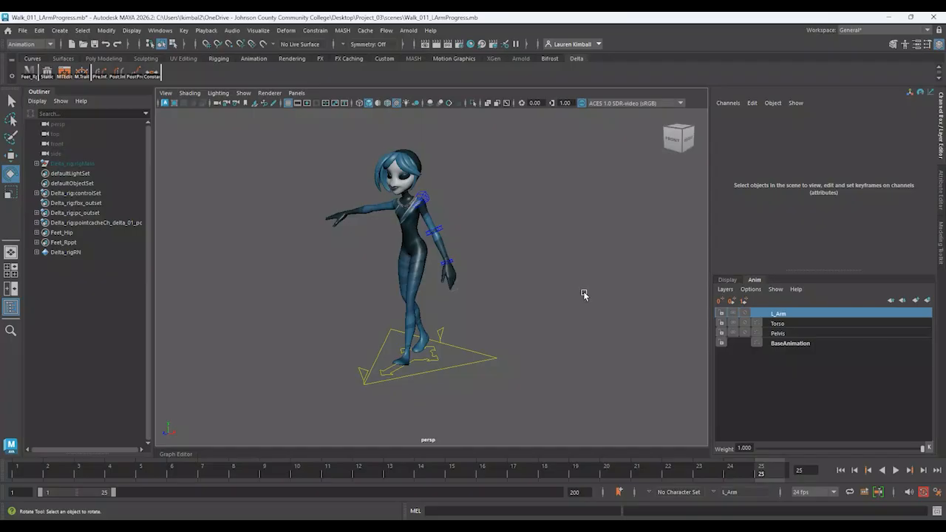
{"action": "left_click_drag", "start_coordinate": [547, 289], "coordinate": [487, 326], "text": "alt"}
{"action": "right_click_drag", "start_coordinate": [488, 326], "coordinate": [505, 347], "text": "alt"}
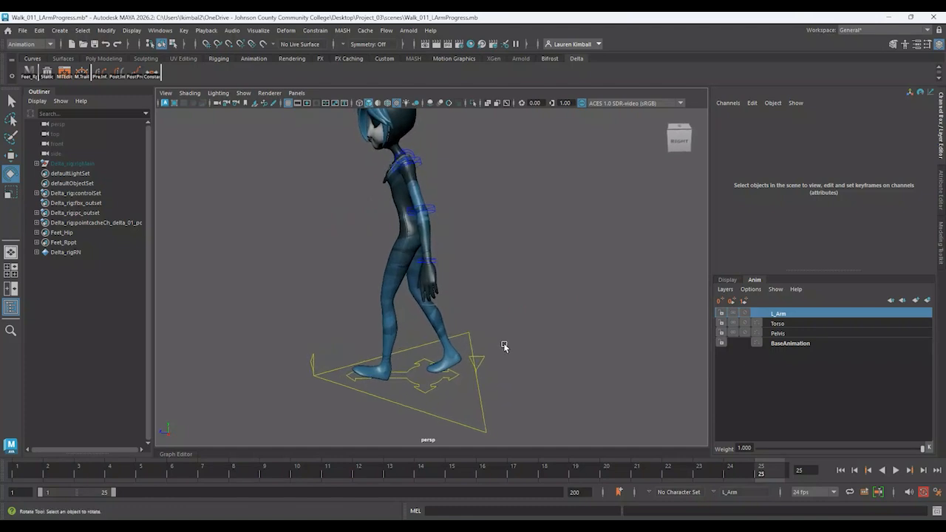
- Play the walk cycle from frame 1, stop it, and examine both arms at frame 1 from several angles
{"action": "left_click", "coordinate": [22, 478]}
{"action": "key", "text": "alt+v"}
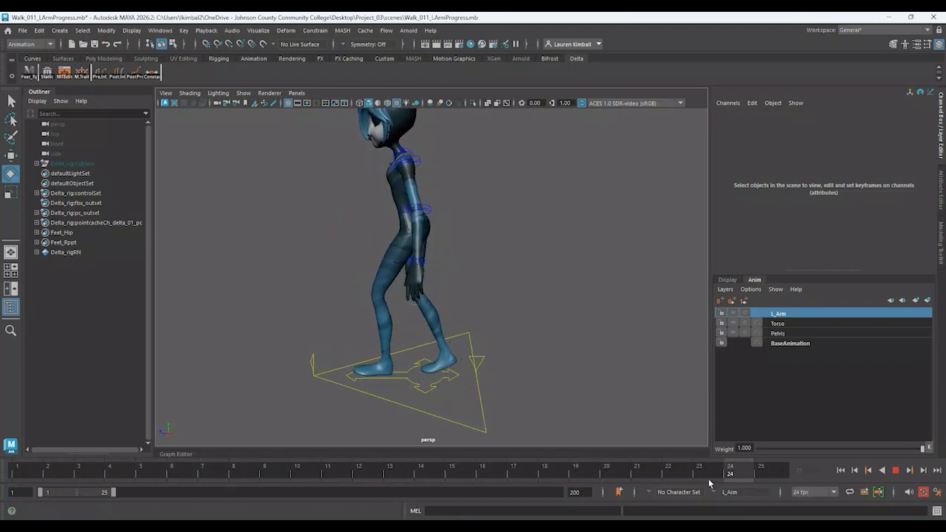
{"action": "key", "text": "alt+v"}
{"action": "left_click_drag", "start_coordinate": [293, 333], "coordinate": [314, 314], "text": "alt"}
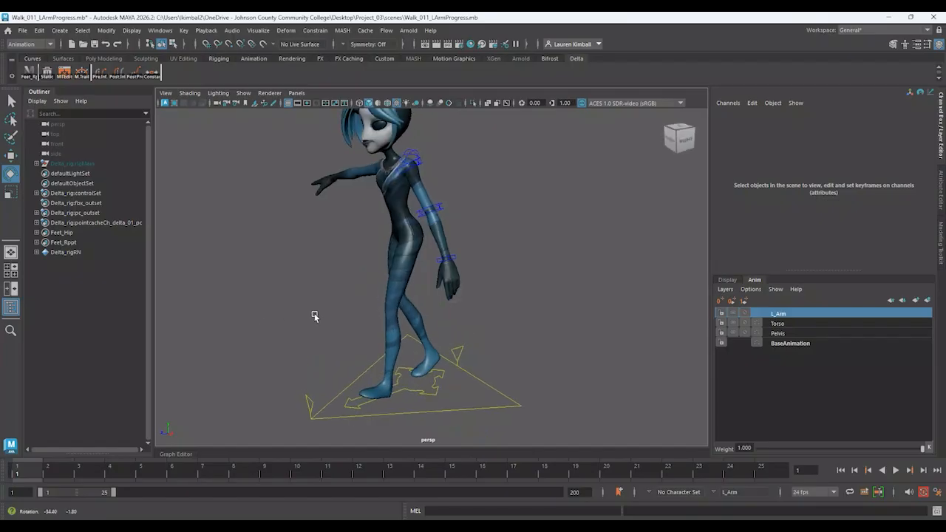
{"action": "left_click_drag", "start_coordinate": [245, 271], "coordinate": [273, 296], "text": "alt"}
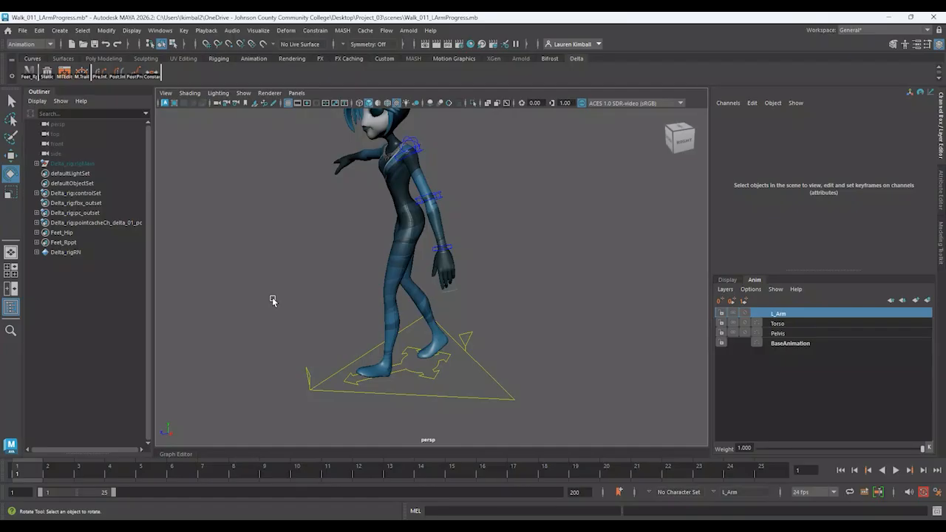
{"action": "left_click_drag", "start_coordinate": [272, 300], "coordinate": [294, 299], "text": "alt"}
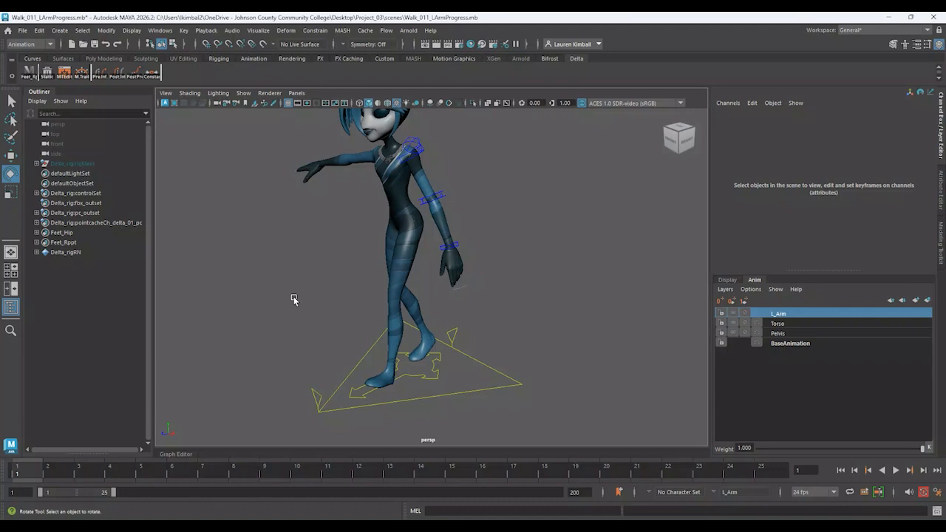
{"action": "mouse_move", "coordinate": [291, 298]}
{"action": "left_mouse_down", "text": "alt"}
{"action": "mouse_move", "coordinate": [332, 296]}
{"action": "mouse_move", "coordinate": [301, 290]}
{"action": "left_mouse_up", "text": "alt"}
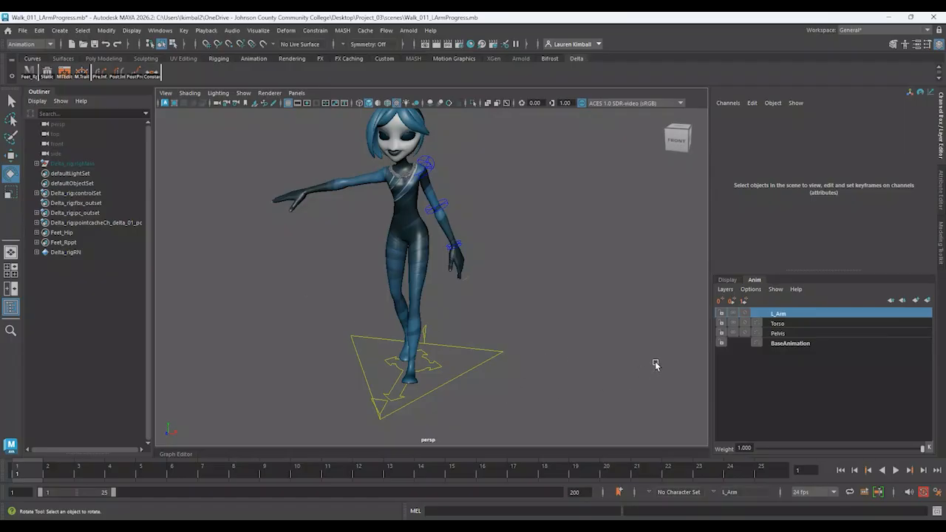
- Turn on the visibility of the Controls display layer to show the rig's remaining controls
{"action": "left_click", "coordinate": [727, 279]}
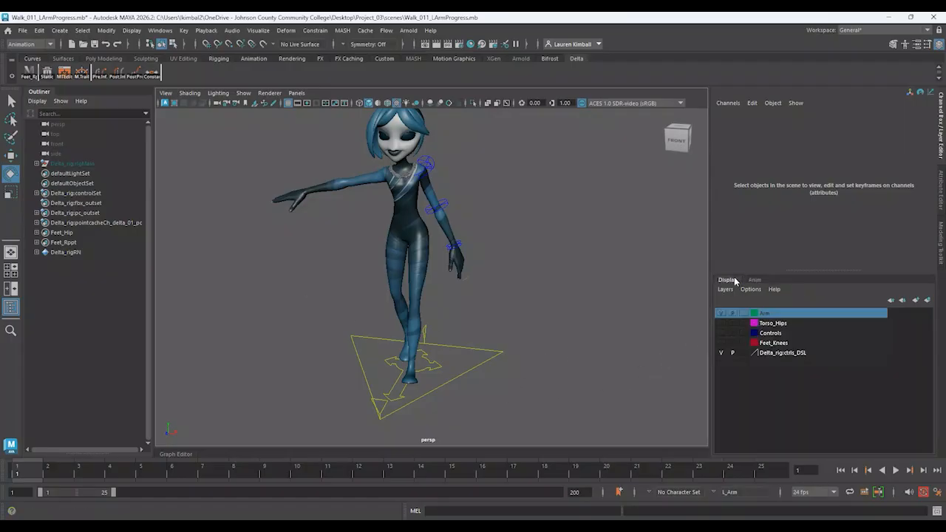
{"action": "left_click", "coordinate": [721, 333]}
{"action": "left_click_drag", "start_coordinate": [575, 264], "coordinate": [530, 254], "text": "alt"}
{"action": "left_click", "coordinate": [764, 334]}
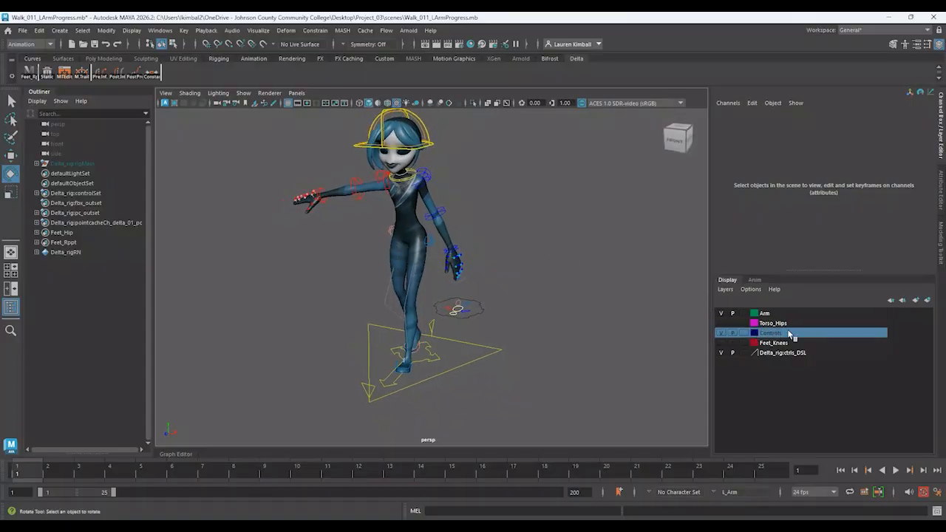
{"action": "left_click_drag", "start_coordinate": [631, 314], "coordinate": [620, 308], "text": "alt"}
{"action": "scroll", "coordinate": [498, 330], "scroll_direction": "up", "scroll_amount": 3}
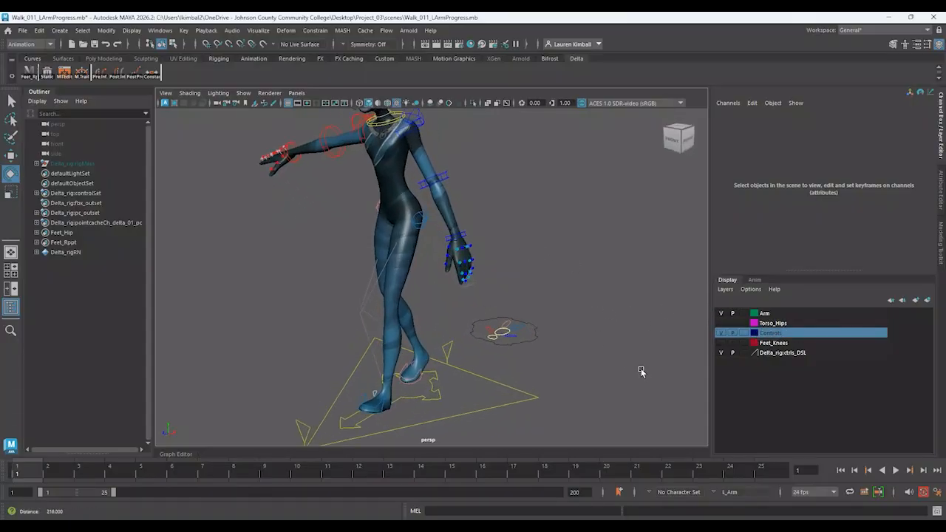
- Set IK FK Switch to 0 on the right arm settings control
{"action": "left_click", "coordinate": [488, 330]}
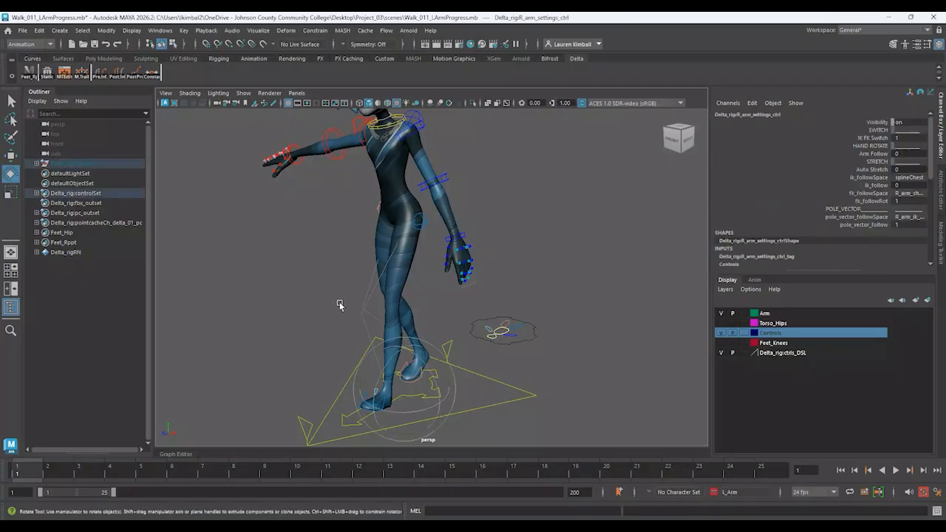
{"action": "mouse_move", "coordinate": [339, 301]}
{"action": "left_mouse_down", "text": "alt"}
{"action": "mouse_move", "coordinate": [438, 295]}
{"action": "mouse_move", "coordinate": [325, 313]}
{"action": "left_mouse_up", "text": "alt"}
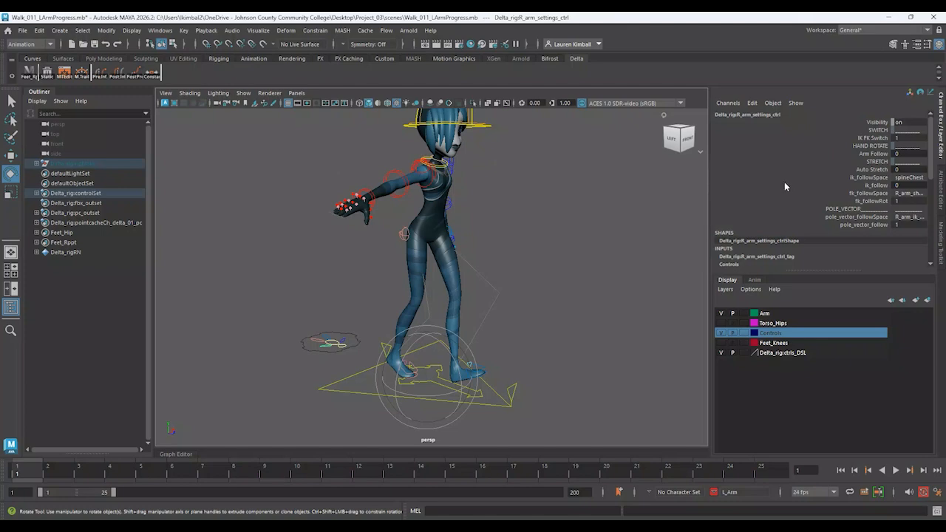
{"action": "left_click", "coordinate": [901, 137]}
{"action": "key", "text": "Return"}
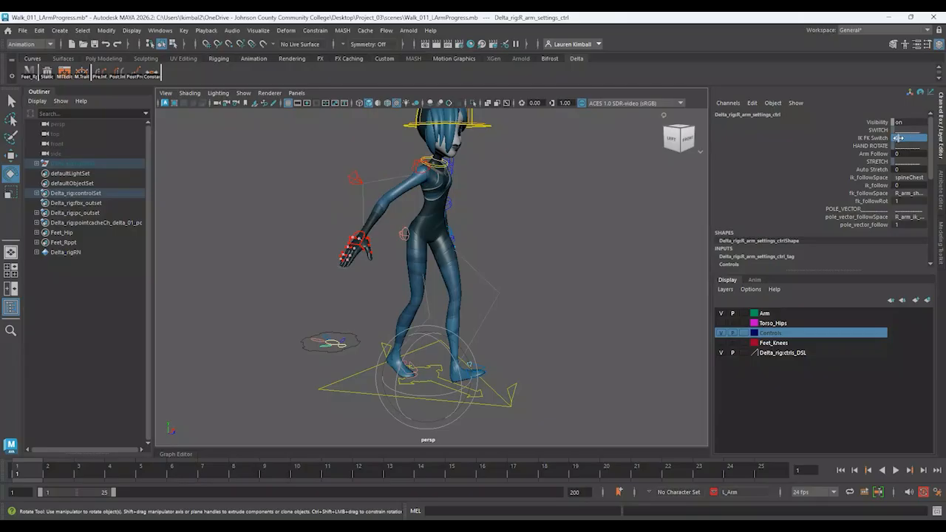
- Play the walk cycle with the right arm in IK, examine the hand from front and side, and stop at frame 10
{"action": "left_click_drag", "start_coordinate": [575, 335], "coordinate": [515, 333], "text": "alt"}
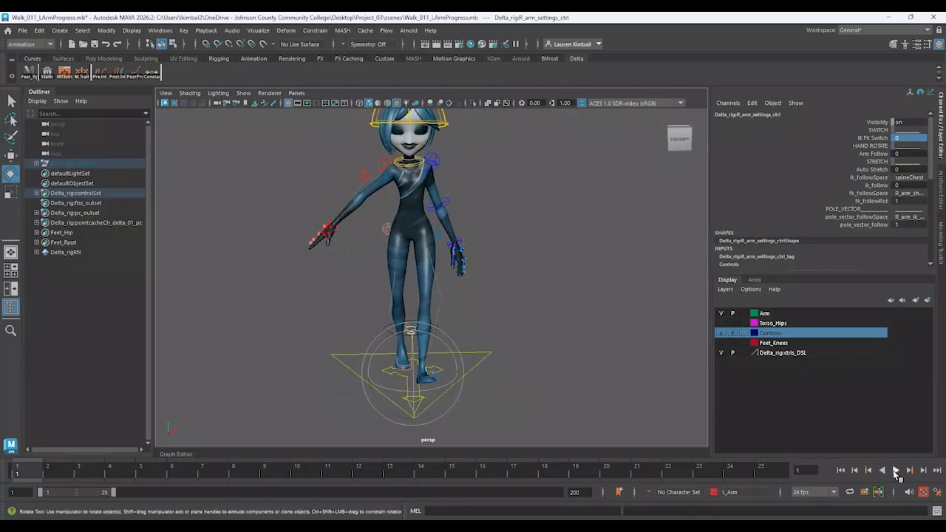
{"action": "left_click", "coordinate": [894, 470]}
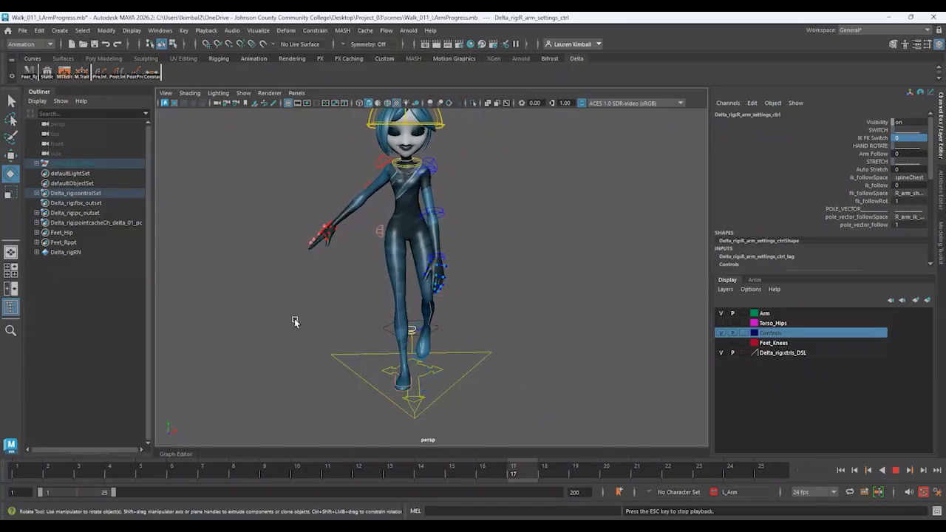
{"action": "left_click_drag", "start_coordinate": [295, 321], "coordinate": [342, 317], "text": "alt"}
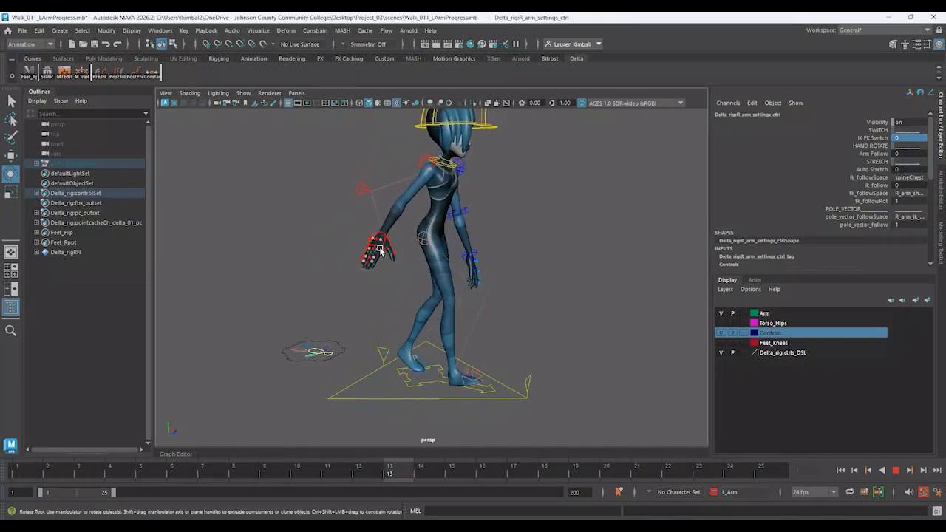
{"action": "left_click_drag", "start_coordinate": [379, 251], "coordinate": [452, 244], "text": "alt"}
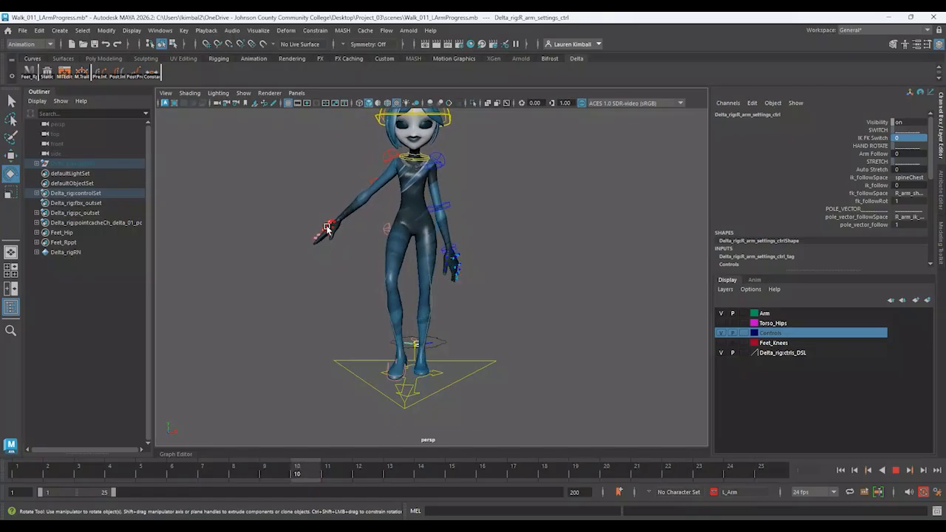
{"action": "left_click", "coordinate": [896, 471]}
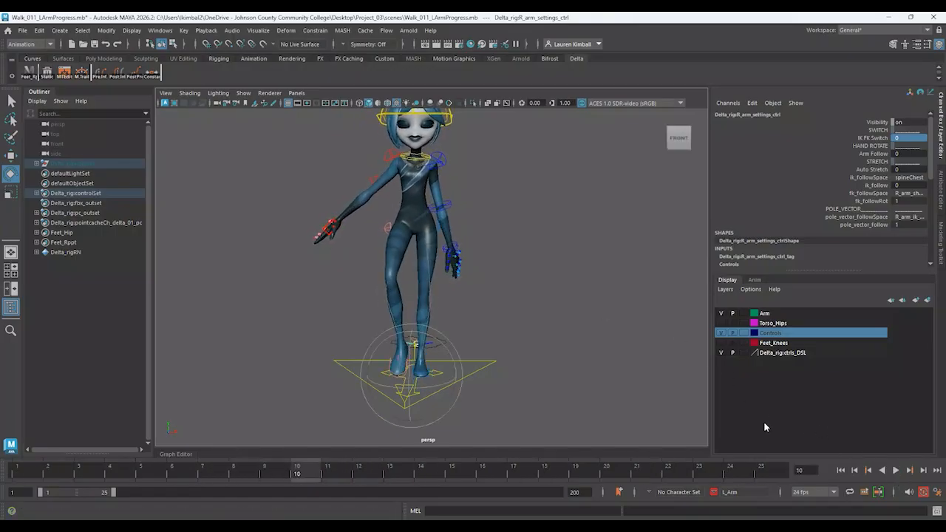
- Select the right hand IK control at frame 10 and examine the hand's position from the front and side
{"action": "left_click_drag", "start_coordinate": [301, 263], "coordinate": [331, 291], "text": "alt"}
{"action": "scroll", "coordinate": [253, 211], "scroll_direction": "up", "scroll_amount": 4}
{"action": "left_click", "coordinate": [265, 208]}
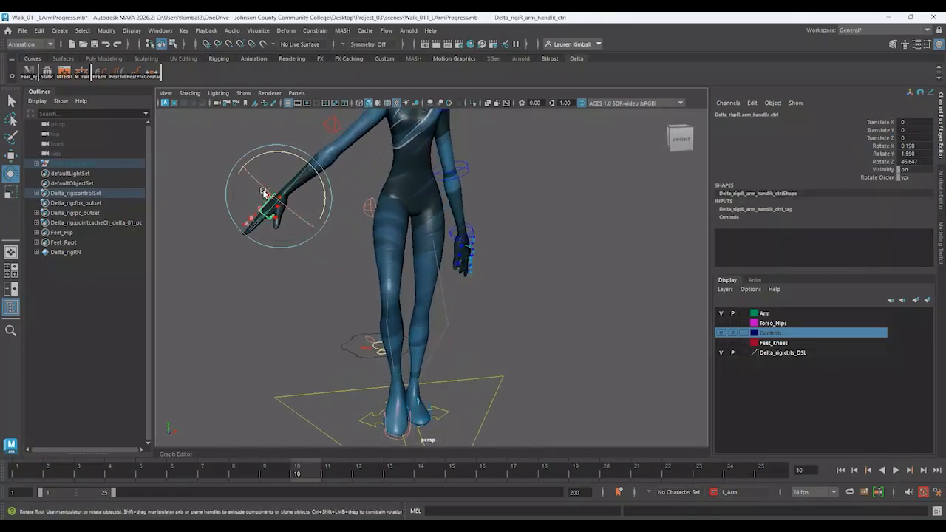
{"action": "left_click_drag", "start_coordinate": [259, 201], "coordinate": [294, 175], "text": "alt"}
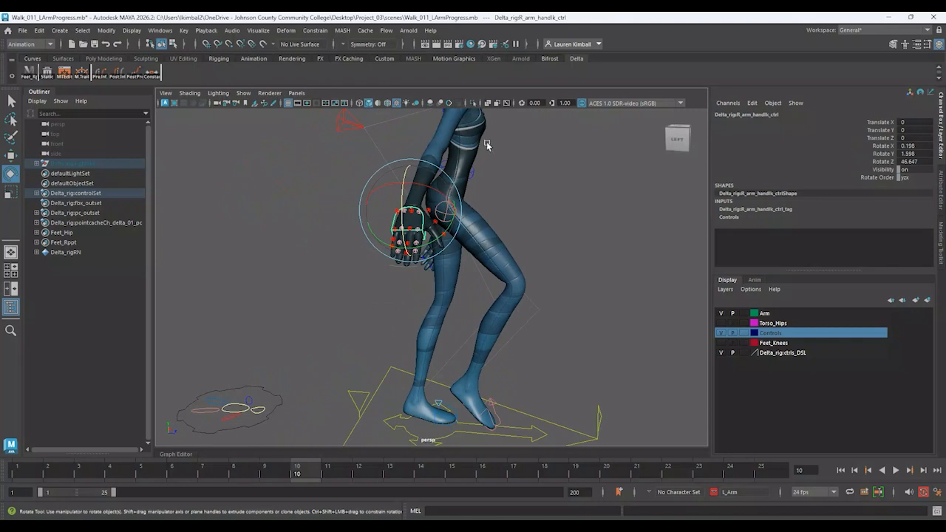
{"action": "left_click_drag", "start_coordinate": [536, 210], "coordinate": [284, 184], "text": "alt"}
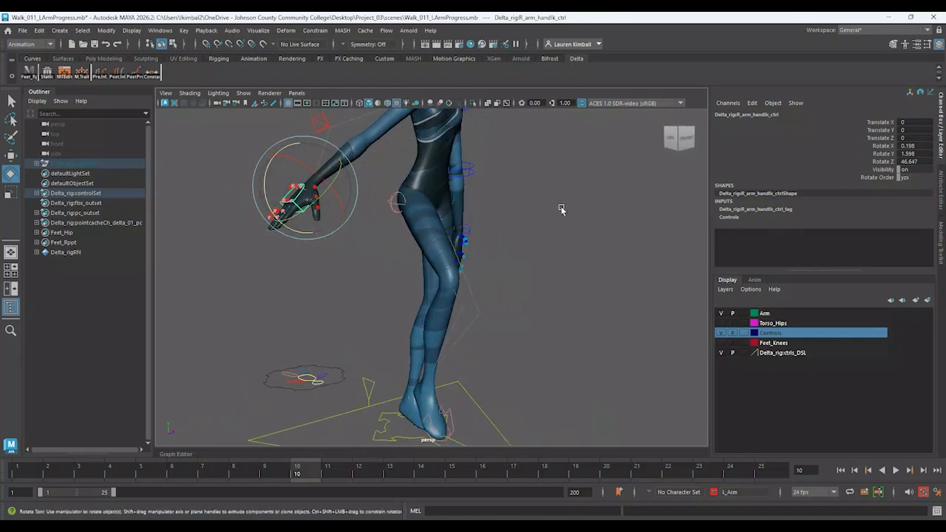
{"action": "left_click_drag", "start_coordinate": [562, 207], "coordinate": [472, 209], "text": "alt"}
- Try moving the right hand IK control at frame 10, and reselect it with the Move tool active
{"action": "key", "text": "w"}
{"action": "left_click_drag", "start_coordinate": [345, 235], "coordinate": [359, 221]}
{"action": "left_click", "coordinate": [503, 224]}
{"action": "left_click_drag", "start_coordinate": [502, 224], "coordinate": [568, 296], "text": "alt"}
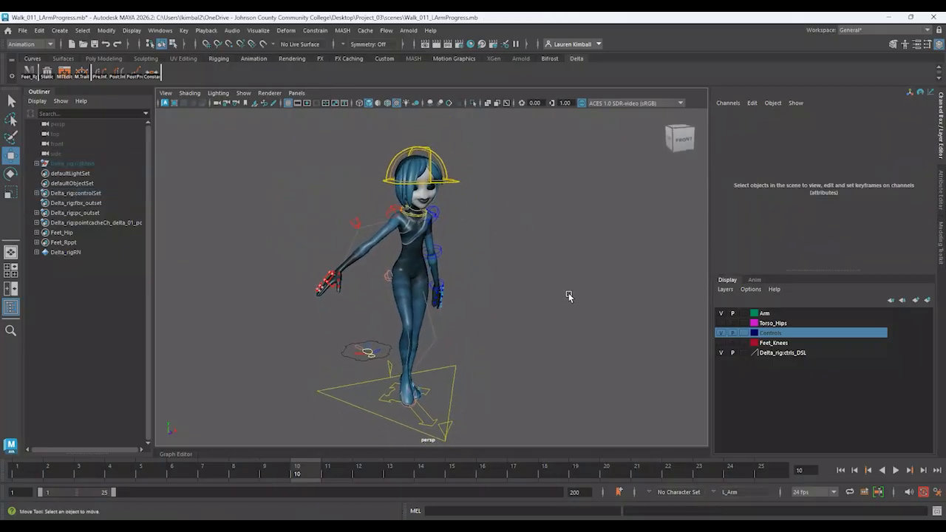
{"action": "left_click", "coordinate": [333, 278]}
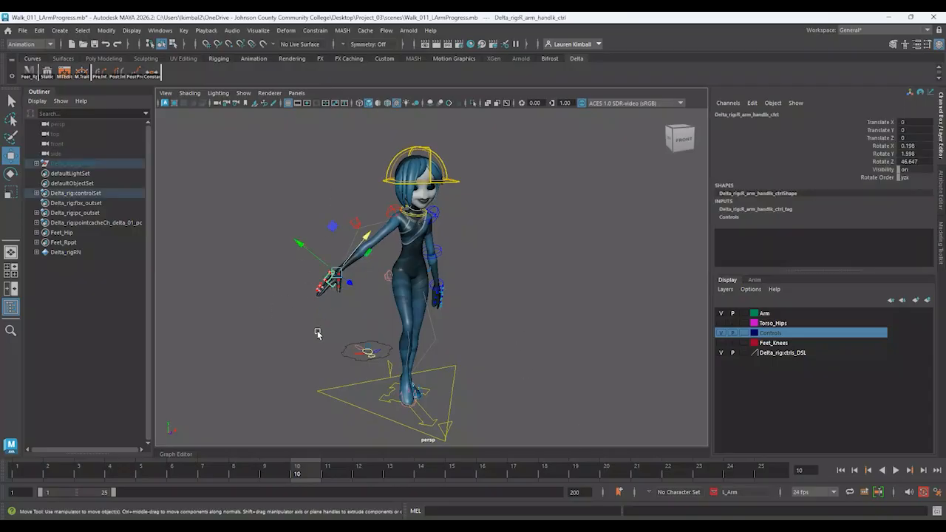
- Hide the character mesh so only the rig controls show around the right hand and elbow
{"action": "left_click", "coordinate": [354, 222]}
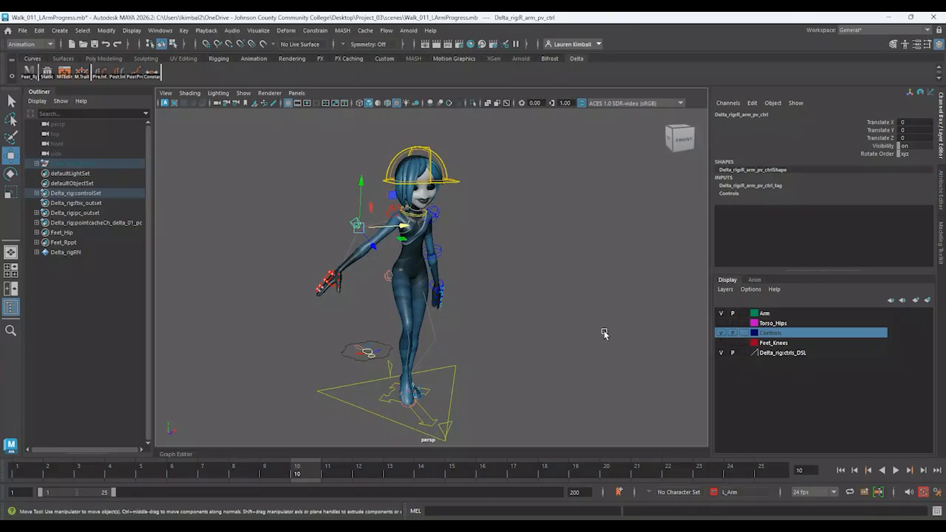
{"action": "key", "text": "alt+2"}
{"action": "left_click", "coordinate": [282, 203]}
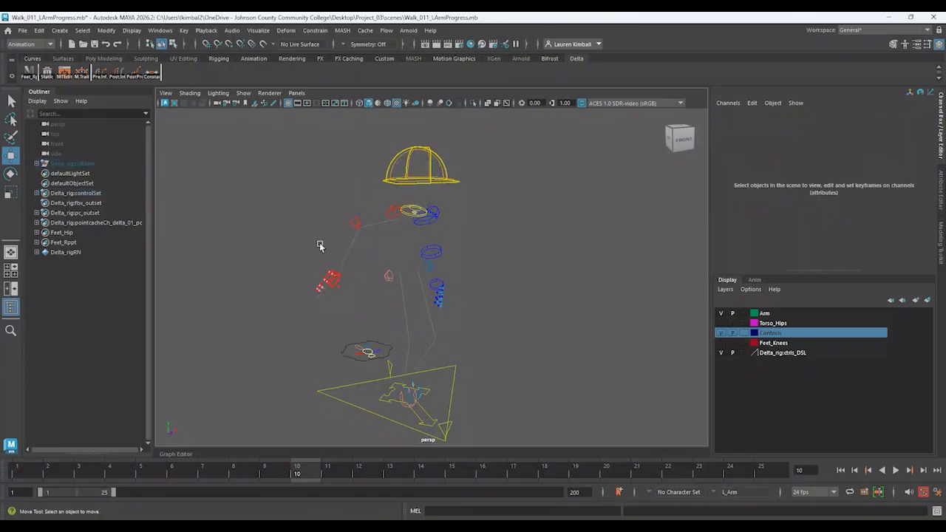
{"action": "scroll", "coordinate": [369, 320], "scroll_direction": "up", "scroll_amount": 4}
{"action": "scroll", "coordinate": [362, 303], "scroll_direction": "up", "scroll_amount": 4}
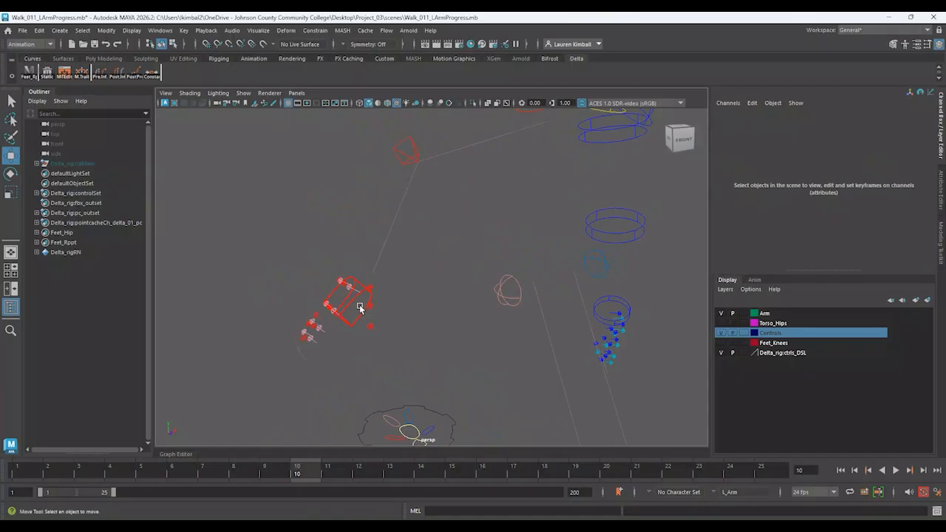
- Remove the right hand IK and right arm pole vector controls from the Controls display layer, and hide that layer
{"action": "left_click", "coordinate": [348, 301]}
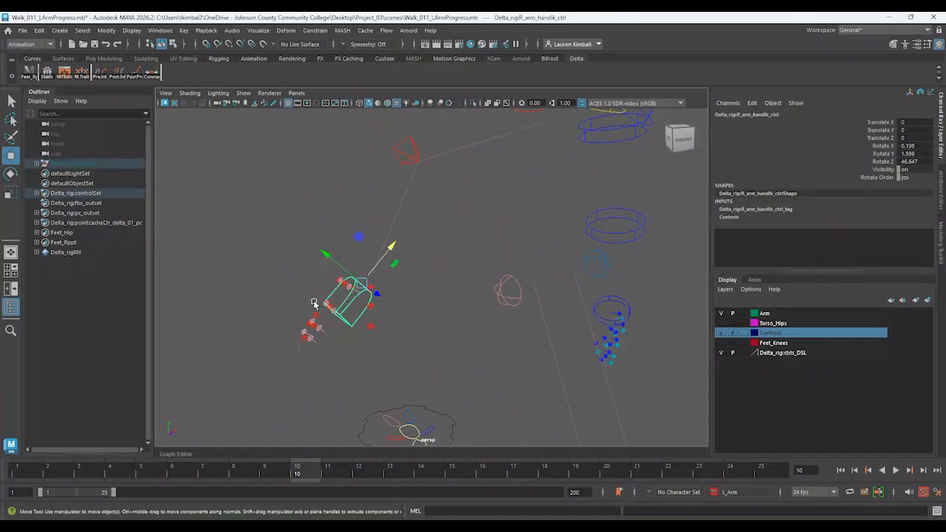
{"action": "left_click", "coordinate": [415, 152]}
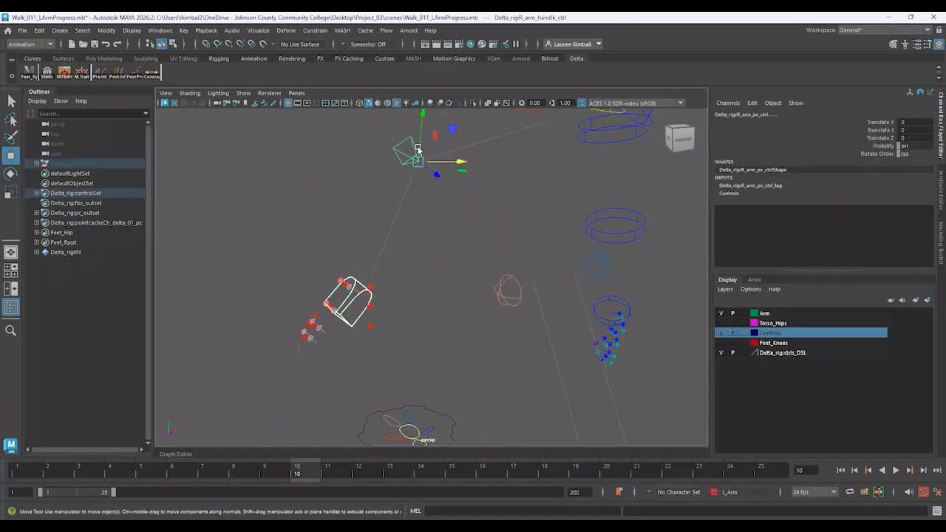
{"action": "right_click", "coordinate": [788, 337]}
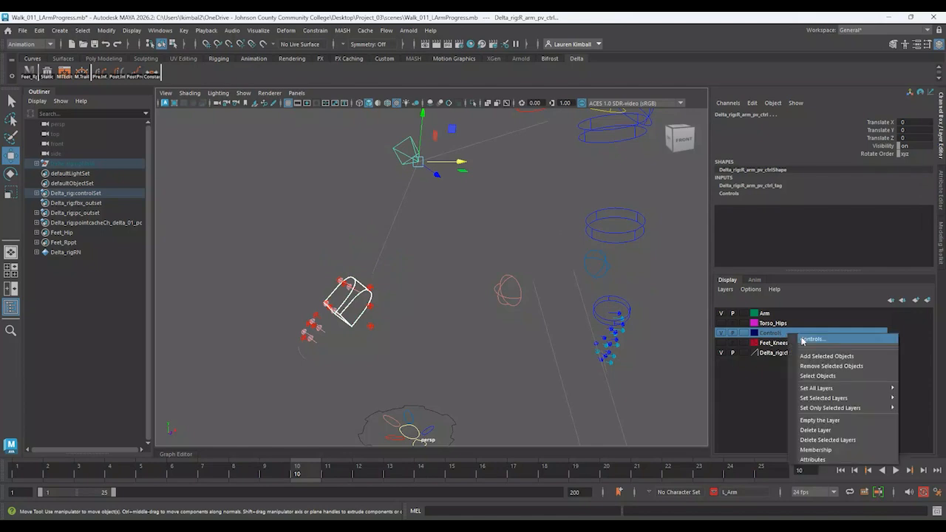
{"action": "left_click", "coordinate": [820, 366]}
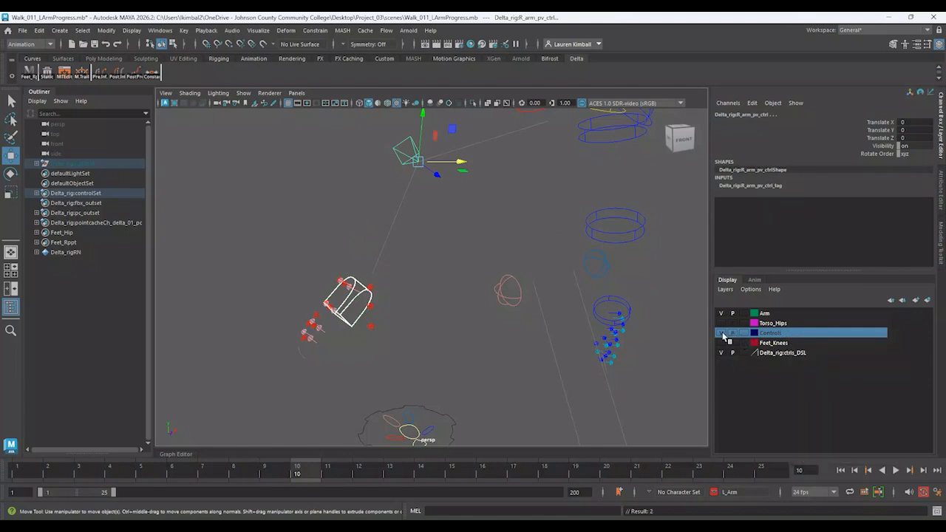
{"action": "left_click", "coordinate": [721, 333]}
{"action": "left_click_drag", "start_coordinate": [507, 263], "coordinate": [411, 227], "text": "alt"}
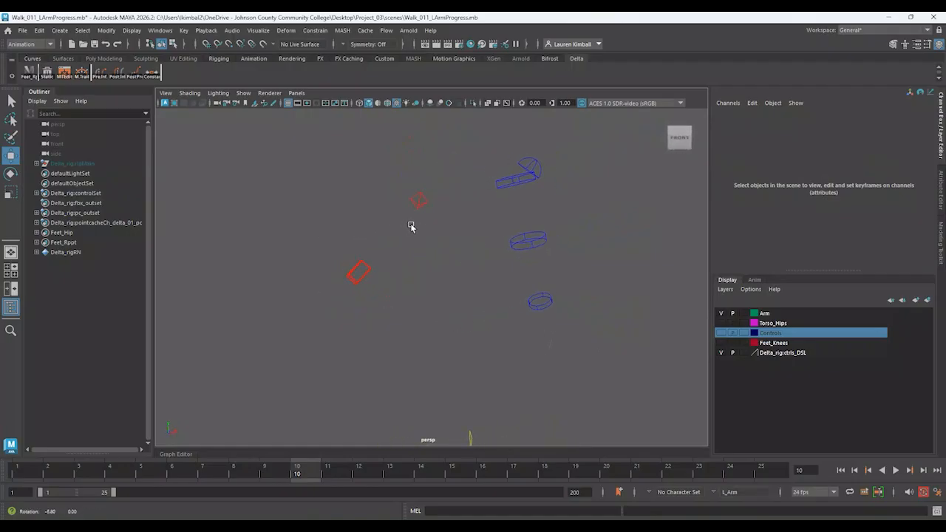
- Rename the Arm display layer to Arms
{"action": "left_click", "coordinate": [766, 313]}
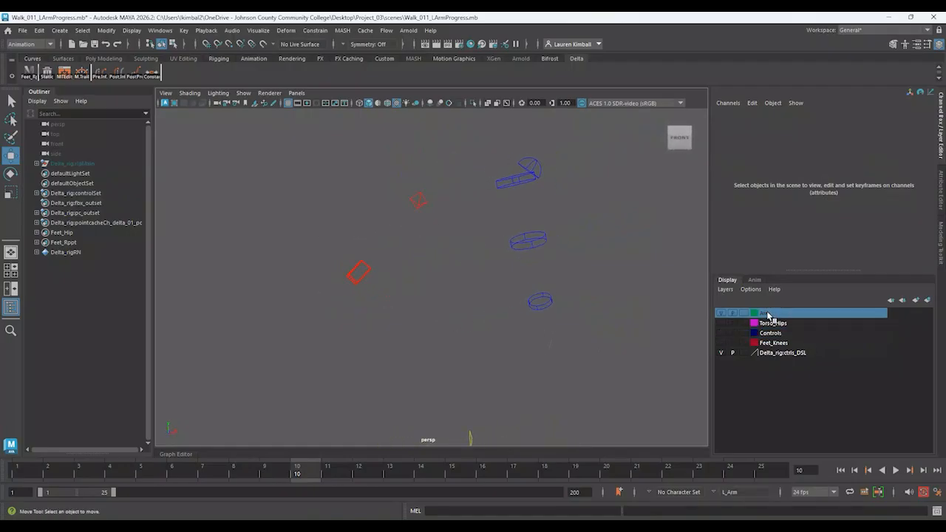
{"action": "double_click", "coordinate": [767, 314]}
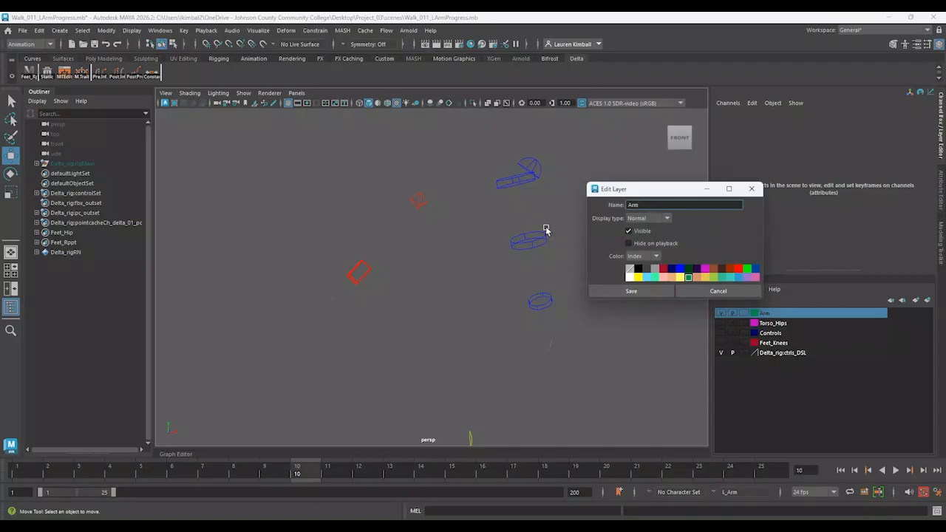
{"action": "type", "text": "s"}
{"action": "left_click", "coordinate": [631, 290]}
- Add the right hand IK and right arm pole vector controls to the Arms layer, and show the character mesh again
{"action": "left_click_drag", "start_coordinate": [294, 148], "coordinate": [390, 284]}
{"action": "right_click", "coordinate": [778, 319]}
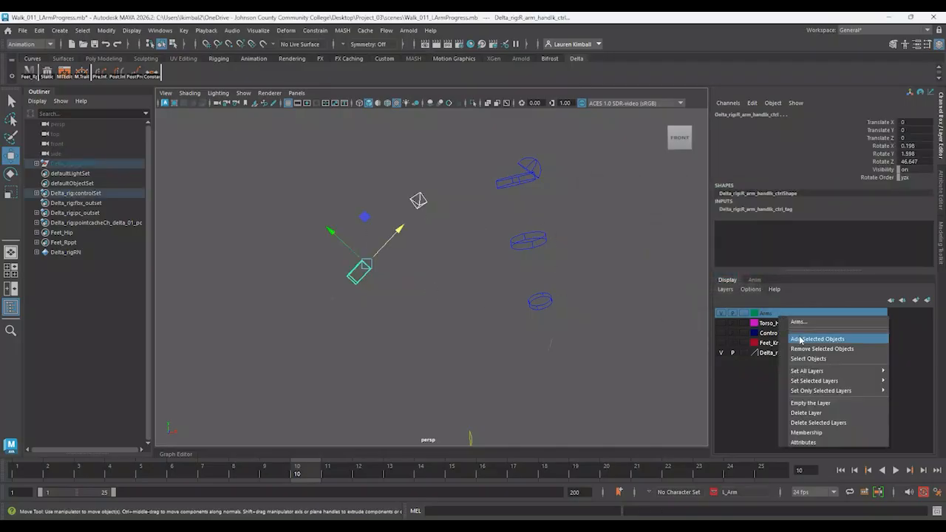
{"action": "left_click", "coordinate": [798, 337]}
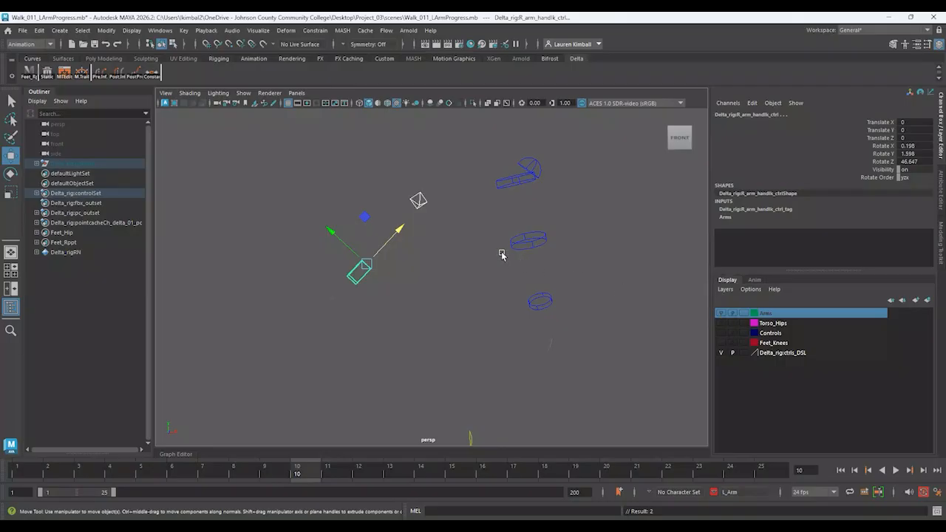
{"action": "left_click", "coordinate": [327, 277]}
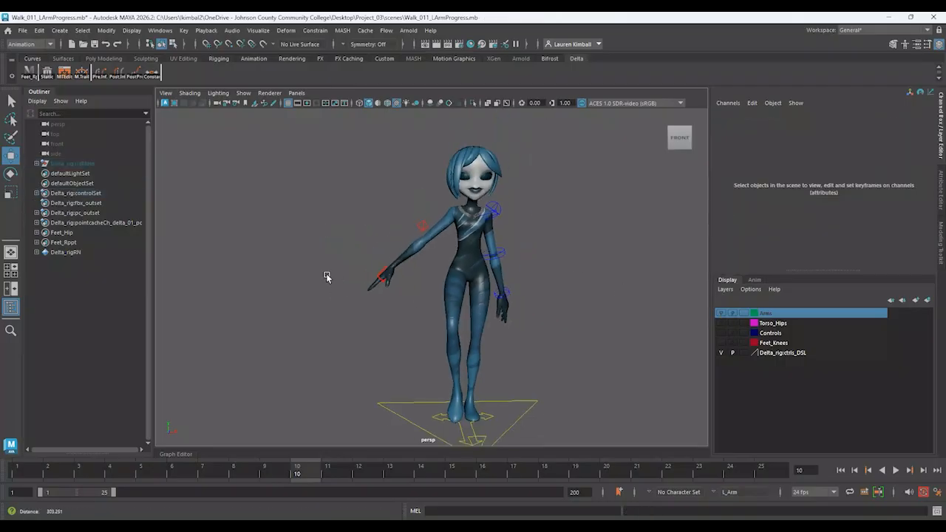
{"action": "left_click_drag", "start_coordinate": [327, 276], "coordinate": [529, 293], "text": "alt"}
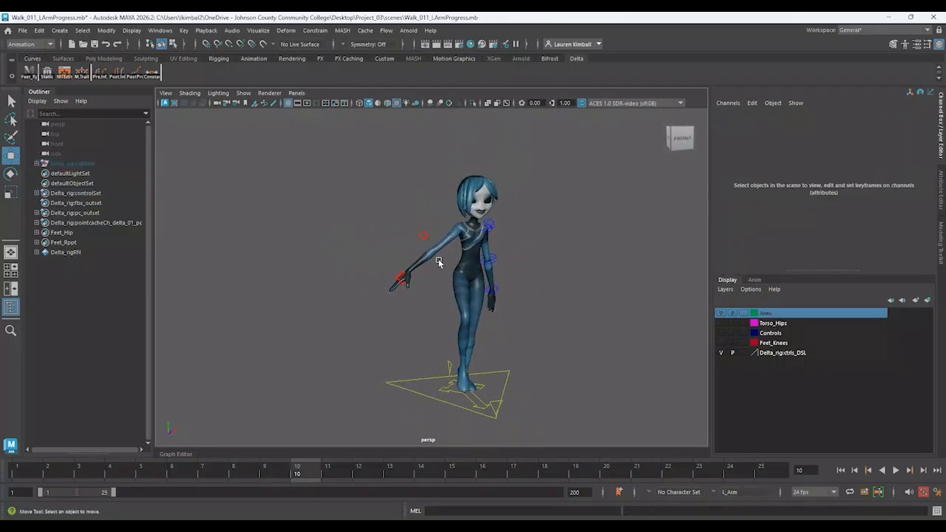
{"action": "left_click_drag", "start_coordinate": [439, 260], "coordinate": [389, 261], "text": "alt"}
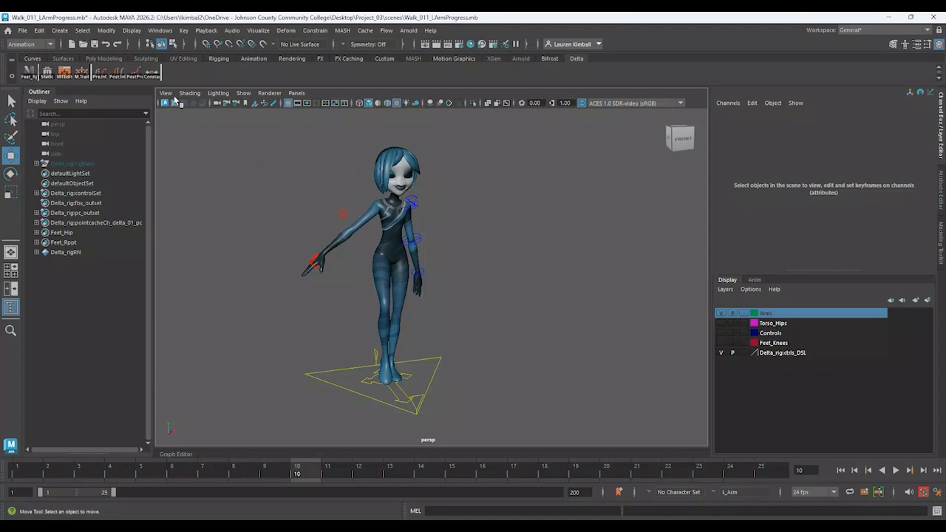
- Open the Content Browser and browse the Sculpting Base Meshes examples to the Weapons folder
{"action": "left_click", "coordinate": [160, 31]}
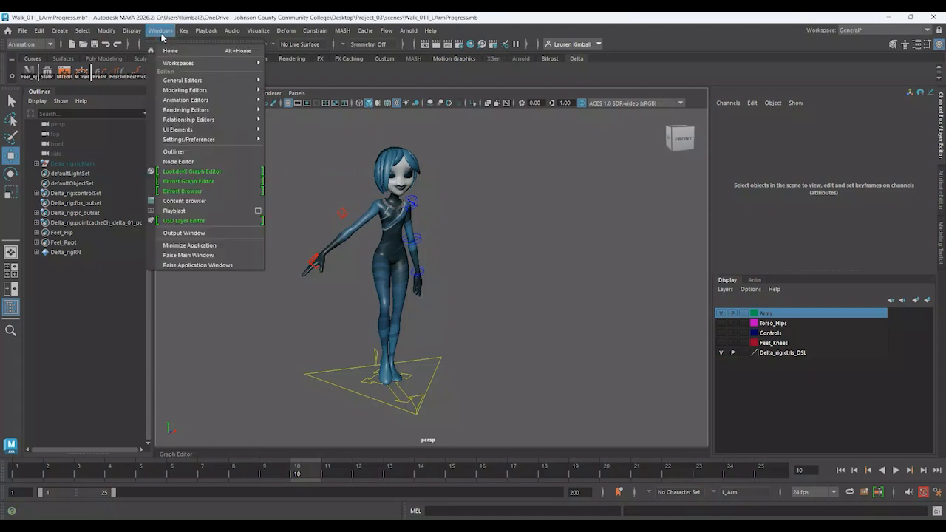
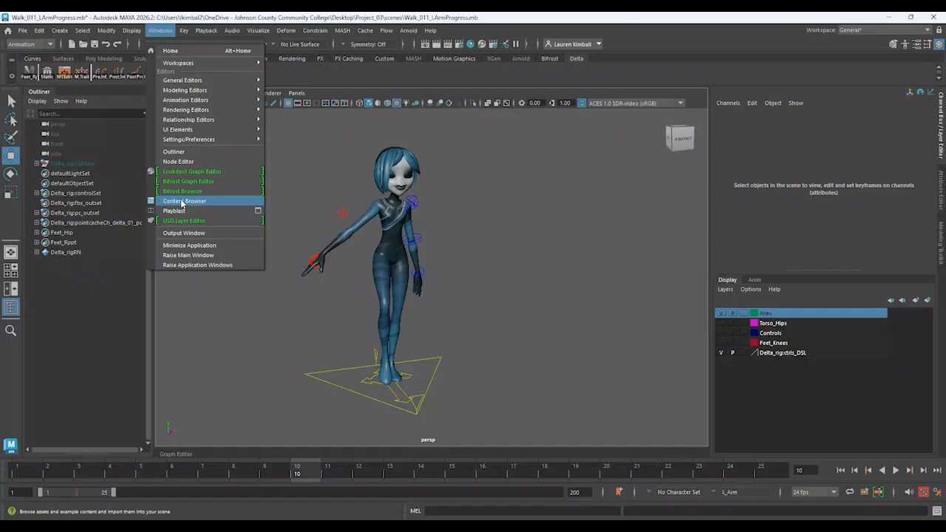
{"action": "left_click", "coordinate": [182, 202]}
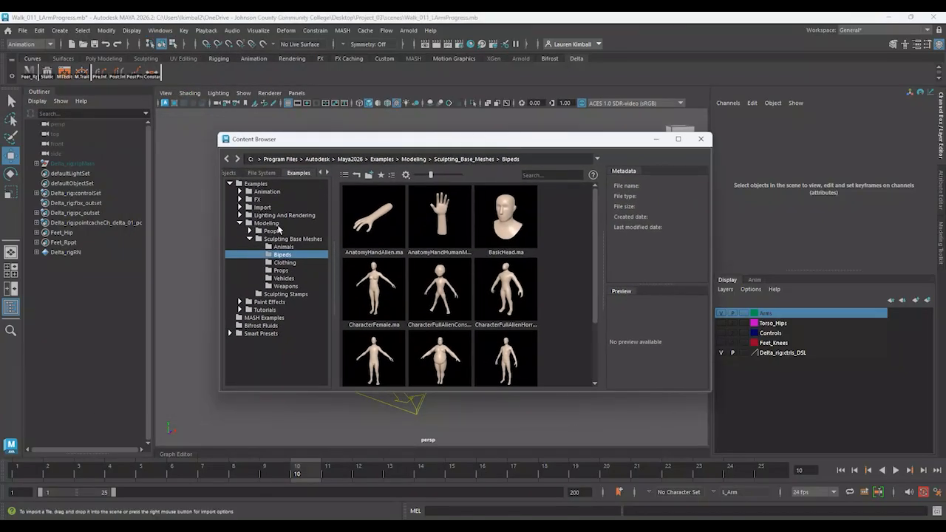
{"action": "scroll", "coordinate": [525, 300], "scroll_direction": "down", "scroll_amount": 2}
{"action": "scroll", "coordinate": [526, 300], "scroll_direction": "up", "scroll_amount": 2}
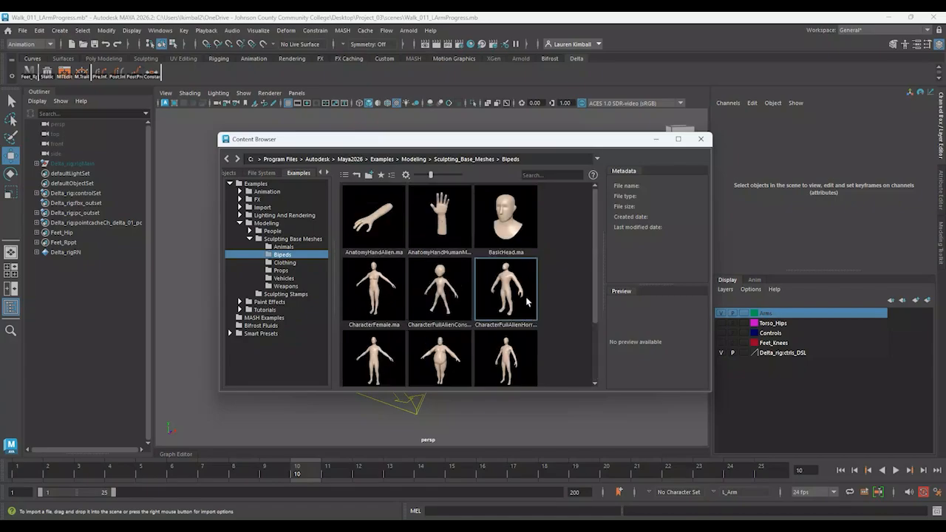
{"action": "left_click", "coordinate": [286, 263]}
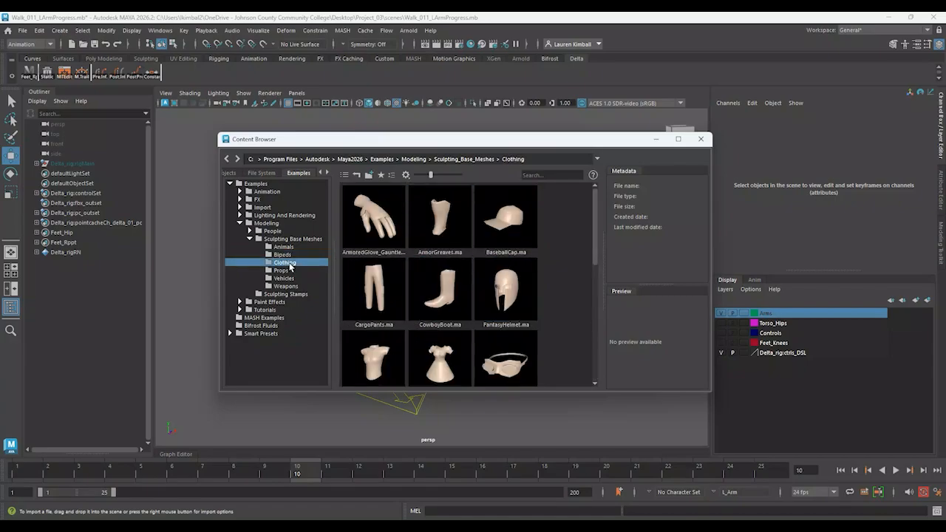
{"action": "left_click", "coordinate": [288, 272]}
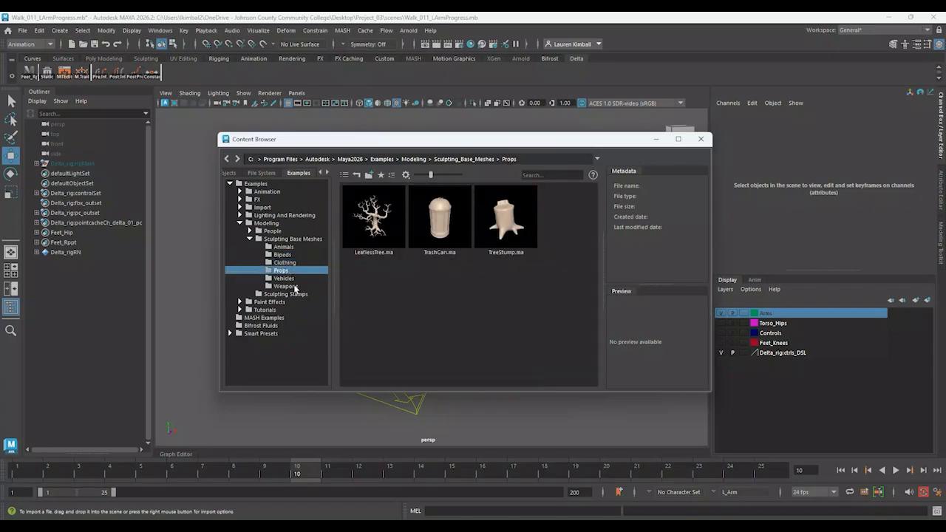
{"action": "left_click", "coordinate": [295, 287]}
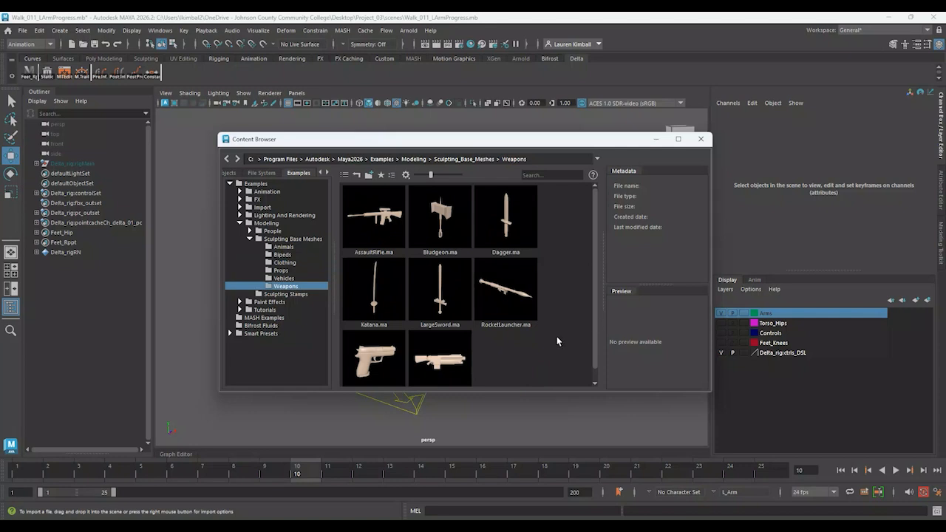
- Import Katana.ma from the Weapons examples into the scene and close the Content Browser
{"action": "left_click_drag", "start_coordinate": [492, 138], "coordinate": [646, 114]}
{"action": "left_click_drag", "start_coordinate": [527, 264], "coordinate": [235, 206]}
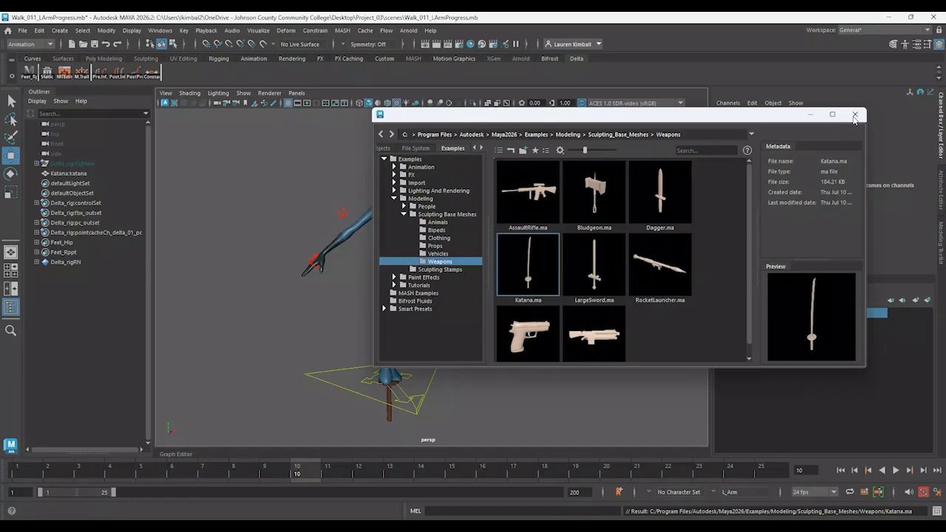
{"action": "left_click", "coordinate": [855, 114]}
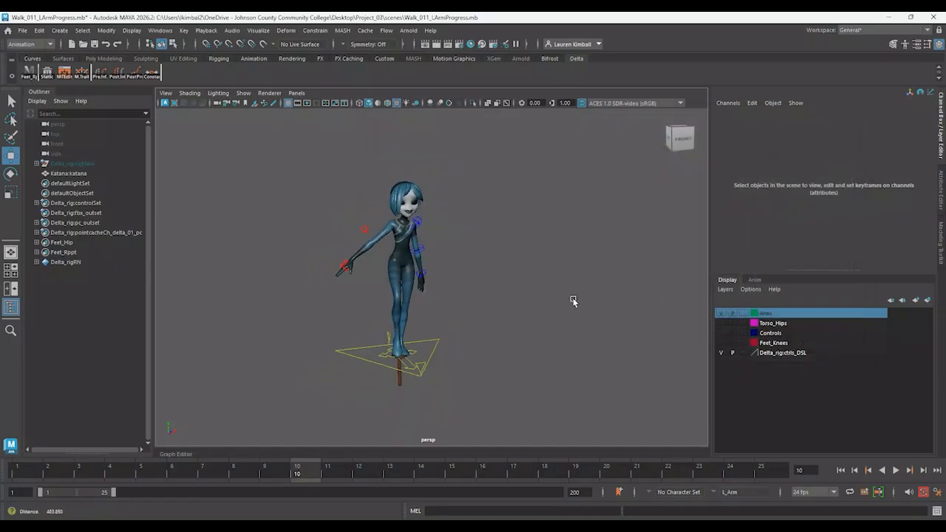
- Move the katana out beside the right hand and rotate it about 106 degrees in X so the blade points forward
{"action": "left_click_drag", "start_coordinate": [524, 235], "coordinate": [562, 237], "text": "alt"}
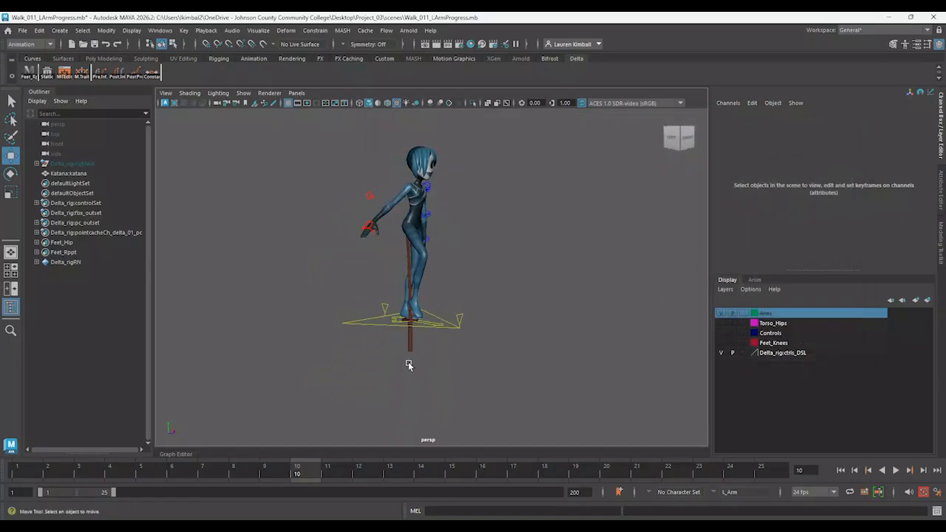
{"action": "left_click", "coordinate": [407, 347]}
{"action": "left_click_drag", "start_coordinate": [436, 316], "coordinate": [381, 294]}
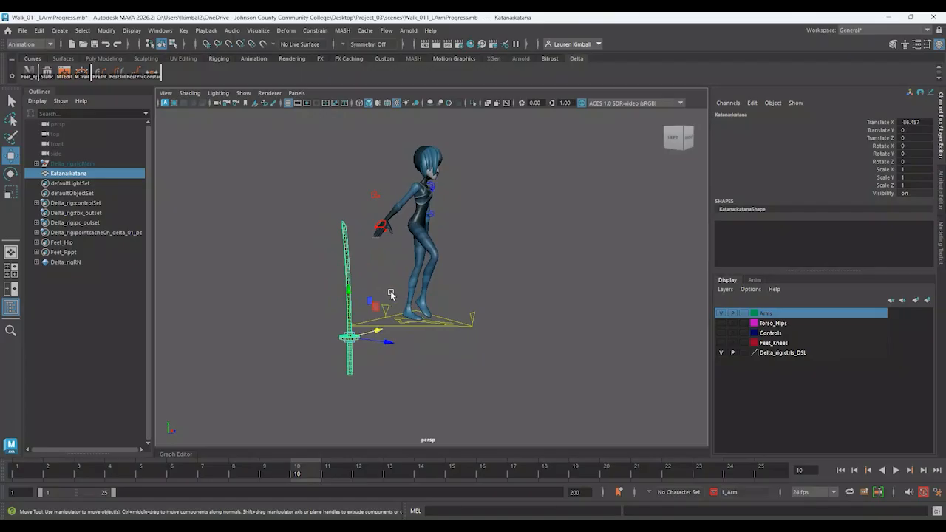
{"action": "left_click_drag", "start_coordinate": [391, 294], "coordinate": [359, 329], "text": "alt"}
{"action": "key", "text": "e"}
{"action": "key", "text": "w"}
- In the front view, slide the katana sideways toward the right hand, to about -41.6 in Translate X
{"action": "key", "text": "space"}
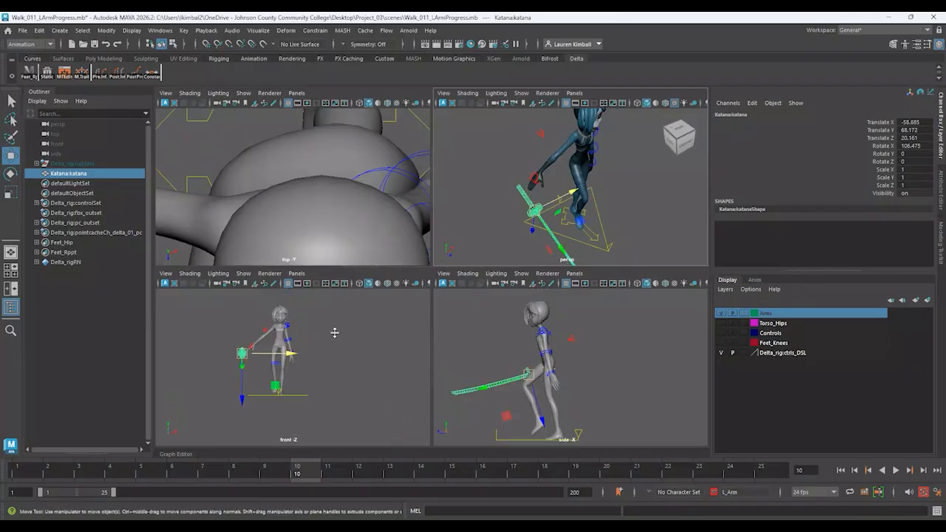
{"action": "key", "text": "space"}
{"action": "right_click_drag", "start_coordinate": [298, 263], "coordinate": [358, 288], "text": "alt"}
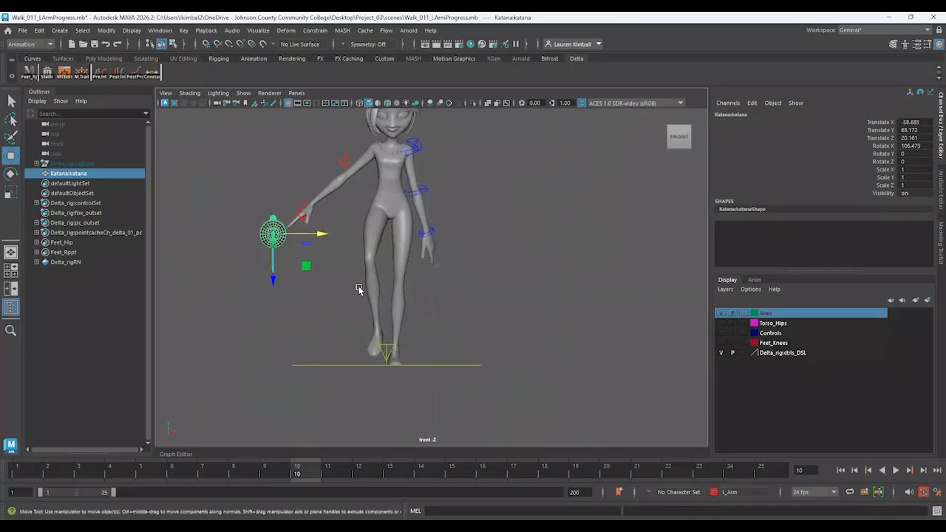
{"action": "left_click_drag", "start_coordinate": [318, 234], "coordinate": [355, 235]}
- In the top view, align the katana's handle with the right hand, at about -44.2 in X and 5.5 in Z
{"action": "key", "text": "space"}
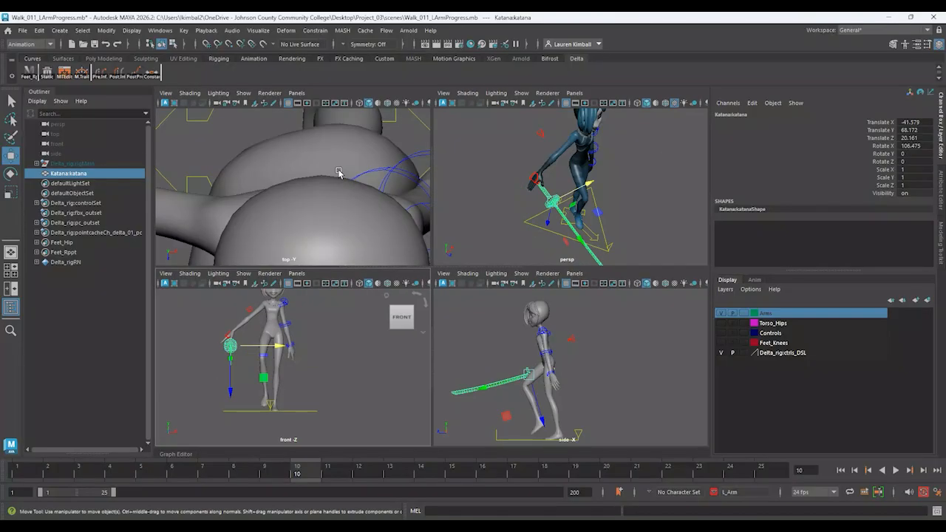
{"action": "key", "text": "space"}
{"action": "scroll", "coordinate": [384, 229], "scroll_direction": "down", "scroll_amount": 10}
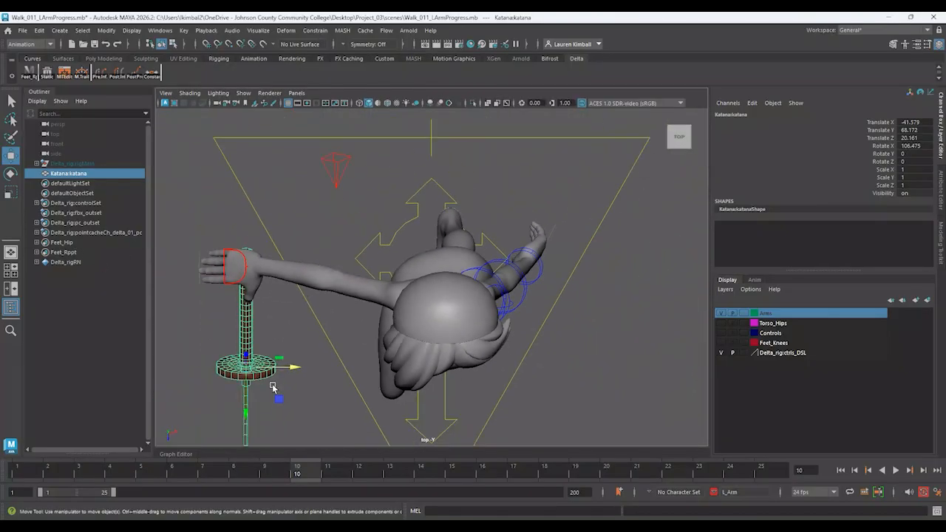
{"action": "middle_click_drag", "start_coordinate": [244, 415], "coordinate": [275, 309]}
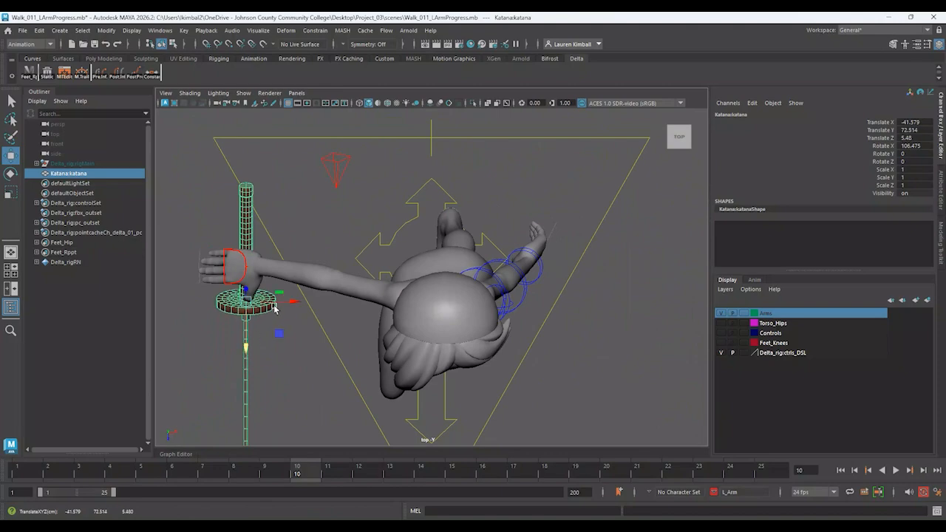
{"action": "left_click_drag", "start_coordinate": [285, 302], "coordinate": [275, 302]}
- In a wireframe side view, raise the katana into the right palm, to about 73.5 in Translate Y and 5.8 in Z
{"action": "key", "text": "space"}
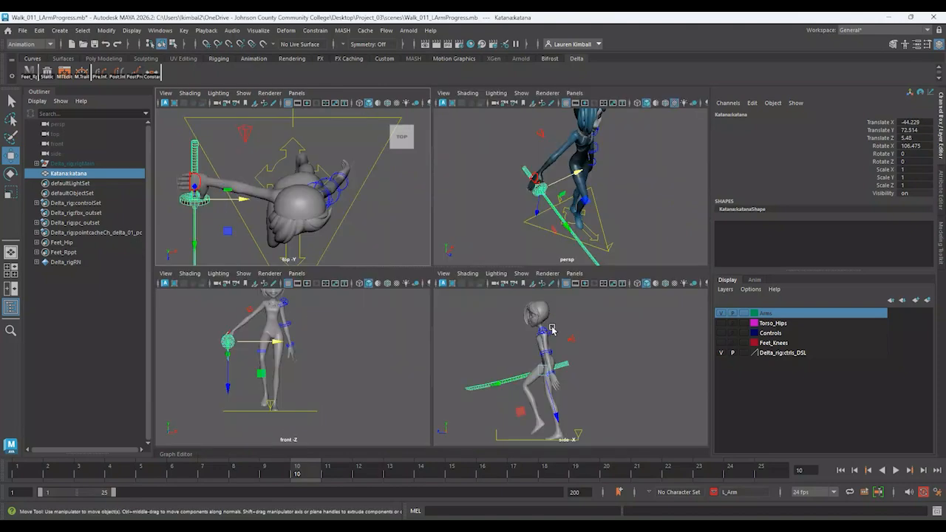
{"action": "key", "text": "space"}
{"action": "key", "text": "4"}
{"action": "scroll", "coordinate": [429, 369], "scroll_direction": "up", "scroll_amount": 5}
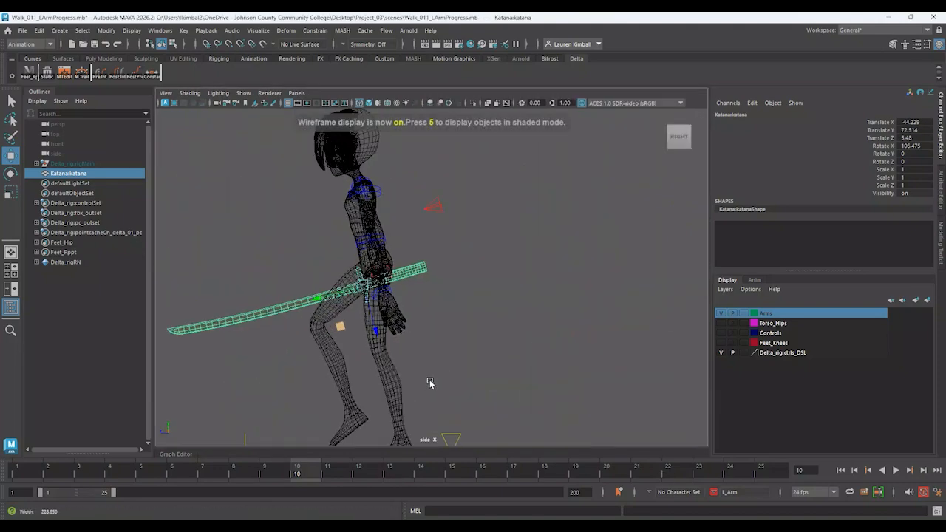
{"action": "scroll", "coordinate": [494, 330], "scroll_direction": "up", "scroll_amount": 3}
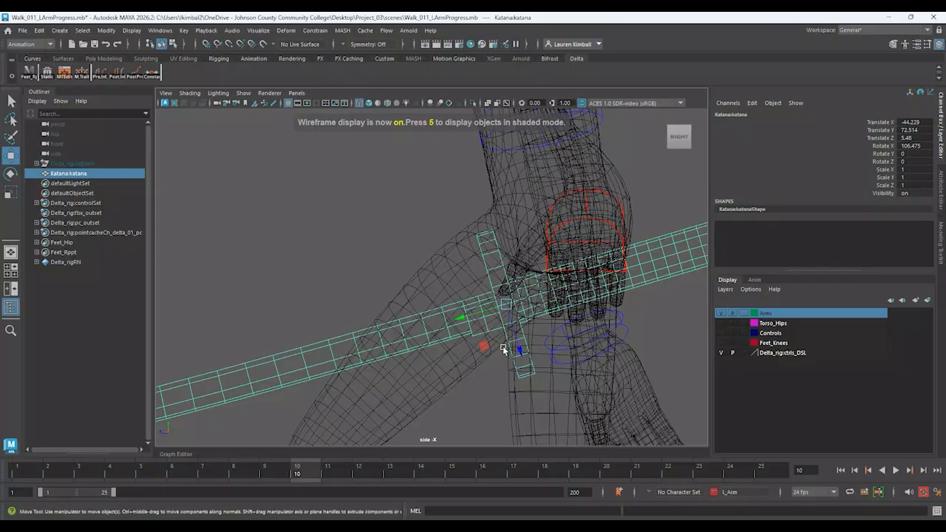
{"action": "left_click_drag", "start_coordinate": [503, 348], "coordinate": [513, 334]}
{"action": "key", "text": "space"}
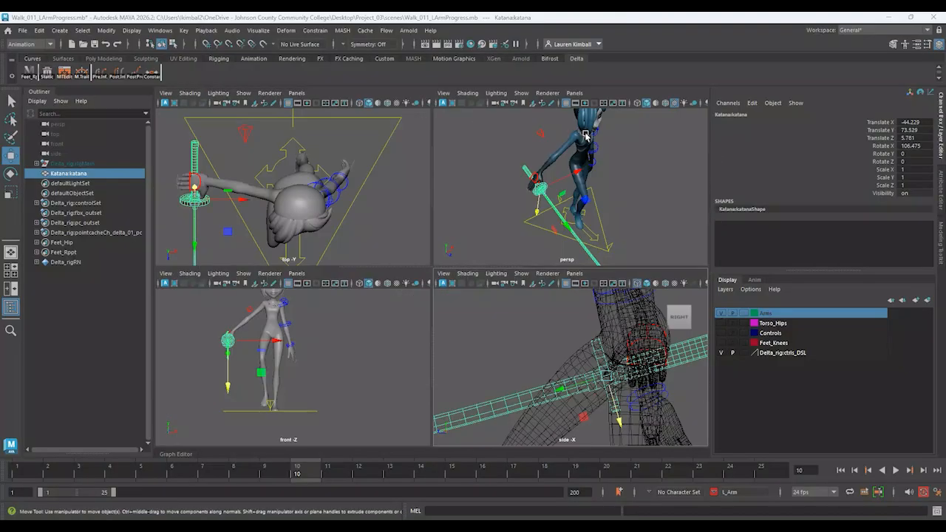
- Check the katana's fit in the right palm from several angles in the perspective view, and show the Controls layer
{"action": "key", "text": "space"}
{"action": "left_click_drag", "start_coordinate": [433, 208], "coordinate": [348, 239], "text": "alt"}
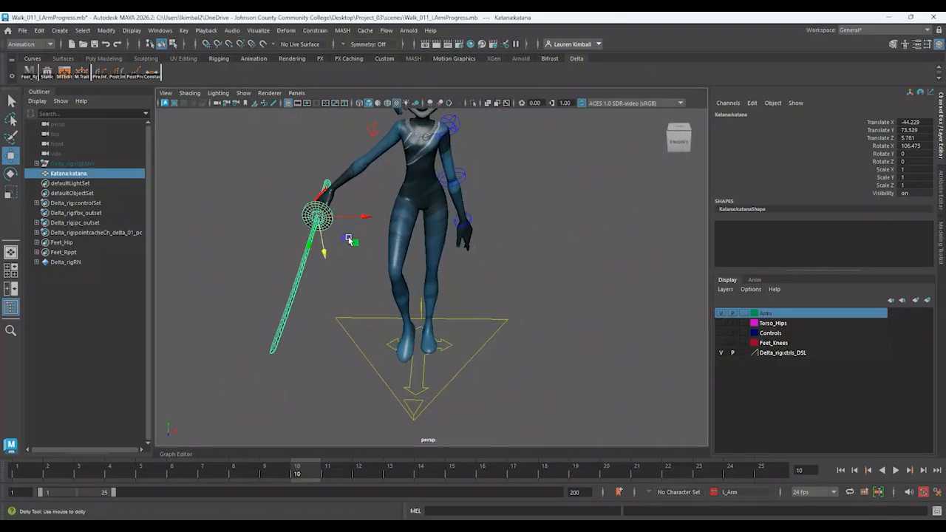
{"action": "right_click_drag", "start_coordinate": [349, 238], "coordinate": [392, 275], "text": "alt"}
{"action": "middle_click_drag", "start_coordinate": [391, 274], "coordinate": [530, 363], "text": "alt"}
{"action": "left_click_drag", "start_coordinate": [529, 363], "coordinate": [351, 329], "text": "alt"}
{"action": "right_click_drag", "start_coordinate": [351, 329], "coordinate": [466, 342], "text": "alt"}
{"action": "middle_click_drag", "start_coordinate": [466, 342], "coordinate": [473, 502], "text": "alt"}
{"action": "right_click_drag", "start_coordinate": [427, 395], "coordinate": [491, 401], "text": "alt"}
{"action": "left_click_drag", "start_coordinate": [464, 403], "coordinate": [450, 406], "text": "alt"}
{"action": "left_click", "coordinate": [471, 311]}
{"action": "right_click_drag", "start_coordinate": [470, 311], "coordinate": [436, 308], "text": "alt"}
{"action": "left_click_drag", "start_coordinate": [436, 309], "coordinate": [477, 343], "text": "alt"}
{"action": "middle_click_drag", "start_coordinate": [477, 343], "coordinate": [543, 343], "text": "alt"}
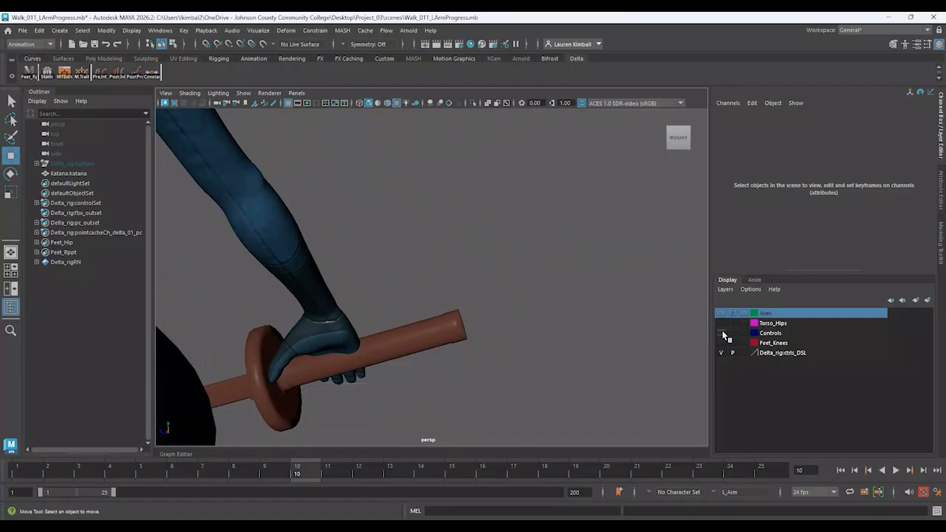
{"action": "left_click_drag", "start_coordinate": [659, 328], "coordinate": [428, 292], "text": "alt"}
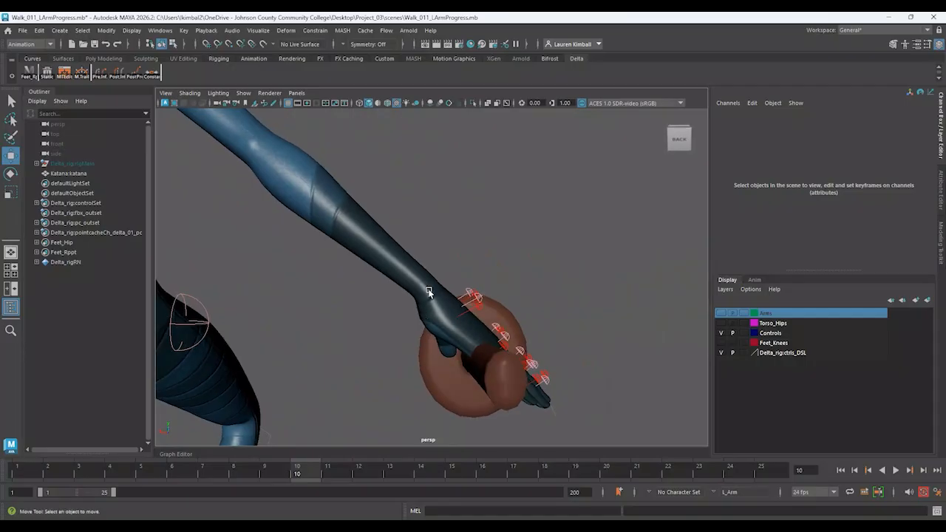
- Rotate the katana to about 103.6, 9.4, -34.2 and move it into the right palm, to about -42.9, 74.7, 6.1
{"action": "left_click", "coordinate": [484, 385]}
{"action": "key", "text": "e"}
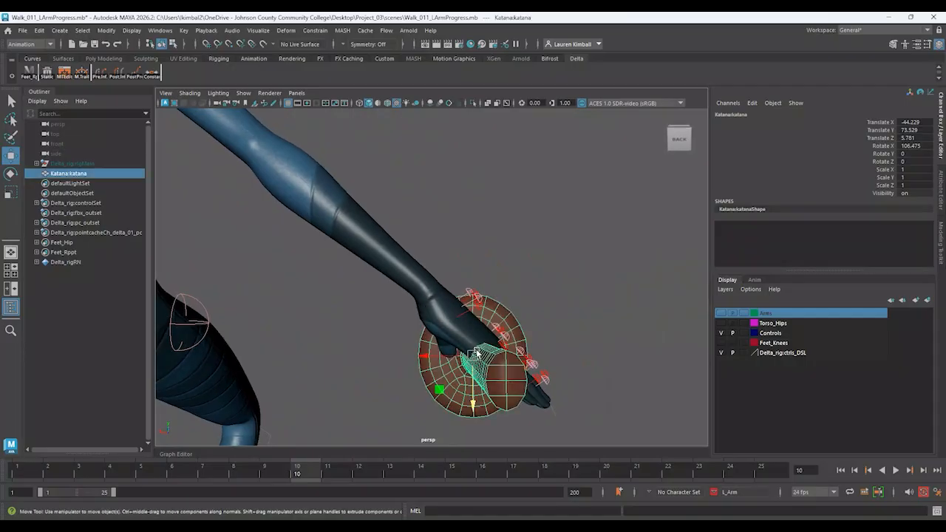
{"action": "left_click_drag", "start_coordinate": [435, 329], "coordinate": [489, 344]}
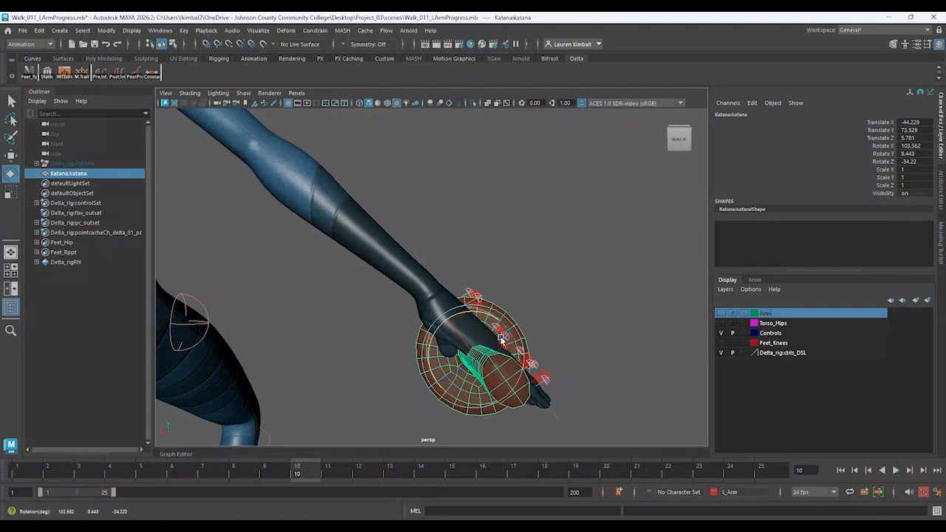
{"action": "key", "text": "w"}
{"action": "left_click_drag", "start_coordinate": [435, 385], "coordinate": [377, 390]}
{"action": "middle_click_drag", "start_coordinate": [377, 390], "coordinate": [416, 310], "text": "alt"}
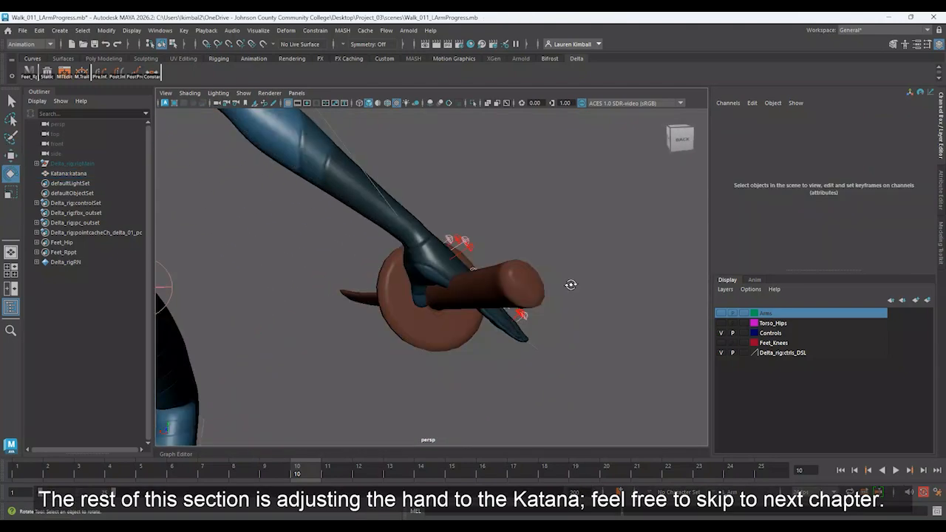
- Show the Arms layer so the right hand's IK control can be selected
{"action": "left_click_drag", "start_coordinate": [570, 281], "coordinate": [635, 285], "text": "alt"}
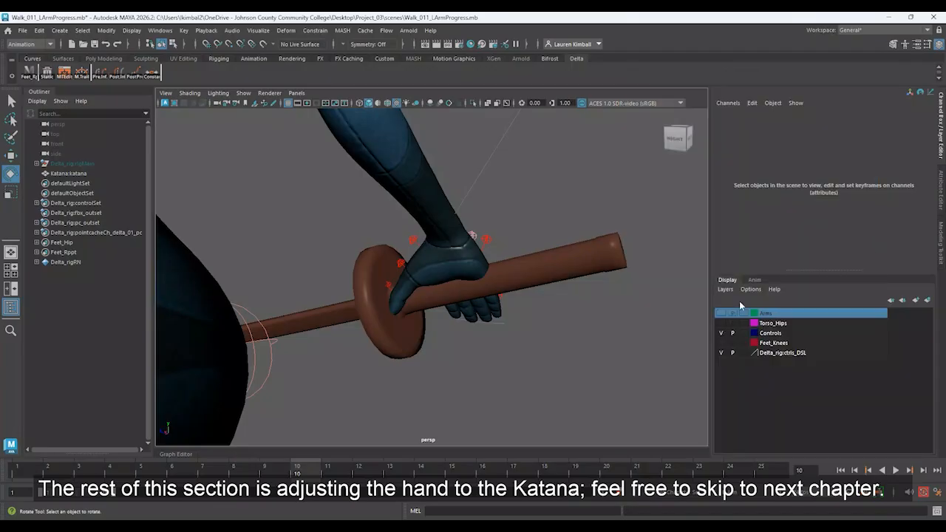
{"action": "left_click_drag", "start_coordinate": [625, 268], "coordinate": [693, 347], "text": "alt"}
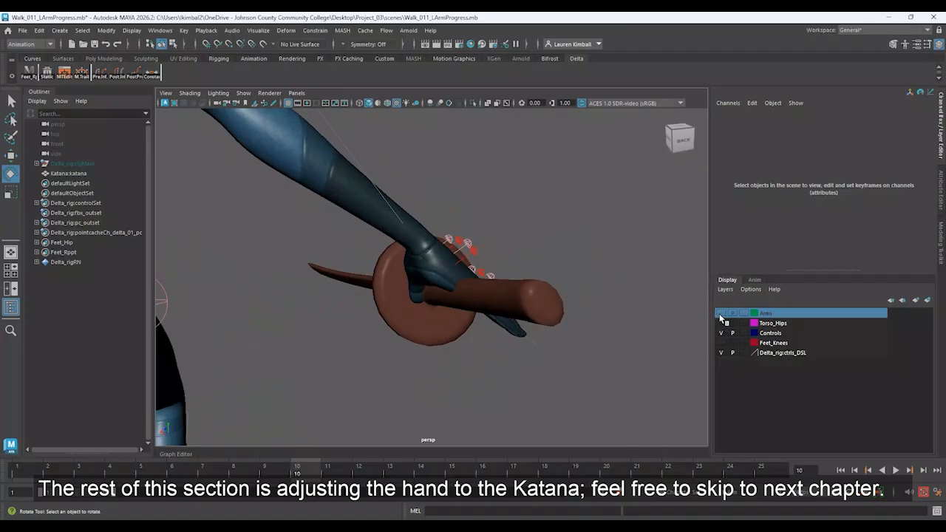
{"action": "left_click", "coordinate": [470, 256]}
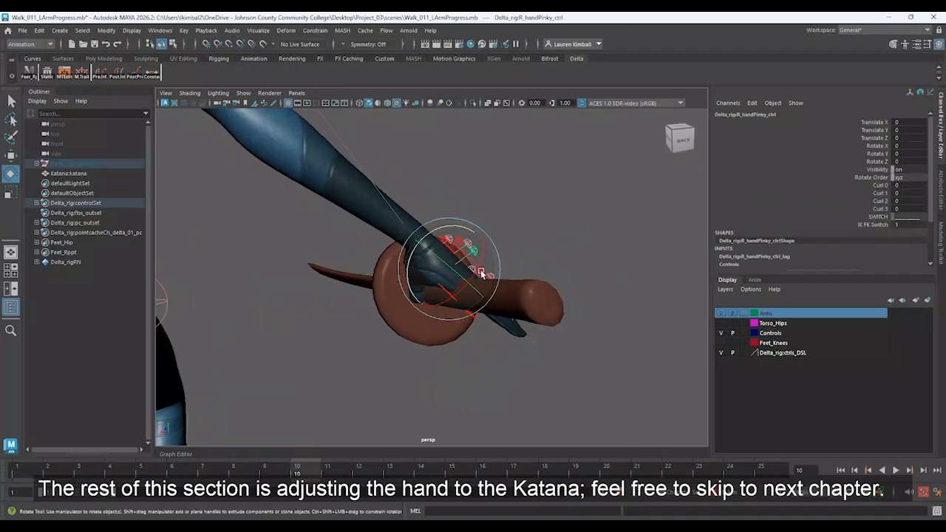
{"action": "left_click_drag", "start_coordinate": [472, 257], "coordinate": [486, 257]}
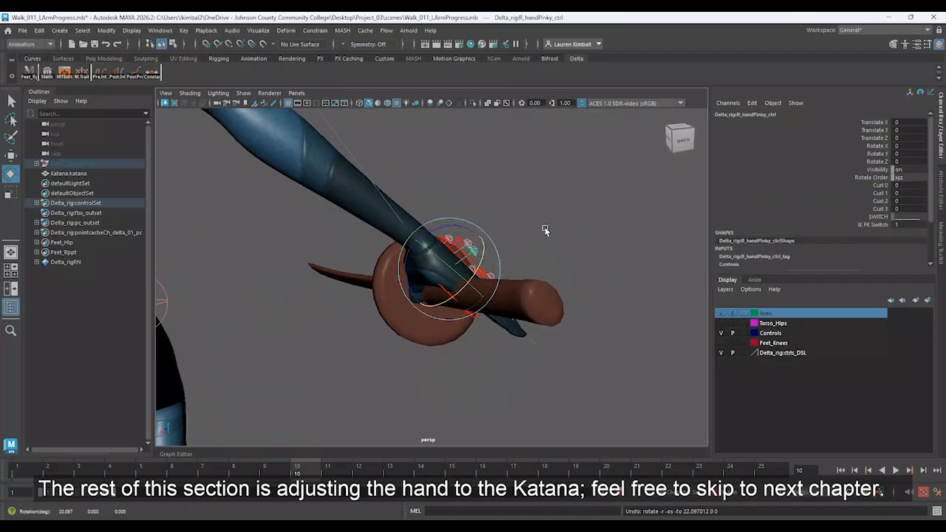
{"action": "left_click", "coordinate": [517, 249]}
- Rotate the right hand IK control to about 4.8, 4.9, 46.5 and move it to about -1.03, 0.98, 0.08
{"action": "left_click", "coordinate": [451, 300]}
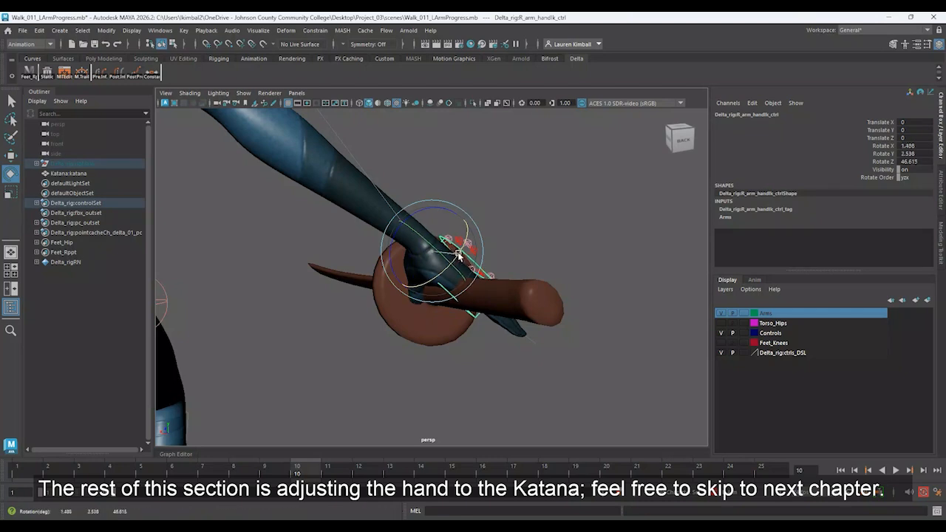
{"action": "key", "text": "w"}
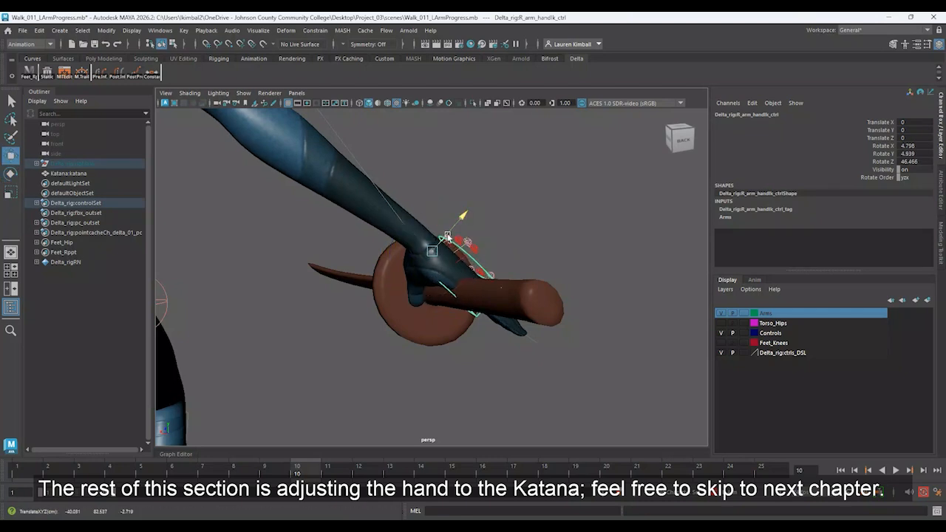
{"action": "left_click_drag", "start_coordinate": [443, 262], "coordinate": [455, 226]}
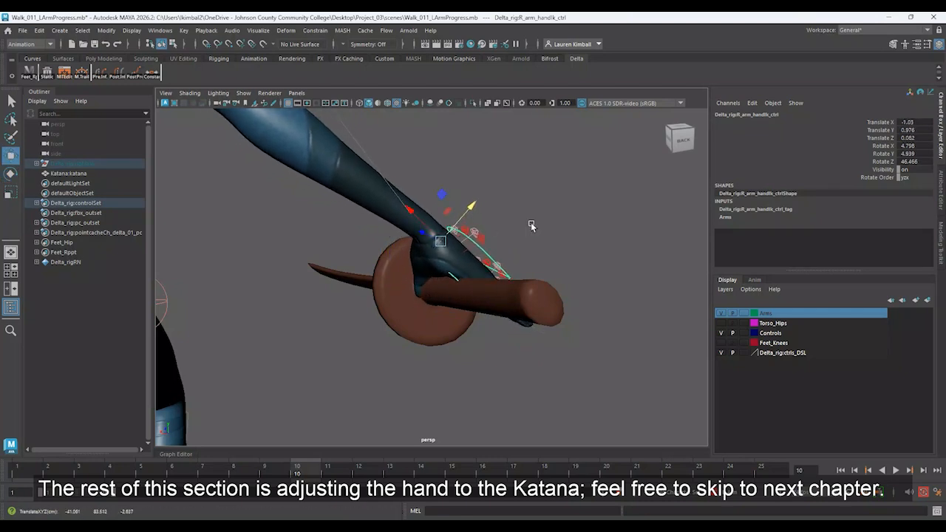
{"action": "left_click_drag", "start_coordinate": [530, 223], "coordinate": [566, 203], "text": "alt"}
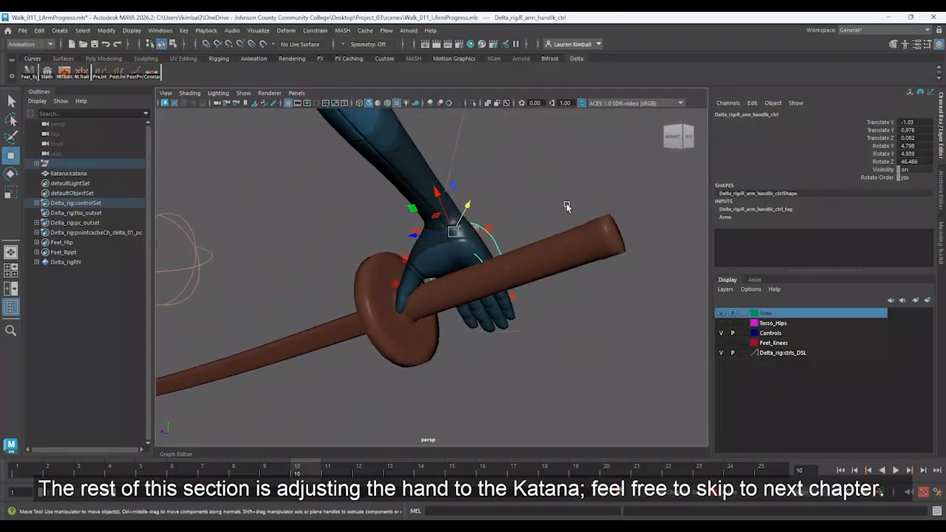
- Rotate the right thumb's base control to about 1.9, 4.6, 22.4 to bring the thumb over the katana handle
{"action": "left_click_drag", "start_coordinate": [410, 196], "coordinate": [384, 224], "text": "alt"}
{"action": "left_click", "coordinate": [400, 227]}
{"action": "left_click", "coordinate": [415, 231]}
{"action": "key", "text": "e"}
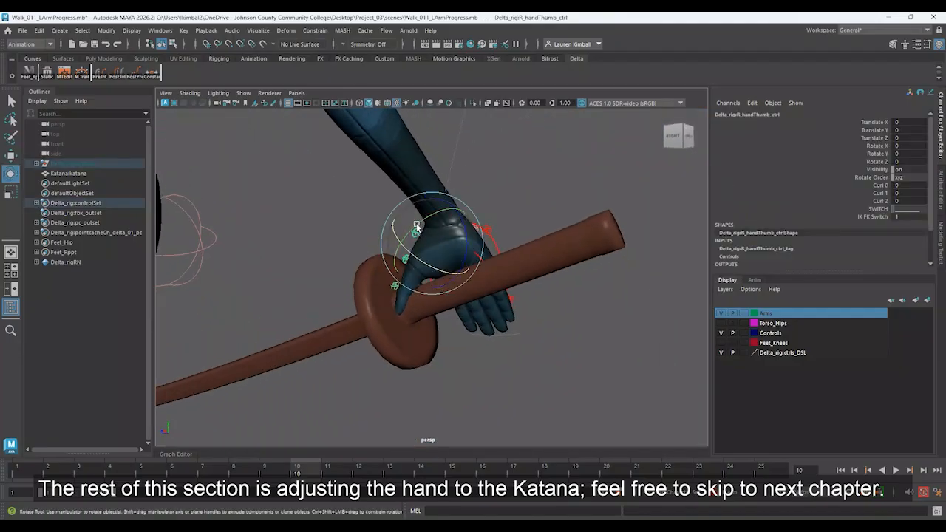
{"action": "left_click_drag", "start_coordinate": [459, 244], "coordinate": [479, 229]}
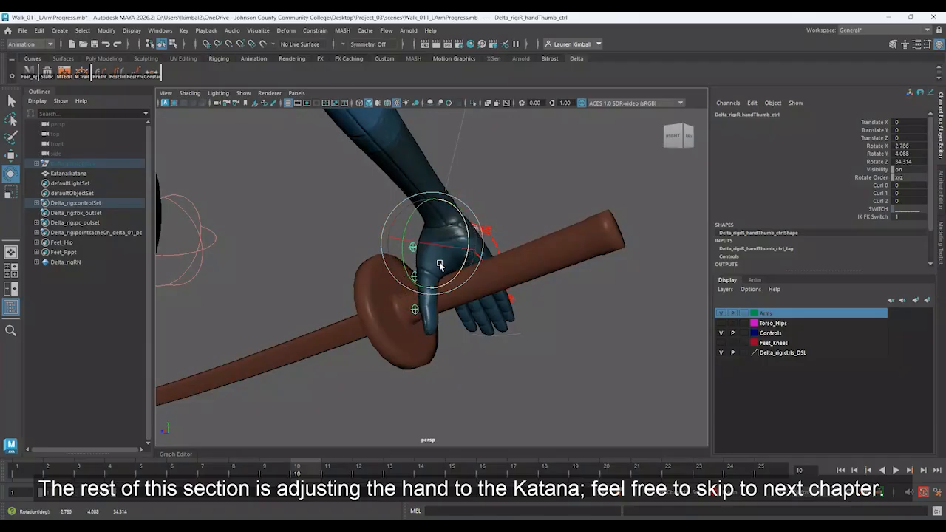
{"action": "left_click_drag", "start_coordinate": [440, 265], "coordinate": [401, 252], "text": "alt"}
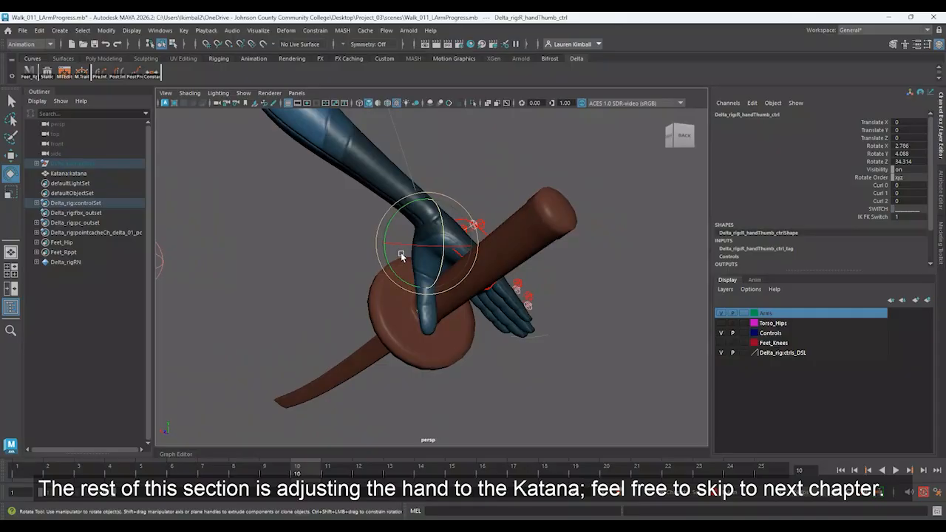
{"action": "left_click_drag", "start_coordinate": [401, 252], "coordinate": [578, 358], "text": "alt"}
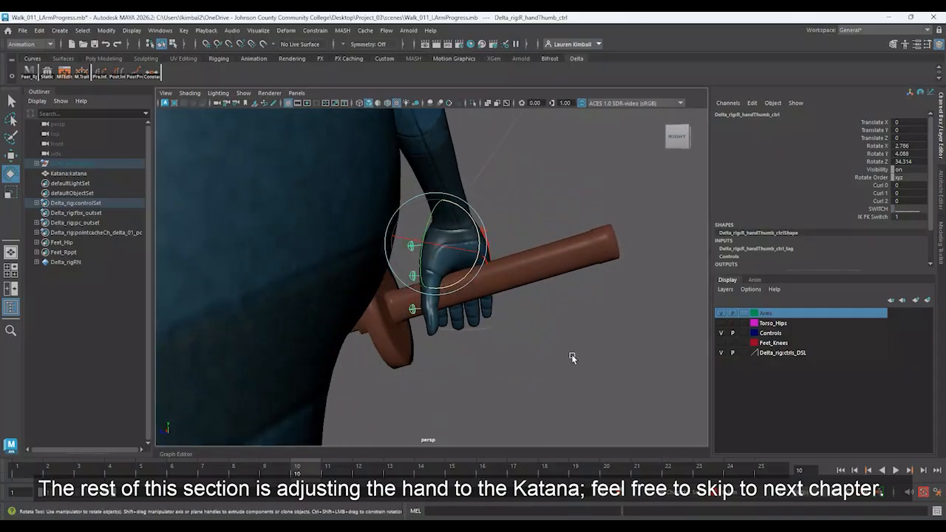
{"action": "left_click_drag", "start_coordinate": [542, 322], "coordinate": [445, 348], "text": "alt"}
{"action": "right_click_drag", "start_coordinate": [446, 348], "coordinate": [601, 377], "text": "alt"}
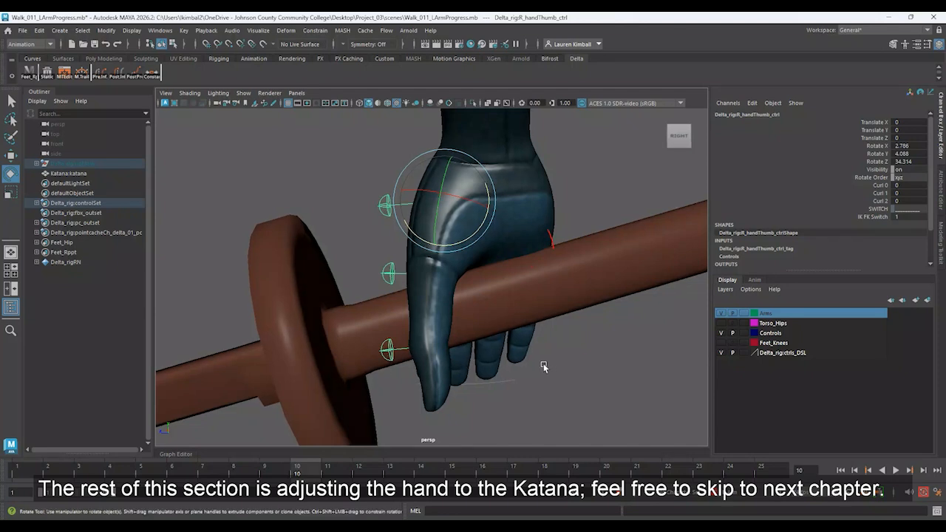
{"action": "left_click_drag", "start_coordinate": [461, 236], "coordinate": [455, 245]}
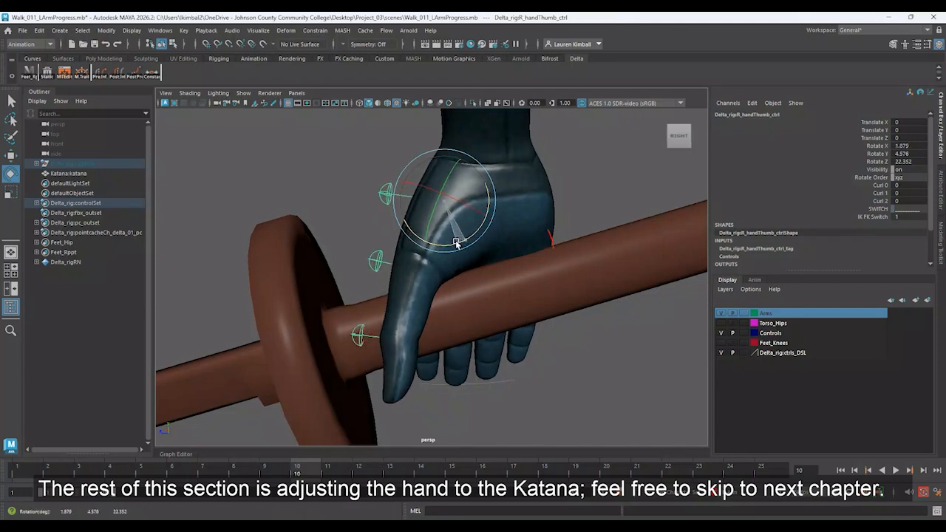
- Curl the right thumb around the handle, bending its tip joint and rotating the second control to about 32.4 degrees in Z
{"action": "left_click", "coordinate": [378, 254]}
{"action": "left_click", "coordinate": [378, 255]}
{"action": "left_click_drag", "start_coordinate": [416, 301], "coordinate": [444, 297]}
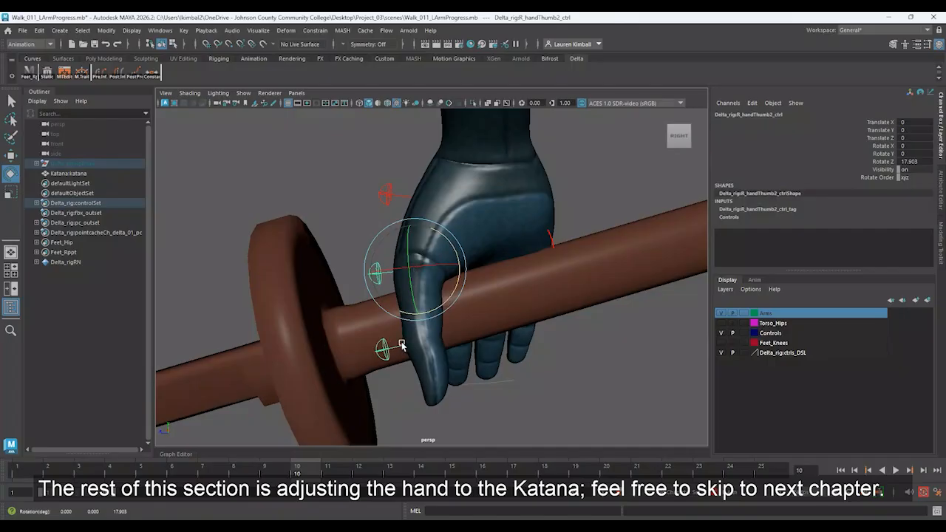
{"action": "left_click", "coordinate": [384, 348]}
{"action": "left_click_drag", "start_coordinate": [450, 355], "coordinate": [505, 340]}
{"action": "left_click", "coordinate": [377, 276]}
{"action": "left_click_drag", "start_coordinate": [456, 291], "coordinate": [457, 280]}
{"action": "left_click_drag", "start_coordinate": [576, 286], "coordinate": [494, 299], "text": "alt"}
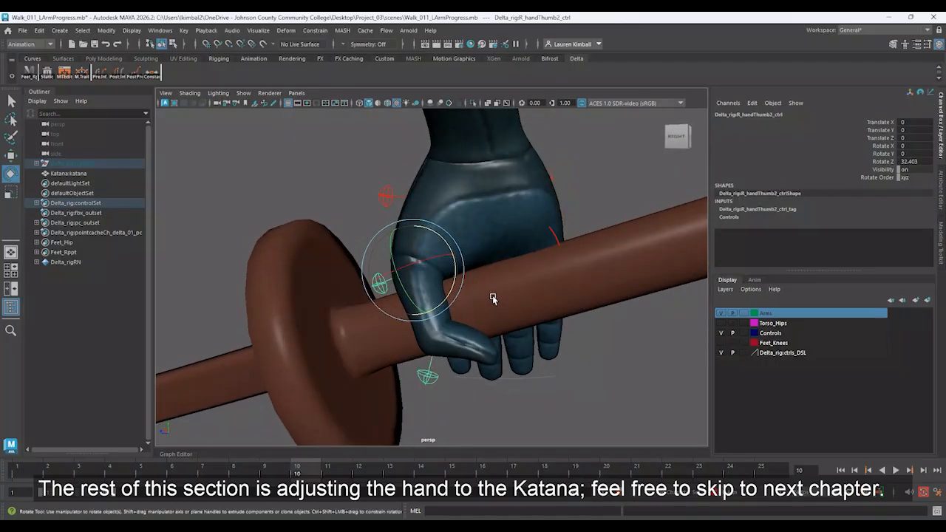
- Rotate the right thumb's base control to about 47.9, 20.1, 20.8 so the thumb wraps the handle
{"action": "left_click", "coordinate": [380, 204]}
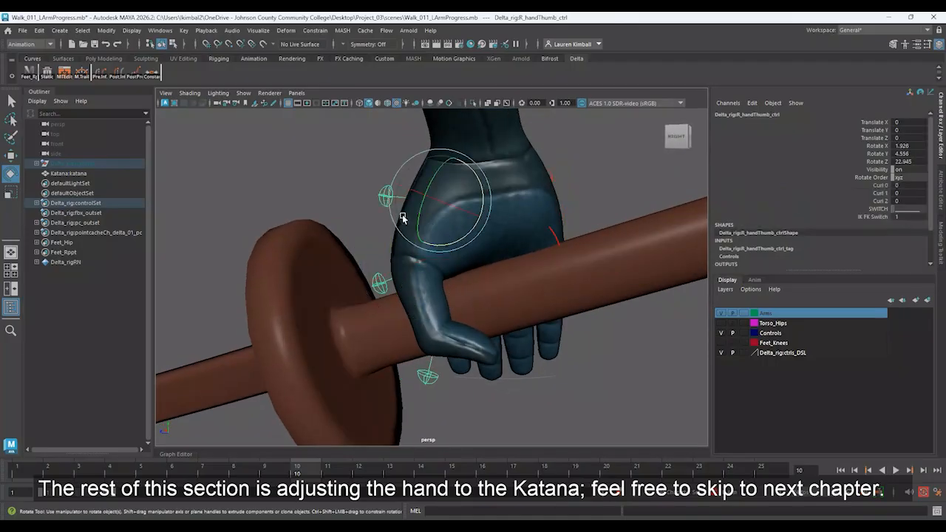
{"action": "left_click_drag", "start_coordinate": [472, 205], "coordinate": [452, 208]}
{"action": "left_click_drag", "start_coordinate": [419, 162], "coordinate": [435, 196]}
{"action": "left_click_drag", "start_coordinate": [433, 193], "coordinate": [388, 232]}
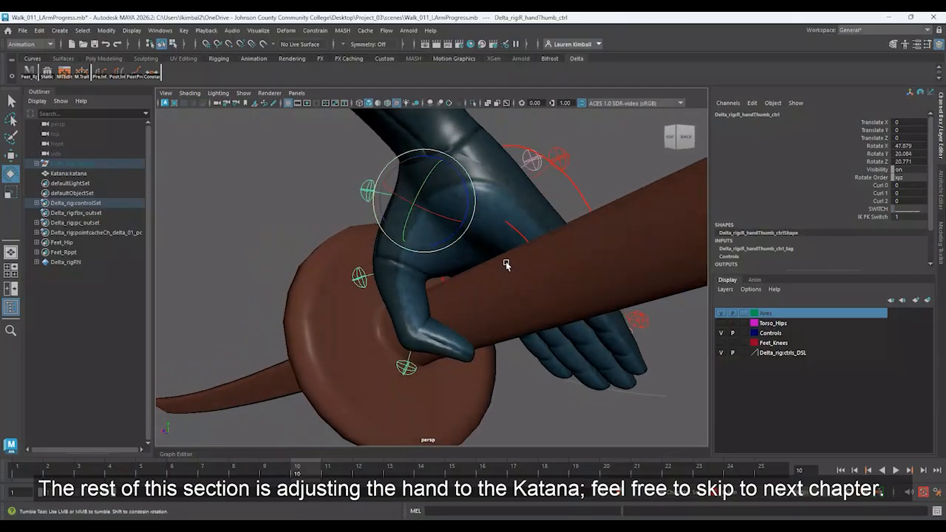
{"action": "left_click_drag", "start_coordinate": [506, 265], "coordinate": [433, 191], "text": "alt"}
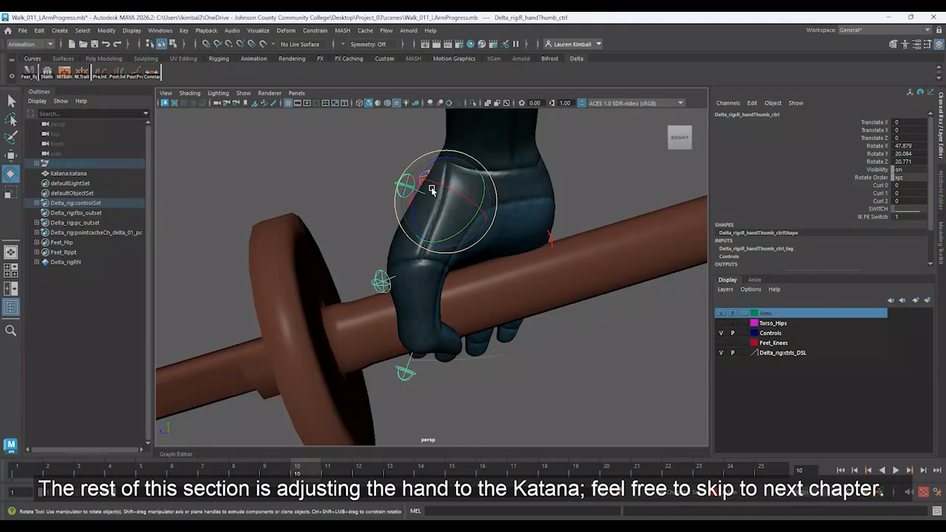
{"action": "left_click", "coordinate": [375, 174]}
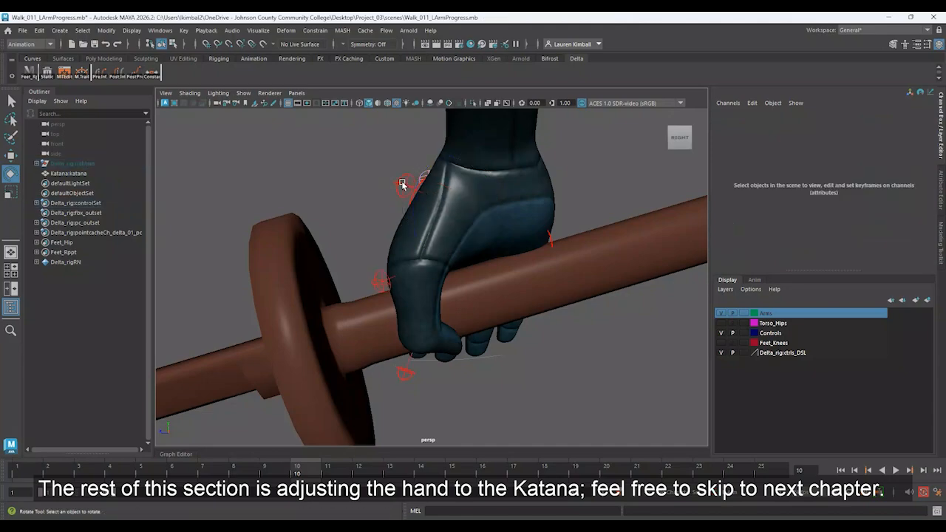
- Move the katana closer into the right palm, to about -42.7, 75.0, 6.2
{"action": "left_click", "coordinate": [353, 321]}
{"action": "left_click_drag", "start_coordinate": [353, 321], "coordinate": [360, 296], "text": "alt"}
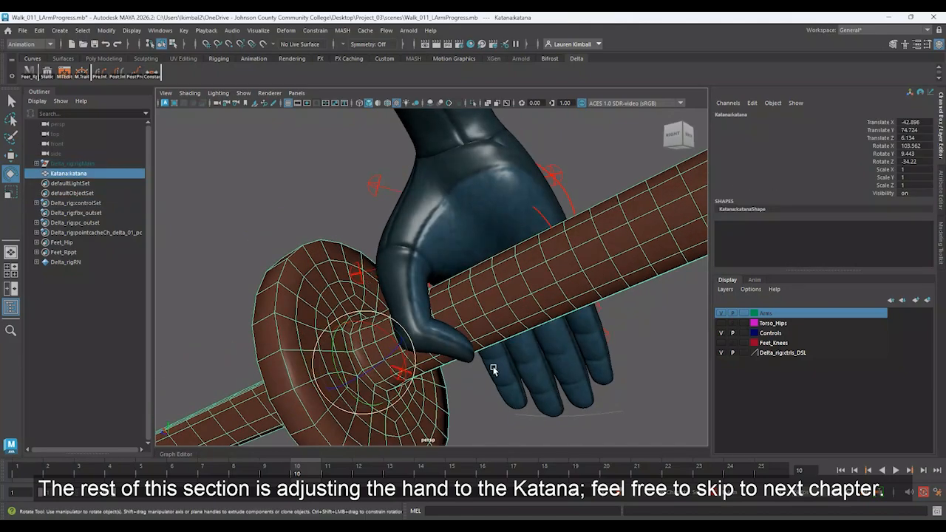
{"action": "right_click_drag", "start_coordinate": [494, 369], "coordinate": [544, 399], "text": "alt"}
{"action": "key", "text": "w"}
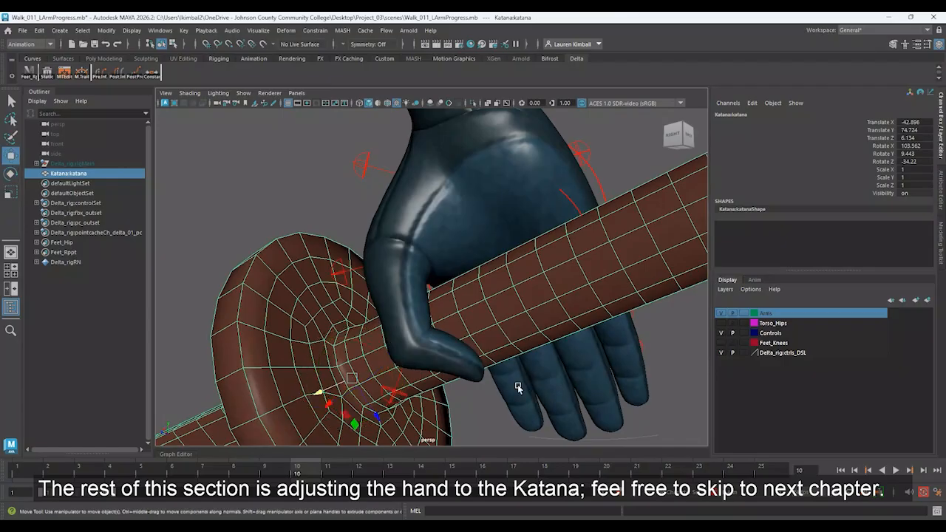
{"action": "left_click_drag", "start_coordinate": [369, 414], "coordinate": [447, 413]}
{"action": "right_click_drag", "start_coordinate": [446, 413], "coordinate": [448, 378], "text": "alt"}
{"action": "left_click", "coordinate": [589, 384]}
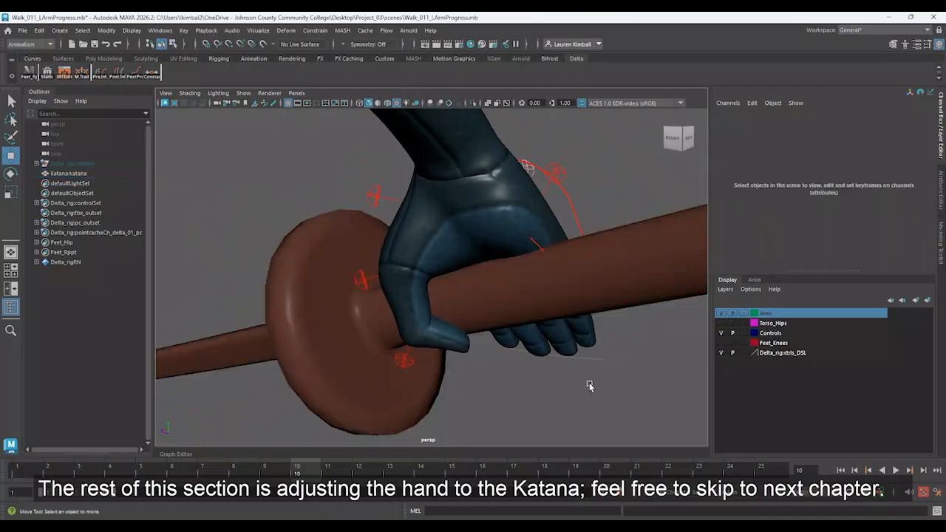
- Slide the katana so its guard sits closer to the index finger, at about 75.7 in Y and 3.6 in Z
{"action": "left_click_drag", "start_coordinate": [589, 385], "coordinate": [437, 247], "text": "alt"}
{"action": "left_click", "coordinate": [589, 280]}
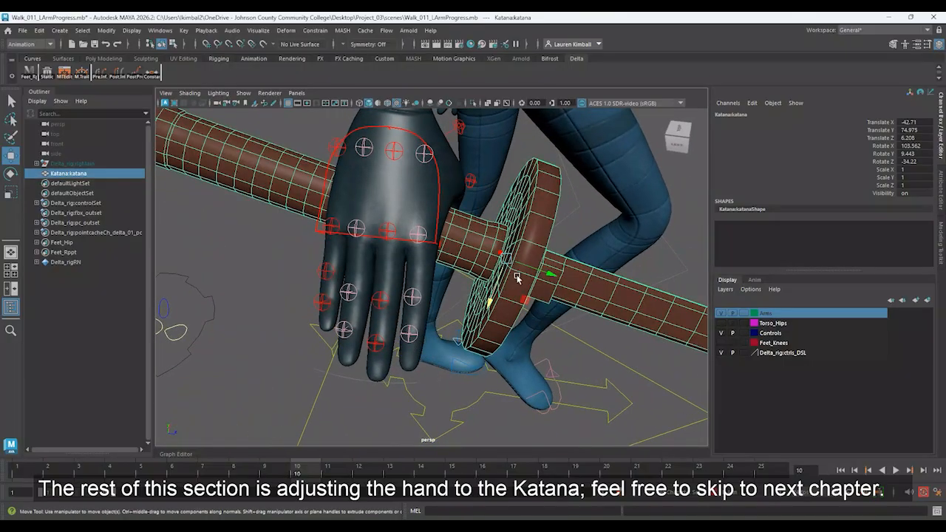
{"action": "left_click_drag", "start_coordinate": [549, 273], "coordinate": [546, 209]}
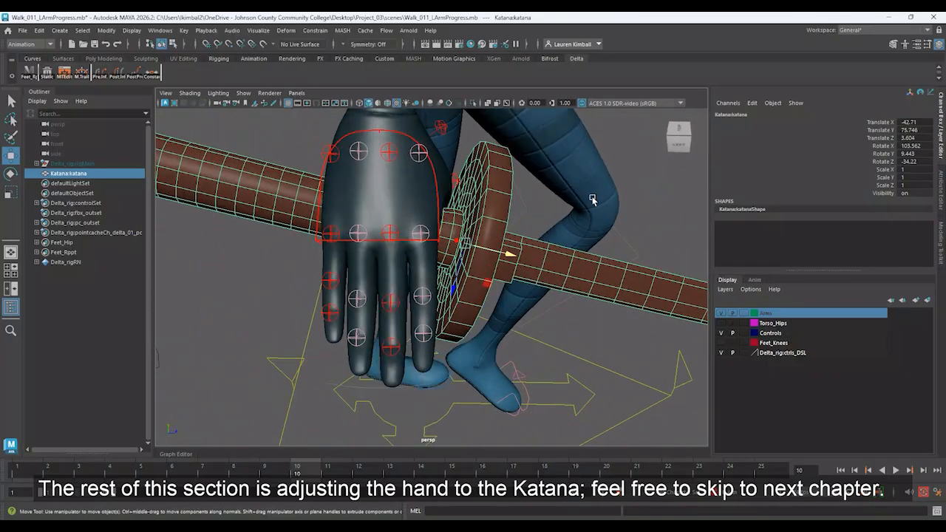
{"action": "left_click", "coordinate": [625, 206]}
- Curl the right index finger around the handle, rotating its third control about 56.8 degrees in Z
{"action": "left_click", "coordinate": [421, 233]}
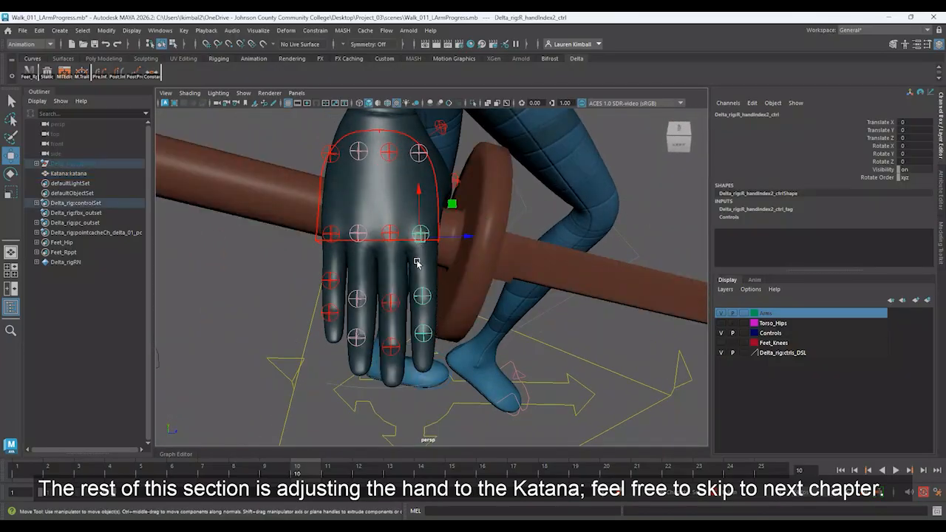
{"action": "key", "text": "q"}
{"action": "left_click_drag", "start_coordinate": [425, 334], "coordinate": [452, 322], "text": "alt"}
{"action": "key", "text": "e"}
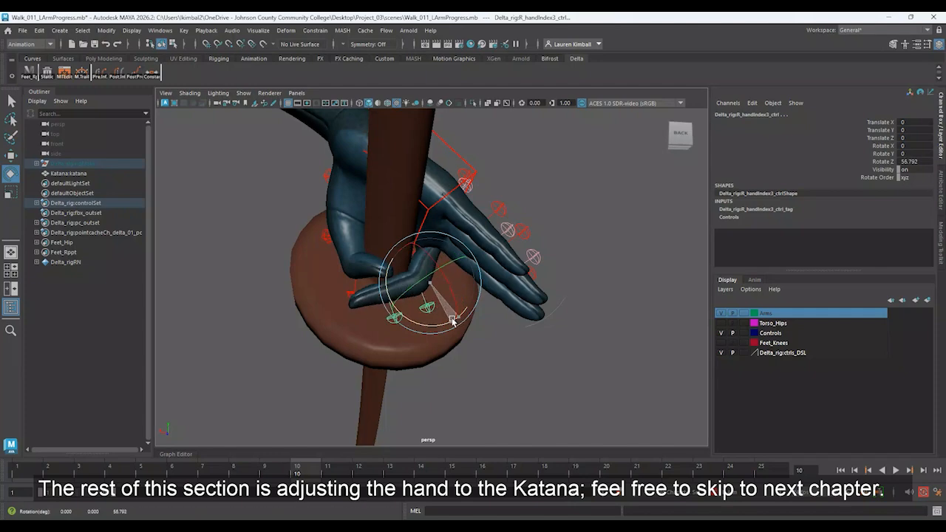
- Rotate the right index finger's base control about 6.6 degrees in X
{"action": "left_click_drag", "start_coordinate": [378, 263], "coordinate": [482, 246], "text": "alt"}
{"action": "left_click_drag", "start_coordinate": [581, 286], "coordinate": [447, 296], "text": "alt"}
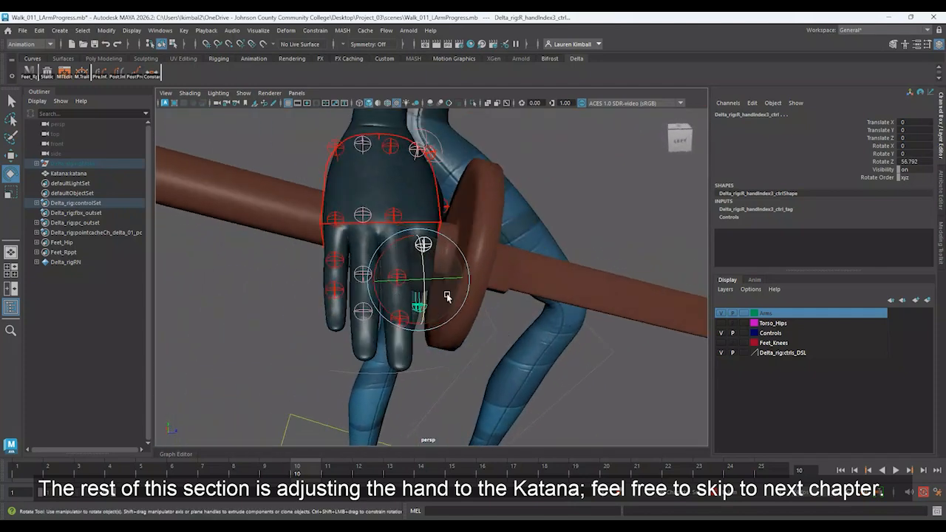
{"action": "left_click", "coordinate": [419, 151]}
{"action": "left_click_drag", "start_coordinate": [445, 146], "coordinate": [449, 146]}
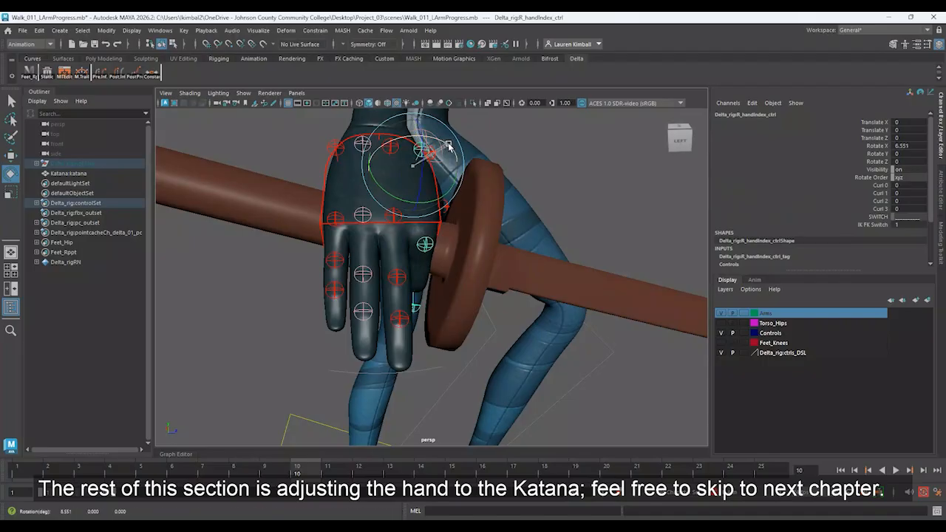
- Curl the tip of the right index finger around the handle, rotating its fourth control to about 78.6 degrees in Z
{"action": "left_click_drag", "start_coordinate": [331, 161], "coordinate": [458, 236], "text": "alt"}
{"action": "left_click", "coordinate": [453, 301]}
{"action": "left_click_drag", "start_coordinate": [446, 280], "coordinate": [445, 227]}
{"action": "left_click_drag", "start_coordinate": [445, 227], "coordinate": [426, 211], "text": "alt"}
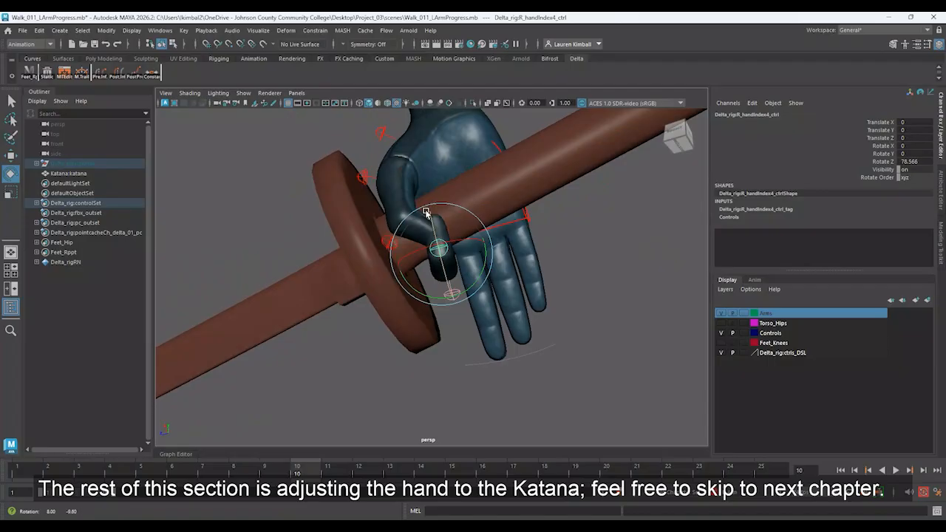
- Bend the right thumb toward the handle, rotating its third control to about 29.2 degrees in Z
{"action": "left_click", "coordinate": [581, 274]}
{"action": "left_click", "coordinate": [392, 246]}
{"action": "left_click_drag", "start_coordinate": [437, 258], "coordinate": [418, 260]}
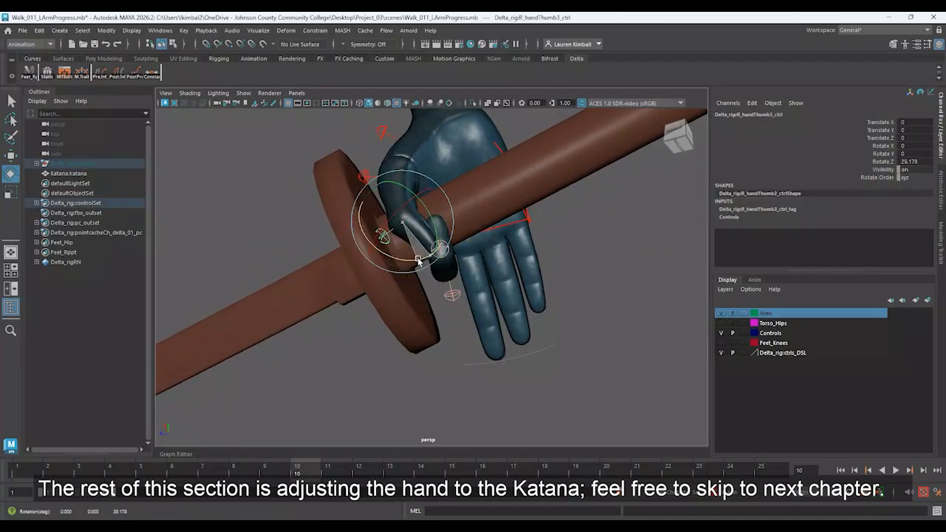
{"action": "left_click", "coordinate": [544, 257]}
{"action": "left_click_drag", "start_coordinate": [544, 257], "coordinate": [402, 134], "text": "alt"}
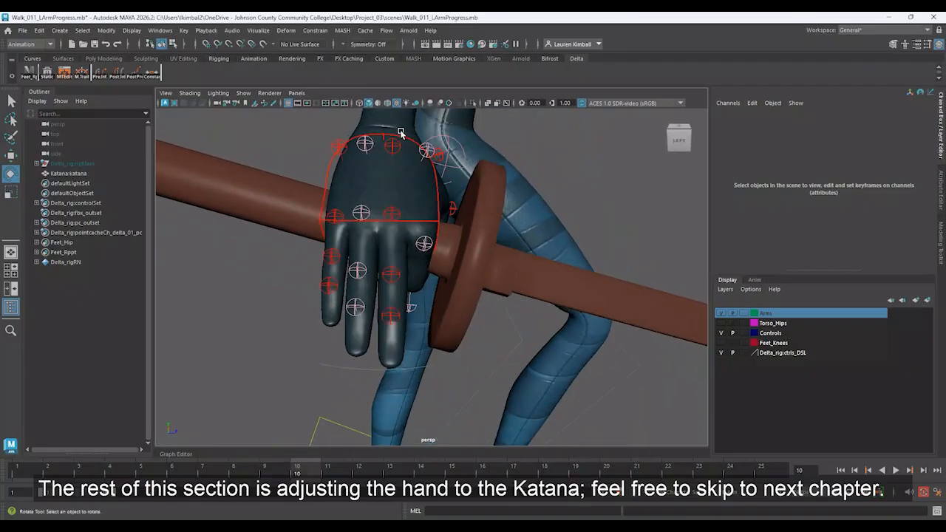
- Rotate the right middle finger's base control to about 9.9 degrees in Z
{"action": "left_click", "coordinate": [394, 148]}
{"action": "mouse_move", "coordinate": [389, 174]}
{"action": "left_mouse_down"}
{"action": "mouse_move", "coordinate": [419, 147]}
{"action": "mouse_move", "coordinate": [394, 173]}
{"action": "left_mouse_up"}
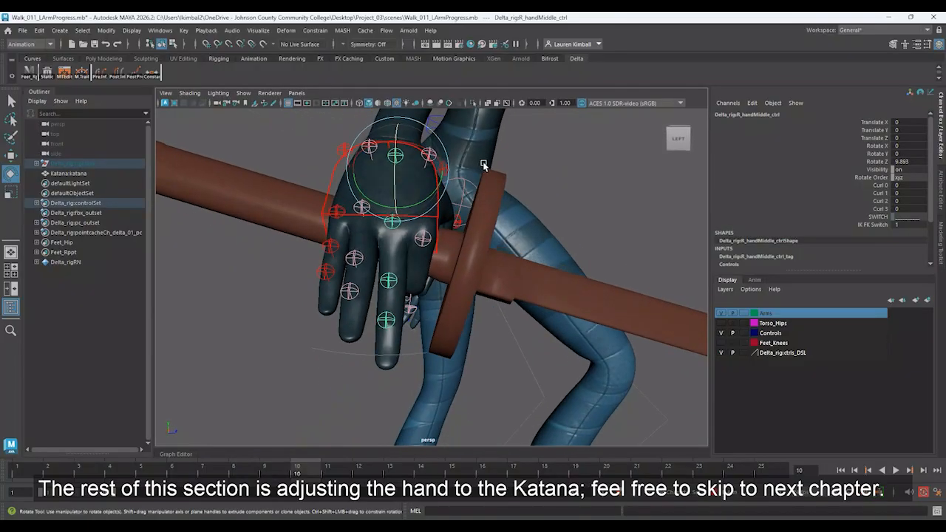
{"action": "left_click", "coordinate": [532, 161]}
{"action": "left_click_drag", "start_coordinate": [532, 161], "coordinate": [475, 198], "text": "alt"}
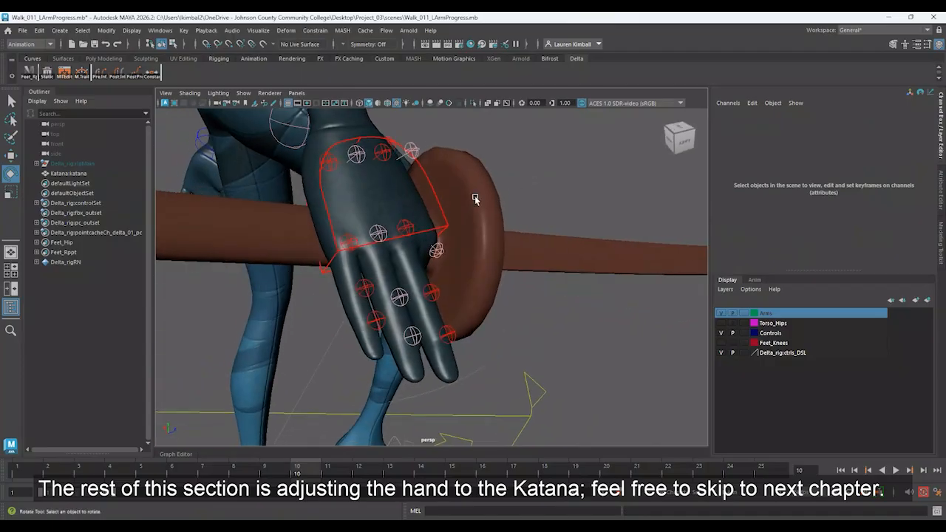
- Curl the right middle finger's three joint controls around the handle, to about 70.7 degrees in Z and -8.9 in X
{"action": "left_click", "coordinate": [406, 229]}
{"action": "left_click_drag", "start_coordinate": [408, 237], "coordinate": [414, 232], "text": "alt"}
{"action": "key", "text": "q"}
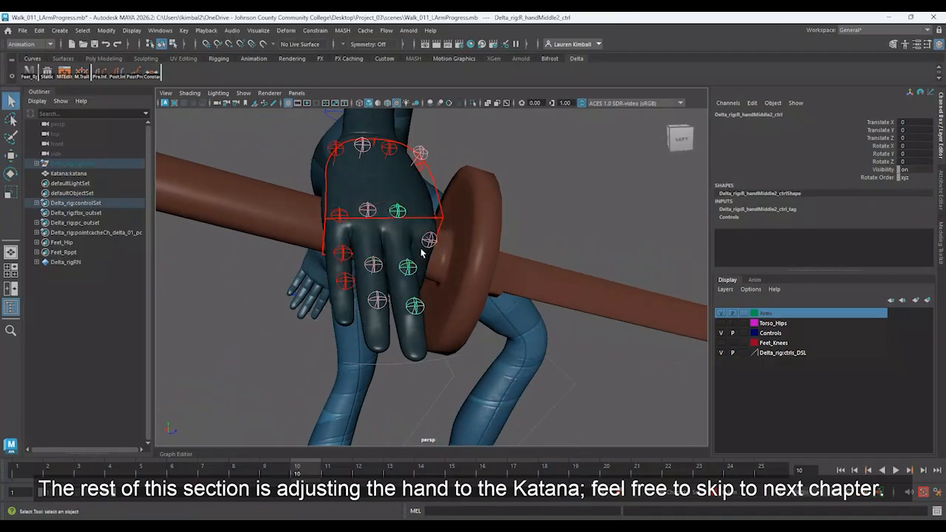
{"action": "key", "text": "e"}
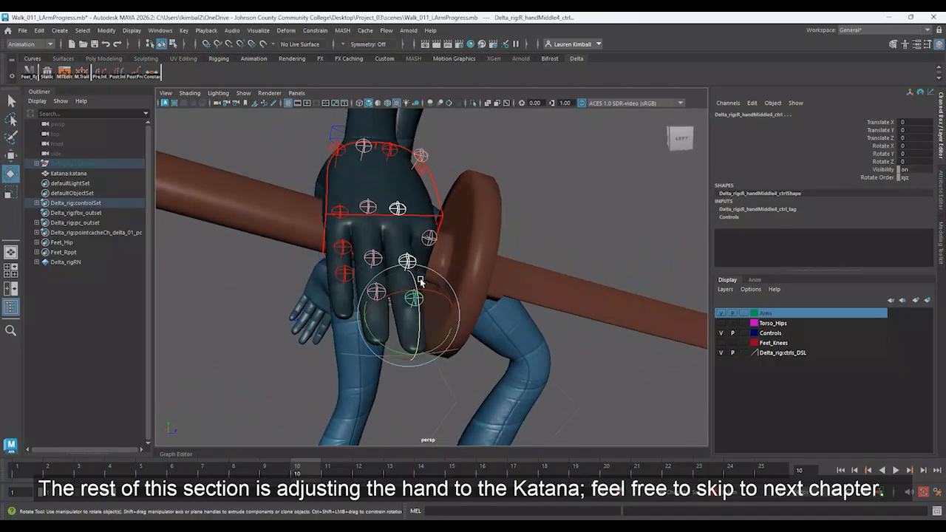
{"action": "left_click_drag", "start_coordinate": [415, 325], "coordinate": [411, 266]}
{"action": "left_click_drag", "start_coordinate": [489, 234], "coordinate": [494, 254]}
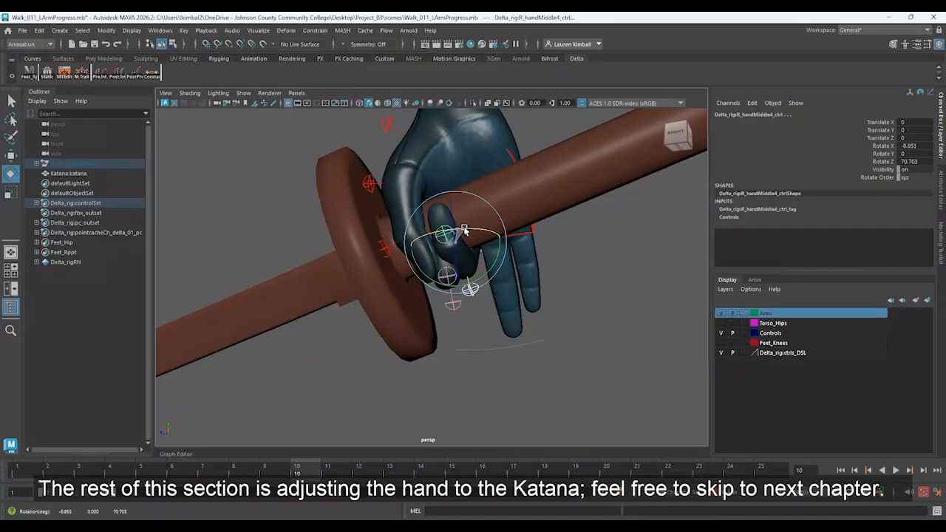
- Fine-tune the right middle finger's second control to about -10.5 degrees in X
{"action": "left_click", "coordinate": [479, 360]}
{"action": "left_click_drag", "start_coordinate": [479, 360], "coordinate": [320, 334], "text": "alt"}
{"action": "left_click", "coordinate": [410, 245]}
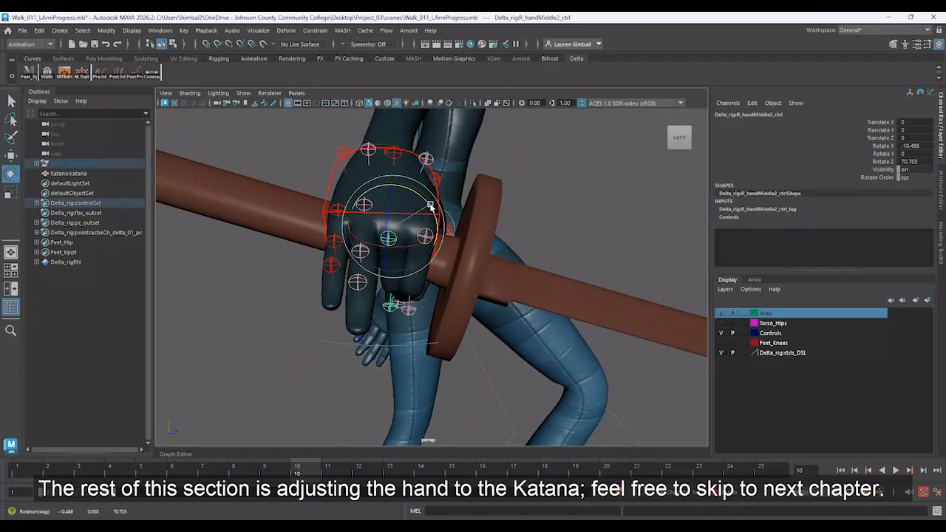
{"action": "mouse_move", "coordinate": [269, 211]}
{"action": "left_mouse_down", "text": "alt"}
{"action": "mouse_move", "coordinate": [433, 197]}
{"action": "mouse_move", "coordinate": [477, 203]}
{"action": "mouse_move", "coordinate": [268, 226]}
{"action": "left_mouse_up", "text": "alt"}
- Fan the right ring and pinky fingers outward from their base controls, rotating the pinky to about -6.6 degrees in Y
{"action": "left_click", "coordinate": [349, 227]}
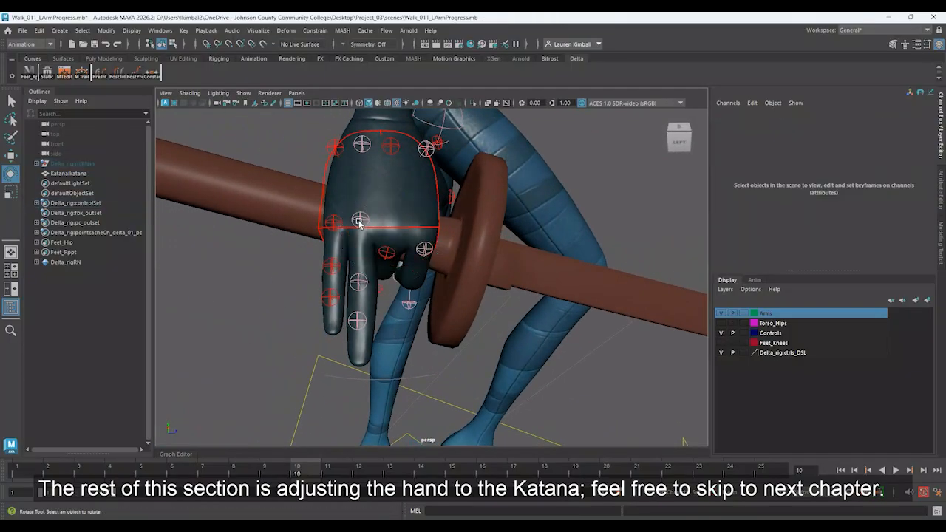
{"action": "left_click", "coordinate": [359, 222]}
{"action": "left_click", "coordinate": [362, 147]}
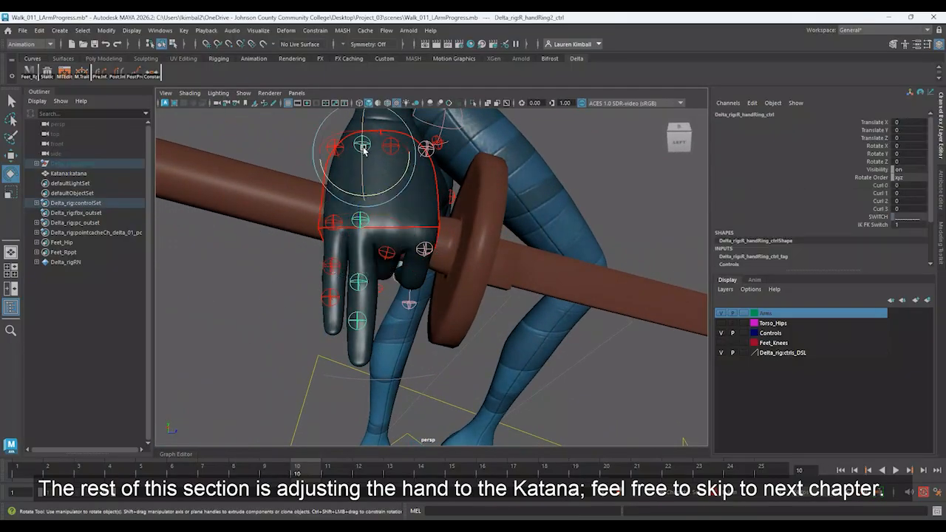
{"action": "left_click_drag", "start_coordinate": [380, 188], "coordinate": [362, 193]}
{"action": "left_click", "coordinate": [334, 147]}
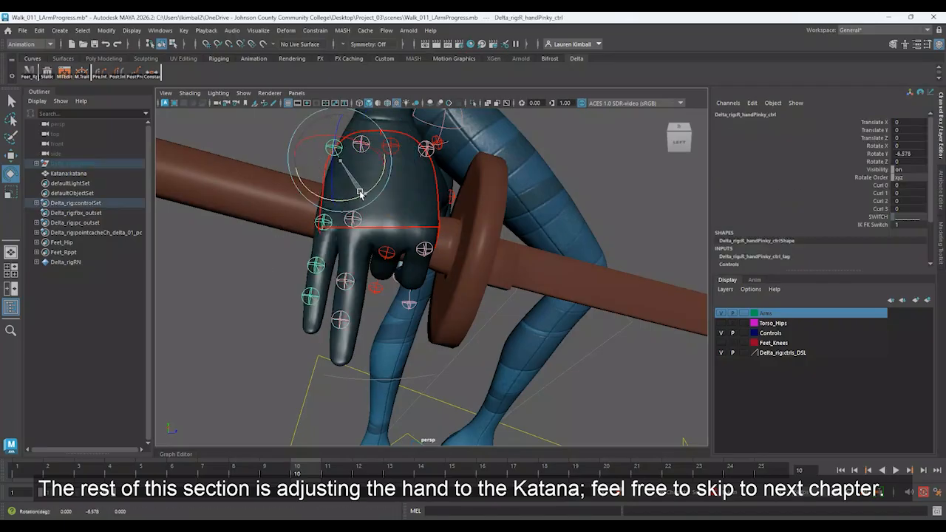
{"action": "left_click", "coordinate": [281, 344]}
- Curl the right ring finger's three joint controls around the katana handle
{"action": "left_click", "coordinate": [342, 281]}
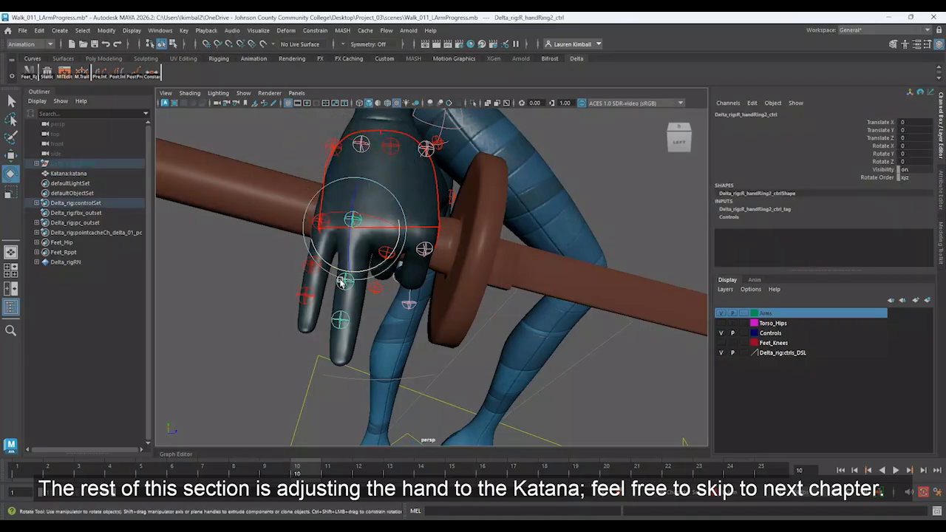
{"action": "key", "text": "q"}
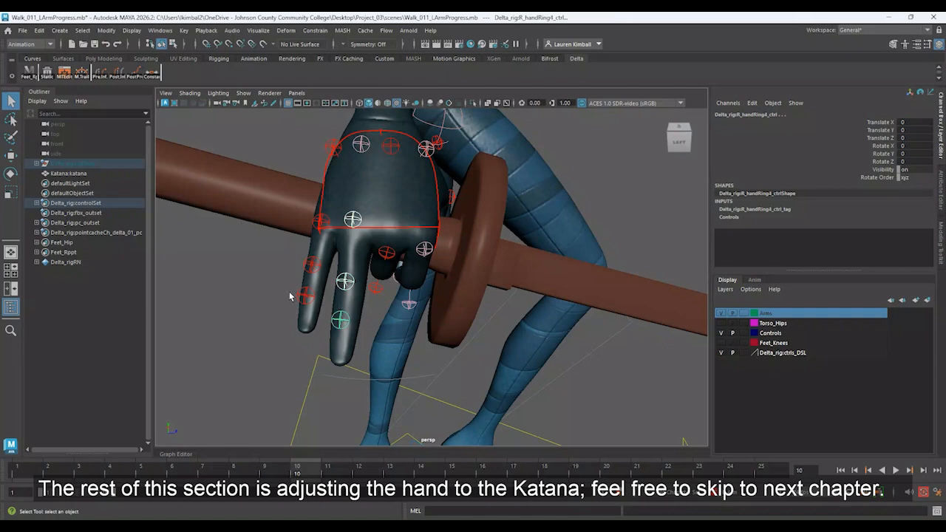
{"action": "left_click_drag", "start_coordinate": [290, 296], "coordinate": [339, 261], "text": "alt"}
{"action": "key", "text": "e"}
{"action": "left_click_drag", "start_coordinate": [432, 244], "coordinate": [417, 272]}
{"action": "left_click_drag", "start_coordinate": [348, 225], "coordinate": [395, 221], "text": "alt"}
{"action": "left_click_drag", "start_coordinate": [420, 270], "coordinate": [276, 264]}
{"action": "left_click", "coordinate": [275, 264]}
- Curl the right pinky's joint controls about 58.2 degrees in Z around the handle and fine-tune its second control
{"action": "left_click", "coordinate": [320, 219]}
{"action": "key", "text": "q"}
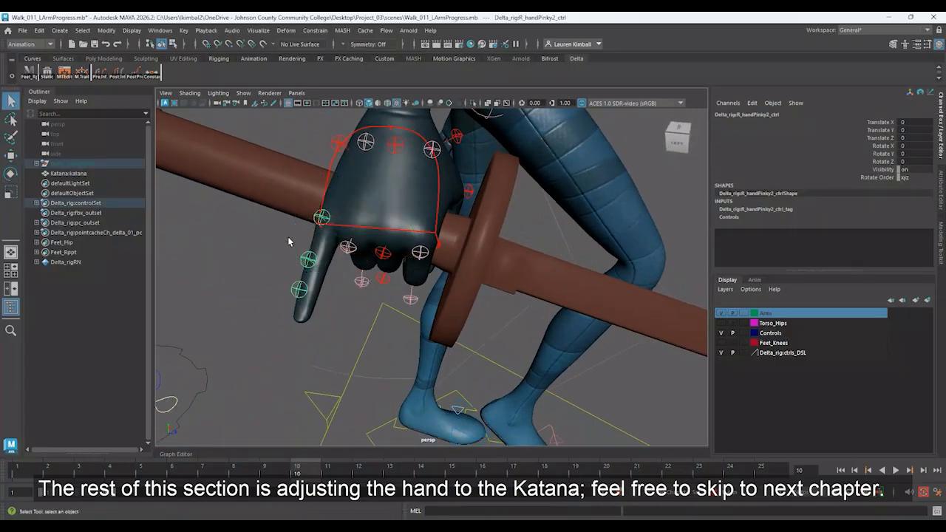
{"action": "left_click", "coordinate": [300, 290]}
{"action": "key", "text": "e"}
{"action": "left_click_drag", "start_coordinate": [306, 294], "coordinate": [575, 220], "text": "alt"}
{"action": "left_click", "coordinate": [458, 235]}
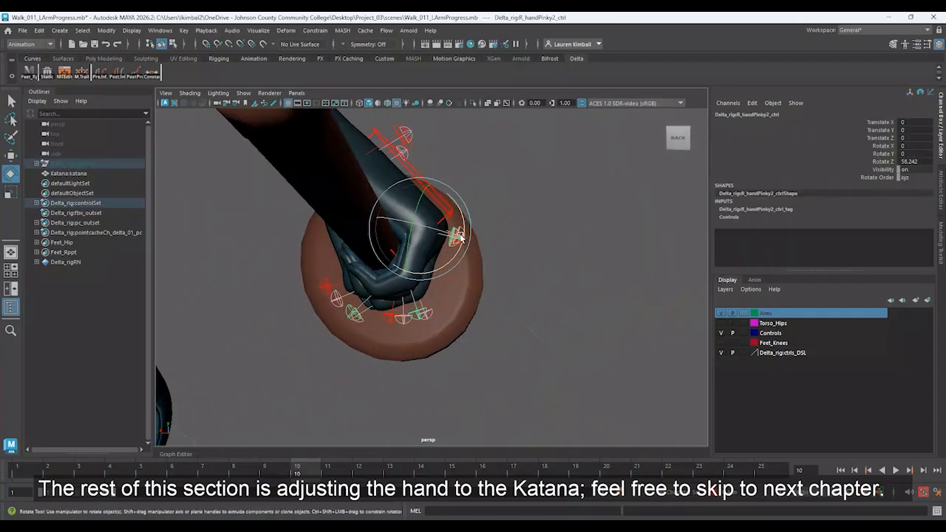
{"action": "mouse_move", "coordinate": [459, 221]}
{"action": "left_mouse_down"}
{"action": "mouse_move", "coordinate": [458, 232]}
{"action": "mouse_move", "coordinate": [445, 213]}
{"action": "left_mouse_up"}
{"action": "left_click", "coordinate": [595, 251]}
- Hide the Controls layer and examine the finished katana grip from several sides
{"action": "right_click_drag", "start_coordinate": [597, 251], "coordinate": [348, 200], "text": "alt"}
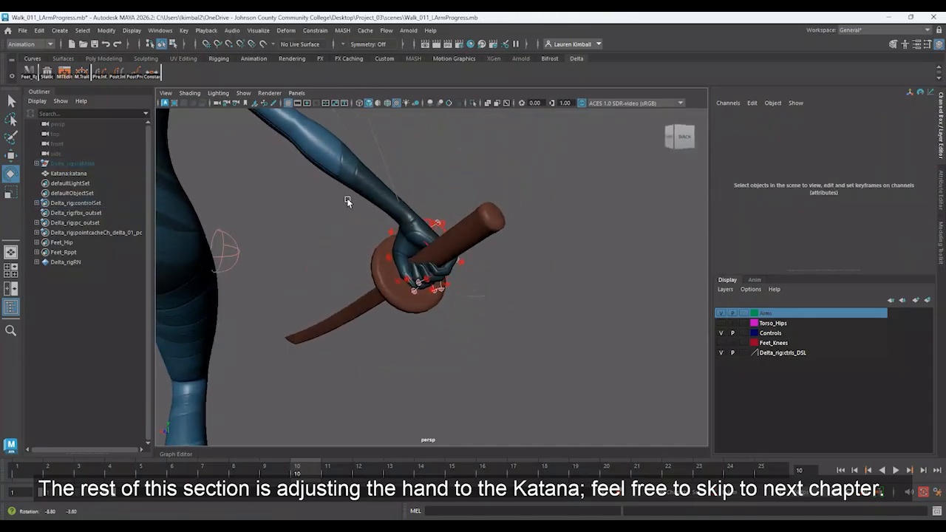
{"action": "left_click_drag", "start_coordinate": [348, 200], "coordinate": [392, 206], "text": "alt"}
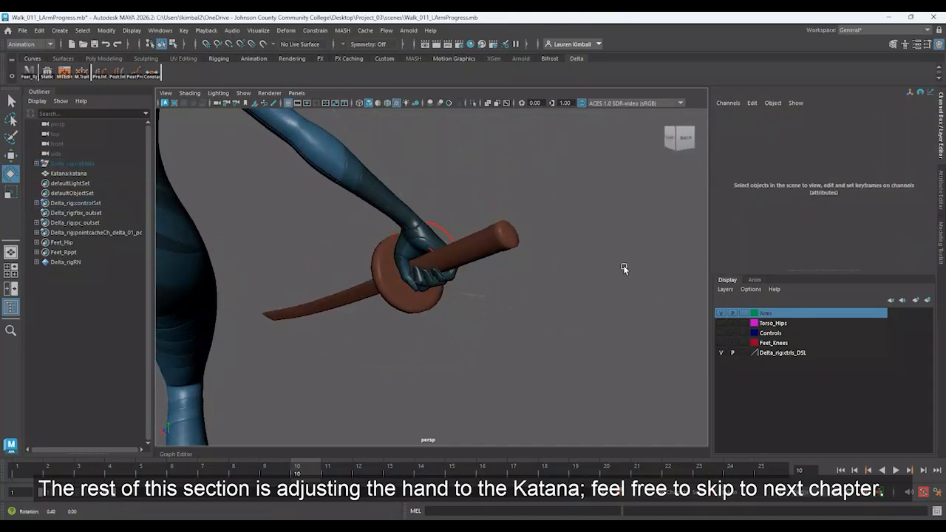
{"action": "left_click_drag", "start_coordinate": [623, 269], "coordinate": [415, 270], "text": "alt"}
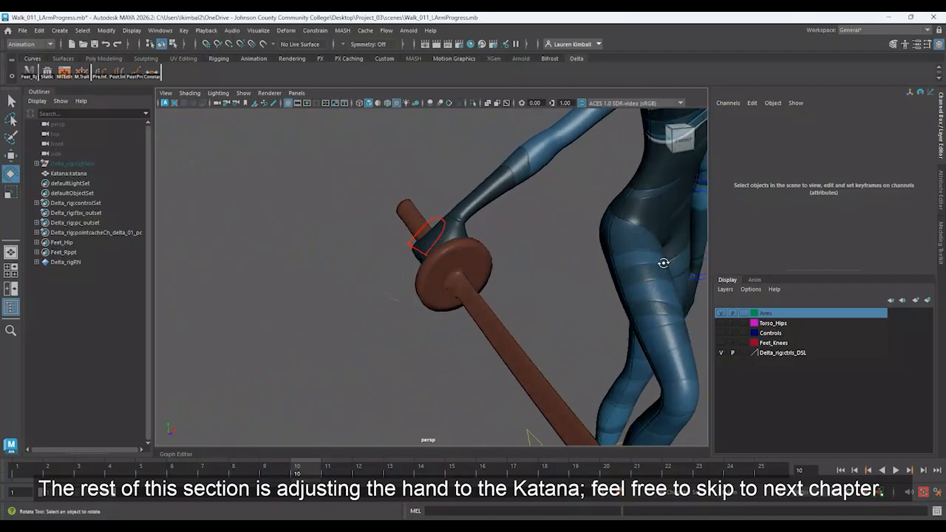
{"action": "left_click_drag", "start_coordinate": [663, 262], "coordinate": [603, 212], "text": "alt"}
{"action": "left_click_drag", "start_coordinate": [519, 198], "coordinate": [289, 237], "text": "alt"}
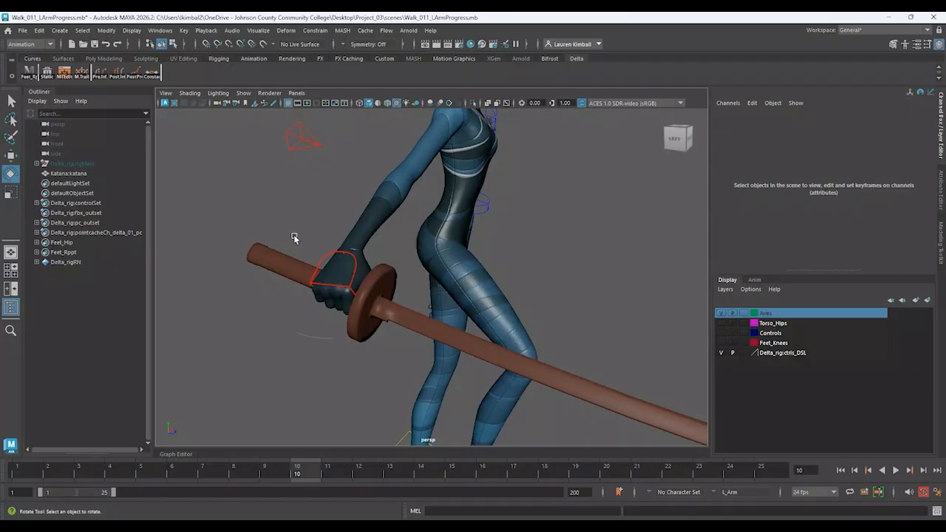
- Parent-constrain the katana to the right IK hand control and check the constraint in the katana's attributes
{"action": "left_click", "coordinate": [322, 263]}
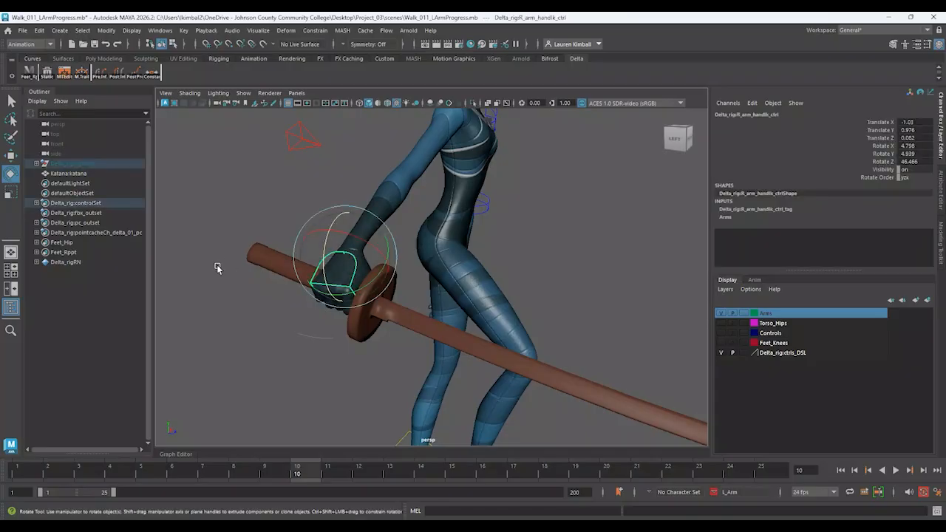
{"action": "key", "text": "q"}
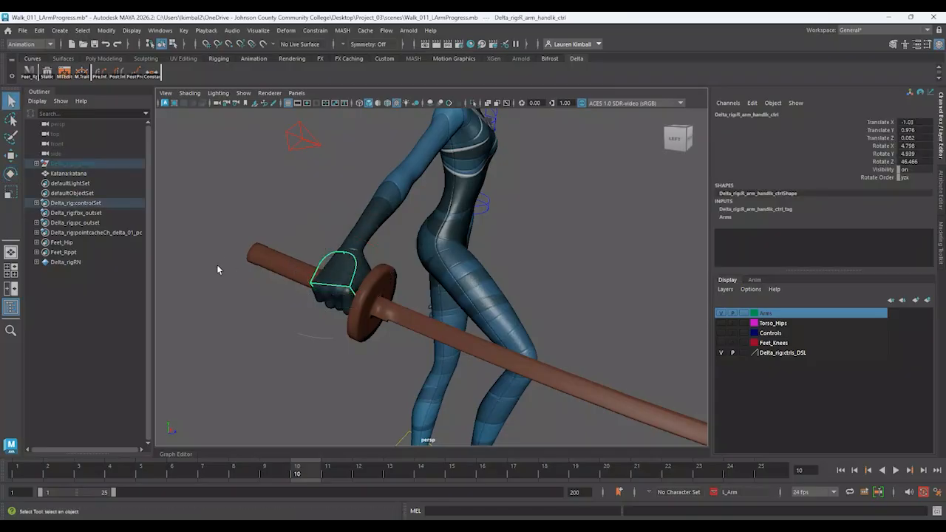
{"action": "left_click", "coordinate": [435, 330], "text": "shift"}
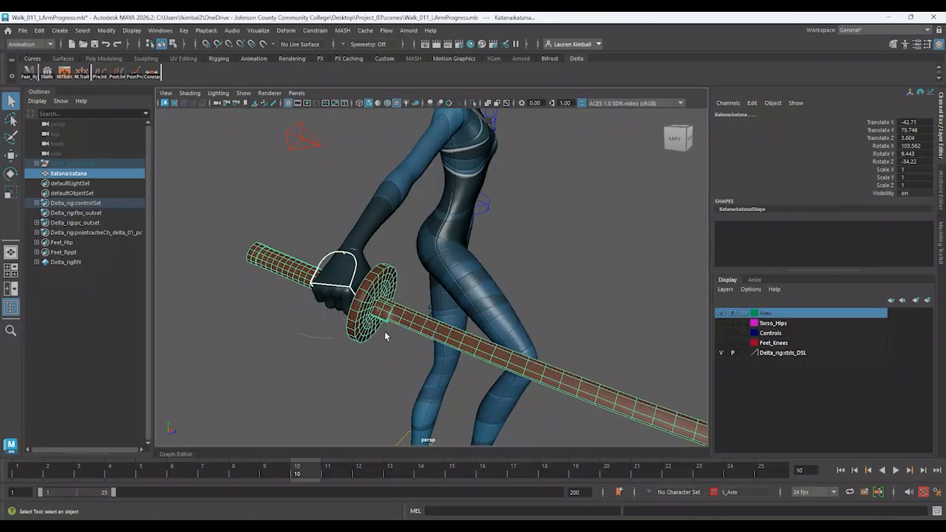
{"action": "left_click", "coordinate": [314, 30]}
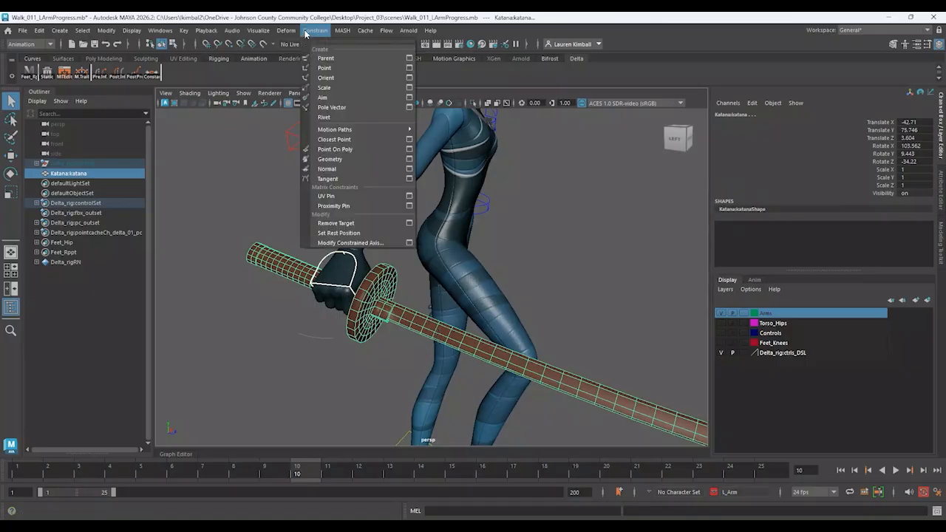
{"action": "left_click", "coordinate": [333, 59]}
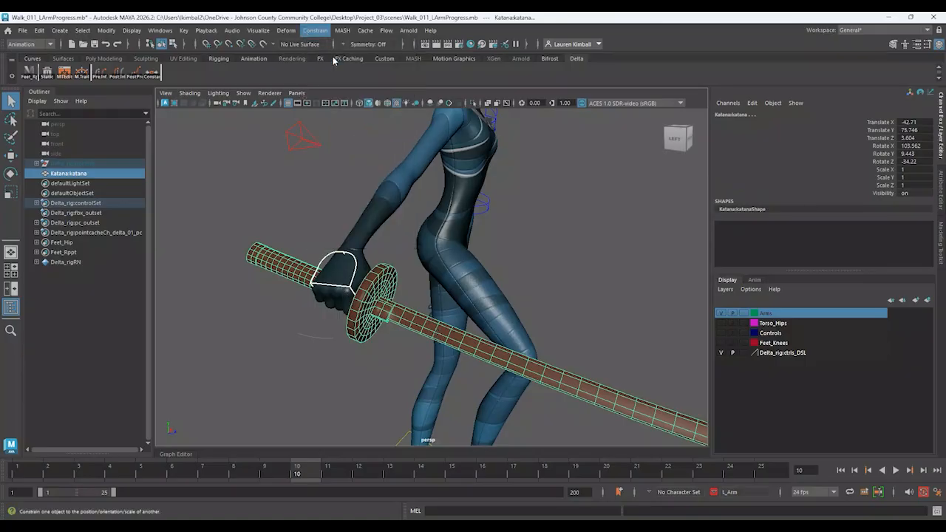
{"action": "left_click", "coordinate": [547, 242]}
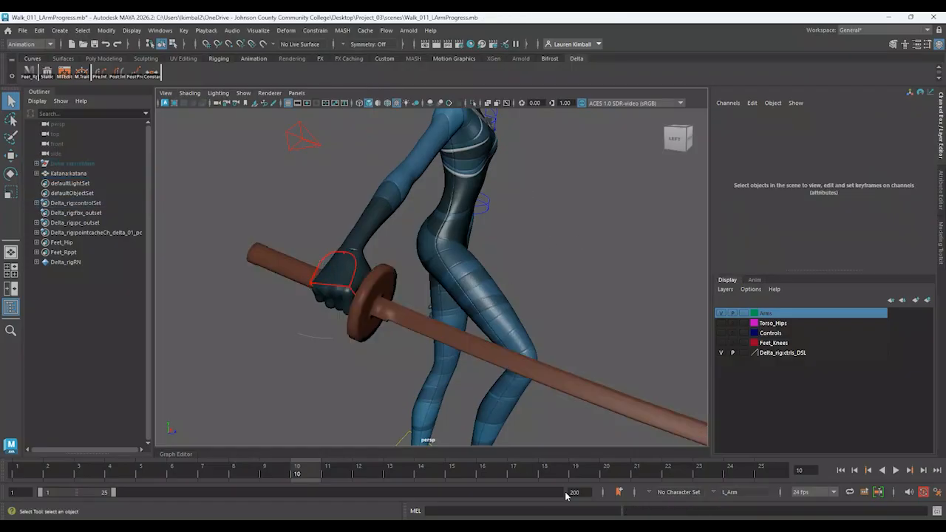
{"action": "left_click", "coordinate": [558, 378]}
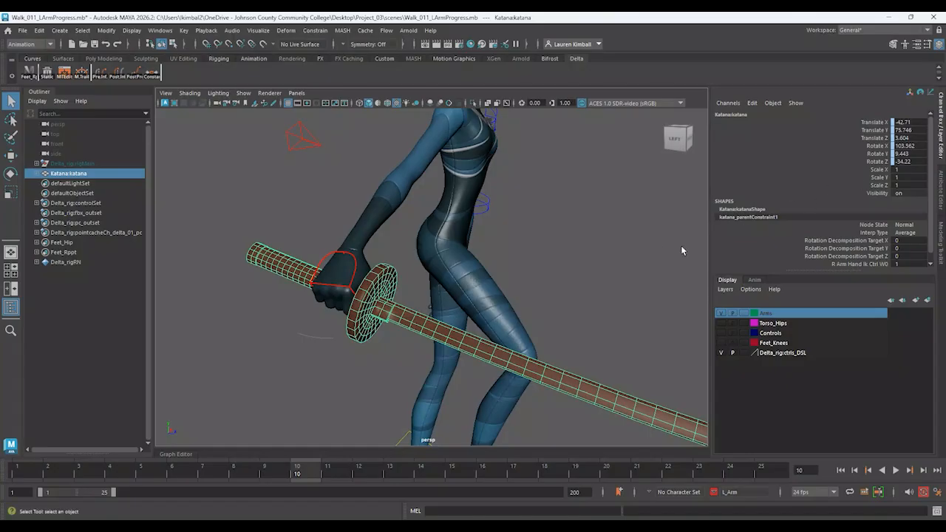
{"action": "left_click", "coordinate": [537, 261]}
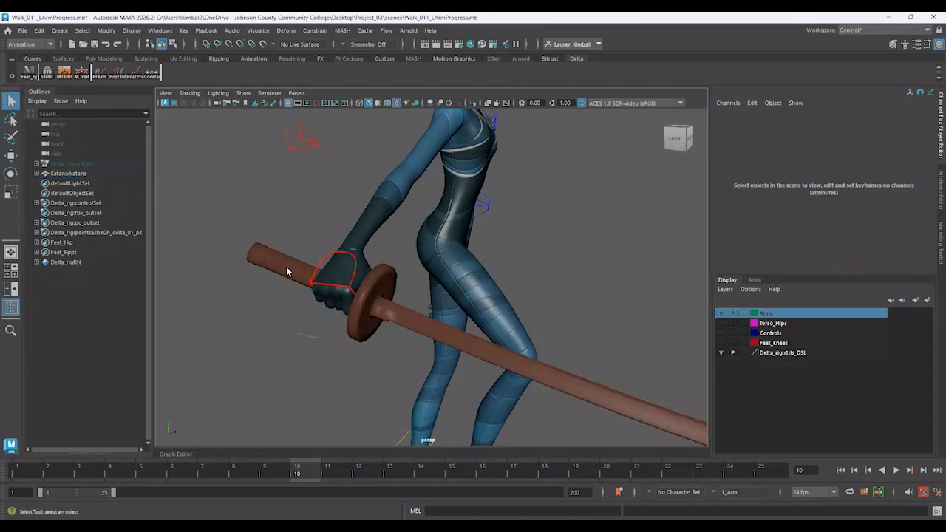
- Rotate the right IK hand control so the constrained katana's blade points down and outward from the body
{"action": "left_click", "coordinate": [353, 274]}
{"action": "key", "text": "w"}
{"action": "key", "text": "e"}
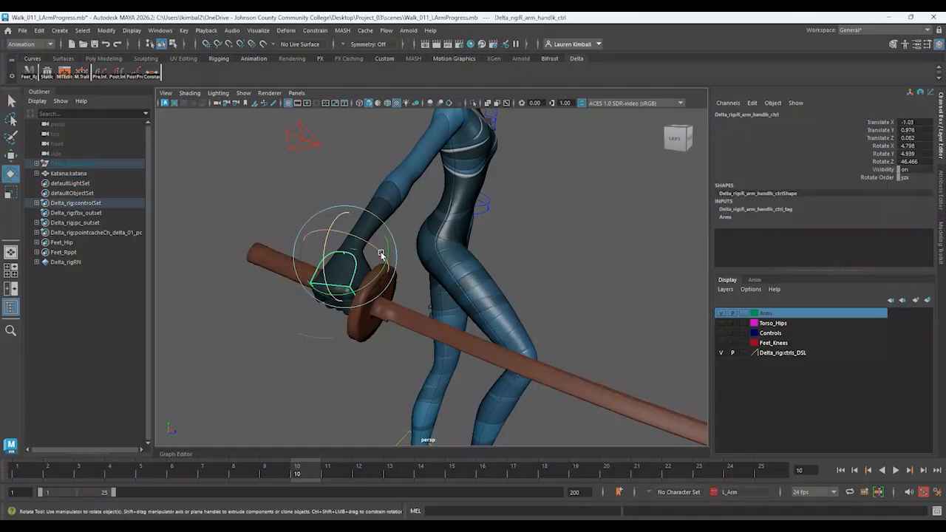
{"action": "mouse_move", "coordinate": [380, 254]}
{"action": "left_mouse_down"}
{"action": "mouse_move", "coordinate": [358, 240]}
{"action": "mouse_move", "coordinate": [336, 244]}
{"action": "mouse_move", "coordinate": [300, 217]}
{"action": "mouse_move", "coordinate": [392, 263]}
{"action": "left_mouse_up"}
{"action": "left_click_drag", "start_coordinate": [544, 232], "coordinate": [329, 255], "text": "alt"}
{"action": "left_click", "coordinate": [458, 320]}
{"action": "scroll", "coordinate": [406, 292], "scroll_direction": "down", "scroll_amount": 4}
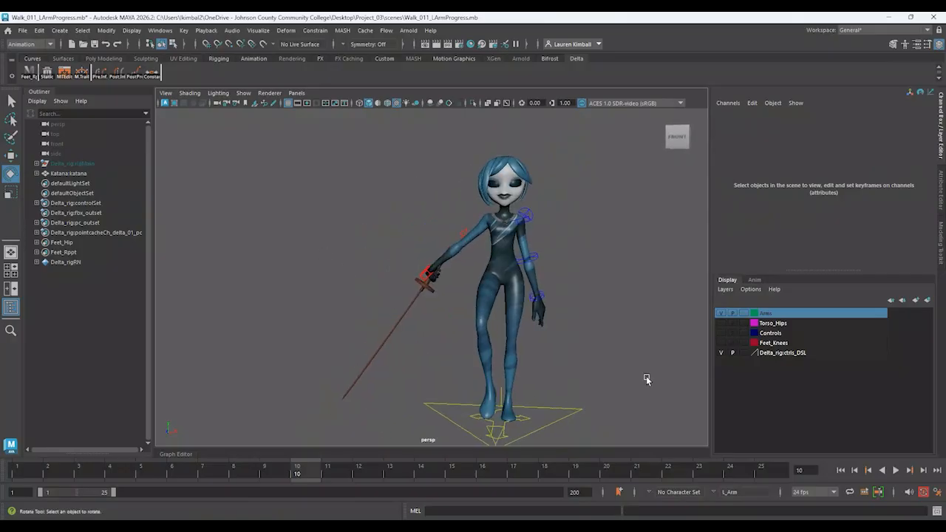
- Play back the walk cycle with the katana, return to frame 1 and inspect the grip up close
{"action": "left_click", "coordinate": [895, 470]}
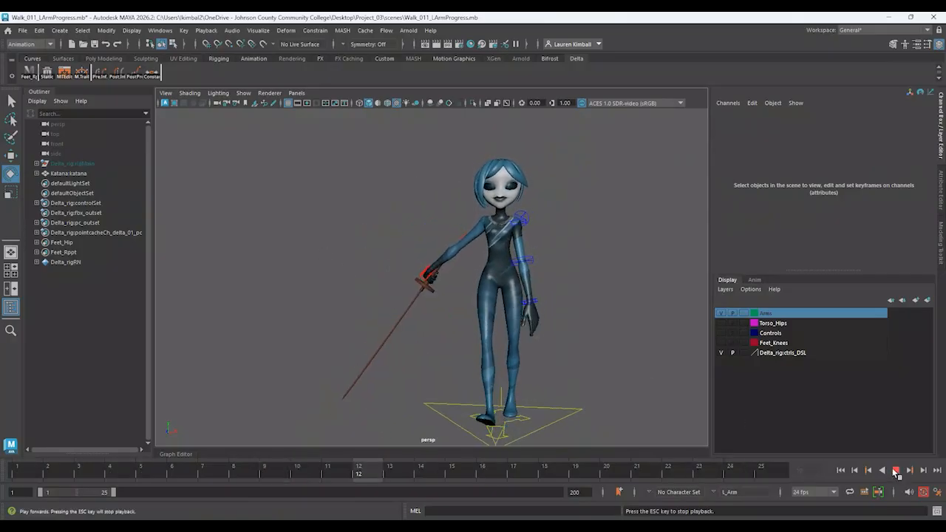
{"action": "left_click", "coordinate": [895, 470]}
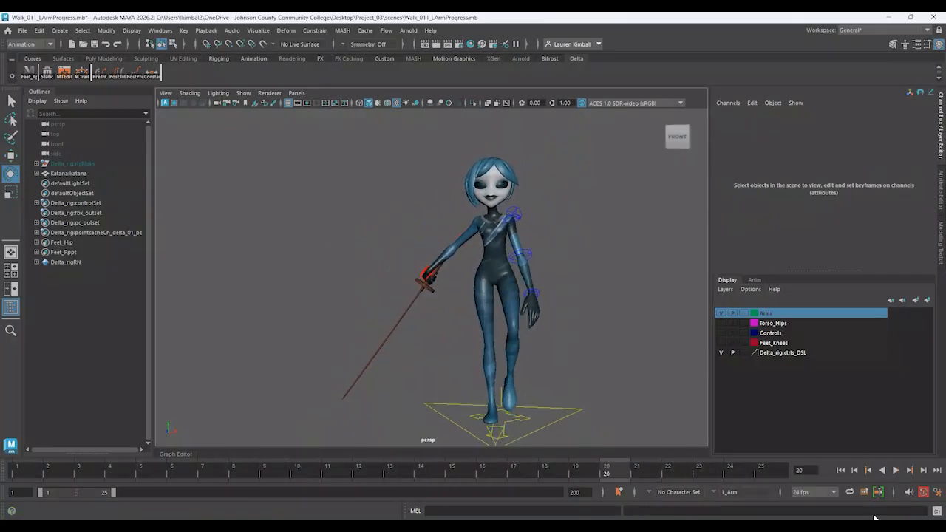
{"action": "left_click", "coordinate": [843, 472]}
{"action": "left_click_drag", "start_coordinate": [471, 303], "coordinate": [570, 305], "text": "alt"}
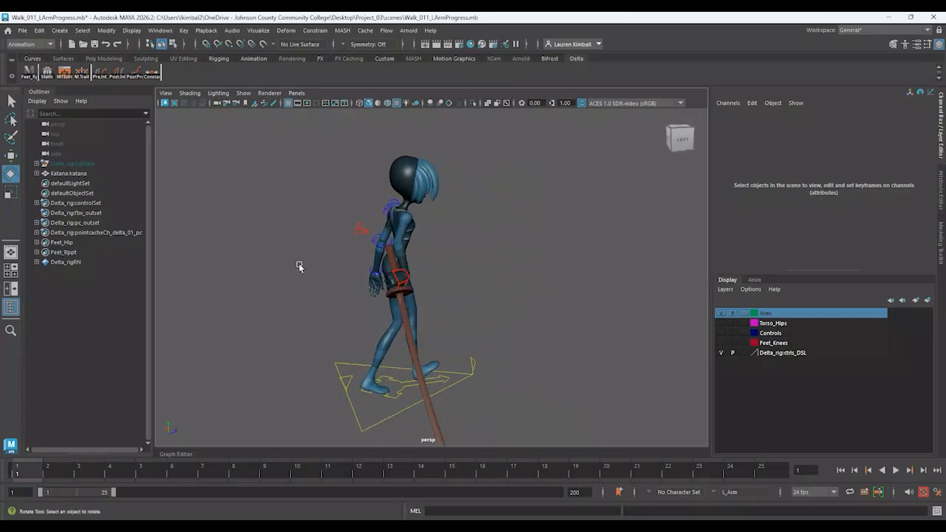
{"action": "right_click_drag", "start_coordinate": [298, 266], "coordinate": [474, 320], "text": "alt"}
{"action": "left_click_drag", "start_coordinate": [474, 320], "coordinate": [634, 292], "text": "alt"}
{"action": "left_click_drag", "start_coordinate": [37, 469], "coordinate": [3, 480]}
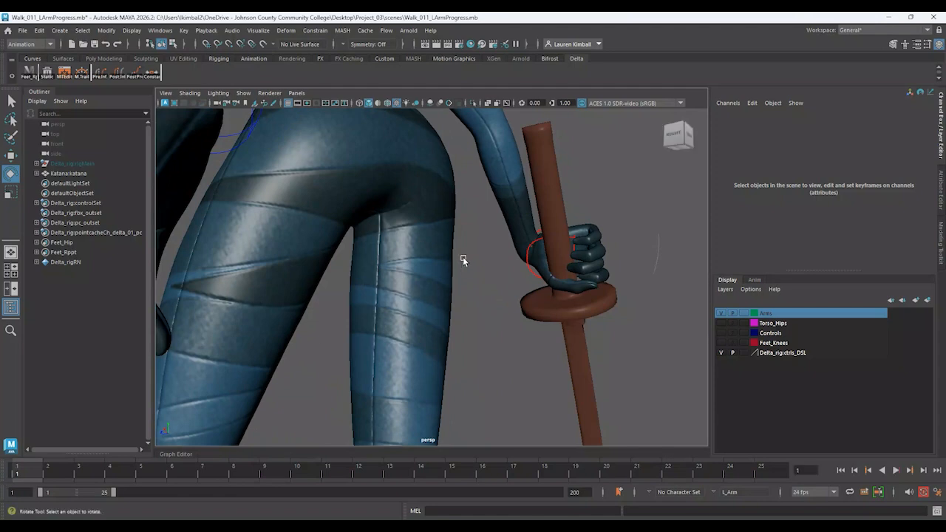
- Undo the last selection of the right IK hand control
{"action": "left_click_drag", "start_coordinate": [463, 256], "coordinate": [424, 290], "text": "alt"}
{"action": "left_click", "coordinate": [469, 301]}
{"action": "key", "text": "ctrl+z"}
{"action": "key", "text": "ctrl+z"}
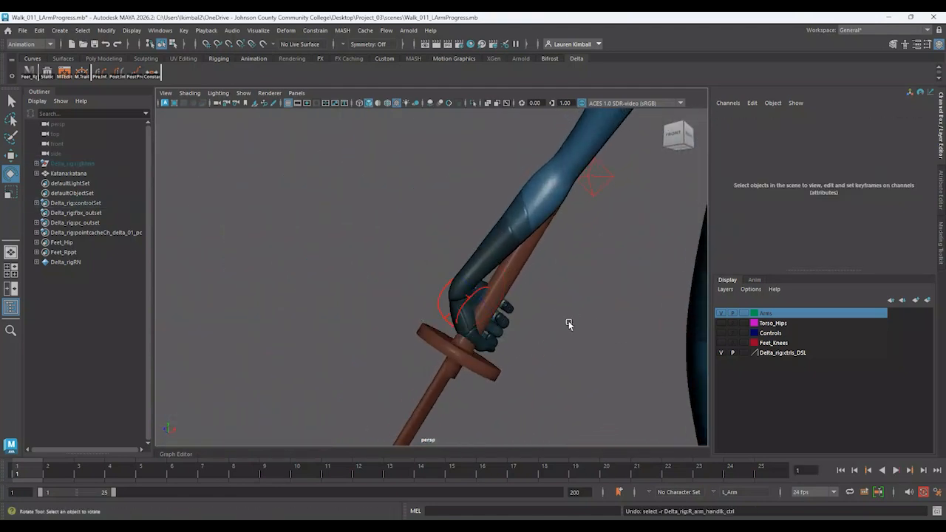
- Undo the latest actions back to frame 10 and inspect the hand's grip on the katana from several sides
{"action": "right_click_drag", "start_coordinate": [569, 324], "coordinate": [406, 314], "text": "alt"}
{"action": "left_click_drag", "start_coordinate": [406, 314], "coordinate": [321, 303], "text": "alt"}
{"action": "key", "text": "ctrl+z"}
{"action": "key", "text": "ctrl+z"}
{"action": "key", "text": "ctrl+z"}
{"action": "key", "text": "ctrl+z"}
{"action": "left_click_drag", "start_coordinate": [458, 291], "coordinate": [318, 312], "text": "alt"}
{"action": "right_click_drag", "start_coordinate": [387, 323], "coordinate": [601, 333], "text": "alt"}
{"action": "left_click_drag", "start_coordinate": [601, 333], "coordinate": [454, 353], "text": "alt"}
{"action": "left_click_drag", "start_coordinate": [461, 378], "coordinate": [453, 296], "text": "alt"}
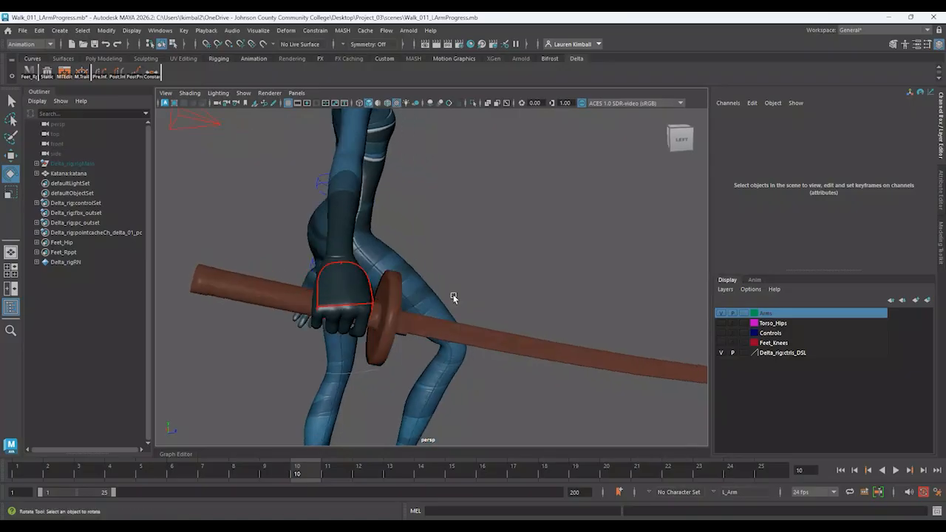
{"action": "mouse_move", "coordinate": [488, 268]}
{"action": "left_mouse_down", "text": "alt"}
{"action": "mouse_move", "coordinate": [507, 254]}
{"action": "mouse_move", "coordinate": [480, 285]}
{"action": "left_mouse_up", "text": "alt"}
{"action": "left_click_drag", "start_coordinate": [334, 407], "coordinate": [264, 373], "text": "alt"}
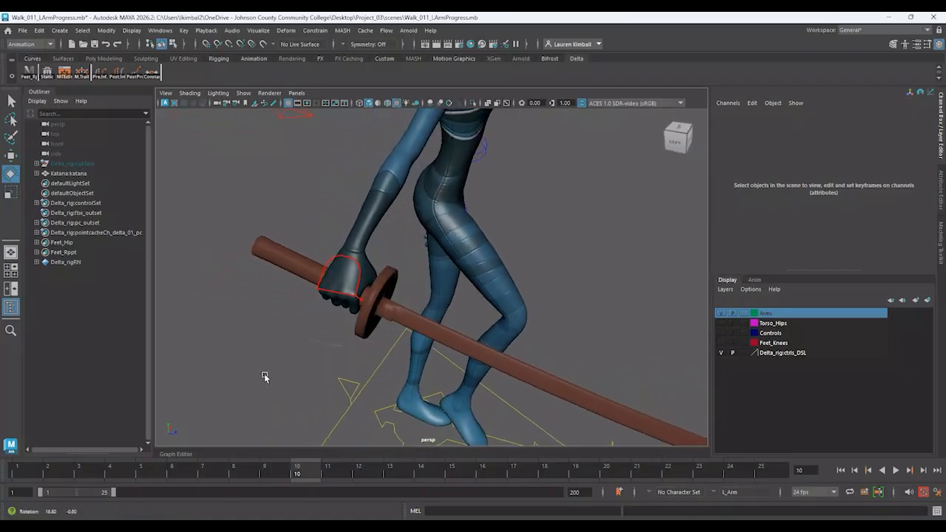
- Save the scene as a new version named Walk_012_ConstrainSword.mb
{"action": "left_click", "coordinate": [23, 31]}
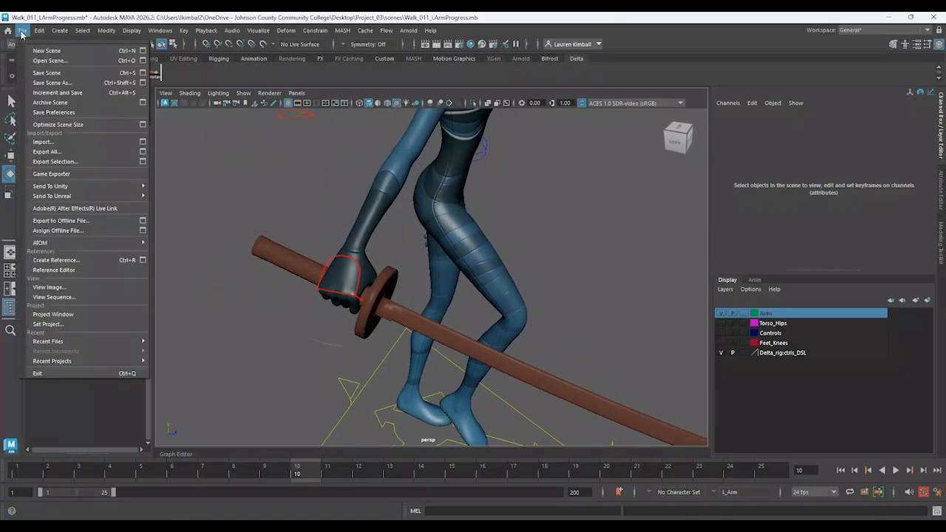
{"action": "left_click", "coordinate": [34, 78]}
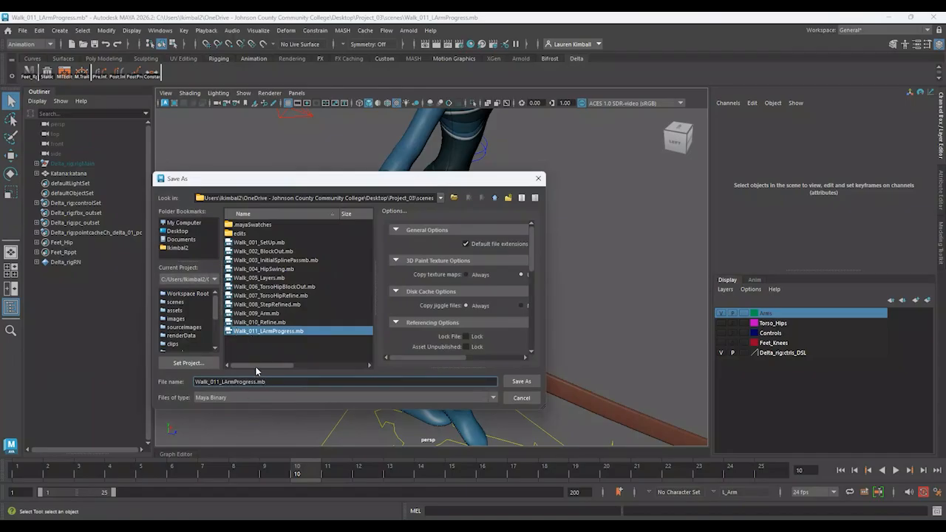
{"action": "key", "text": "BackSpace"}
{"action": "type", "text": "2"}
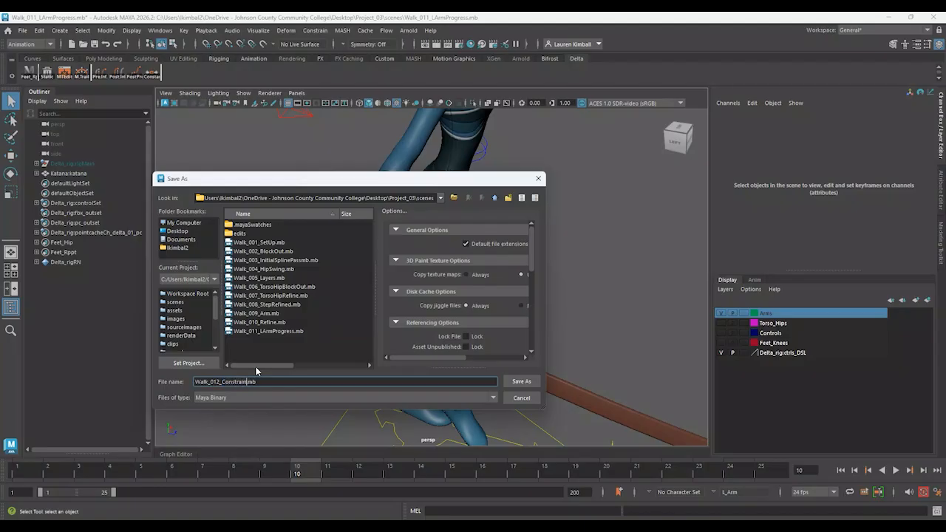
{"action": "key", "text": "Return"}
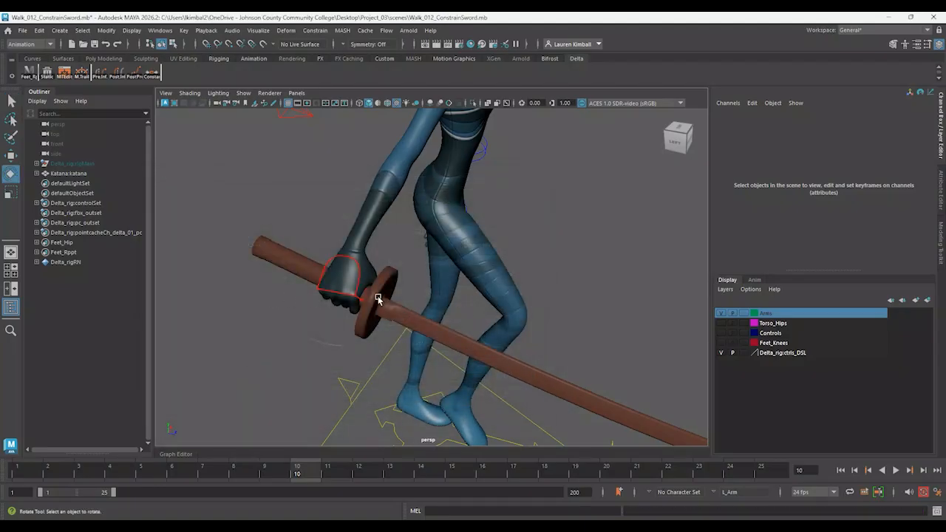
- Move and turn the right IK hand control at frame 10 to bring the hand and katana up in front of the chest
{"action": "left_click_drag", "start_coordinate": [255, 370], "coordinate": [486, 194], "text": "alt"}
{"action": "left_click", "coordinate": [394, 270]}
{"action": "key", "text": "w"}
{"action": "left_click_drag", "start_coordinate": [525, 217], "coordinate": [399, 202], "text": "alt"}
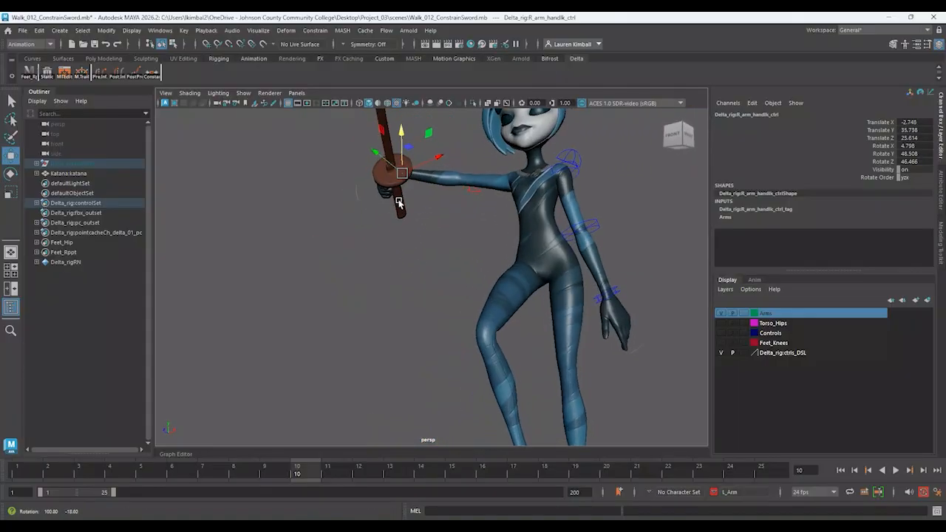
{"action": "left_click_drag", "start_coordinate": [389, 163], "coordinate": [427, 235]}
{"action": "key", "text": "e"}
{"action": "key", "text": "ctrl+z"}
{"action": "key", "text": "w"}
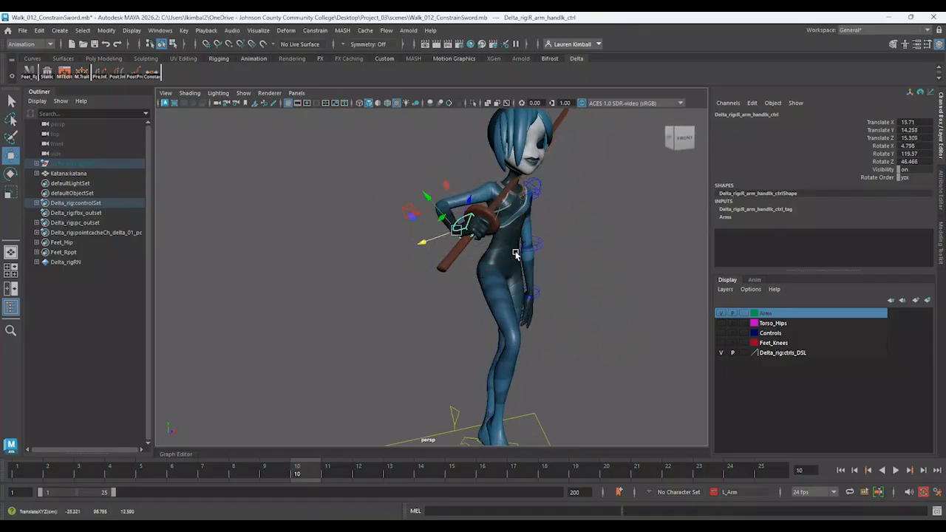
- Rotate and shift the right IK hand control so the katana lies across the right shoulder behind the neck
{"action": "left_click_drag", "start_coordinate": [515, 254], "coordinate": [466, 266], "text": "alt"}
{"action": "key", "text": "e"}
{"action": "key", "text": "w"}
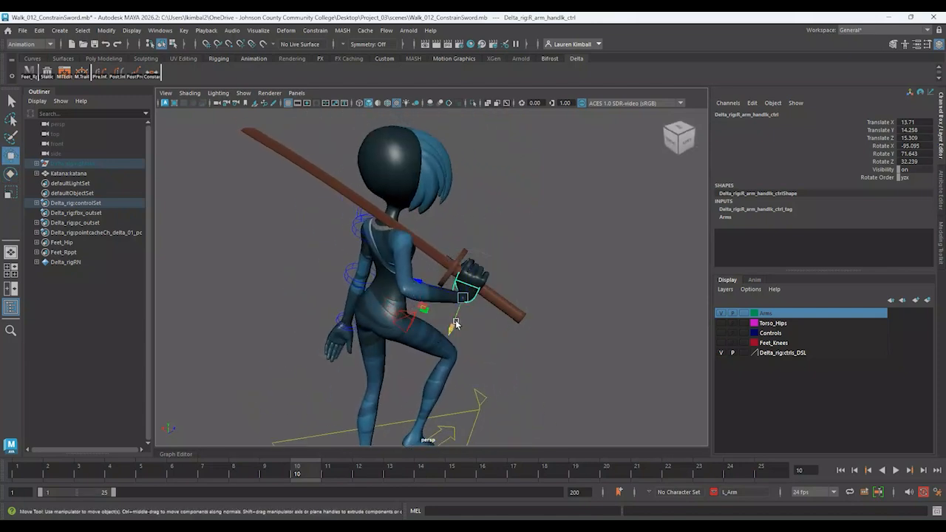
{"action": "mouse_move", "coordinate": [451, 333]}
{"action": "left_mouse_down", "text": "alt"}
{"action": "mouse_move", "coordinate": [439, 325]}
{"action": "mouse_move", "coordinate": [457, 325]}
{"action": "mouse_move", "coordinate": [461, 290]}
{"action": "mouse_move", "coordinate": [419, 303]}
{"action": "mouse_move", "coordinate": [455, 326]}
{"action": "left_mouse_up", "text": "alt"}
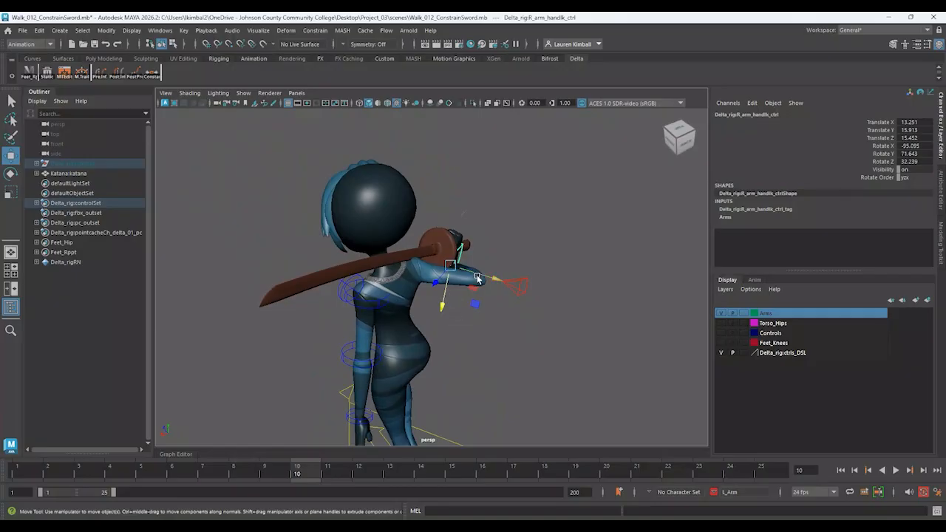
{"action": "left_click_drag", "start_coordinate": [477, 278], "coordinate": [438, 263]}
{"action": "key", "text": "e"}
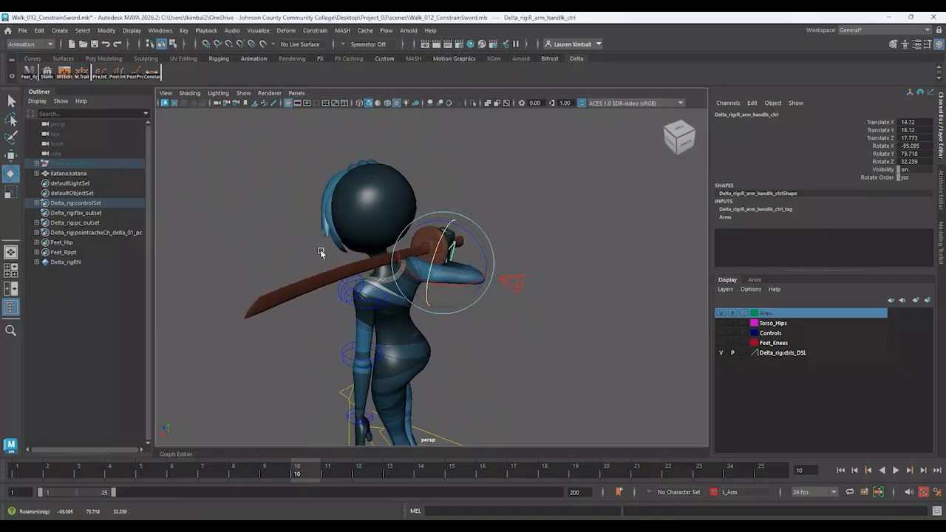
- Lower the right arm's pole vector control to about X 14.5, Y -14.4, Z 9.1 so the elbow points down
{"action": "left_click_drag", "start_coordinate": [320, 249], "coordinate": [454, 227], "text": "alt"}
{"action": "left_click_drag", "start_coordinate": [300, 204], "coordinate": [320, 217], "text": "alt"}
{"action": "left_click", "coordinate": [406, 232]}
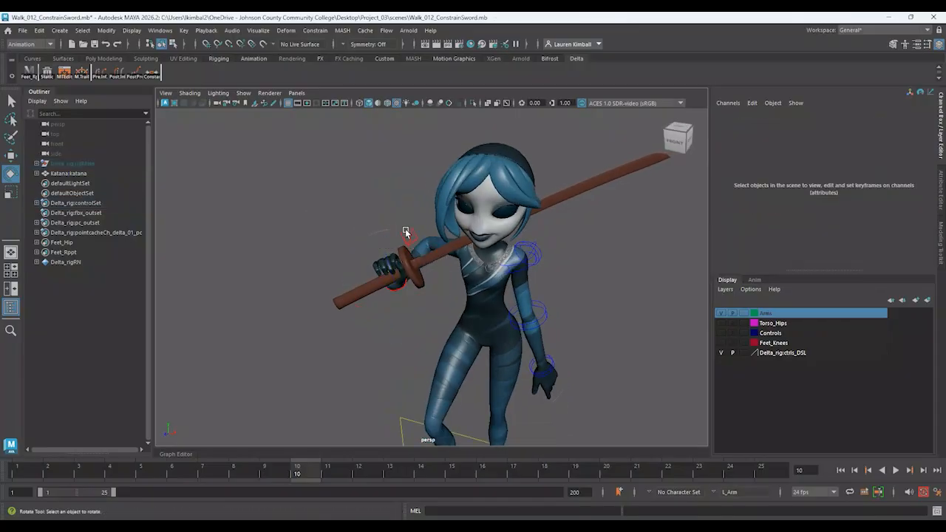
{"action": "left_click", "coordinate": [406, 232]}
{"action": "mouse_move", "coordinate": [366, 246]}
{"action": "left_mouse_down", "text": "alt"}
{"action": "mouse_move", "coordinate": [371, 222]}
{"action": "mouse_move", "coordinate": [373, 251]}
{"action": "left_mouse_up", "text": "alt"}
{"action": "key", "text": "w"}
{"action": "left_click_drag", "start_coordinate": [445, 244], "coordinate": [430, 281]}
{"action": "left_click_drag", "start_coordinate": [399, 319], "coordinate": [409, 352]}
{"action": "left_click_drag", "start_coordinate": [470, 324], "coordinate": [323, 262], "text": "alt"}
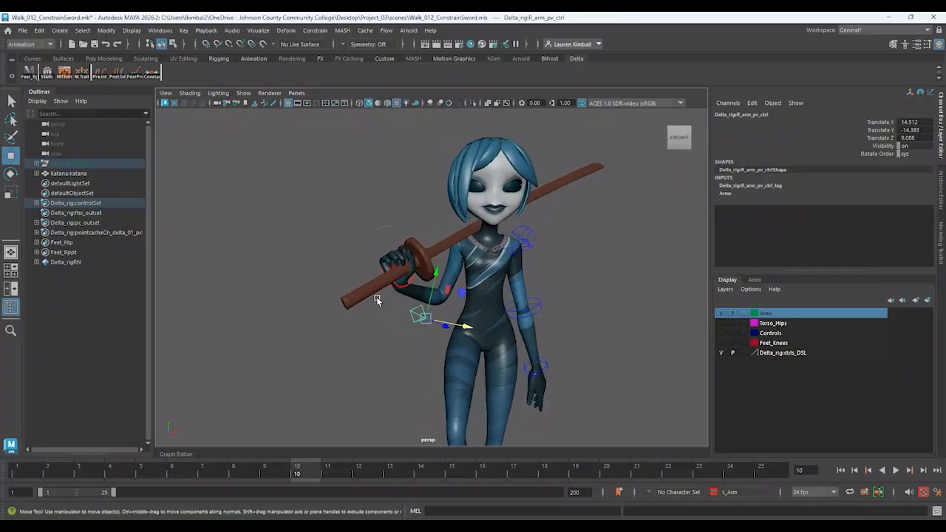
- Try offsetting the constrained katana upward within the closed hand to about X -20.68, Y 109.22, Z 16.03
{"action": "right_click_drag", "start_coordinate": [377, 299], "coordinate": [517, 353], "text": "alt"}
{"action": "left_click_drag", "start_coordinate": [366, 278], "coordinate": [459, 228], "text": "alt"}
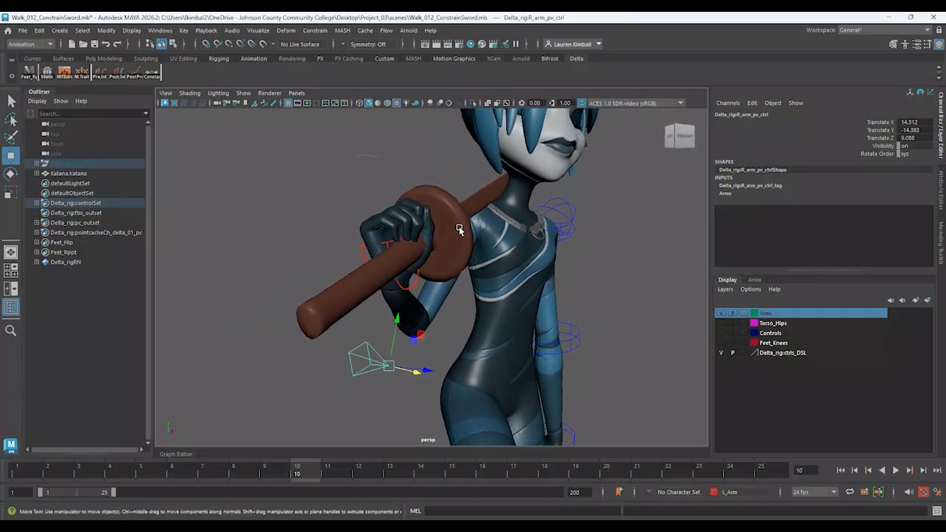
{"action": "left_click", "coordinate": [459, 229]}
{"action": "left_click", "coordinate": [371, 404]}
{"action": "left_click", "coordinate": [397, 284]}
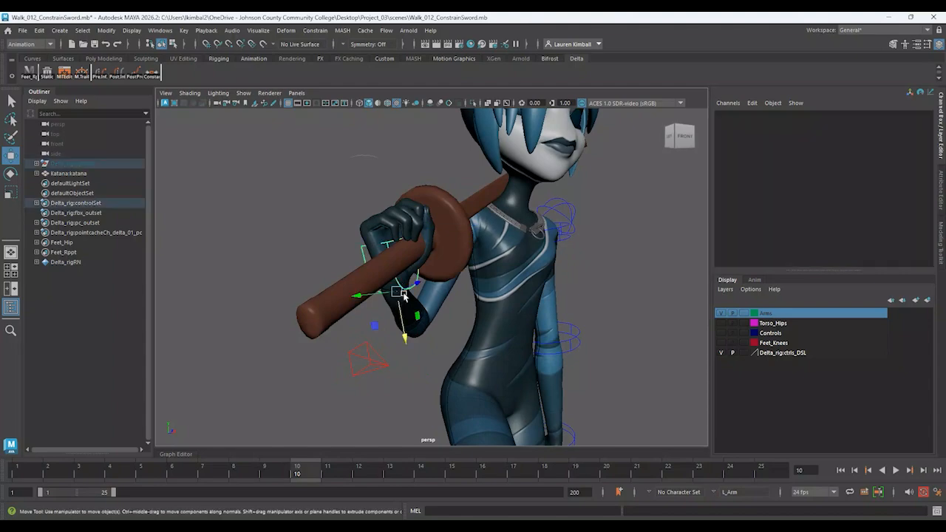
{"action": "left_click", "coordinate": [452, 221]}
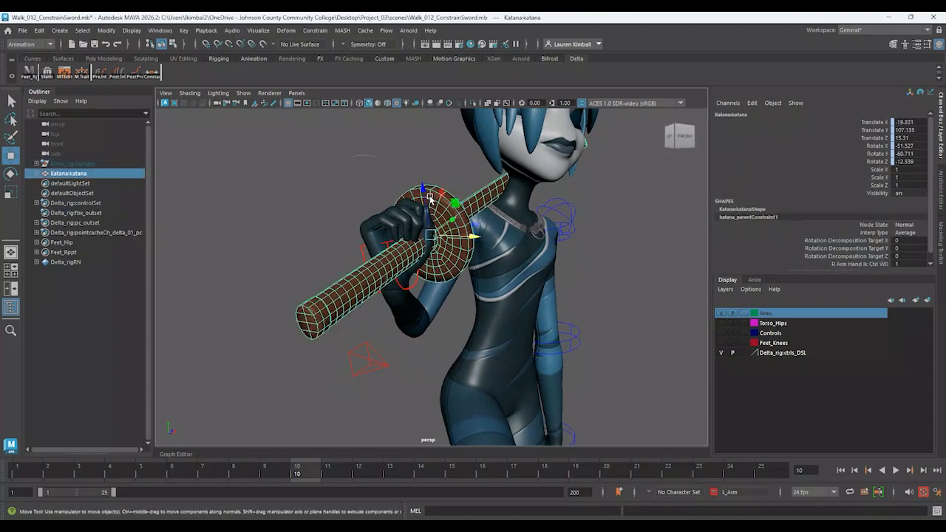
{"action": "left_click_drag", "start_coordinate": [430, 198], "coordinate": [425, 176]}
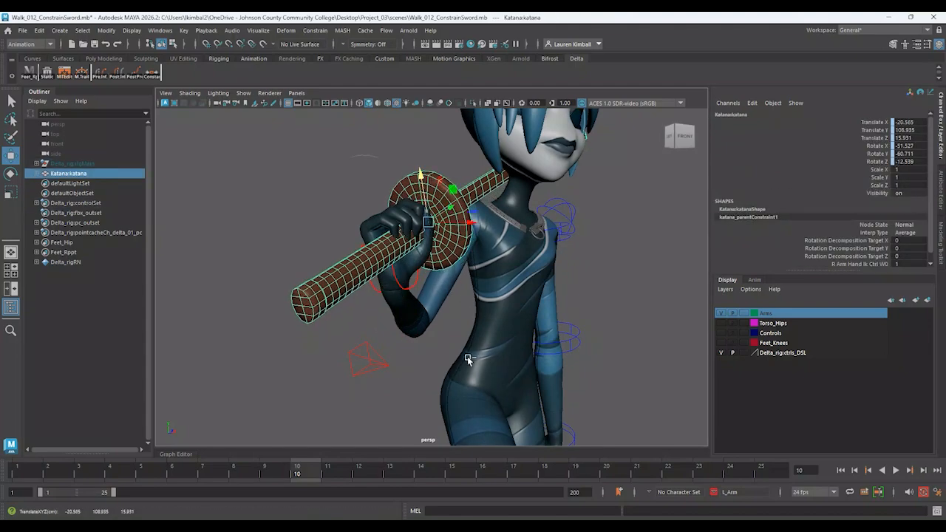
{"action": "key", "text": "ctrl+z"}
{"action": "left_click_drag", "start_coordinate": [406, 217], "coordinate": [358, 183], "text": "alt"}
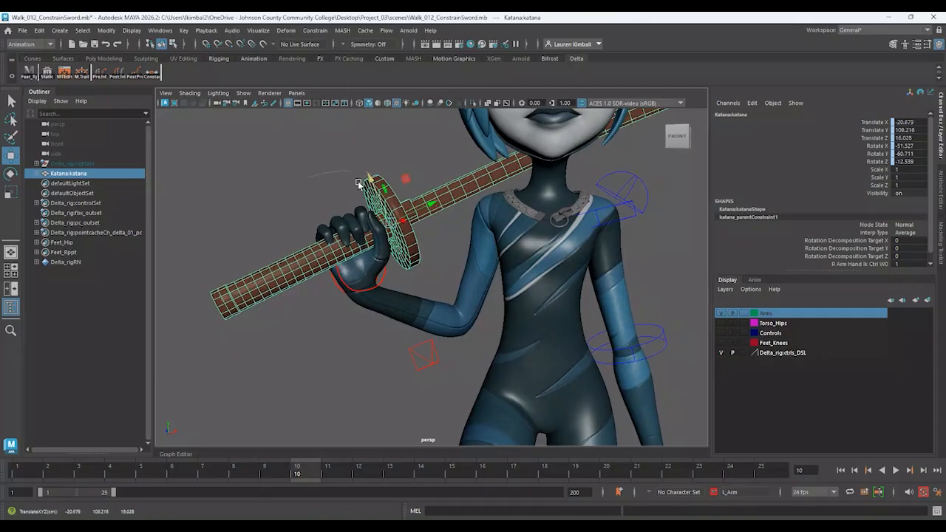
- Apply the parent constraint from the right IK hand control to the offset katana again and enlarge its attribute list
{"action": "left_click", "coordinate": [383, 286]}
{"action": "left_click", "coordinate": [281, 279]}
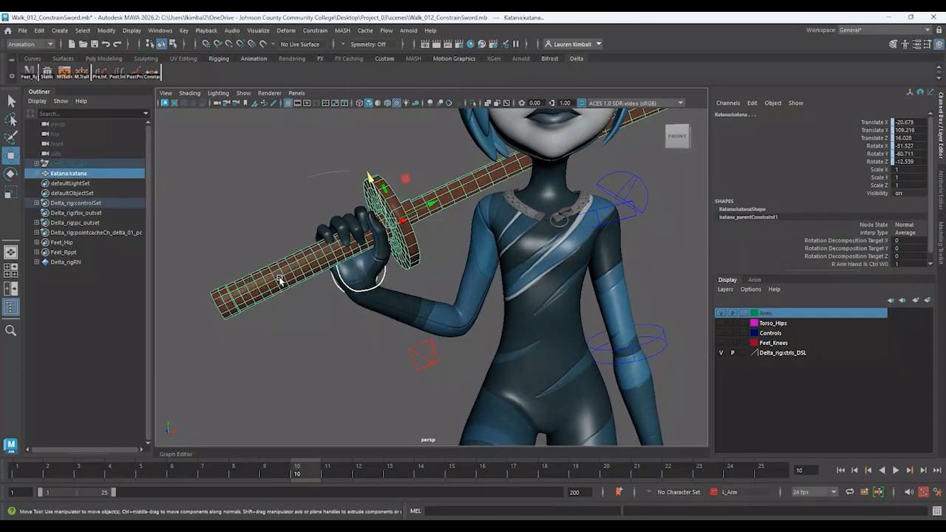
{"action": "left_click", "coordinate": [315, 30]}
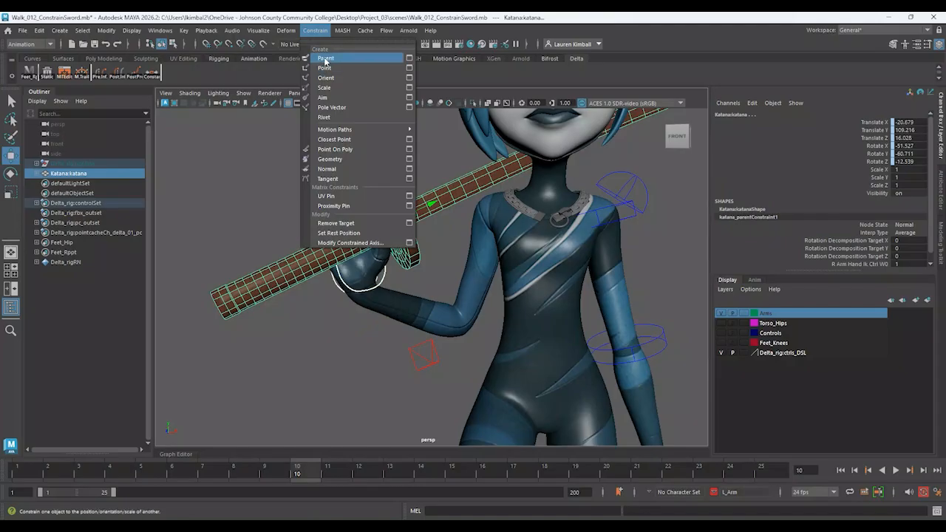
{"action": "left_click", "coordinate": [325, 58]}
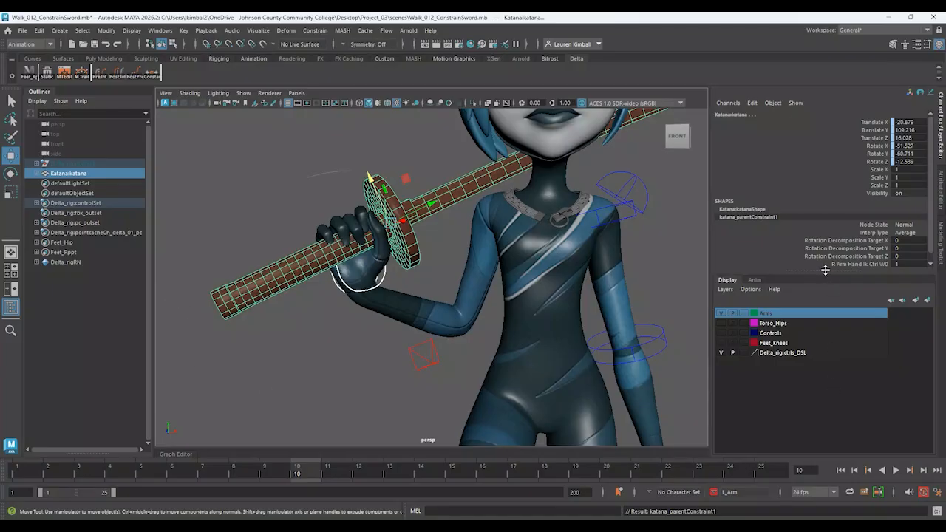
{"action": "left_click_drag", "start_coordinate": [826, 271], "coordinate": [842, 353]}
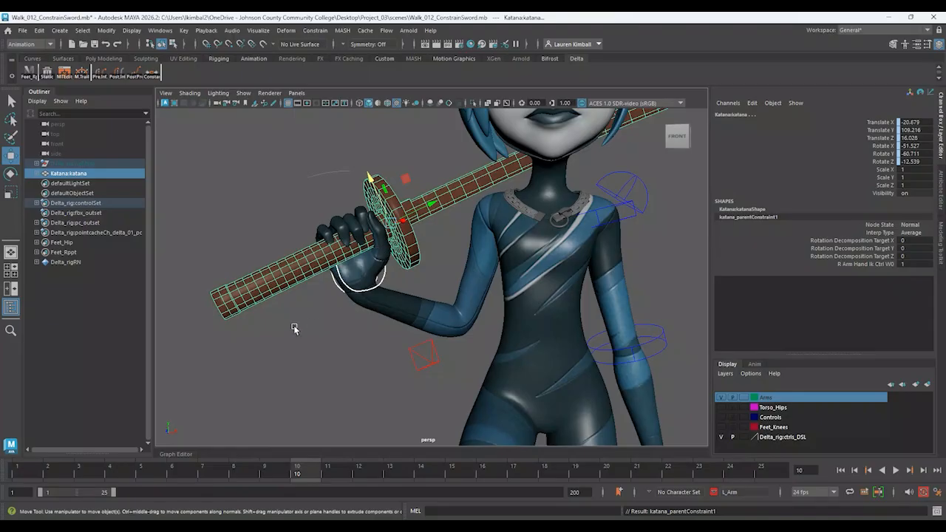
- Try rotating the right IK hand control and then the katana itself to test the constraint
{"action": "left_click", "coordinate": [350, 288]}
{"action": "key", "text": "e"}
{"action": "left_click_drag", "start_coordinate": [329, 278], "coordinate": [291, 289]}
{"action": "left_click", "coordinate": [365, 336]}
{"action": "left_click_drag", "start_coordinate": [365, 335], "coordinate": [441, 225], "text": "alt"}
{"action": "left_click", "coordinate": [450, 253]}
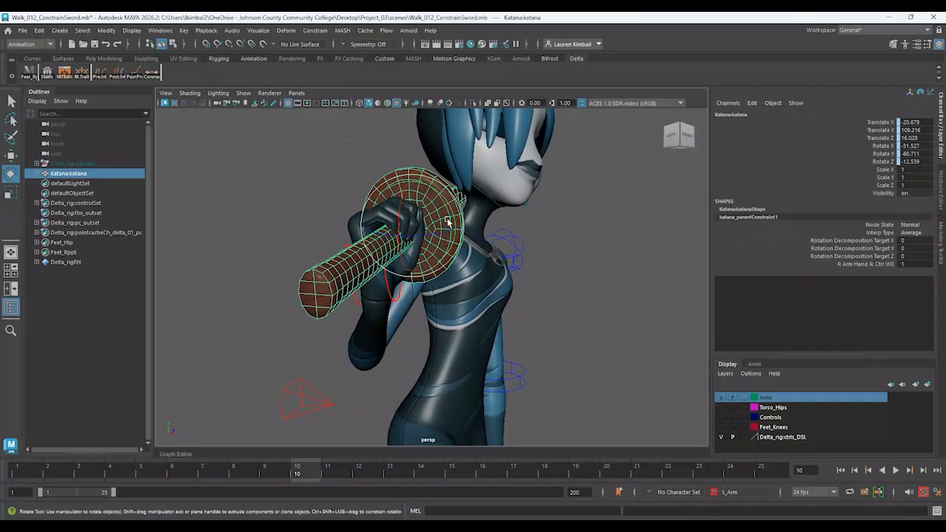
{"action": "left_click_drag", "start_coordinate": [426, 283], "coordinate": [446, 215]}
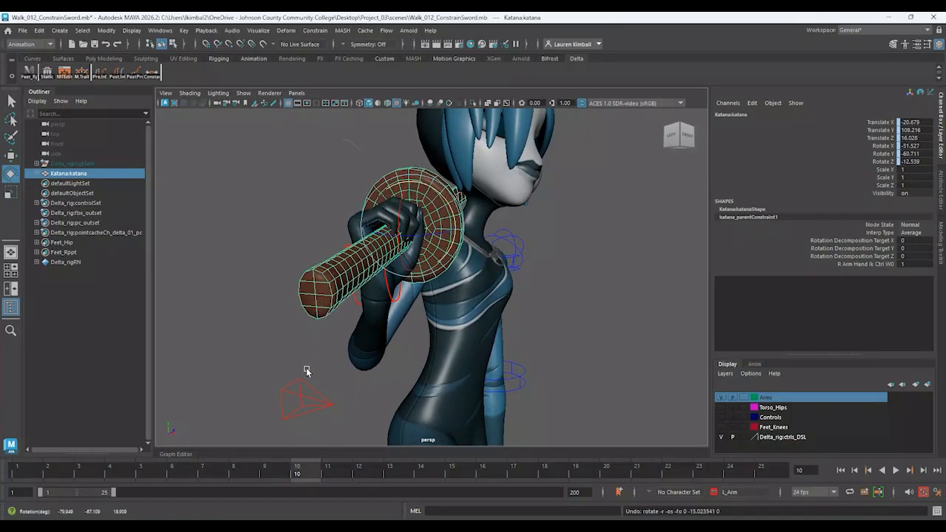
{"action": "left_click", "coordinate": [306, 374]}
{"action": "left_click_drag", "start_coordinate": [306, 374], "coordinate": [424, 239], "text": "alt"}
{"action": "left_click", "coordinate": [424, 239]}
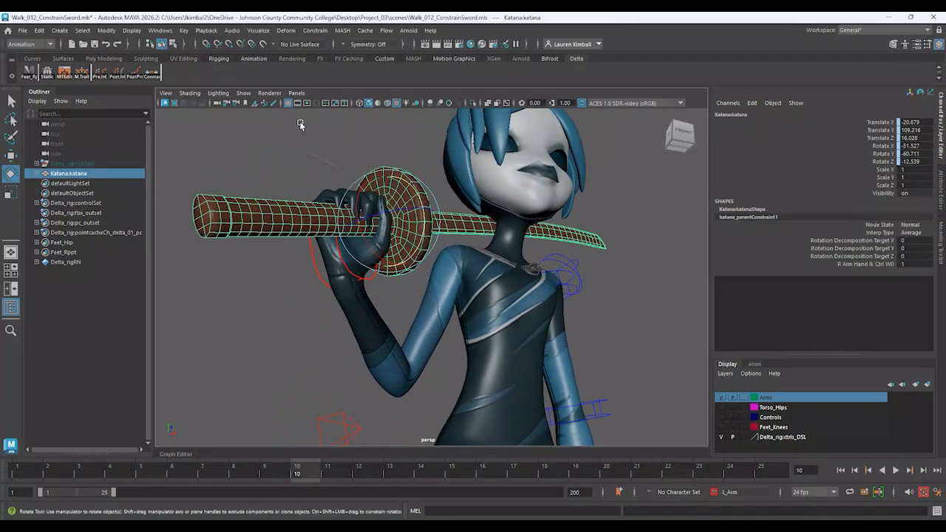
- Show the animation layers, select BaseAnimation and try a small katana rotation, undoing it
{"action": "left_click", "coordinate": [754, 363]}
{"action": "left_click_drag", "start_coordinate": [768, 355], "coordinate": [770, 302]}
{"action": "left_click", "coordinate": [702, 302]}
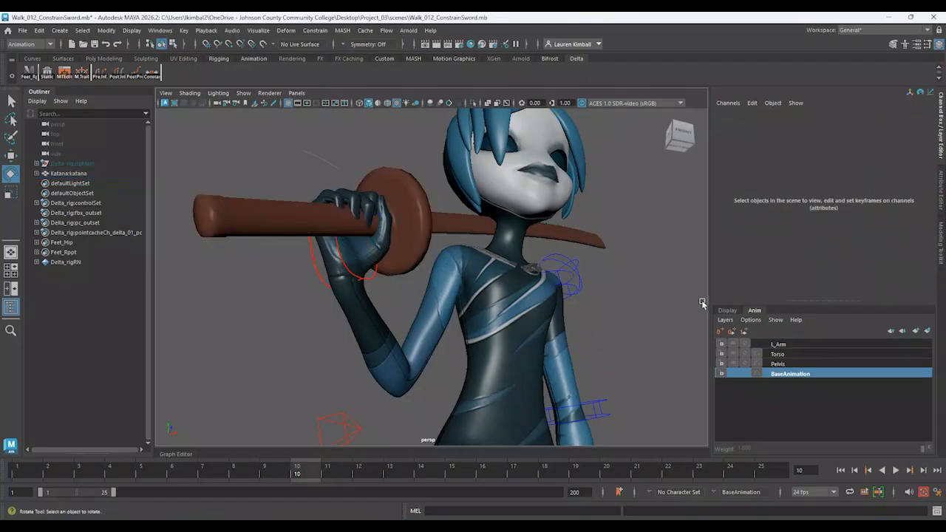
{"action": "left_click_drag", "start_coordinate": [702, 302], "coordinate": [576, 316], "text": "alt"}
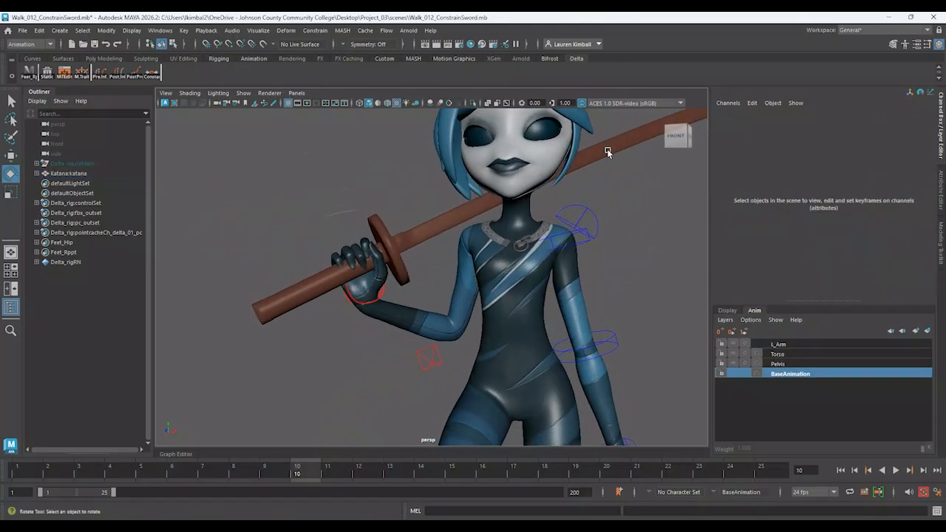
{"action": "left_click", "coordinate": [473, 213]}
{"action": "left_click_drag", "start_coordinate": [415, 208], "coordinate": [416, 212]}
{"action": "key", "text": "ctrl+z"}
- Undo back past the repeated parent constraint and the katana offset, keeping the katana selected
{"action": "left_click", "coordinate": [390, 365]}
{"action": "key", "text": "ctrl+z"}
{"action": "key", "text": "ctrl+z"}
{"action": "key", "text": "ctrl+z"}
{"action": "key", "text": "ctrl+z"}
{"action": "key", "text": "ctrl+z"}
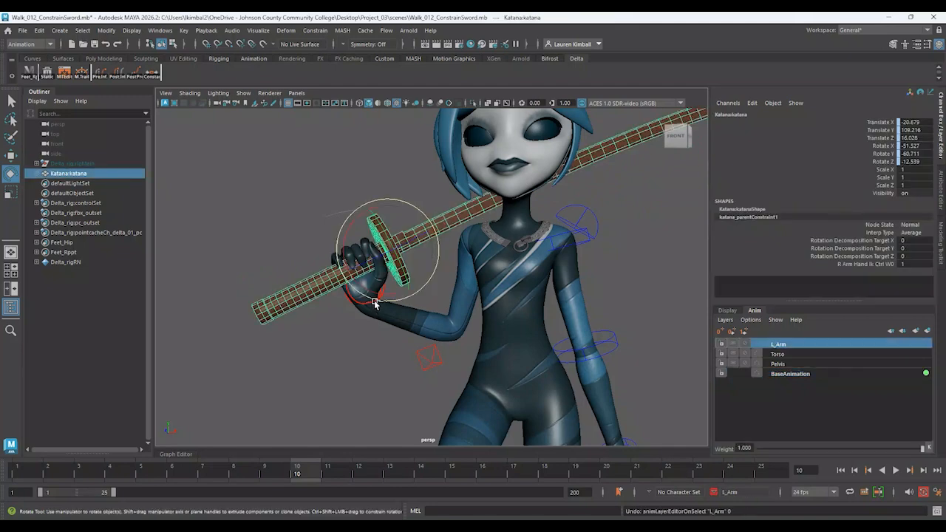
{"action": "key", "text": "ctrl+z"}
{"action": "key", "text": "ctrl+z"}
{"action": "key", "text": "ctrl+z"}
{"action": "key", "text": "ctrl+z"}
{"action": "key", "text": "ctrl+z"}
{"action": "key", "text": "ctrl+z"}
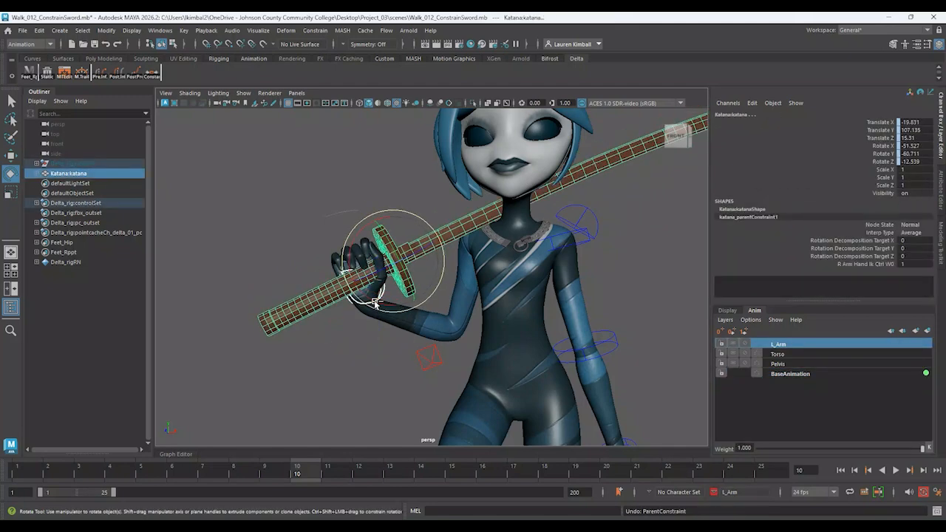
{"action": "key", "text": "ctrl+z"}
{"action": "key", "text": "shift+z"}
{"action": "key", "text": "shift+z"}
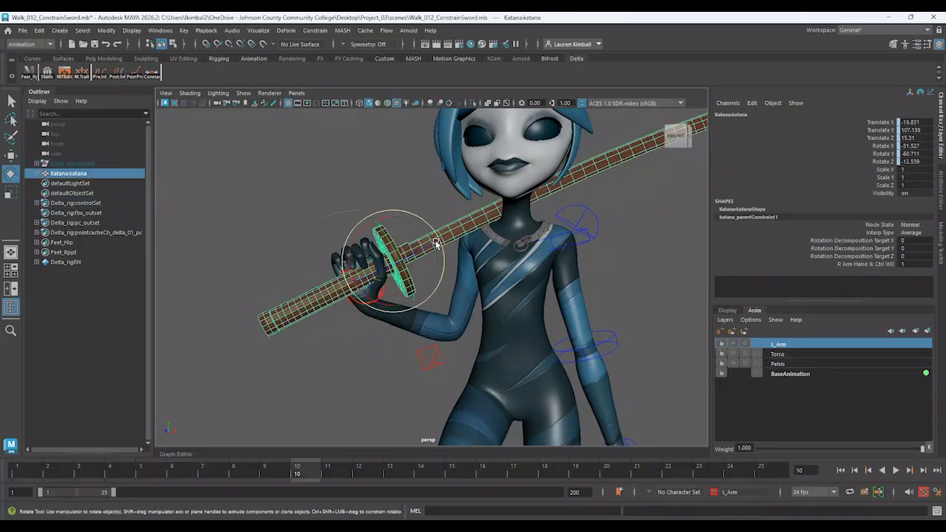
- Move the katana within the right hand's grip to about X -20.95, Y 109.07, Z 15.28
{"action": "key", "text": "w"}
{"action": "left_click_drag", "start_coordinate": [382, 236], "coordinate": [463, 238]}
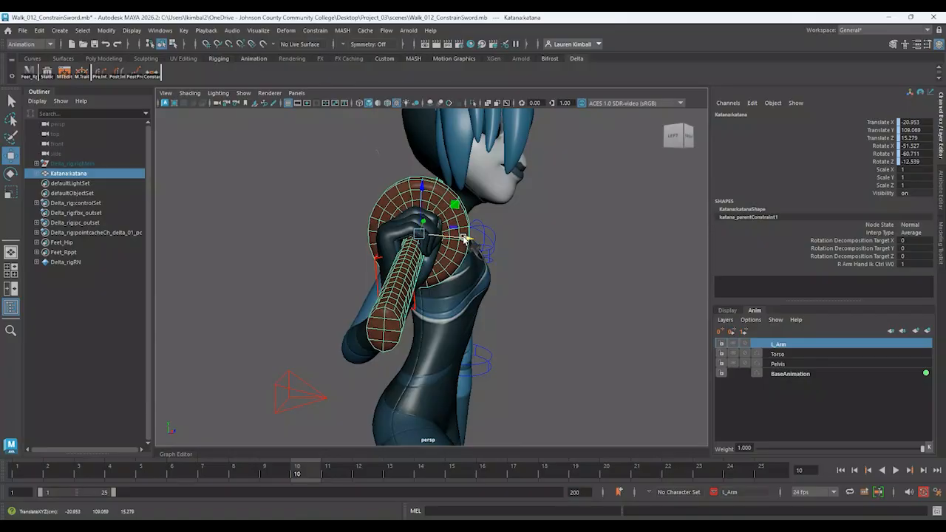
{"action": "left_click_drag", "start_coordinate": [521, 239], "coordinate": [378, 261], "text": "alt"}
{"action": "left_click", "coordinate": [434, 241]}
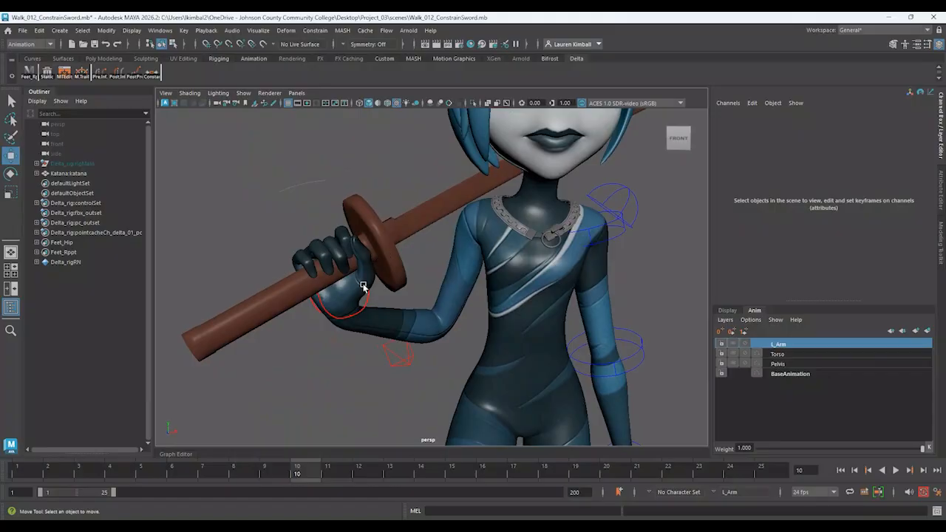
- Parent-constrain the repositioned katana to the right IK hand control
{"action": "left_click", "coordinate": [353, 317]}
{"action": "left_click", "coordinate": [400, 237]}
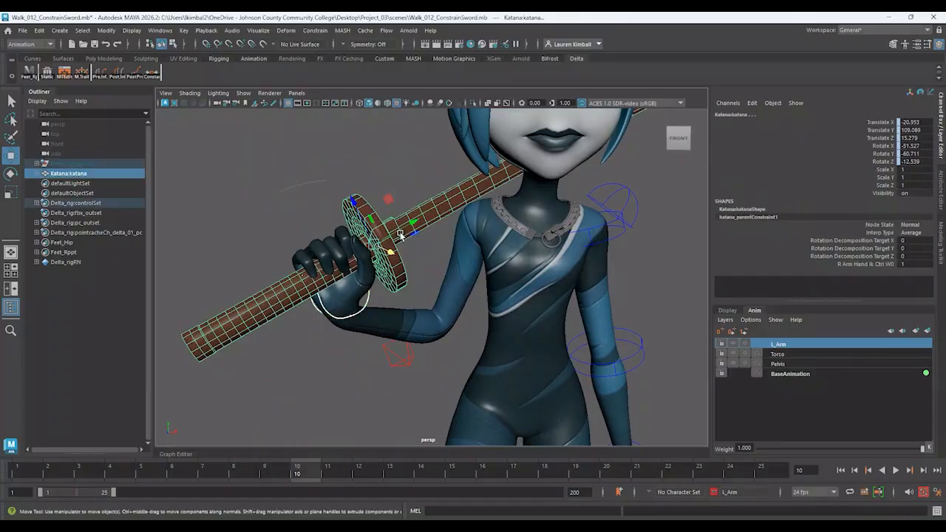
{"action": "left_click", "coordinate": [315, 30]}
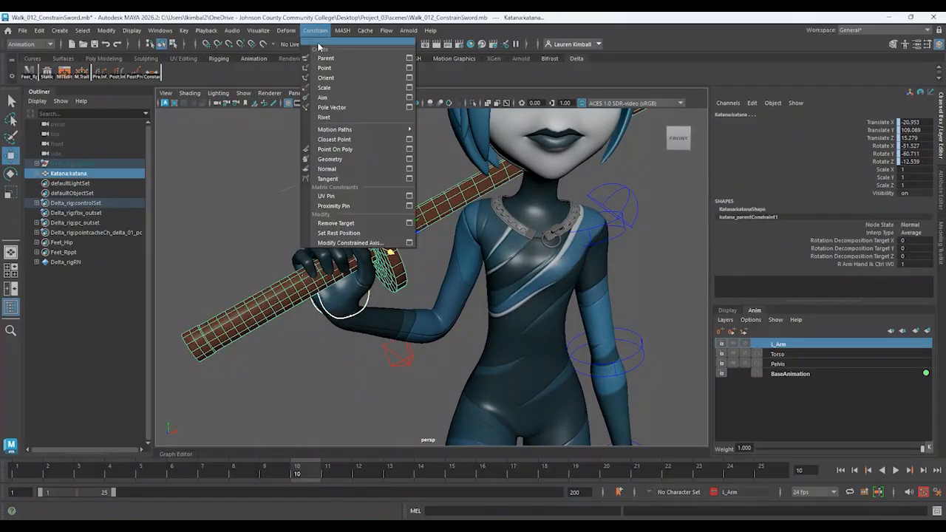
{"action": "left_click", "coordinate": [323, 59]}
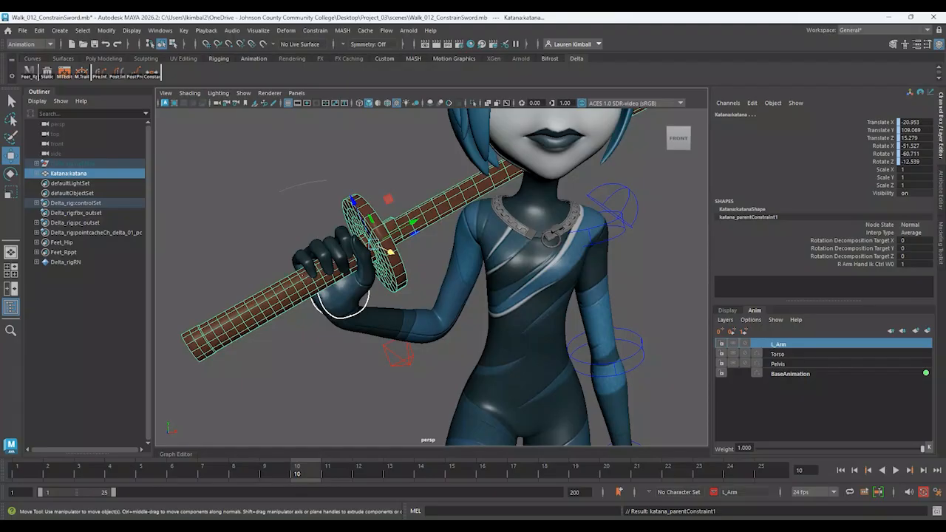
- Select the right IK hand control and lower it to about X 15.2, Y 14.16, Z 17.64 on frame 10
{"action": "left_click", "coordinate": [453, 253]}
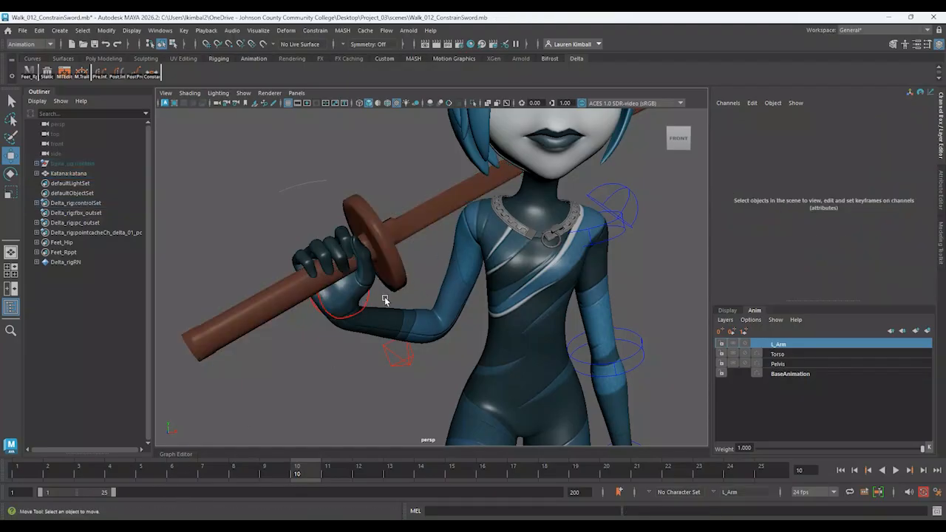
{"action": "left_click", "coordinate": [332, 309]}
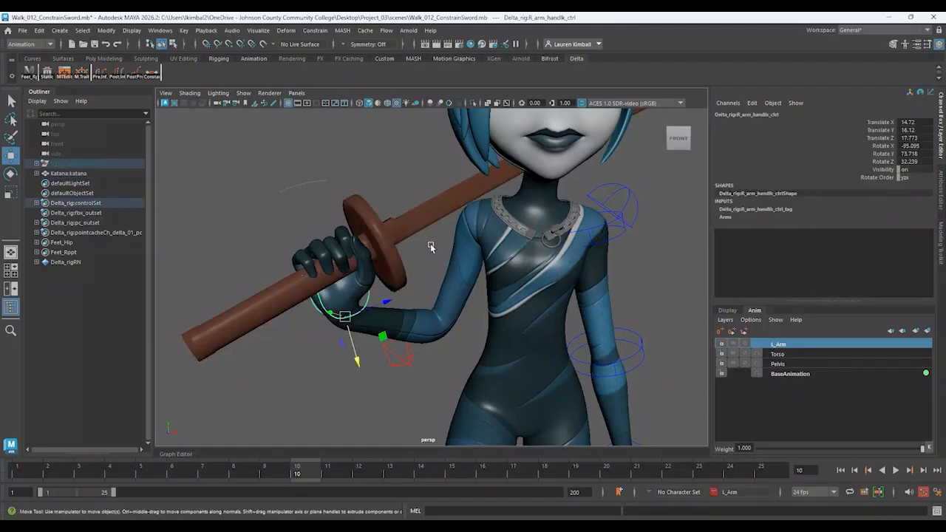
{"action": "left_click_drag", "start_coordinate": [486, 220], "coordinate": [472, 201], "text": "alt"}
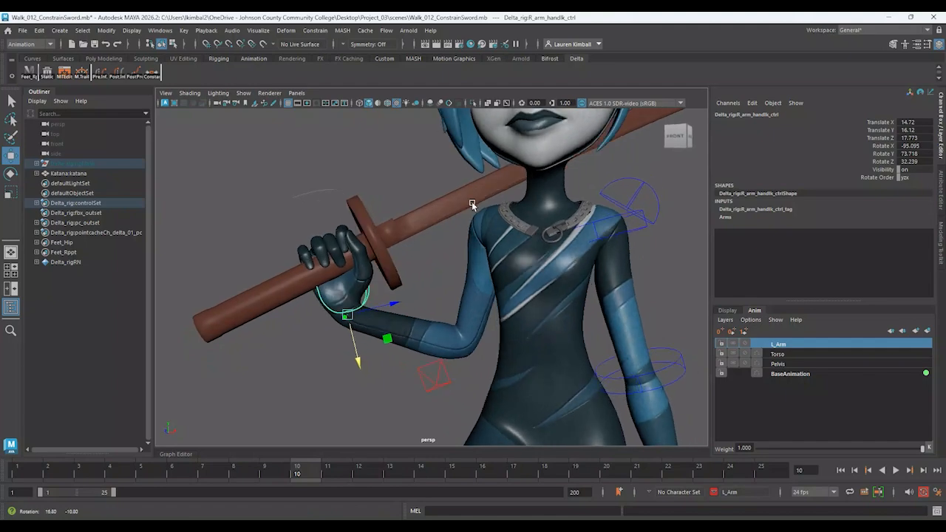
{"action": "left_click_drag", "start_coordinate": [352, 349], "coordinate": [362, 369]}
{"action": "left_click_drag", "start_coordinate": [310, 303], "coordinate": [323, 282], "text": "alt"}
{"action": "right_click_drag", "start_coordinate": [323, 282], "coordinate": [381, 279], "text": "alt"}
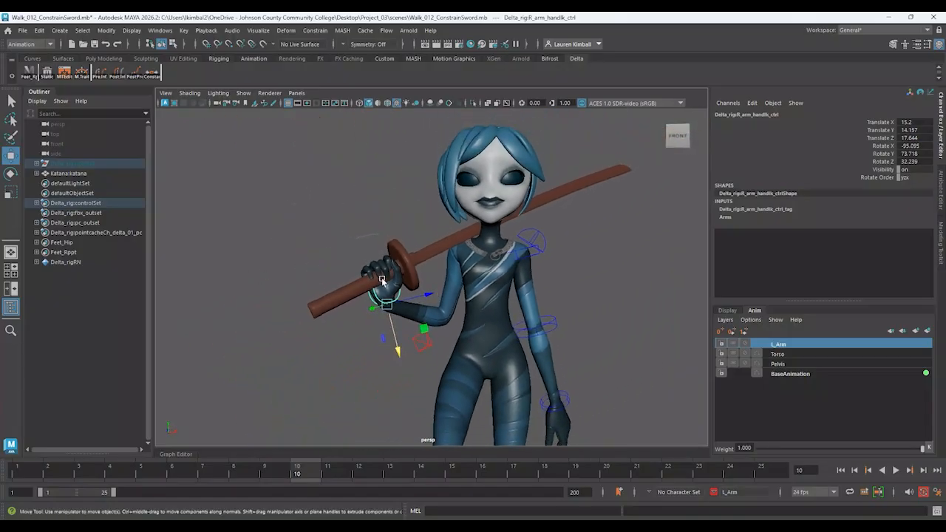
- Play back the walk cycle with the full body in view, stop it, and return to frame 10
{"action": "right_click_drag", "start_coordinate": [623, 362], "coordinate": [516, 332], "text": "alt"}
{"action": "middle_click_drag", "start_coordinate": [516, 332], "coordinate": [485, 297], "text": "alt"}
{"action": "right_click_drag", "start_coordinate": [517, 343], "coordinate": [450, 351], "text": "alt"}
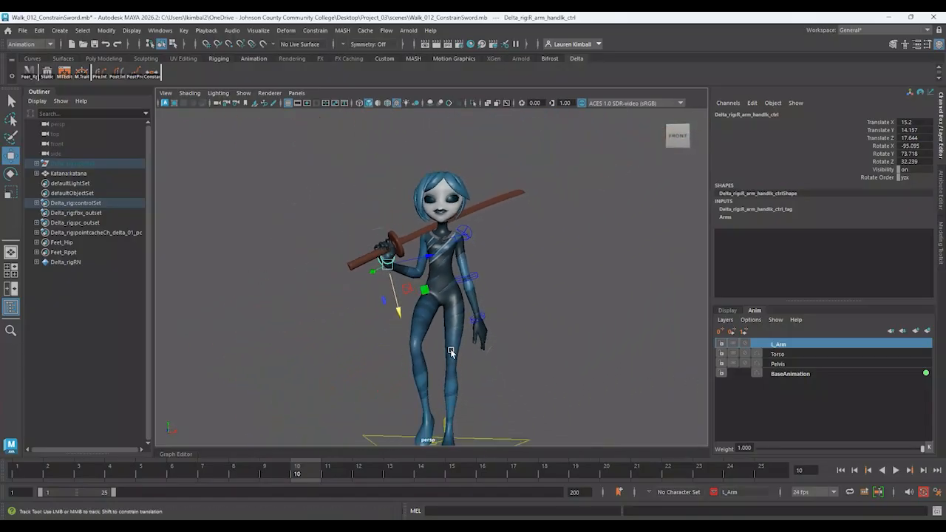
{"action": "middle_click_drag", "start_coordinate": [450, 350], "coordinate": [454, 289], "text": "alt"}
{"action": "left_click_drag", "start_coordinate": [455, 290], "coordinate": [437, 329], "text": "alt"}
{"action": "left_click_drag", "start_coordinate": [478, 387], "coordinate": [488, 319], "text": "alt"}
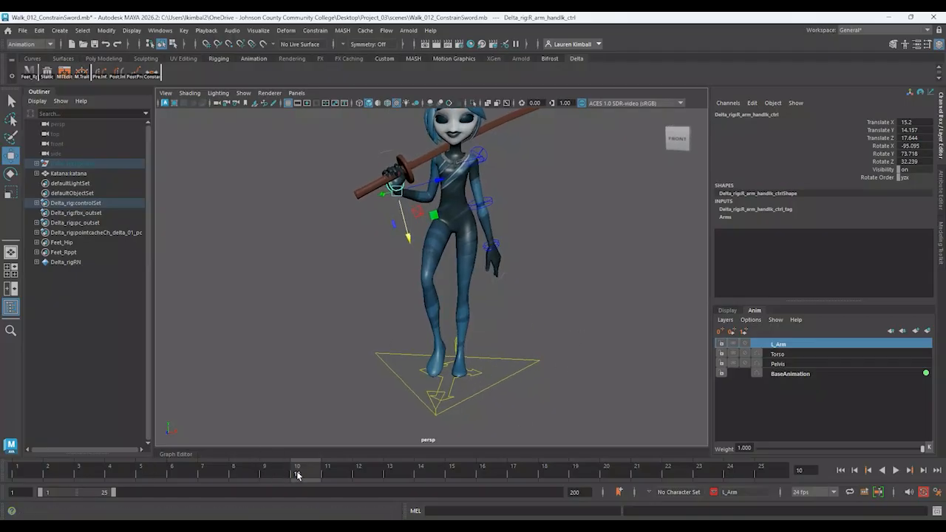
{"action": "key", "text": "alt+v"}
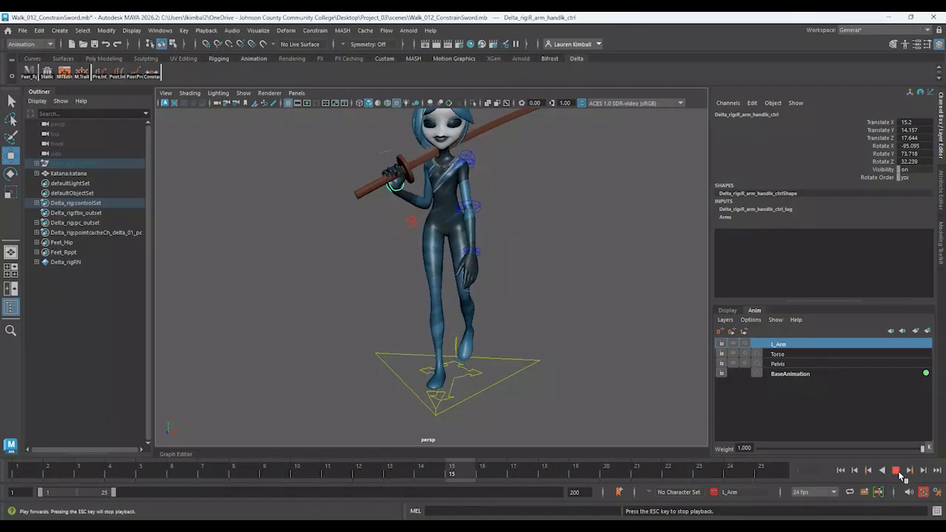
{"action": "left_click", "coordinate": [896, 470]}
{"action": "left_click", "coordinate": [298, 479]}
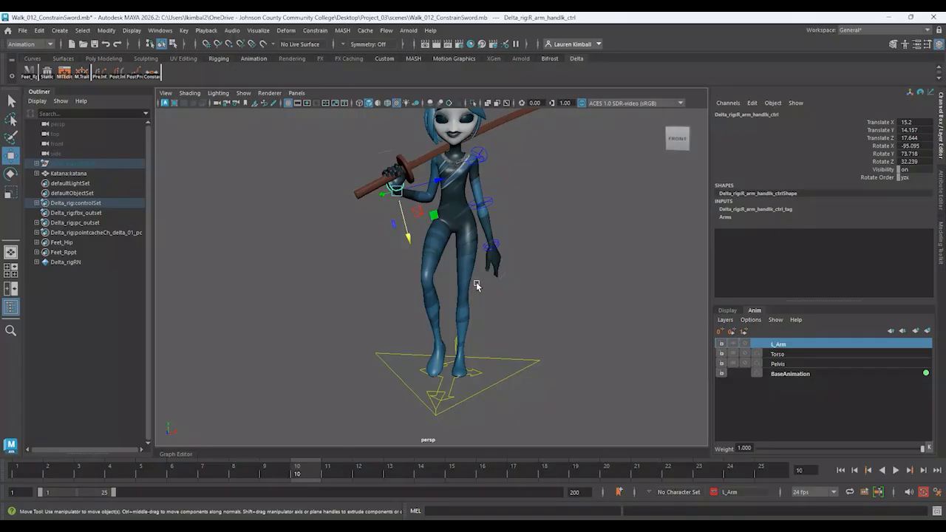
- Show the Controls display layer, select the right arm settings control and set its ik_follow to 1
{"action": "left_click_drag", "start_coordinate": [477, 286], "coordinate": [466, 321], "text": "alt"}
{"action": "middle_click_drag", "start_coordinate": [466, 321], "coordinate": [471, 397], "text": "alt"}
{"action": "right_click_drag", "start_coordinate": [470, 397], "coordinate": [543, 401], "text": "alt"}
{"action": "left_click_drag", "start_coordinate": [542, 401], "coordinate": [527, 324], "text": "alt"}
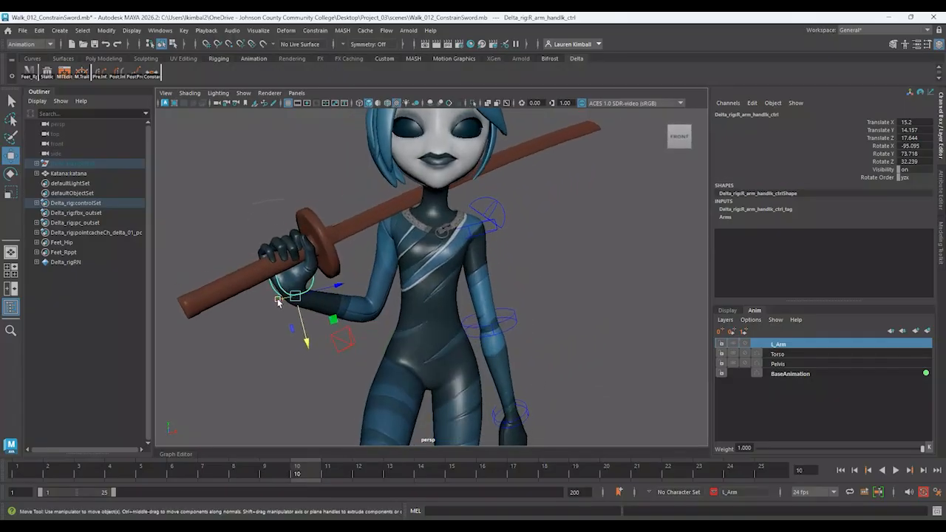
{"action": "right_click_drag", "start_coordinate": [547, 305], "coordinate": [293, 262], "text": "alt"}
{"action": "left_click_drag", "start_coordinate": [437, 261], "coordinate": [412, 281], "text": "alt"}
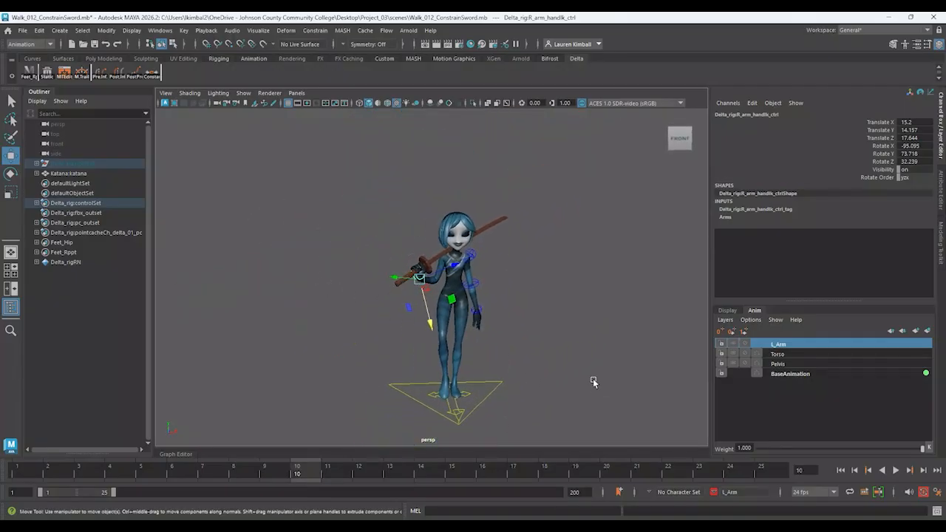
{"action": "left_click_drag", "start_coordinate": [593, 382], "coordinate": [555, 363], "text": "alt"}
{"action": "left_click", "coordinate": [727, 311]}
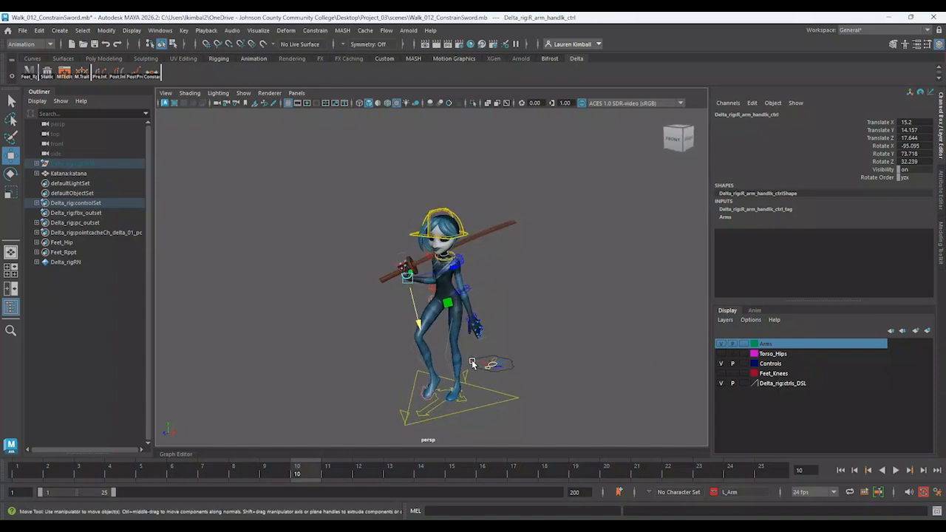
{"action": "left_click", "coordinate": [492, 364]}
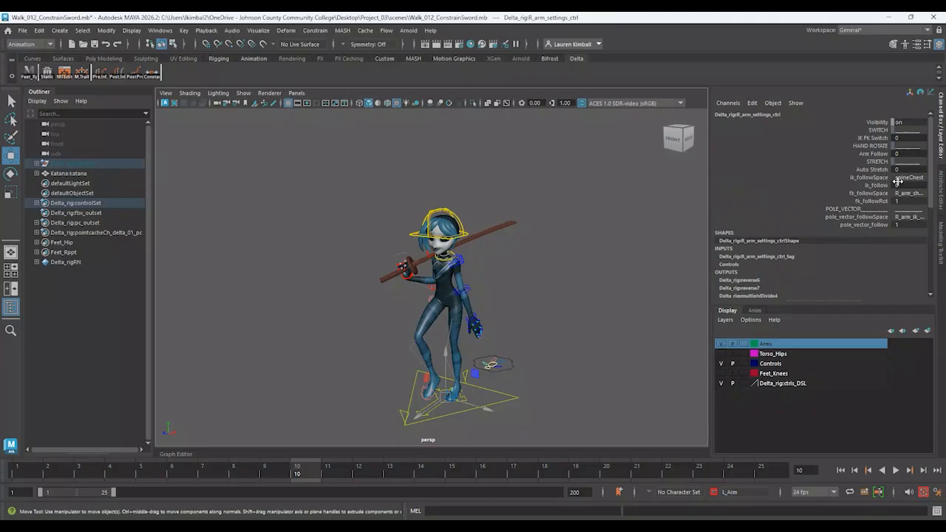
{"action": "left_click_drag", "start_coordinate": [660, 180], "coordinate": [623, 181]}
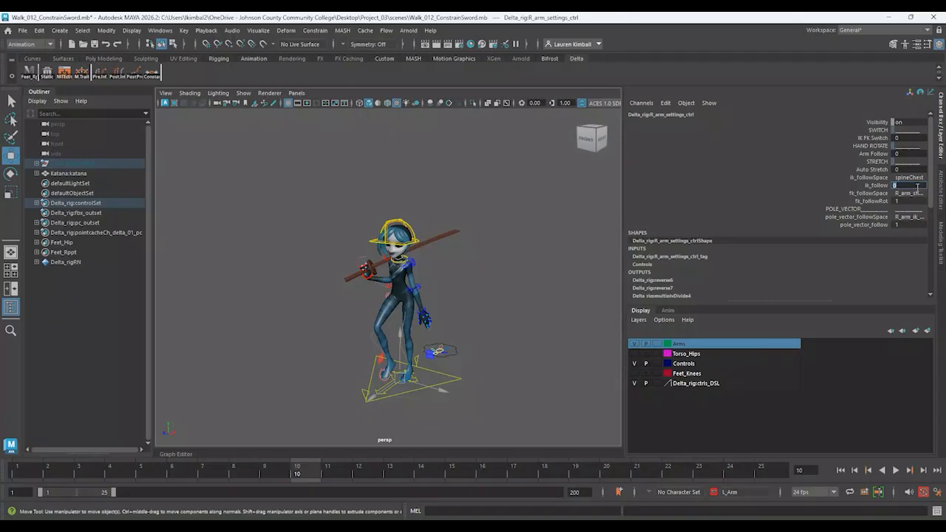
{"action": "right_click_drag", "start_coordinate": [362, 184], "coordinate": [478, 252], "text": "alt"}
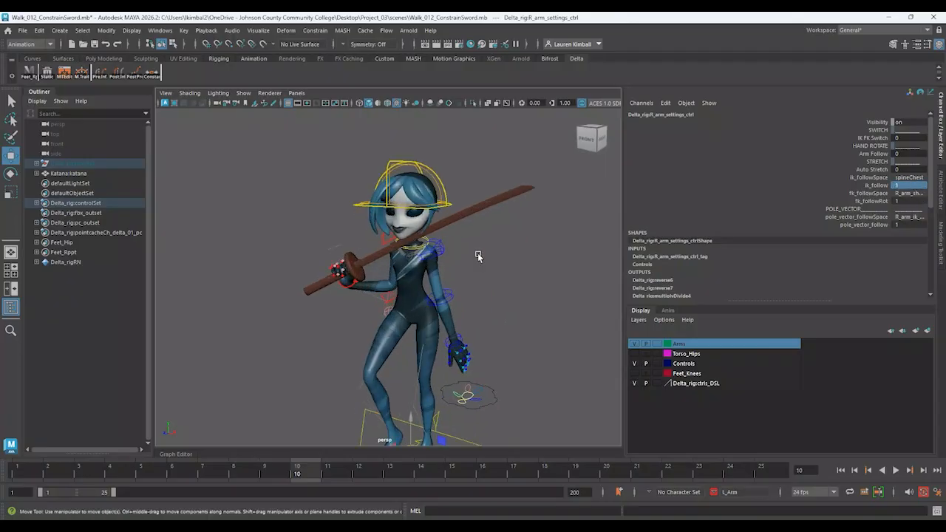
- Play the walk cycle to check the arm, set ik_followSpace to R_arm_shoulder, and return to frame 10
{"action": "left_click_drag", "start_coordinate": [477, 252], "coordinate": [547, 268], "text": "alt"}
{"action": "middle_click_drag", "start_coordinate": [547, 268], "coordinate": [507, 309], "text": "alt"}
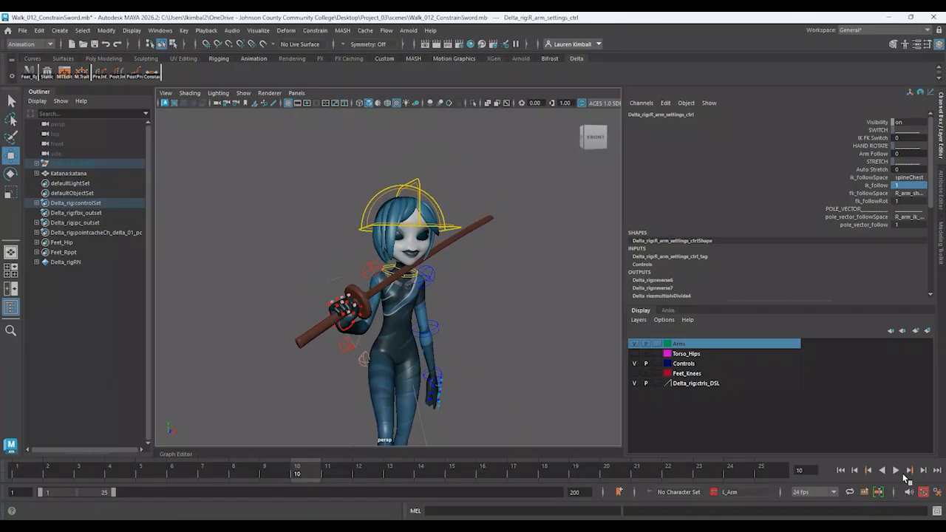
{"action": "left_click", "coordinate": [897, 470]}
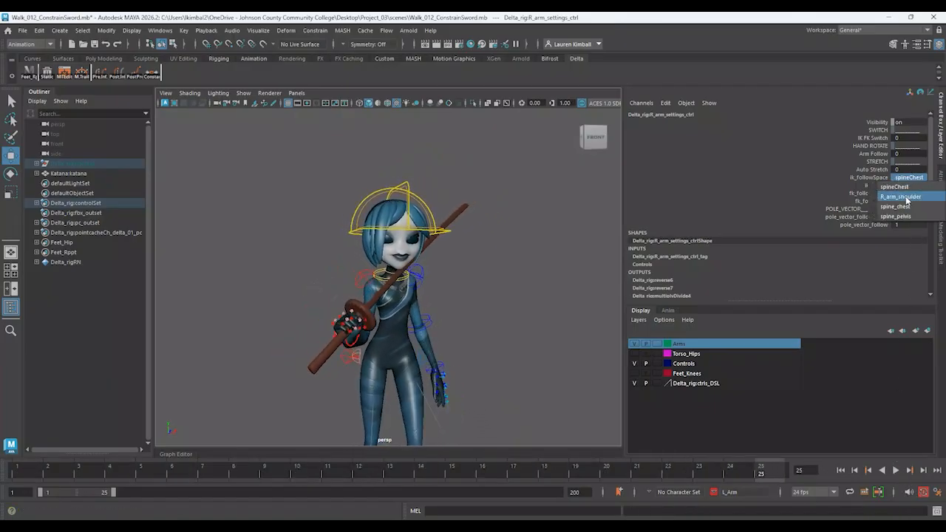
{"action": "left_click", "coordinate": [288, 479]}
- Hide the Controls layer and move the right IK hand control to about X 10.49, Y 13.49, Z 10.21
{"action": "left_click_drag", "start_coordinate": [274, 342], "coordinate": [353, 355], "text": "alt"}
{"action": "left_click_drag", "start_coordinate": [549, 339], "coordinate": [605, 371], "text": "alt"}
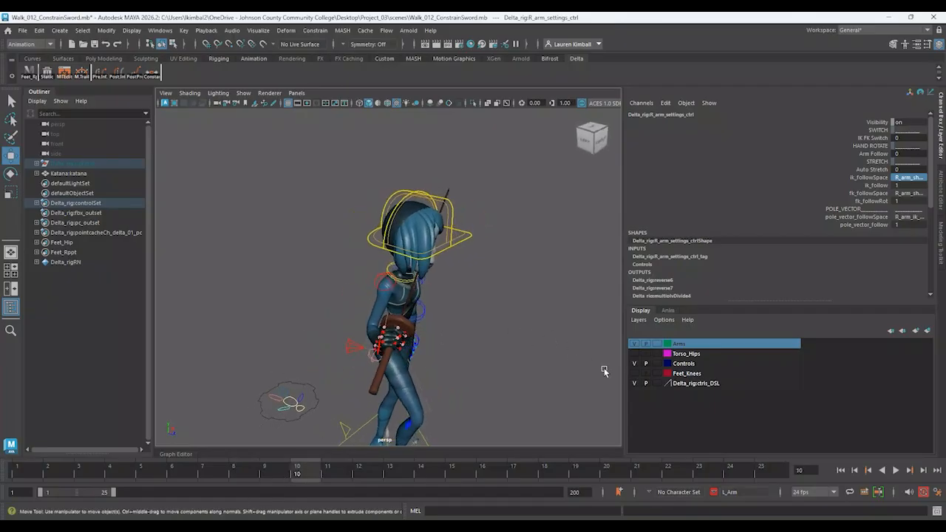
{"action": "left_click_drag", "start_coordinate": [513, 351], "coordinate": [373, 325], "text": "alt"}
{"action": "left_click", "coordinate": [384, 325]}
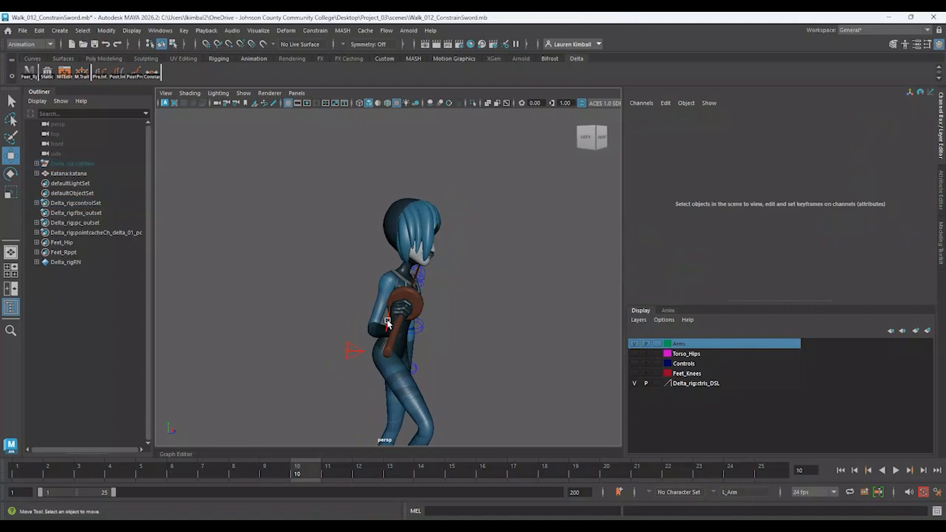
{"action": "left_click", "coordinate": [396, 320]}
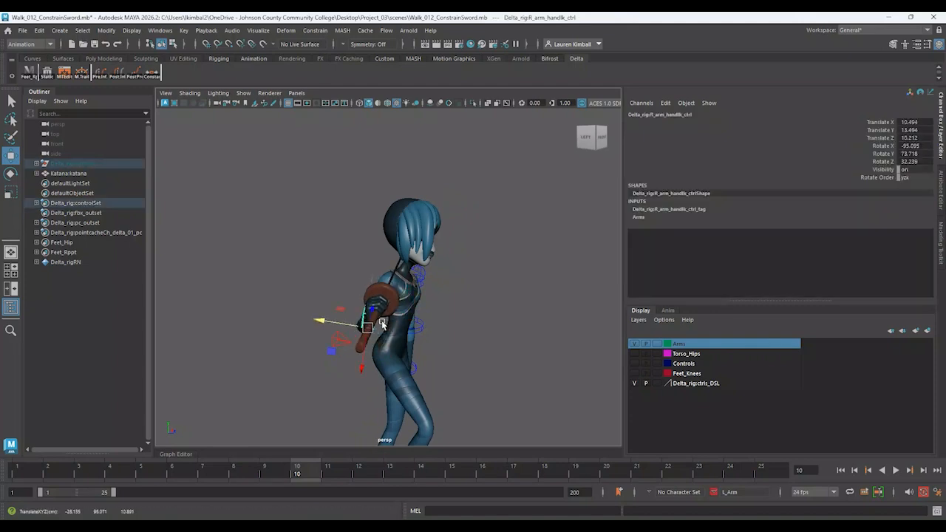
{"action": "left_click_drag", "start_coordinate": [383, 324], "coordinate": [500, 343], "text": "alt"}
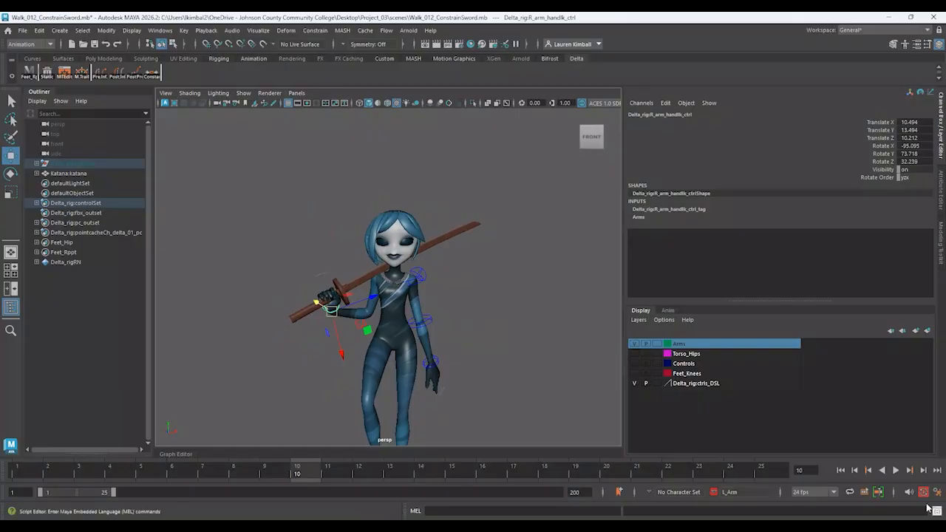
- Play the walk cycle from the first frame, check the sword arm up close, and stop playback
{"action": "left_click", "coordinate": [841, 471]}
{"action": "left_click", "coordinate": [895, 470]}
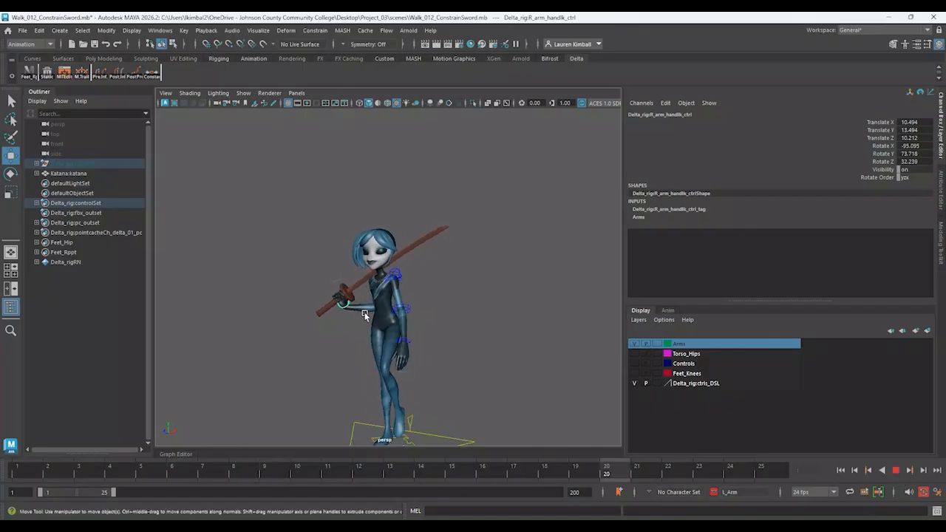
{"action": "right_click_drag", "start_coordinate": [365, 312], "coordinate": [526, 340], "text": "alt"}
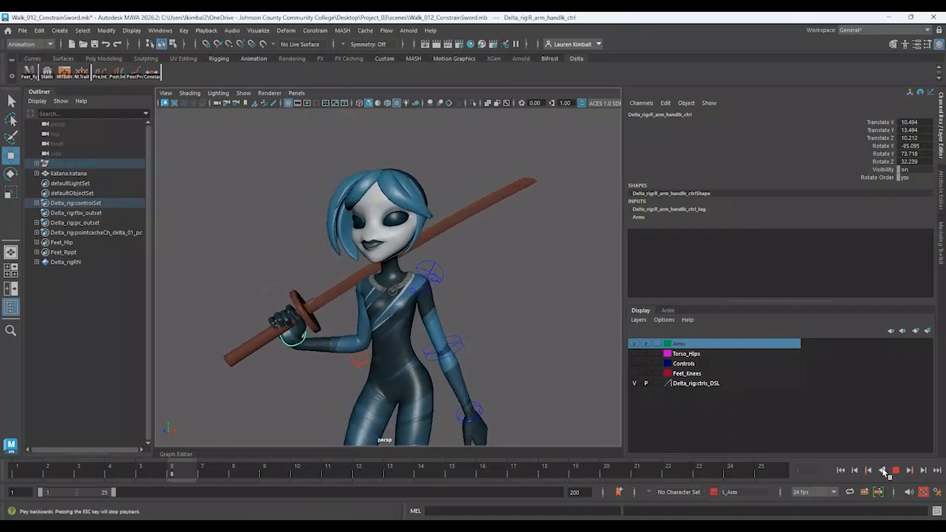
{"action": "left_click", "coordinate": [895, 470]}
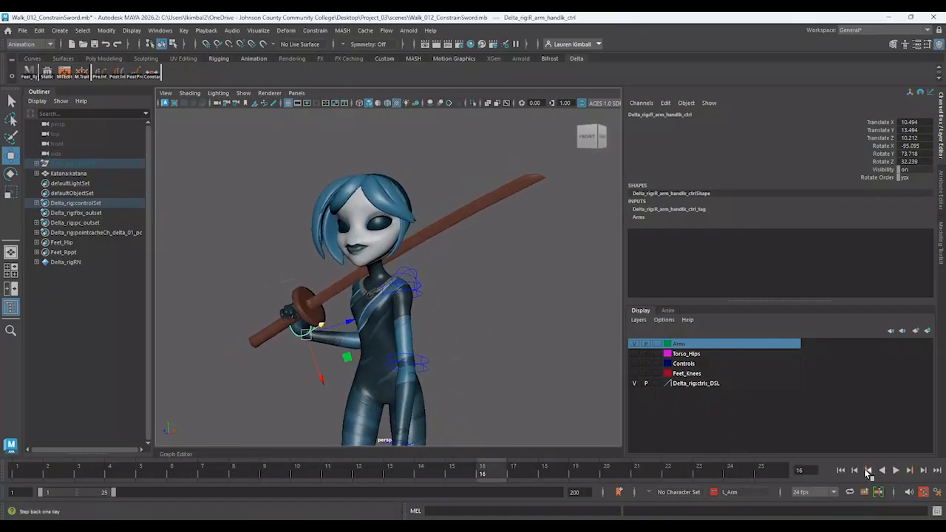
- On frame 1, adjust the right IK hand control to about translate 12.25, 19.83, 5.26 and rotate -93.53, 81.16, 23.71
{"action": "left_click", "coordinate": [841, 470]}
{"action": "left_click_drag", "start_coordinate": [484, 338], "coordinate": [530, 332], "text": "alt"}
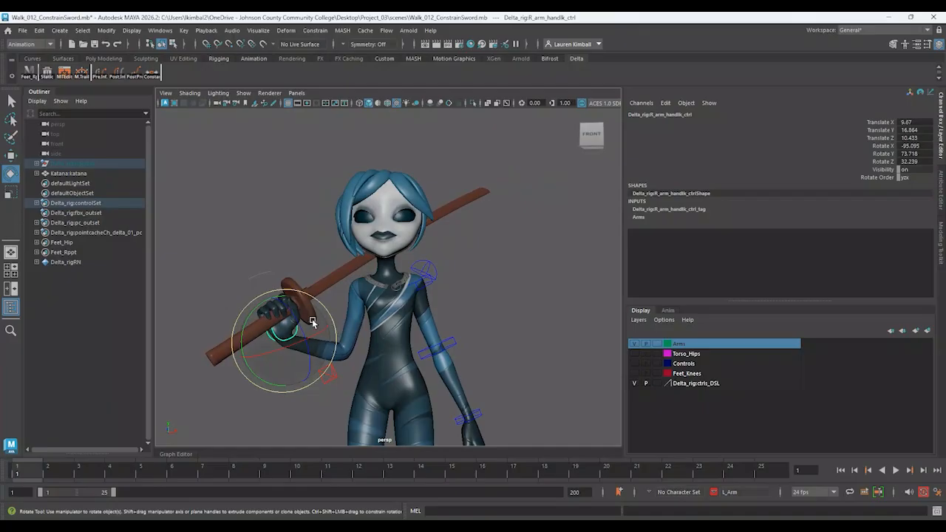
{"action": "left_click_drag", "start_coordinate": [313, 330], "coordinate": [327, 323]}
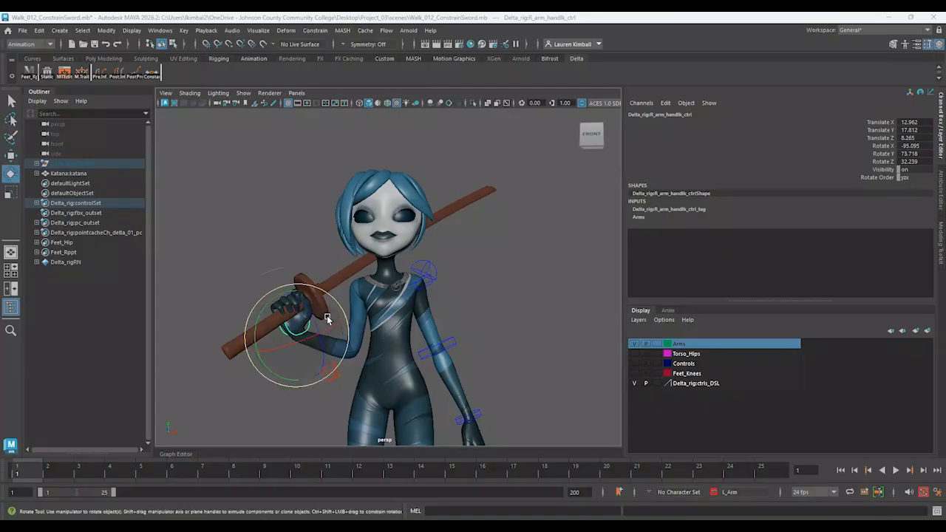
{"action": "left_click_drag", "start_coordinate": [326, 314], "coordinate": [260, 310]}
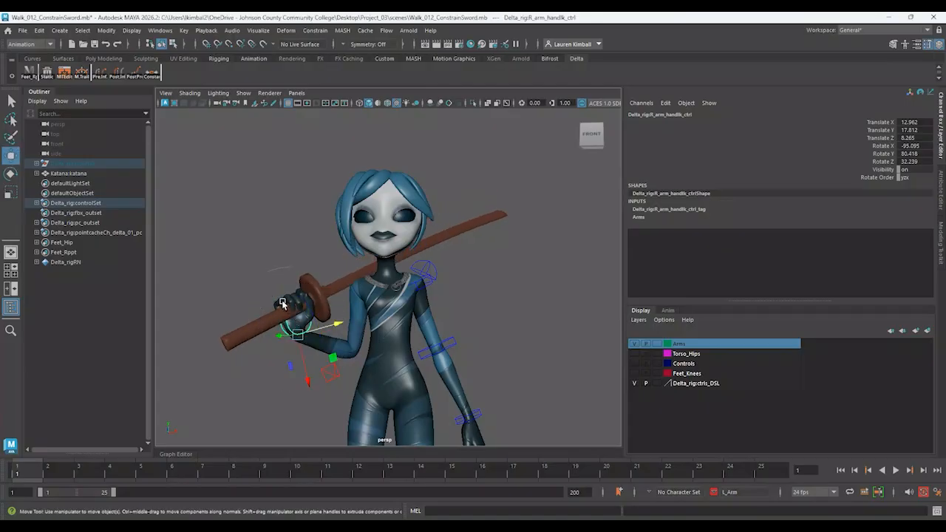
{"action": "left_click_drag", "start_coordinate": [300, 363], "coordinate": [352, 354]}
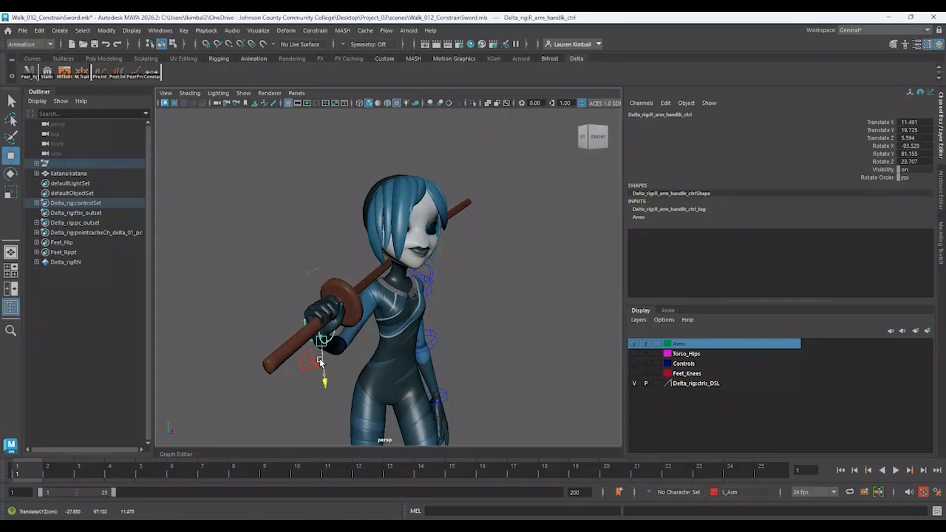
{"action": "left_click_drag", "start_coordinate": [320, 362], "coordinate": [503, 357], "text": "alt"}
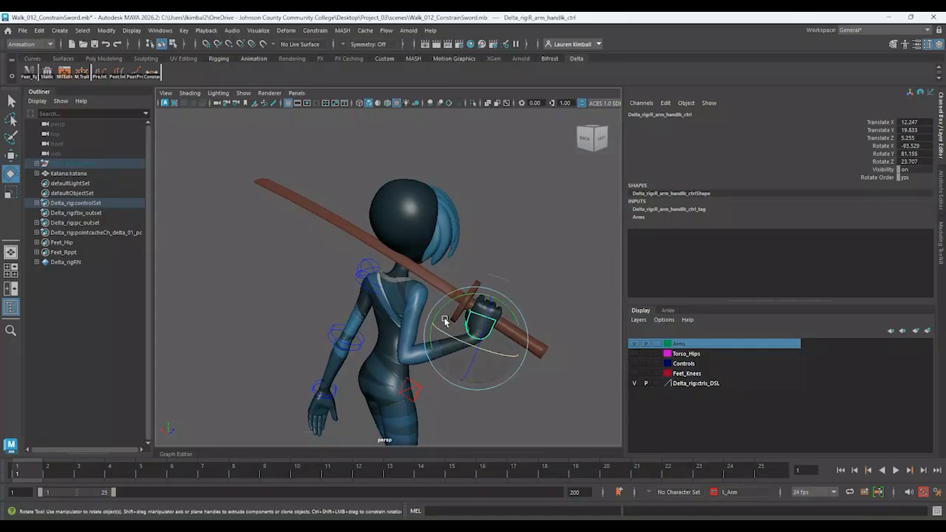
- Rotate the right IK hand control to about Y 85.97 and move it outward to about X 3.34, Y 19.39, Z 9.20
{"action": "left_click_drag", "start_coordinate": [445, 319], "coordinate": [441, 308]}
{"action": "left_click_drag", "start_coordinate": [592, 267], "coordinate": [303, 212], "text": "alt"}
{"action": "scroll", "coordinate": [403, 258], "scroll_direction": "down", "scroll_amount": 5}
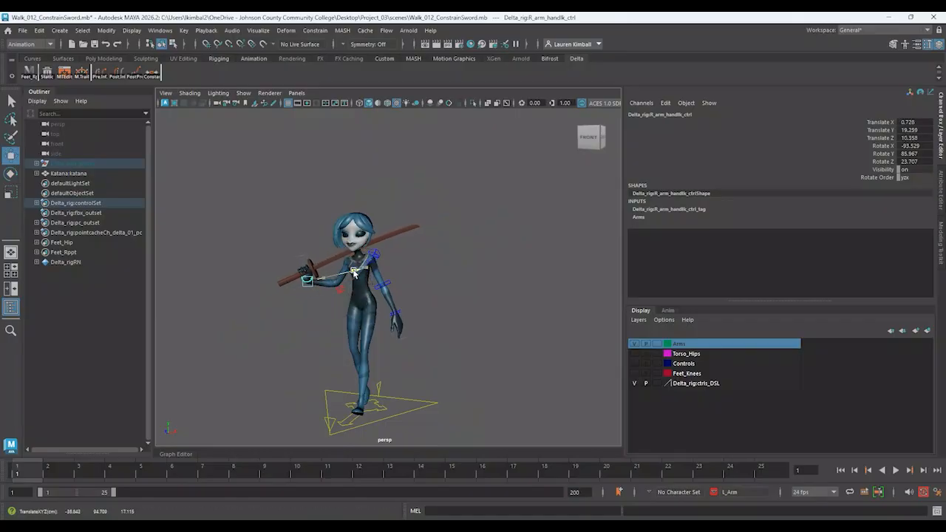
{"action": "left_click_drag", "start_coordinate": [371, 277], "coordinate": [337, 279], "text": "alt"}
{"action": "scroll", "coordinate": [369, 284], "scroll_direction": "up", "scroll_amount": 5}
{"action": "middle_click_drag", "start_coordinate": [423, 318], "coordinate": [468, 354], "text": "alt"}
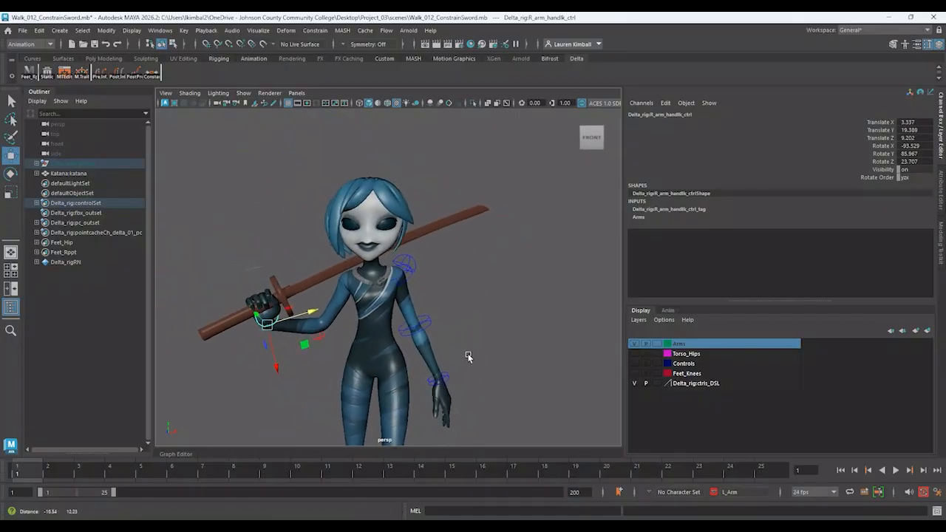
- Fine-tune the right IK hand control's rotation to about -93.54, 87.81, 23.99 so the katana rests on the shoulder
{"action": "left_click_drag", "start_coordinate": [414, 334], "coordinate": [394, 331], "text": "alt"}
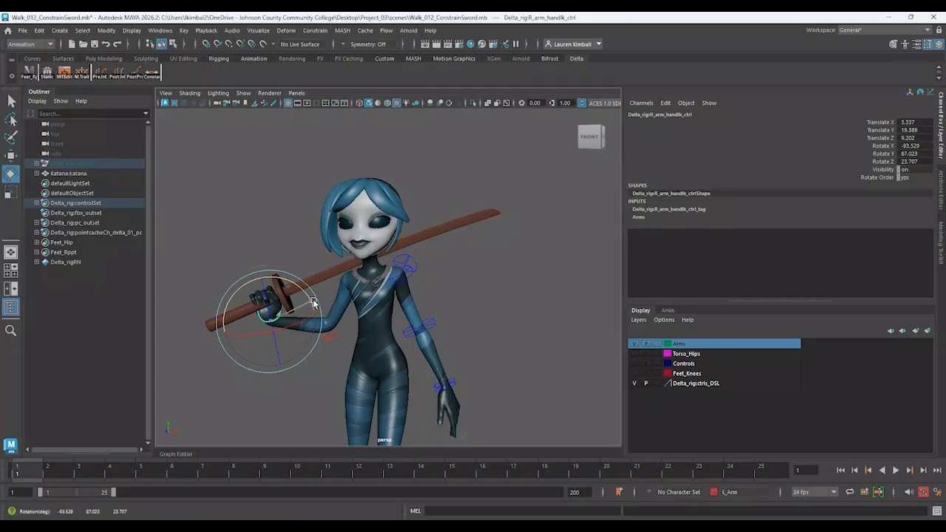
{"action": "left_click", "coordinate": [348, 294]}
{"action": "left_click_drag", "start_coordinate": [366, 273], "coordinate": [453, 339], "text": "alt"}
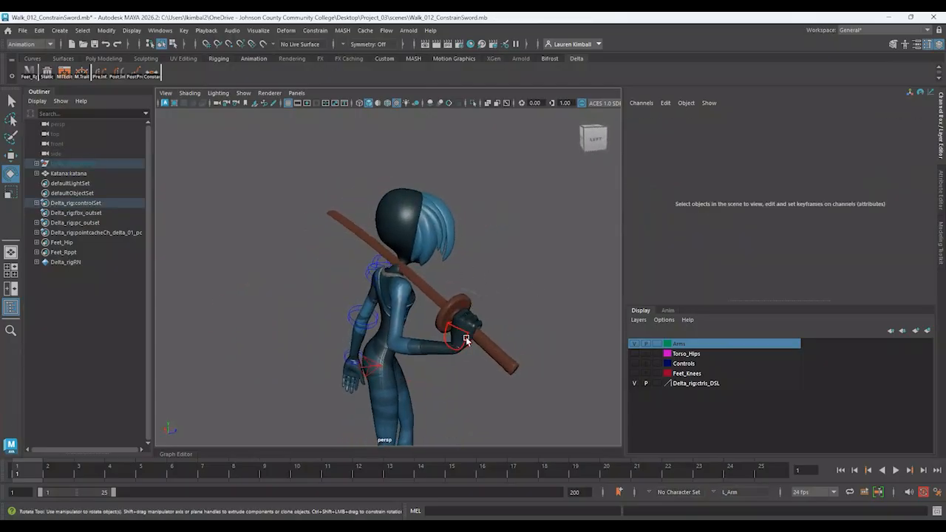
{"action": "left_click", "coordinate": [466, 339]}
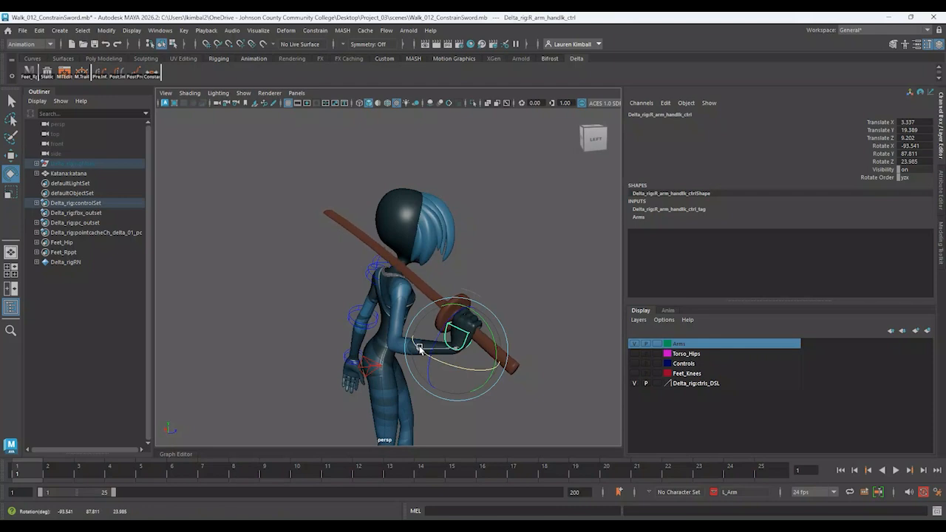
- Deselect the hand control and play the walk cycle to review the adjusted sword arm
{"action": "left_click_drag", "start_coordinate": [497, 289], "coordinate": [411, 280], "text": "alt"}
{"action": "scroll", "coordinate": [442, 297], "scroll_direction": "down", "scroll_amount": 3}
{"action": "left_click", "coordinate": [473, 310]}
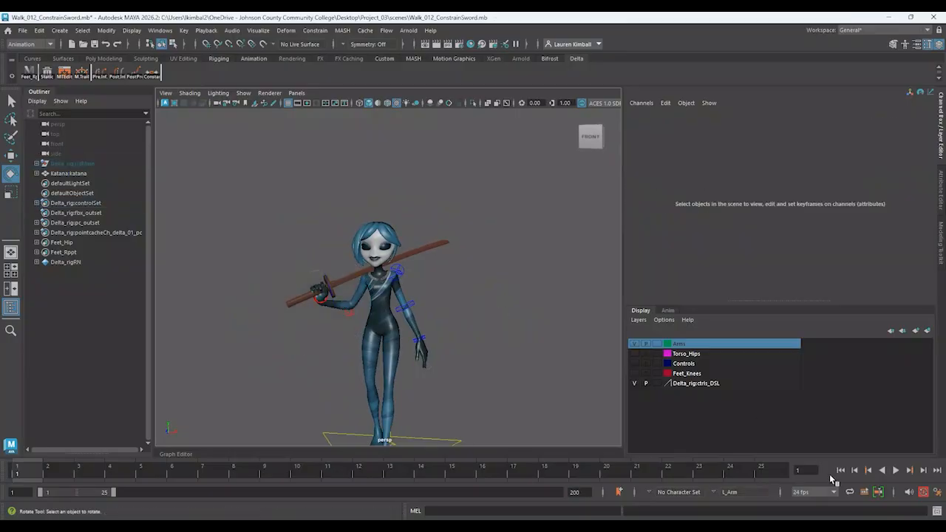
{"action": "left_click", "coordinate": [896, 470]}
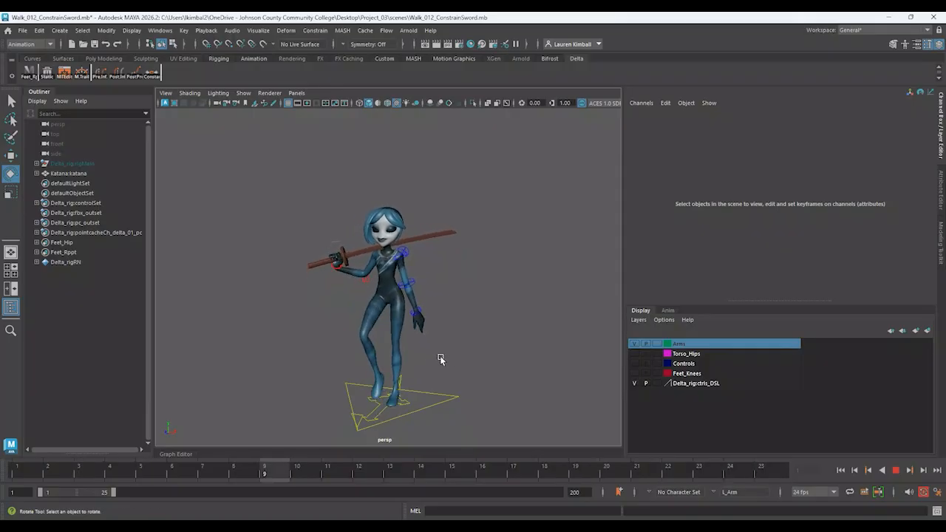
- Examine the shouldered katana and right hand from several angles during walk cycle playback and stop the playback
{"action": "left_click_drag", "start_coordinate": [187, 287], "coordinate": [202, 313], "text": "alt"}
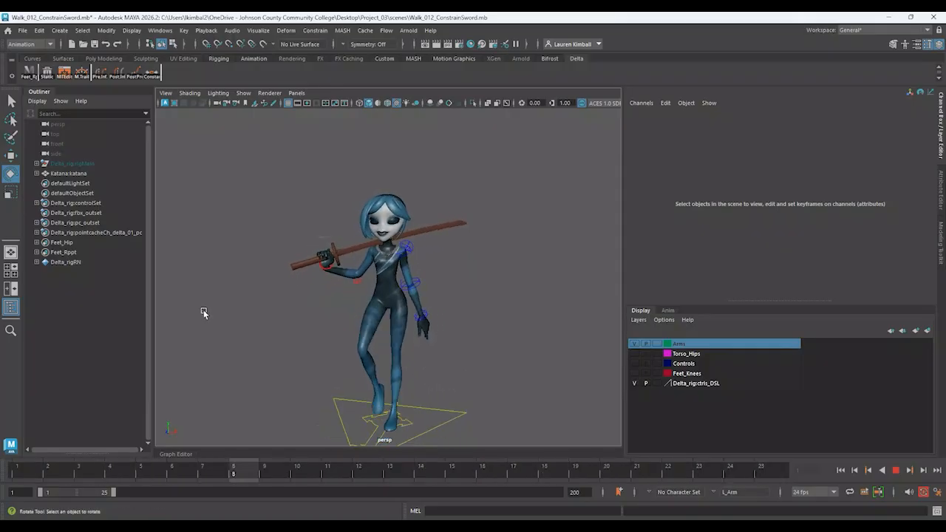
{"action": "right_click_drag", "start_coordinate": [202, 312], "coordinate": [294, 342], "text": "alt"}
{"action": "left_click_drag", "start_coordinate": [293, 342], "coordinate": [378, 352], "text": "alt"}
{"action": "middle_click_drag", "start_coordinate": [377, 352], "coordinate": [459, 384], "text": "alt"}
{"action": "right_click_drag", "start_coordinate": [459, 384], "coordinate": [473, 393], "text": "alt"}
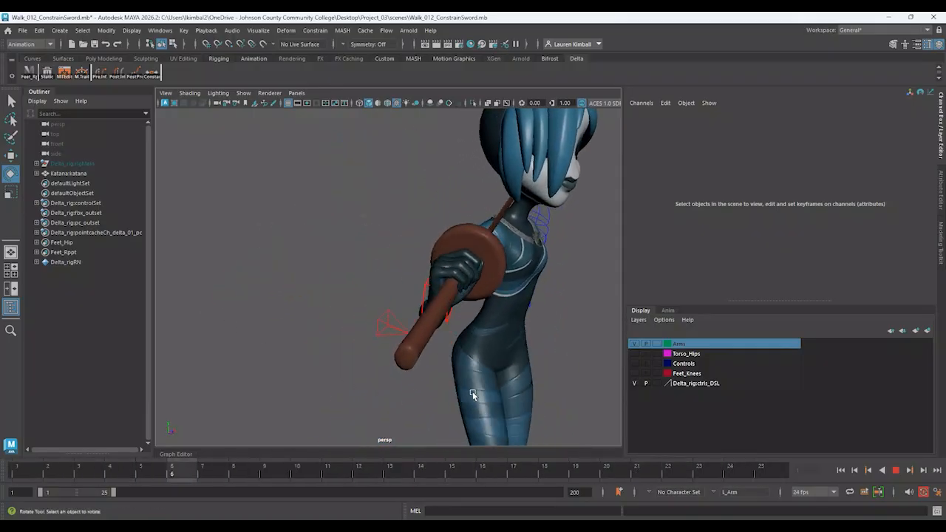
{"action": "left_click_drag", "start_coordinate": [529, 371], "coordinate": [409, 371], "text": "alt"}
{"action": "right_click_drag", "start_coordinate": [409, 372], "coordinate": [288, 325], "text": "alt"}
{"action": "left_click_drag", "start_coordinate": [436, 344], "coordinate": [455, 325], "text": "alt"}
{"action": "middle_click_drag", "start_coordinate": [386, 288], "coordinate": [362, 240], "text": "alt"}
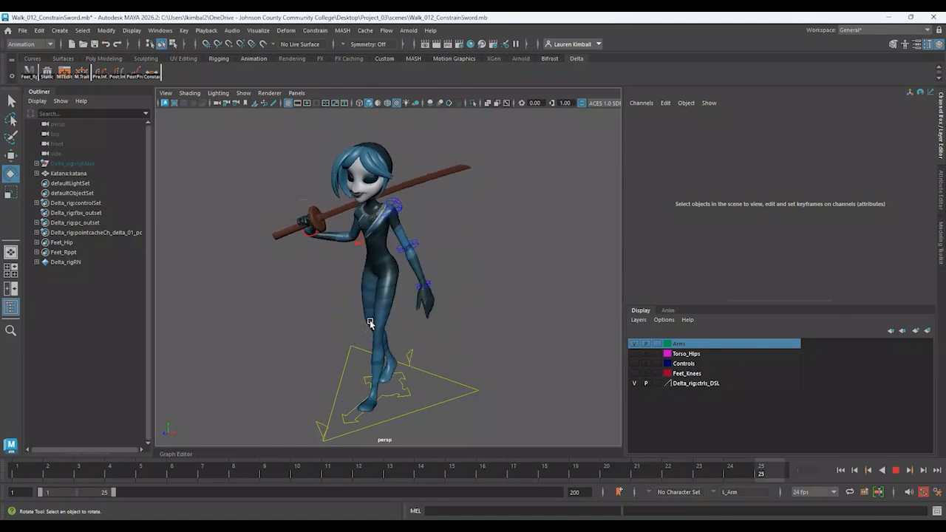
{"action": "scroll", "coordinate": [395, 362], "scroll_direction": "down", "scroll_amount": 1}
{"action": "middle_click_drag", "start_coordinate": [395, 362], "coordinate": [399, 351], "text": "alt"}
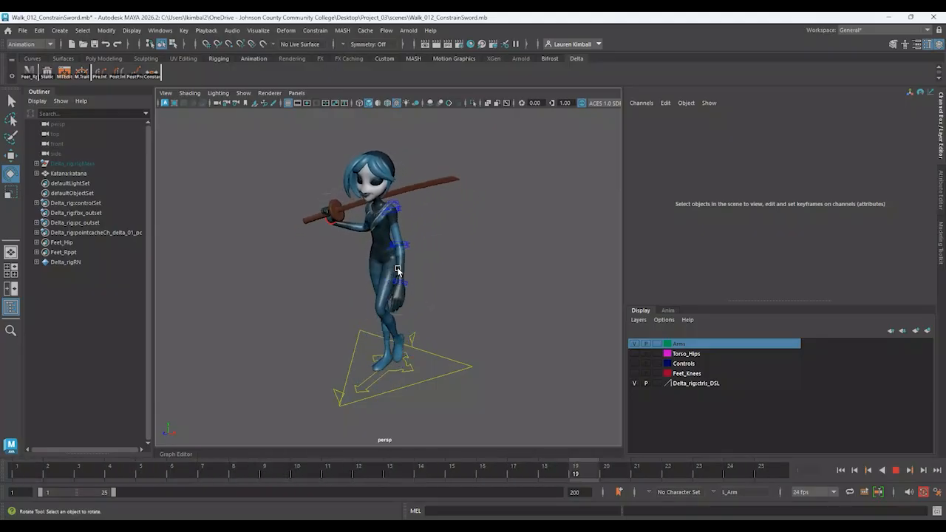
{"action": "left_click_drag", "start_coordinate": [303, 250], "coordinate": [476, 220], "text": "alt"}
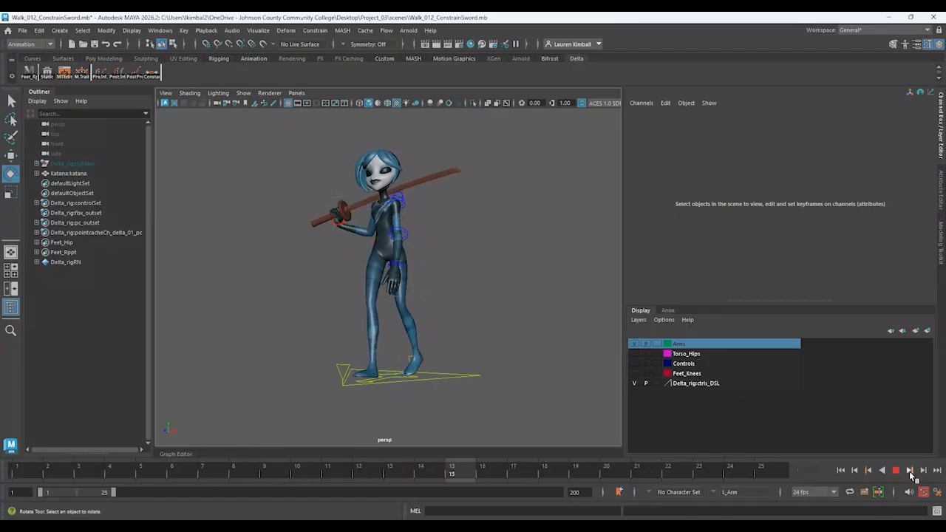
{"action": "left_click", "coordinate": [895, 470]}
- Show the Controls layer and turn on hood_geo_vis on the head settings control
{"action": "right_click_drag", "start_coordinate": [589, 310], "coordinate": [517, 360], "text": "alt"}
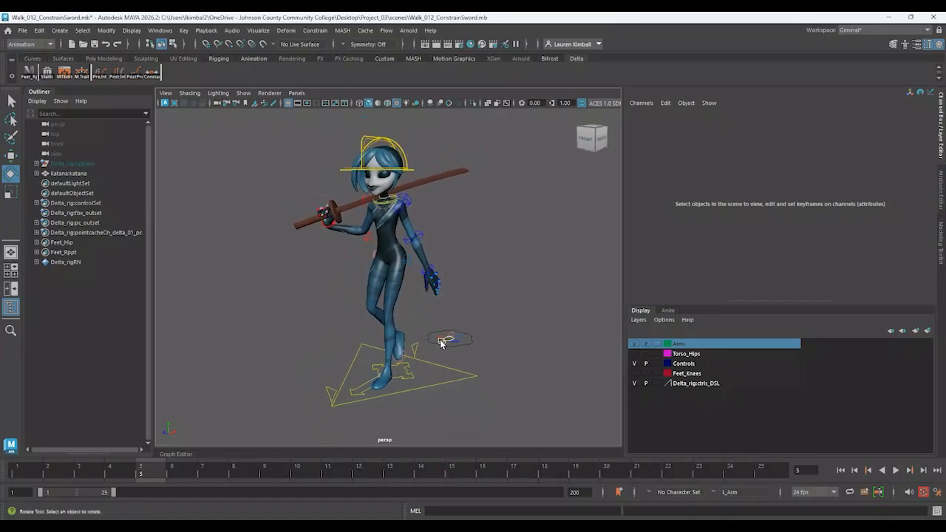
{"action": "left_click", "coordinate": [442, 342]}
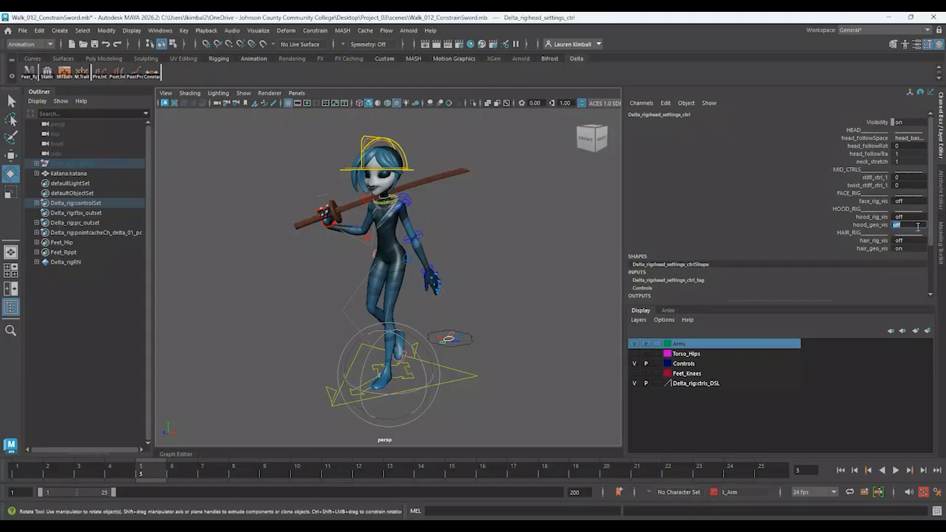
{"action": "left_click", "coordinate": [483, 235]}
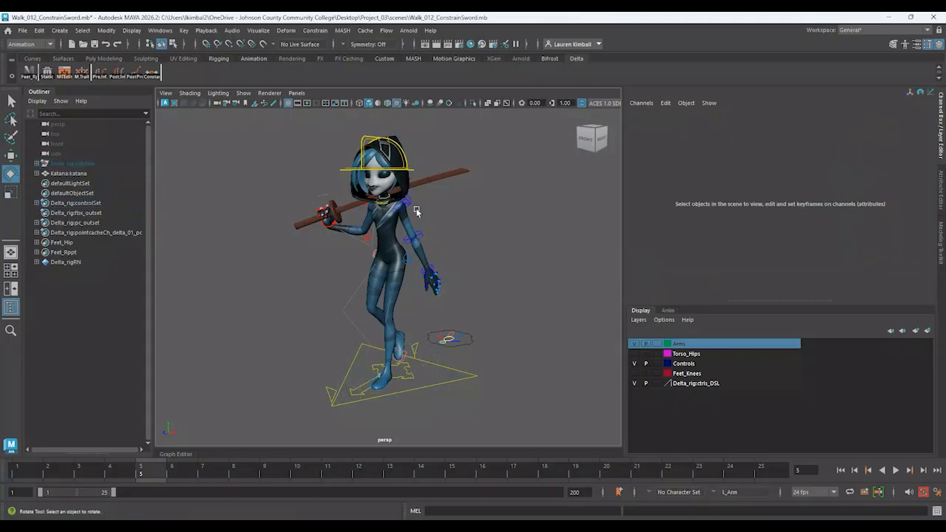
- Turn on hood_rig_vis on the head settings control and hide the Controls layer
{"action": "right_click_drag", "start_coordinate": [416, 211], "coordinate": [522, 257], "text": "alt"}
{"action": "left_click_drag", "start_coordinate": [522, 258], "coordinate": [535, 245], "text": "alt"}
{"action": "middle_click_drag", "start_coordinate": [534, 244], "coordinate": [510, 332], "text": "alt"}
{"action": "right_click_drag", "start_coordinate": [509, 333], "coordinate": [520, 329], "text": "alt"}
{"action": "left_click_drag", "start_coordinate": [520, 329], "coordinate": [476, 299], "text": "alt"}
{"action": "left_click_drag", "start_coordinate": [334, 195], "coordinate": [275, 249], "text": "alt"}
{"action": "left_click_drag", "start_coordinate": [553, 249], "coordinate": [373, 294], "text": "alt"}
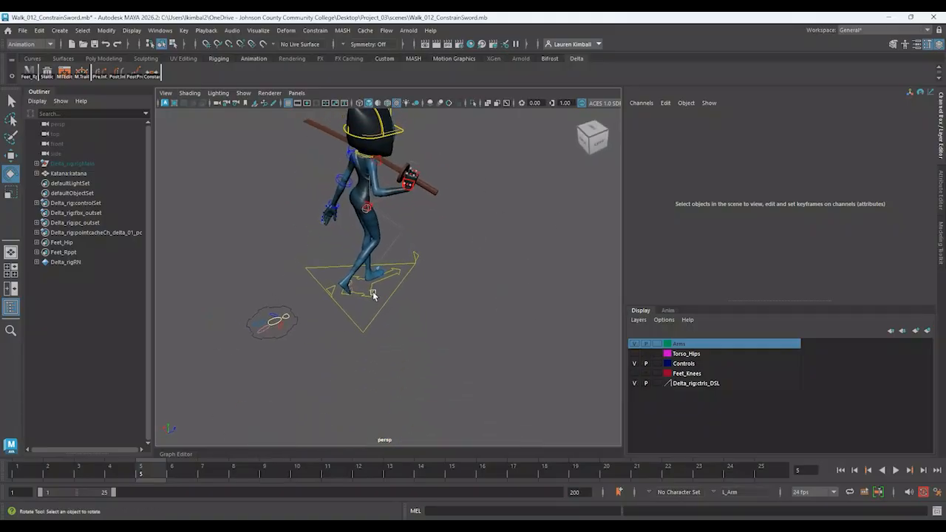
{"action": "left_click", "coordinate": [283, 317]}
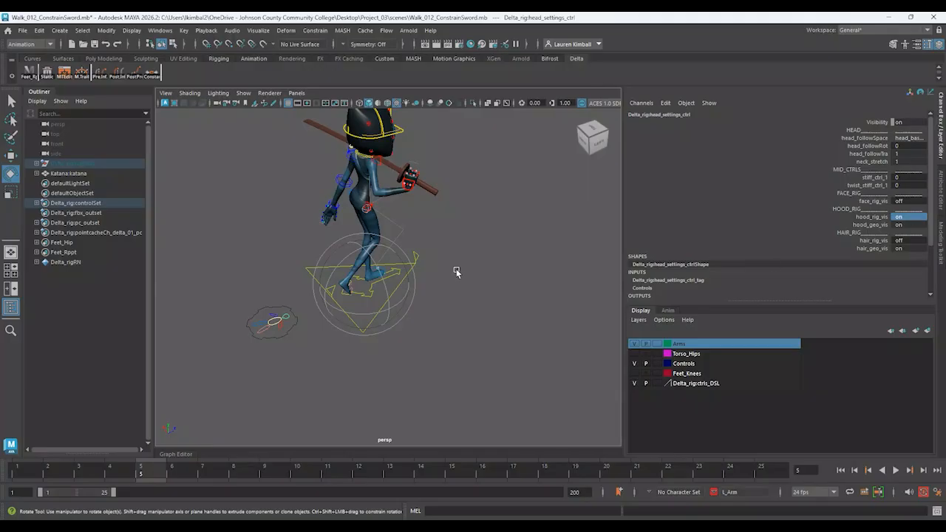
{"action": "left_click_drag", "start_coordinate": [455, 272], "coordinate": [443, 247], "text": "alt"}
{"action": "right_click_drag", "start_coordinate": [443, 246], "coordinate": [464, 336], "text": "alt"}
{"action": "middle_click_drag", "start_coordinate": [464, 336], "coordinate": [481, 430], "text": "alt"}
{"action": "right_click_drag", "start_coordinate": [481, 431], "coordinate": [466, 322], "text": "alt"}
{"action": "left_click_drag", "start_coordinate": [466, 323], "coordinate": [427, 295], "text": "alt"}
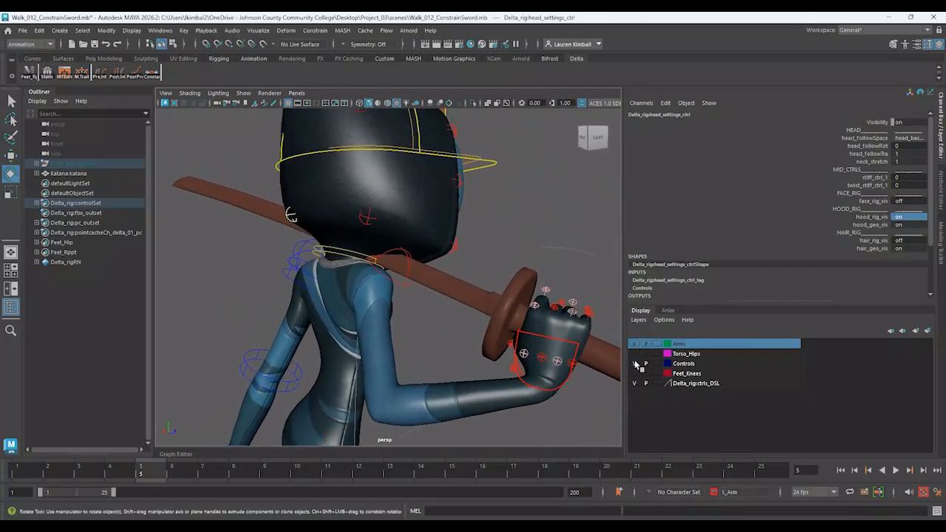
{"action": "left_click_drag", "start_coordinate": [607, 355], "coordinate": [522, 315], "text": "alt"}
- On frame 5, rotate the right IK hand control to about -94.14, 87.51, 36.72 and move it to about 5.64, 19.61, 12.28
{"action": "left_click", "coordinate": [548, 360]}
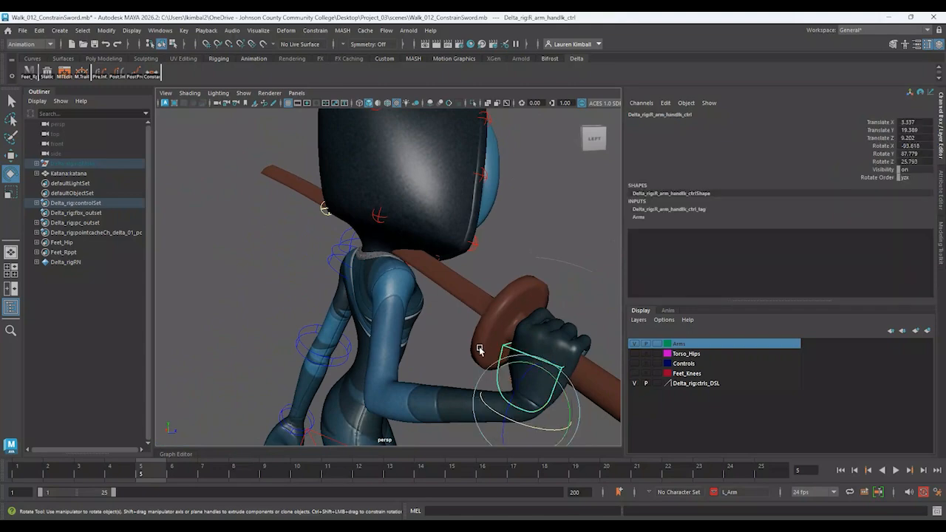
{"action": "left_click_drag", "start_coordinate": [486, 396], "coordinate": [418, 377]}
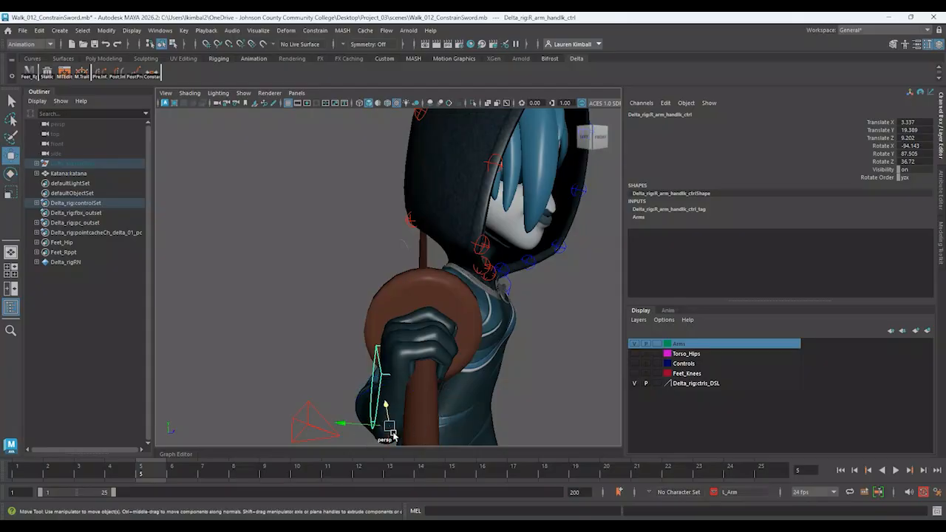
{"action": "left_click_drag", "start_coordinate": [359, 424], "coordinate": [322, 244]}
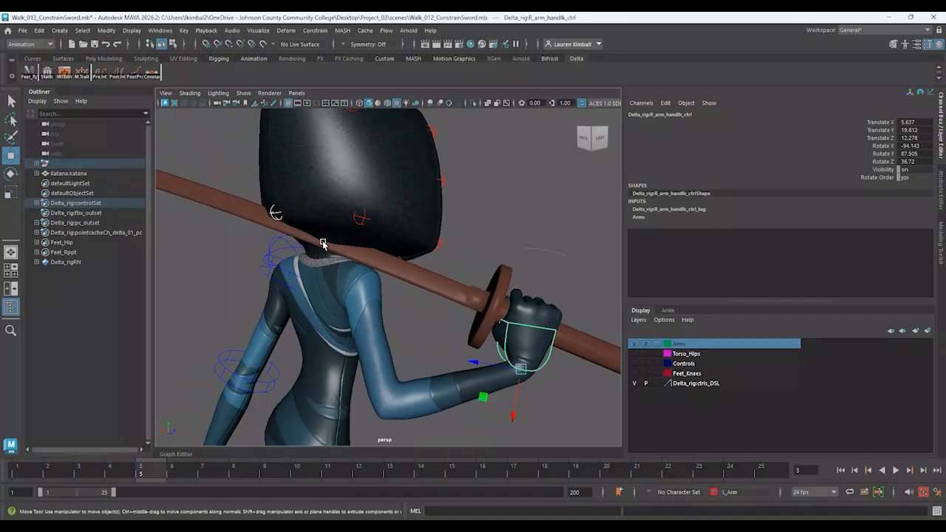
- Try moving the right lower back hood control along Y, undo the move, and deselect it
{"action": "left_click", "coordinate": [275, 213]}
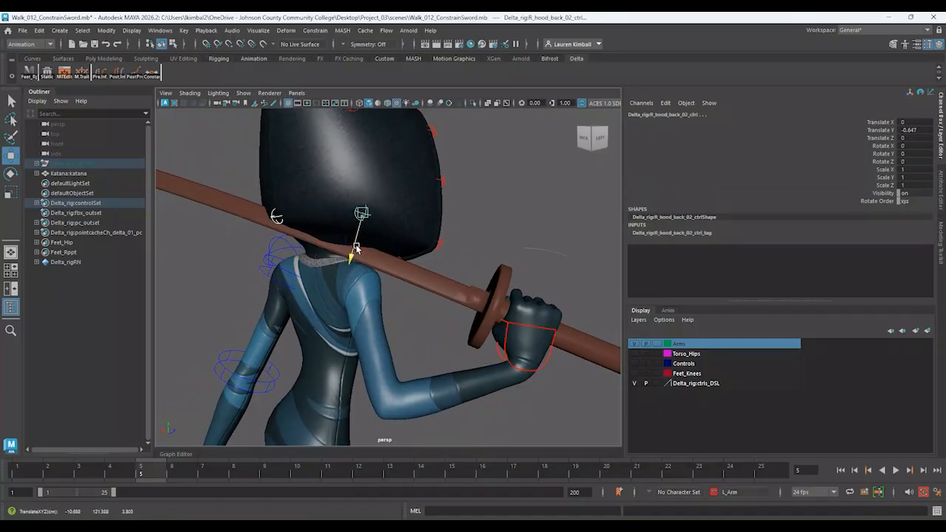
{"action": "left_click_drag", "start_coordinate": [354, 255], "coordinate": [406, 309], "text": "alt"}
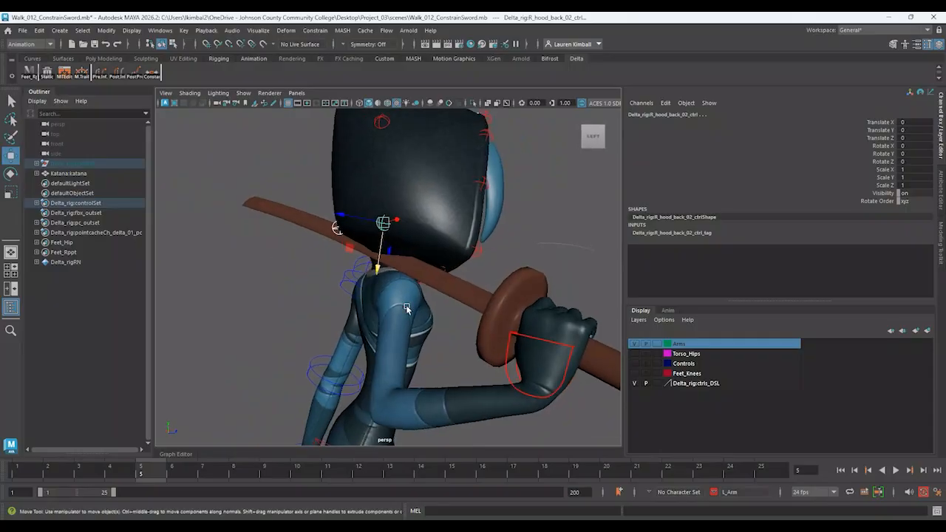
{"action": "left_click", "coordinate": [439, 307]}
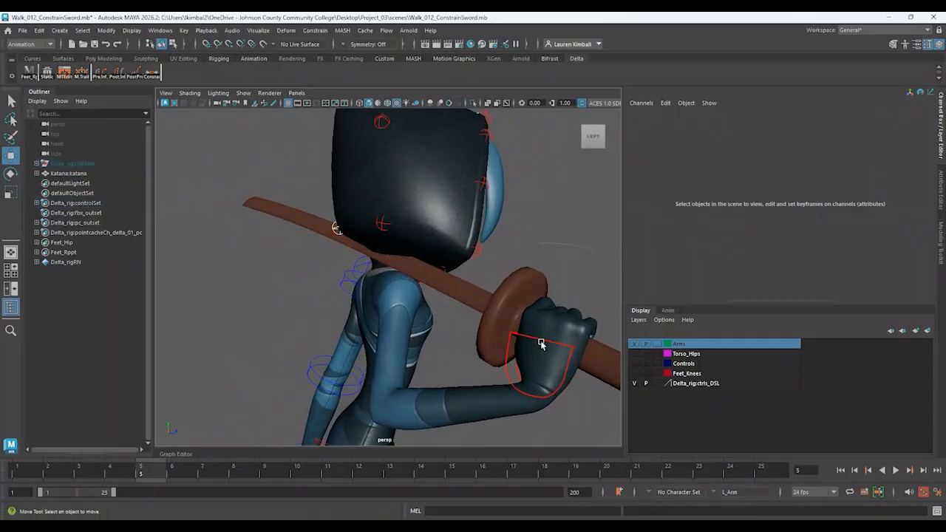
- Raise the right IK hand control to about 5.56, 21.91, 12.17 and rotate it to about Y 92.76
{"action": "left_click", "coordinate": [540, 343]}
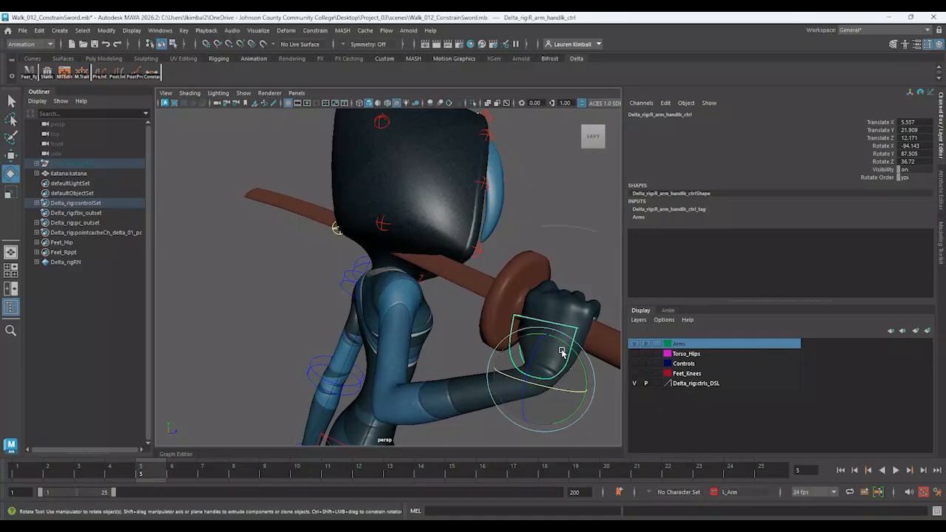
{"action": "left_click_drag", "start_coordinate": [562, 352], "coordinate": [576, 348]}
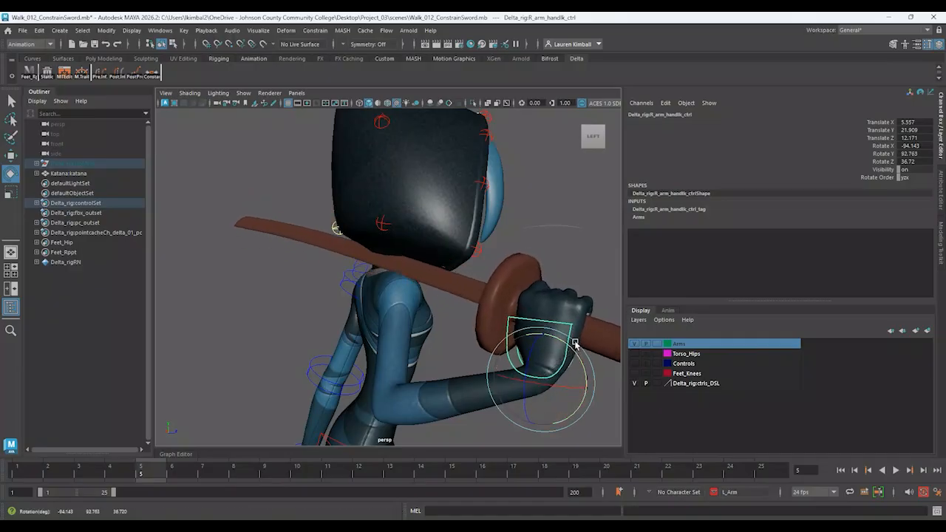
- Move the hood's lower center back control to about translate Z 1.19 and deselect it
{"action": "left_click_drag", "start_coordinate": [556, 246], "coordinate": [374, 226], "text": "alt"}
{"action": "left_click", "coordinate": [378, 226]}
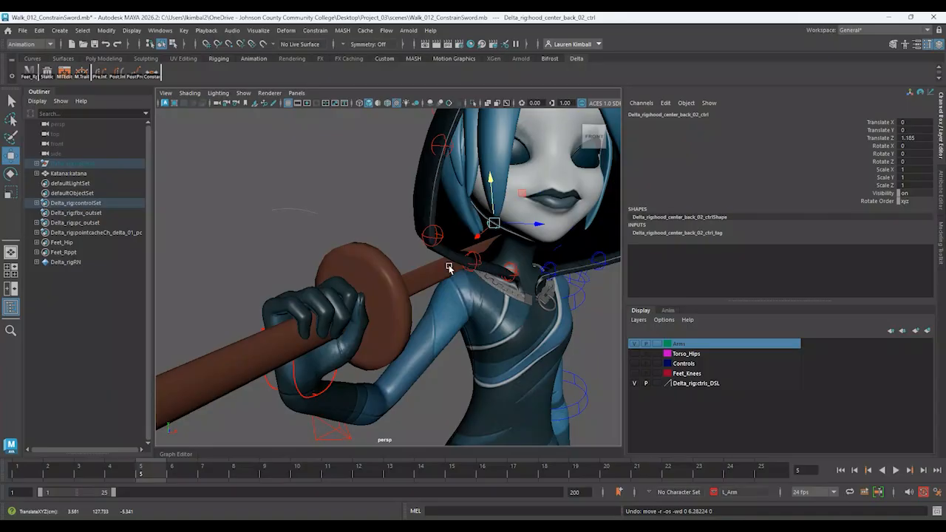
{"action": "left_click_drag", "start_coordinate": [448, 267], "coordinate": [428, 274], "text": "alt"}
{"action": "left_click", "coordinate": [490, 326]}
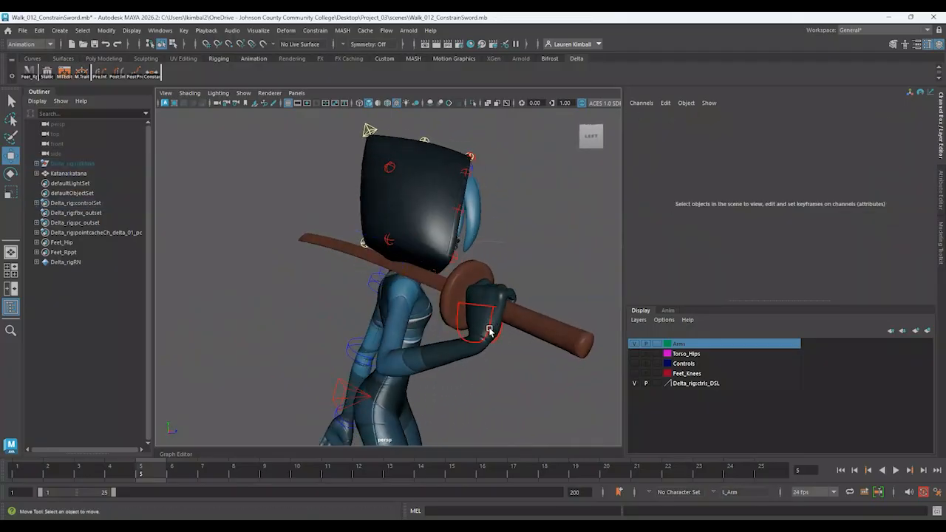
- Fine-tune the right IK hand control to about rotate -93.83, 92.96, 41.58 and translate 6.41, 21.97, 13.13 to clear the hood
{"action": "left_click", "coordinate": [473, 314]}
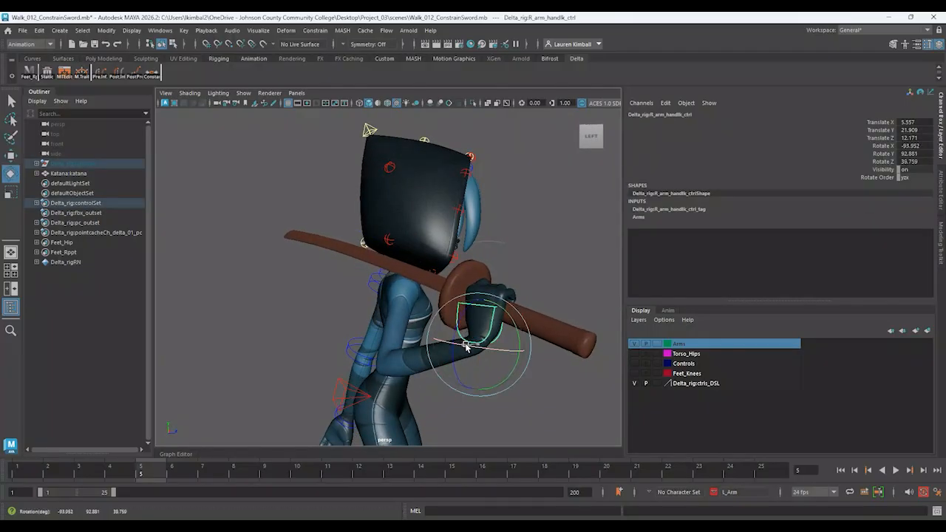
{"action": "left_click_drag", "start_coordinate": [476, 342], "coordinate": [412, 352], "text": "alt"}
{"action": "left_click_drag", "start_coordinate": [336, 364], "coordinate": [344, 365]}
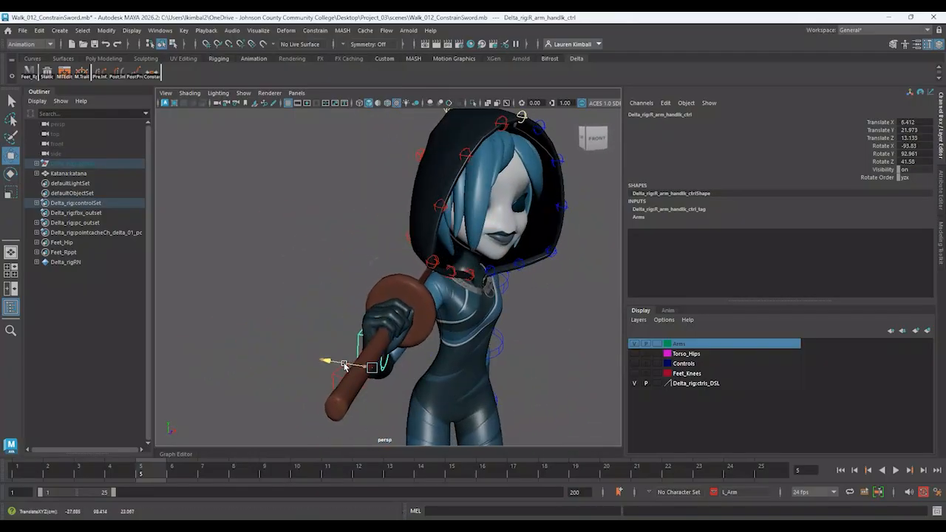
{"action": "left_click_drag", "start_coordinate": [404, 385], "coordinate": [385, 395]}
{"action": "left_click", "coordinate": [386, 396]}
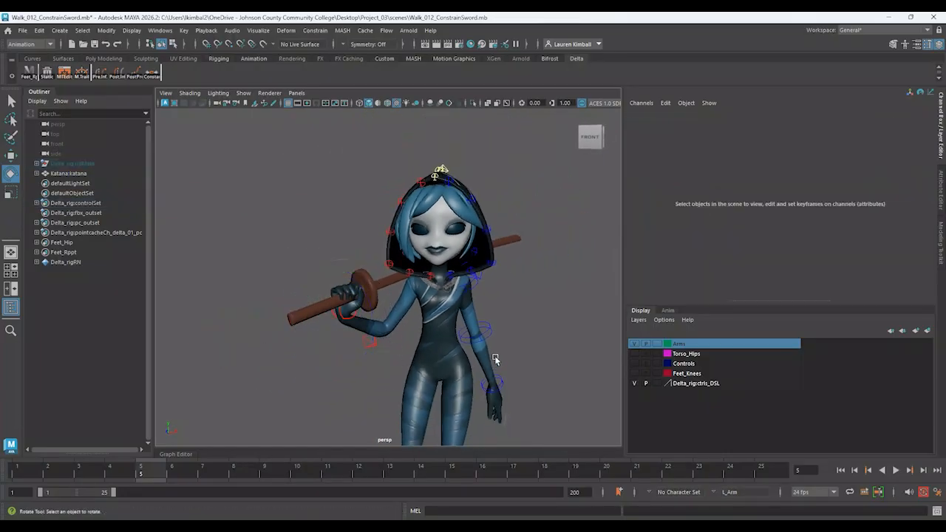
- Try stretching the hood tip control up to about translate Y 15.49 and undo the move
{"action": "left_click_drag", "start_coordinate": [548, 360], "coordinate": [379, 255], "text": "alt"}
{"action": "left_click", "coordinate": [375, 143]}
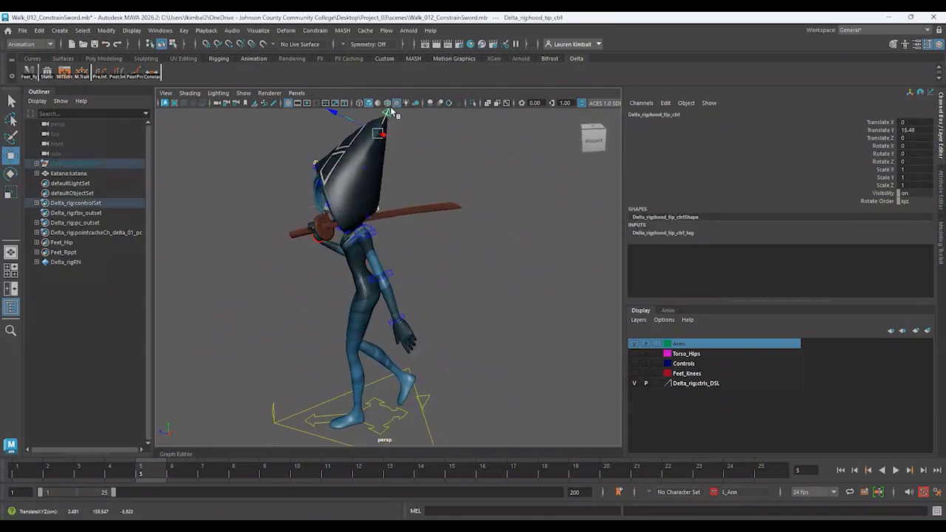
{"action": "left_click", "coordinate": [473, 233]}
- Hide the rig control curves and play the walk cycle to review the hooded character carrying the katana
{"action": "left_click_drag", "start_coordinate": [473, 232], "coordinate": [485, 266], "text": "alt"}
{"action": "scroll", "coordinate": [504, 274], "scroll_direction": "down", "scroll_amount": 3}
{"action": "key", "text": "alt+1"}
{"action": "left_click_drag", "start_coordinate": [517, 314], "coordinate": [568, 318], "text": "alt"}
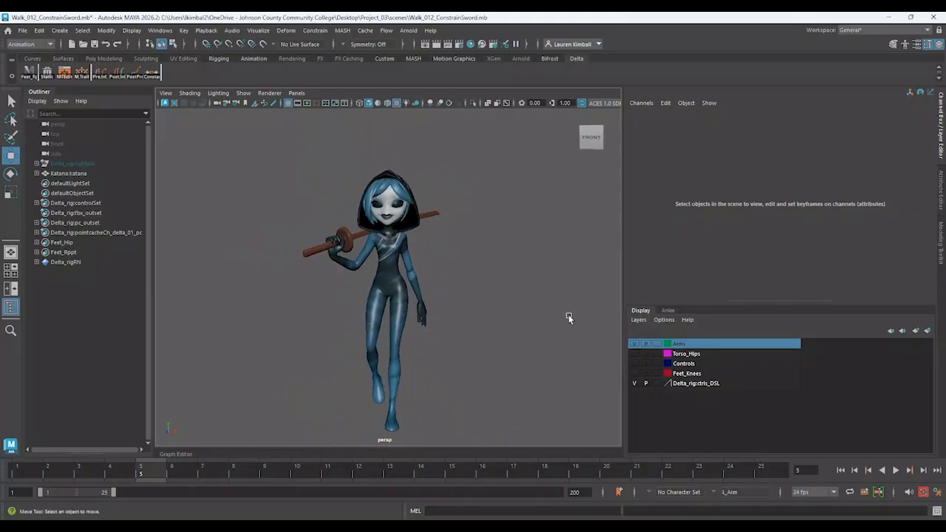
{"action": "left_click", "coordinate": [897, 470]}
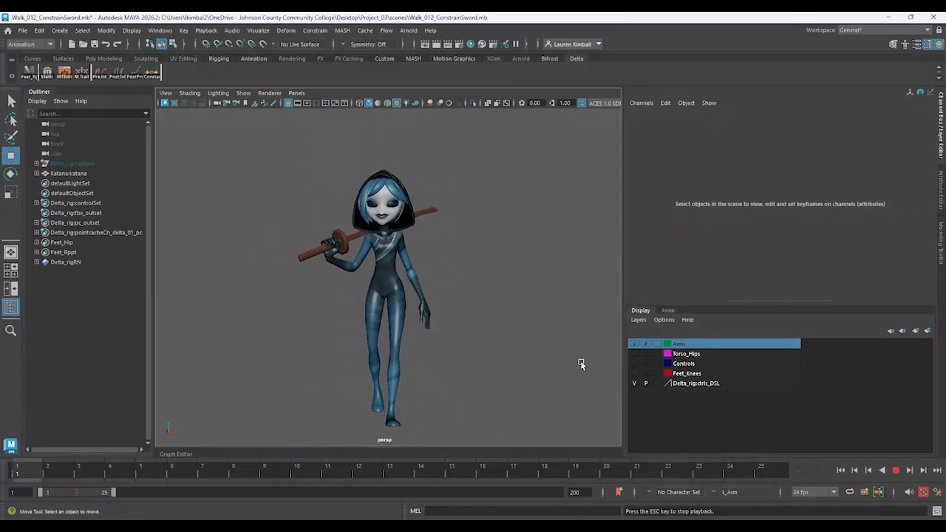
{"action": "left_click_drag", "start_coordinate": [553, 369], "coordinate": [528, 363], "text": "alt"}
{"action": "scroll", "coordinate": [524, 347], "scroll_direction": "down", "scroll_amount": 1}
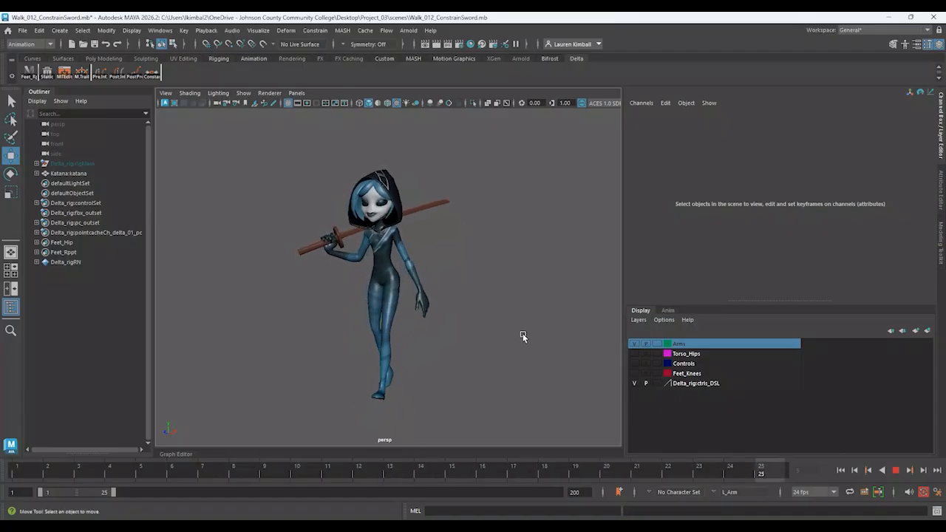
{"action": "middle_click_drag", "start_coordinate": [513, 338], "coordinate": [541, 345], "text": "alt"}
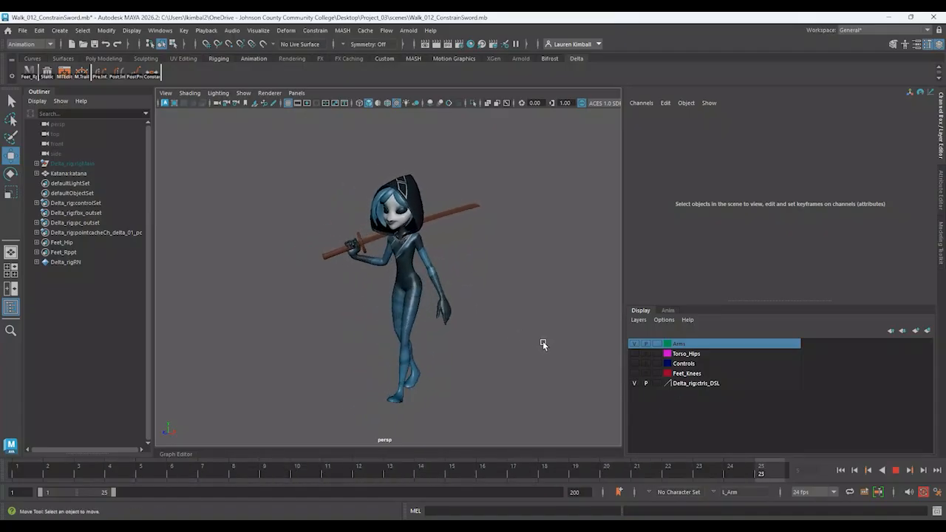